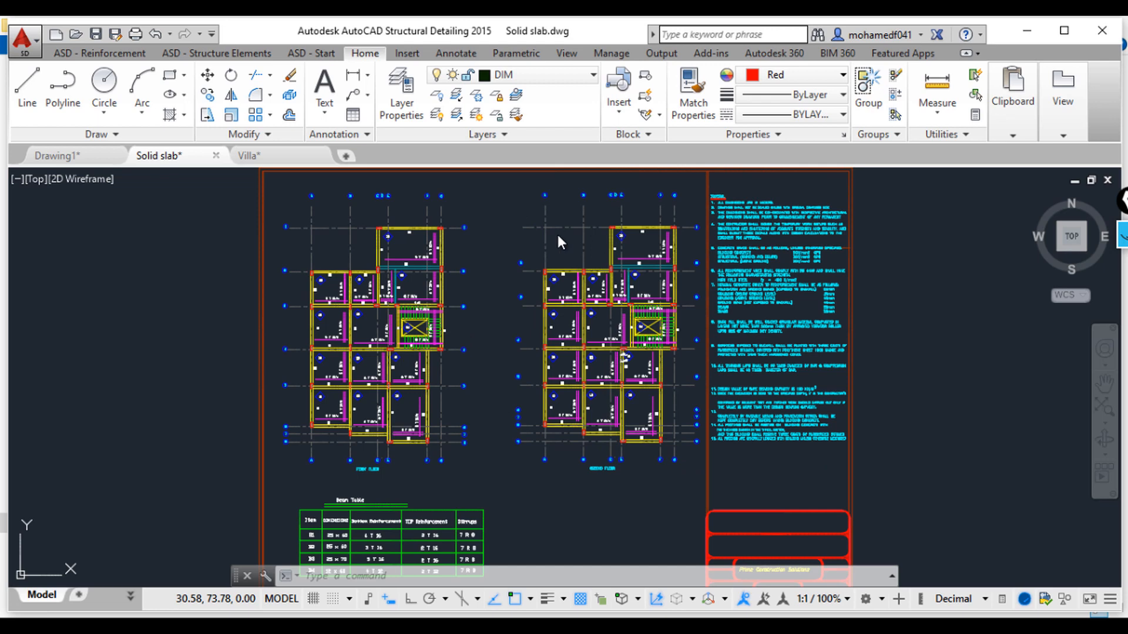
Step: Zoom and pan around the sheet with the two floor slab plans, beam table and general notes to examine them
scroll(681, 323, "down", 2)
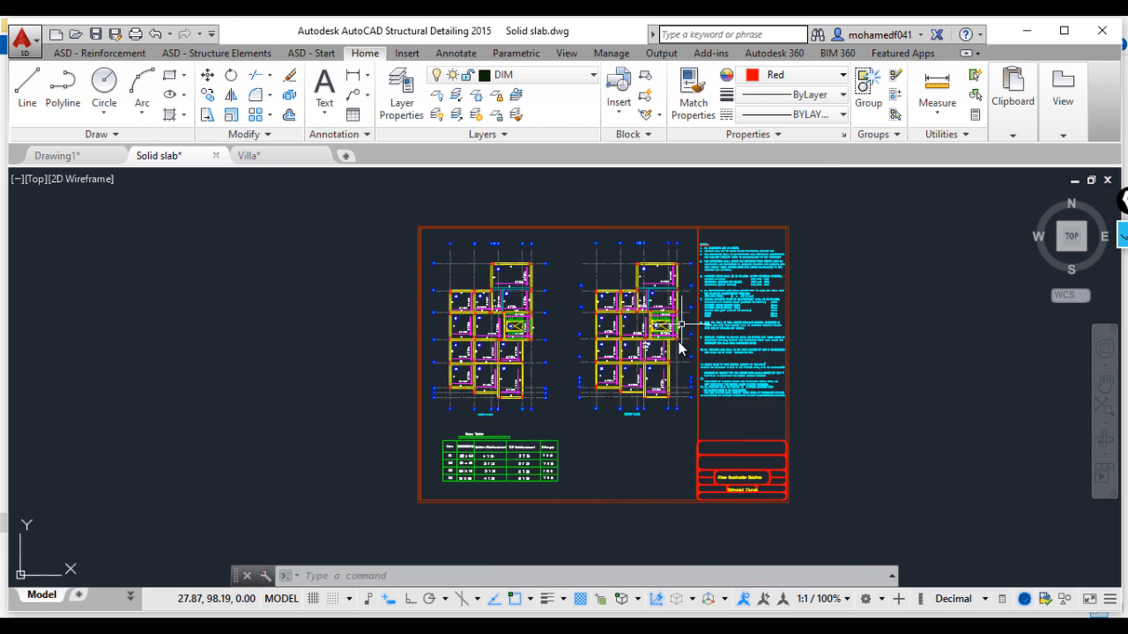
scroll(714, 381, "up", 2)
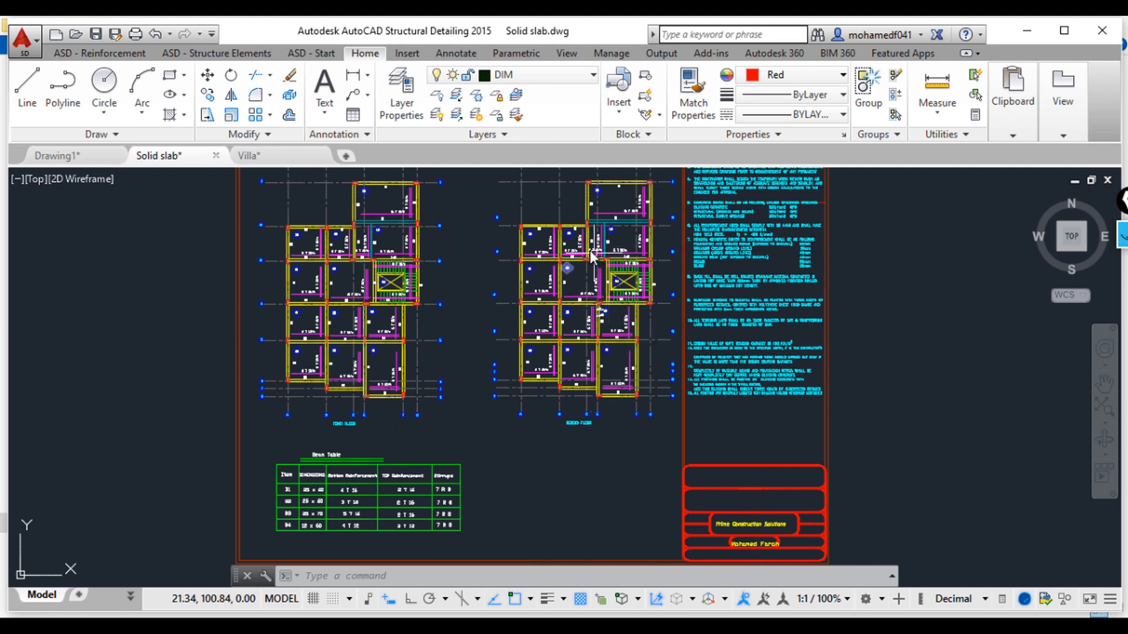
middle_click_drag(540, 271, 442, 280)
scroll(521, 221, "up", 5)
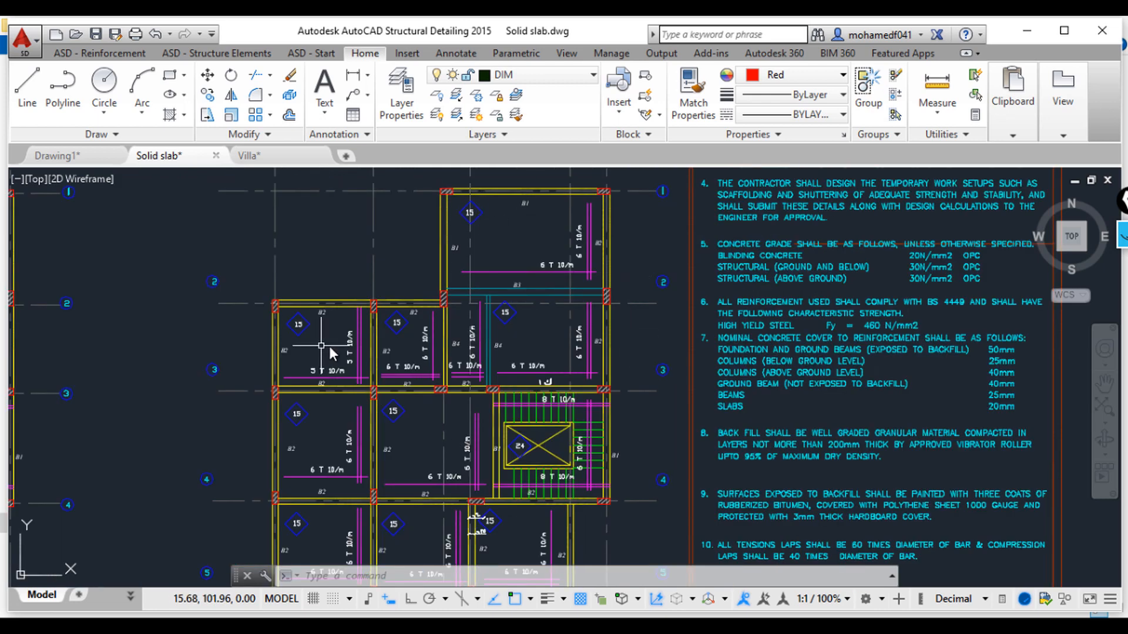
scroll(329, 346, "down", 5)
middle_click_drag(357, 378, 373, 320)
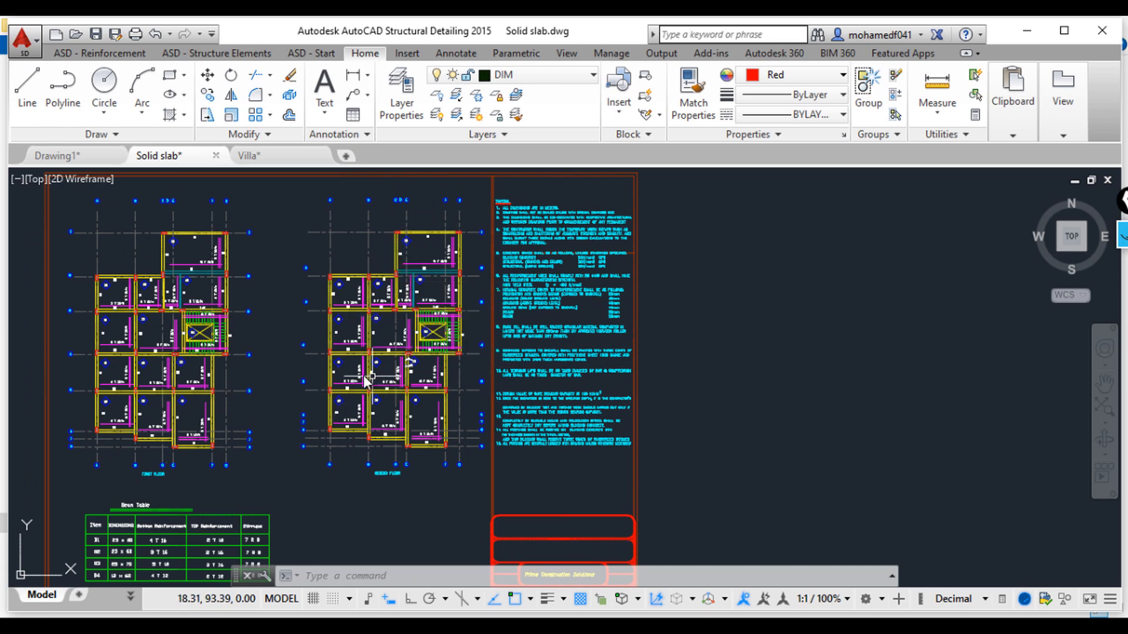
scroll(374, 380, "down", 10)
scroll(605, 434, "up", 10)
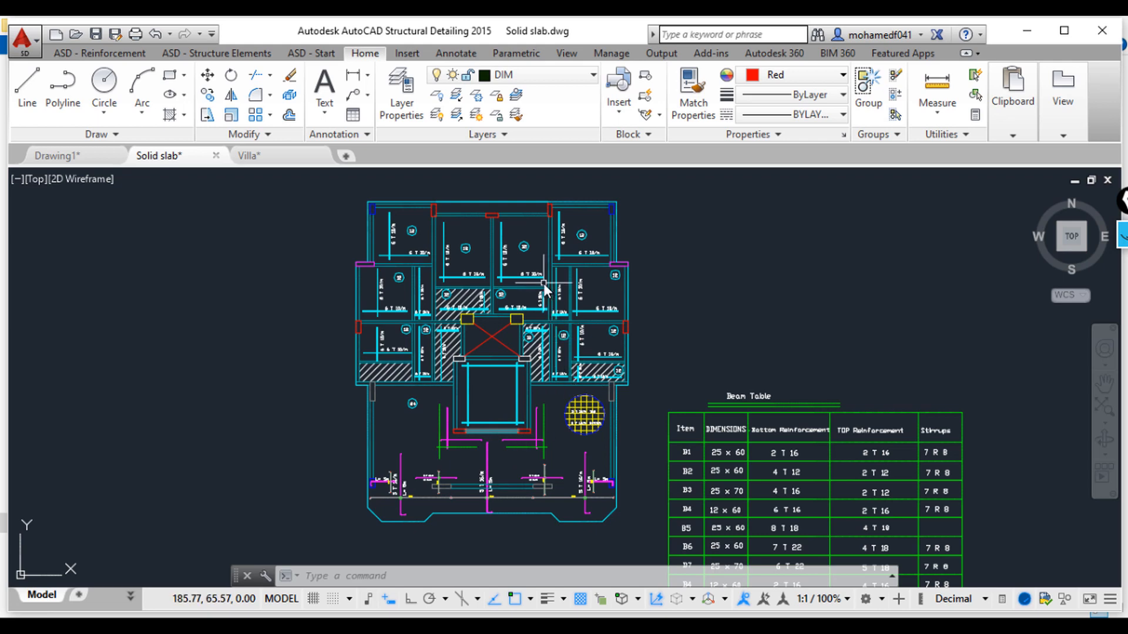
Step: Examine the solid slab reinforcement plan and its beam table up close
scroll(541, 337, "up", 4)
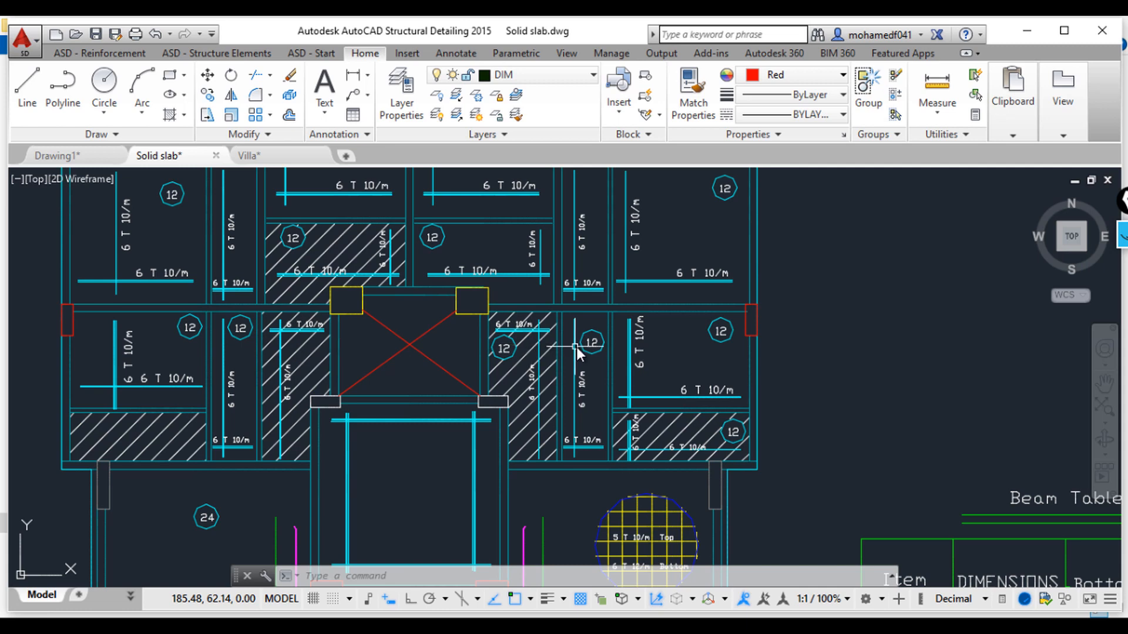
scroll(576, 345, "down", 2)
middle_click_drag(570, 412, 581, 160)
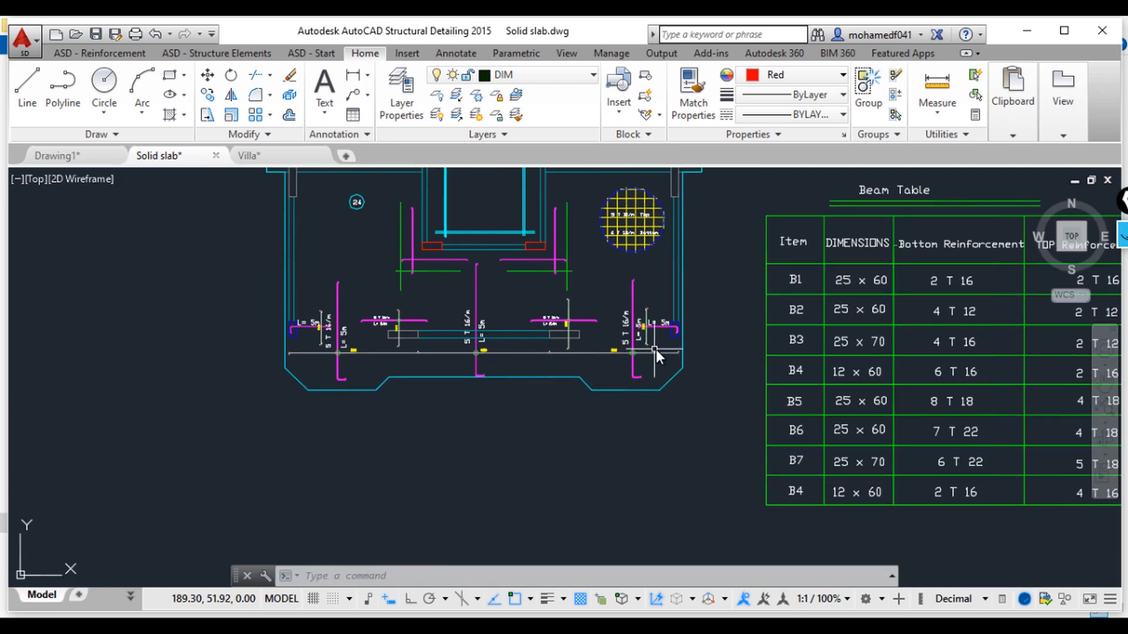
scroll(541, 382, "down", 5)
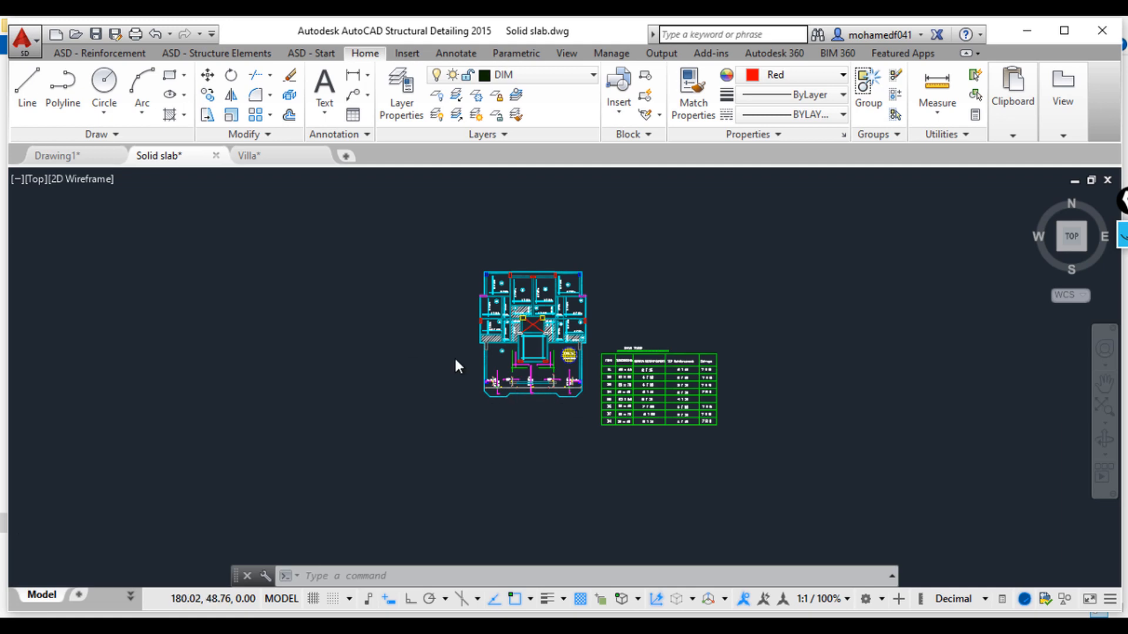
scroll(454, 356, "down", 2)
scroll(496, 350, "up", 4)
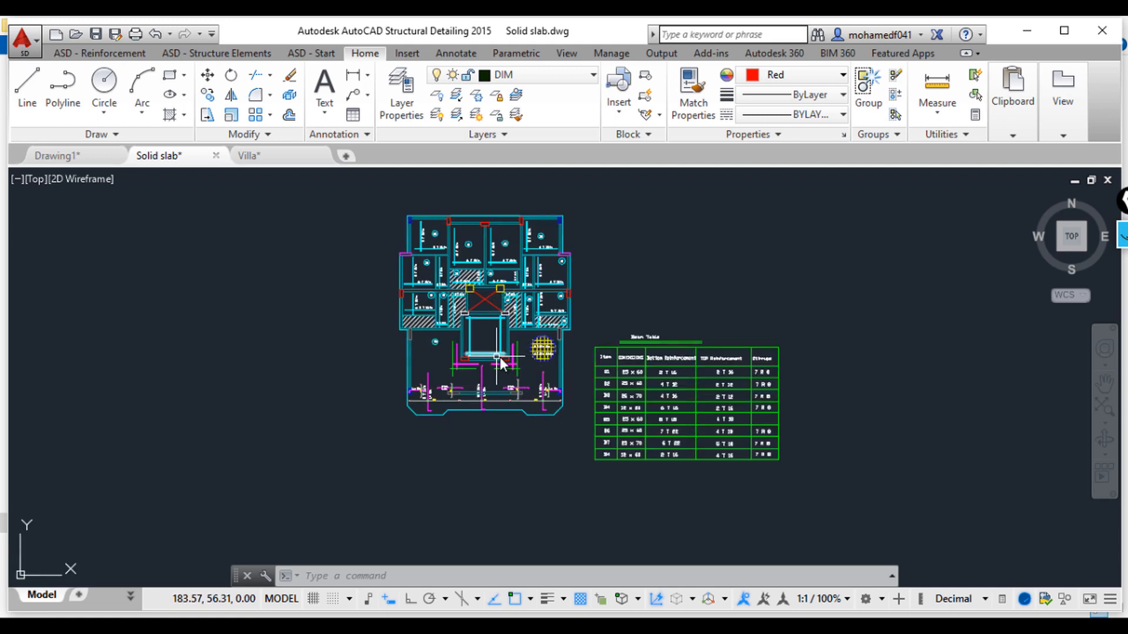
scroll(543, 287, "up", 2)
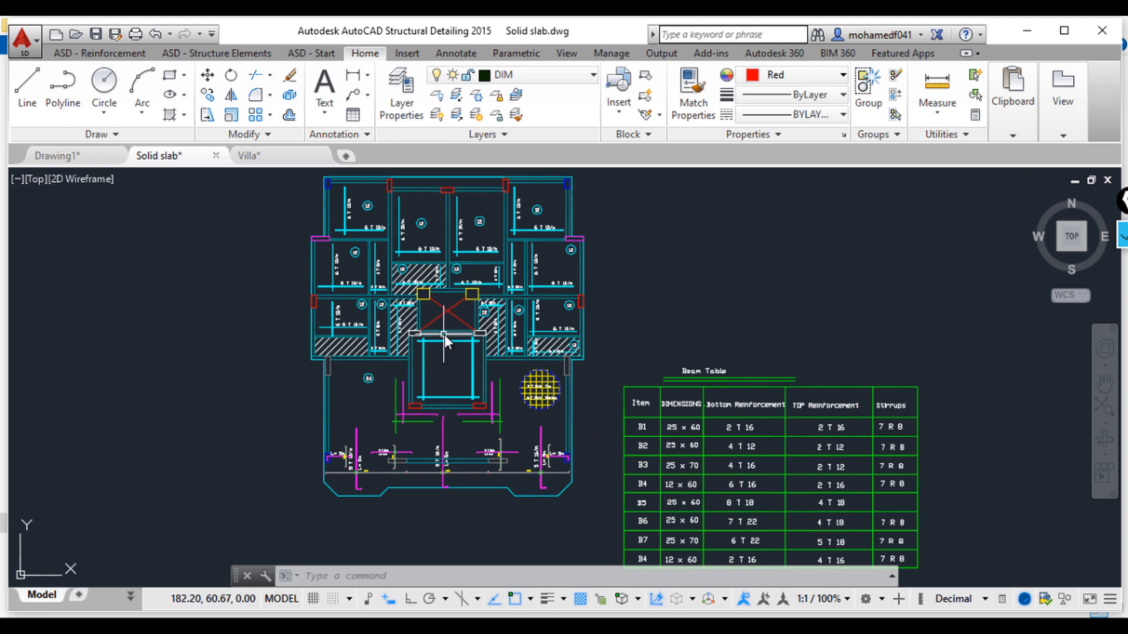
scroll(262, 359, "down", 5)
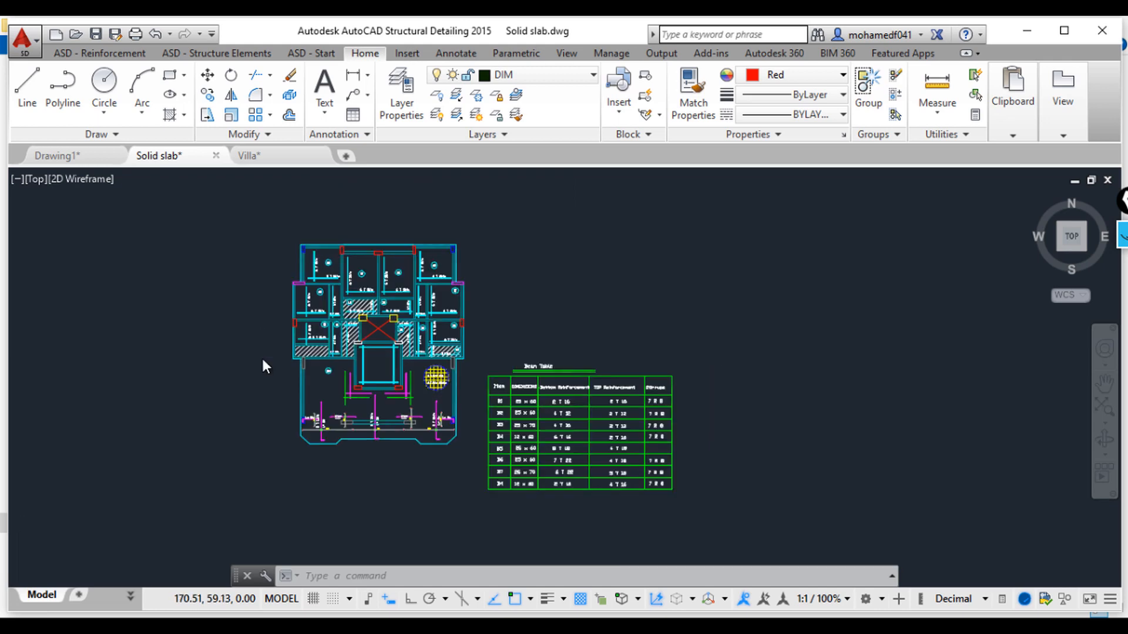
Step: Examine the first and second floor slab plans and the general notes again
middle_click_drag(267, 358, 639, 359)
scroll(399, 298, "up", 10)
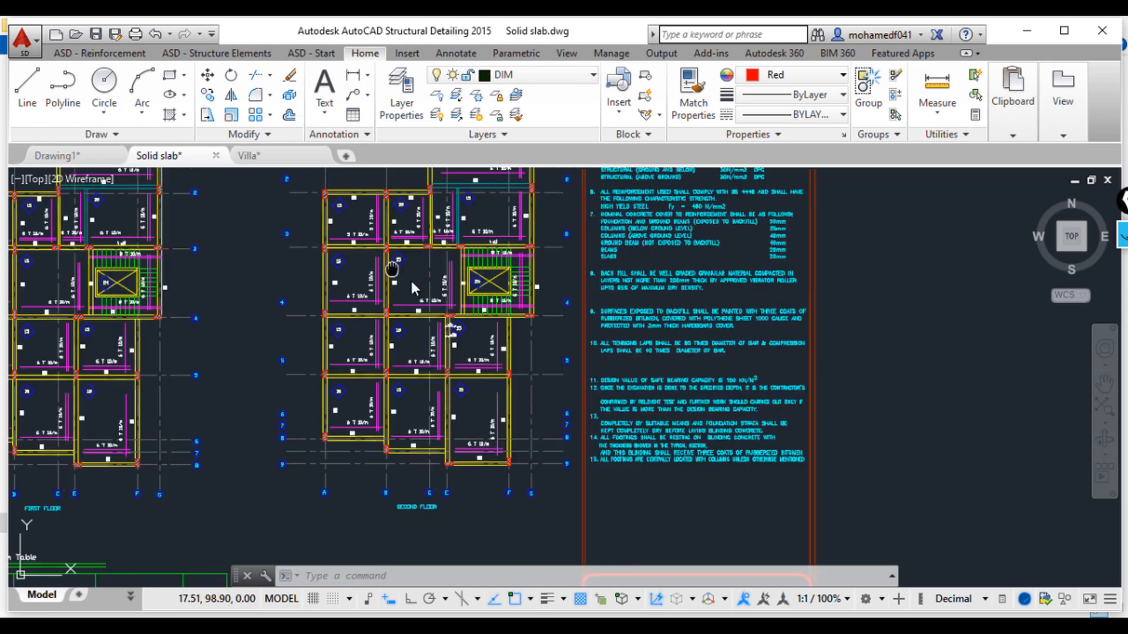
middle_click_drag(426, 232, 521, 268)
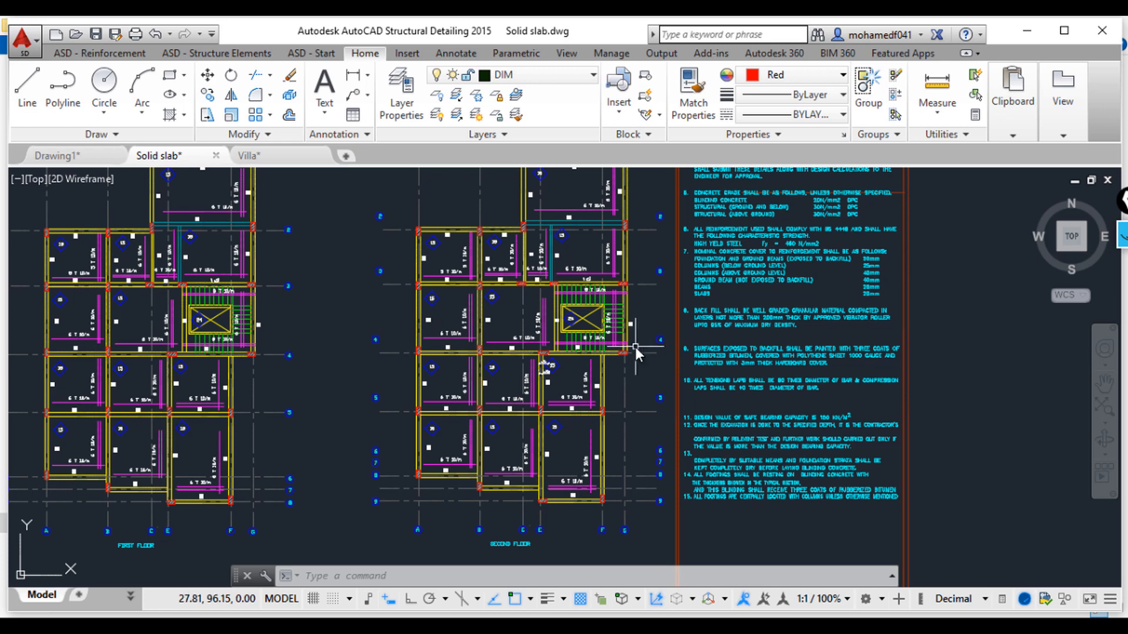
mouse_move(625, 386)
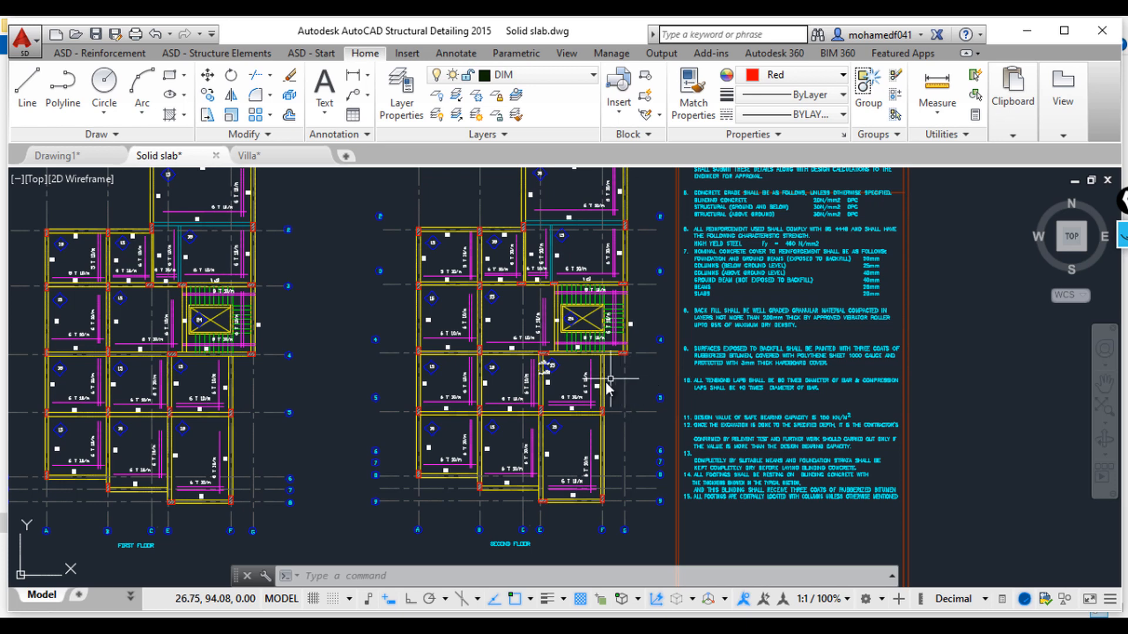
scroll(620, 382, "down", 2)
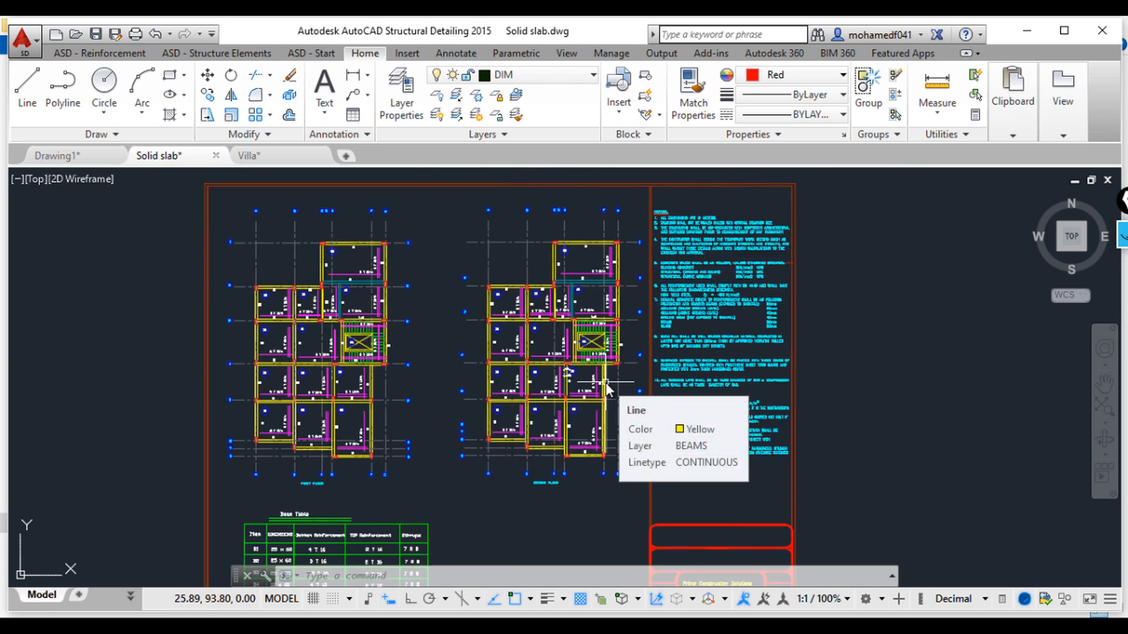
scroll(524, 428, "down", 8)
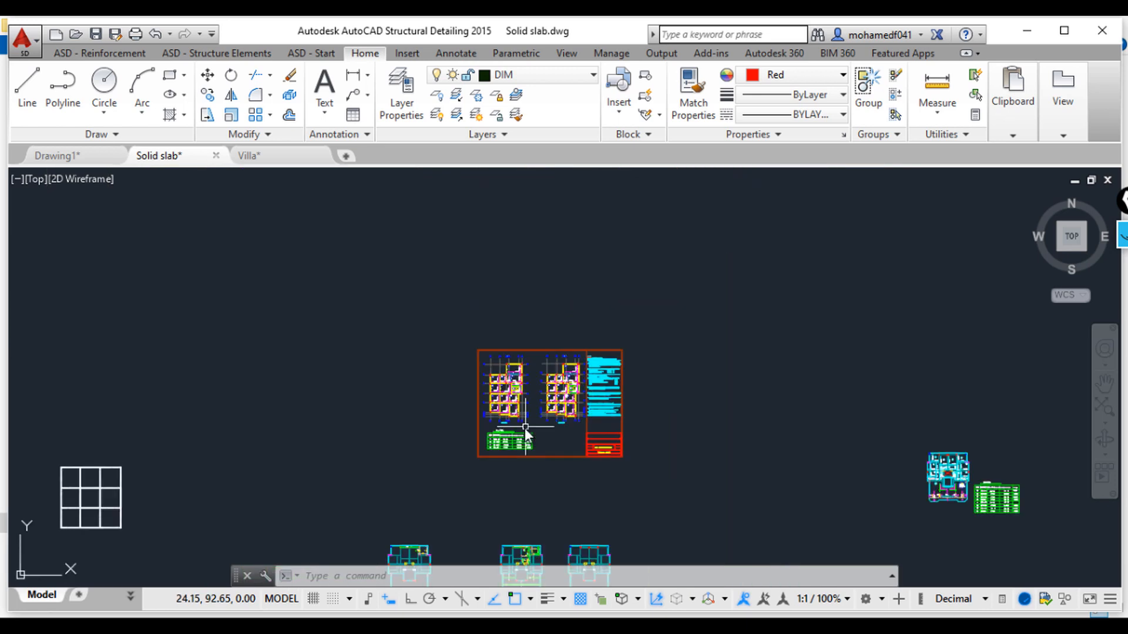
Step: Zoom out and survey the other drawings in model space, including the row of plans inside the magenta frame
scroll(595, 457, "up", 3)
scroll(766, 492, "up", 3)
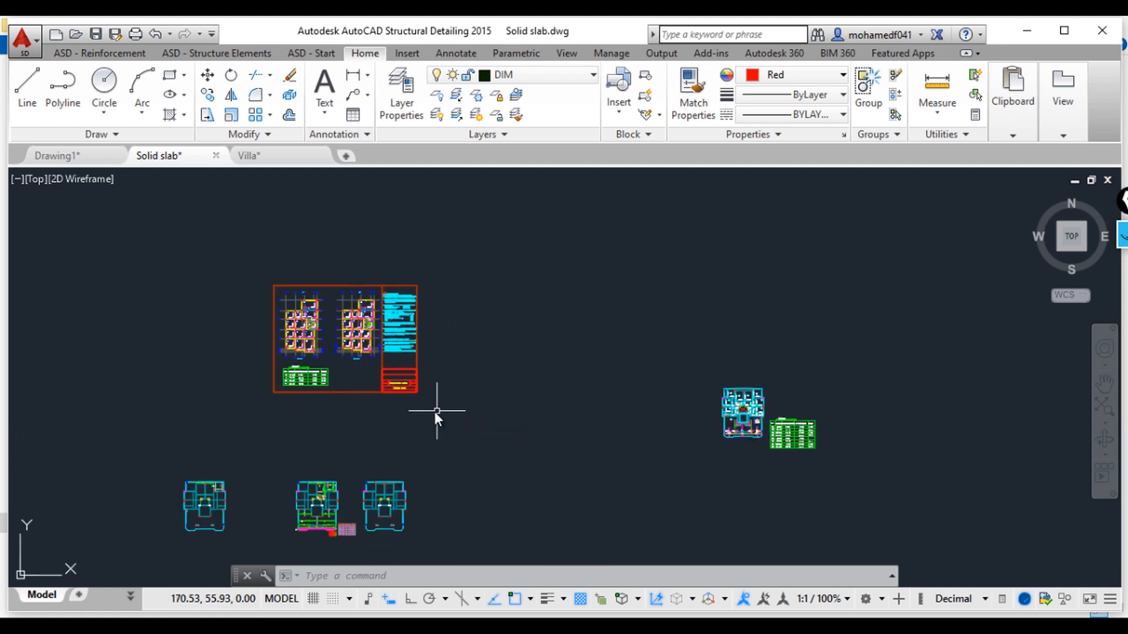
scroll(750, 295, "down", 2)
middle_click_drag(868, 336, 444, 530)
scroll(805, 379, "down", 6)
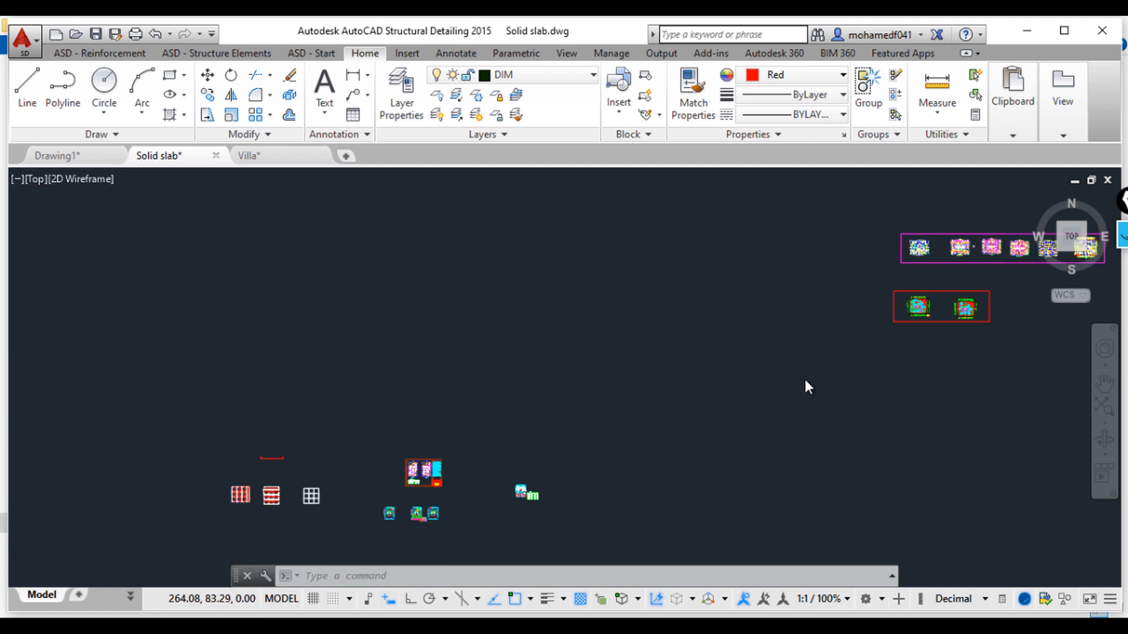
mouse_move(804, 378)
middle_mouse_down()
mouse_move(708, 403)
mouse_move(468, 417)
mouse_move(463, 390)
middle_mouse_up()
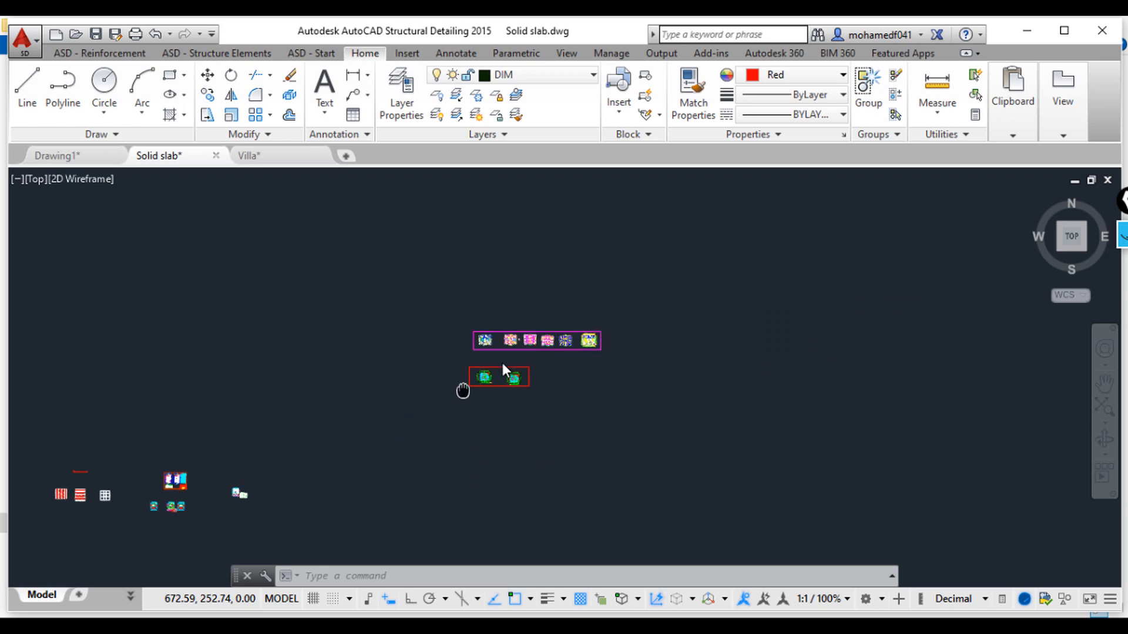
scroll(503, 362, "up", 3)
scroll(502, 312, "up", 6)
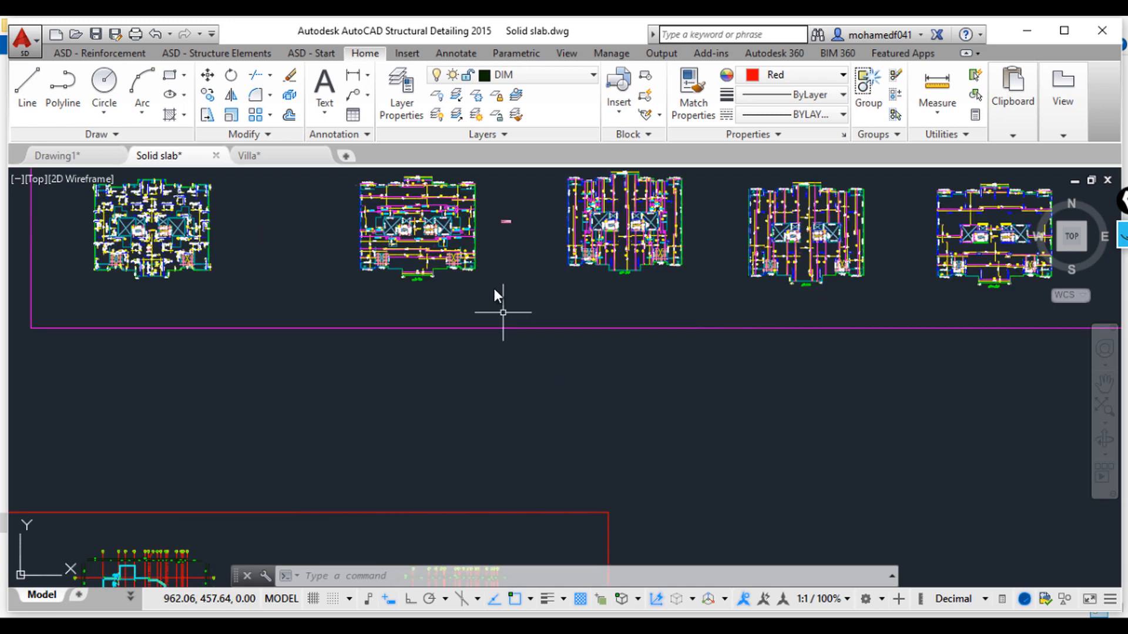
middle_click_drag(518, 352, 533, 382)
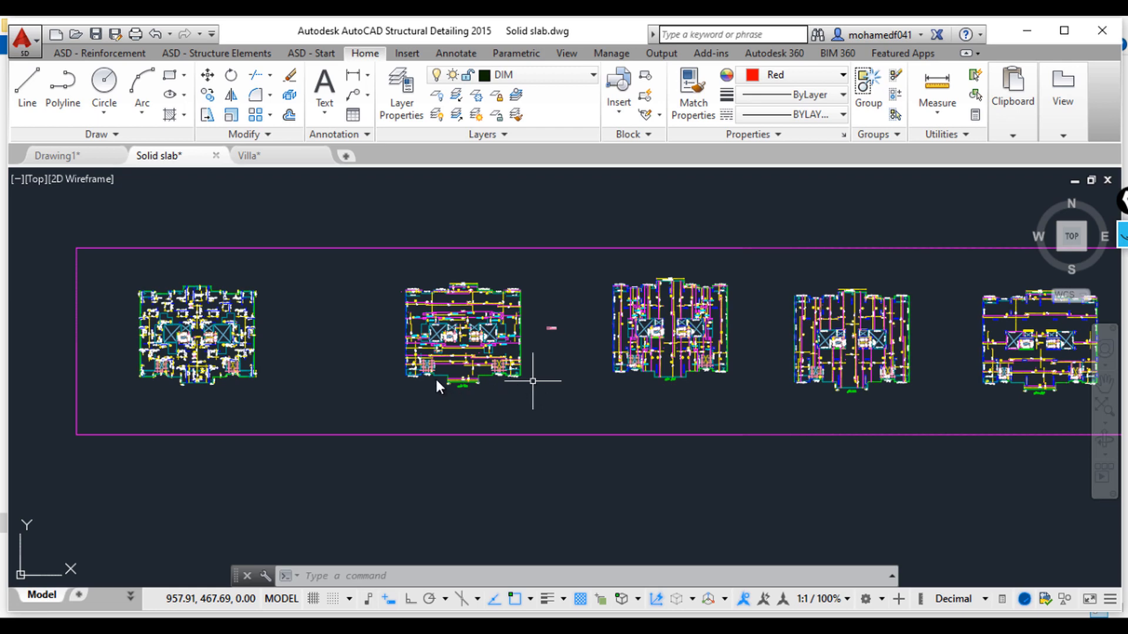
scroll(467, 344, "up", 2)
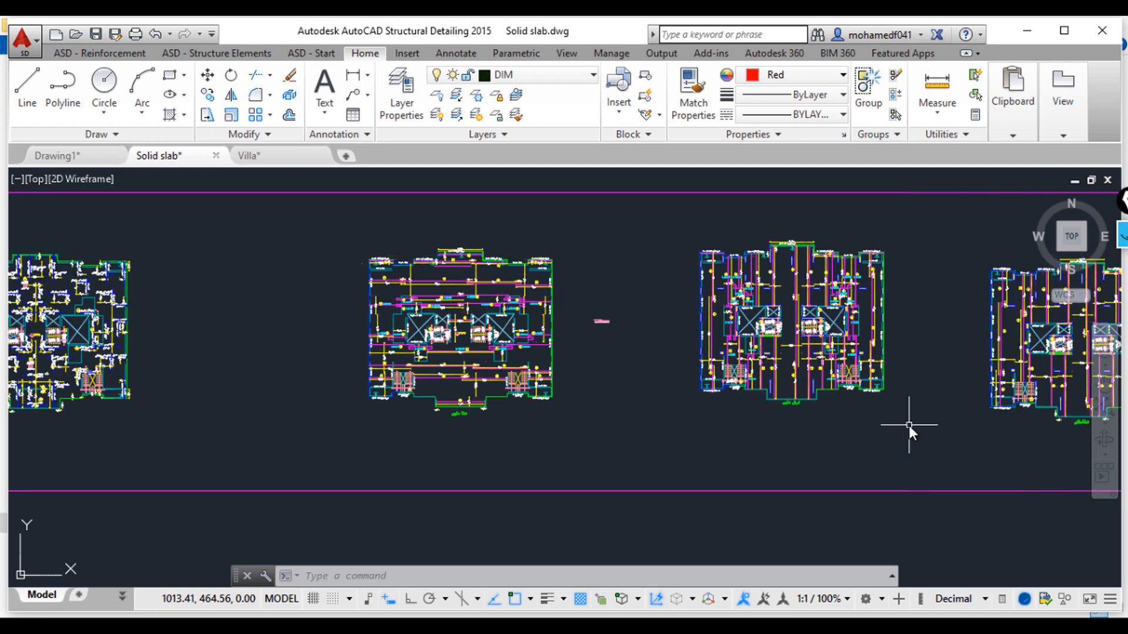
scroll(908, 426, "down", 3)
middle_click_drag(908, 426, 774, 228)
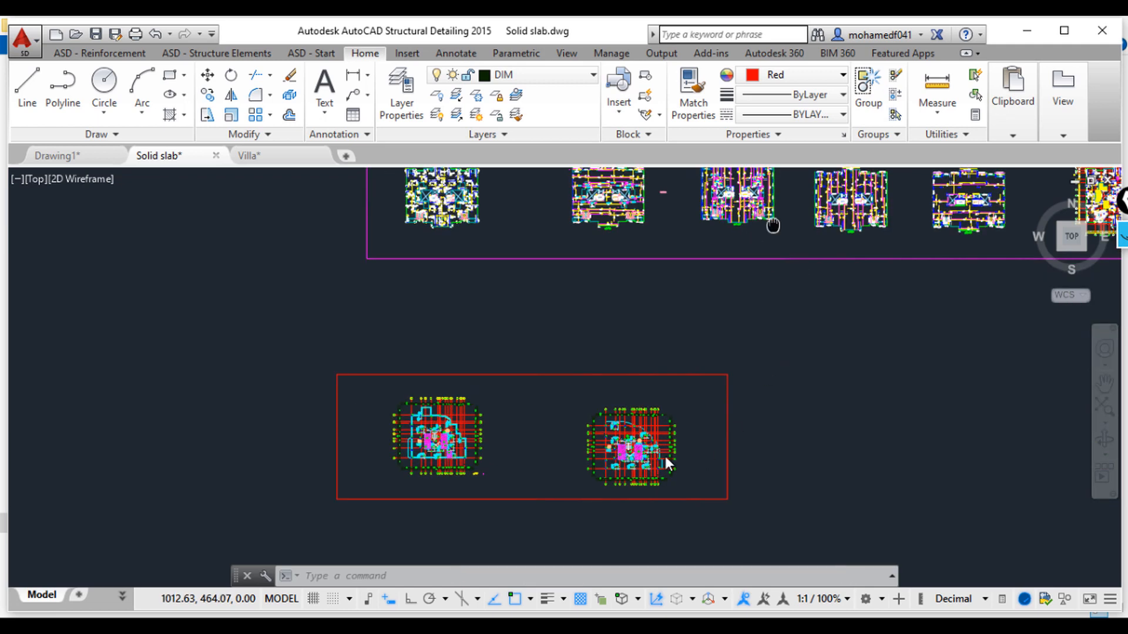
Step: Examine the two plans inside the red frame, inspecting the column and grid layout in detail
scroll(769, 363, "down", 2)
scroll(527, 470, "up", 2)
scroll(540, 405, "up", 4)
scroll(529, 352, "down", 1)
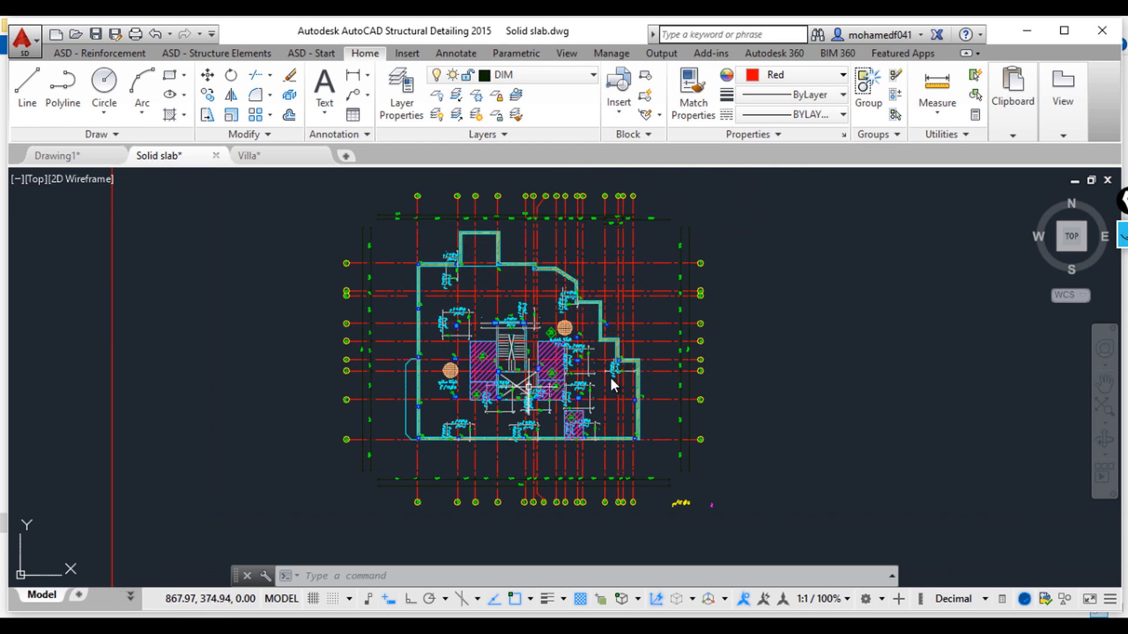
scroll(647, 394, "down", 3)
middle_click_drag(750, 420, 541, 417)
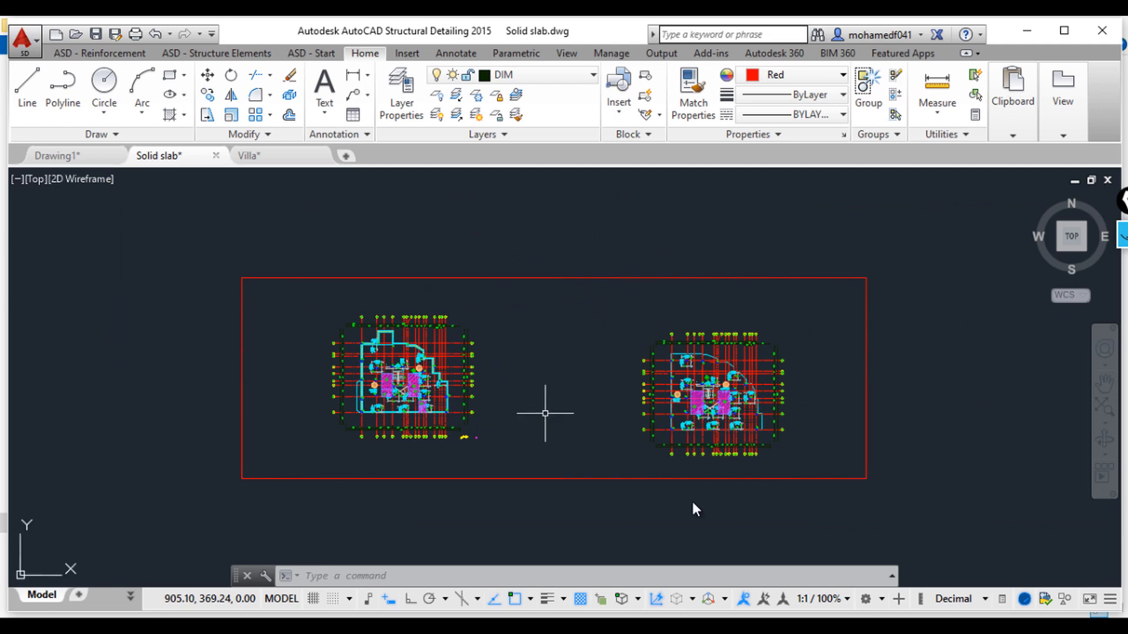
scroll(706, 365, "up", 7)
scroll(749, 375, "up", 1)
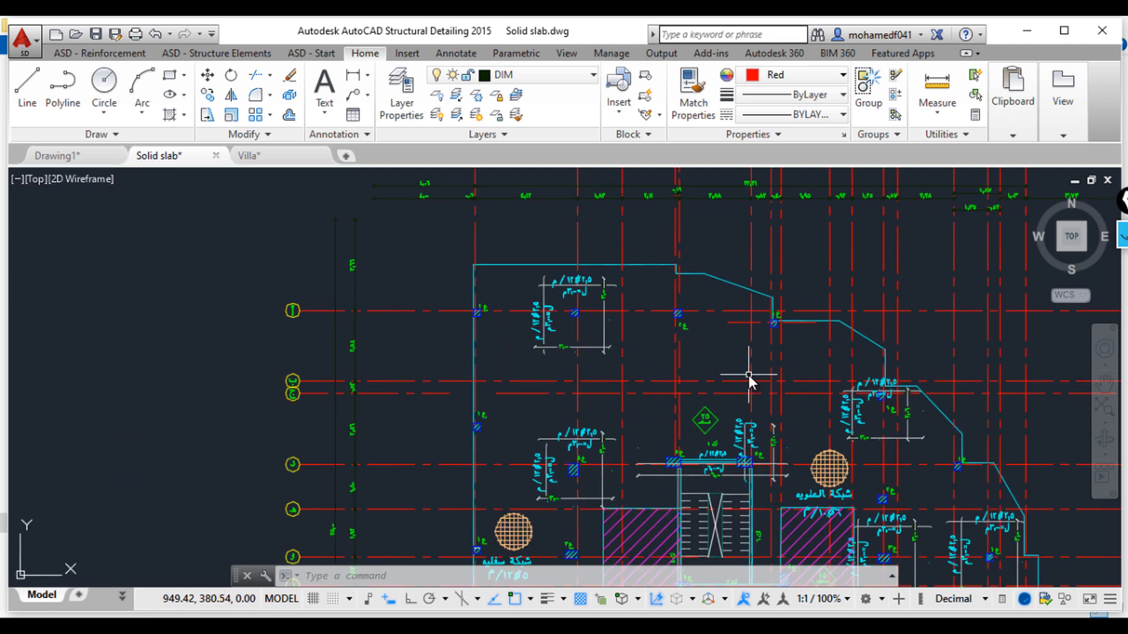
scroll(833, 390, "down", 1)
mouse_move(793, 471)
middle_mouse_down()
mouse_move(706, 408)
mouse_move(674, 350)
middle_mouse_up()
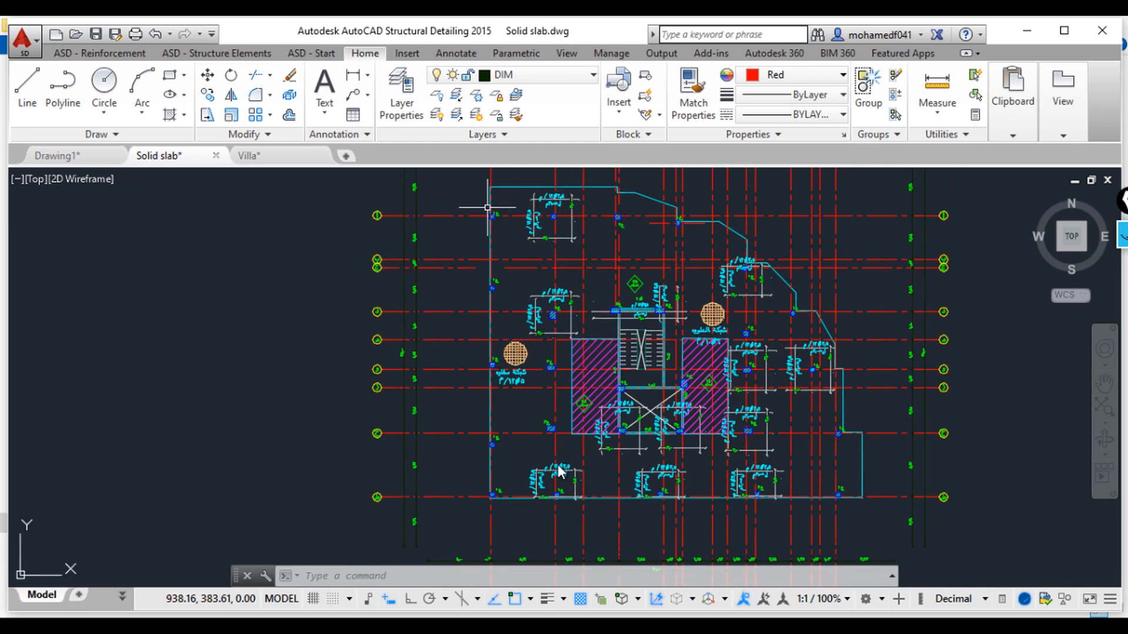
left_click(624, 267)
key("Escape")
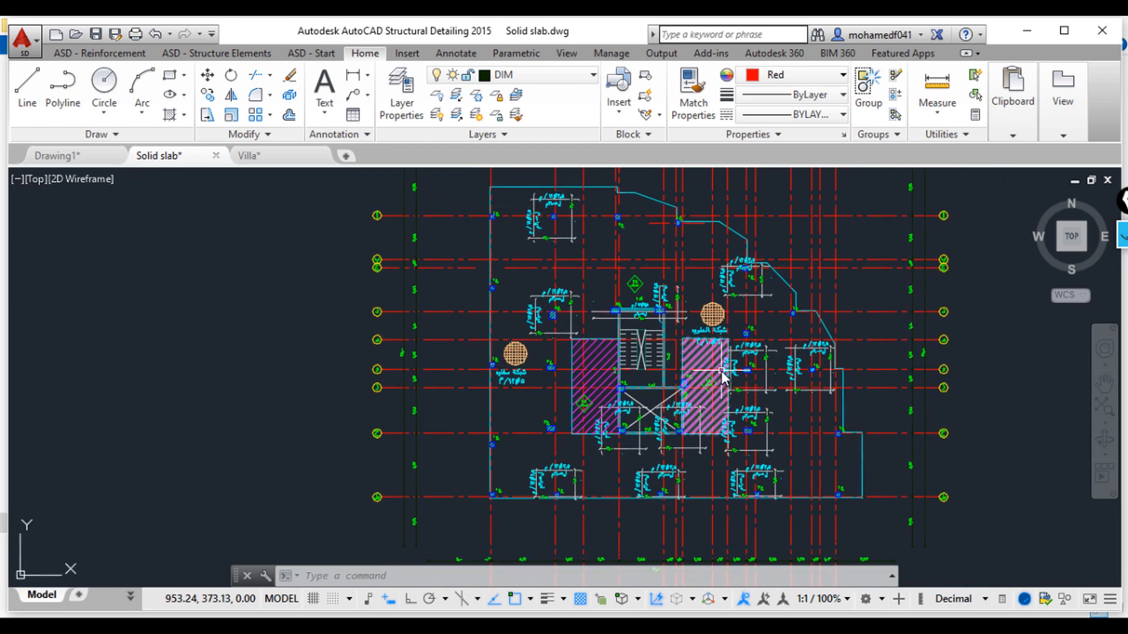
scroll(723, 376, "down", 2)
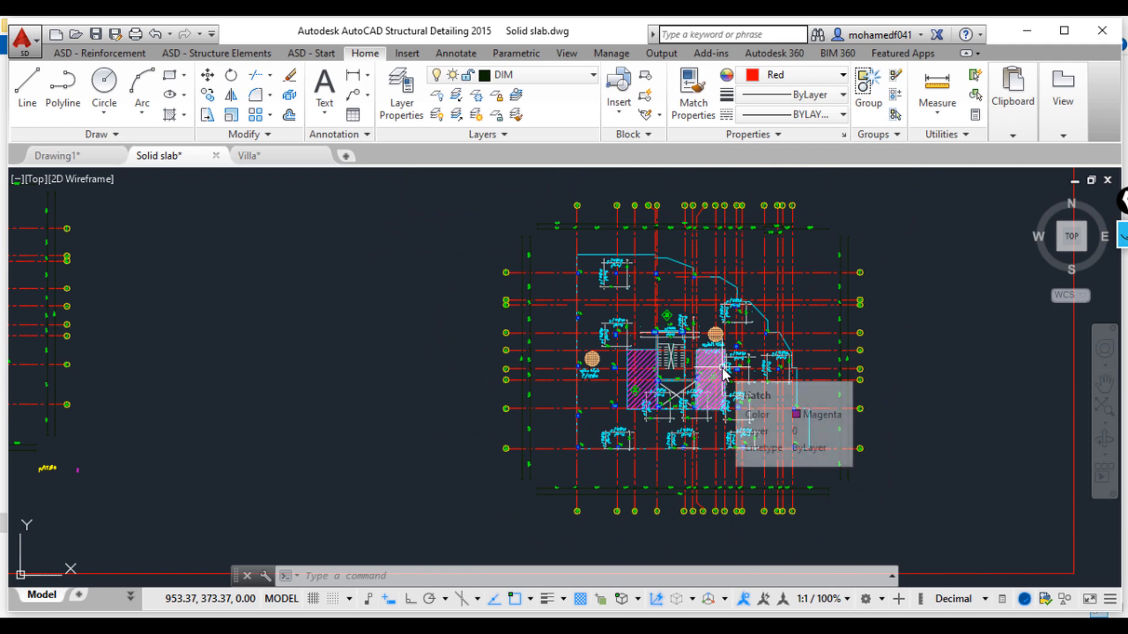
scroll(682, 341, "down", 6)
scroll(685, 339, "down", 3)
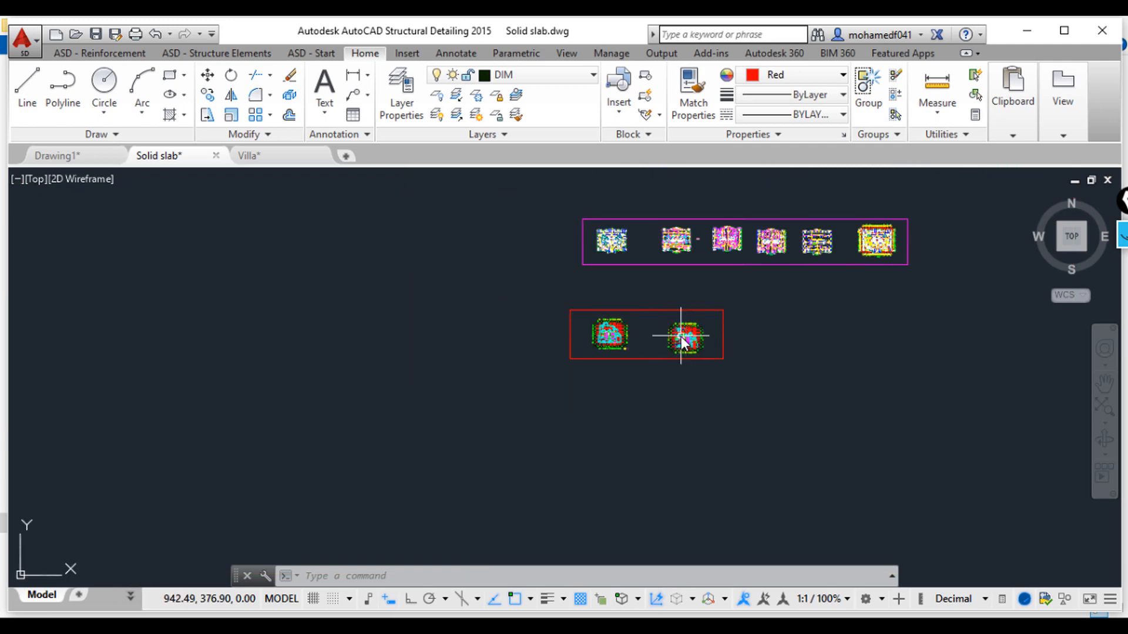
Step: Navigate back to the solid slab reinforcement plan and beam table to examine them again
middle_click_drag(856, 267, 884, 303)
scroll(670, 303, "down", 5)
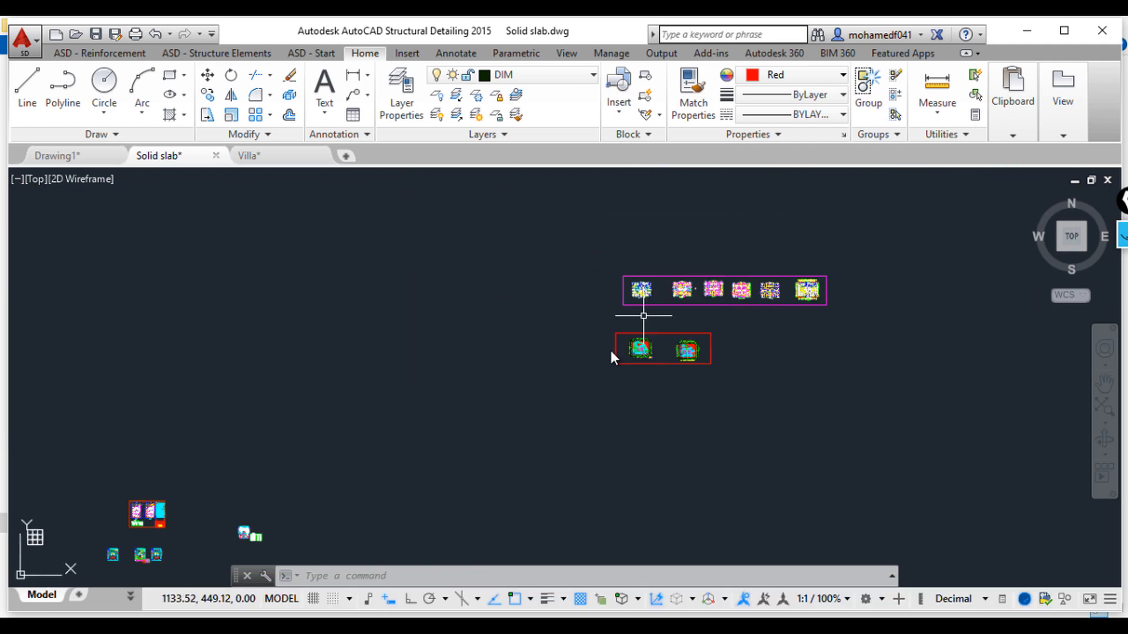
scroll(414, 433, "up", 2)
scroll(414, 427, "up", 6)
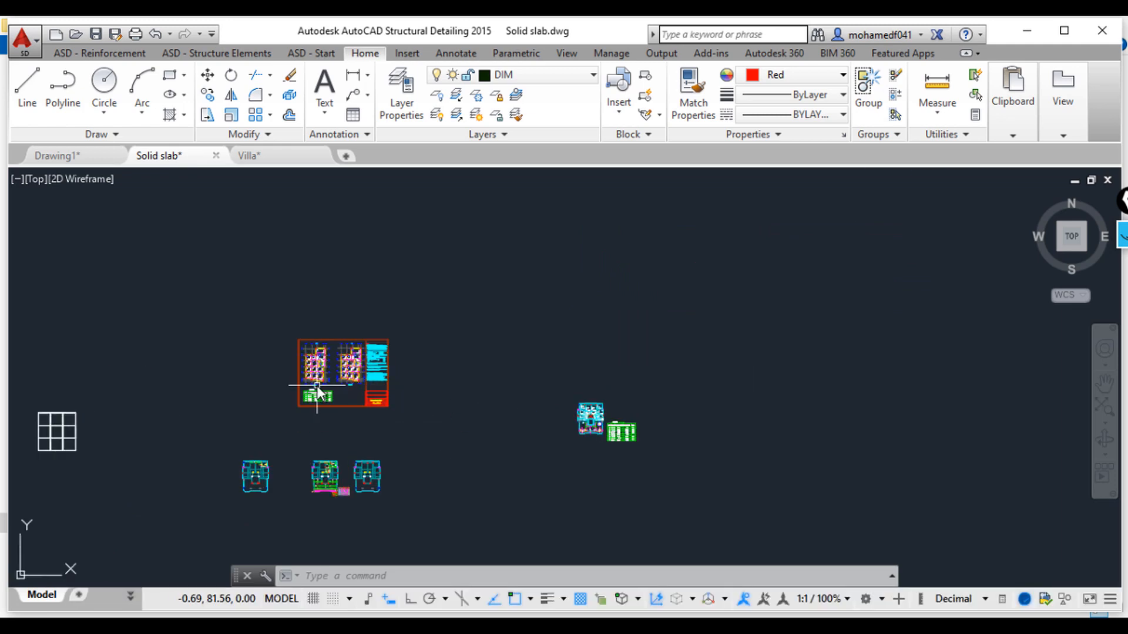
scroll(424, 378, "down", 3)
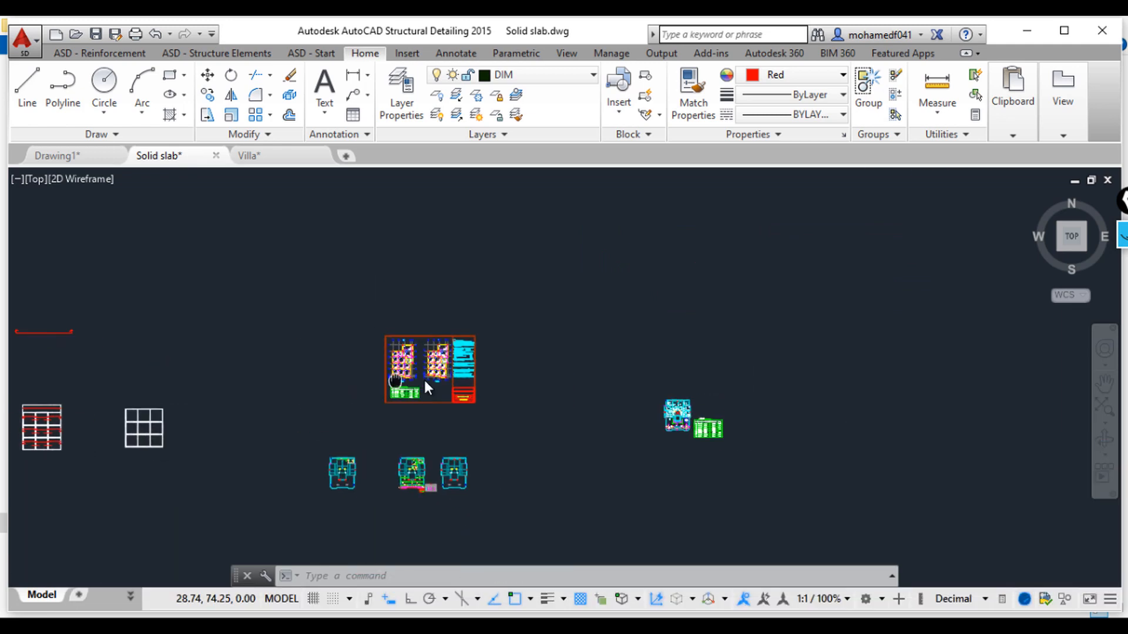
scroll(611, 411, "up", 10)
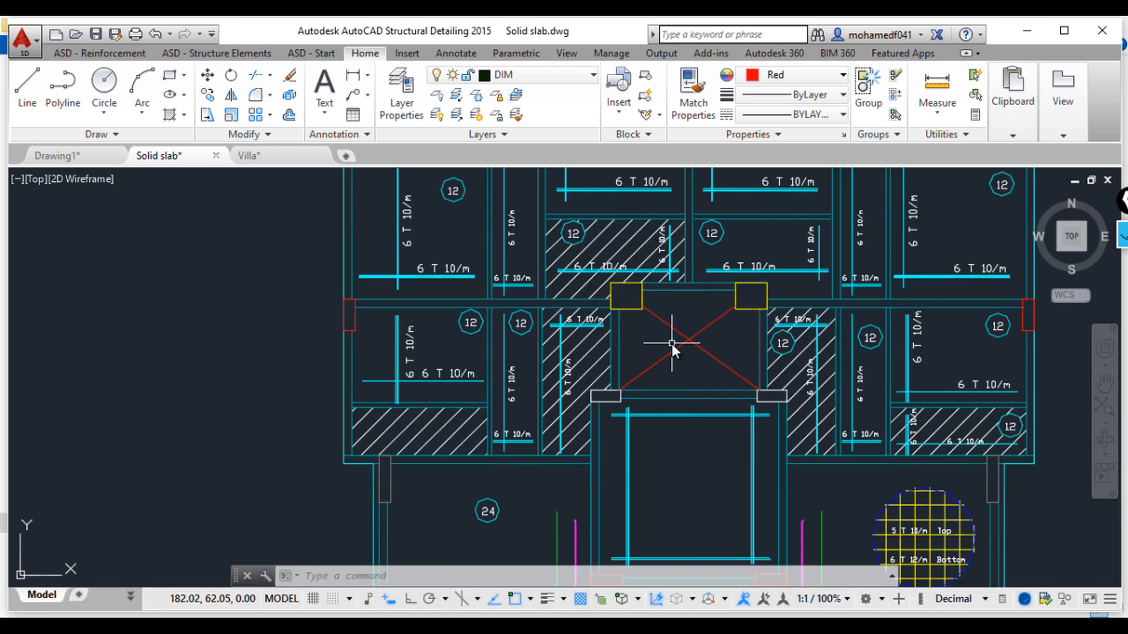
scroll(674, 351, "down", 3)
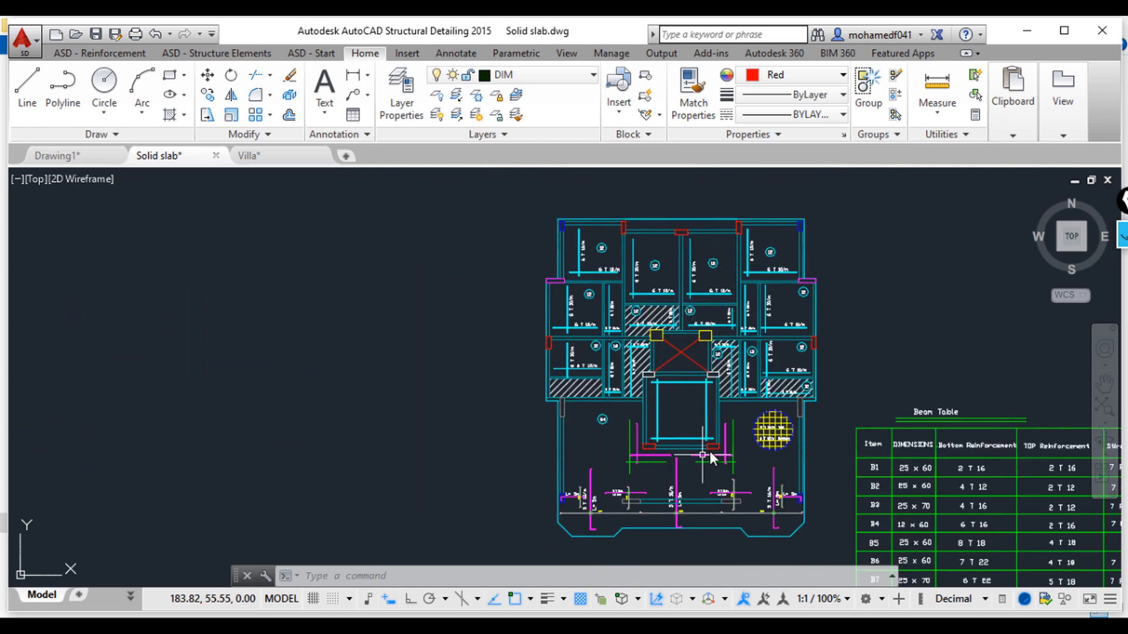
Step: Zoom into the solid slab plan around the stair opening and hatched slab panels to inspect the reinforcement labels
scroll(746, 380, "up", 4)
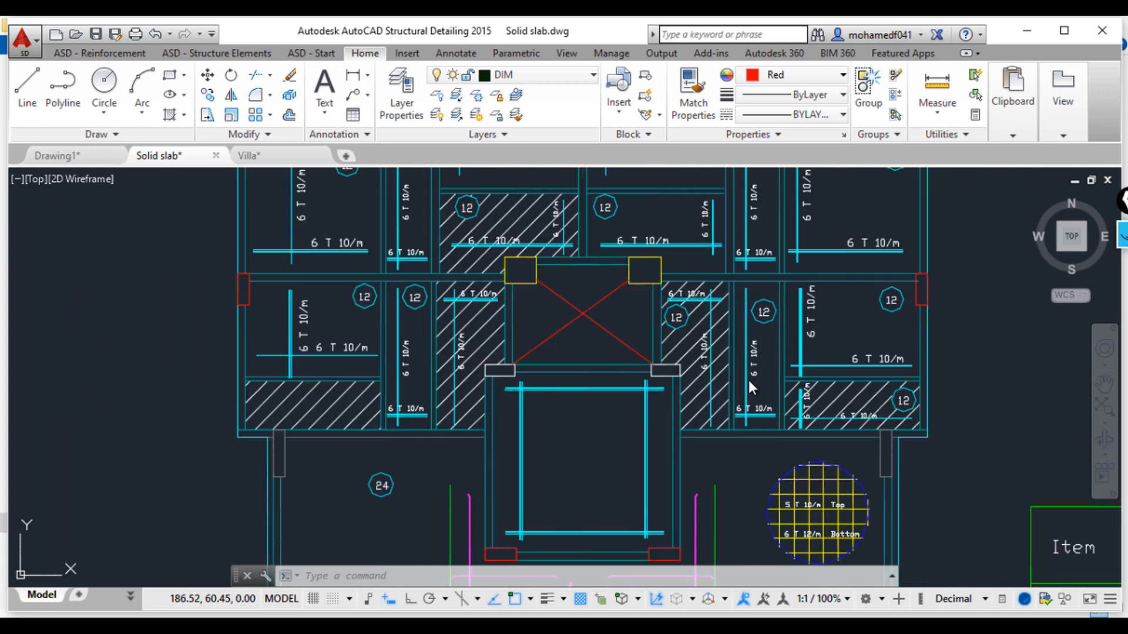
scroll(748, 379, "up", 4)
mouse_move(654, 257)
middle_mouse_down()
mouse_move(646, 316)
mouse_move(777, 322)
middle_mouse_up()
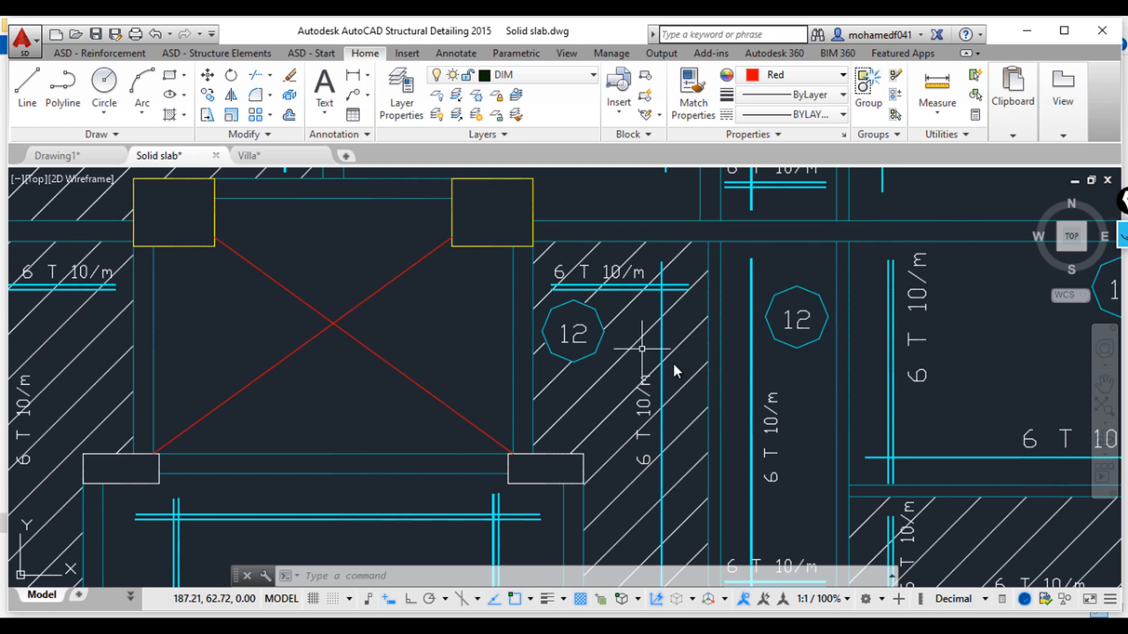
Step: Zoom out and examine the two slab plans and general notes inside the red frame again
scroll(664, 366, "down", 8)
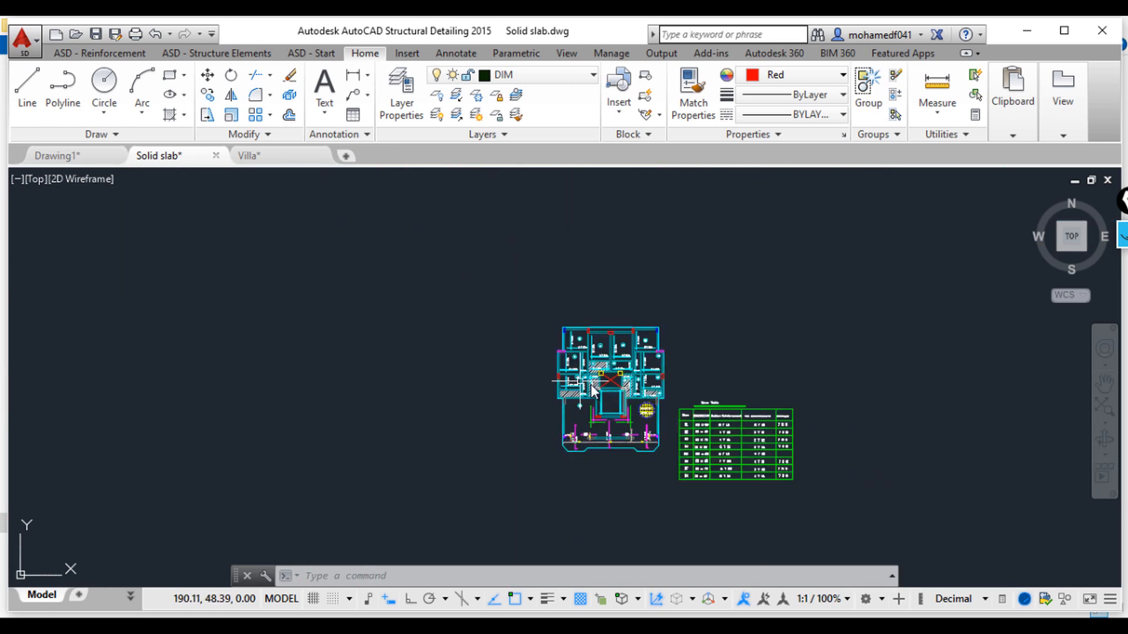
mouse_move(336, 356)
middle_mouse_down()
mouse_move(612, 355)
mouse_move(874, 477)
middle_mouse_up()
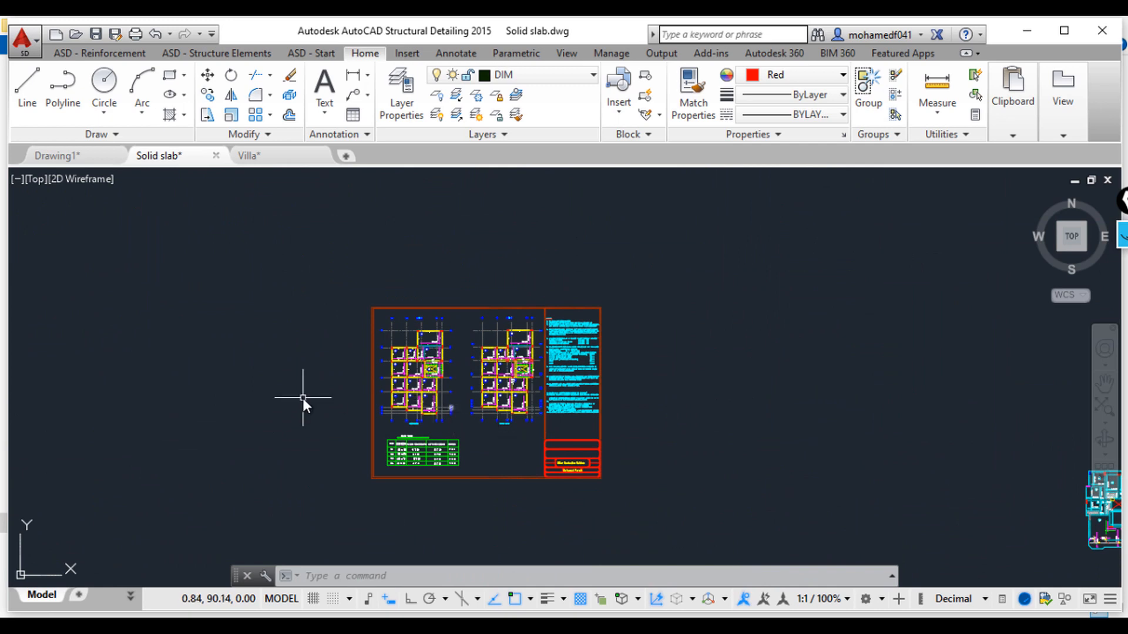
scroll(421, 401, "up", 6)
middle_click_drag(790, 300, 580, 411)
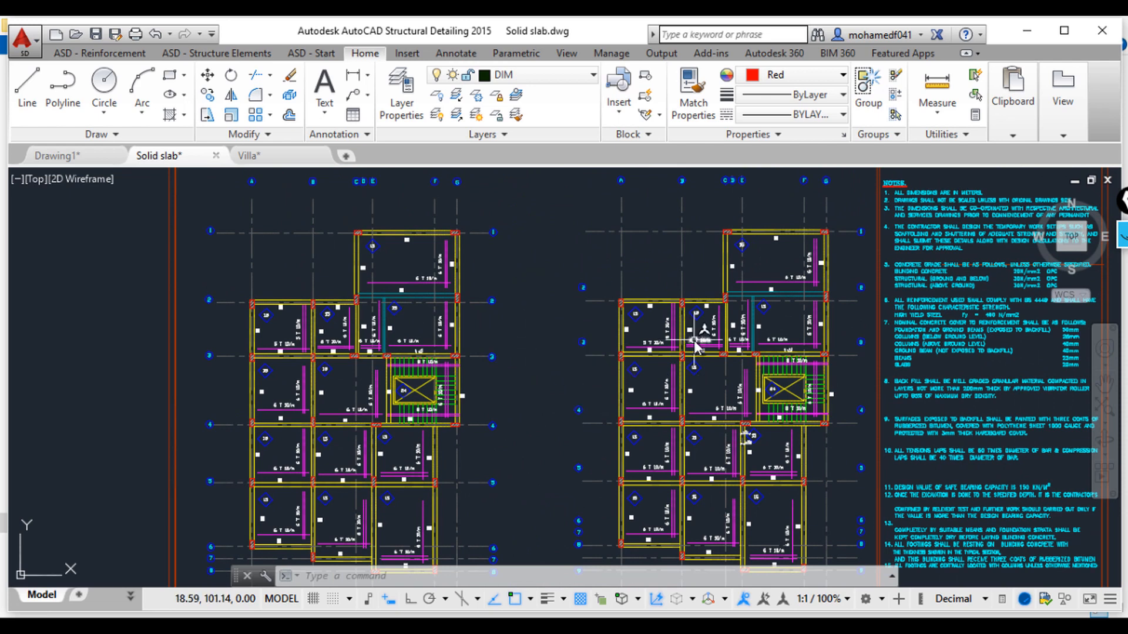
mouse_move(695, 346)
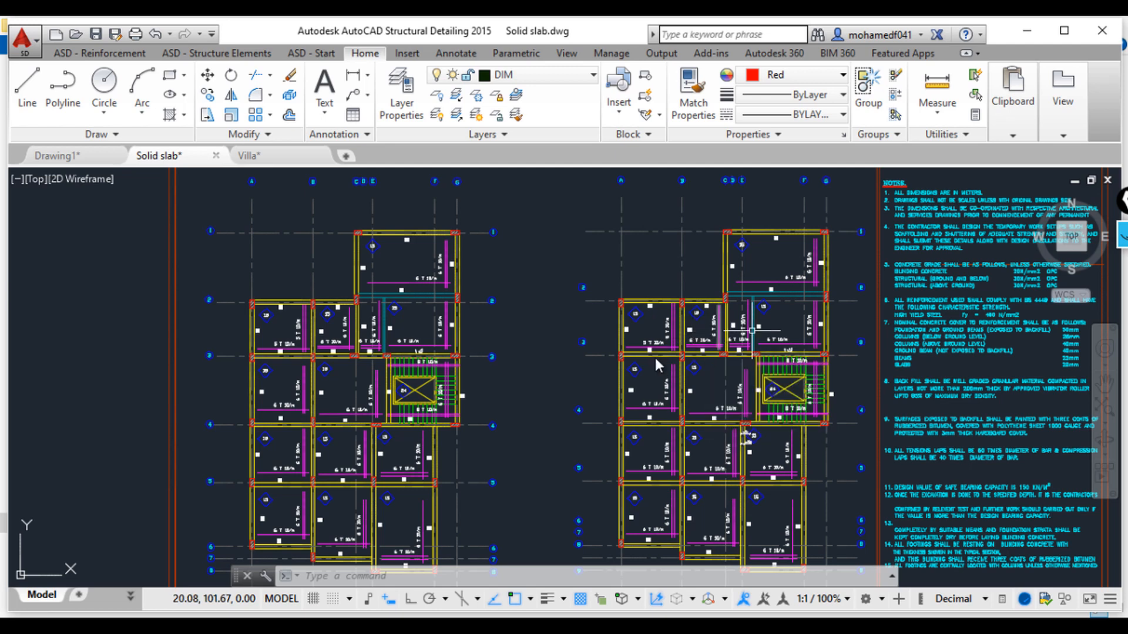
scroll(654, 358, "down", 6)
middle_click_drag(629, 443, 697, 344)
scroll(697, 345, "down", 4)
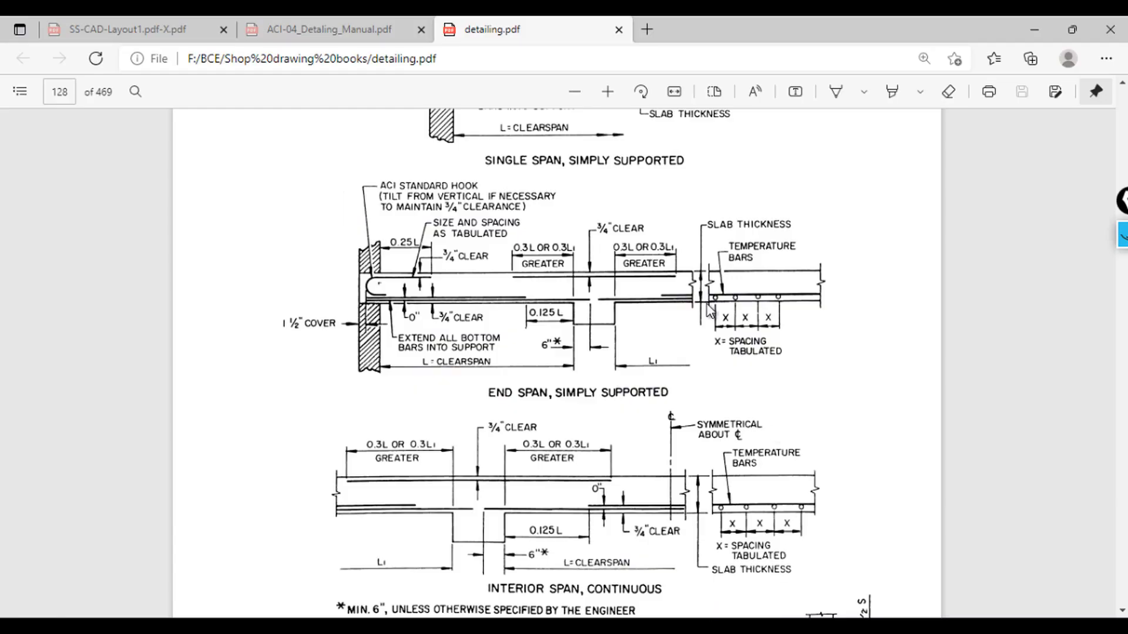
Step: Switch to the detailing PDF and read the typical details for one-way solid slabs sheet
scroll(632, 270, "down", 5)
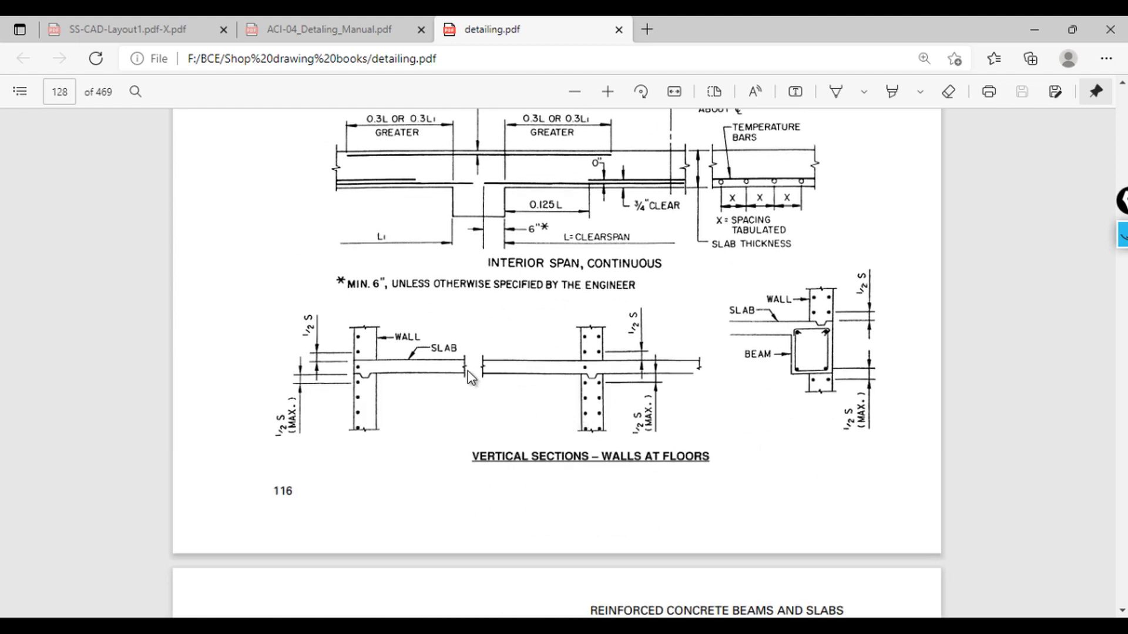
scroll(736, 373, "up", 6)
scroll(576, 268, "up", 4)
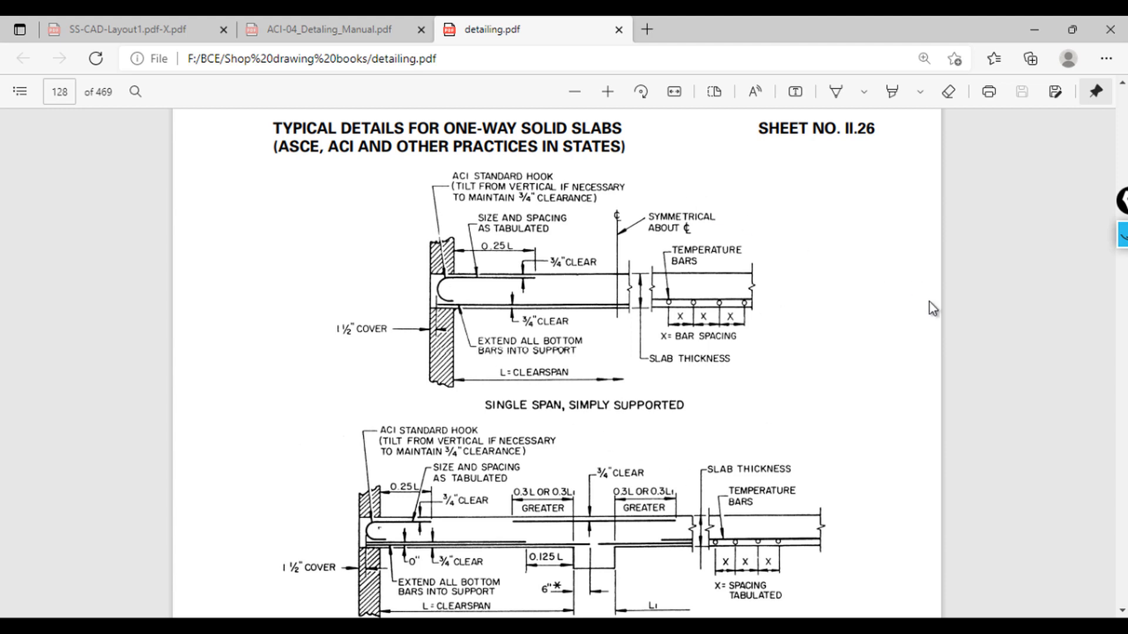
scroll(674, 448, "down", 3)
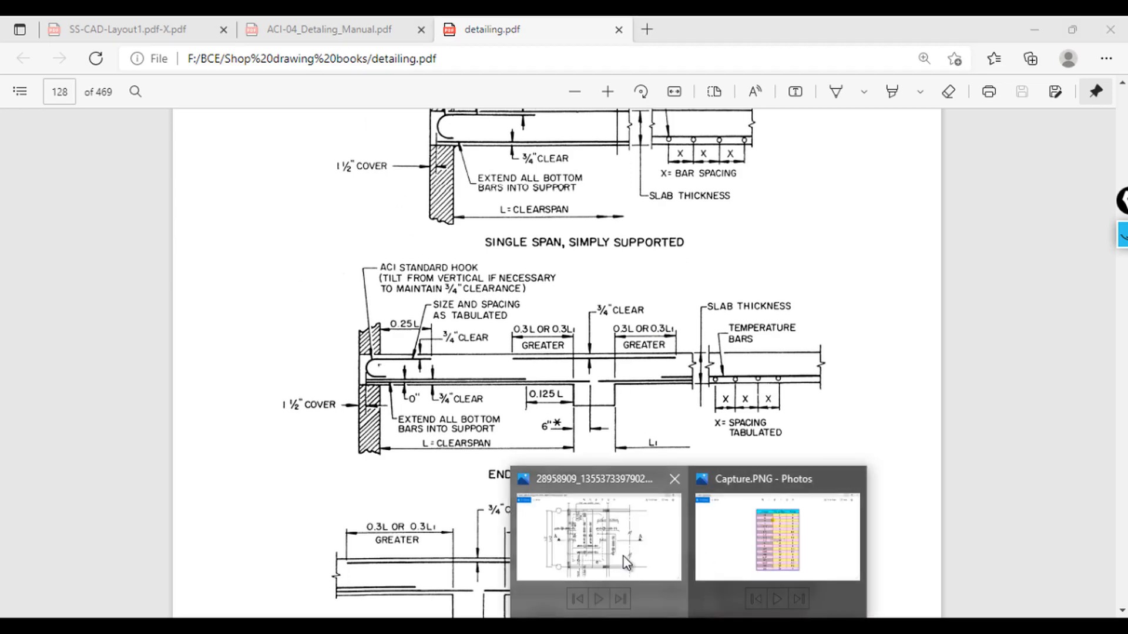
left_click(623, 556)
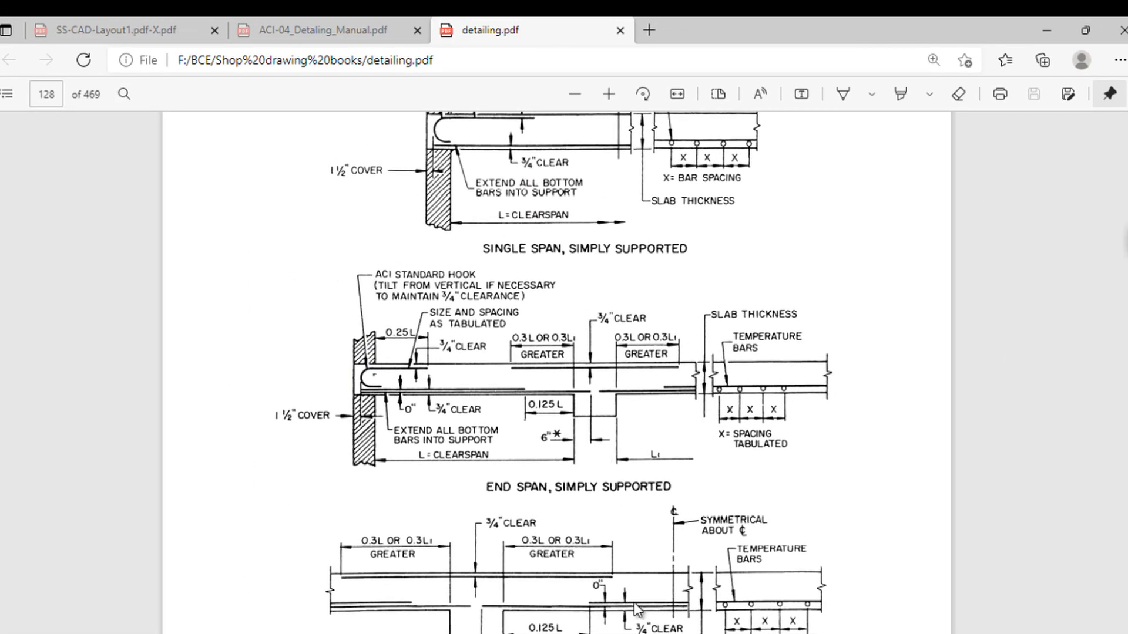
Step: Open the Capture.PNG image in Photos to view the bar length, number of bars and waste table
mouse_move(693, 632)
left_click(782, 551)
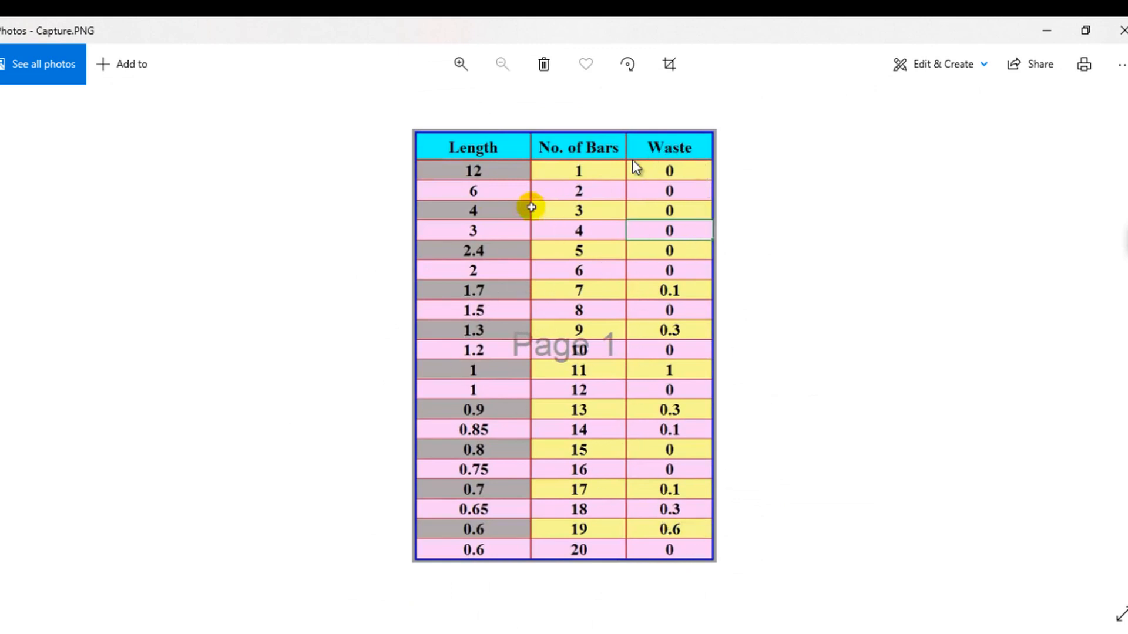
Step: Return to the Solid slab drawing and navigate back to the slab reinforcement plan with the beam table
mouse_move(749, 565)
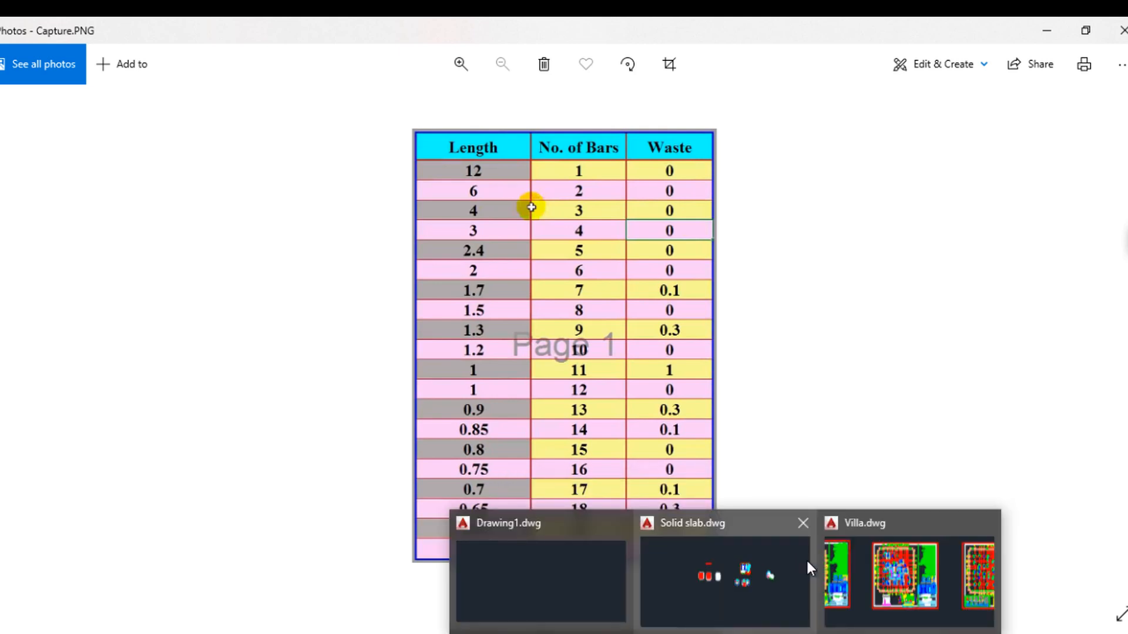
left_click(731, 570)
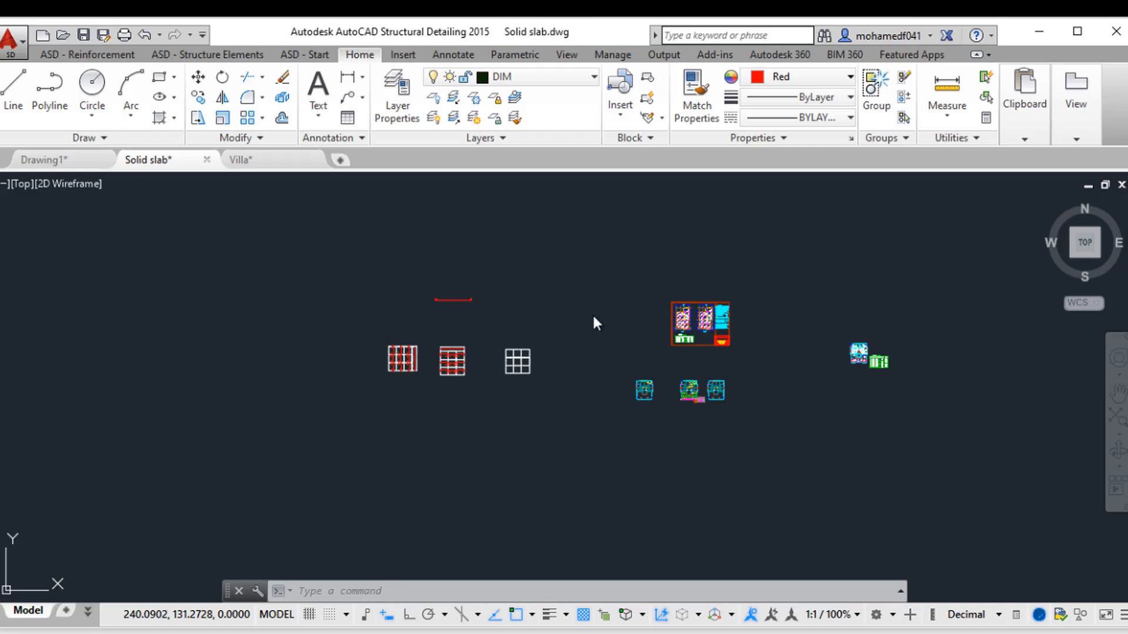
scroll(682, 406, "up", 8)
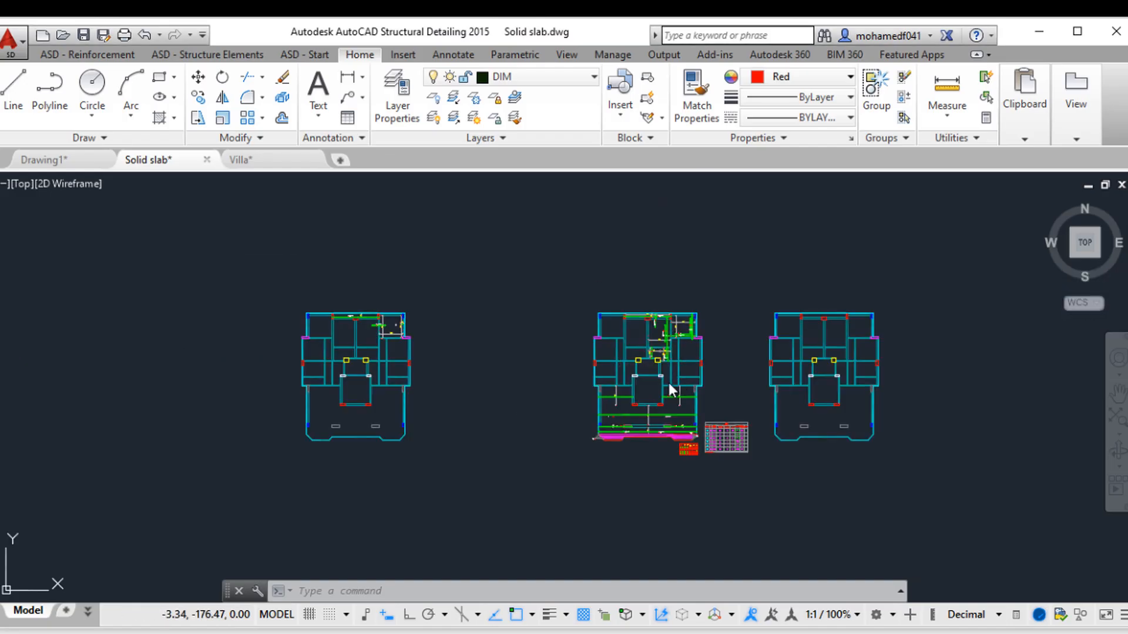
scroll(672, 383, "up", 4)
scroll(929, 387, "down", 2)
middle_click_drag(928, 389, 317, 416)
scroll(739, 335, "down", 2)
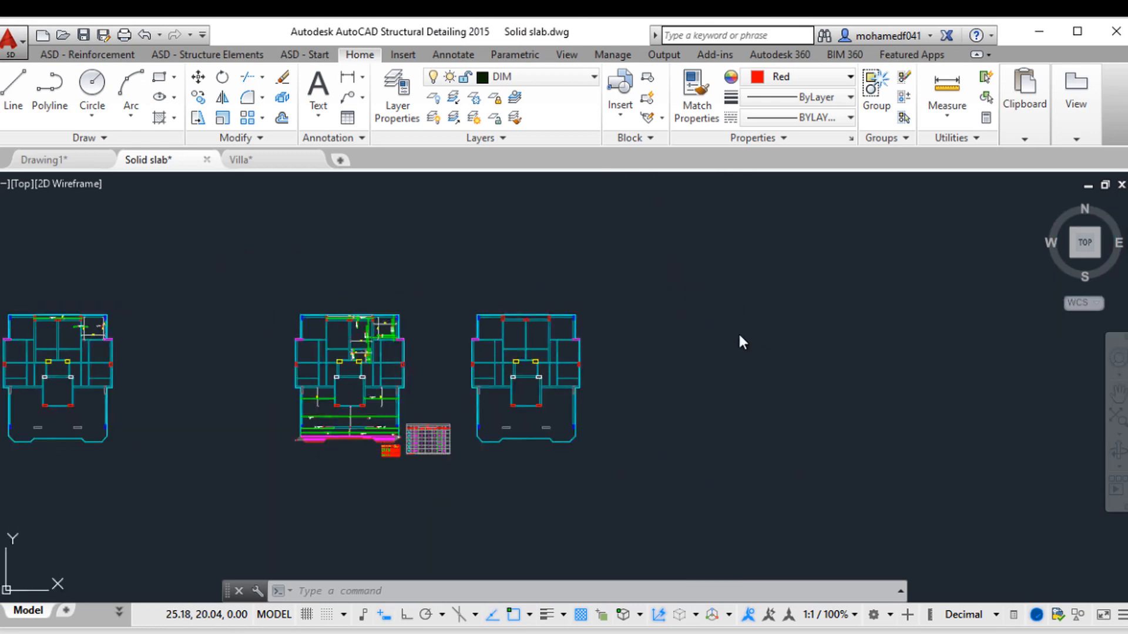
middle_click_drag(784, 349, 450, 450)
scroll(804, 362, "down", 2)
middle_click_drag(575, 392, 390, 453)
scroll(787, 390, "up", 6)
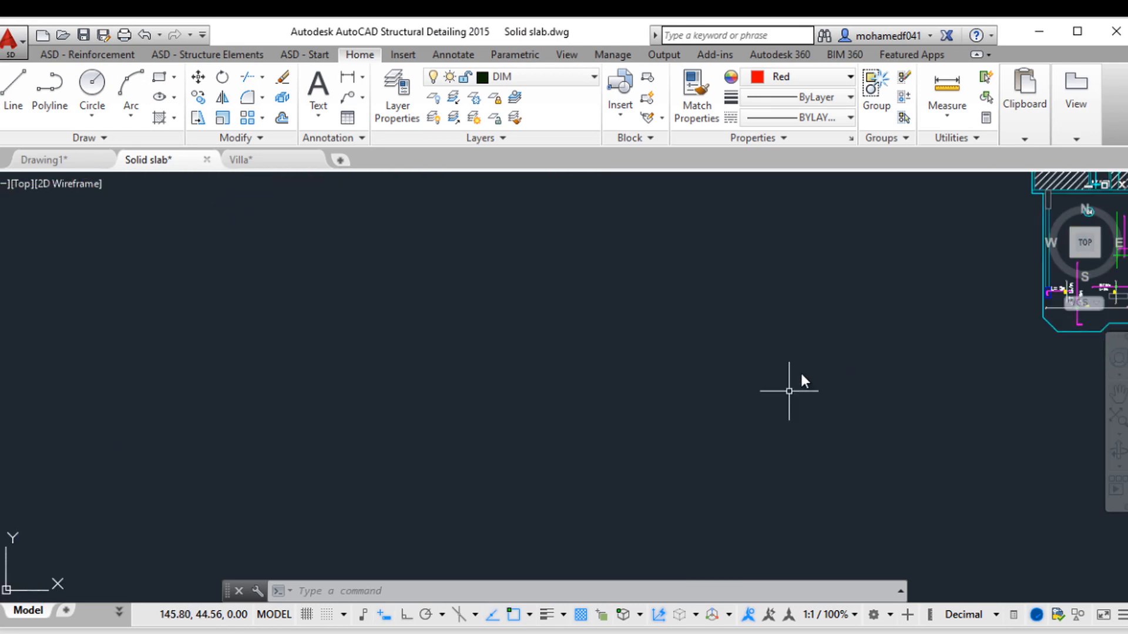
mouse_move(807, 360)
middle_mouse_down()
mouse_move(402, 452)
mouse_move(353, 500)
middle_mouse_up()
middle_click_drag(706, 358, 497, 417)
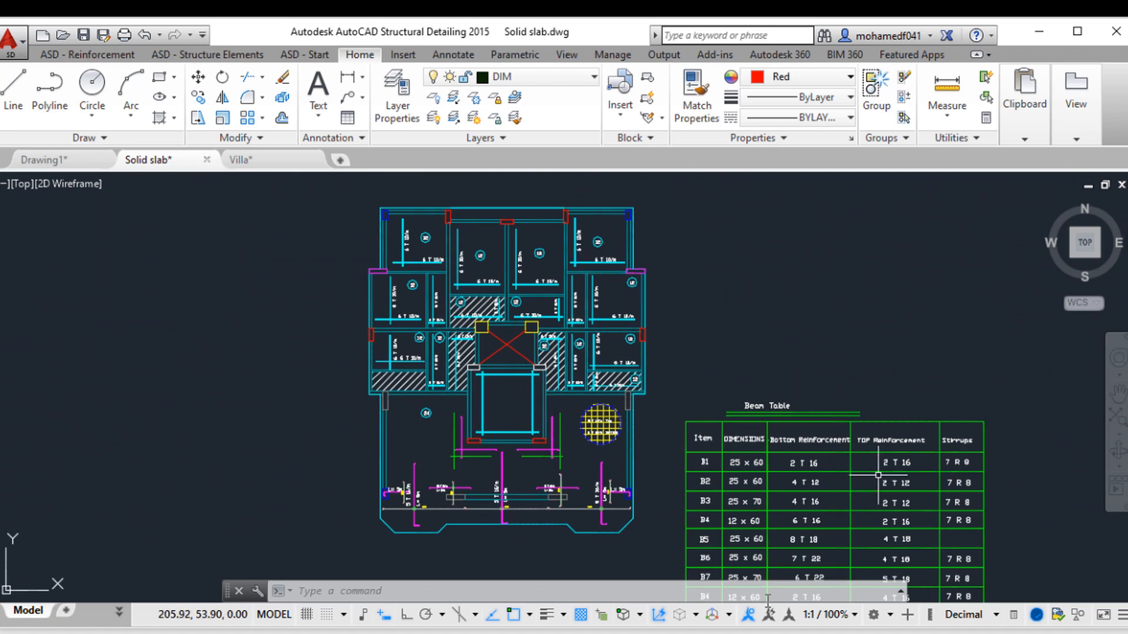
Step: View the bar length and waste table image again, then go back to the drawing
mouse_move(750, 608)
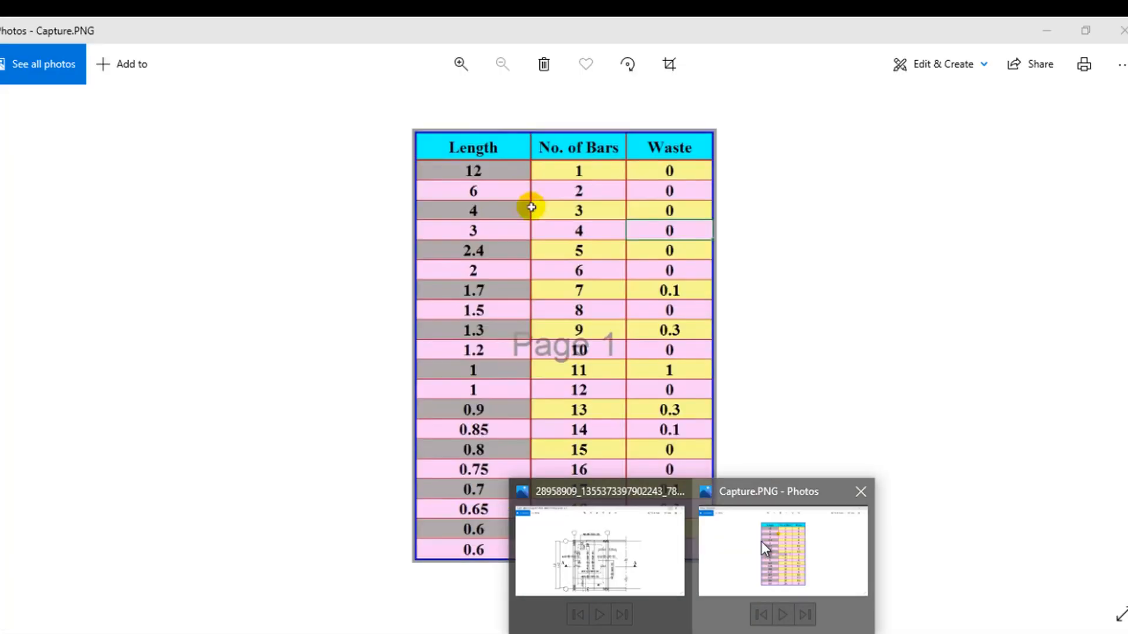
left_click(761, 542)
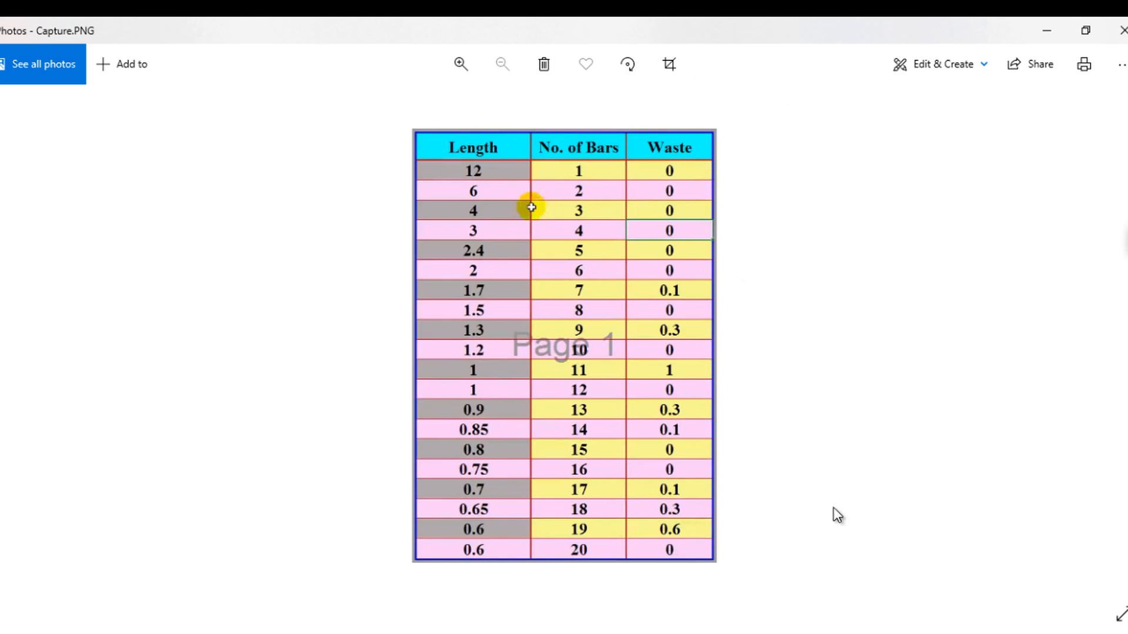
left_click(1052, 27)
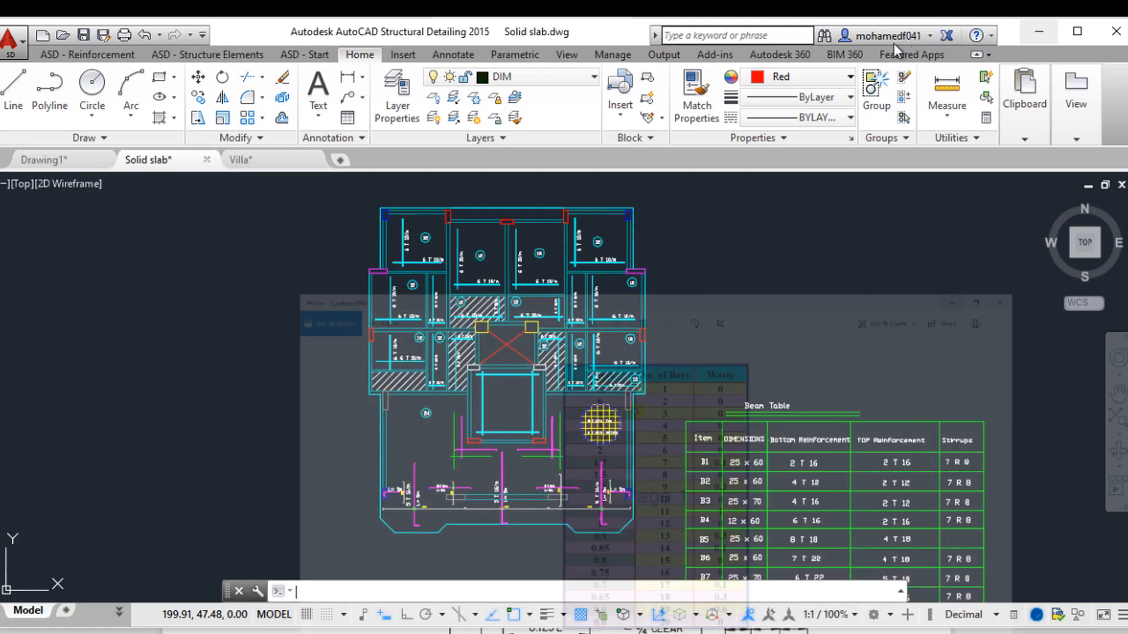
Step: Navigate to the plain three-by-three panel grid and zoom into its upper panels
scroll(470, 329, "down", 4)
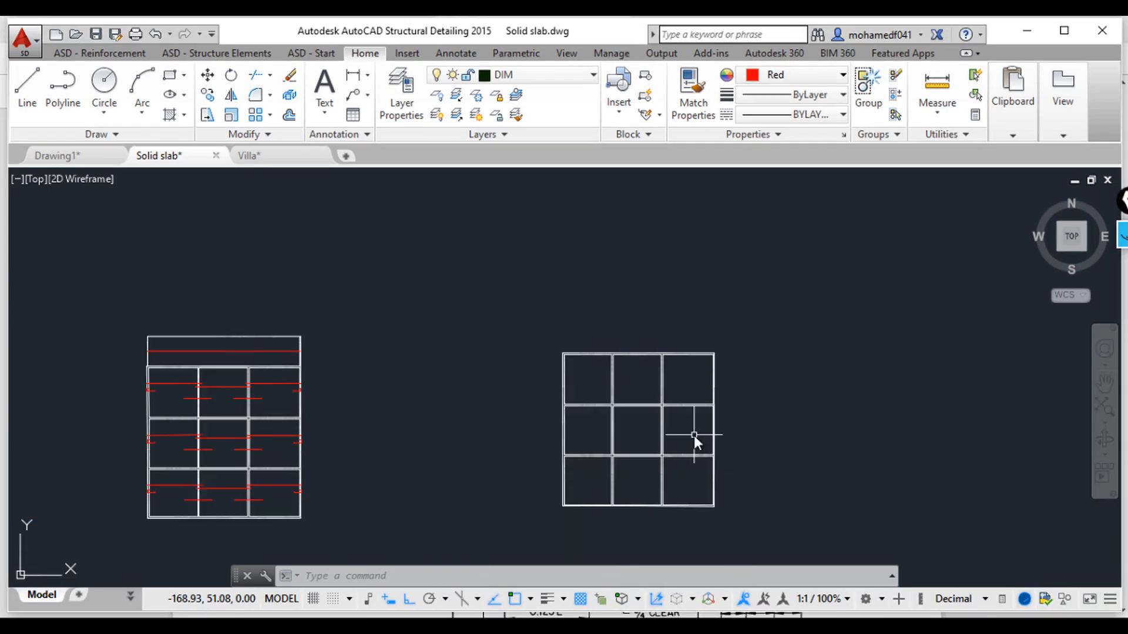
scroll(693, 435, "down", 5)
scroll(623, 433, "up", 8)
middle_click_drag(846, 445, 448, 431)
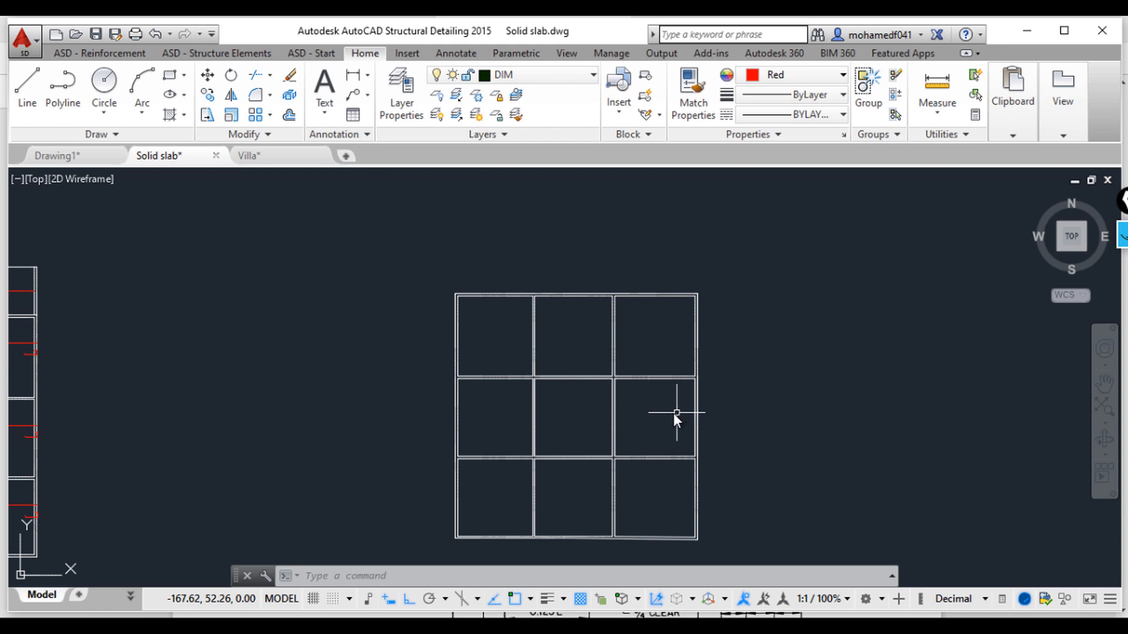
middle_click_drag(631, 430, 612, 395)
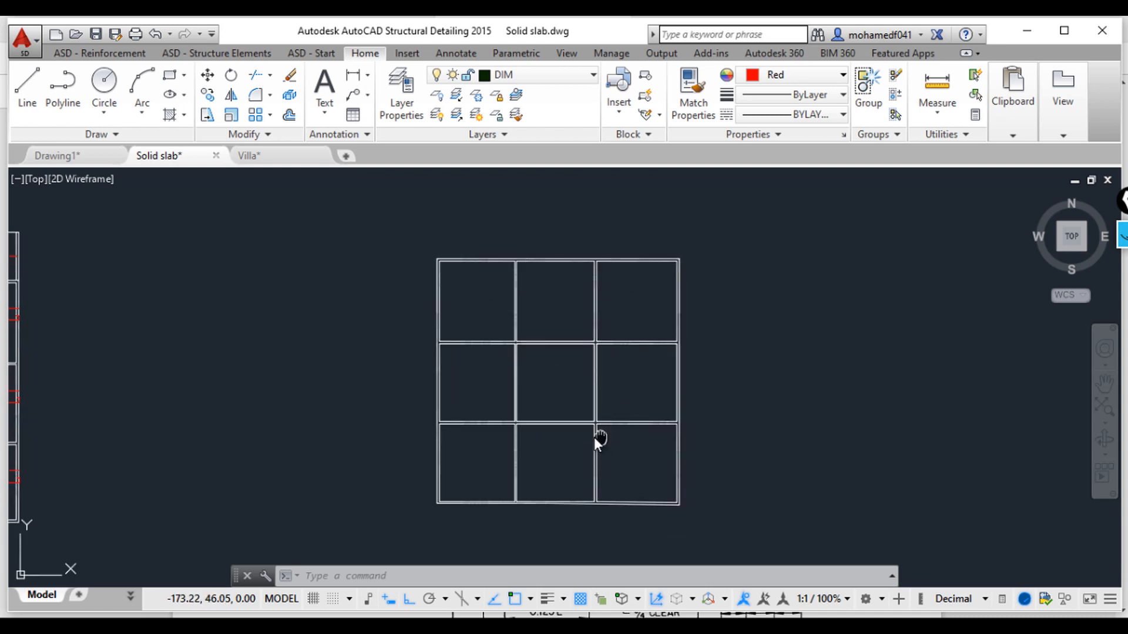
middle_click_drag(597, 439, 561, 436)
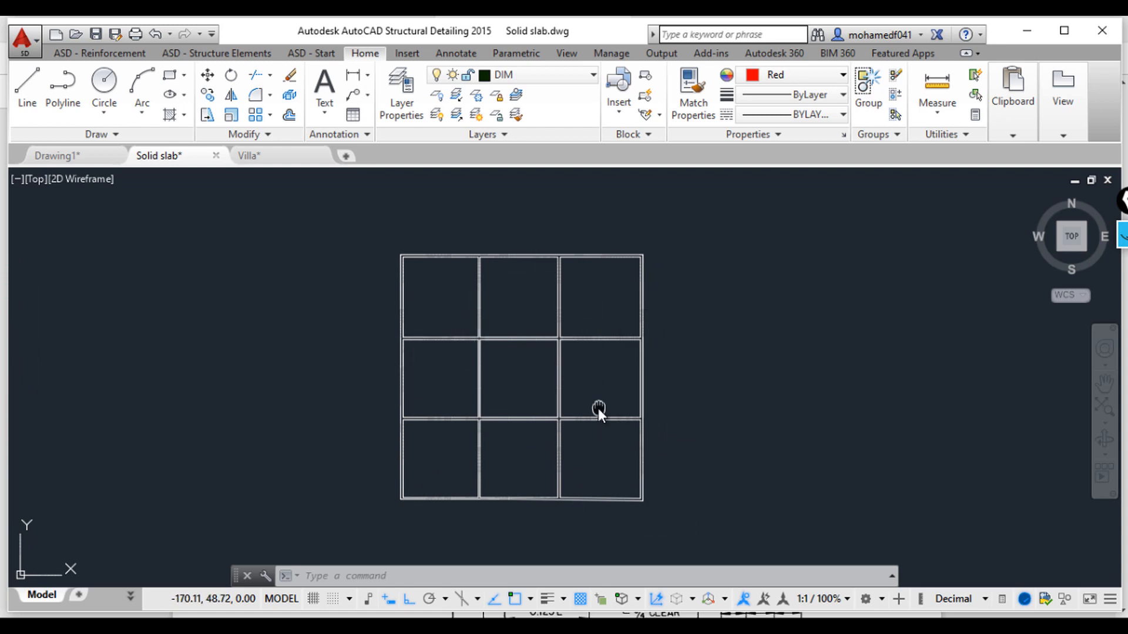
middle_click_drag(598, 407, 583, 389)
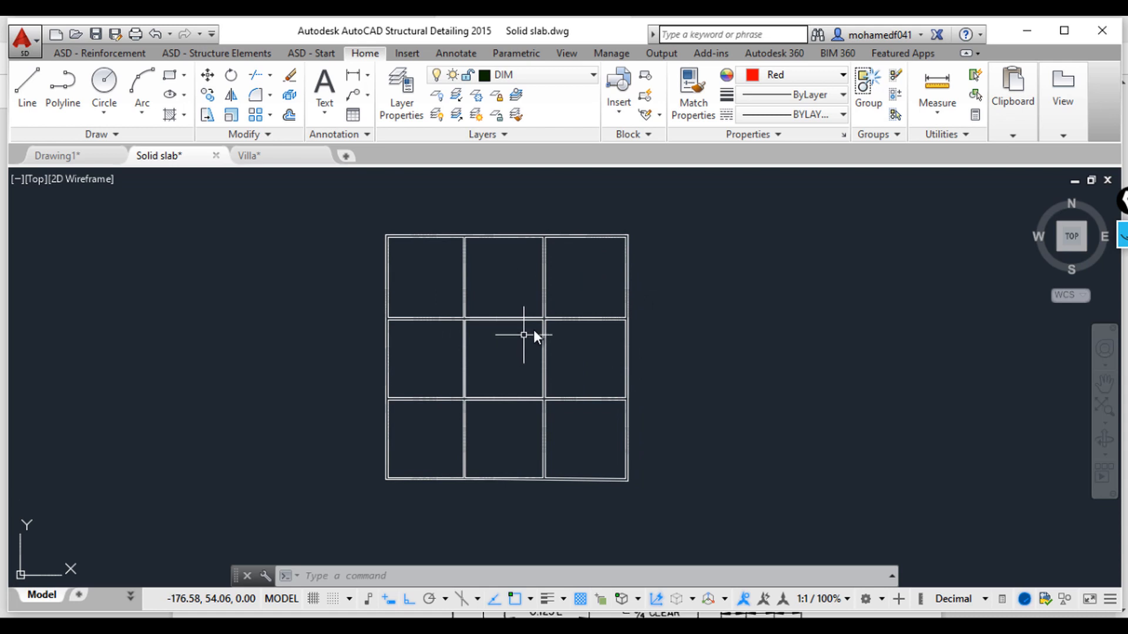
scroll(578, 284, "up", 2)
middle_click_drag(580, 287, 600, 312)
scroll(624, 295, "up", 2)
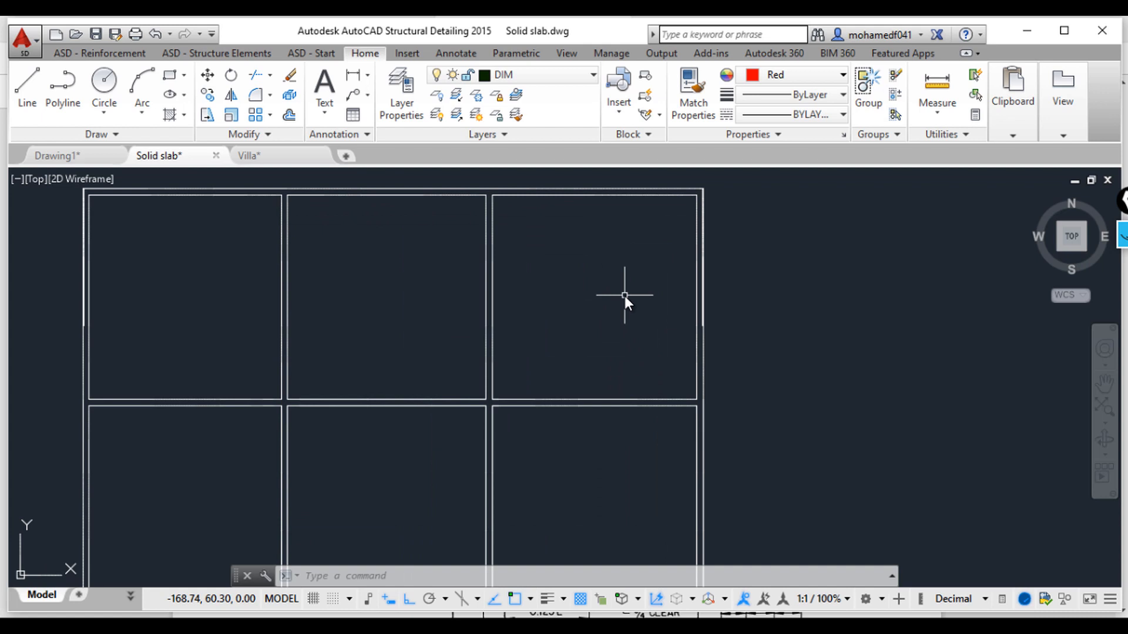
Step: Draw a 12-unit horizontal line leftward from the right edge of the upper-right panel
type("l")
key("Return")
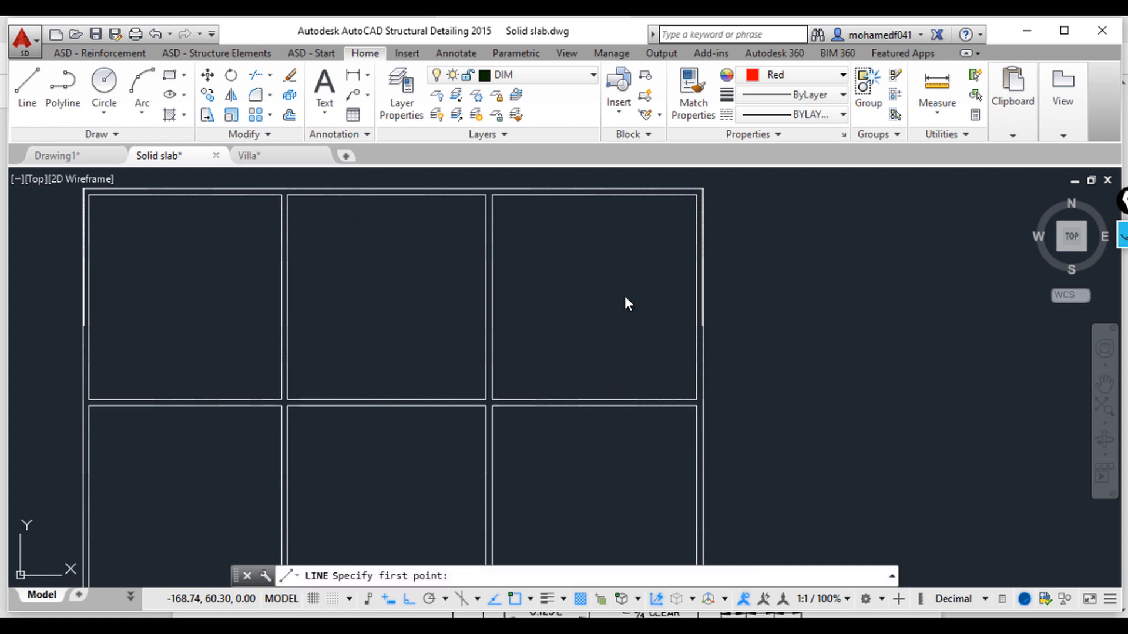
middle_click_drag(689, 217, 665, 228)
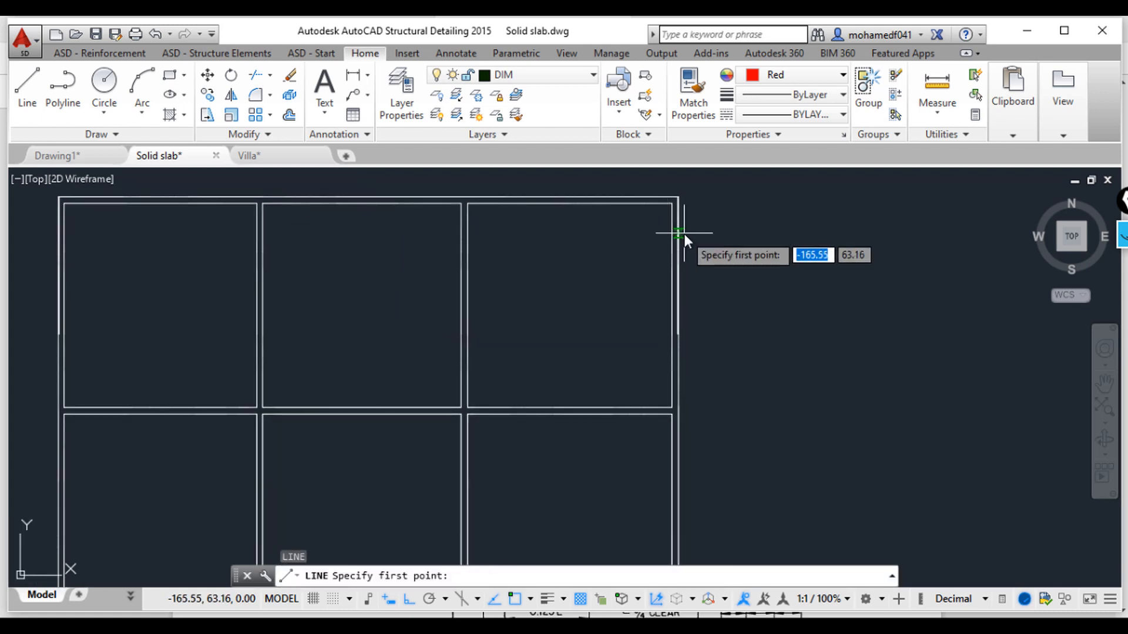
scroll(675, 241, "up", 6)
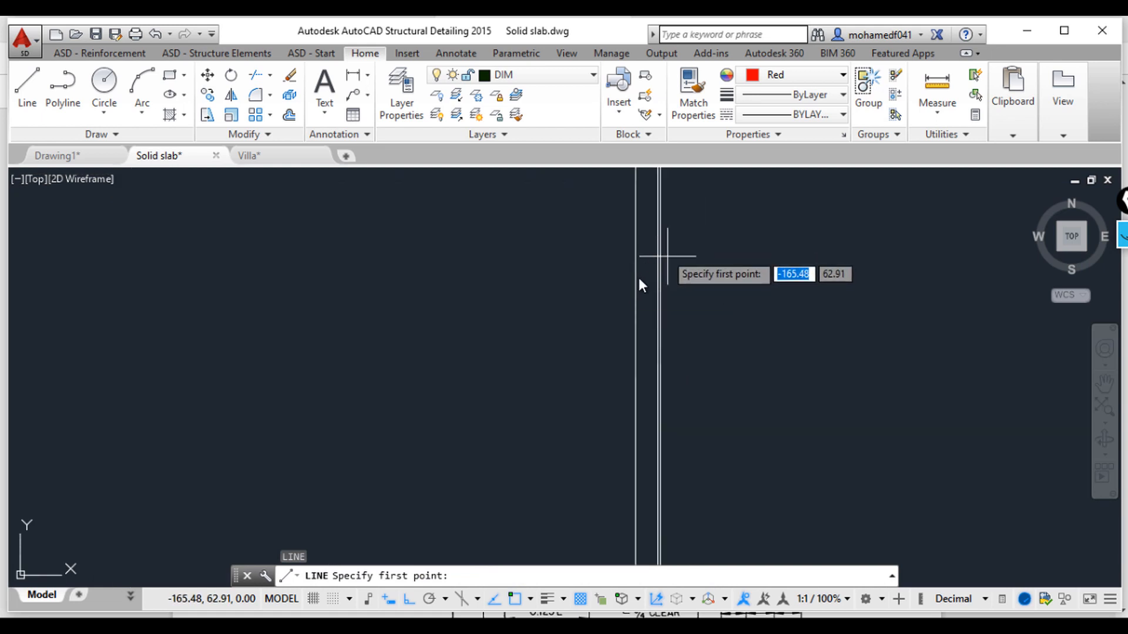
scroll(638, 278, "down", 4)
scroll(201, 273, "up", 5)
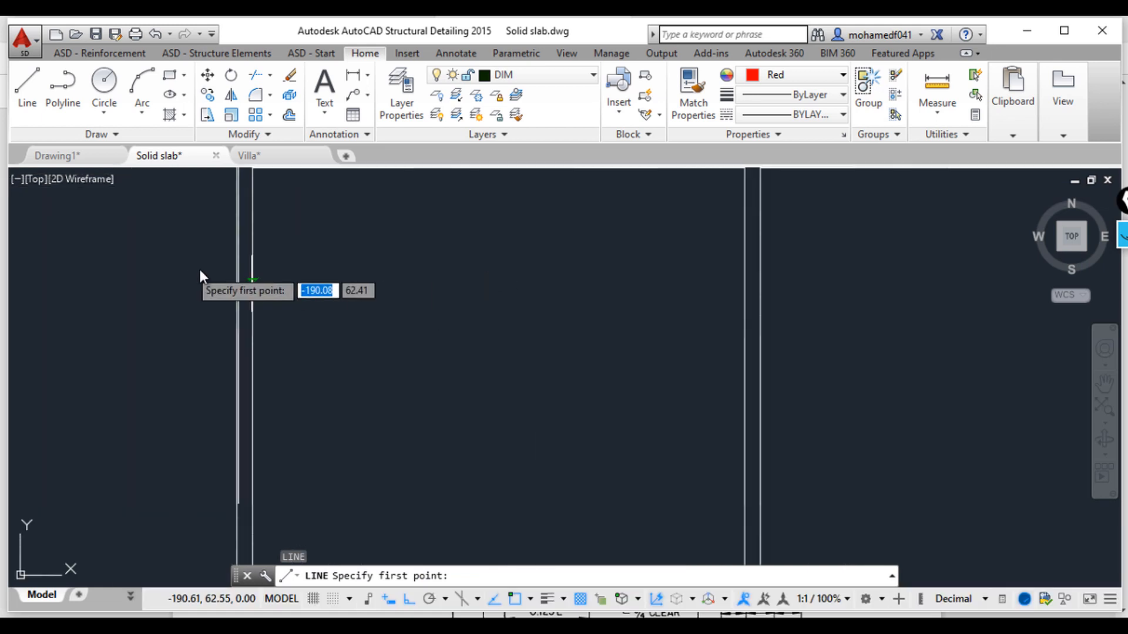
scroll(521, 297, "down", 4)
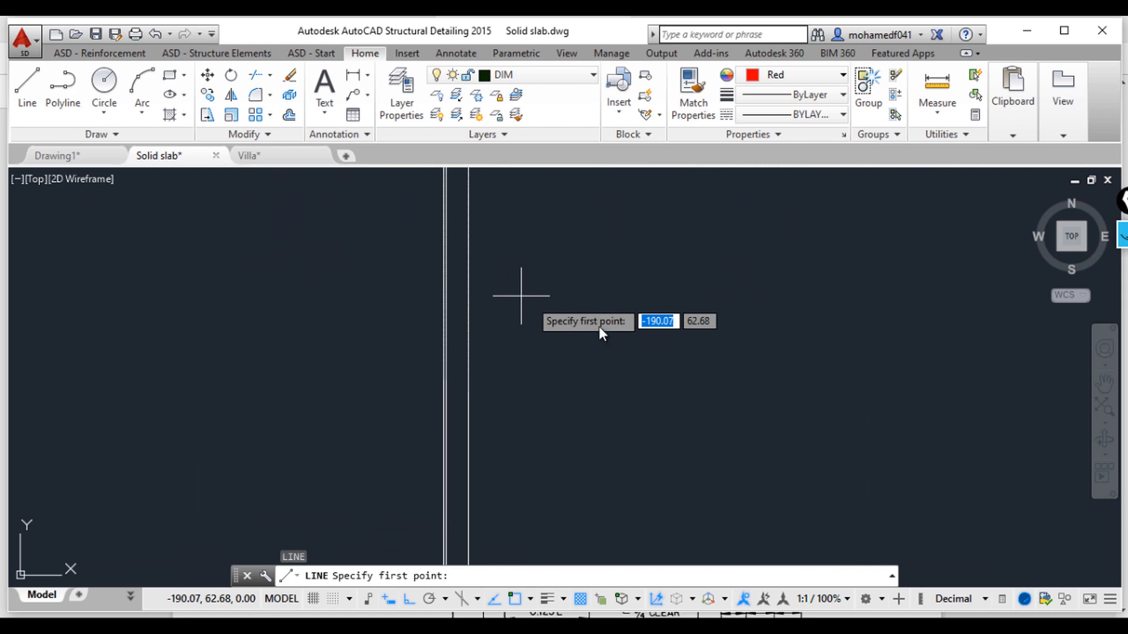
scroll(445, 269, "down", 5)
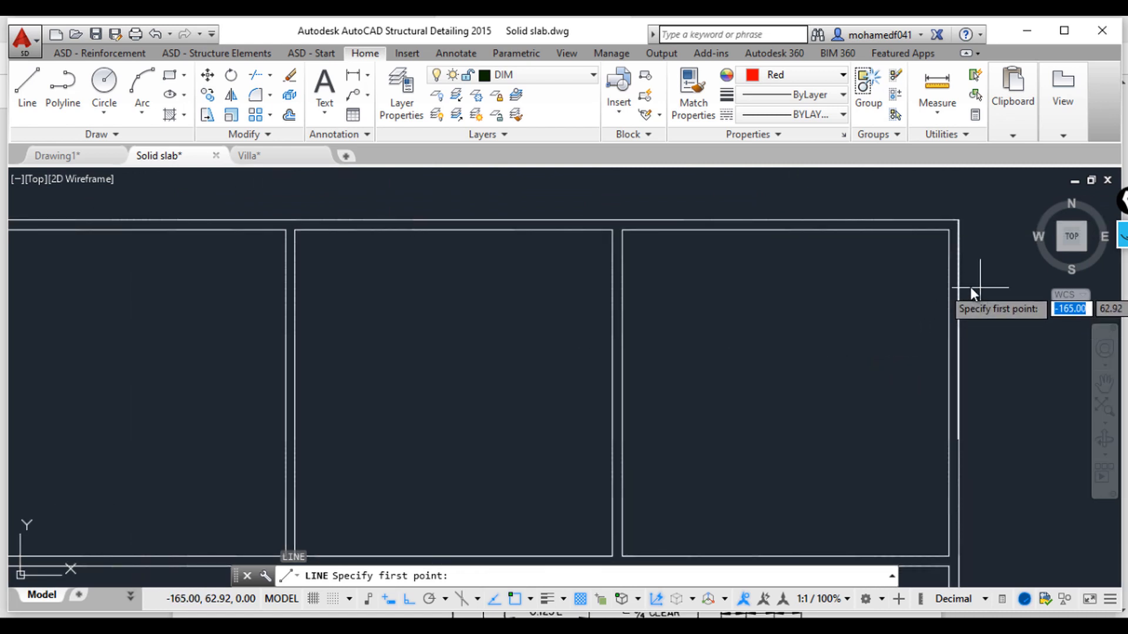
scroll(950, 283, "up", 8)
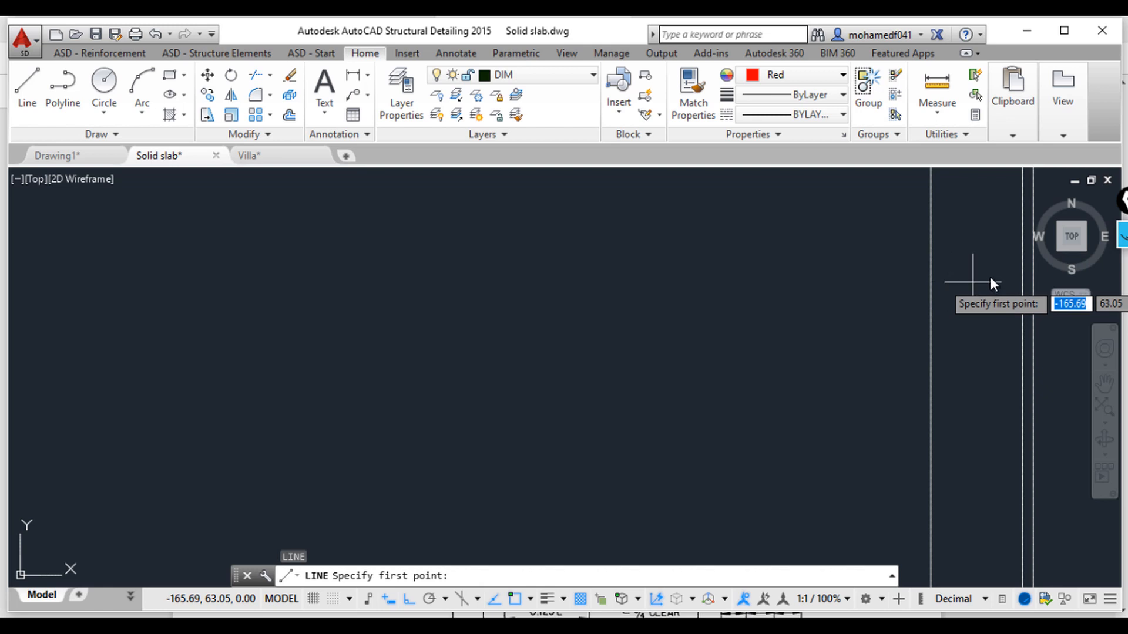
left_click(1022, 264)
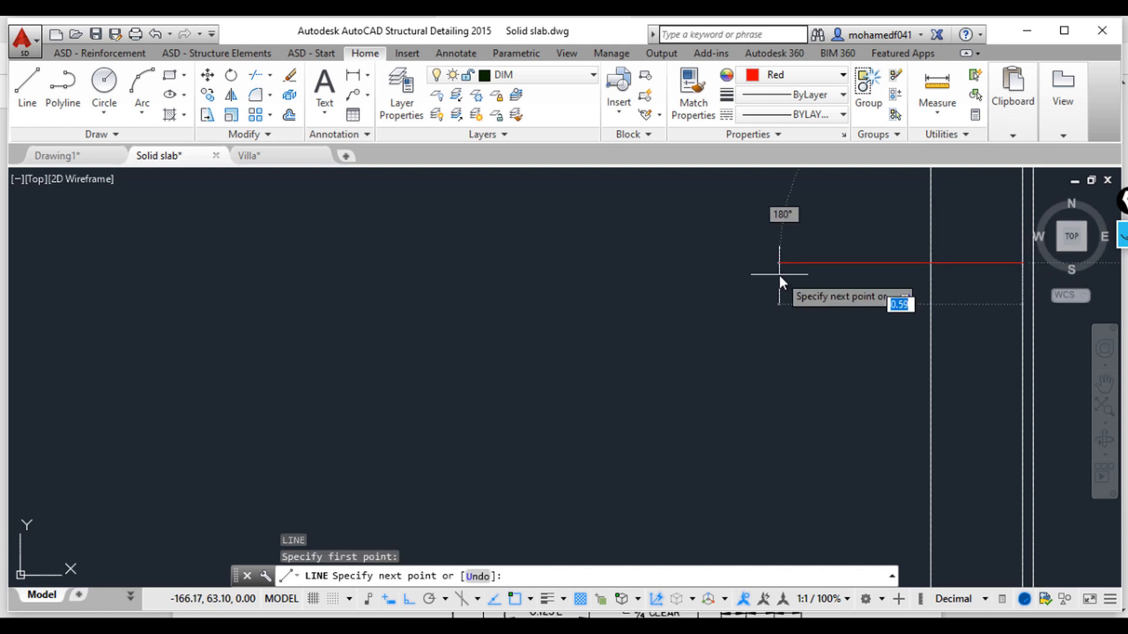
type("12")
key("Return")
scroll(482, 266, "down", 3)
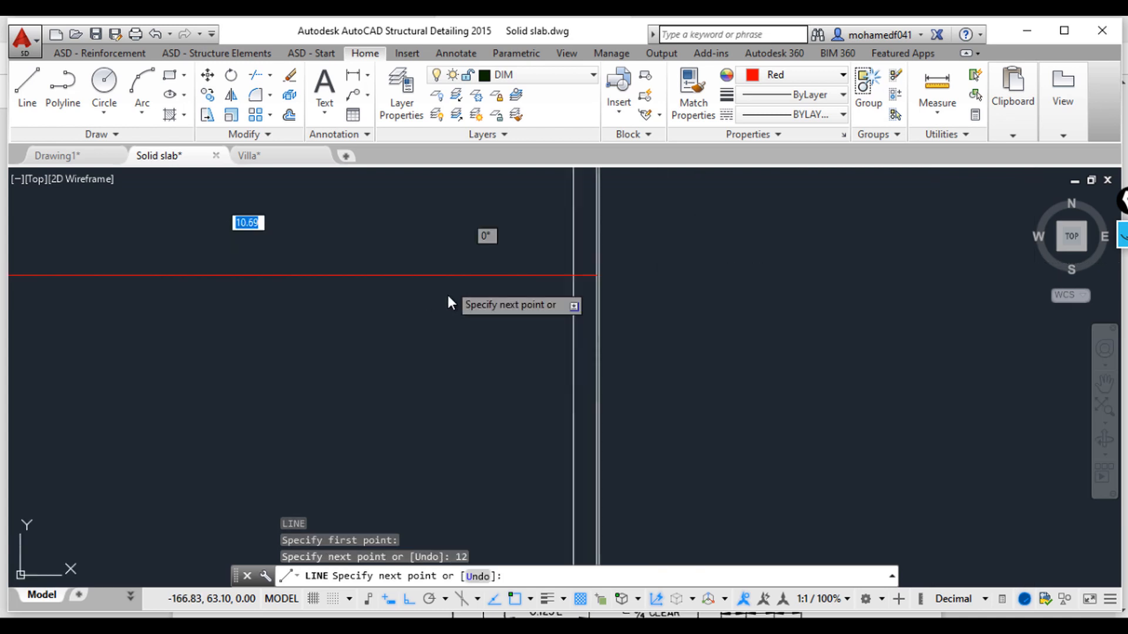
middle_click_drag(448, 296, 849, 298)
scroll(708, 335, "down", 2)
scroll(661, 341, "down", 4)
scroll(654, 338, "up", 4)
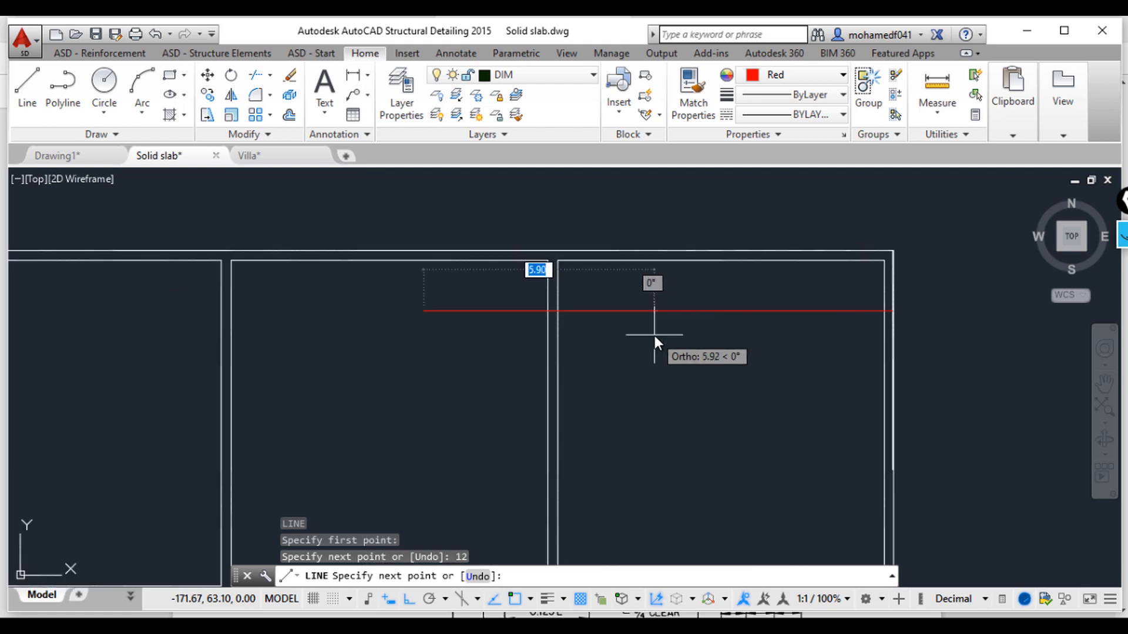
key("Escape")
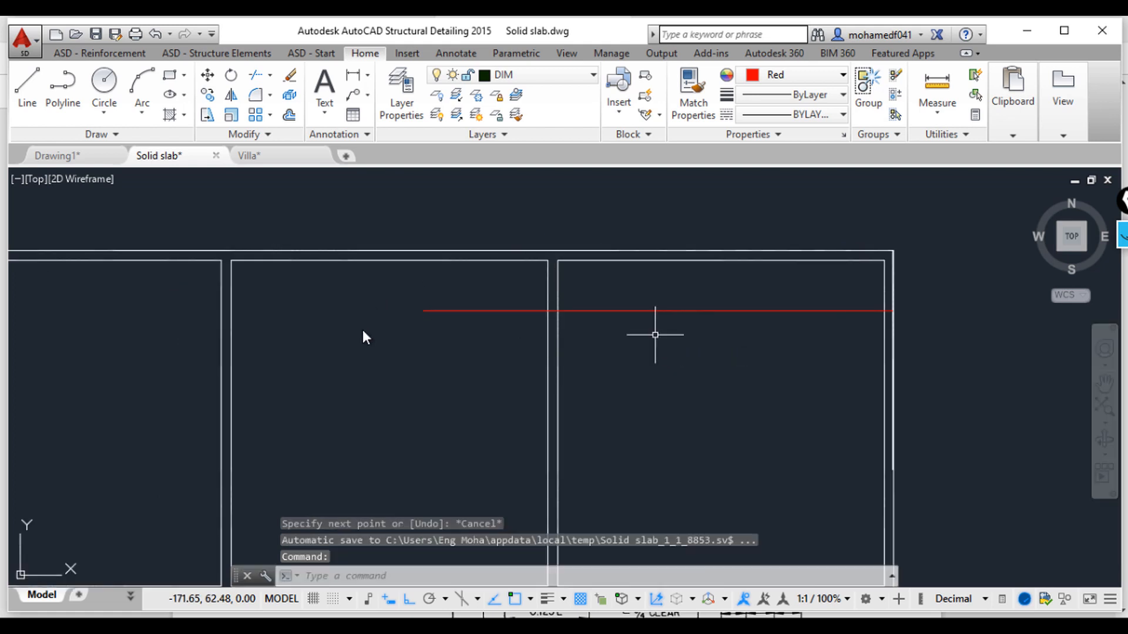
key("Escape")
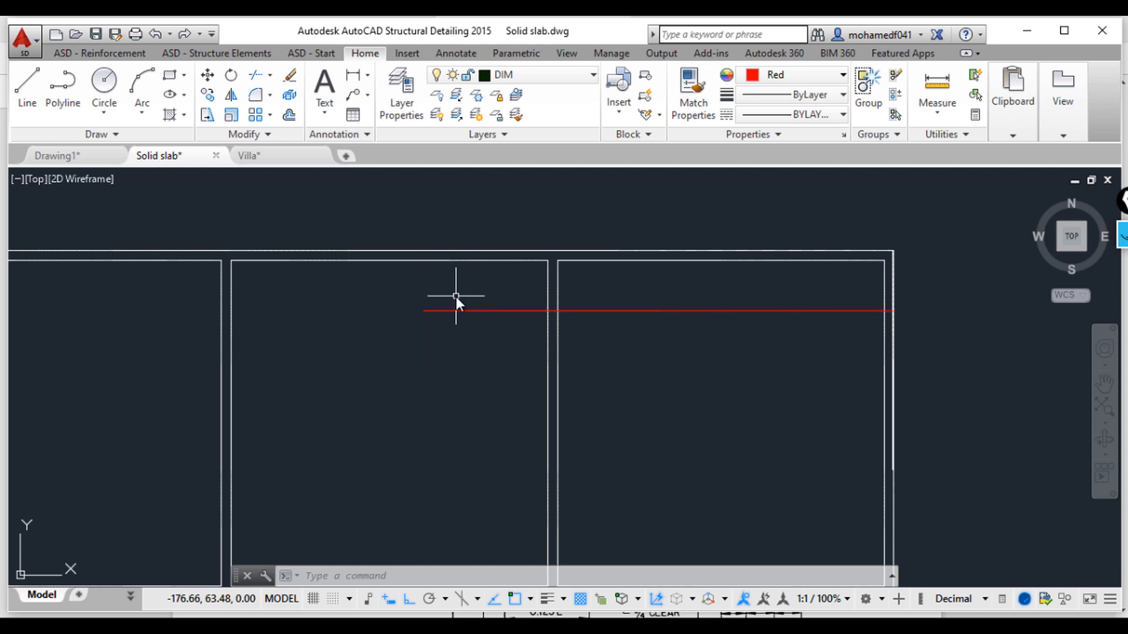
Step: Move the red section-cut symbol onto the grid so it crosses the upper row of panels
middle_click_drag(481, 332, 524, 365)
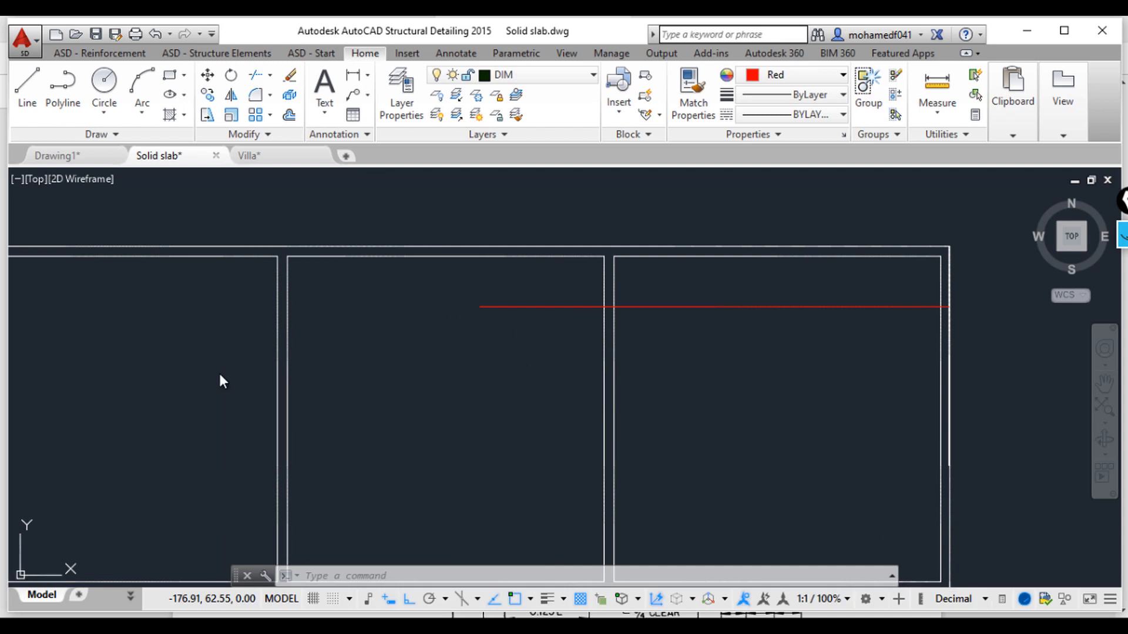
middle_click_drag(395, 421, 645, 400)
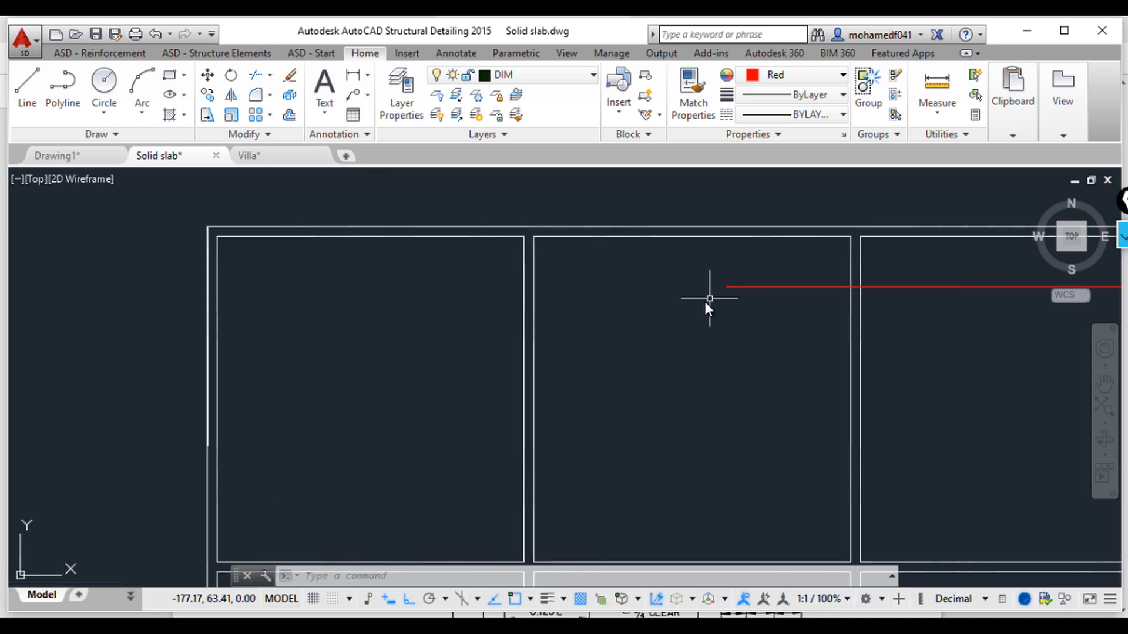
middle_click_drag(693, 370, 525, 354)
scroll(618, 354, "down", 2)
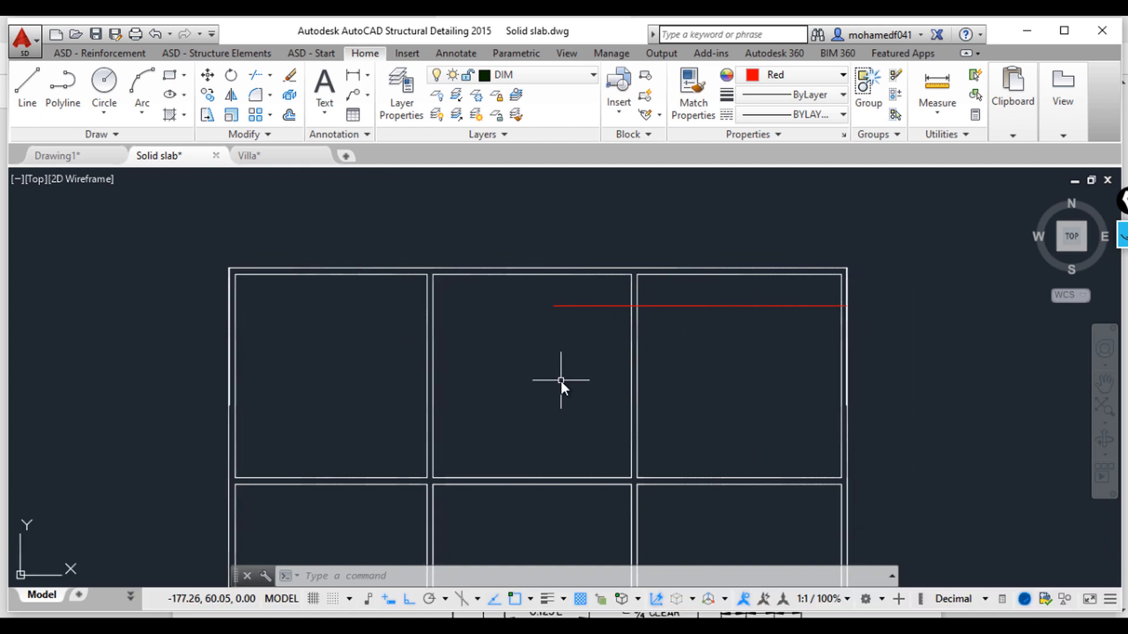
scroll(496, 361, "down", 4)
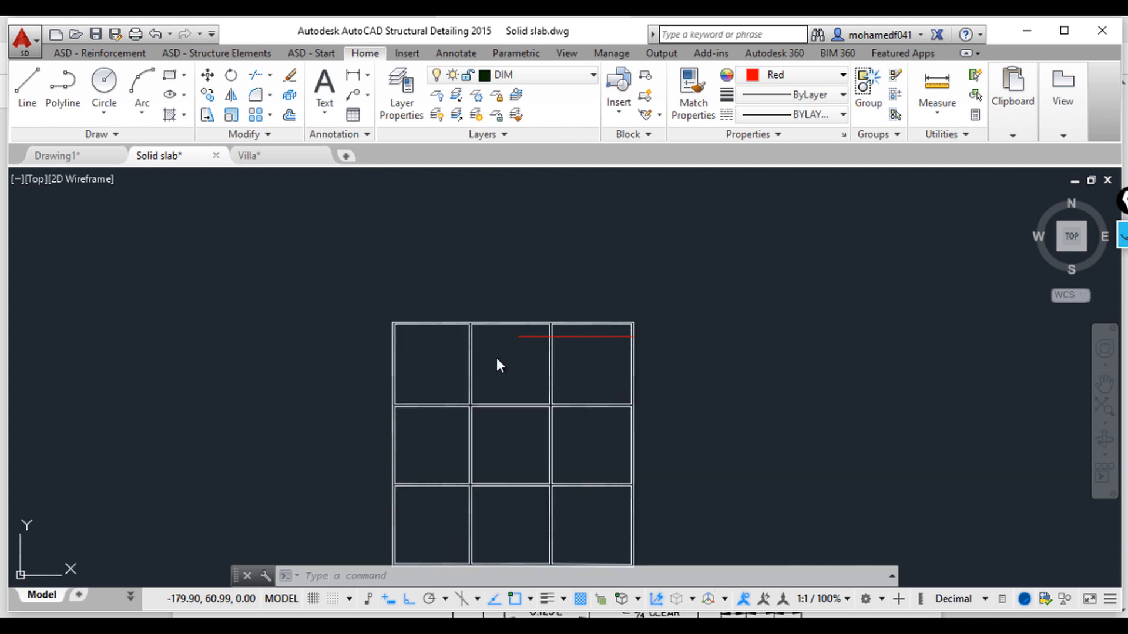
middle_click_drag(356, 339, 410, 487)
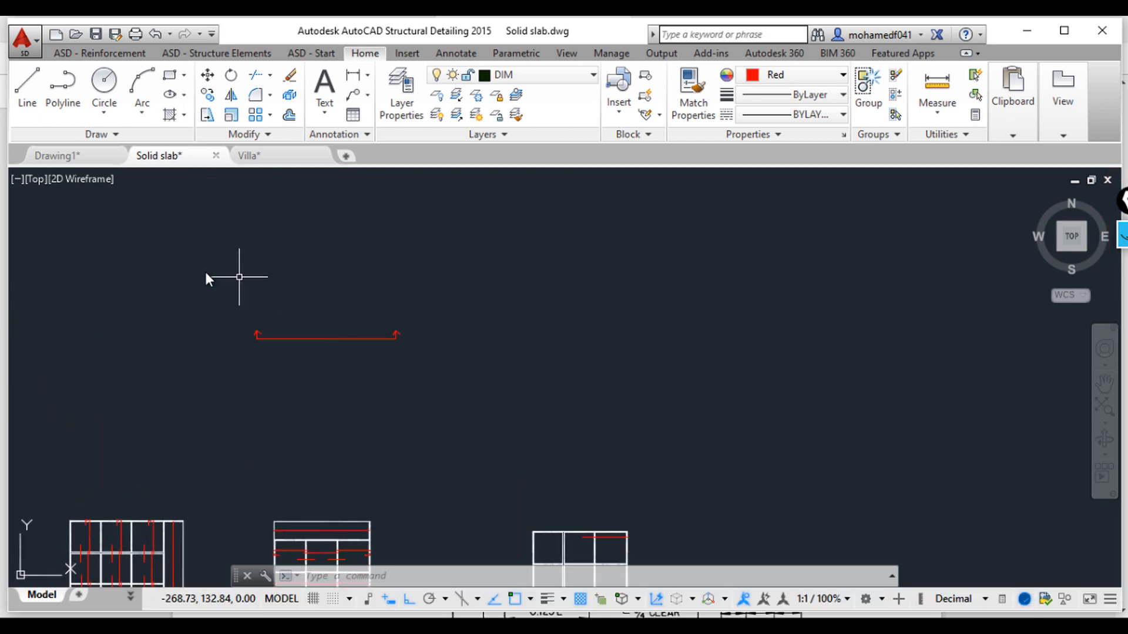
left_click(185, 269)
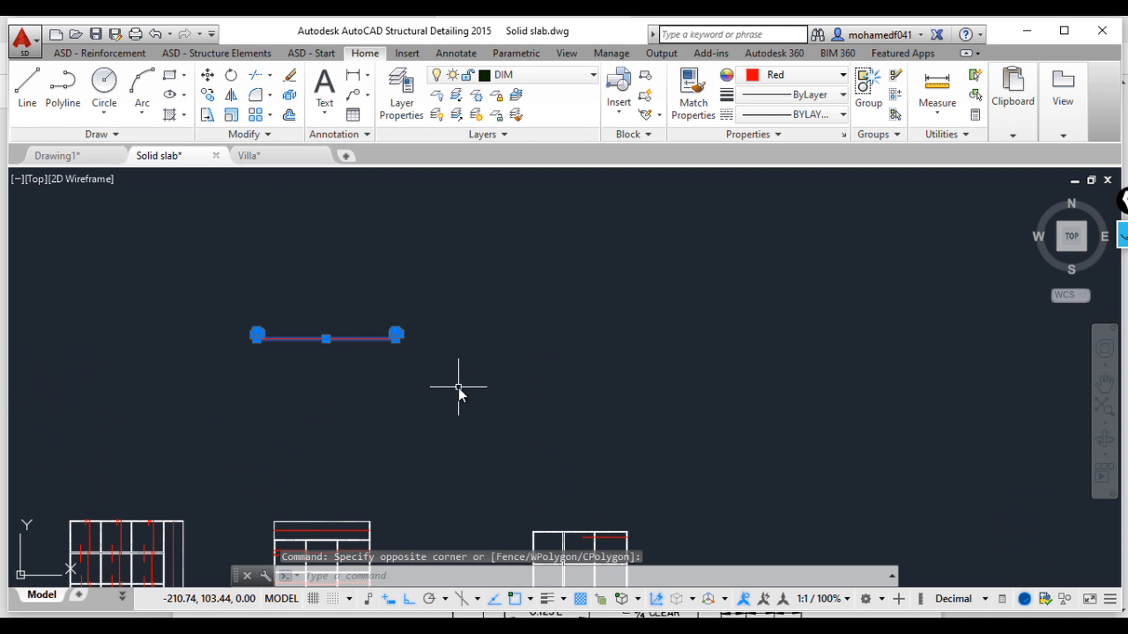
type("m")
key("Return")
left_click(310, 337)
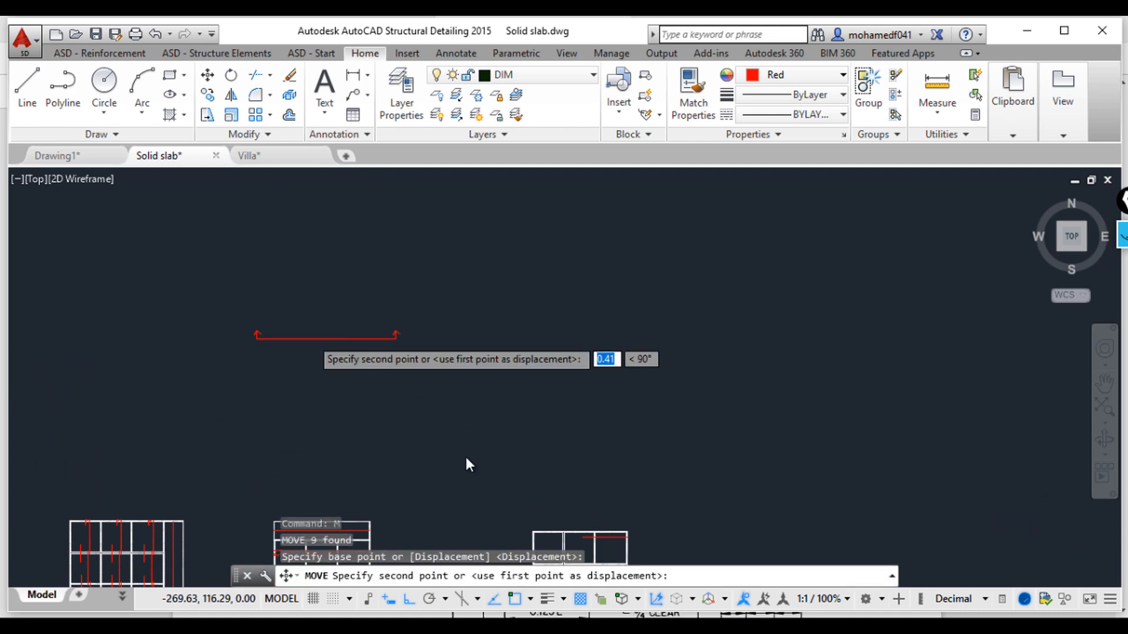
scroll(464, 453, "down", 3)
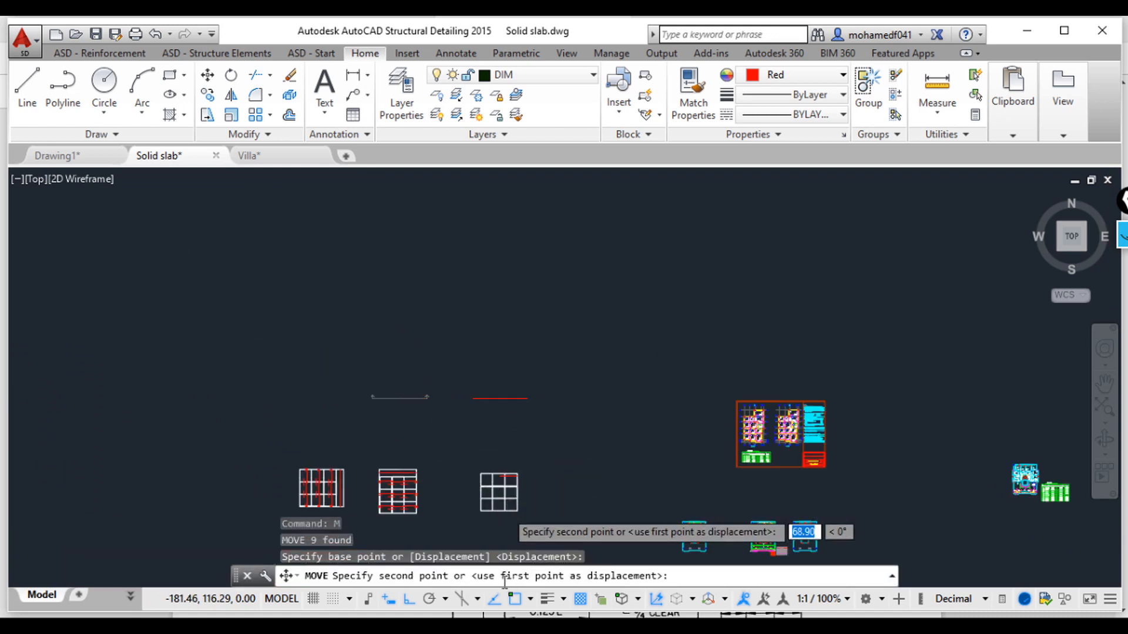
scroll(506, 566, "up", 2)
left_click(410, 599)
scroll(505, 464, "up", 4)
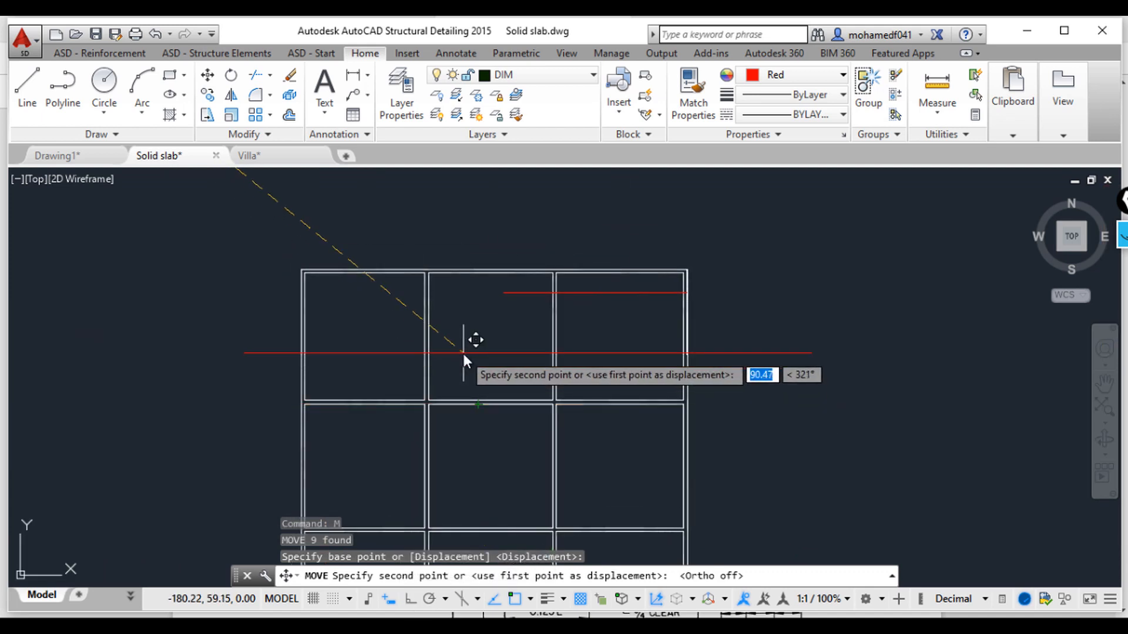
left_click(463, 354)
scroll(643, 376, "down", 2)
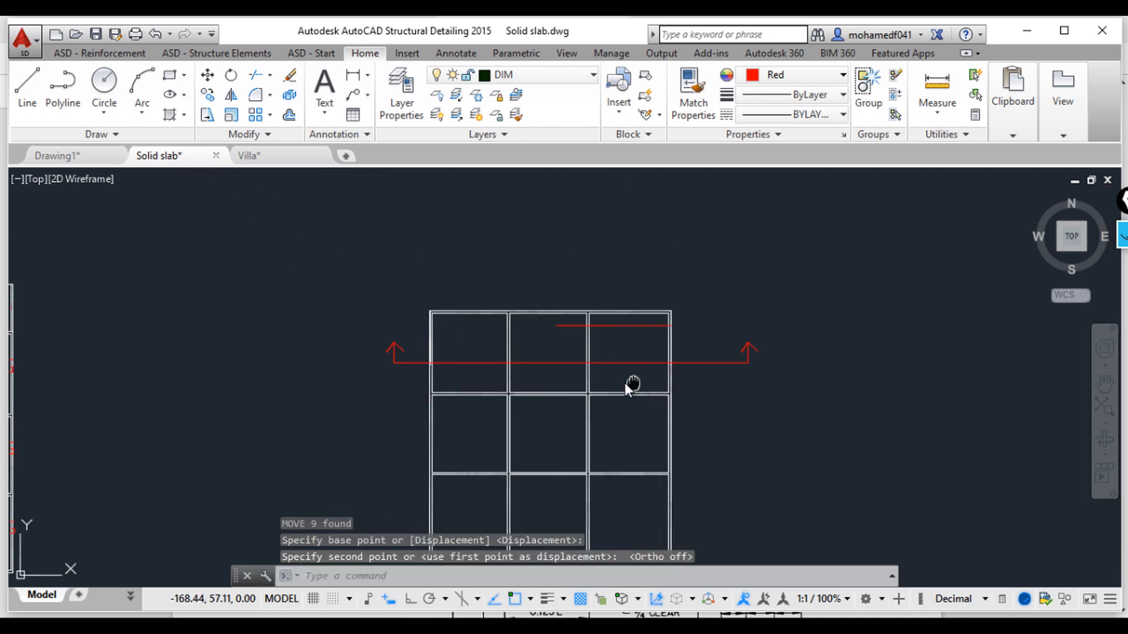
middle_click_drag(625, 383, 570, 351)
key("Escape")
key("Escape")
key("Escape")
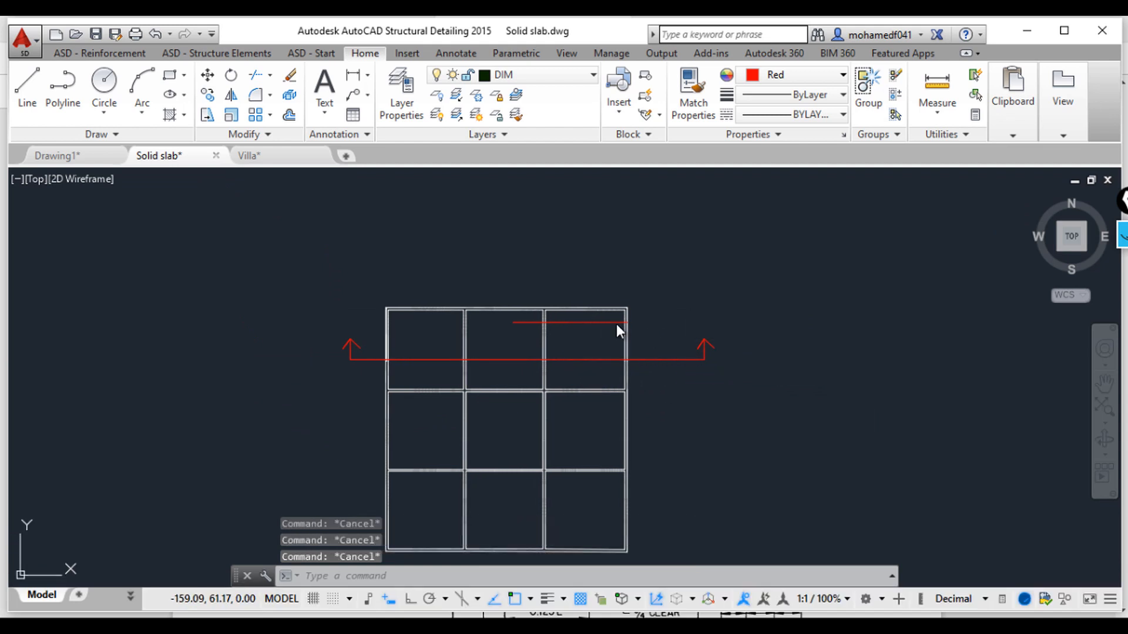
scroll(616, 352, "down", 2)
scroll(565, 326, "up", 2)
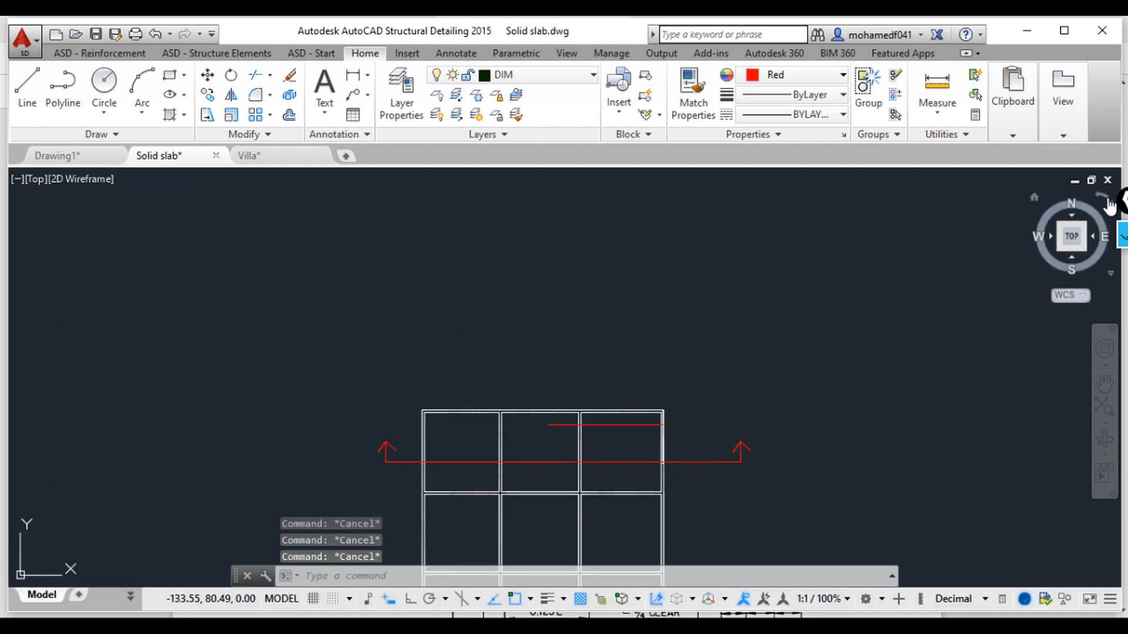
left_click_drag(1125, 202, 1073, 202)
left_click(1074, 234)
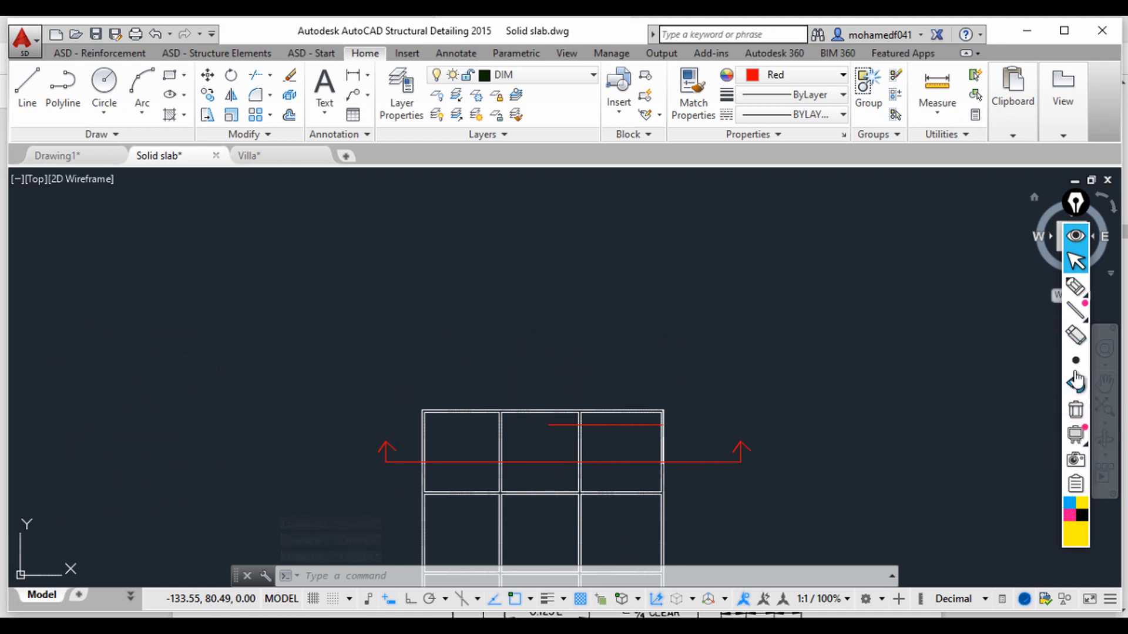
left_click(1075, 286)
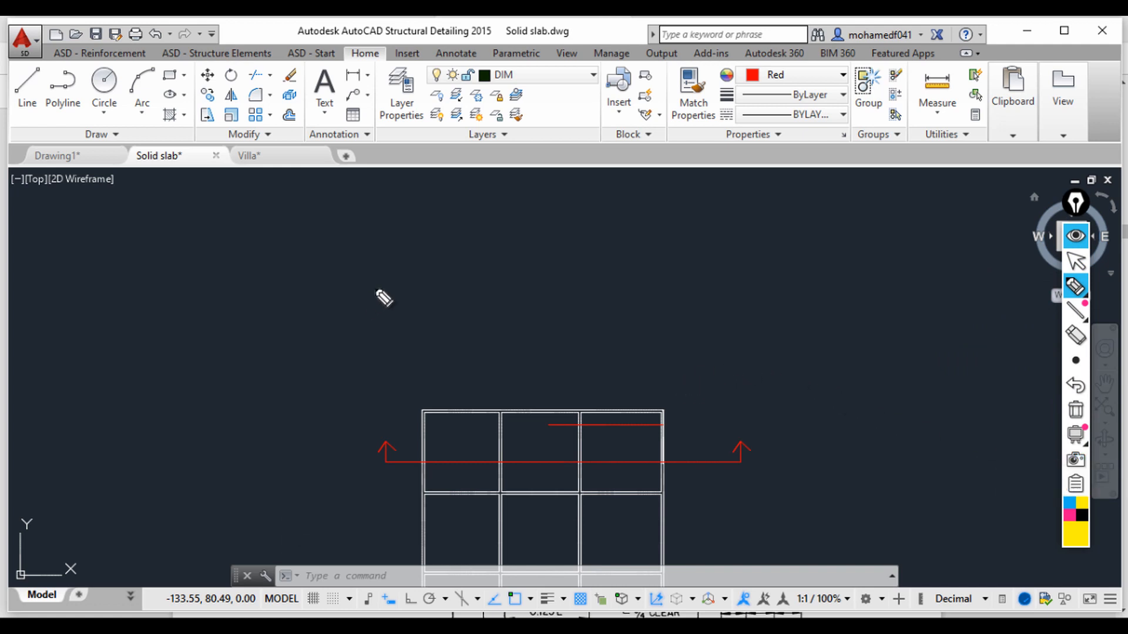
mouse_move(1076, 287)
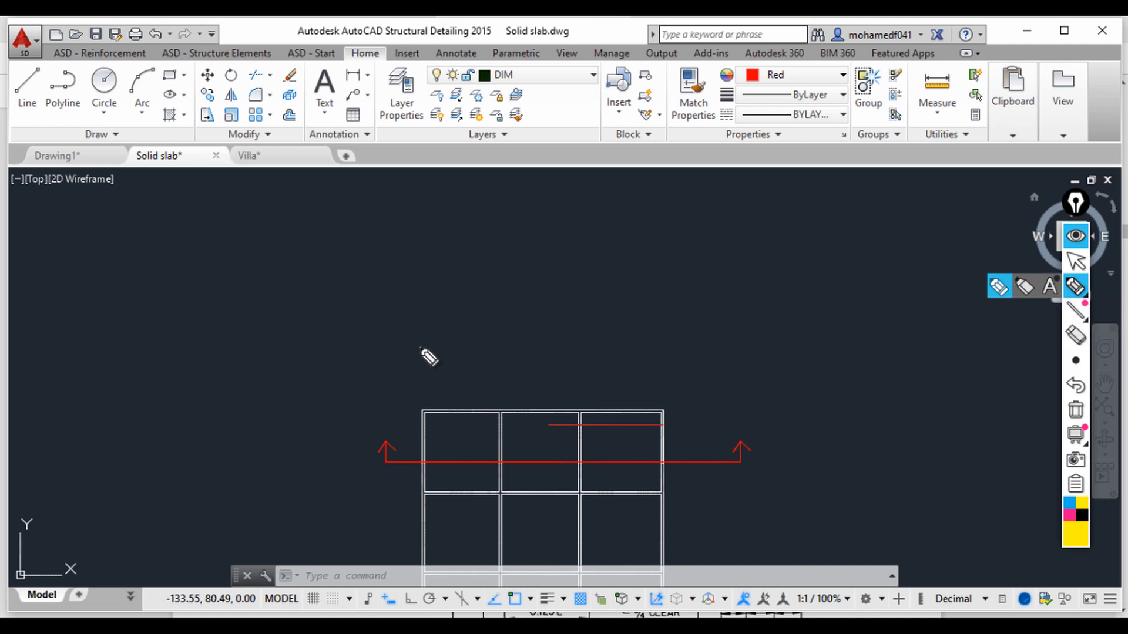
left_click_drag(420, 349, 670, 353)
mouse_move(418, 406)
left_mouse_down()
mouse_move(419, 417)
mouse_move(434, 406)
left_mouse_up()
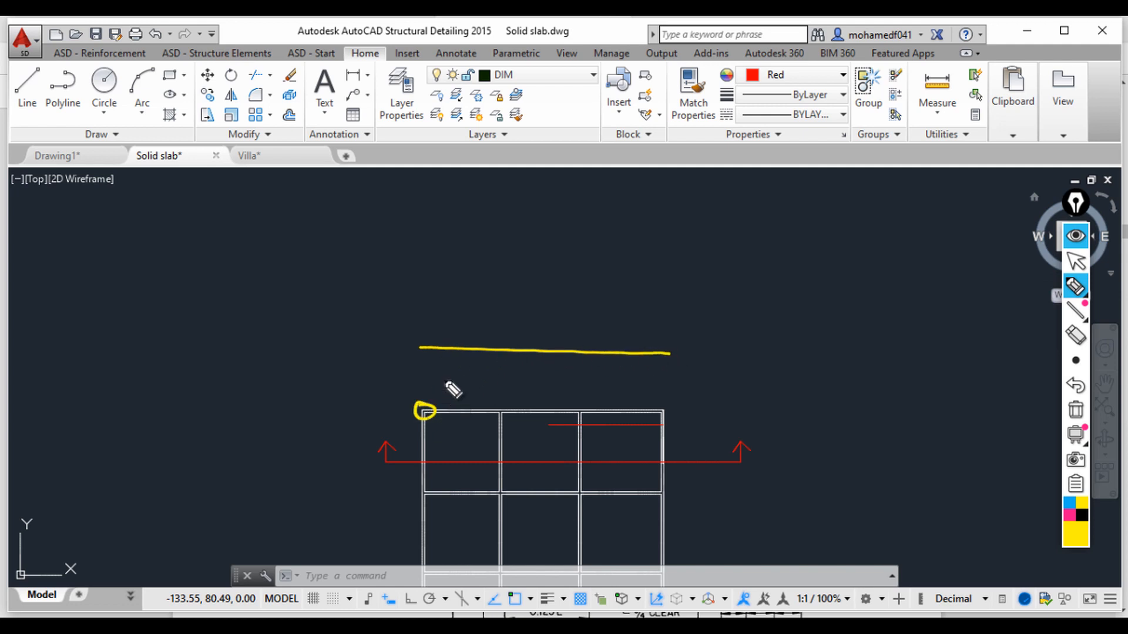
mouse_move(430, 350)
left_mouse_down()
mouse_move(420, 361)
mouse_move(428, 354)
left_mouse_up()
left_click_drag(497, 402, 505, 404)
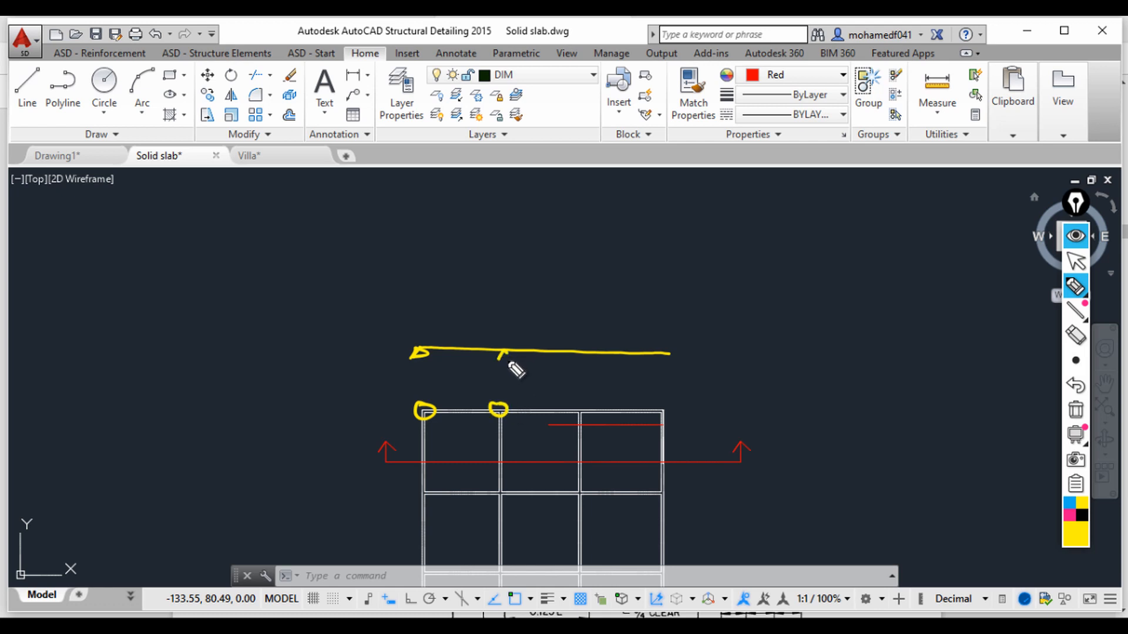
left_click_drag(506, 352, 500, 360)
left_click_drag(577, 404, 574, 412)
left_click_drag(662, 404, 661, 413)
left_click_drag(578, 351, 583, 360)
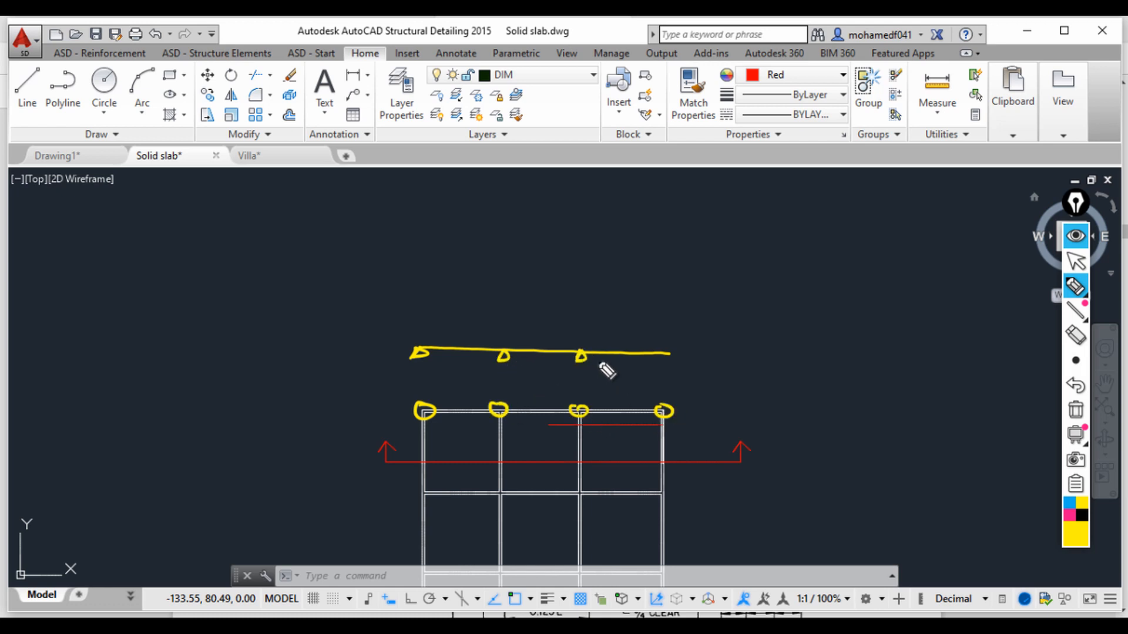
mouse_move(670, 353)
left_mouse_down()
mouse_move(663, 361)
mouse_move(673, 358)
left_mouse_up()
mouse_move(420, 352)
left_mouse_down()
mouse_move(428, 378)
mouse_move(470, 375)
mouse_move(507, 323)
mouse_move(529, 373)
mouse_move(577, 360)
mouse_move(594, 333)
mouse_move(601, 364)
mouse_move(642, 372)
mouse_move(667, 362)
left_mouse_up()
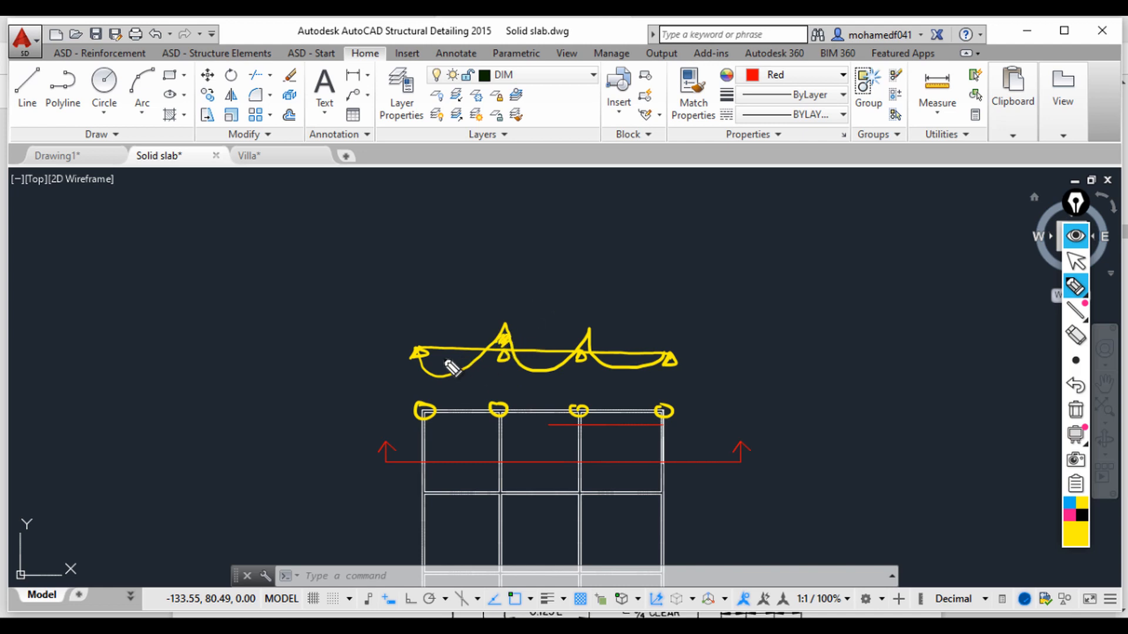
mouse_move(449, 366)
left_mouse_down()
mouse_move(466, 365)
mouse_move(456, 356)
left_mouse_up()
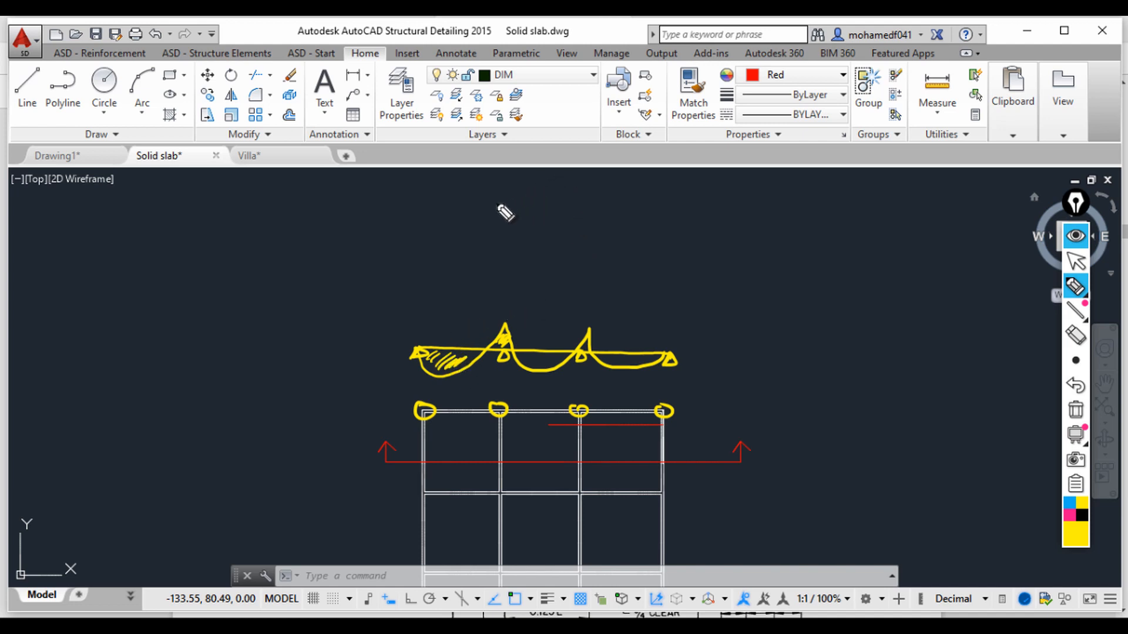
mouse_move(488, 185)
left_mouse_down()
mouse_move(489, 221)
mouse_move(569, 211)
mouse_move(725, 223)
mouse_move(694, 228)
left_mouse_up()
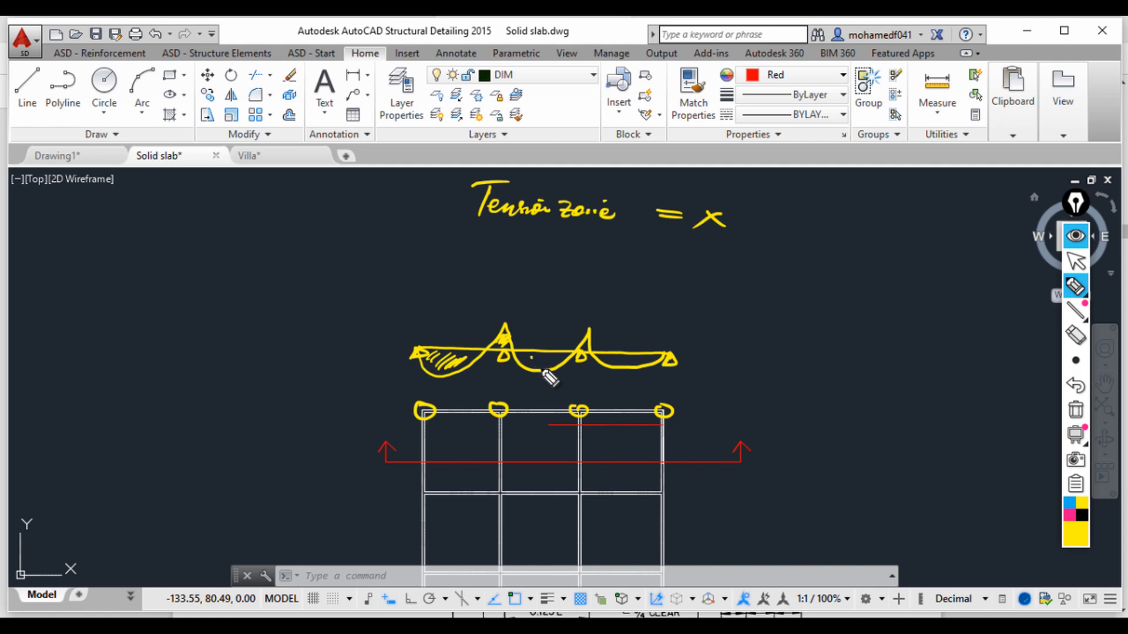
left_click_drag(530, 356, 541, 366)
left_click_drag(541, 356, 530, 366)
left_click_drag(542, 419, 552, 429)
left_click_drag(551, 419, 542, 429)
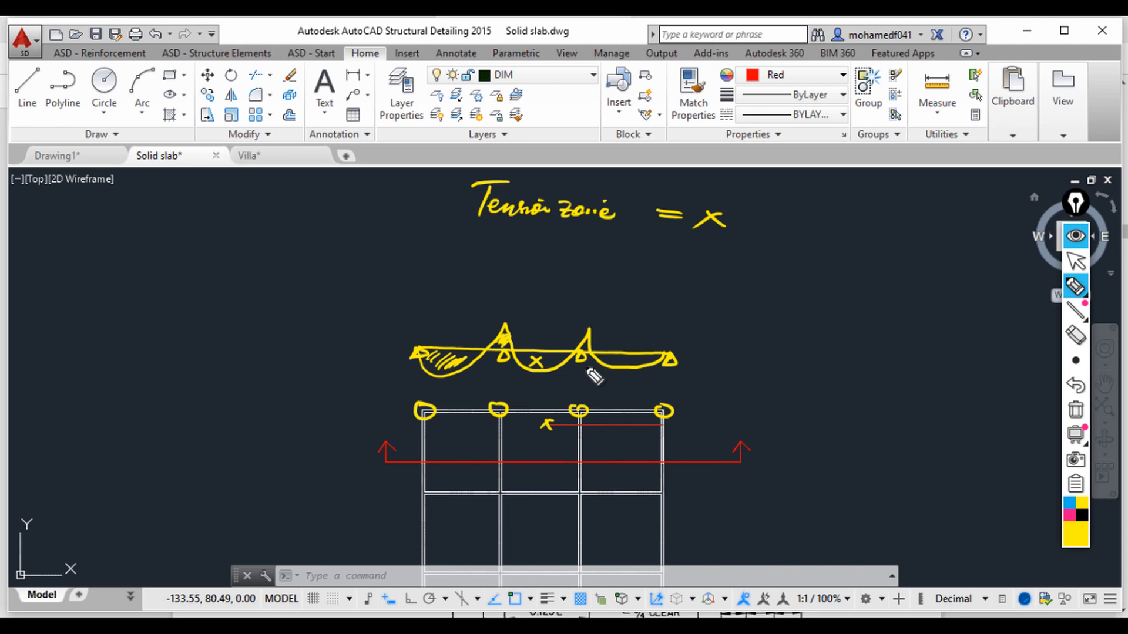
left_click_drag(577, 367, 584, 374)
left_click_drag(584, 366, 577, 374)
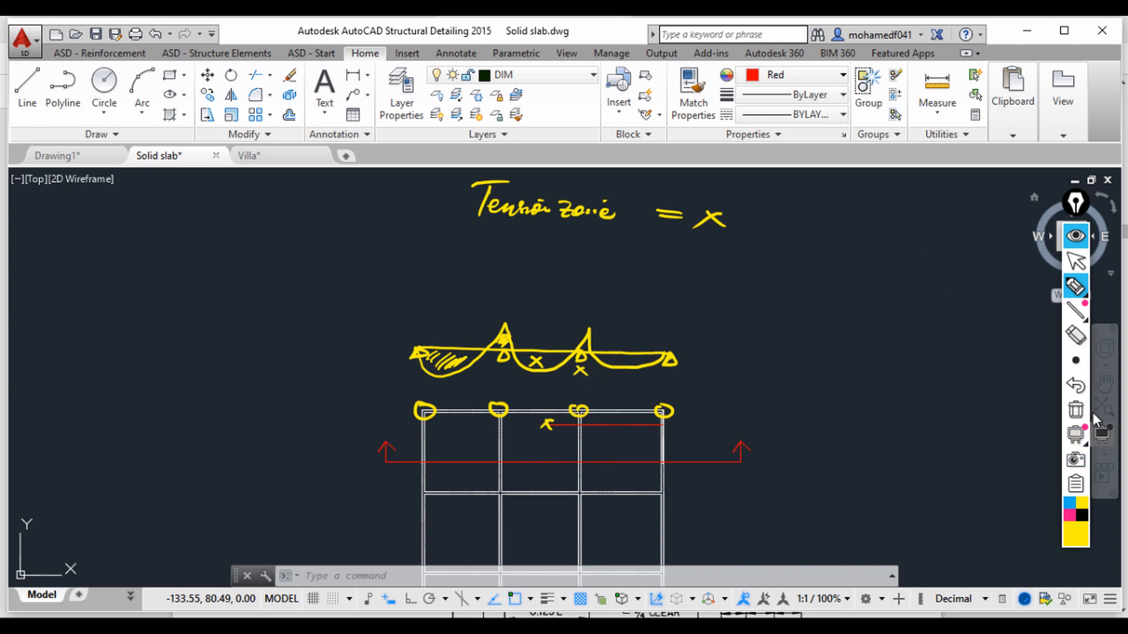
Step: Clear the freehand ink annotations and hide the ink overlay
left_click(1076, 409)
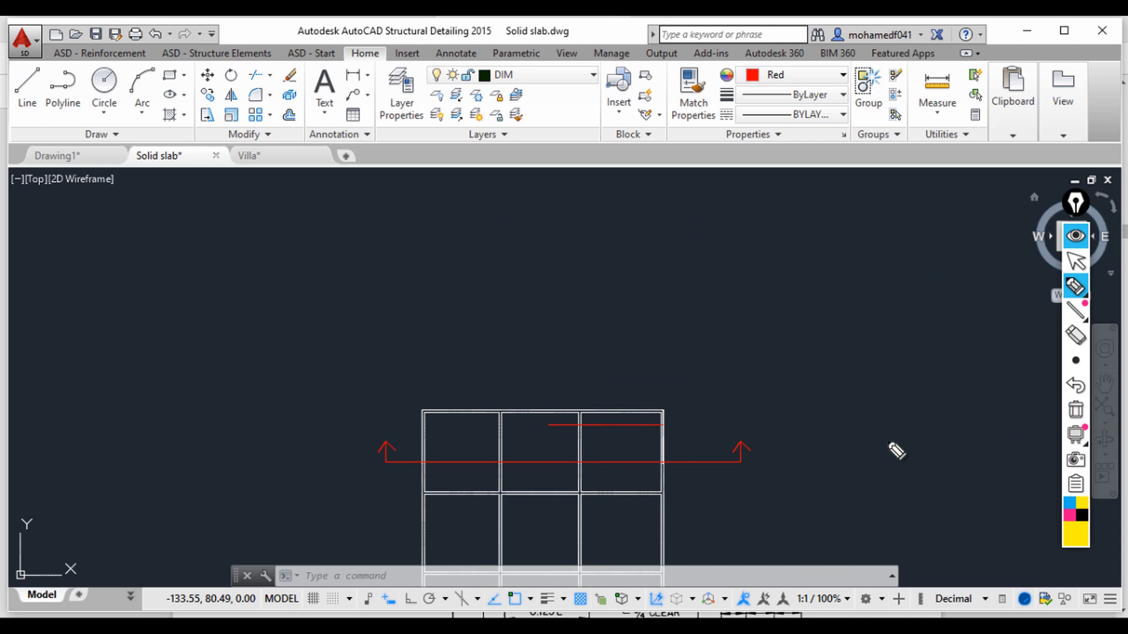
left_click(1080, 233)
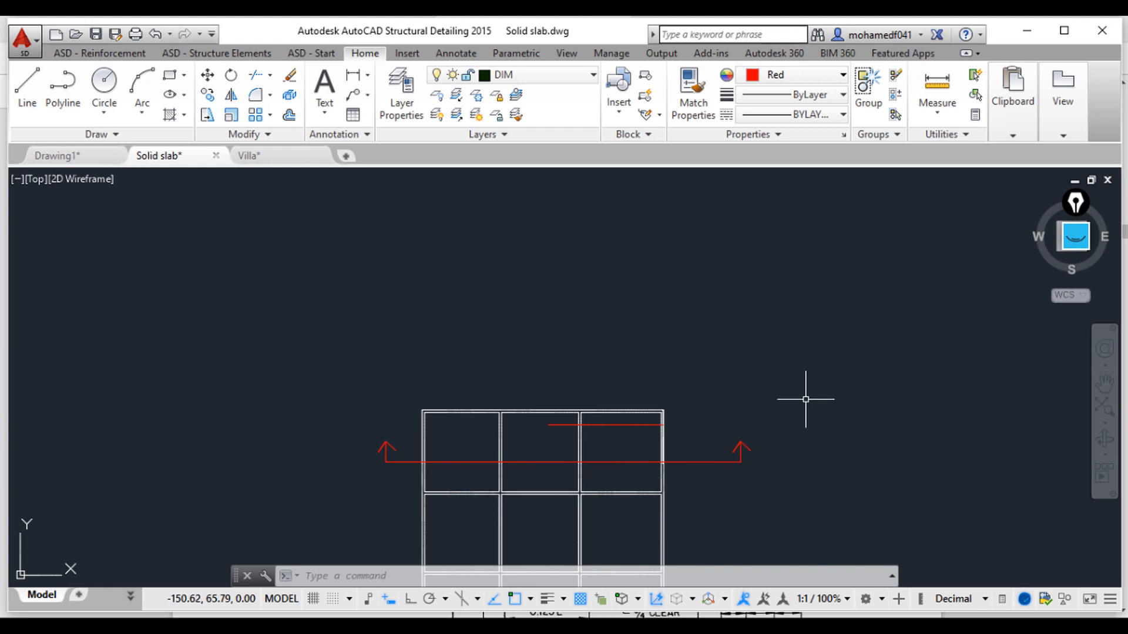
key("Escape")
key("Escape")
key("Escape")
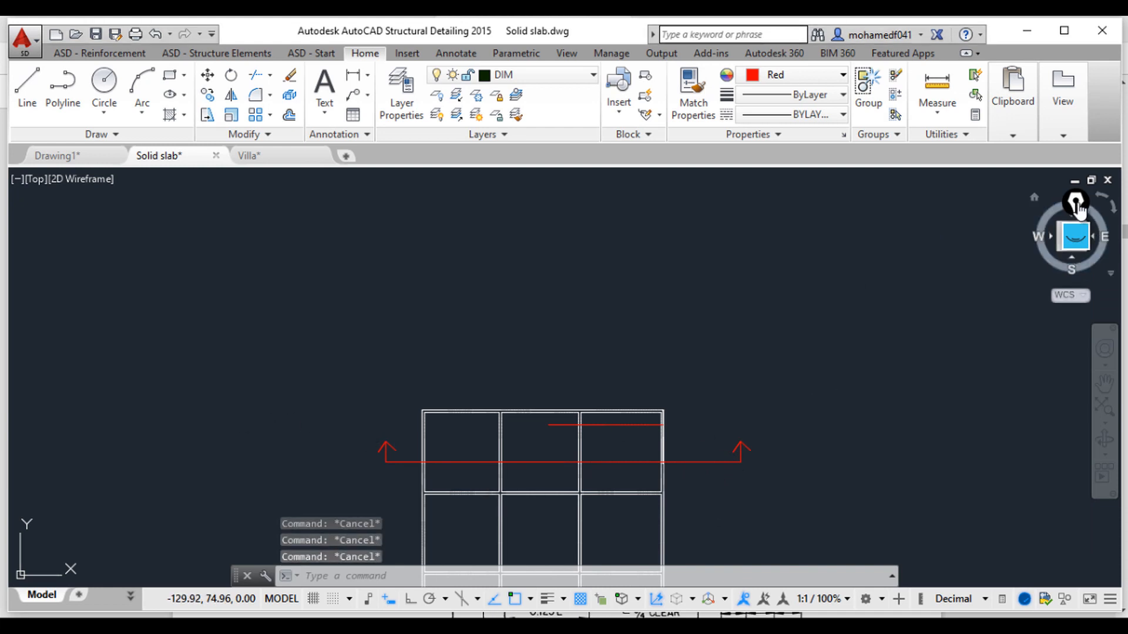
Step: Delete the red section-cut line and both of its arrows from the grid
left_click(354, 411)
left_click(805, 509)
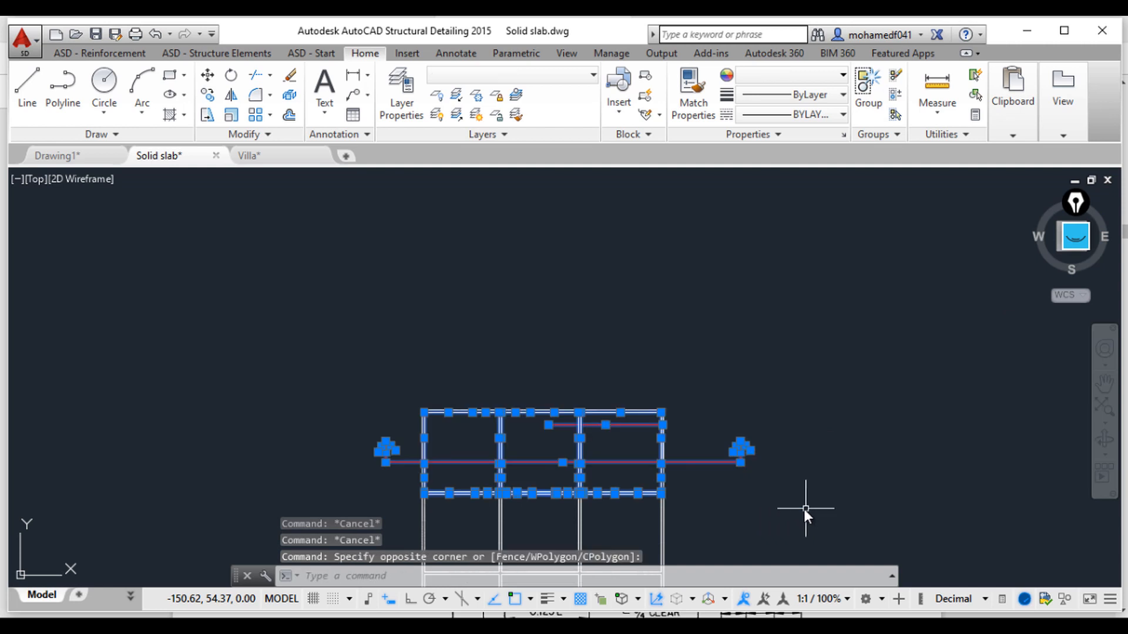
key("Escape")
left_click(788, 499)
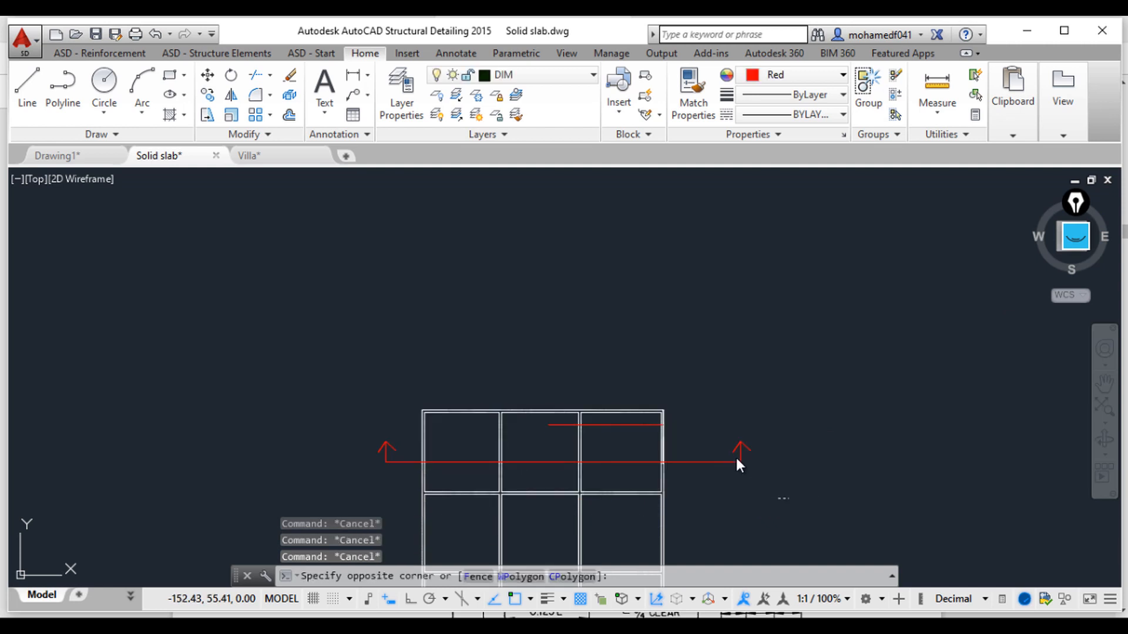
left_click(724, 429)
key("Delete")
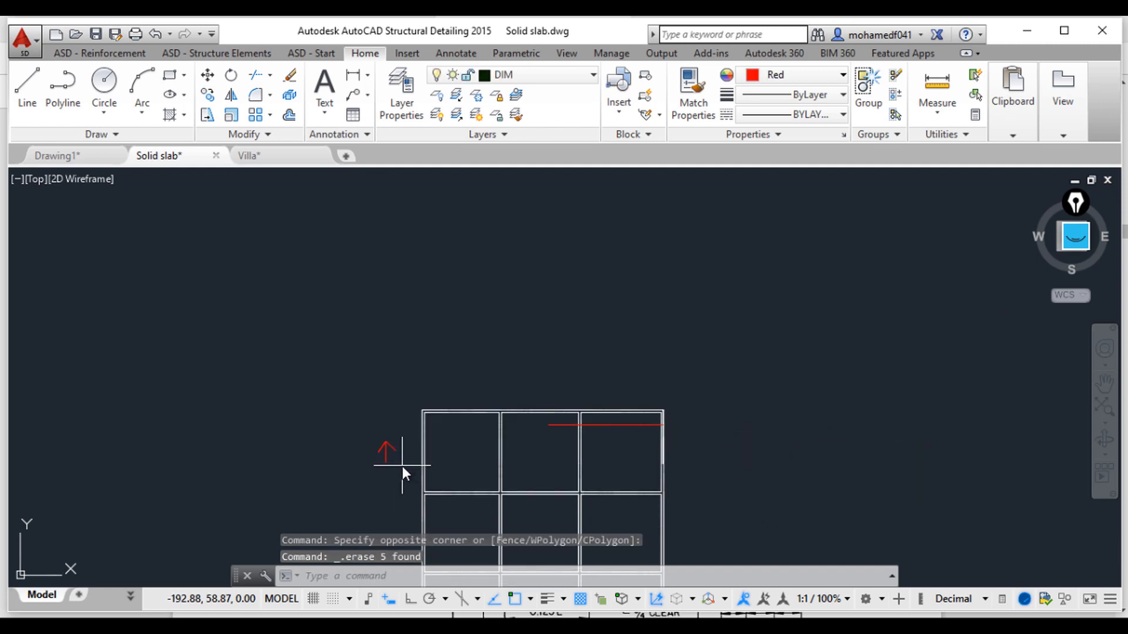
left_click(402, 466)
left_click(369, 429)
key("Delete")
Step: Draw a 12-unit horizontal line rightward from the left edge of the upper-left panel with Ortho on
scroll(547, 442, "up", 4)
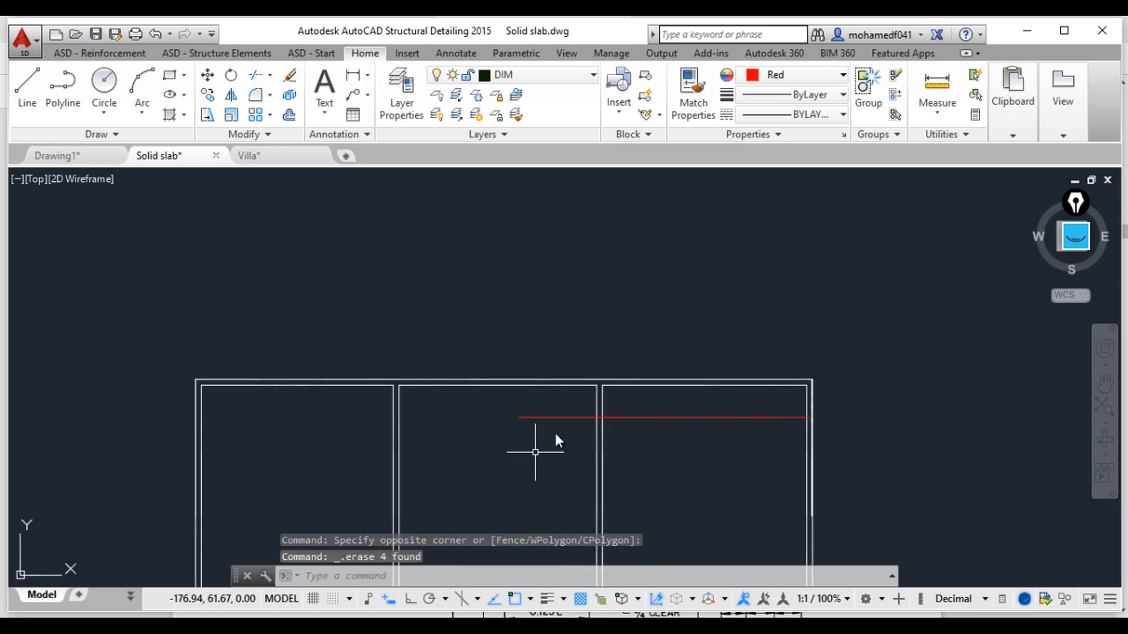
scroll(517, 421, "up", 2)
scroll(544, 430, "down", 2)
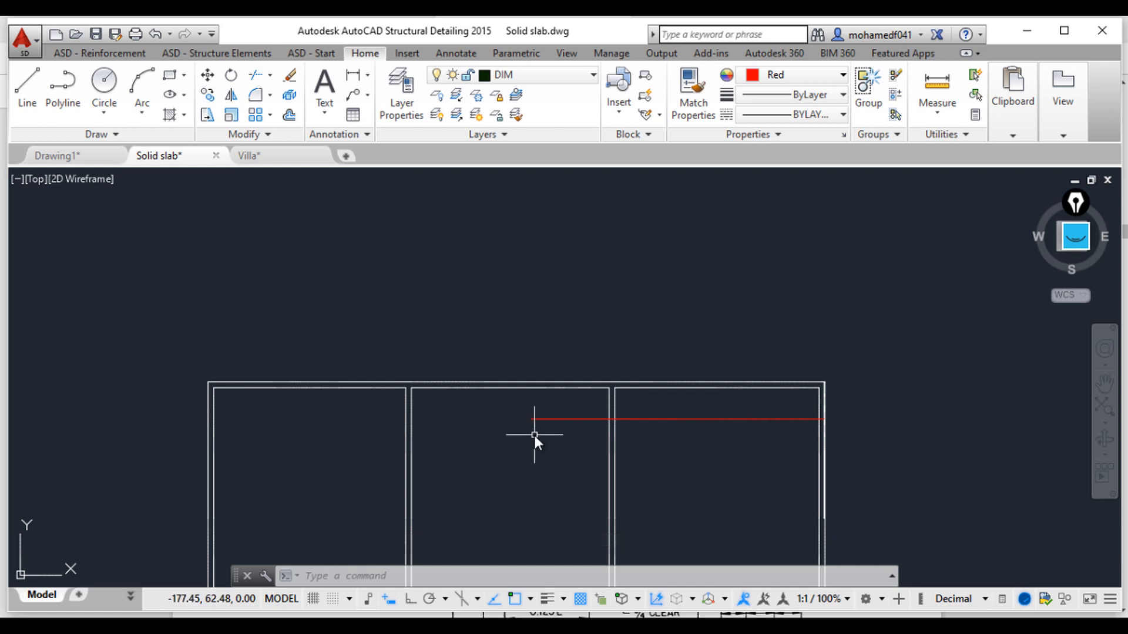
type("l")
key("Return")
scroll(349, 360, "up", 2)
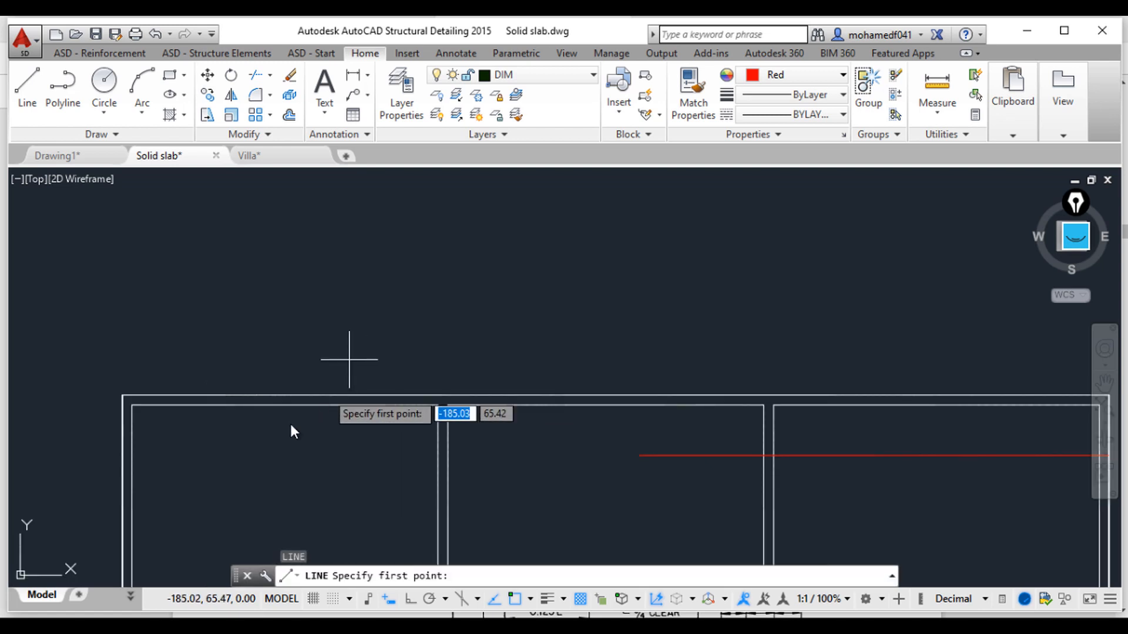
scroll(176, 417, "up", 1)
scroll(126, 441, "up", 2)
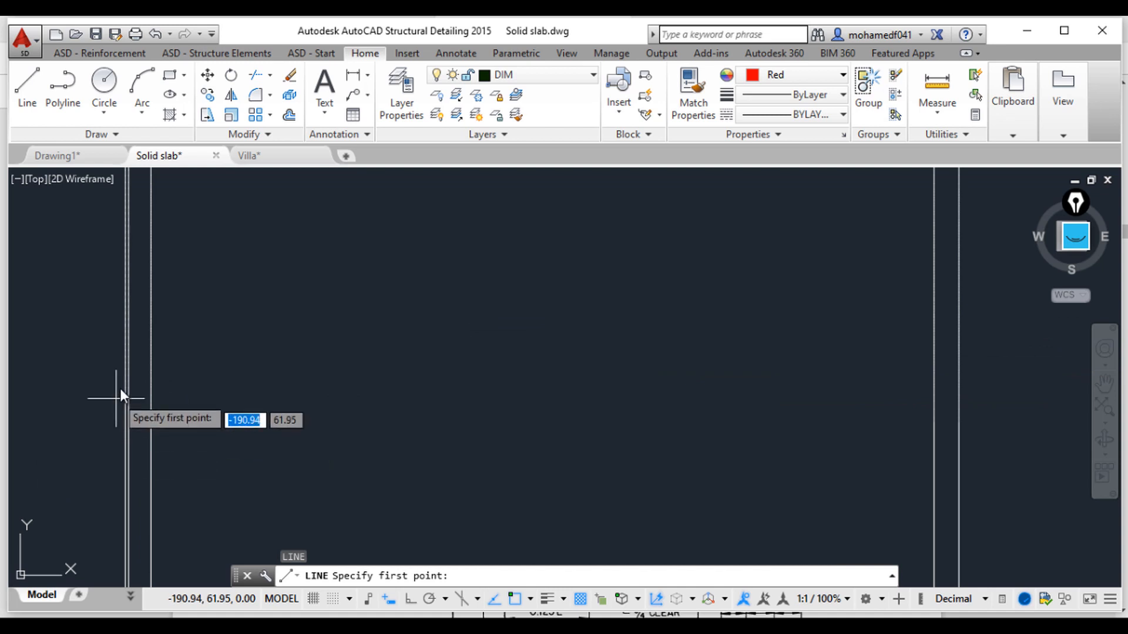
left_click(128, 317)
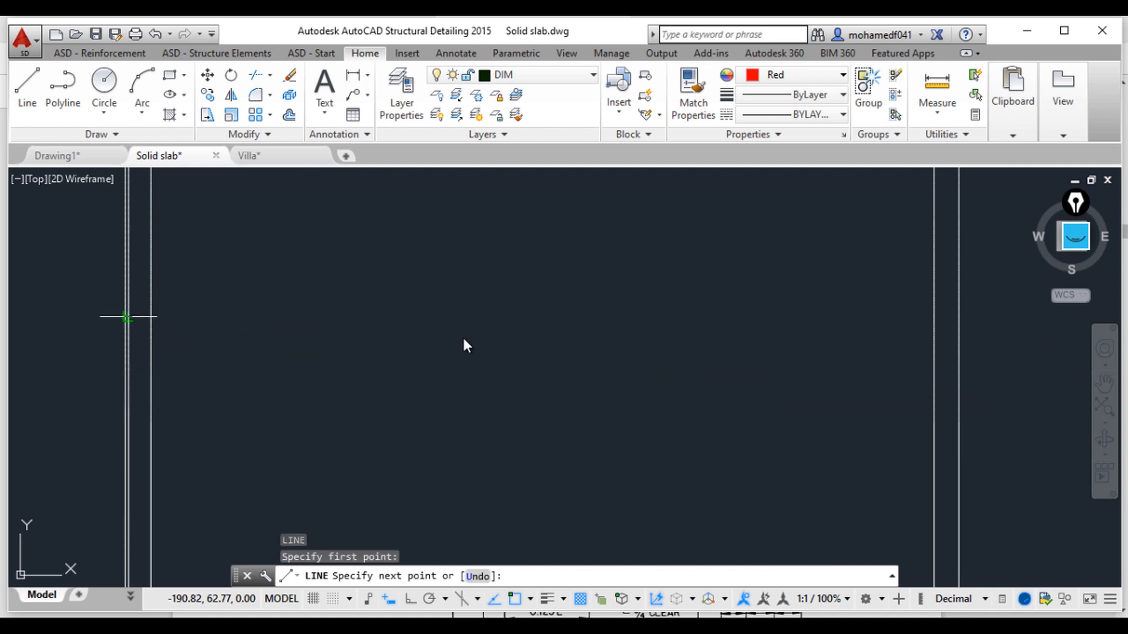
left_click(411, 598)
type("1")
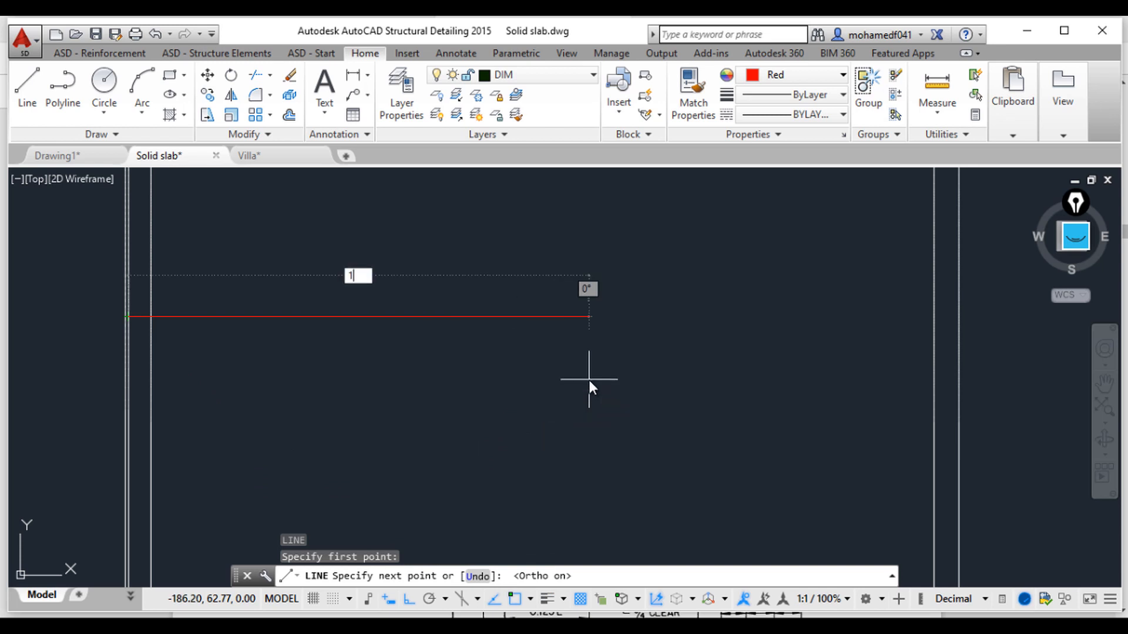
type("2")
key("Return")
scroll(587, 380, "up", 3)
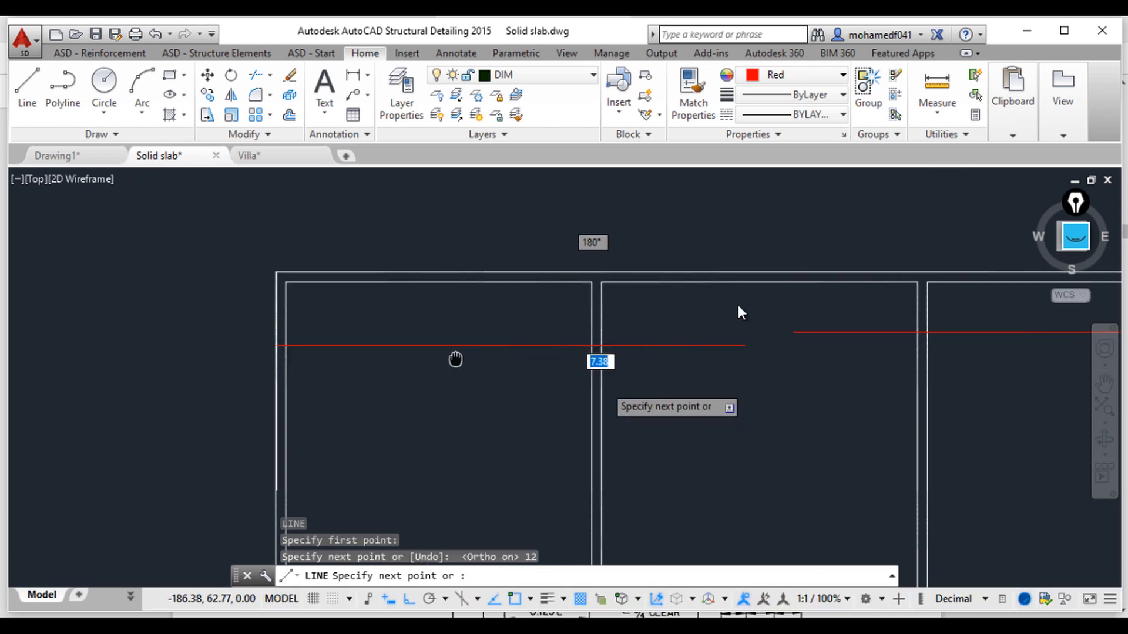
key("Escape")
key("Escape")
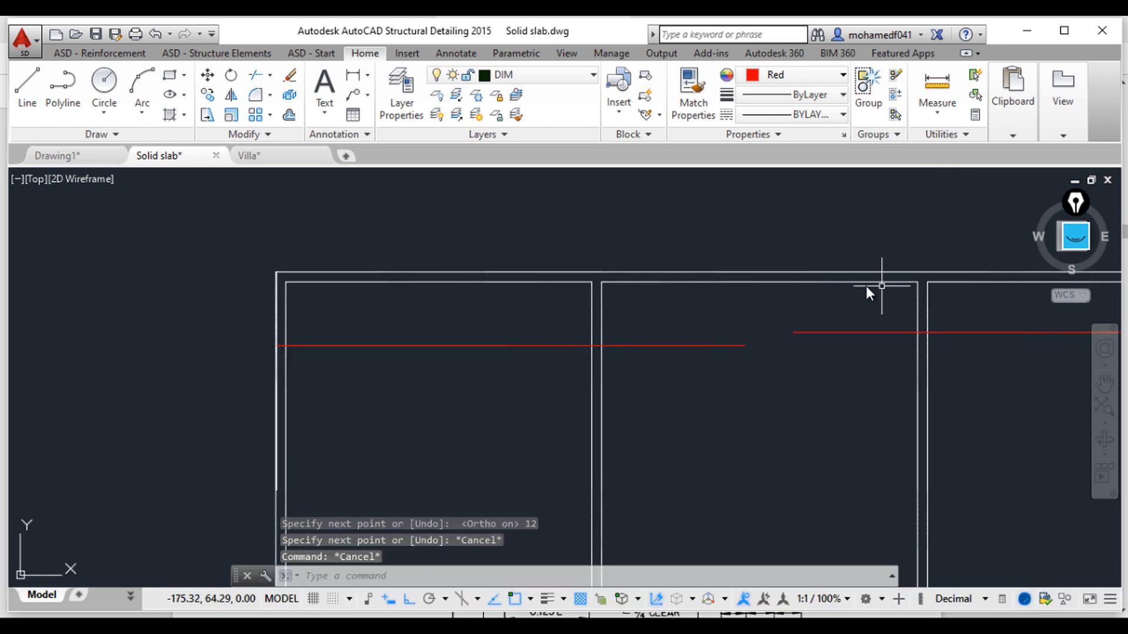
Step: Delete the horizontal line that starts at the right edge of the upper-right panel
middle_click_drag(774, 445, 748, 438)
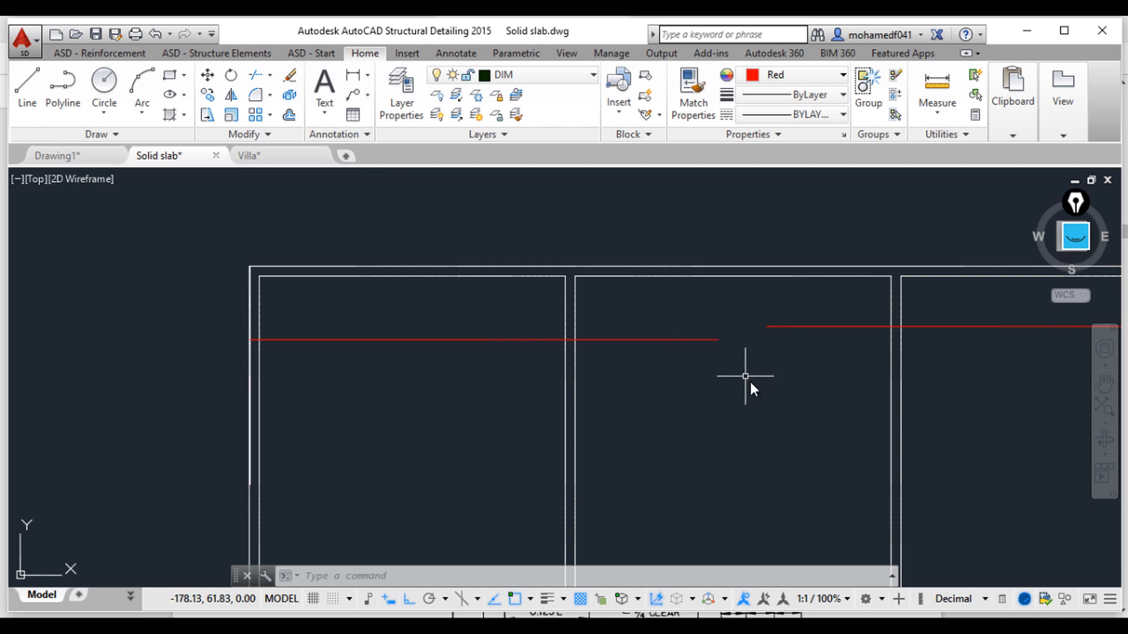
left_click(851, 368)
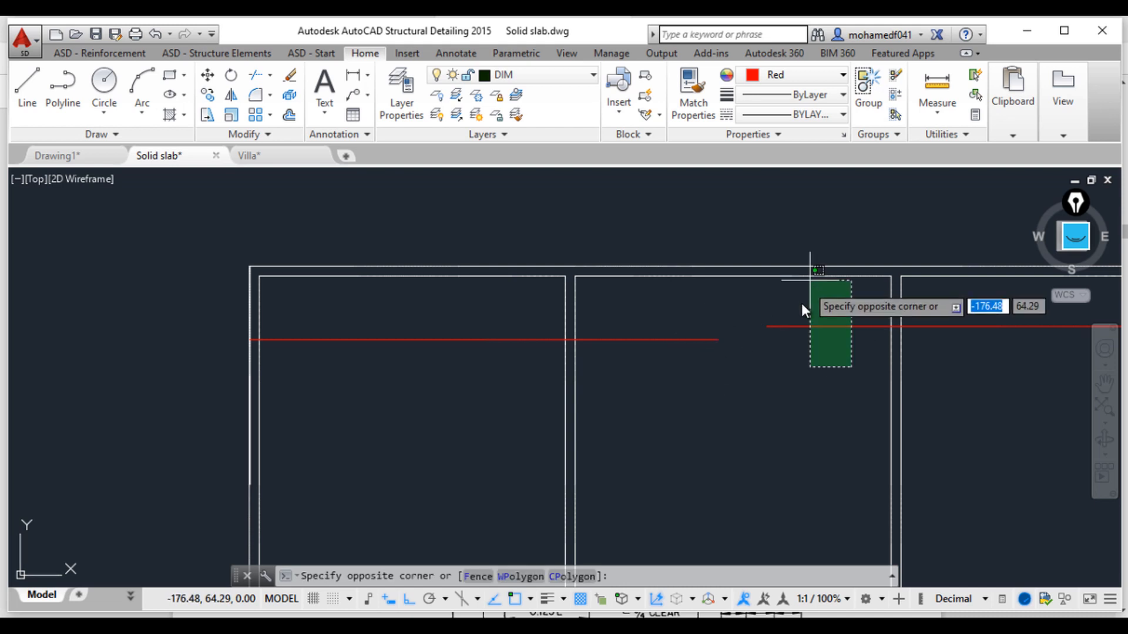
left_click(801, 305)
key("Delete")
Step: Move the new horizontal line about 5.5 units to the right
left_click(763, 418)
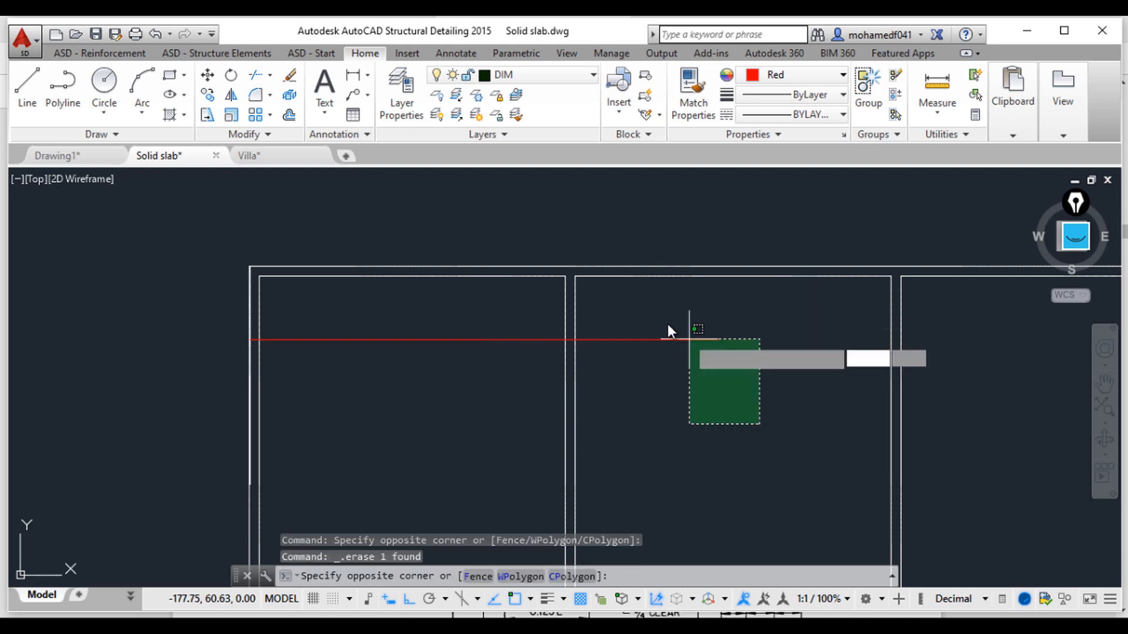
left_click(662, 310)
type("m")
key("Return")
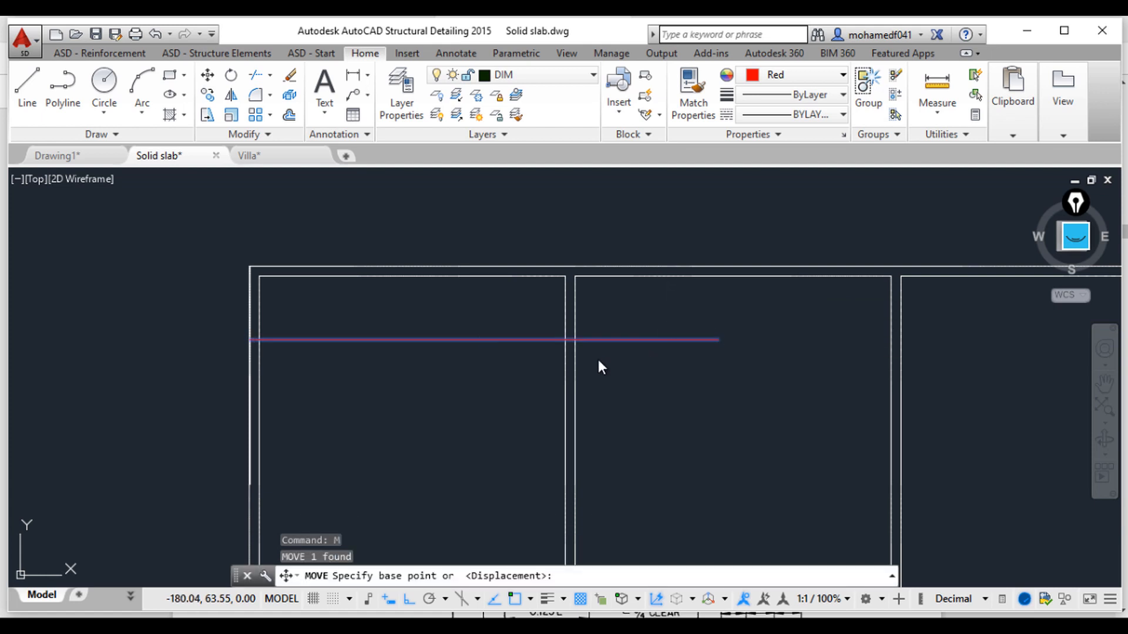
left_click(575, 346)
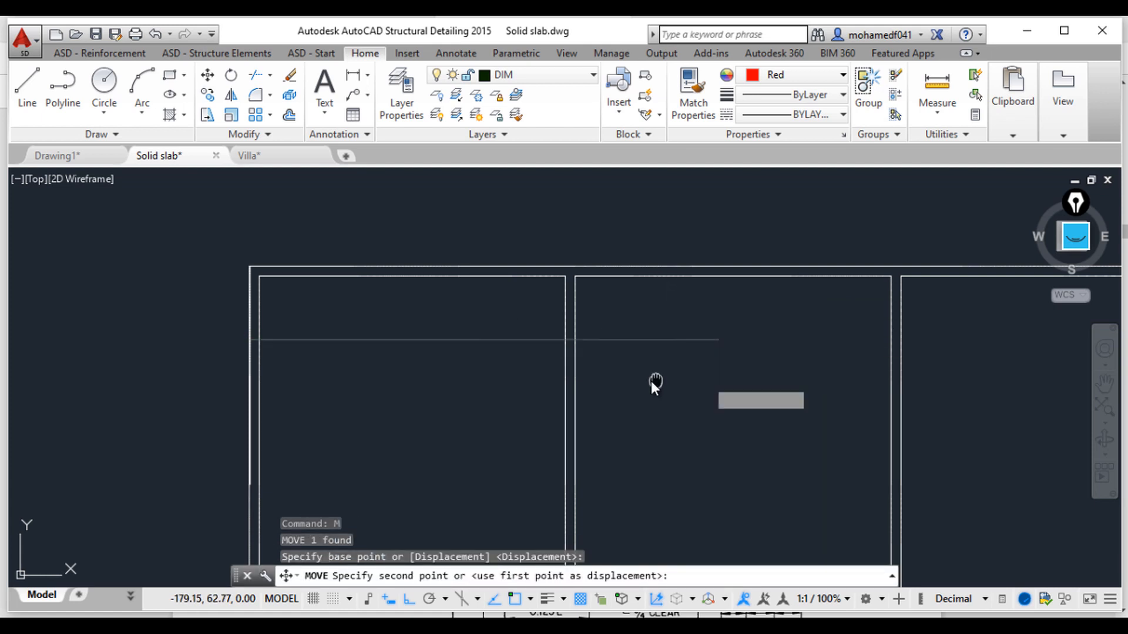
left_click(693, 381)
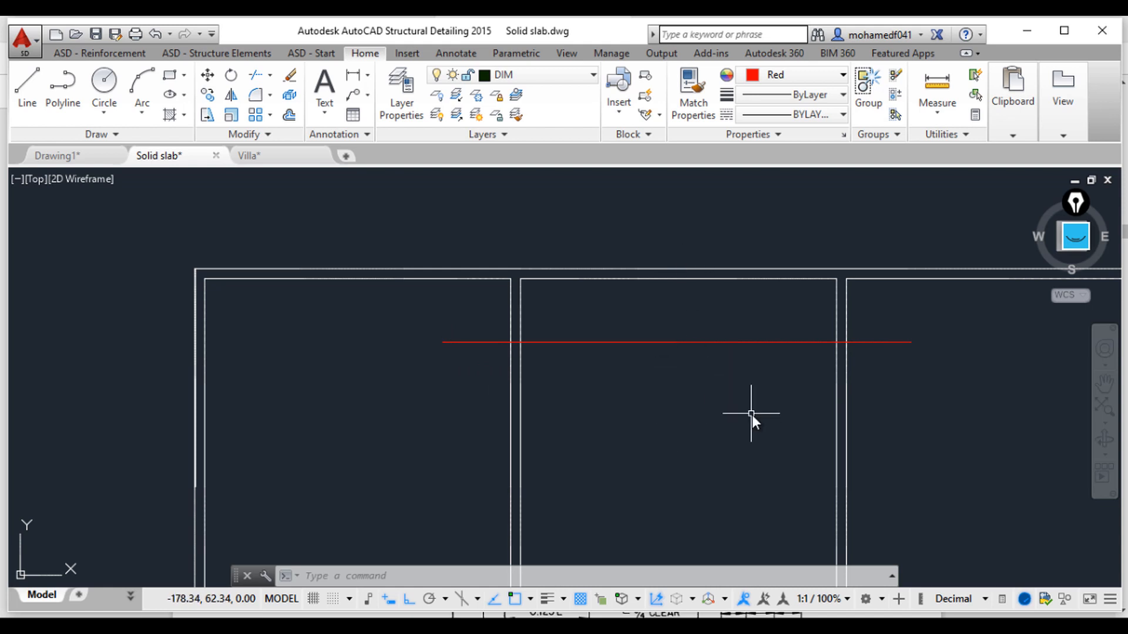
Step: Draw a cranked bar from the line's right end: a short drop, 0.5 back left, then right to the grid's outer edge
middle_click_drag(726, 417, 647, 399)
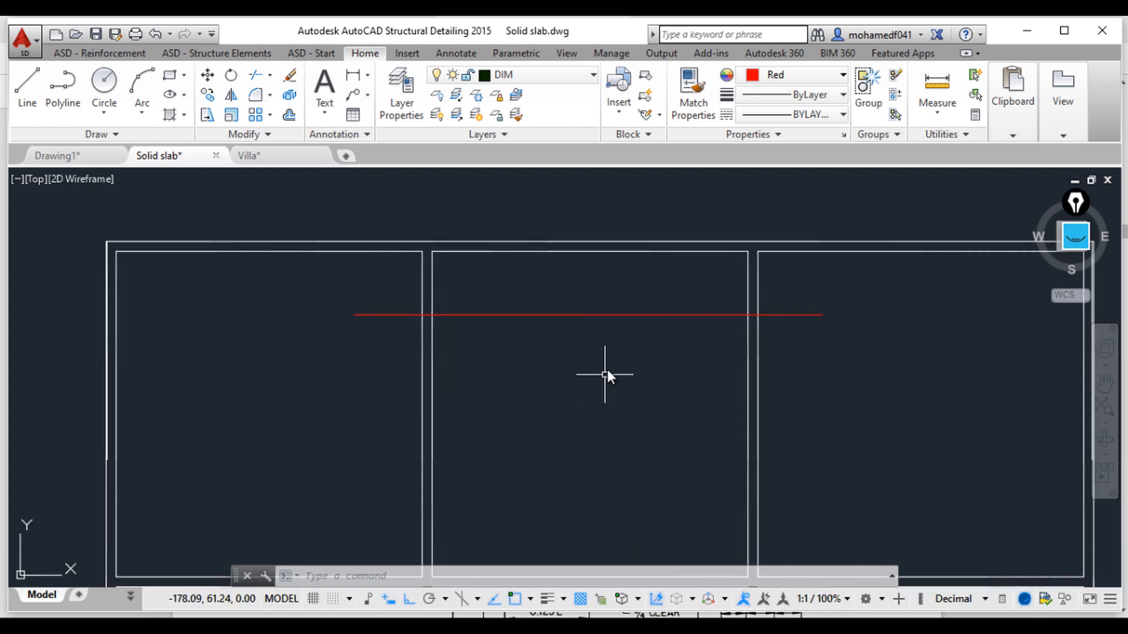
type("l")
key("Return")
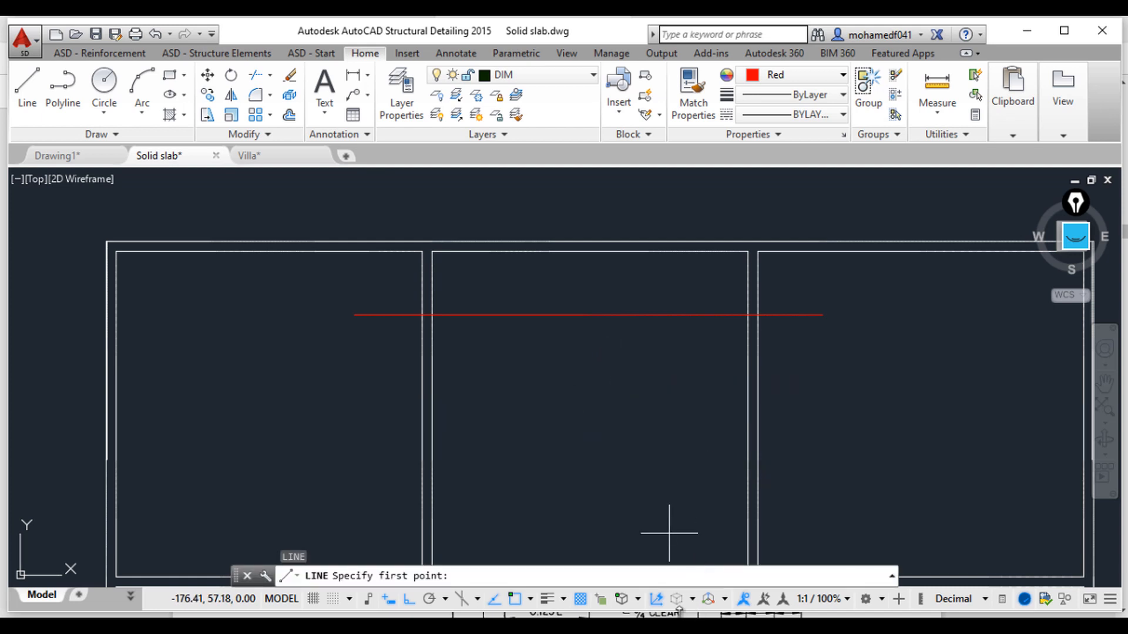
left_click(655, 627)
left_click(655, 627)
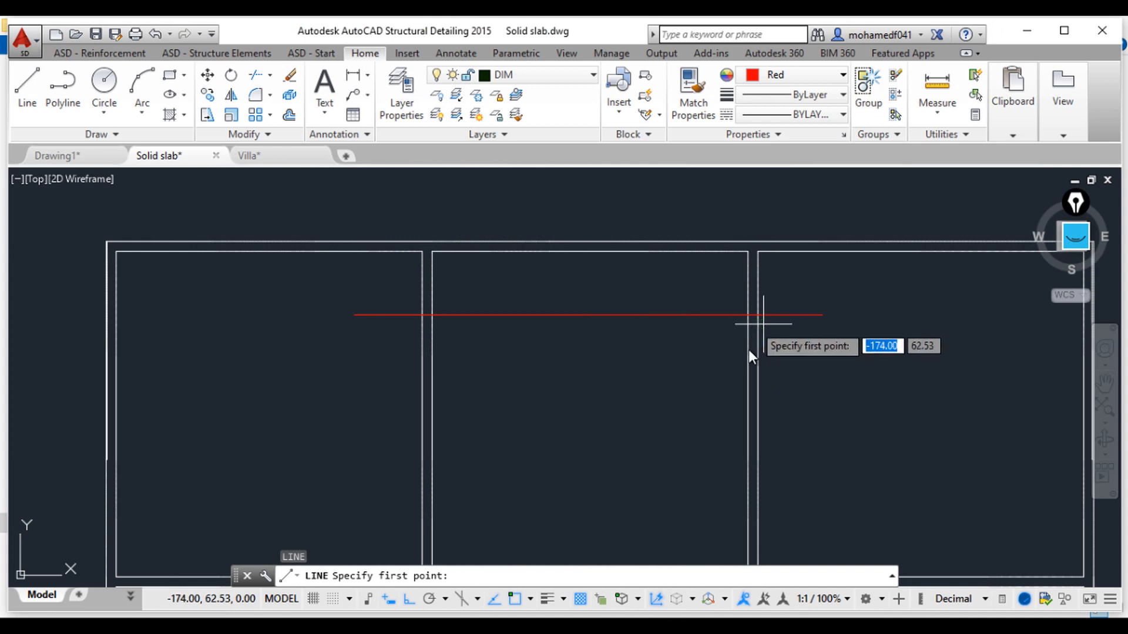
left_click(823, 316)
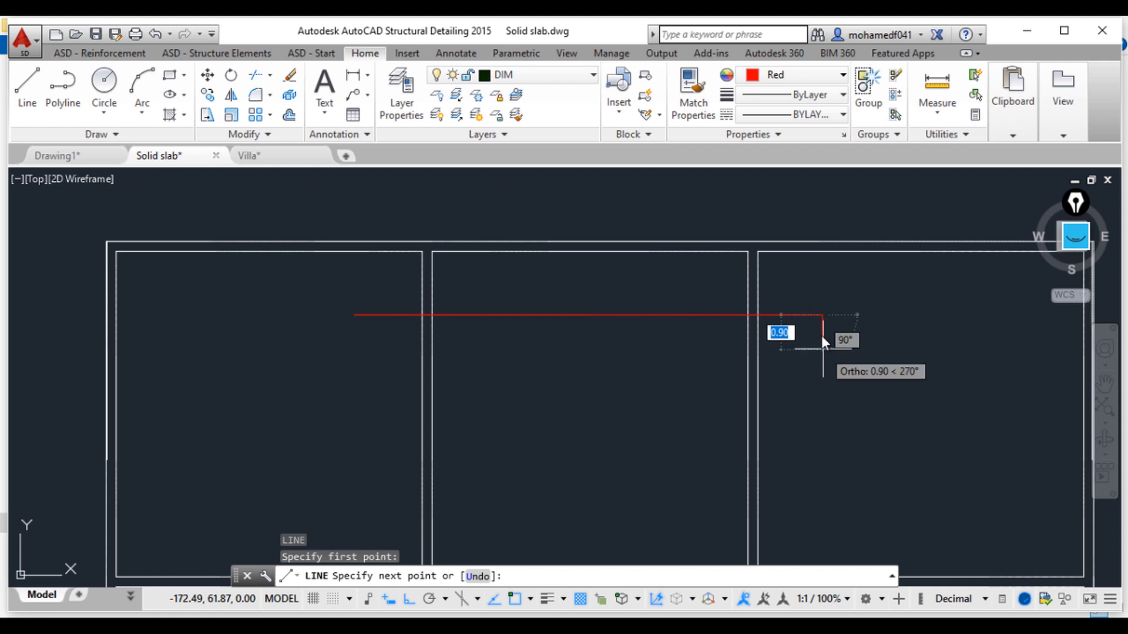
left_click(821, 334)
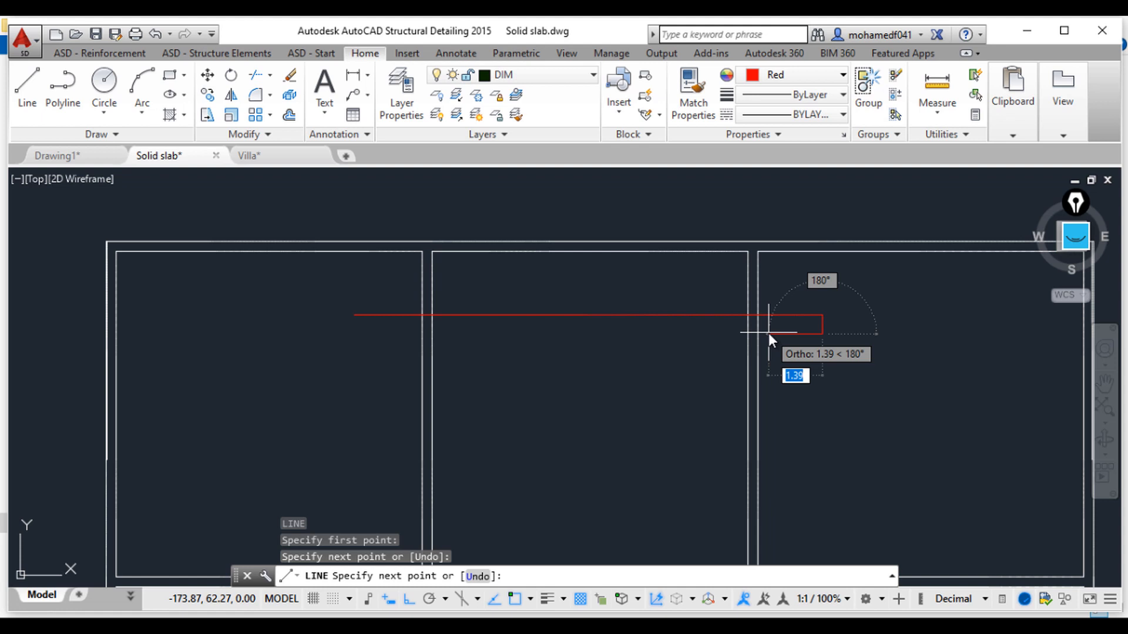
type("0.5")
key("Return")
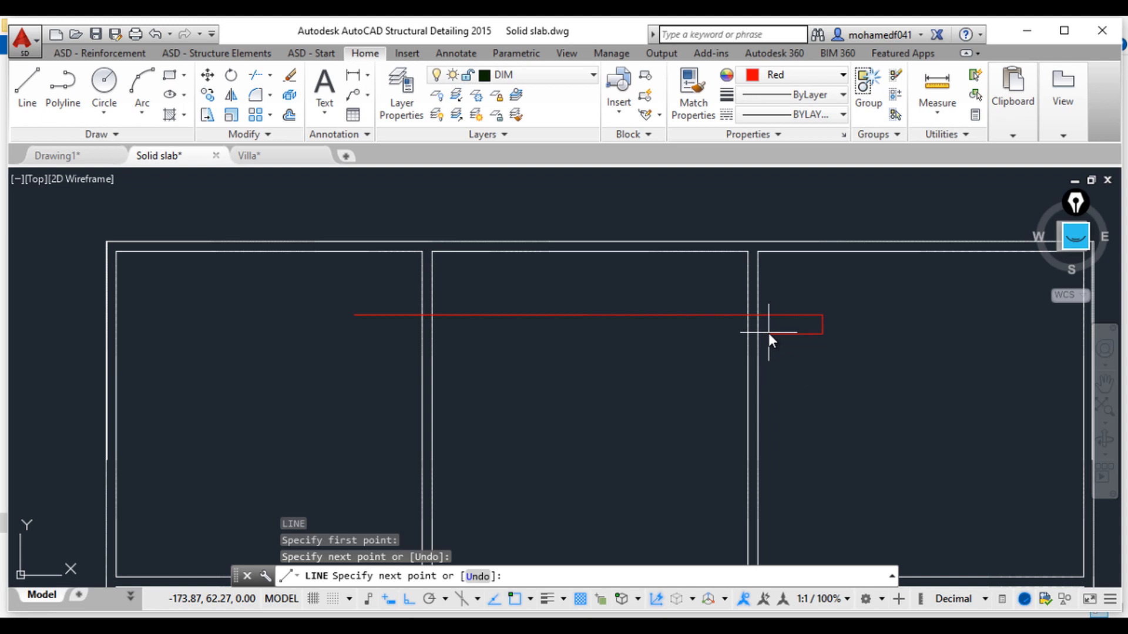
middle_click_drag(904, 311, 811, 310)
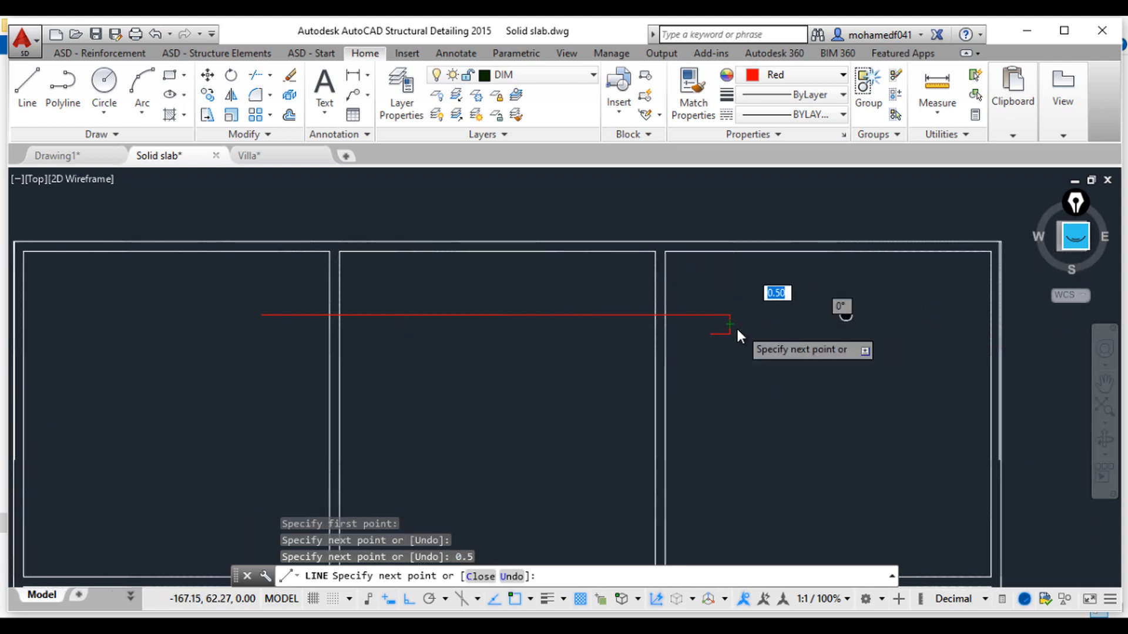
left_click(1001, 333)
key("Escape")
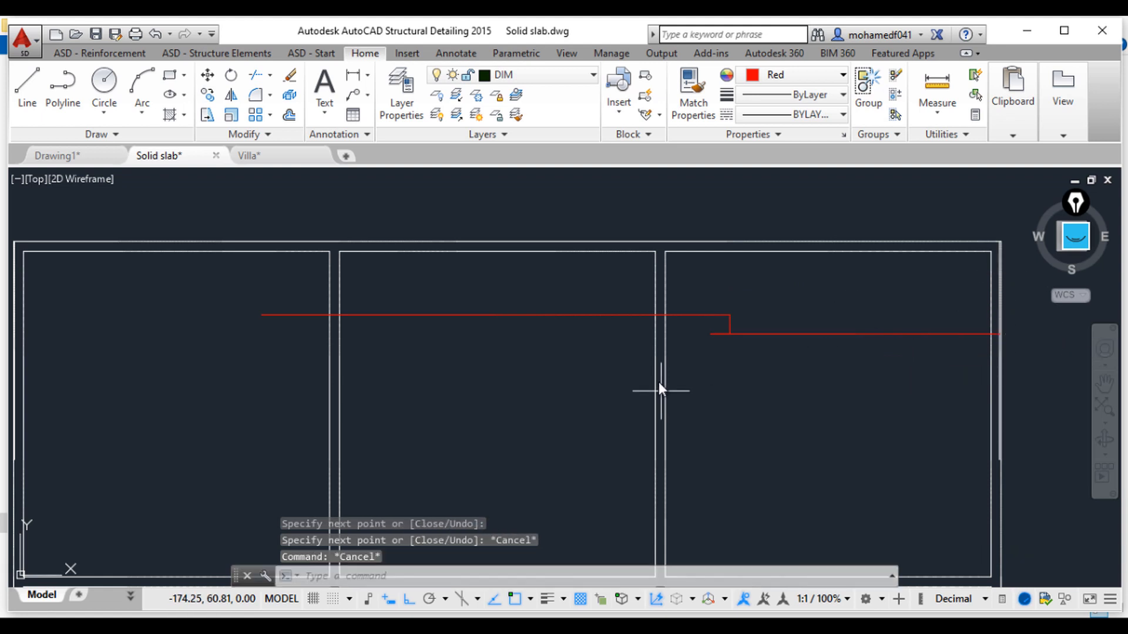
Step: Delete the short vertical connector at the bar's crank
scroll(691, 359, "up", 2)
left_click(779, 306)
left_click(752, 305)
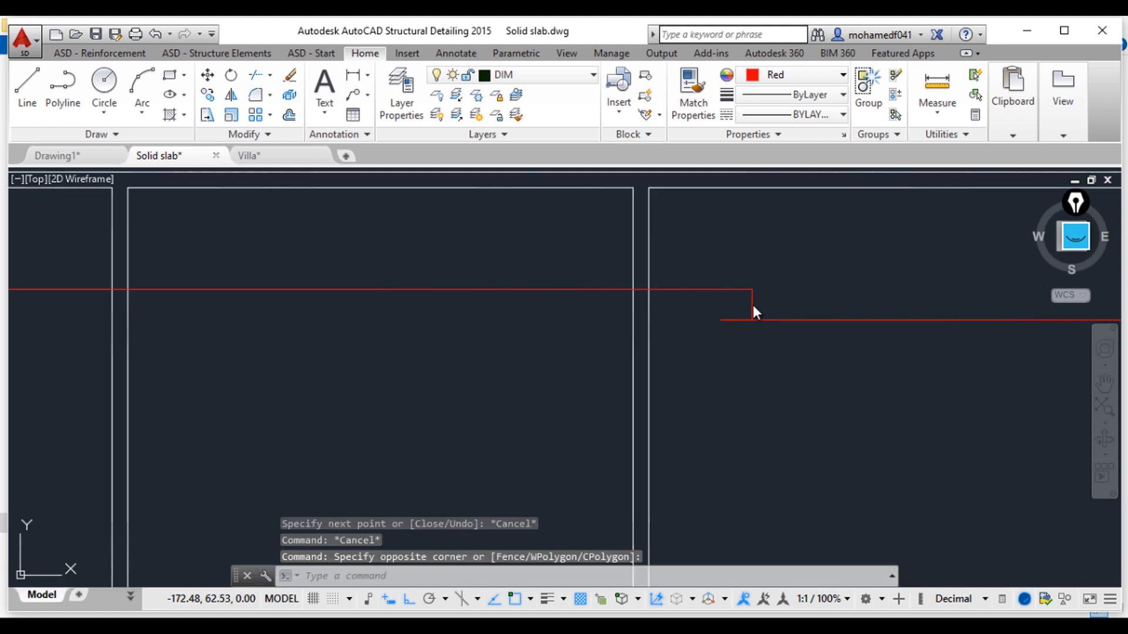
key("Delete")
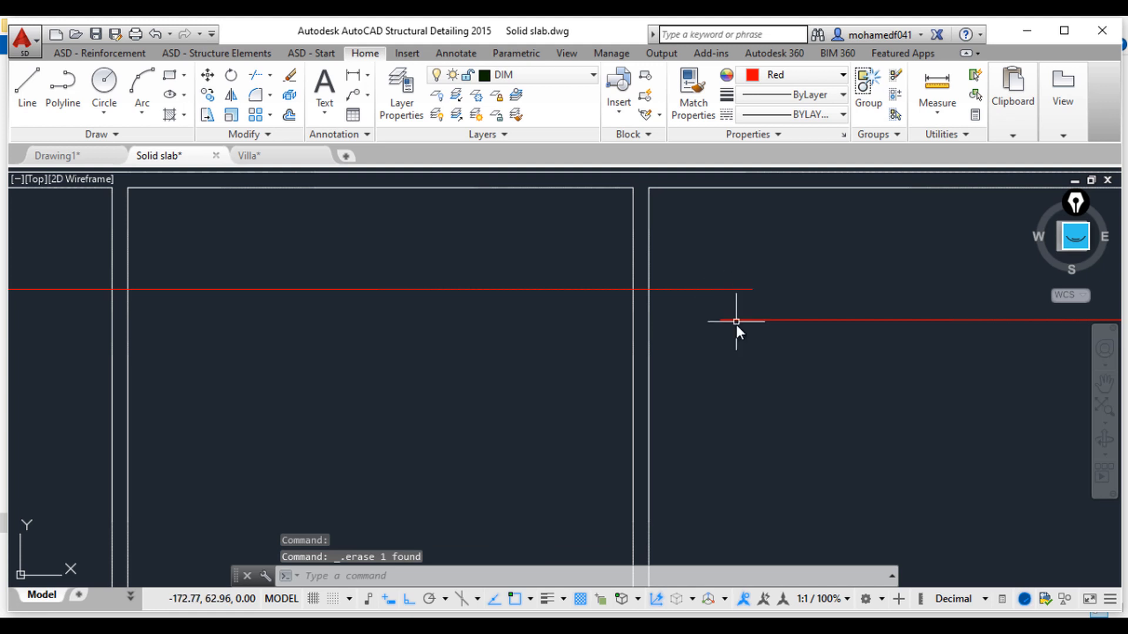
Step: Draw a cranked bar from the middle bar's left end: a short drop, 0.5 to the right, then left to the grid's outer edge
scroll(657, 367, "down", 3)
middle_click_drag(657, 366, 813, 383)
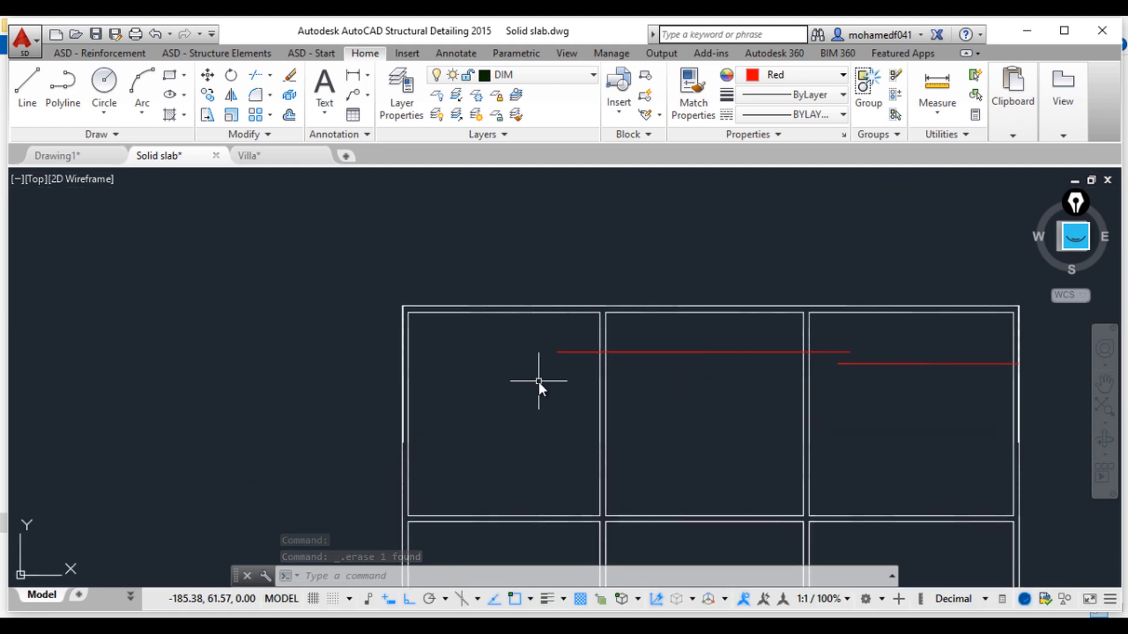
type("l")
key("Return")
scroll(571, 364, "up", 2)
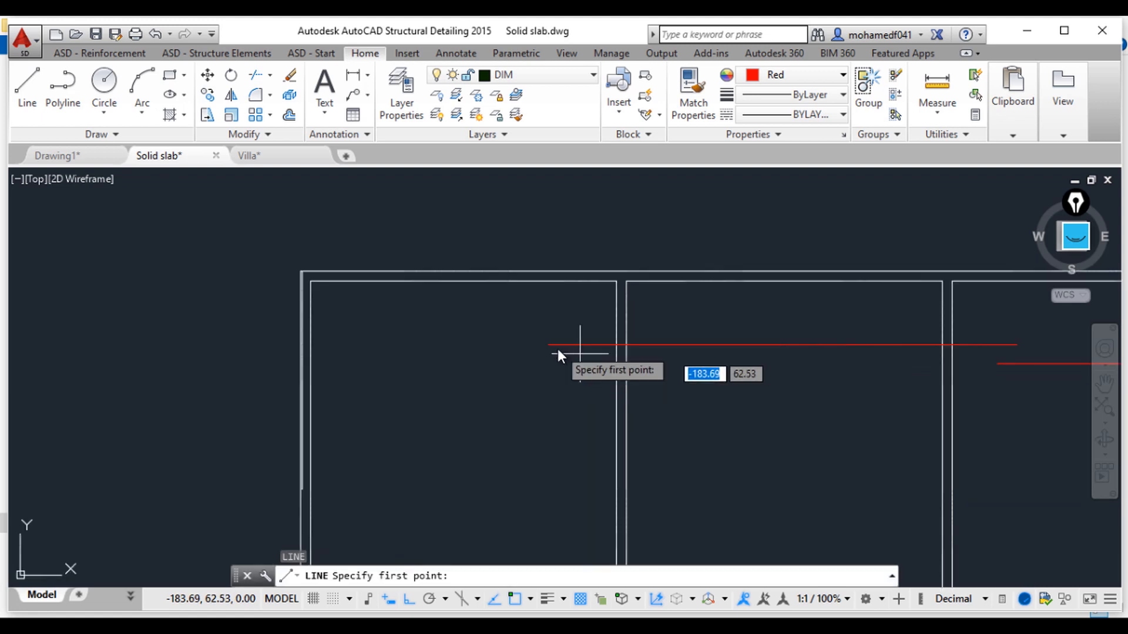
left_click(548, 348)
left_click(551, 368)
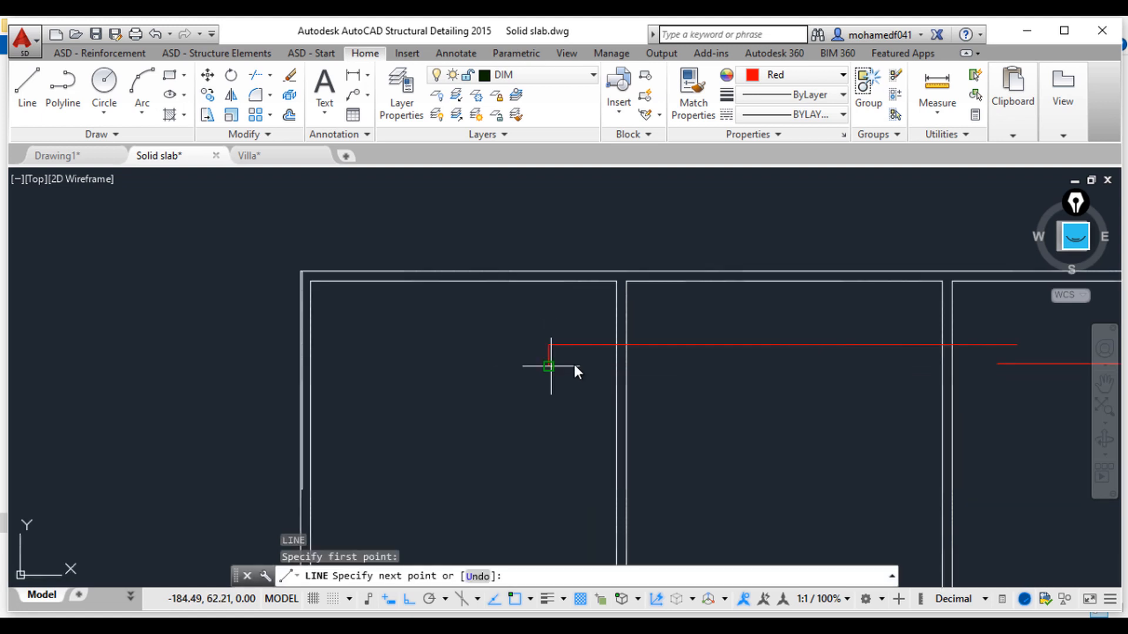
type("0.")
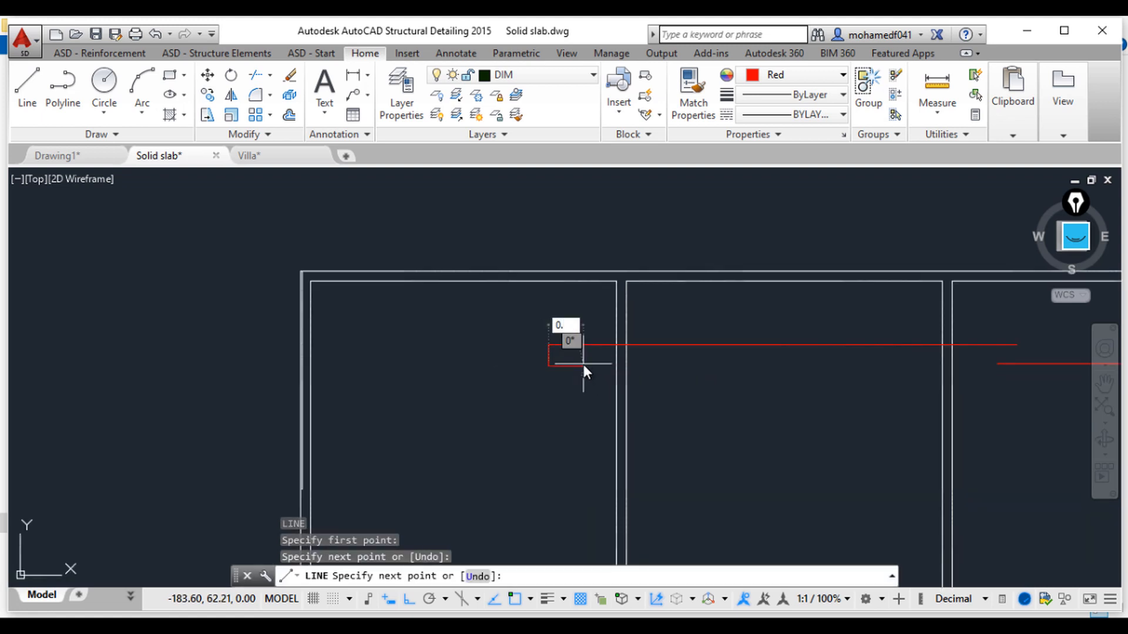
type("5")
key("Return")
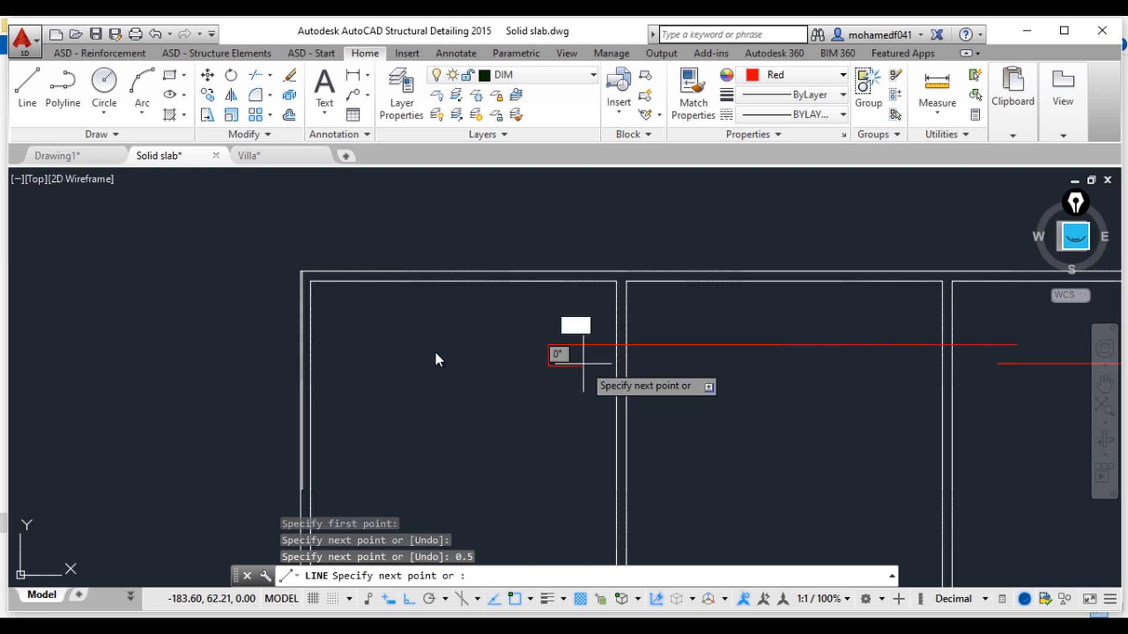
left_click(304, 367)
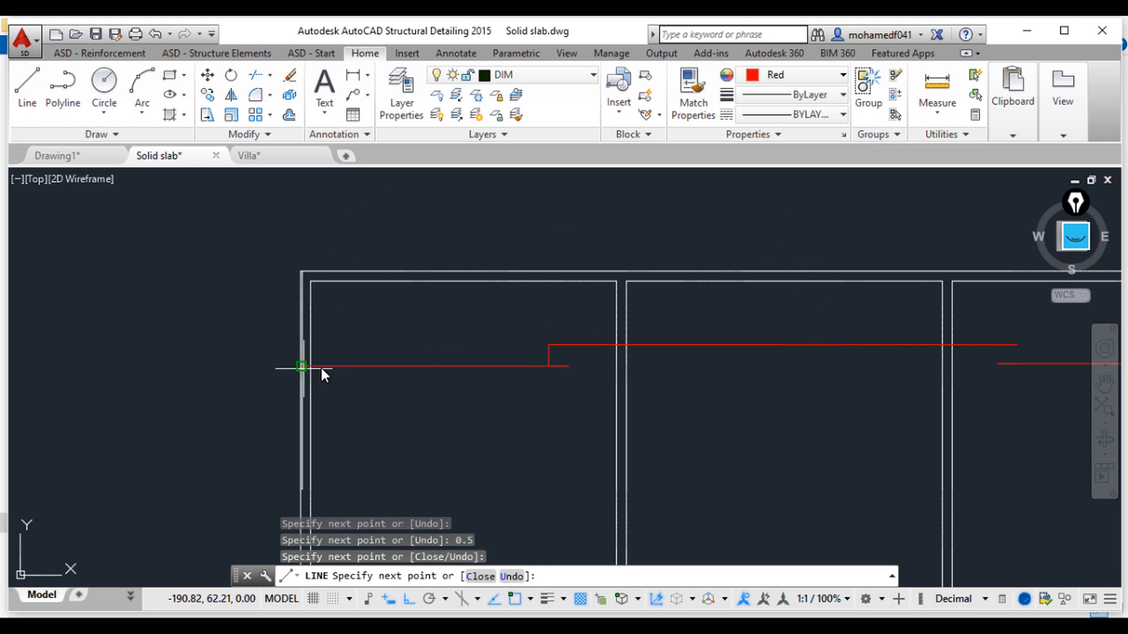
key("Escape")
key("Escape")
Step: Delete the short vertical connector at the new bar's crank
scroll(531, 366, "up", 4)
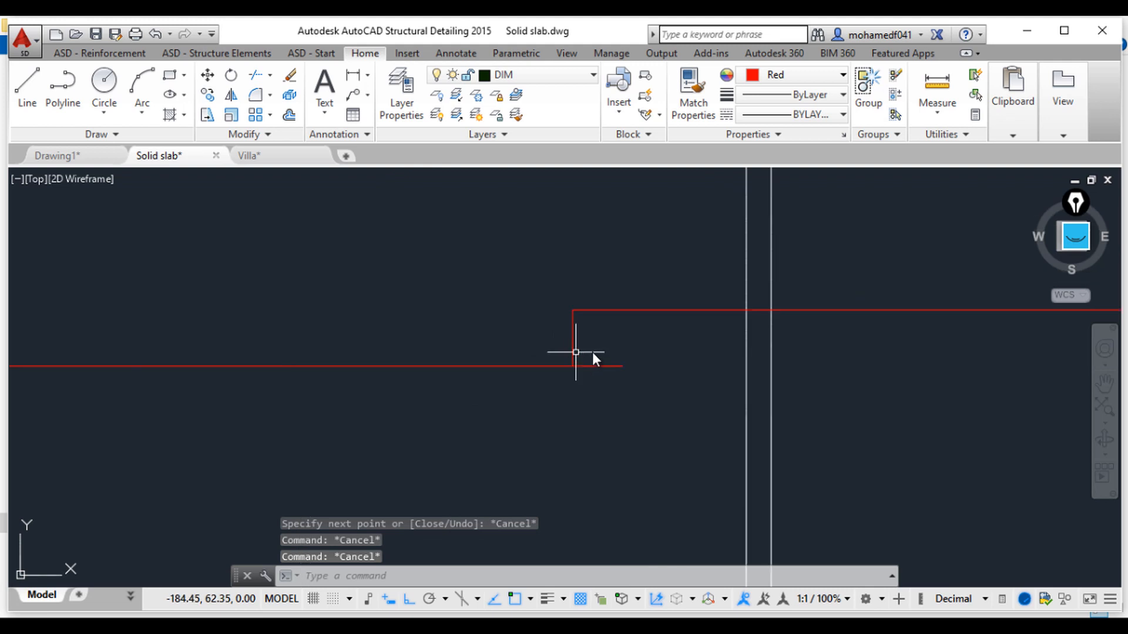
left_click(587, 353)
left_click(546, 334)
key("Delete")
scroll(546, 339, "down", 3)
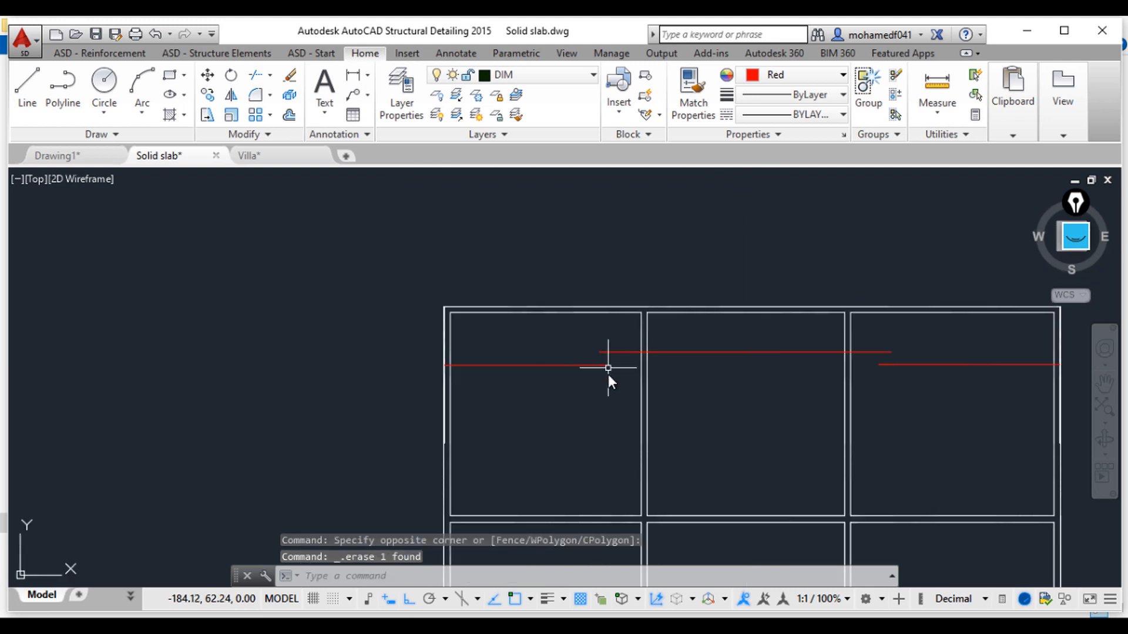
Step: Draw a short bar from the grid's right edge leftward into the upper-right panel, ending in a small bent tip
middle_click_drag(606, 370, 537, 378)
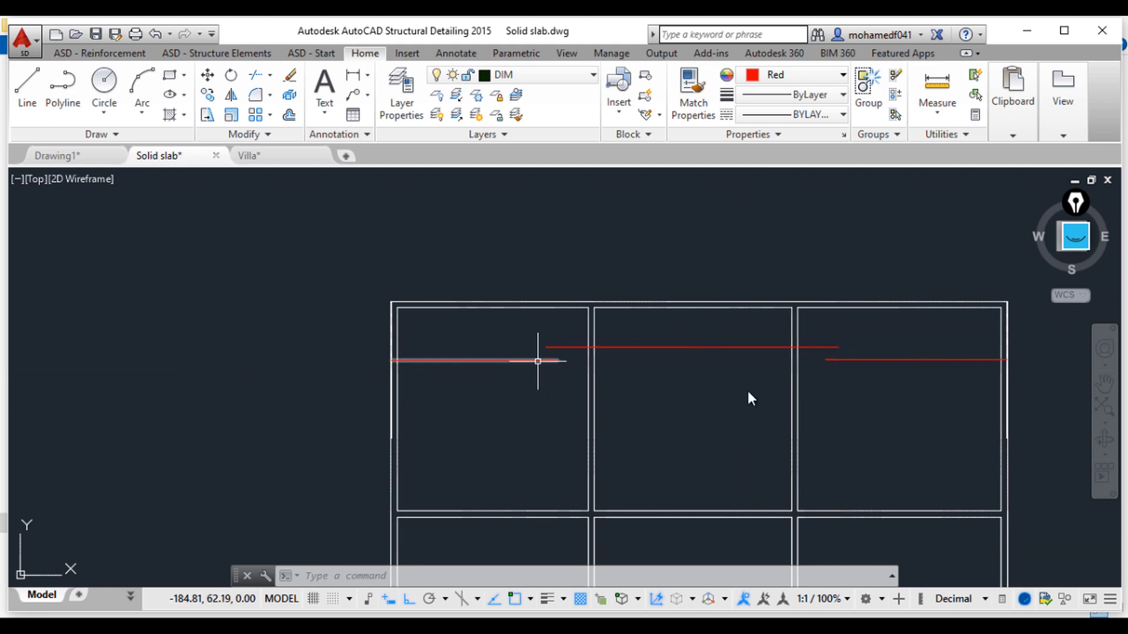
mouse_move(748, 395)
middle_mouse_down()
mouse_move(718, 399)
mouse_move(637, 548)
middle_mouse_up()
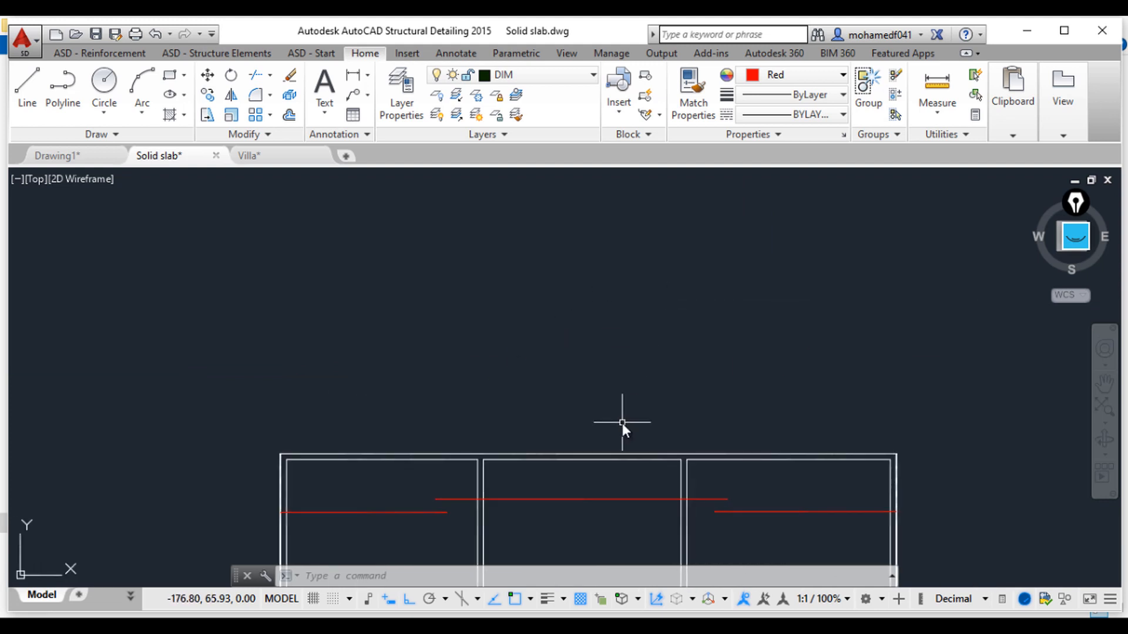
middle_click_drag(622, 428, 638, 288)
mouse_move(533, 460)
middle_mouse_down()
mouse_move(519, 460)
mouse_move(543, 378)
middle_mouse_up()
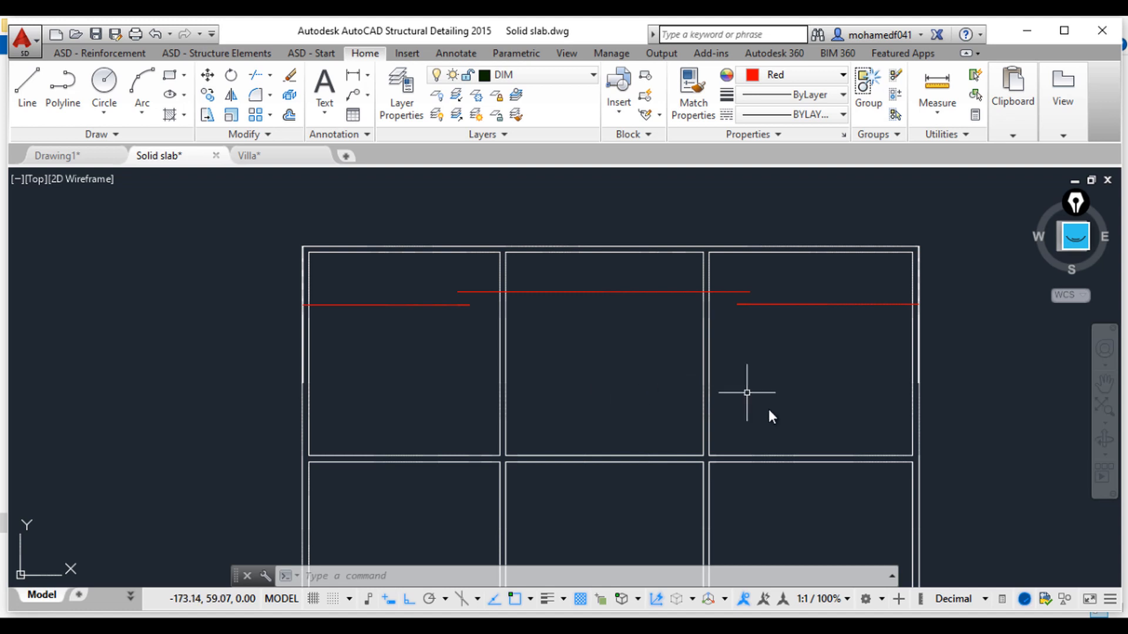
middle_click_drag(836, 408, 785, 408)
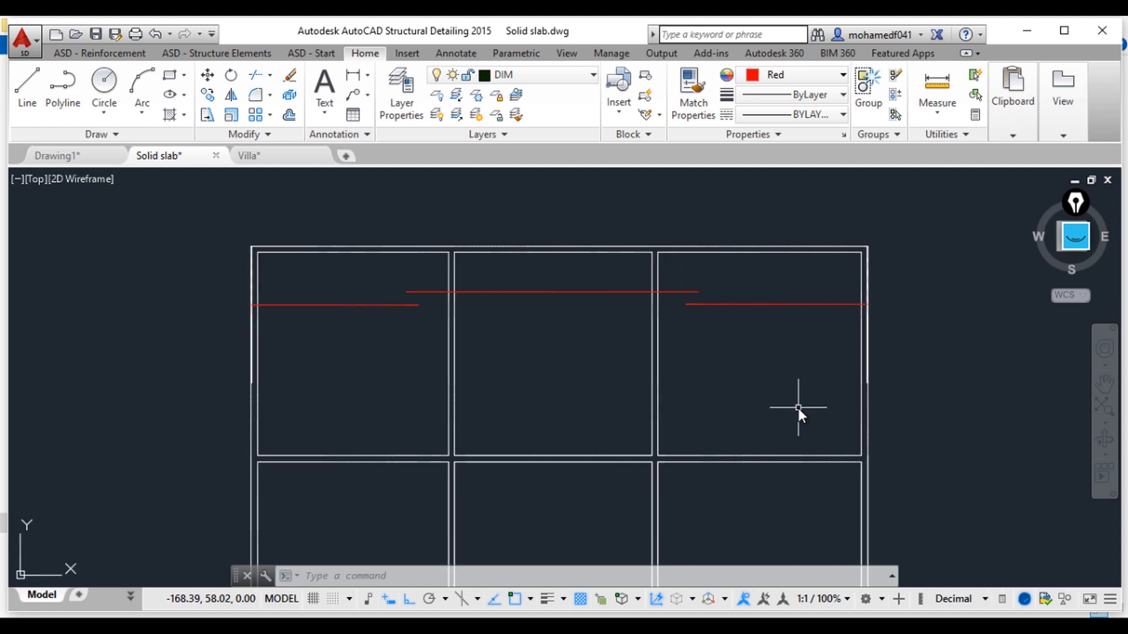
type("l")
key("Return")
scroll(881, 364, "up", 2)
scroll(883, 360, "up", 2)
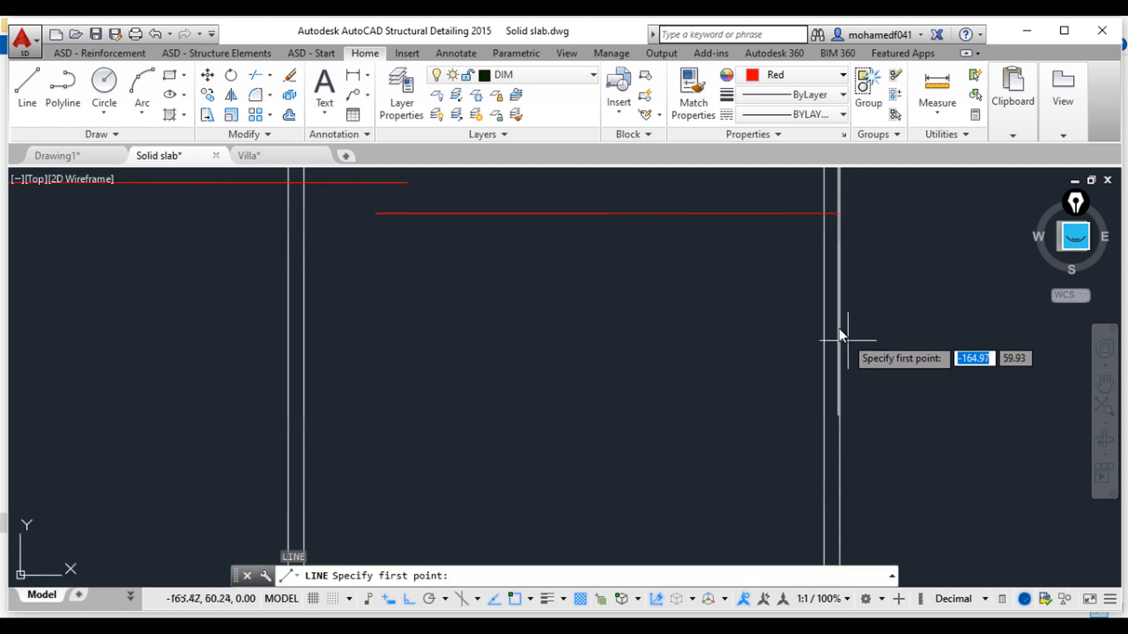
left_click(839, 295)
left_click(840, 294)
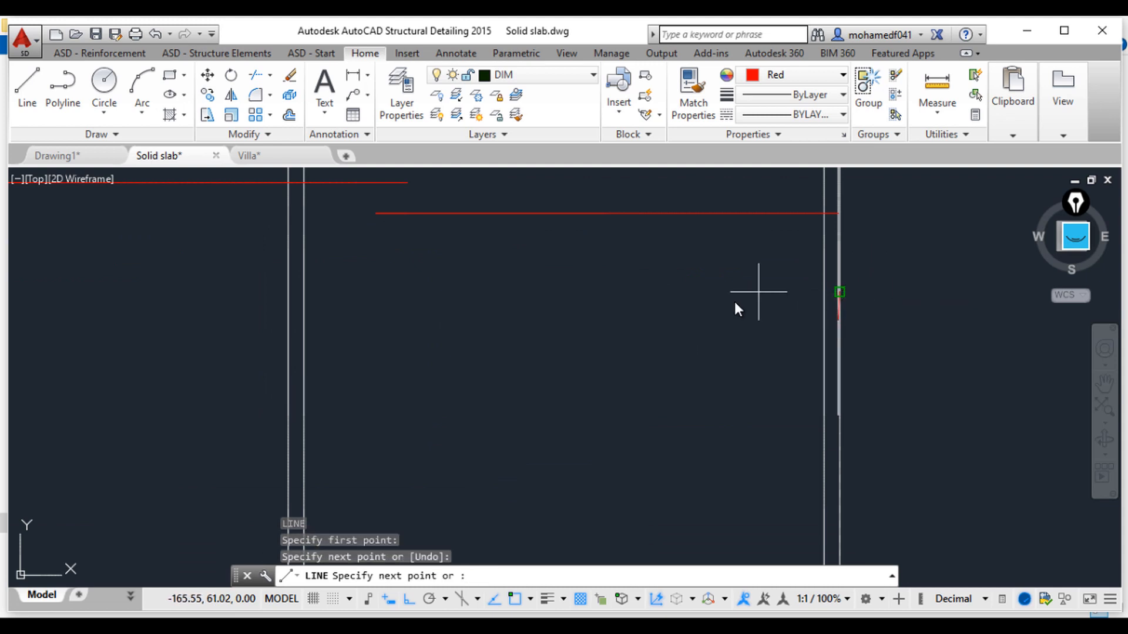
left_click(729, 300)
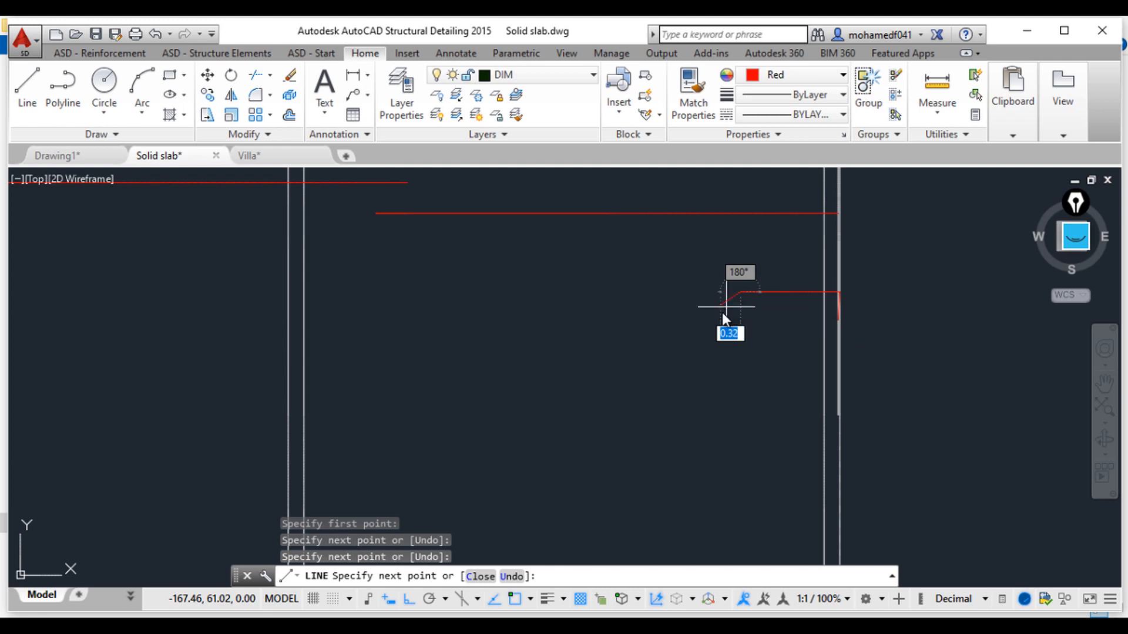
key("F8")
left_click(734, 303)
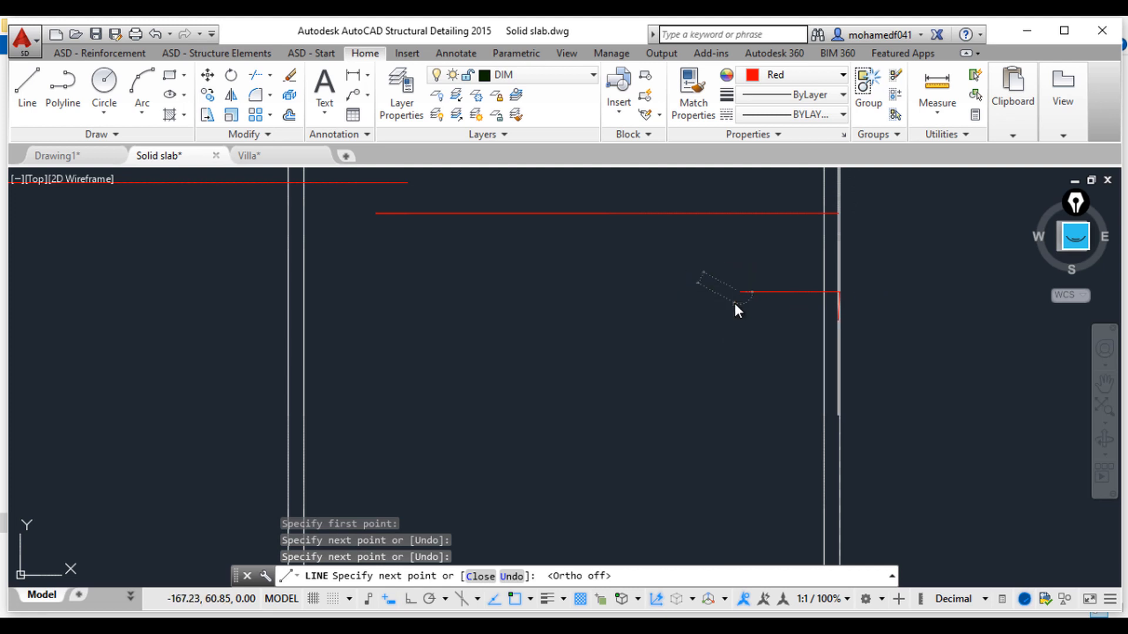
key("Escape")
key("Escape")
key("Escape")
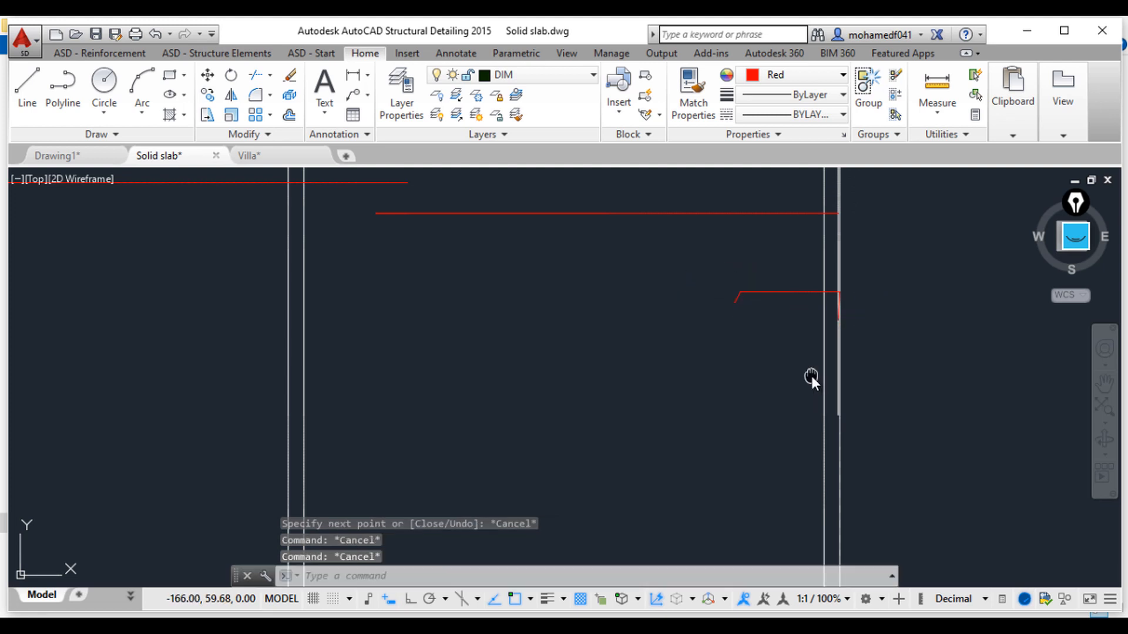
Step: Zoom out to review the whole slab drawing, then return to the upper panel row
scroll(812, 376, "down", 3)
mouse_move(766, 379)
middle_mouse_down()
mouse_move(802, 394)
mouse_move(952, 332)
mouse_move(960, 341)
mouse_move(834, 382)
middle_mouse_up()
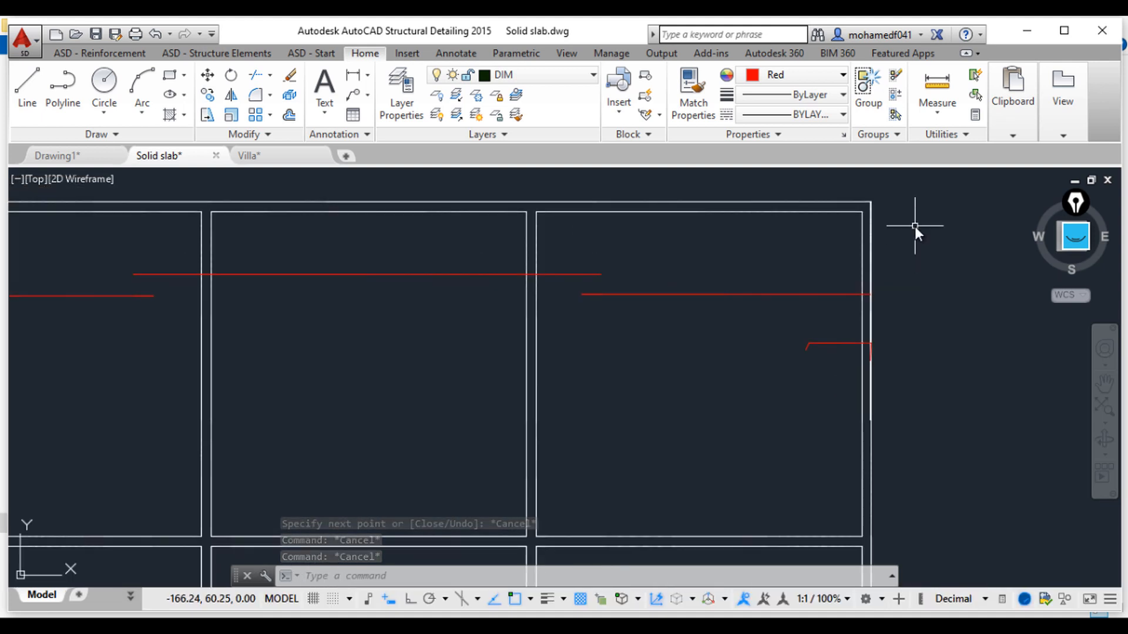
middle_click_drag(906, 371, 897, 278)
middle_click_drag(875, 426, 876, 428)
middle_click(874, 428)
middle_click(875, 428)
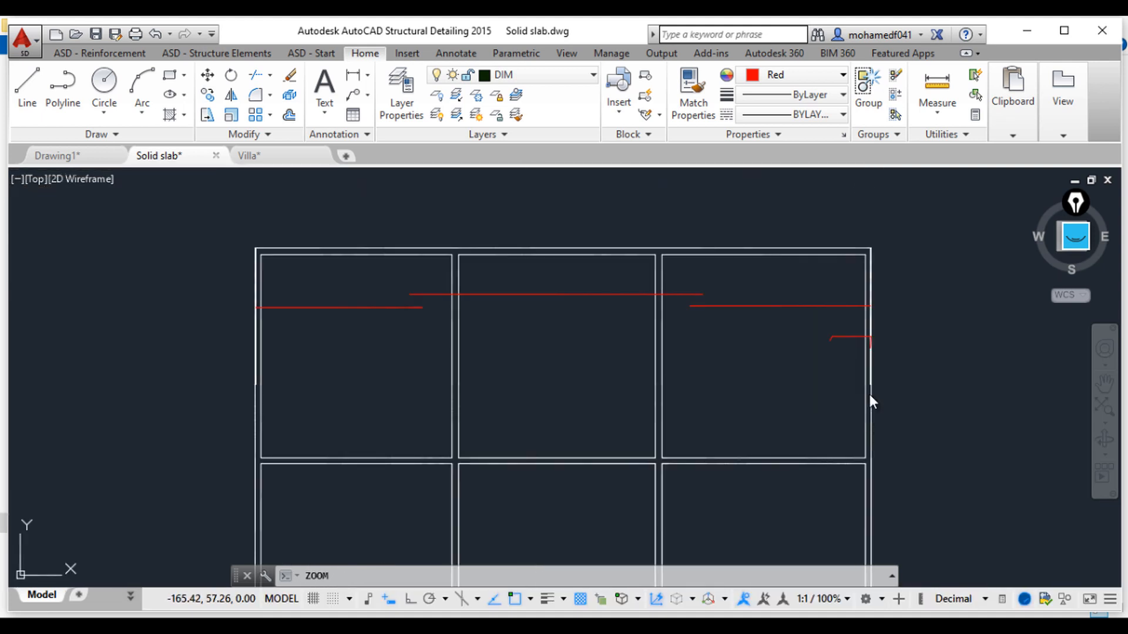
middle_click_drag(283, 411, 373, 388)
middle_click_drag(226, 504, 513, 403)
scroll(531, 403, "up", 12)
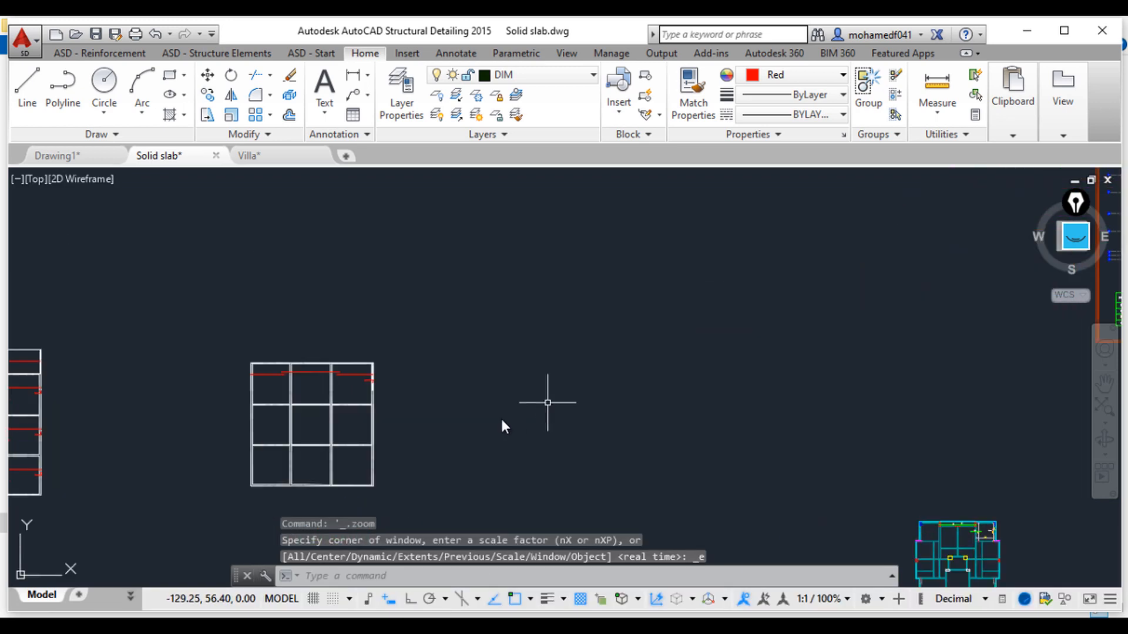
middle_click_drag(436, 407, 722, 385)
middle_click_drag(520, 316, 655, 371)
scroll(655, 372, "up", 2)
scroll(655, 370, "up", 2)
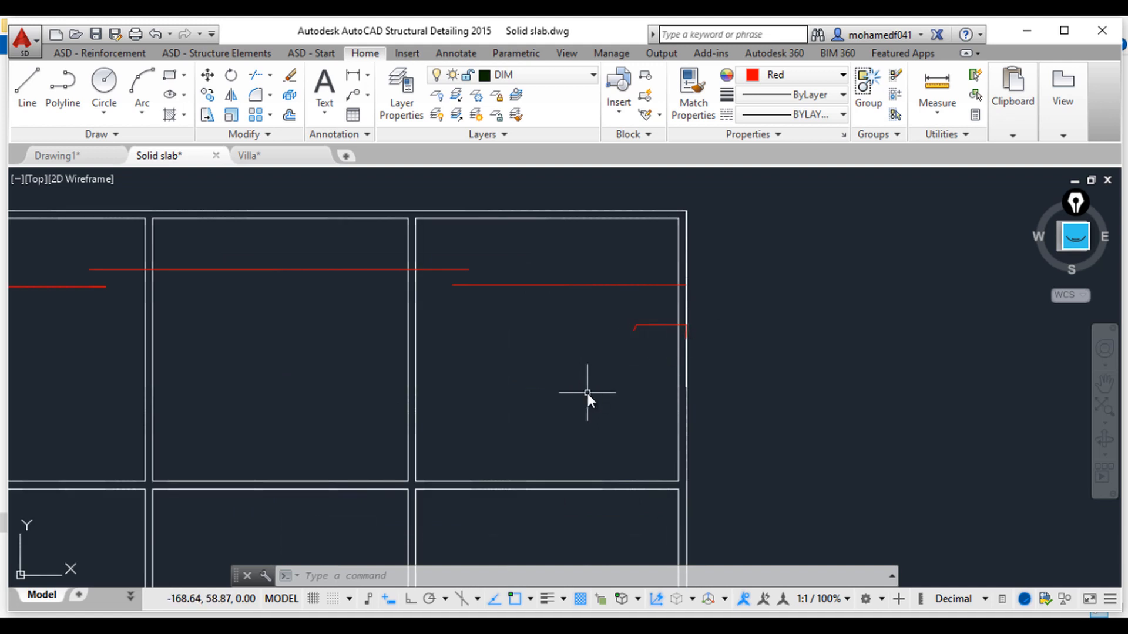
middle_click_drag(550, 392, 717, 392)
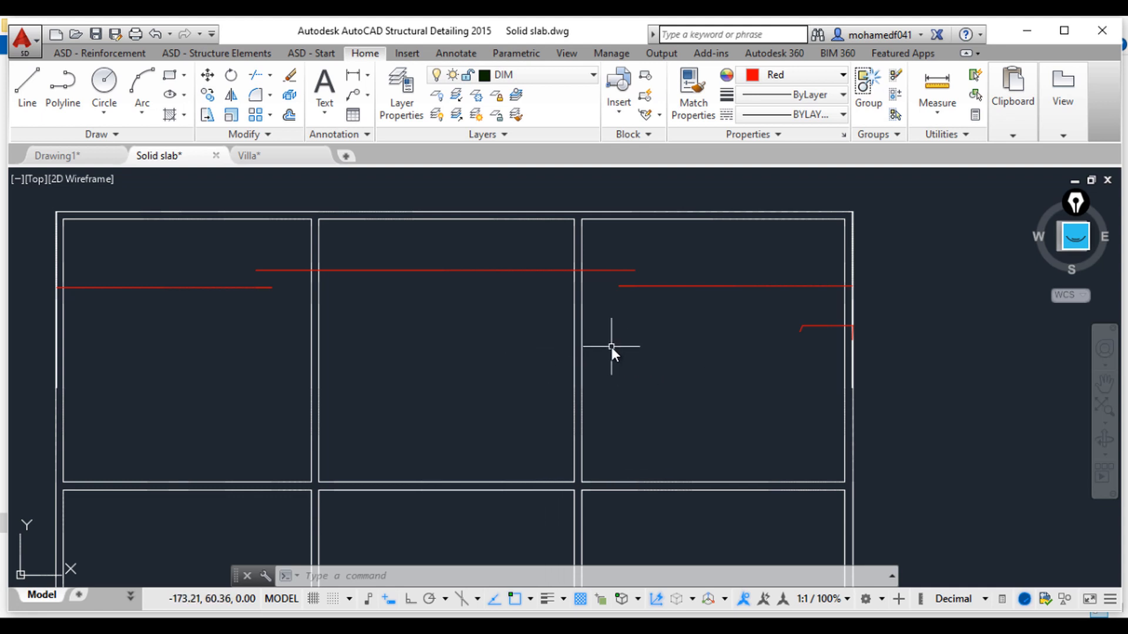
Step: Draw a short straight bar across the support between the upper-middle and upper-right panels
key("l")
key("Return")
left_click(519, 343)
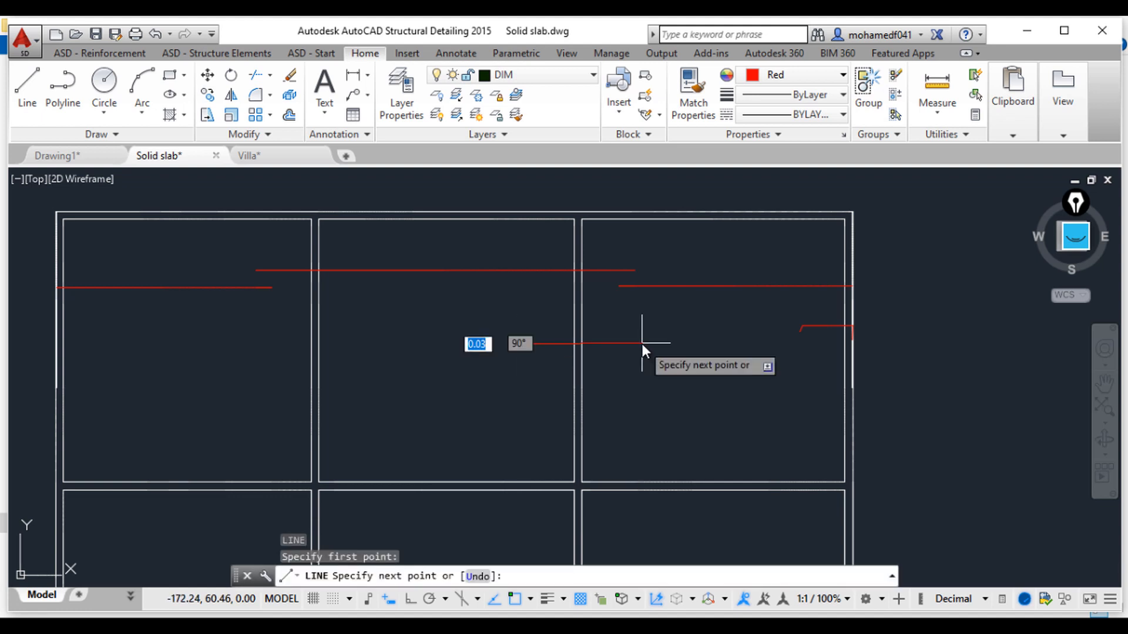
left_click(634, 344)
key("Escape")
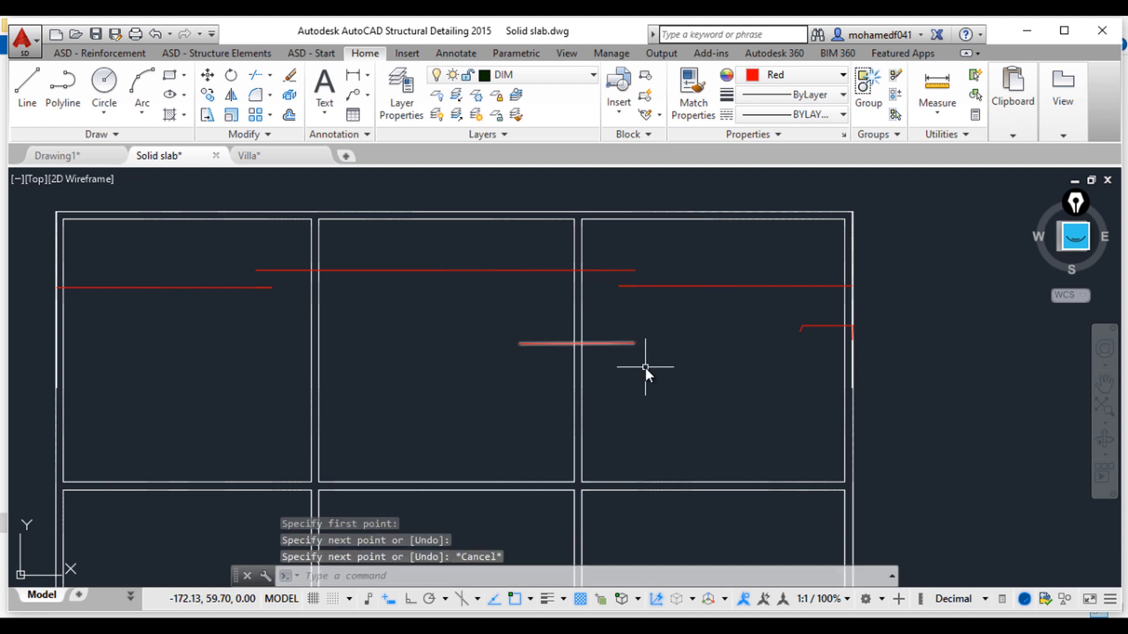
key("Escape")
key("Escape")
key("Escape")
middle_click_drag(279, 396, 453, 398)
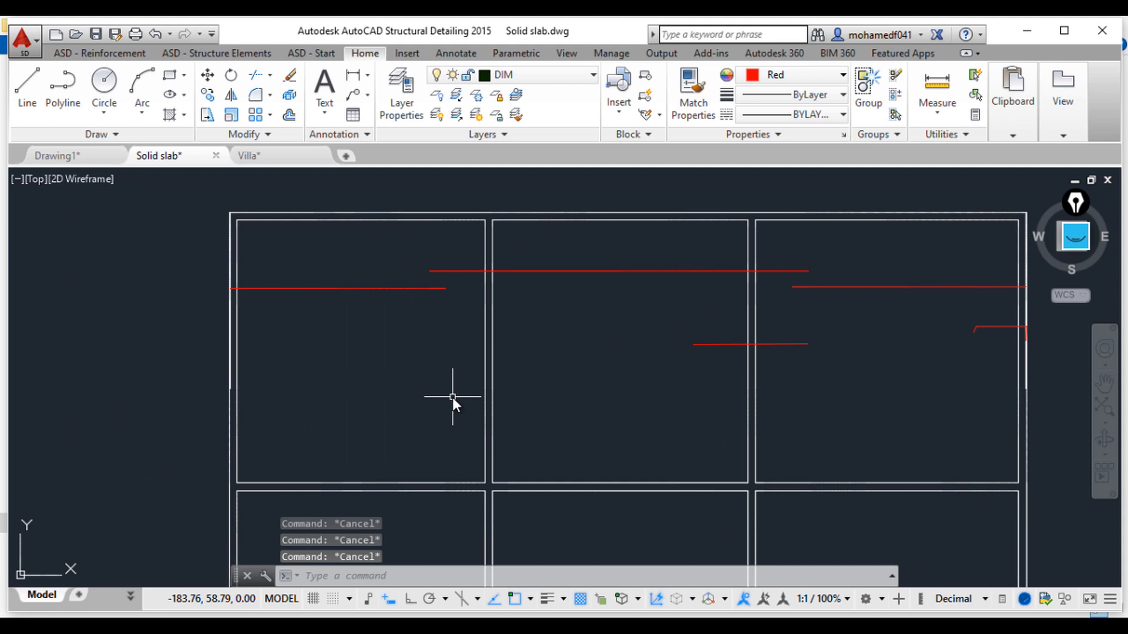
Step: Draw a straight bar about 2.15 long across the support between the upper-left and upper-middle panels
key("l")
key("Return")
left_click(456, 352)
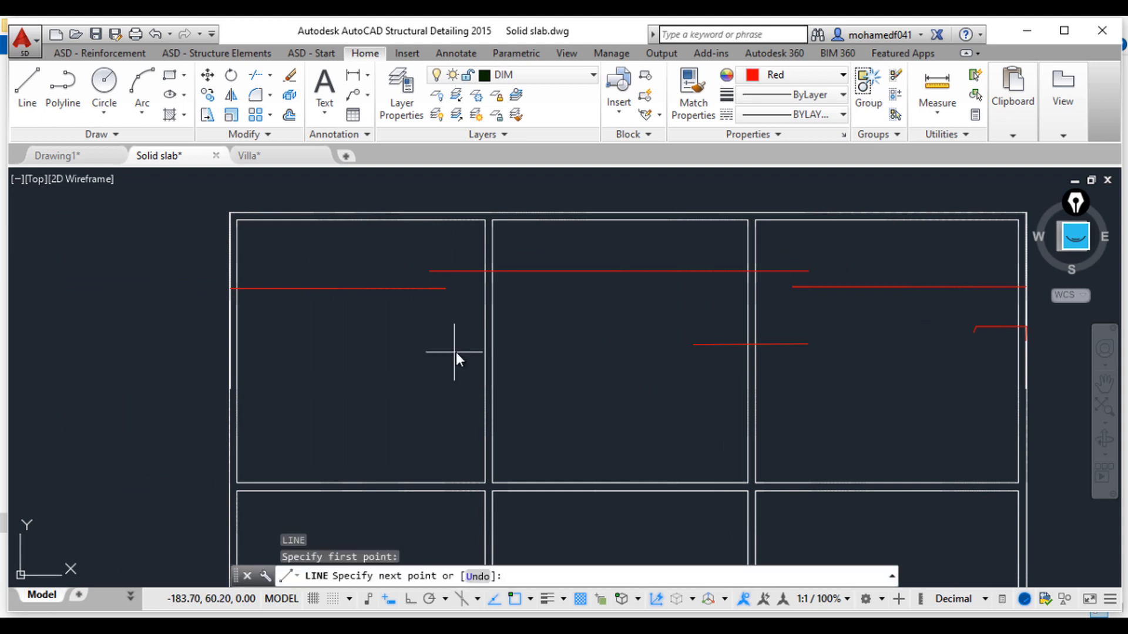
left_click(527, 352)
key("Escape")
key("Escape")
key("Escape")
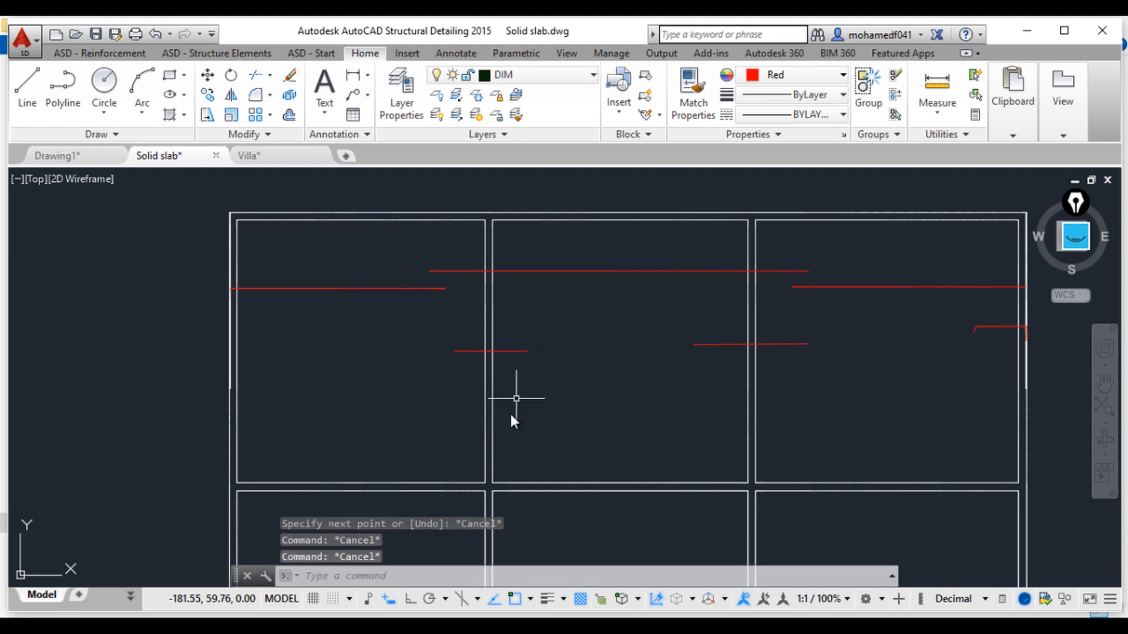
middle_click_drag(427, 399, 520, 400)
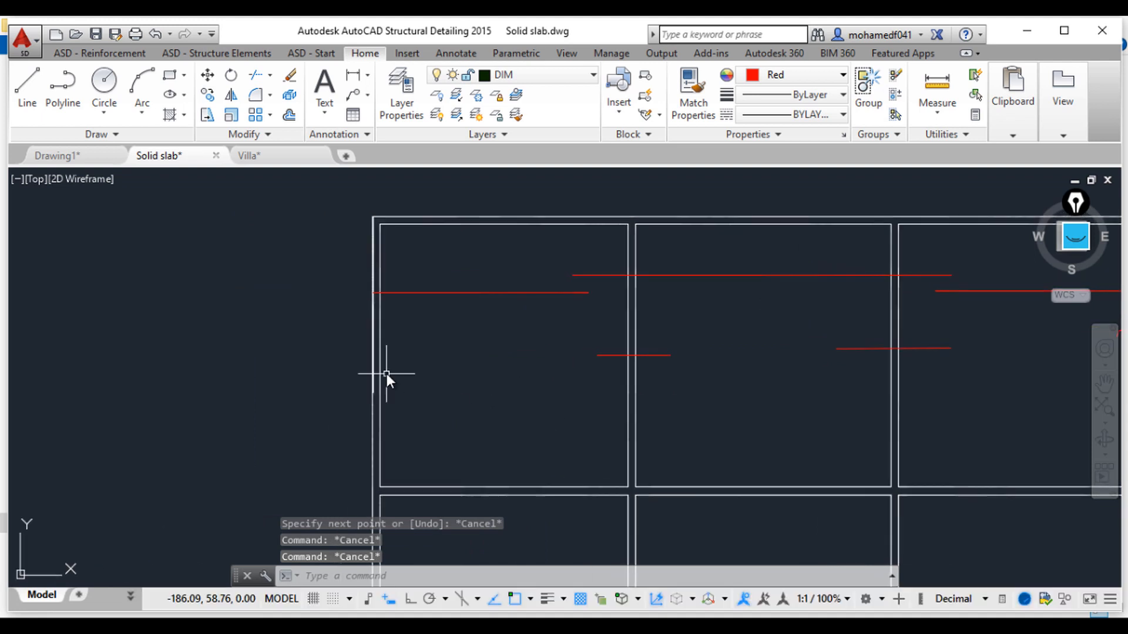
Step: Draw a short bar from the grid's left edge rightward into the upper-left panel, ending in a small bent tip
type("l")
key("Return")
scroll(381, 369, "up", 3)
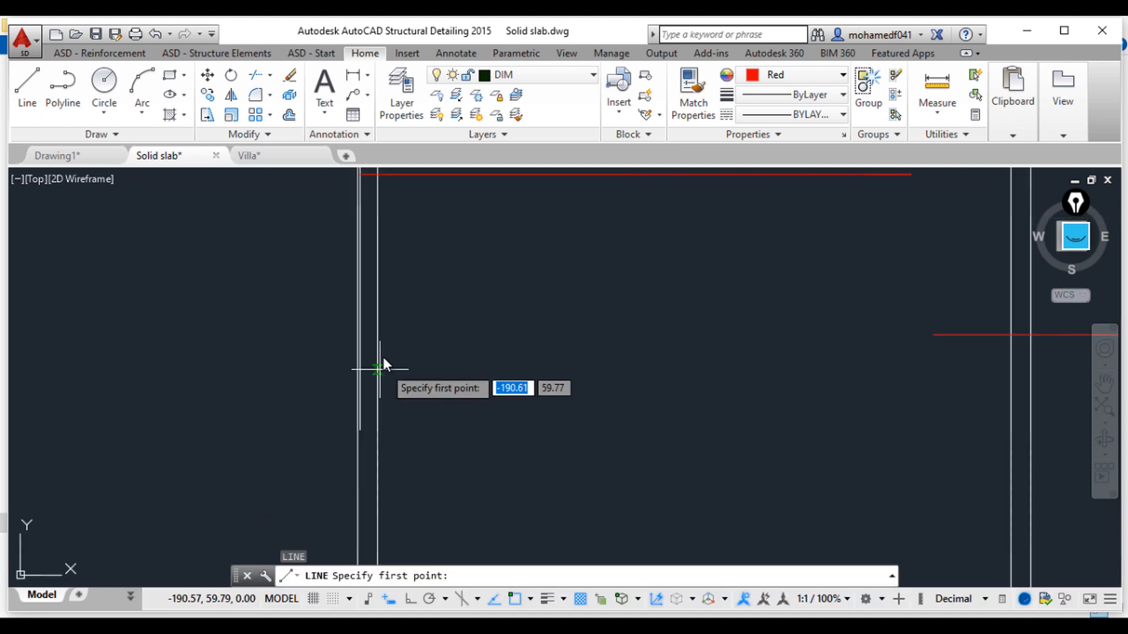
left_click(360, 326)
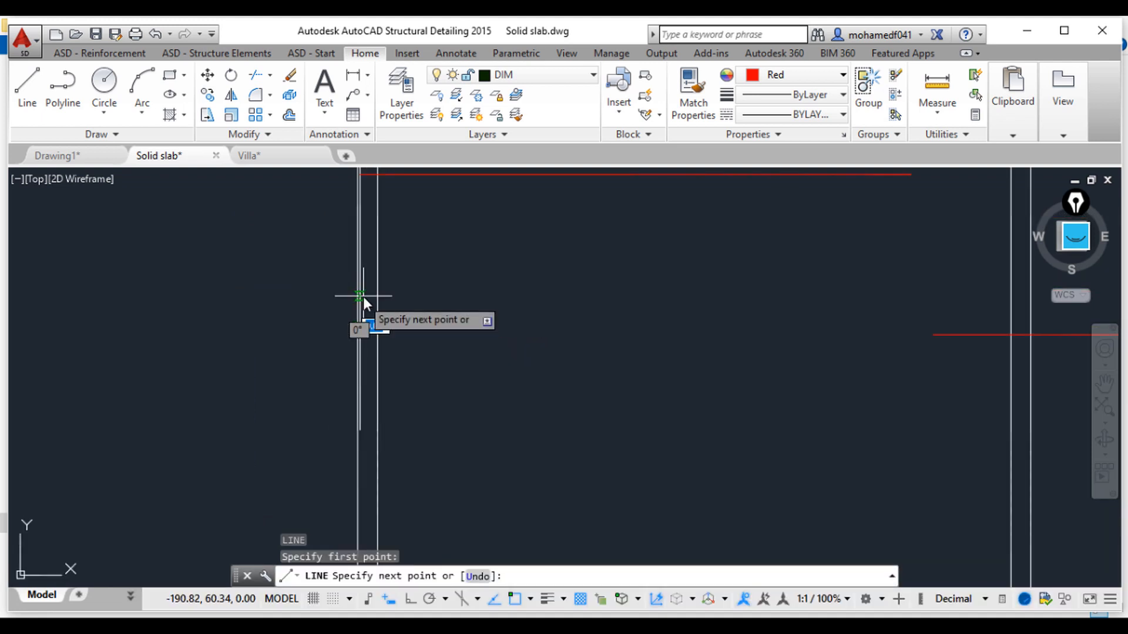
left_click(478, 295)
left_click(497, 311)
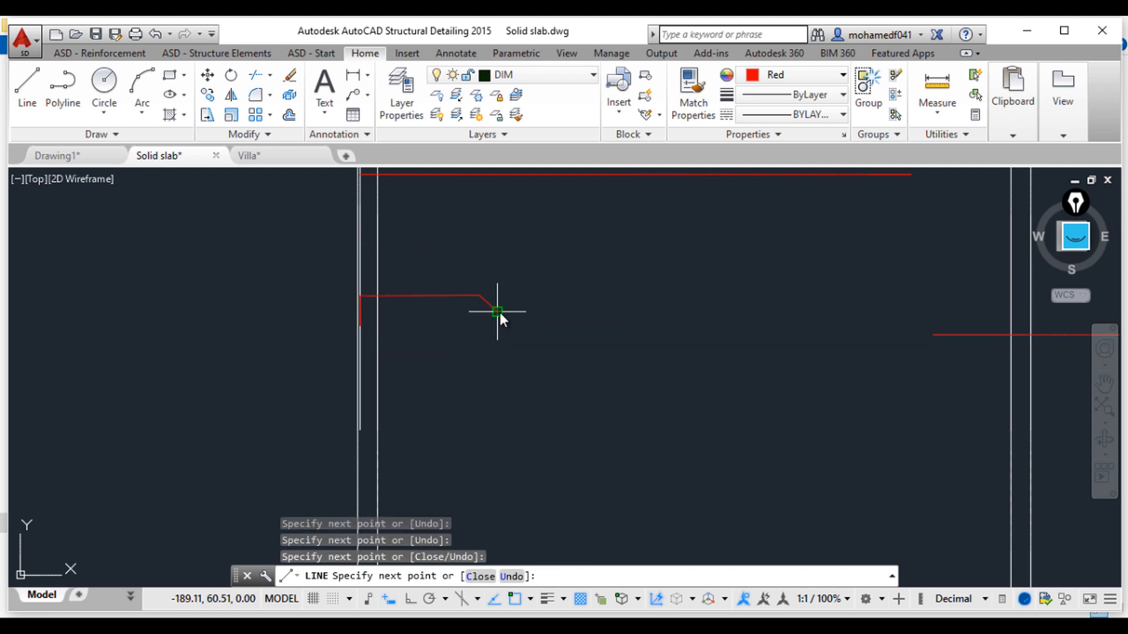
key("Escape")
key("Escape")
key("Escape")
scroll(682, 385, "down", 6)
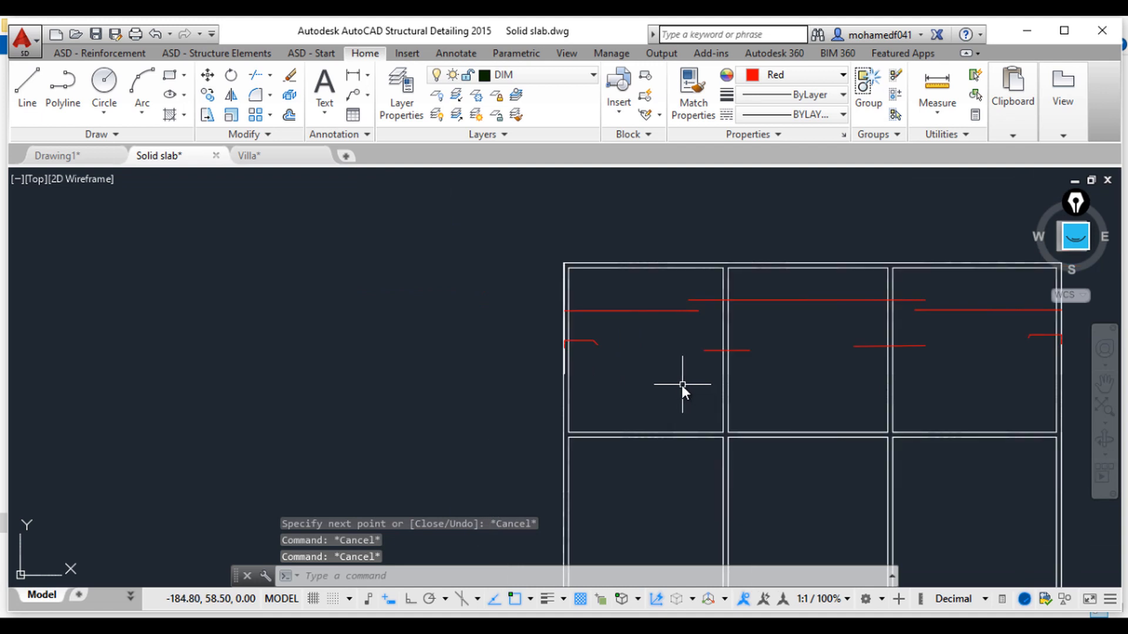
middle_click_drag(793, 357, 718, 355)
scroll(770, 361, "up", 2)
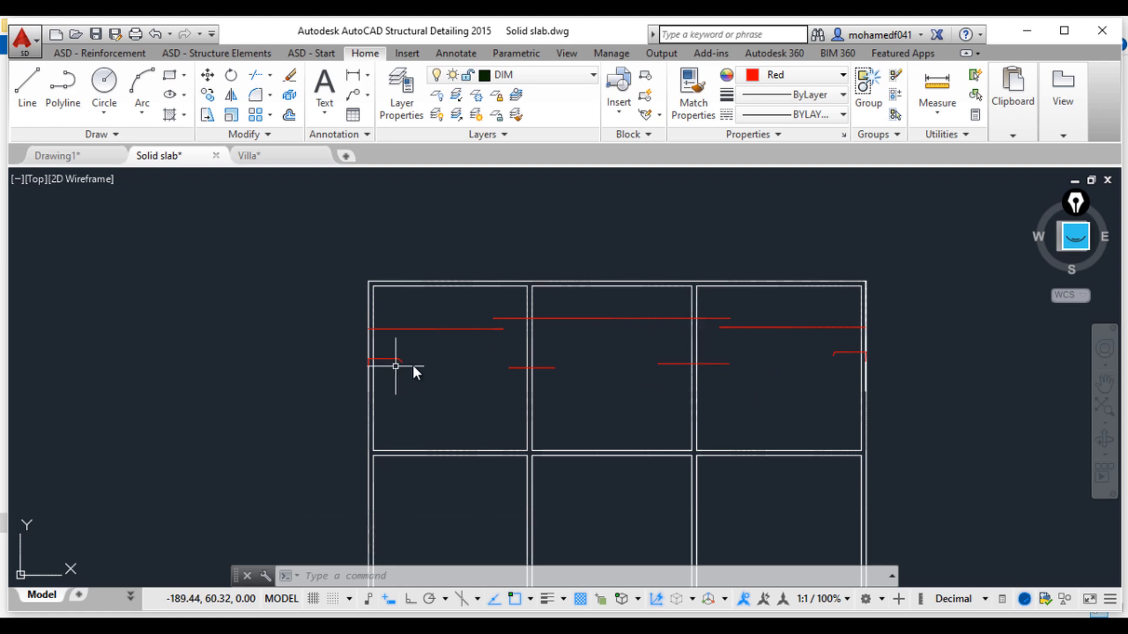
scroll(562, 366, "up", 3)
scroll(484, 386, "up", 2)
scroll(485, 382, "up", 2)
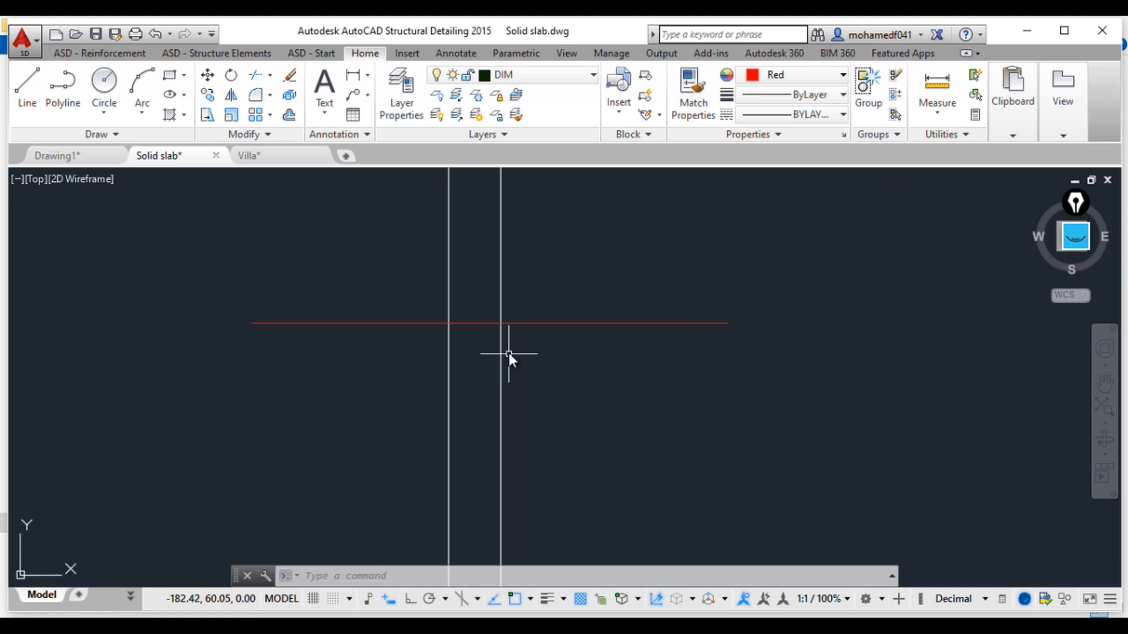
scroll(581, 376, "down", 3)
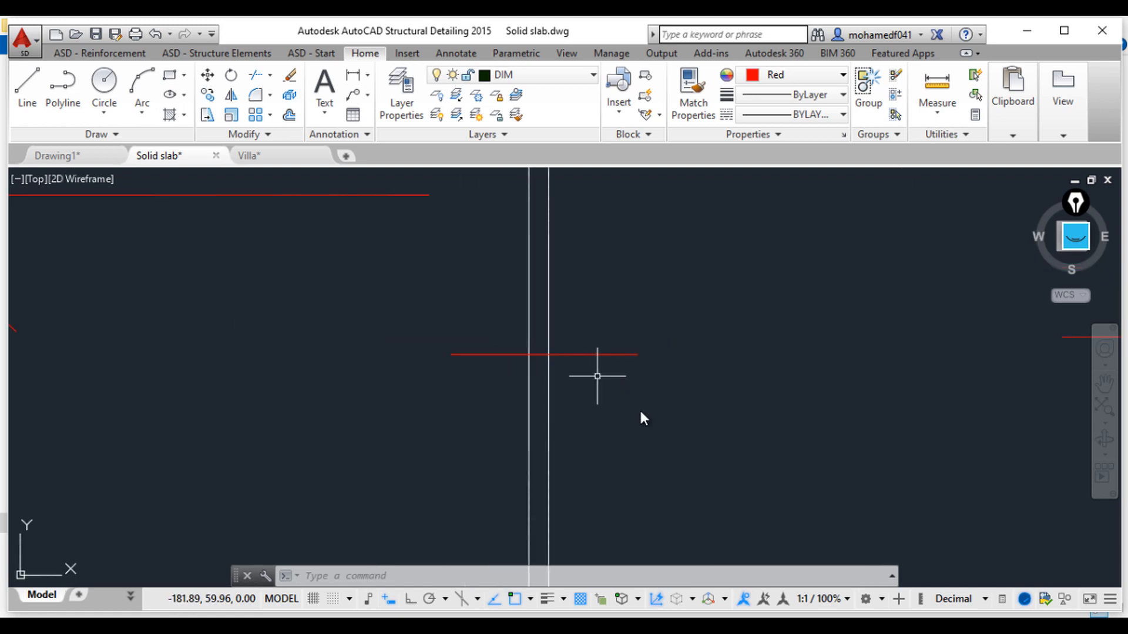
Step: Review the reinforcement bars drawn across both slab plans
mouse_move(736, 376)
middle_mouse_down()
mouse_move(685, 400)
mouse_move(584, 332)
mouse_move(529, 425)
middle_mouse_up()
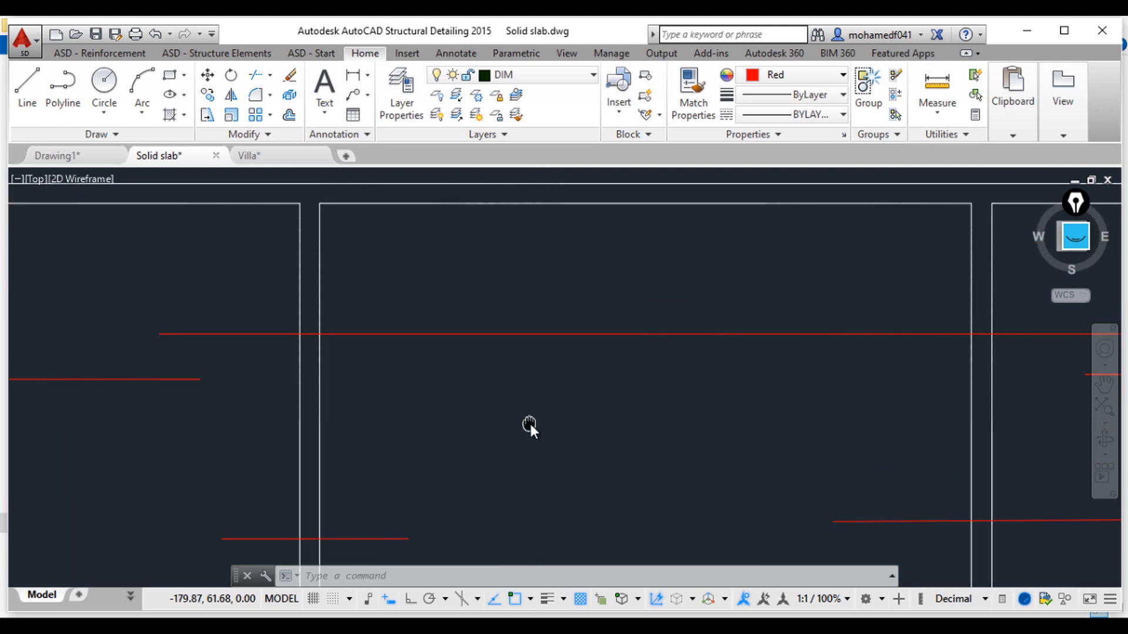
scroll(746, 393, "down", 2)
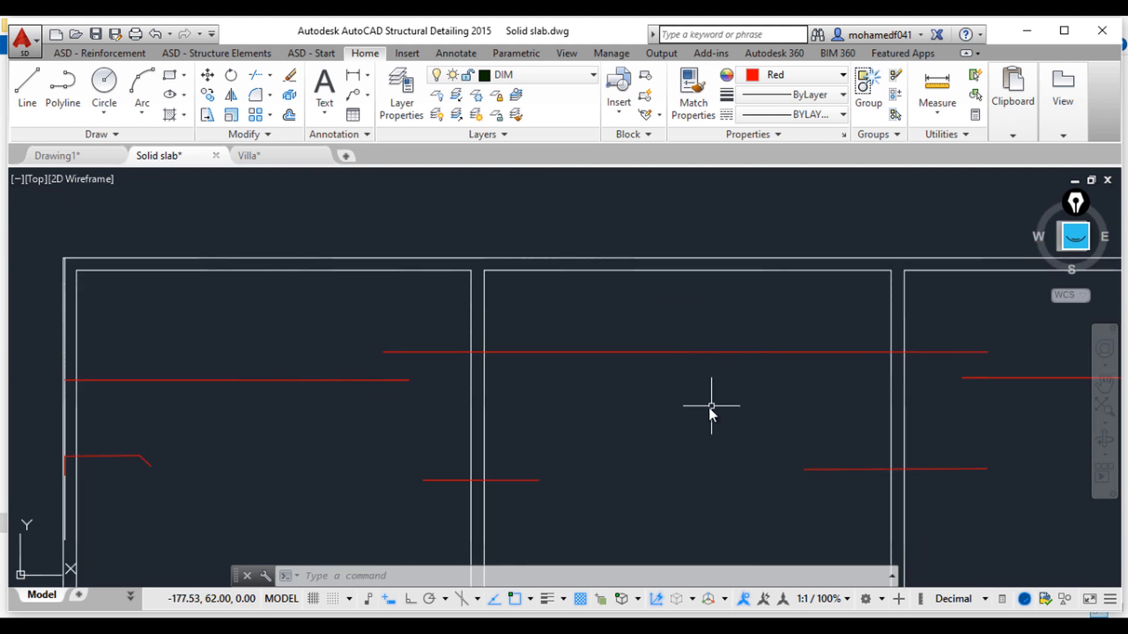
scroll(709, 408, "down", 3)
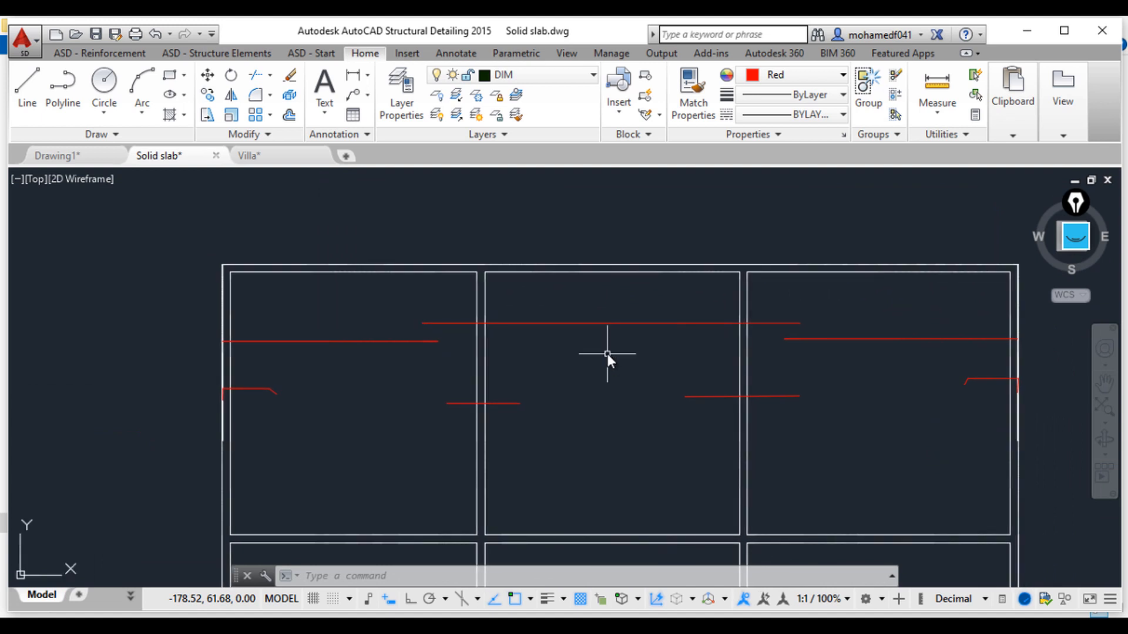
mouse_move(655, 406)
middle_mouse_down()
mouse_move(639, 418)
mouse_move(613, 389)
middle_mouse_up()
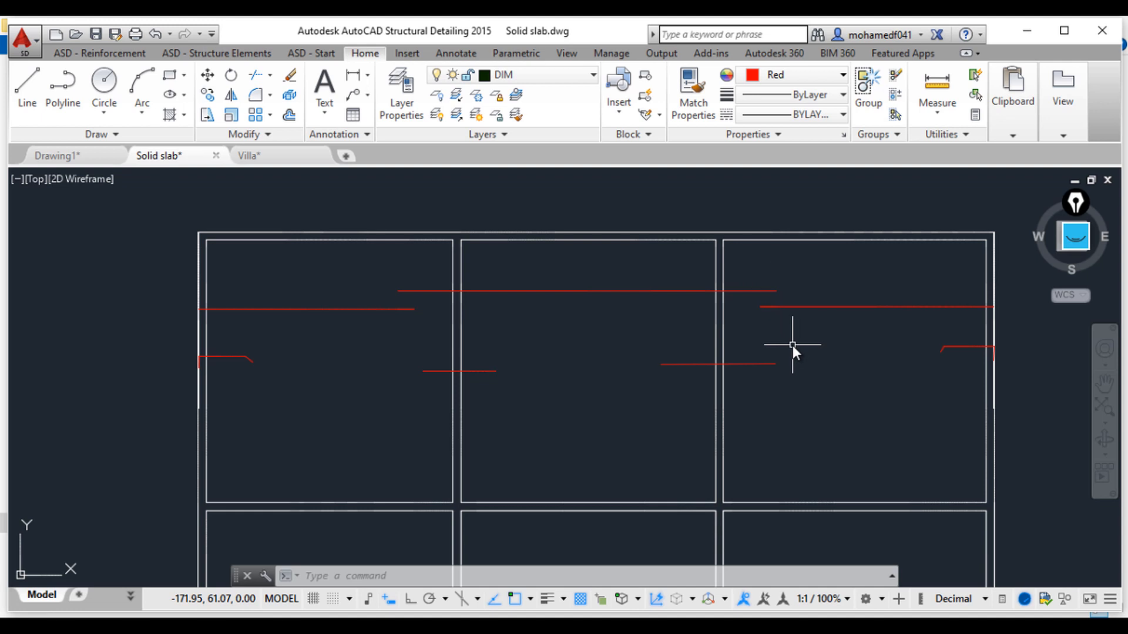
scroll(764, 346, "down", 8)
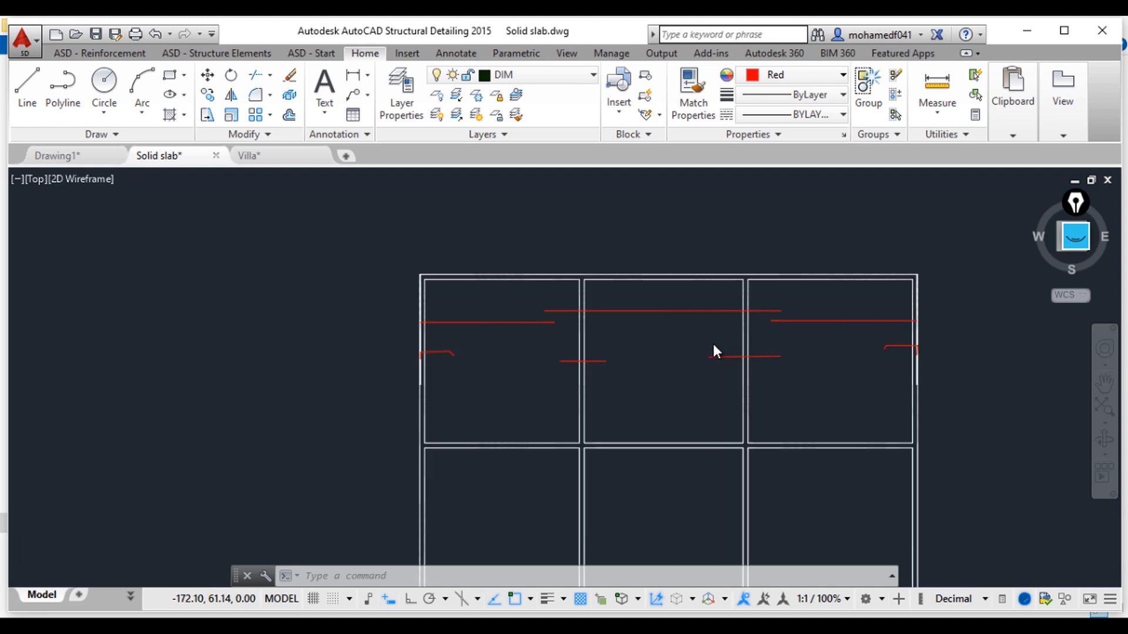
middle_click_drag(563, 403, 721, 377)
scroll(629, 360, "up", 4)
middle_click_drag(535, 339, 707, 309)
middle_click_drag(695, 377, 712, 384)
scroll(629, 349, "up", 4)
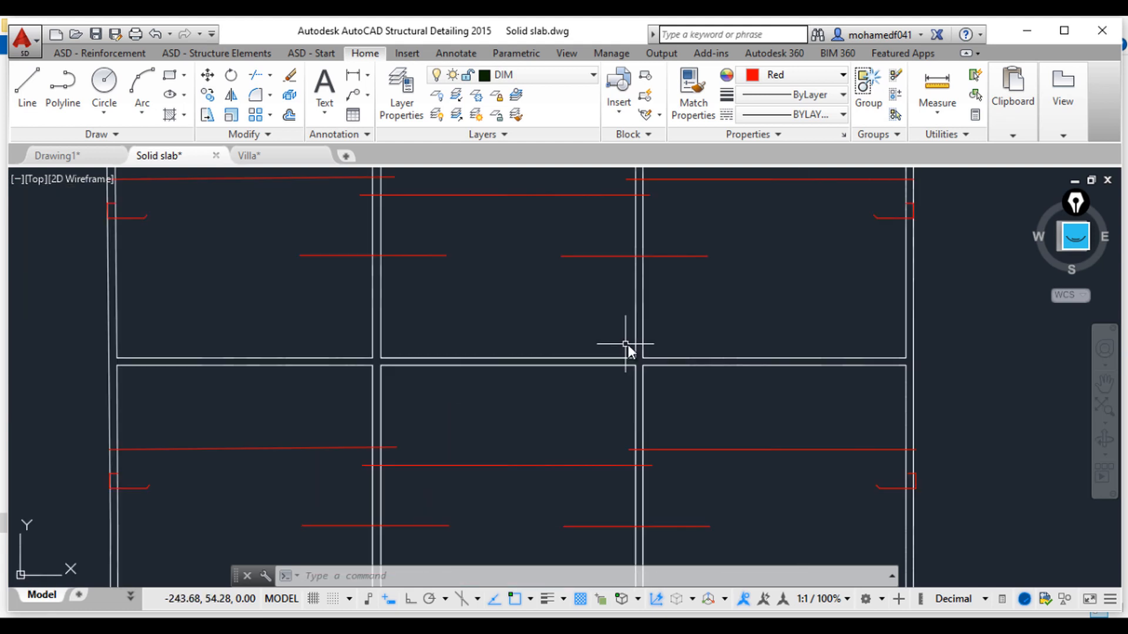
mouse_move(627, 347)
middle_mouse_down()
mouse_move(632, 416)
mouse_move(581, 436)
middle_mouse_up()
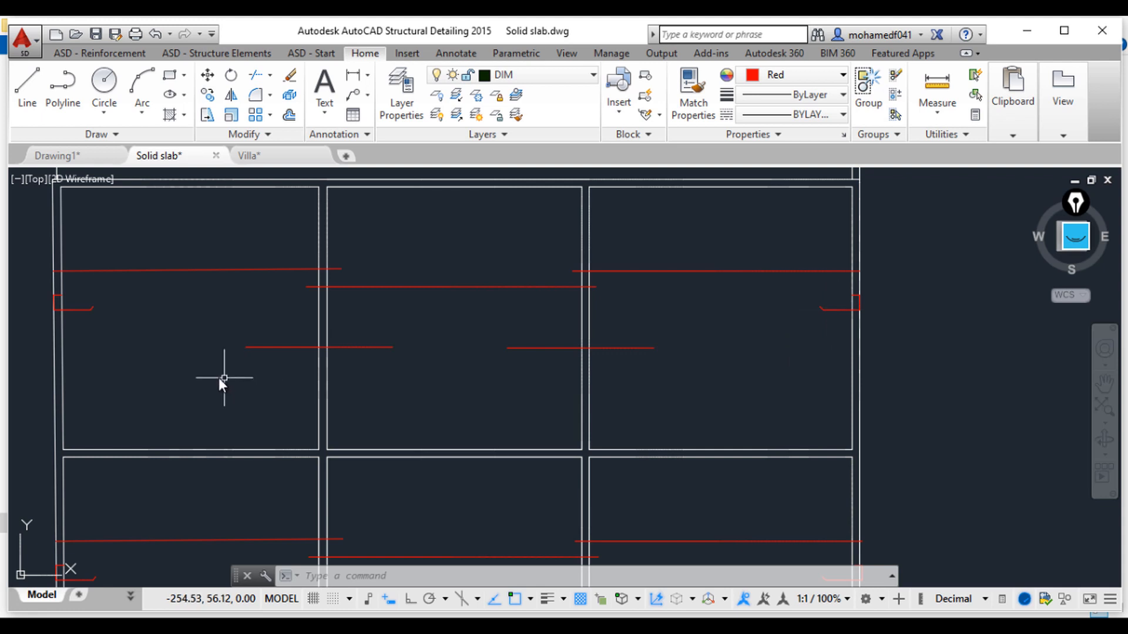
scroll(218, 378, "down", 6)
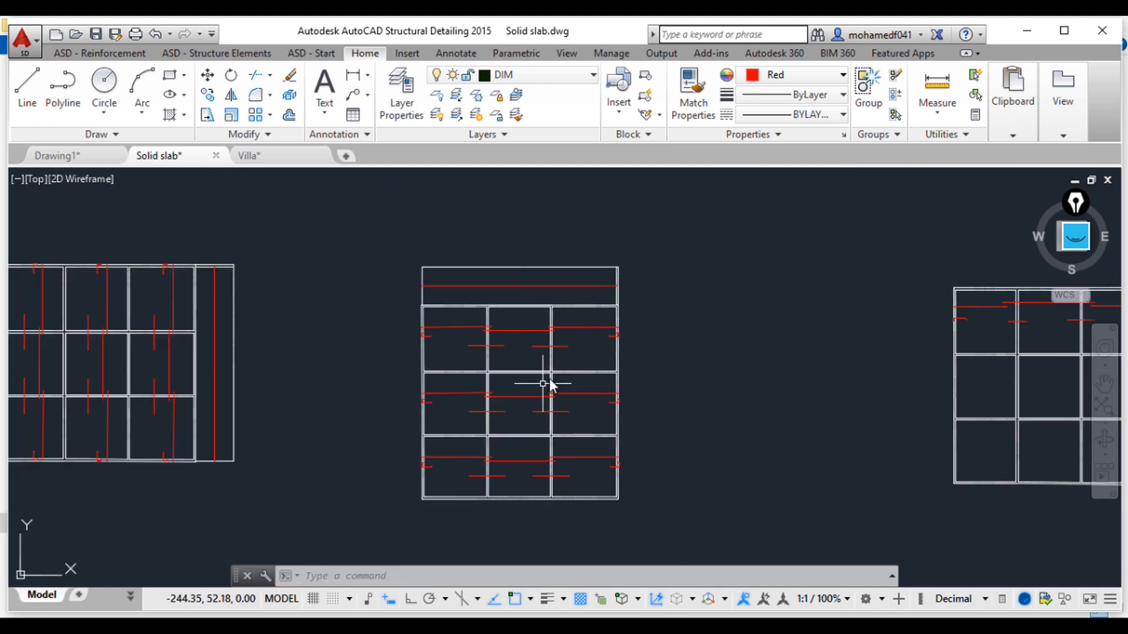
scroll(584, 361, "up", 2)
scroll(582, 363, "down", 2)
mouse_move(581, 363)
middle_mouse_down()
mouse_move(827, 366)
mouse_move(772, 382)
middle_mouse_up()
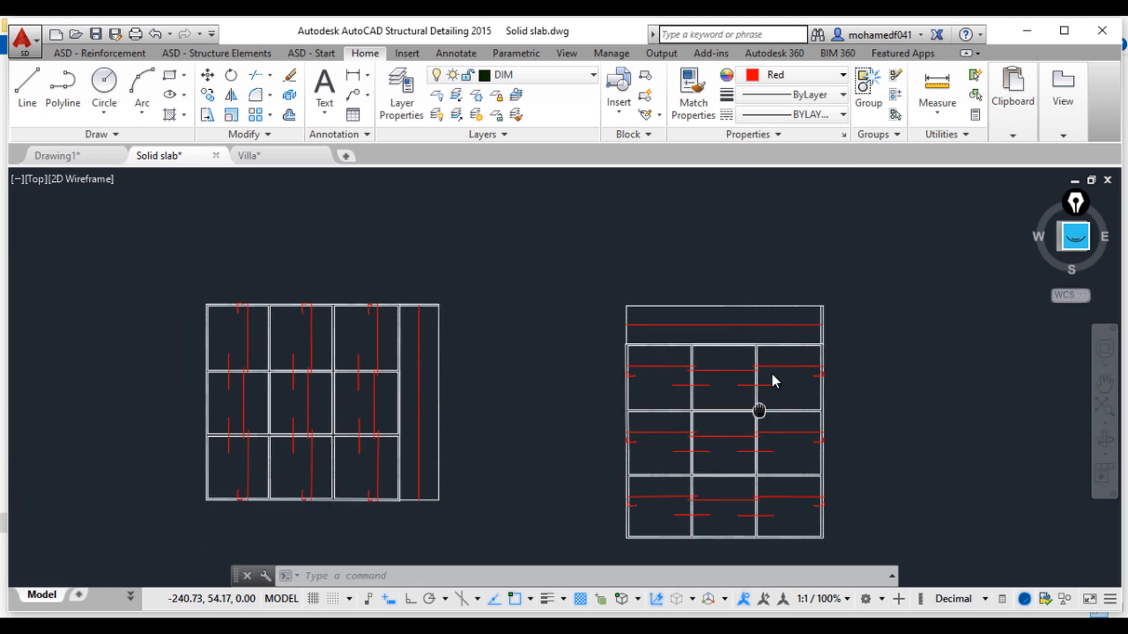
scroll(787, 317, "up", 4)
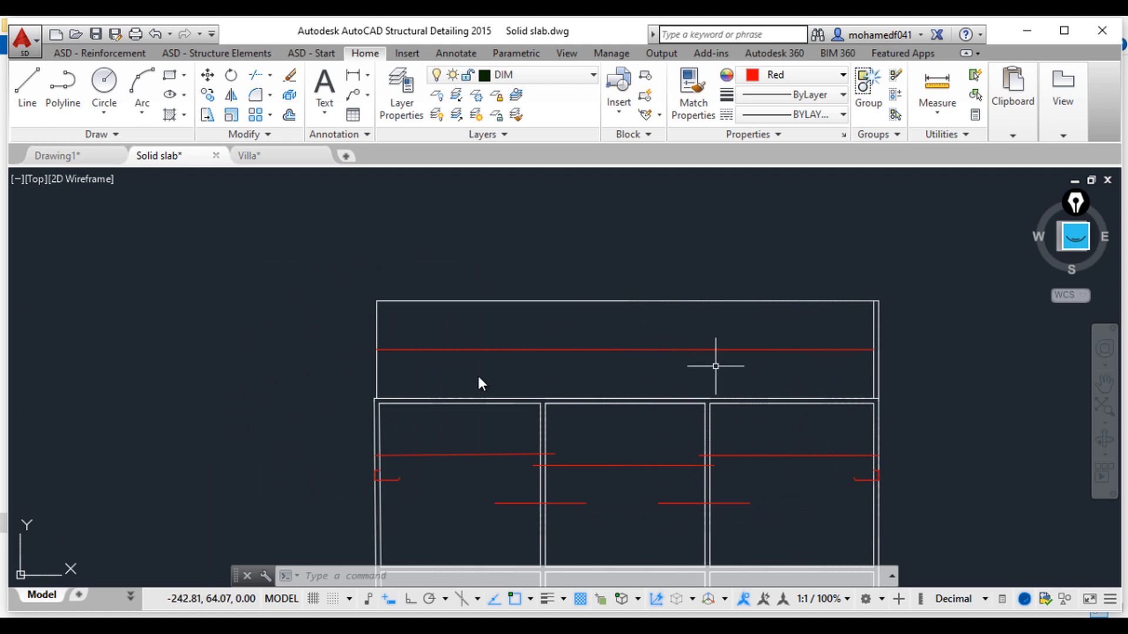
scroll(411, 376, "down", 4)
mouse_move(409, 376)
middle_mouse_down()
mouse_move(601, 284)
mouse_move(795, 302)
middle_mouse_up()
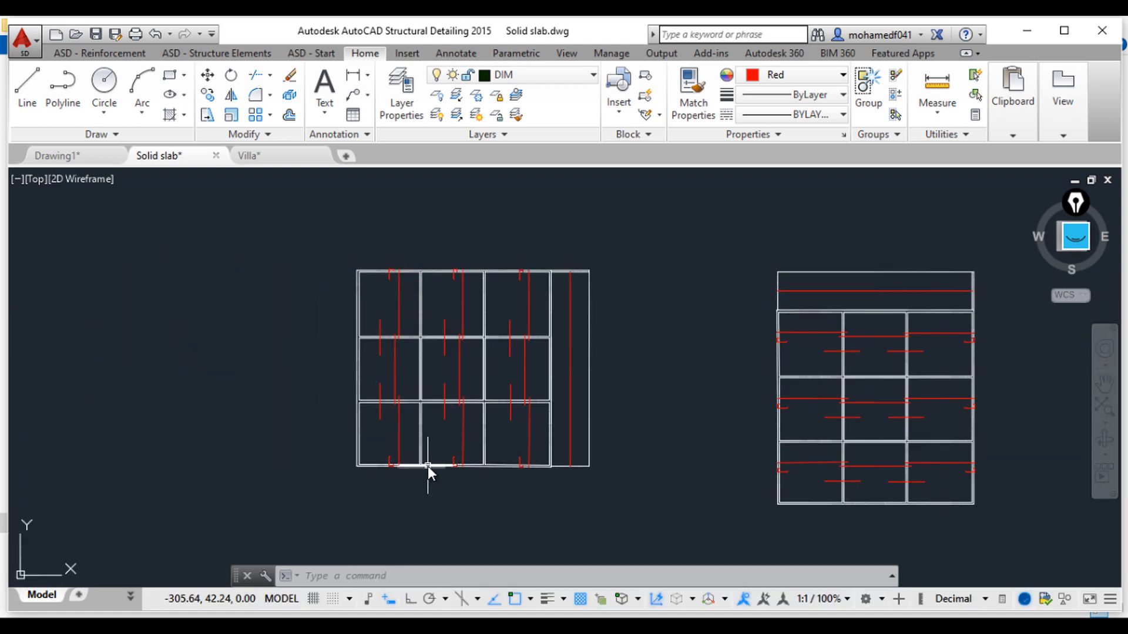
scroll(427, 466, "down", 2)
scroll(463, 438, "up", 5)
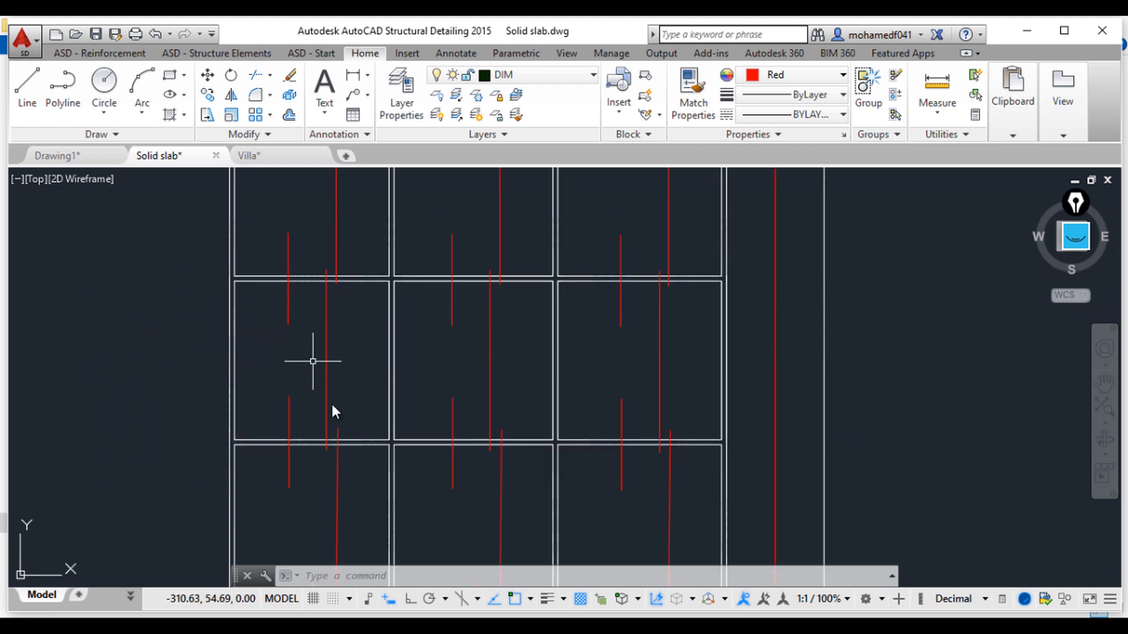
scroll(707, 428, "down", 2)
middle_click_drag(707, 428, 278, 402)
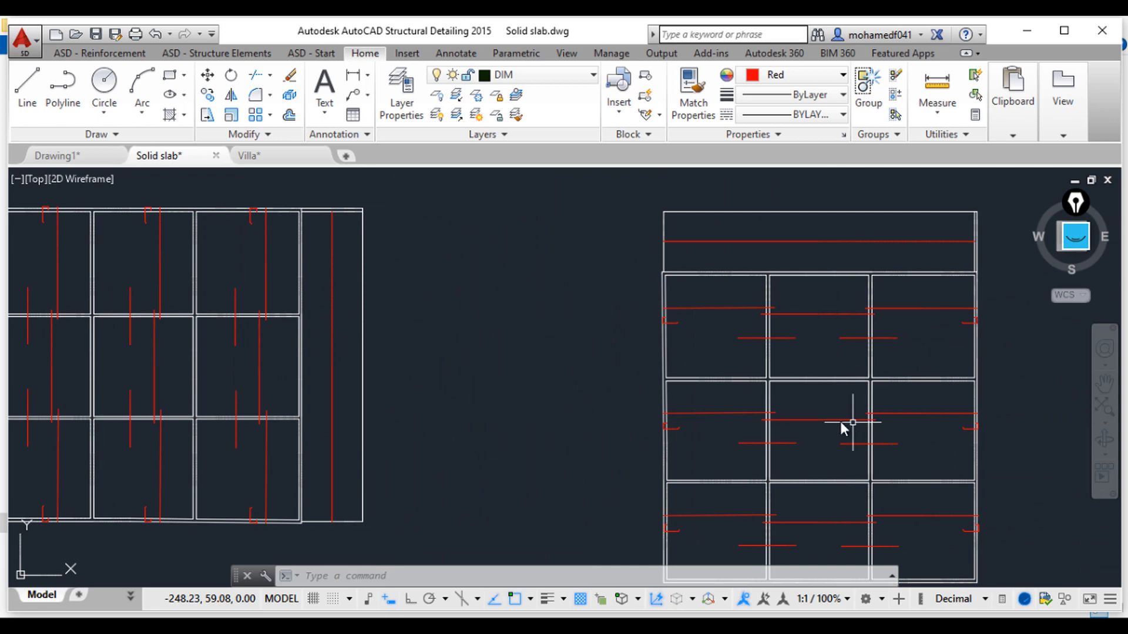
middle_click_drag(812, 456, 758, 422)
scroll(758, 426, "up", 6)
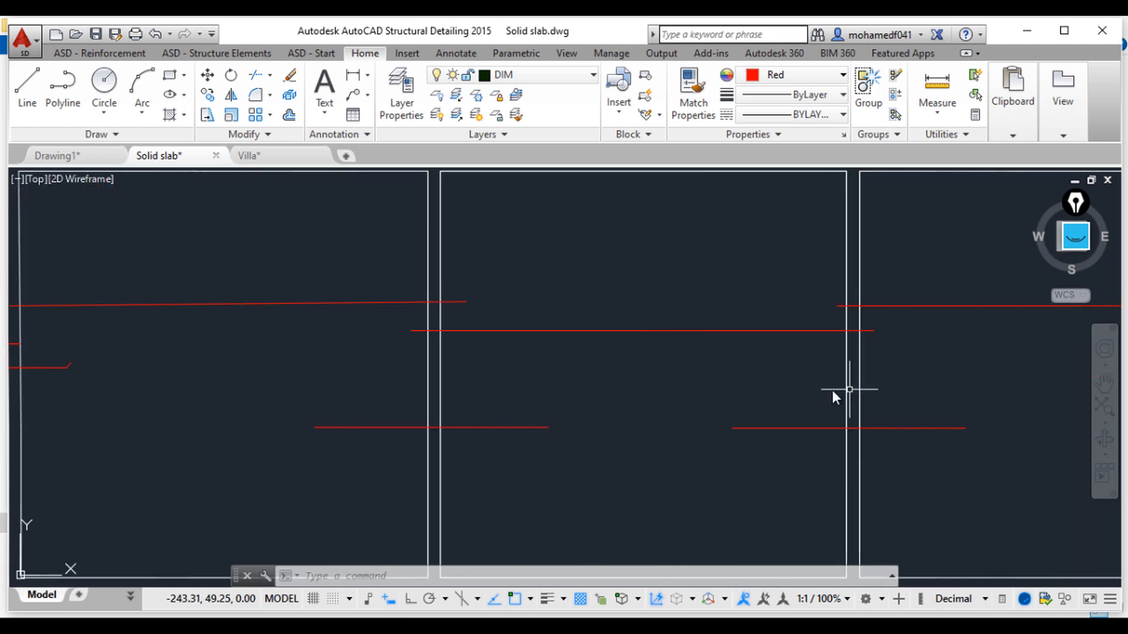
scroll(629, 403, "down", 6)
middle_click_drag(445, 404, 808, 379)
middle_click_drag(583, 298, 617, 427)
scroll(606, 373, "up", 2)
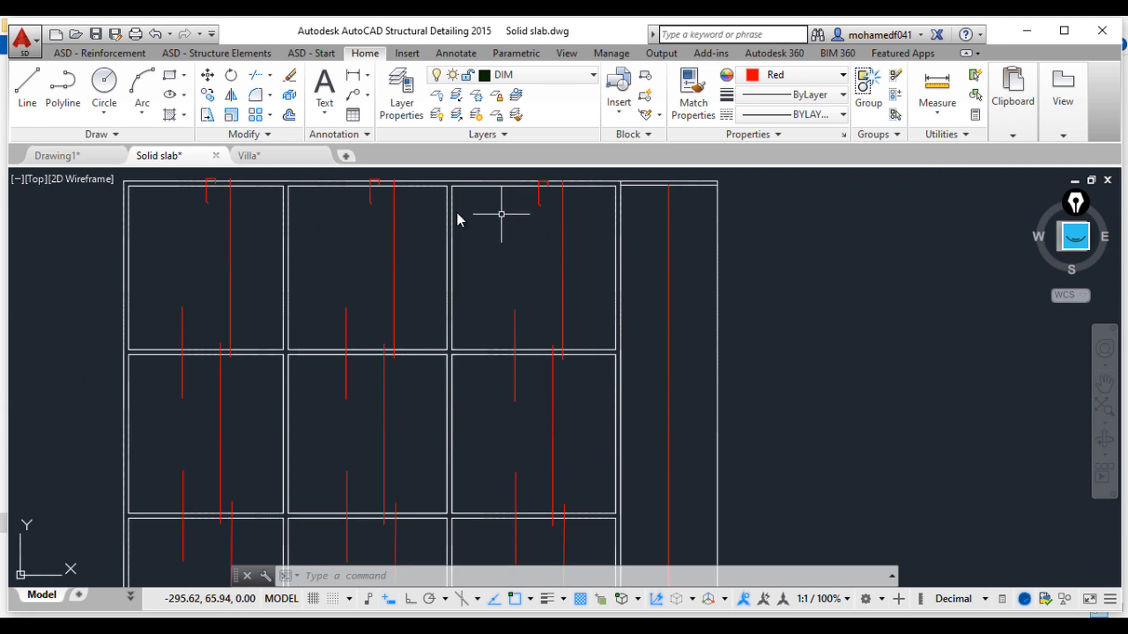
mouse_move(389, 378)
middle_mouse_down()
mouse_move(448, 336)
mouse_move(345, 340)
middle_mouse_up()
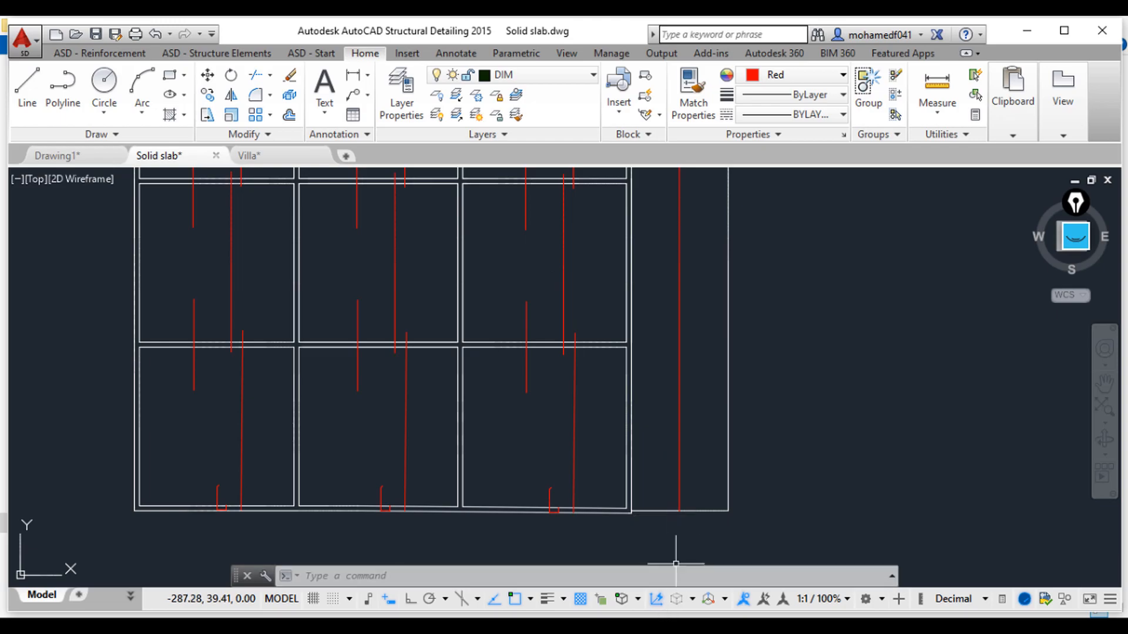
Step: Switch to the detailing PDF and study the end-span and interior-span slab bar details
key("alt+Tab")
scroll(592, 278, "down", 2)
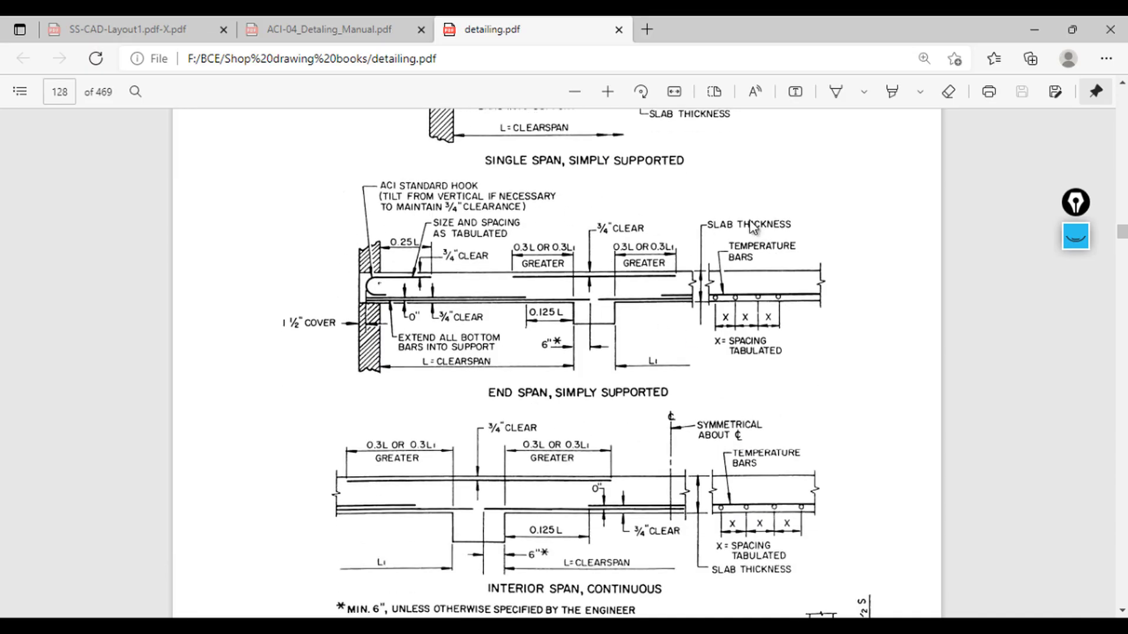
scroll(493, 319, "up", 10)
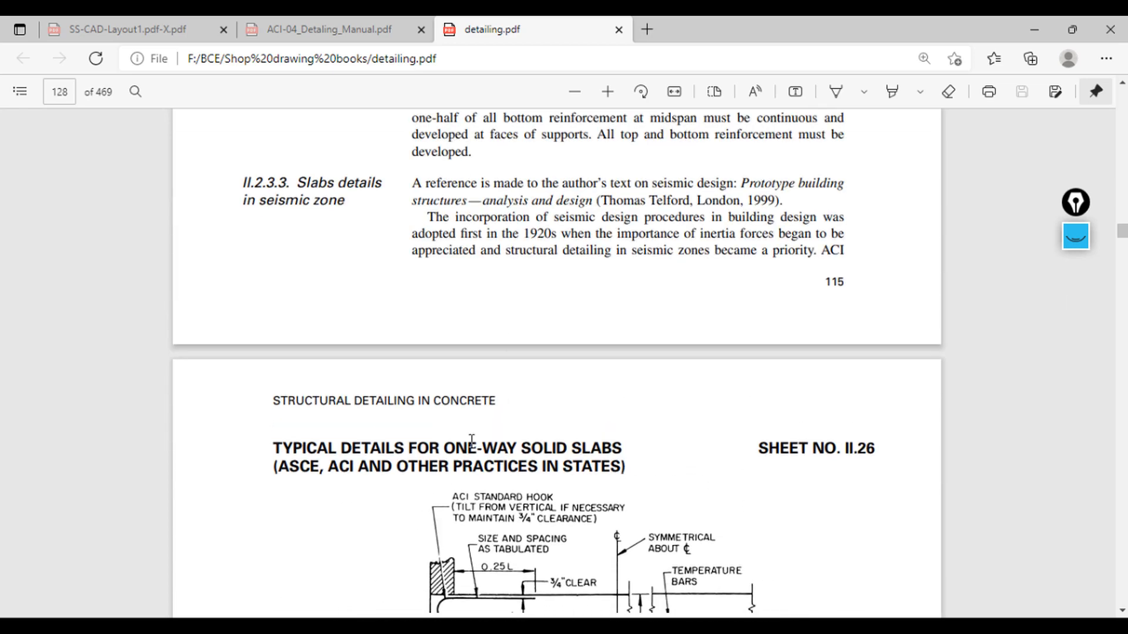
scroll(527, 379, "down", 2)
left_click_drag(555, 374, 629, 379)
left_click(678, 397)
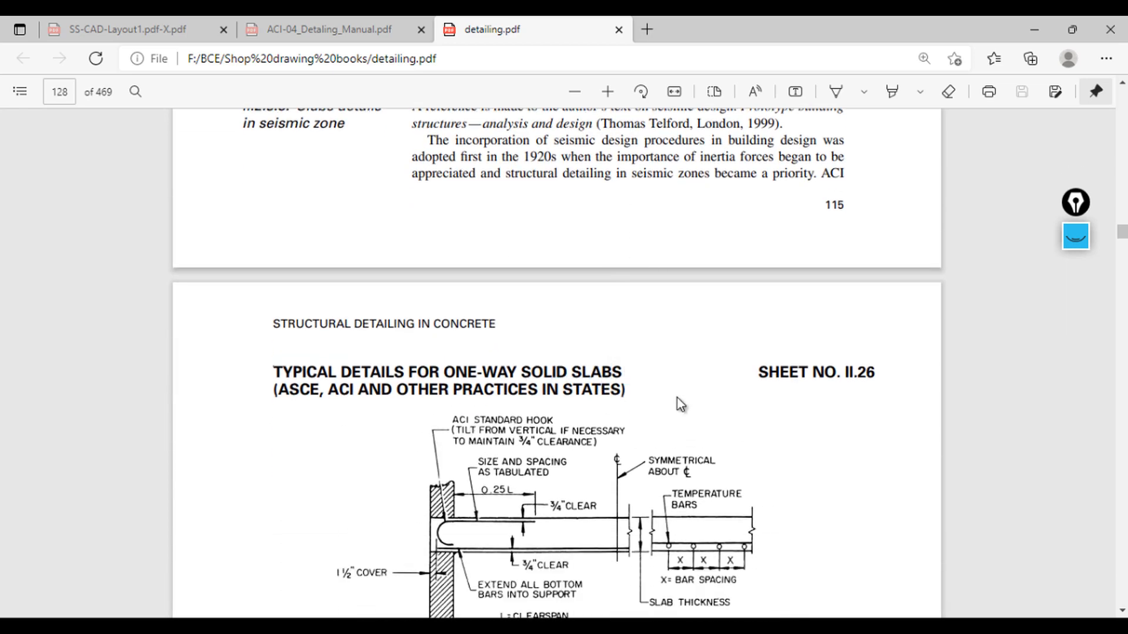
scroll(705, 423, "down", 10)
scroll(713, 427, "down", 2)
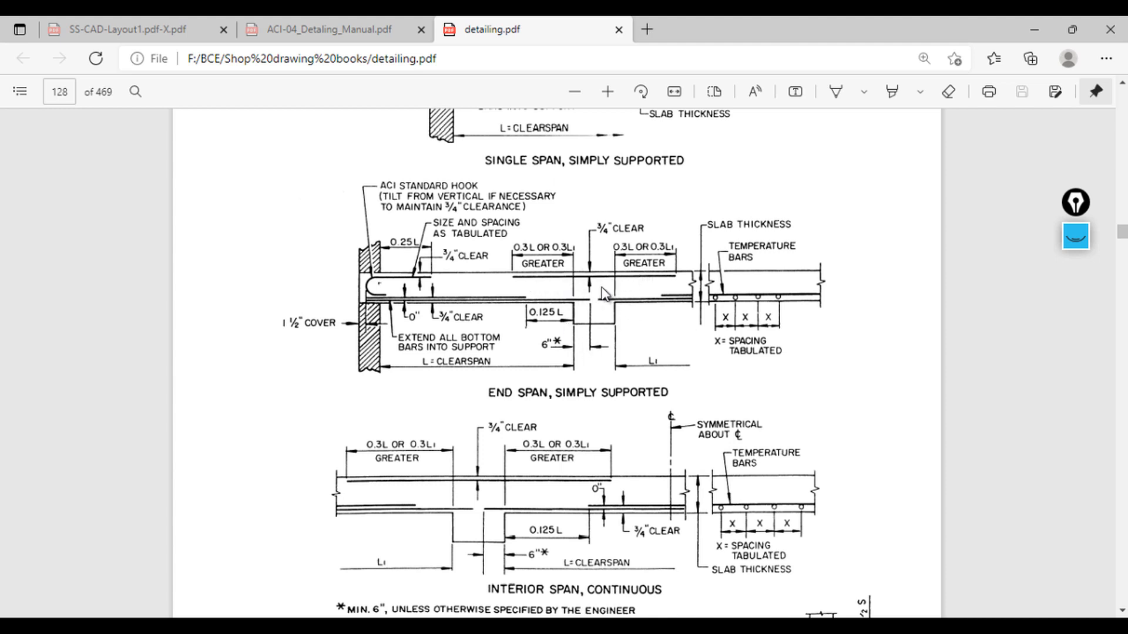
scroll(561, 274, "up", 2)
scroll(547, 267, "down", 2)
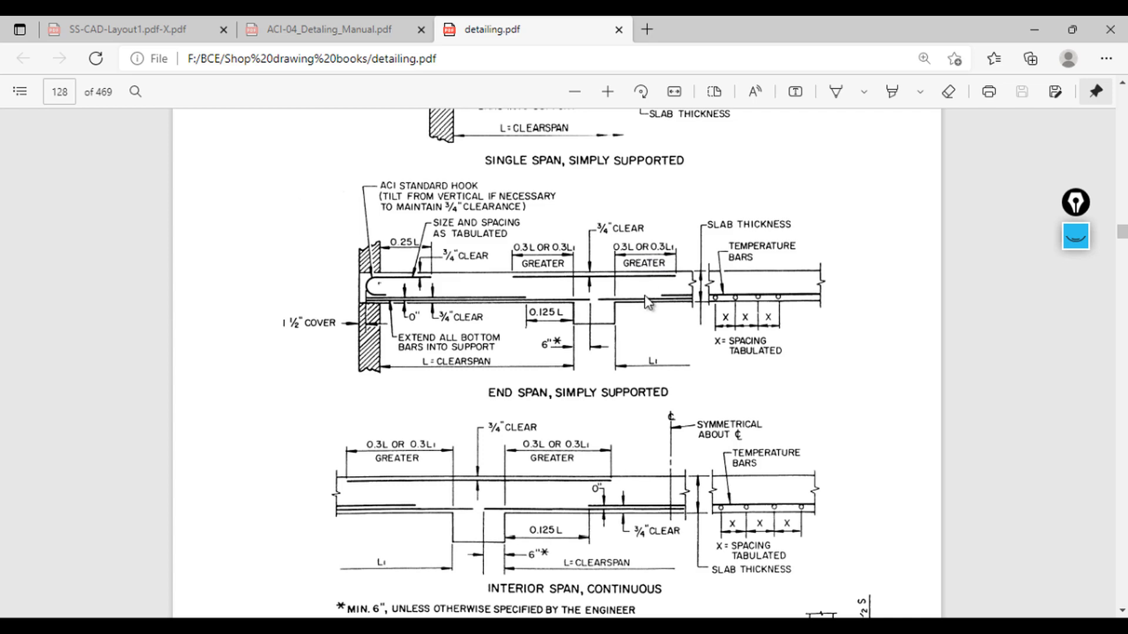
Step: Return to the slab drawing and inspect the short bar in the upper-middle panel
mouse_move(726, 580)
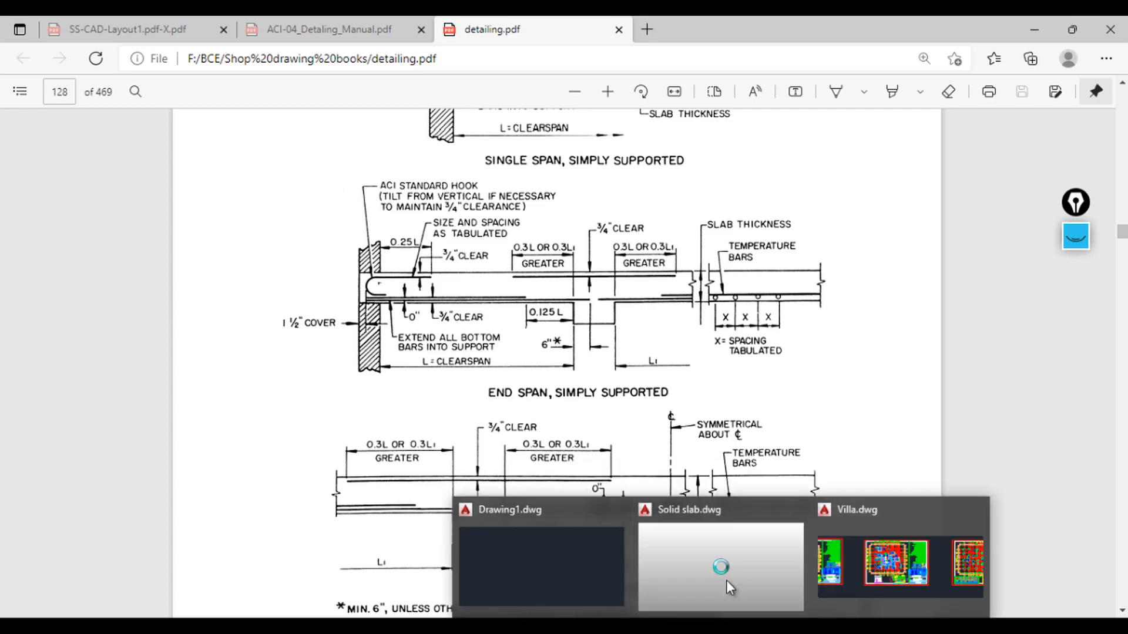
left_click(727, 559)
scroll(625, 355, "down", 2)
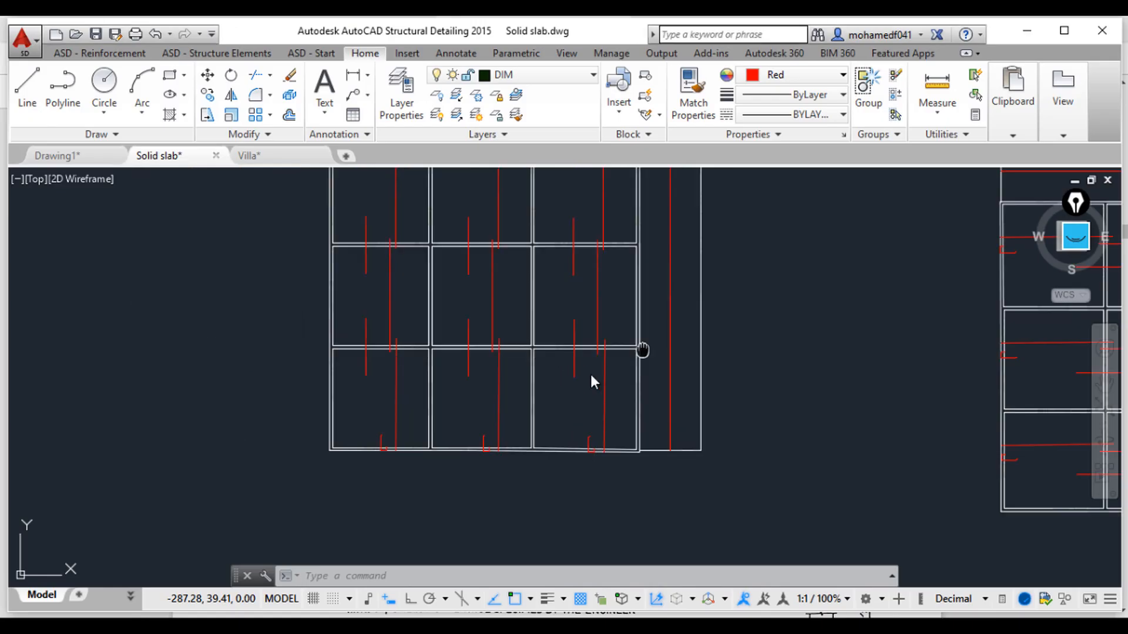
middle_click_drag(591, 382, 347, 410)
scroll(734, 360, "up", 2)
scroll(594, 319, "up", 4)
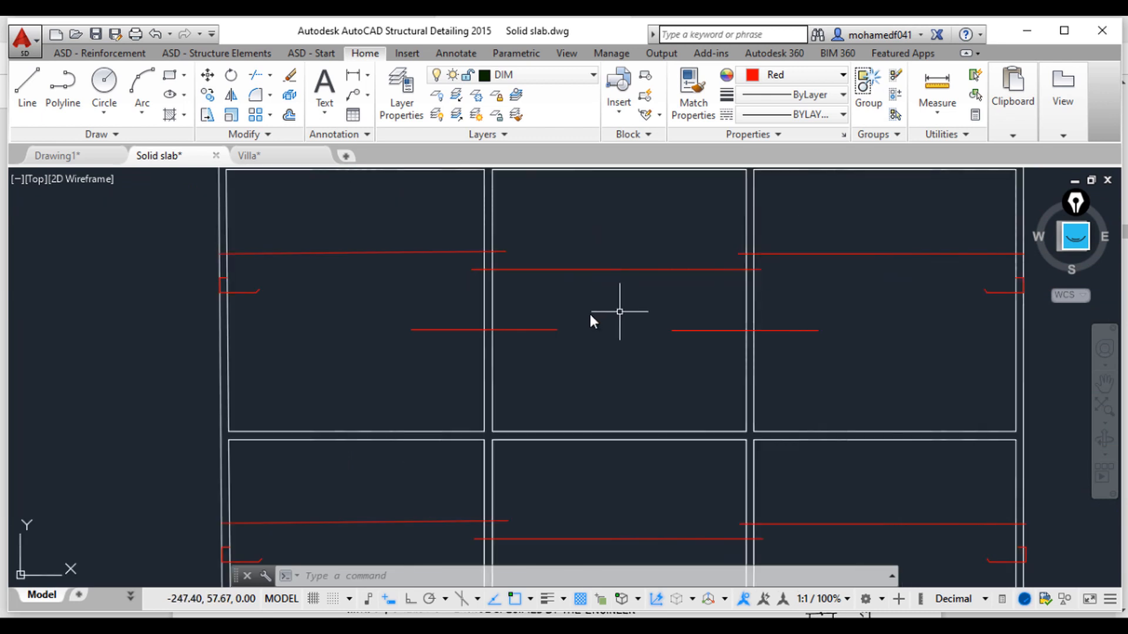
left_click(549, 326)
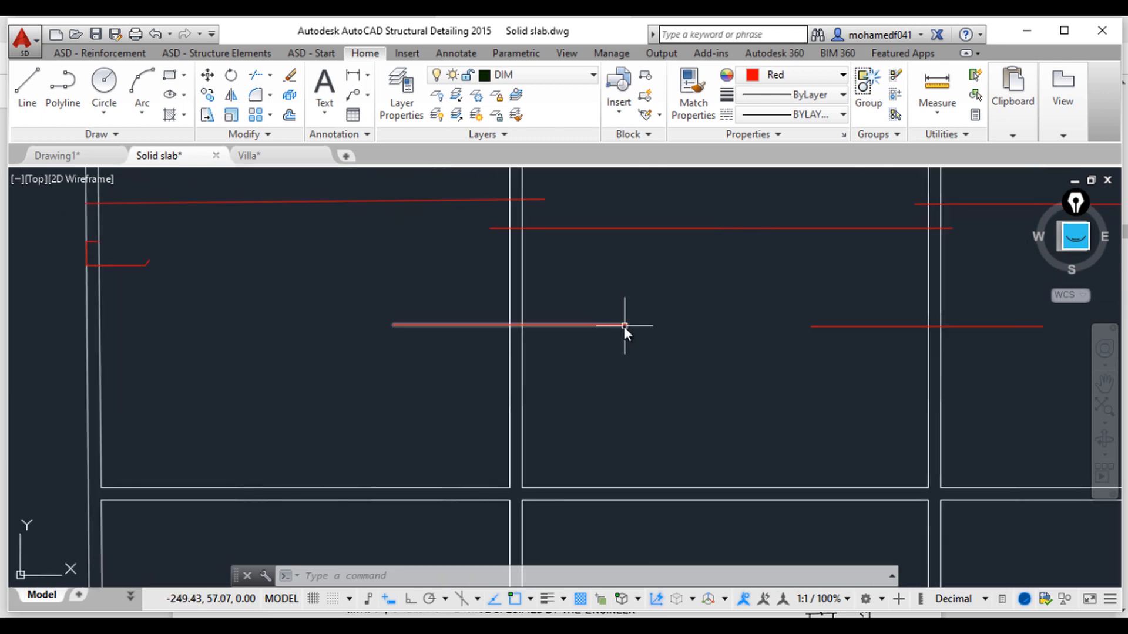
key("Escape")
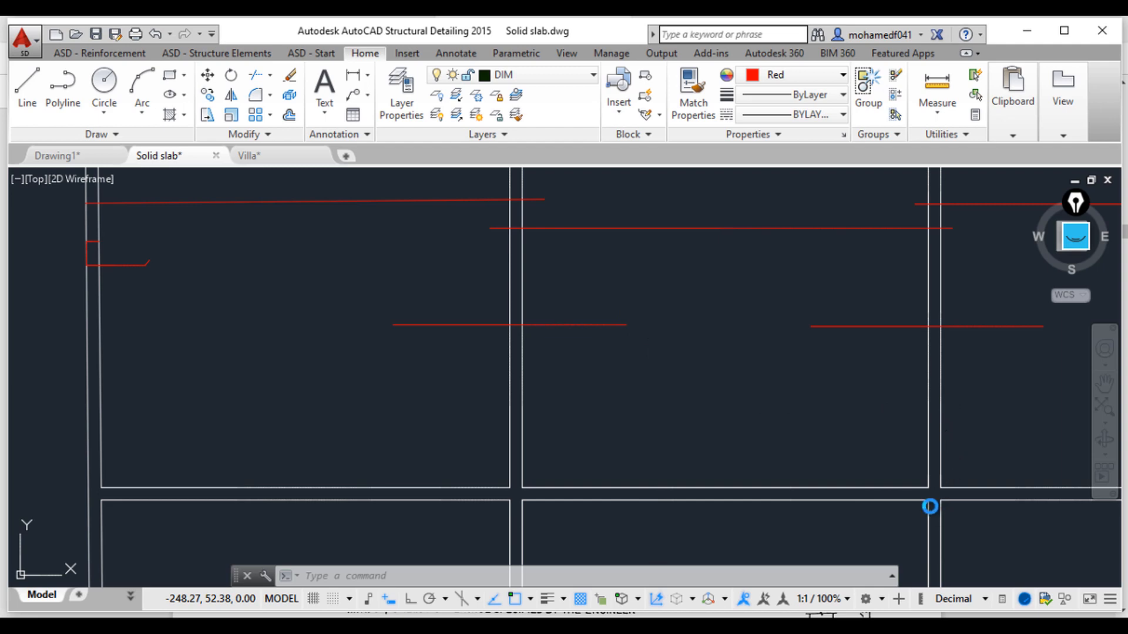
Step: Open the calculator, compute 0.3 × 5, and close it
left_click(871, 513)
left_click(896, 509)
left_click(947, 477)
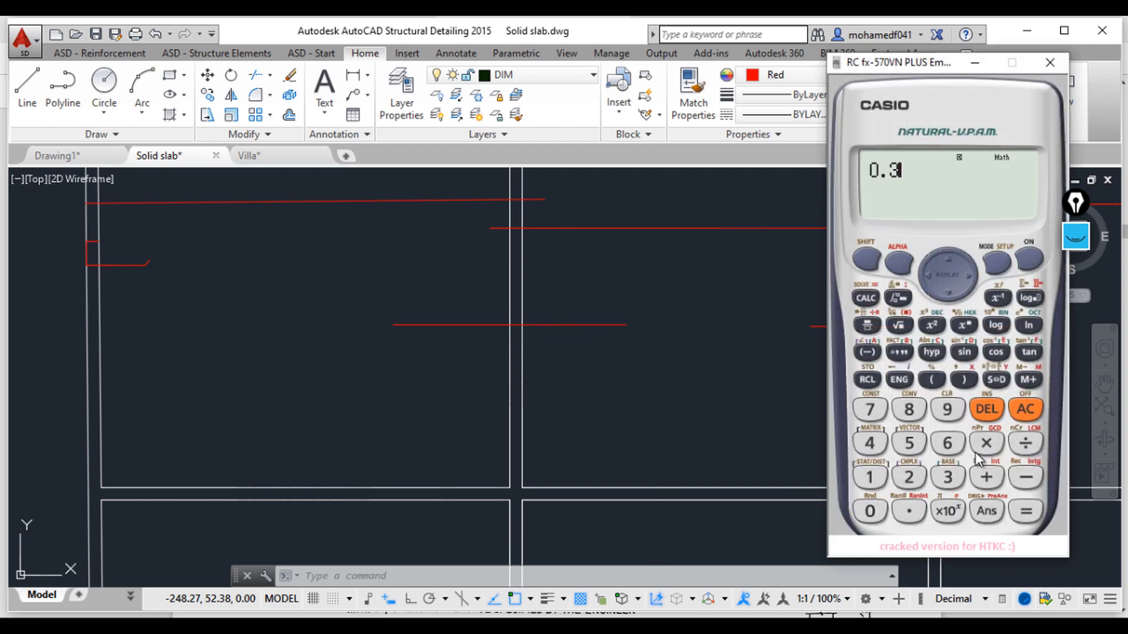
left_click(986, 444)
left_click(909, 443)
left_click(1026, 512)
left_click(973, 66)
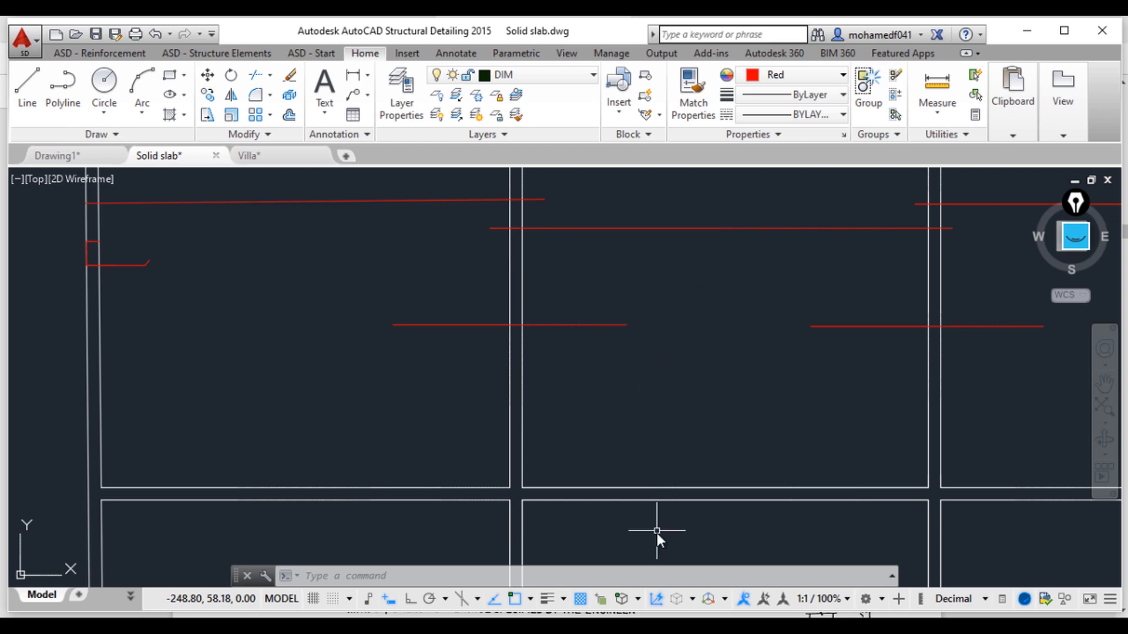
Step: Switch back to the detailing PDF and examine the interior-span bar extension lengths
mouse_move(655, 628)
left_click(655, 567)
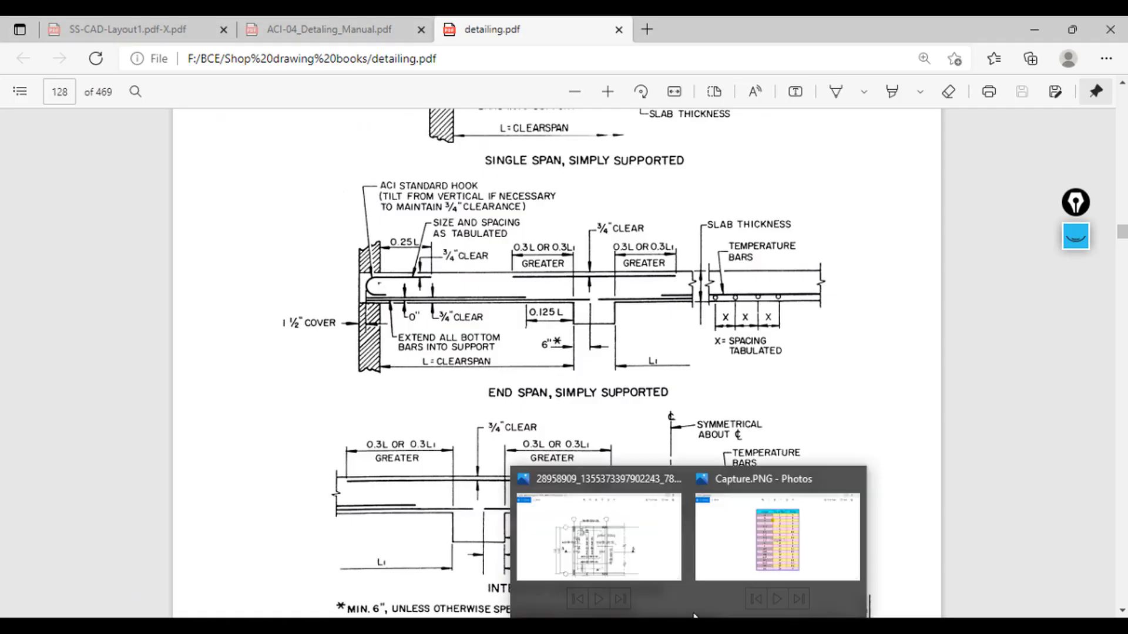
scroll(651, 368, "down", 2)
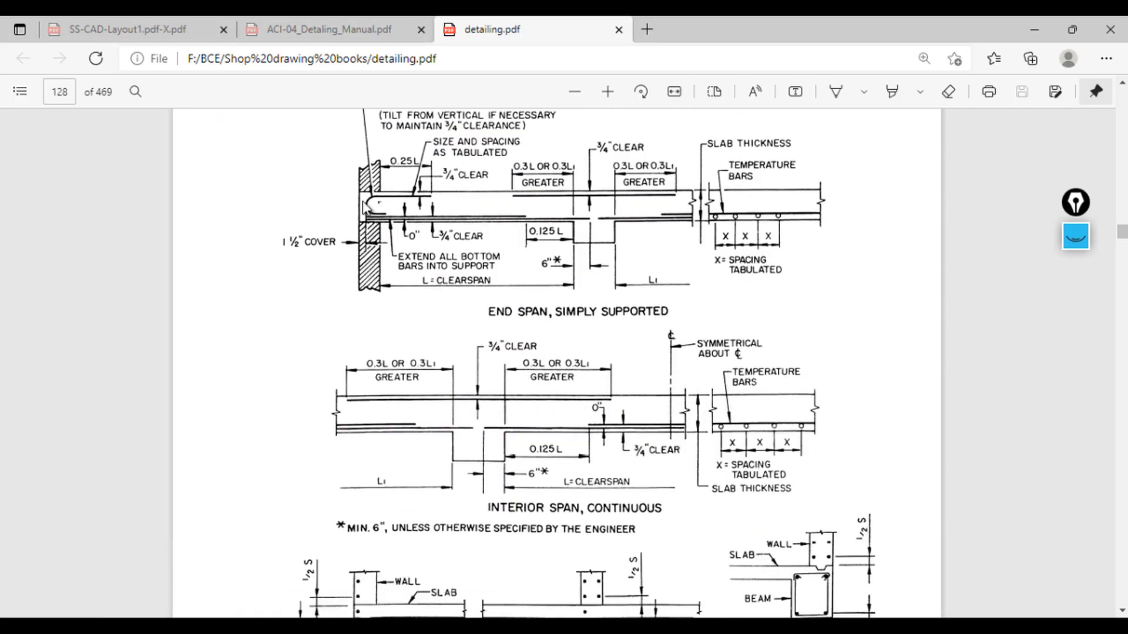
scroll(464, 352, "up", 2)
scroll(464, 353, "down", 1)
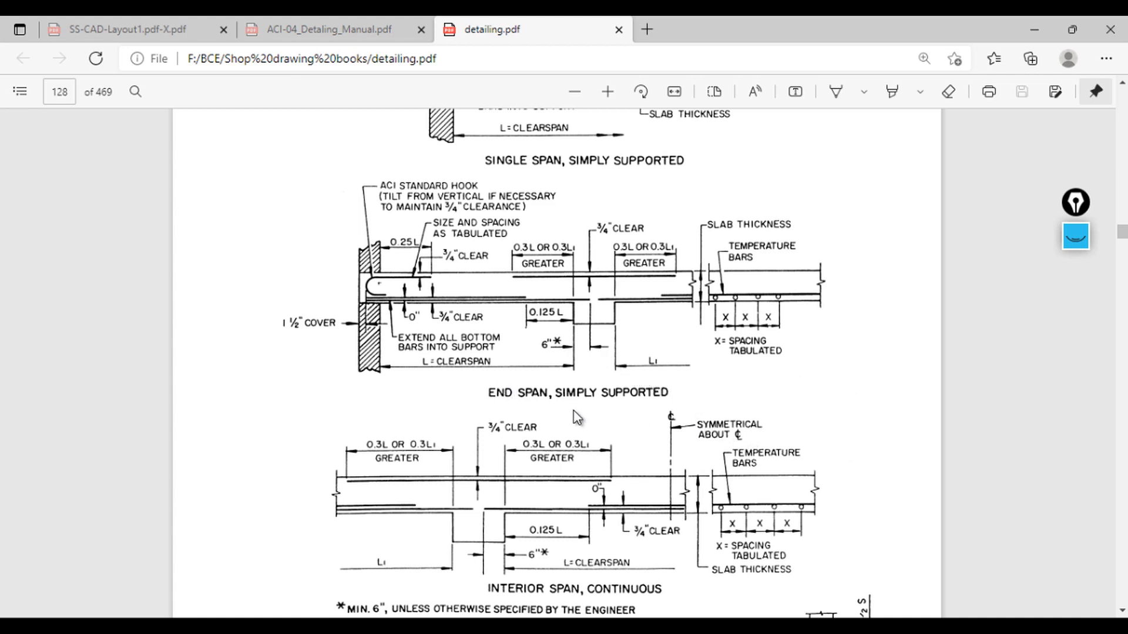
Step: Open the slab plan reference image and examine its bar layout and extension labels
mouse_move(654, 626)
mouse_move(692, 626)
left_click(639, 562)
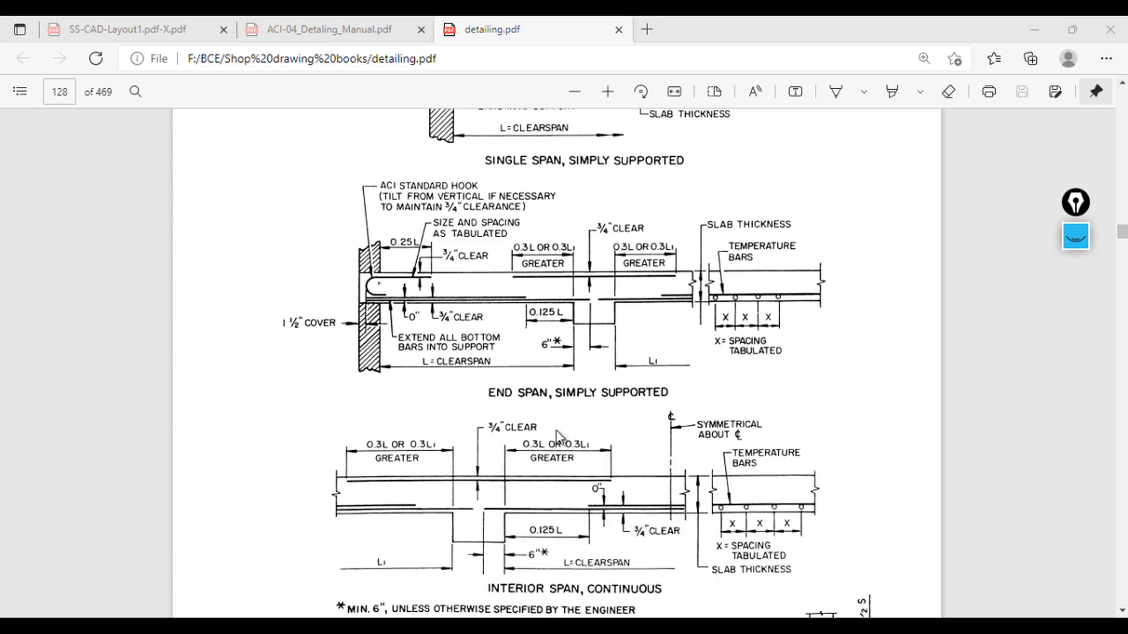
scroll(524, 390, "up", 1)
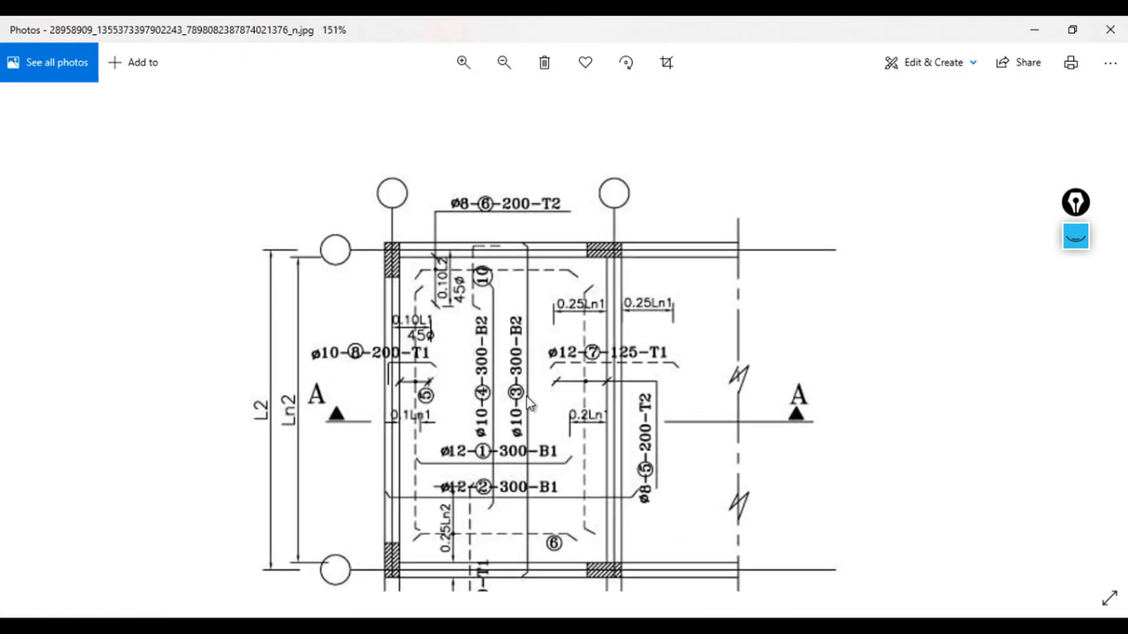
scroll(576, 505, "down", 1)
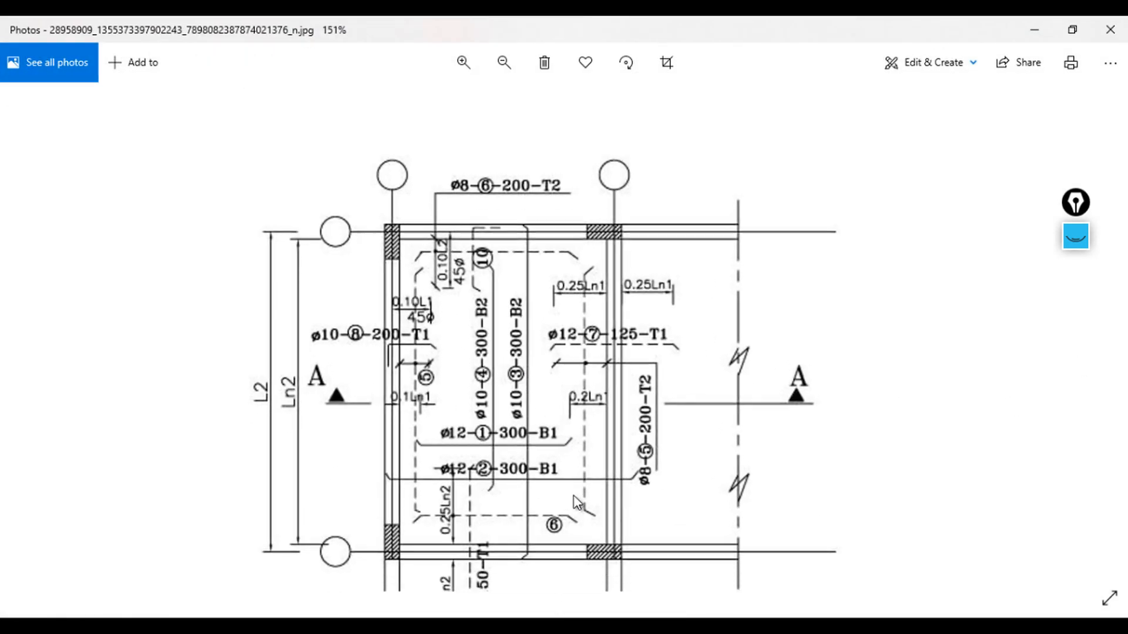
mouse_move(576, 517)
left_mouse_down()
mouse_move(591, 433)
mouse_move(654, 311)
mouse_move(626, 338)
left_mouse_up()
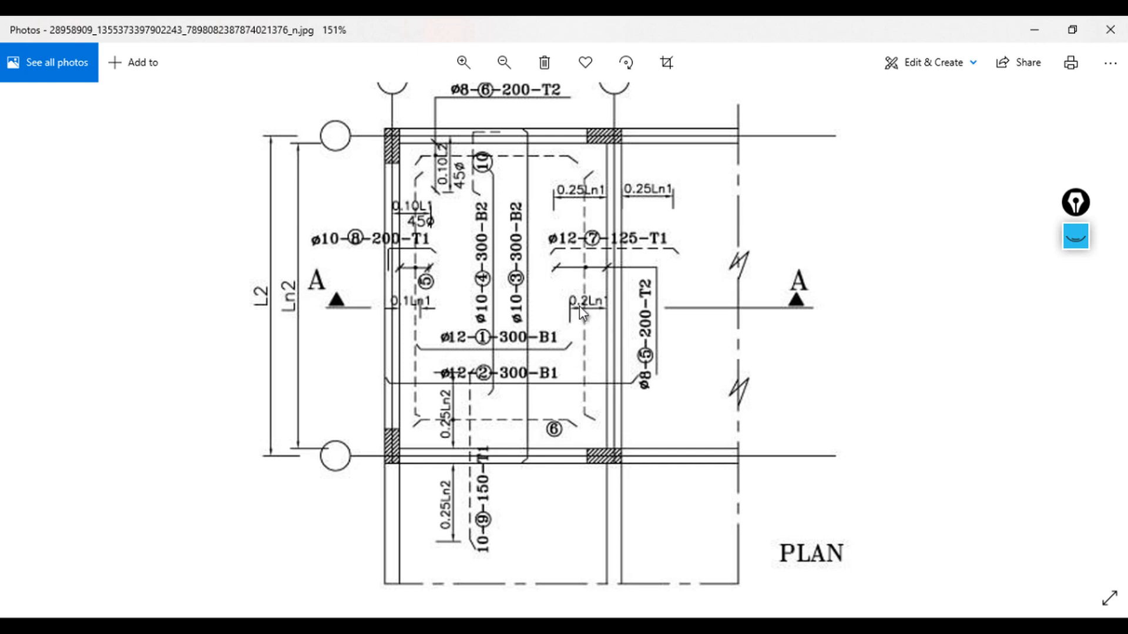
Step: Examine the slab plan reference image and its section A-A bar layout
scroll(613, 389, "down", 1)
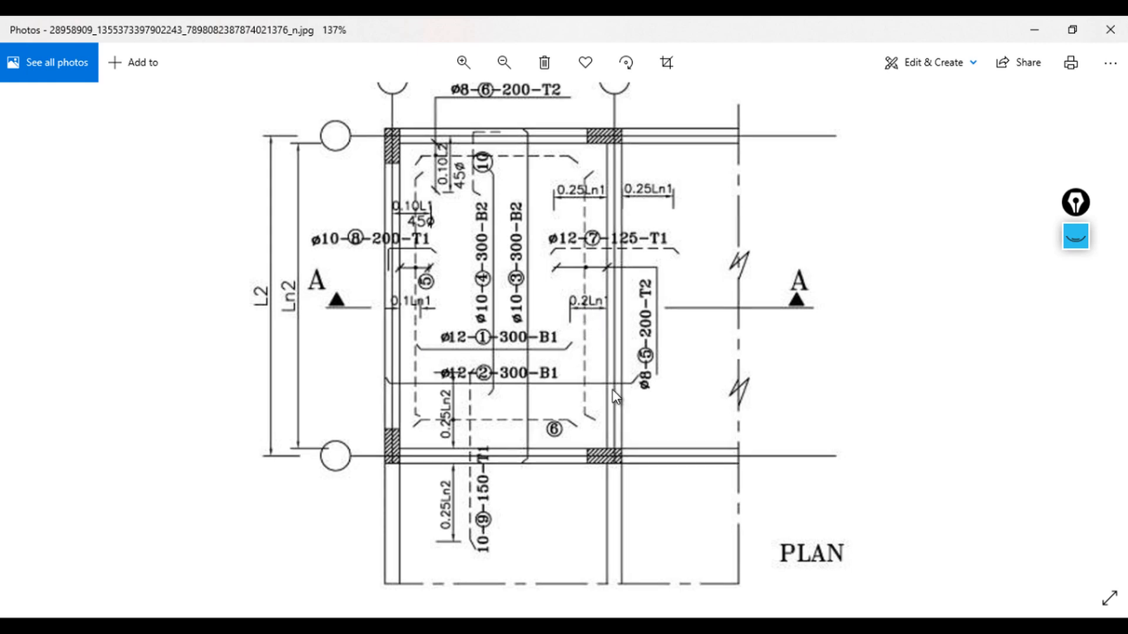
left_click_drag(590, 514, 605, 303)
left_click_drag(612, 495, 616, 421)
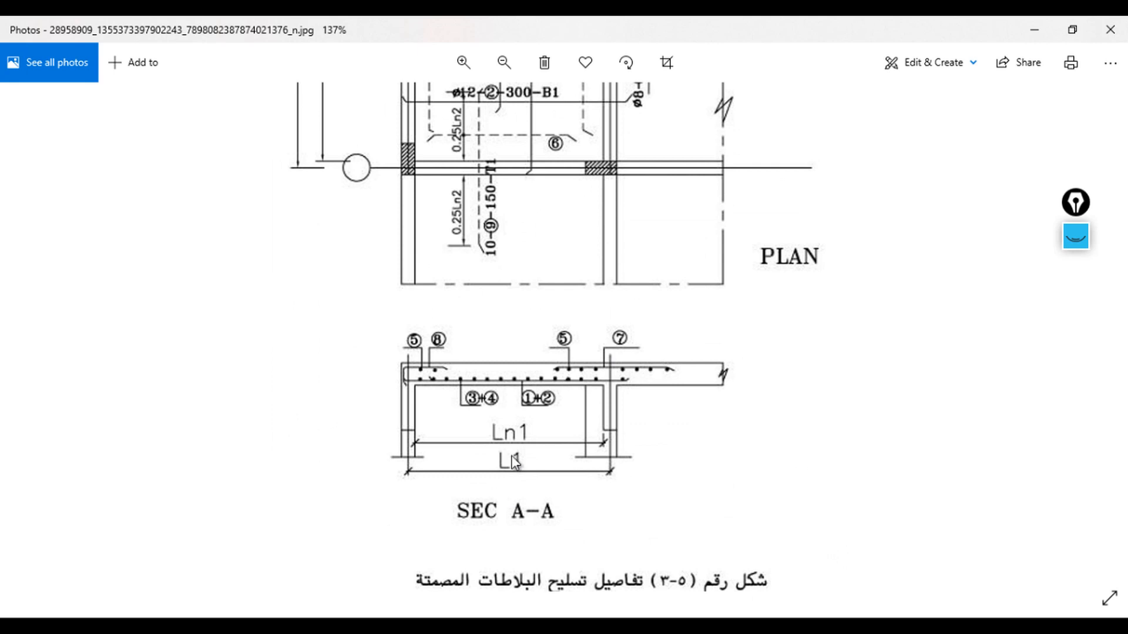
scroll(561, 448, "up", 1)
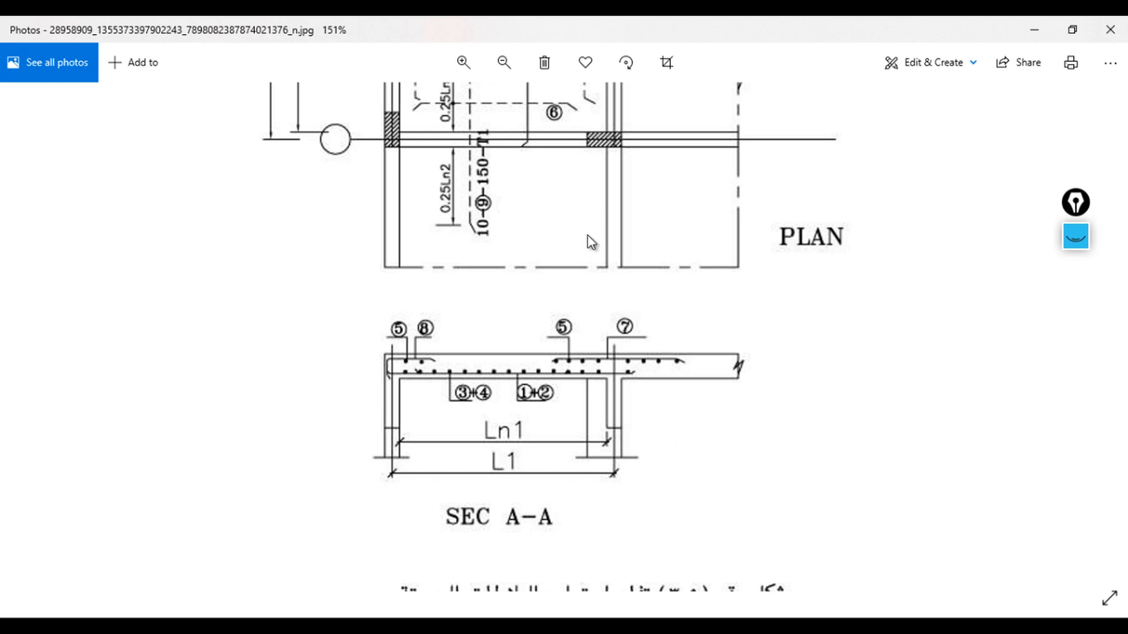
scroll(592, 241, "up", 5)
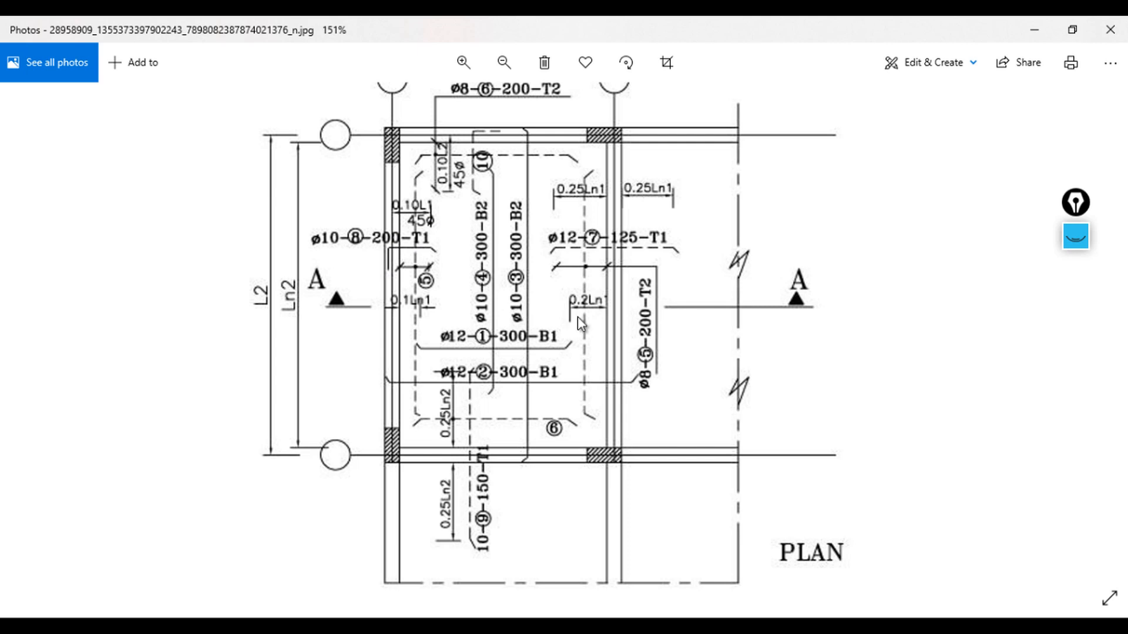
scroll(647, 464, "down", 1)
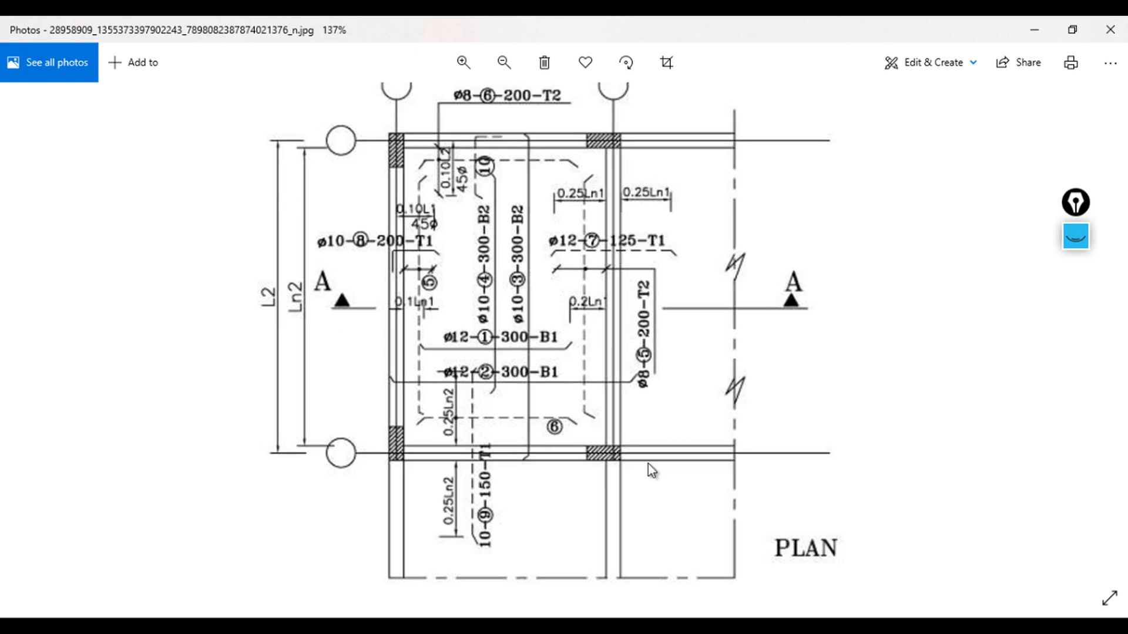
left_click_drag(599, 506, 597, 358)
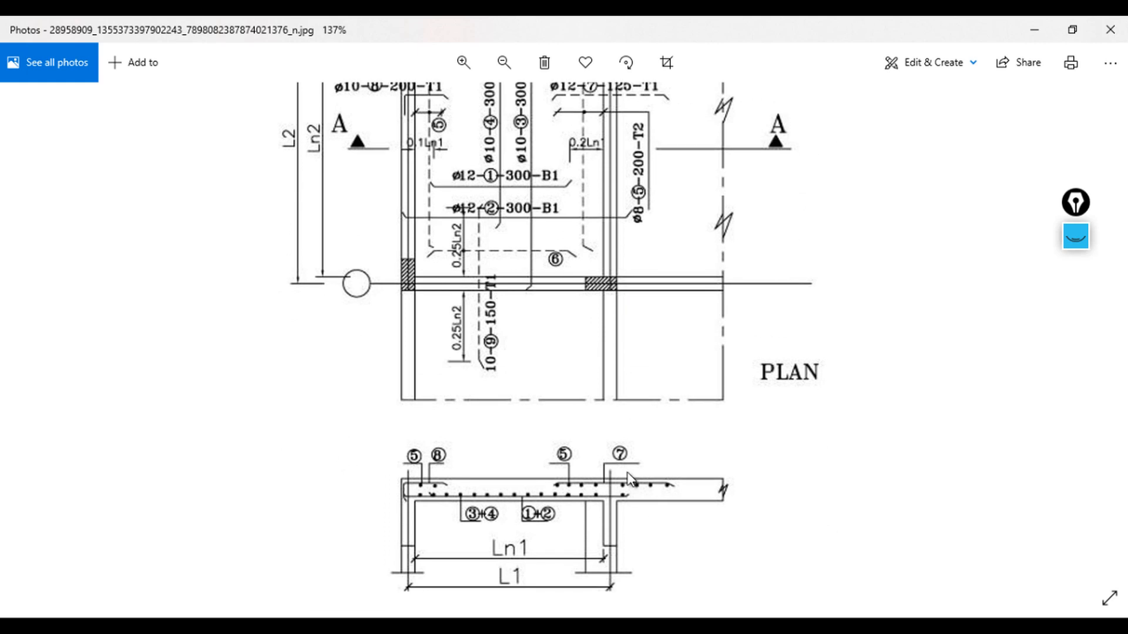
left_click_drag(628, 473, 617, 338)
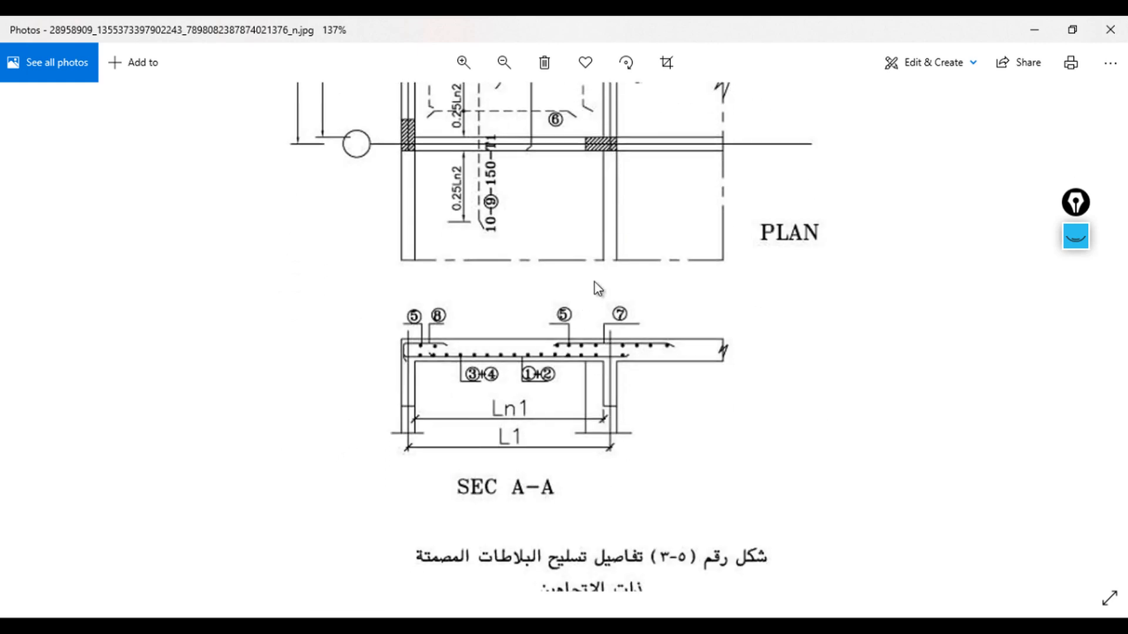
left_click_drag(614, 263, 630, 345)
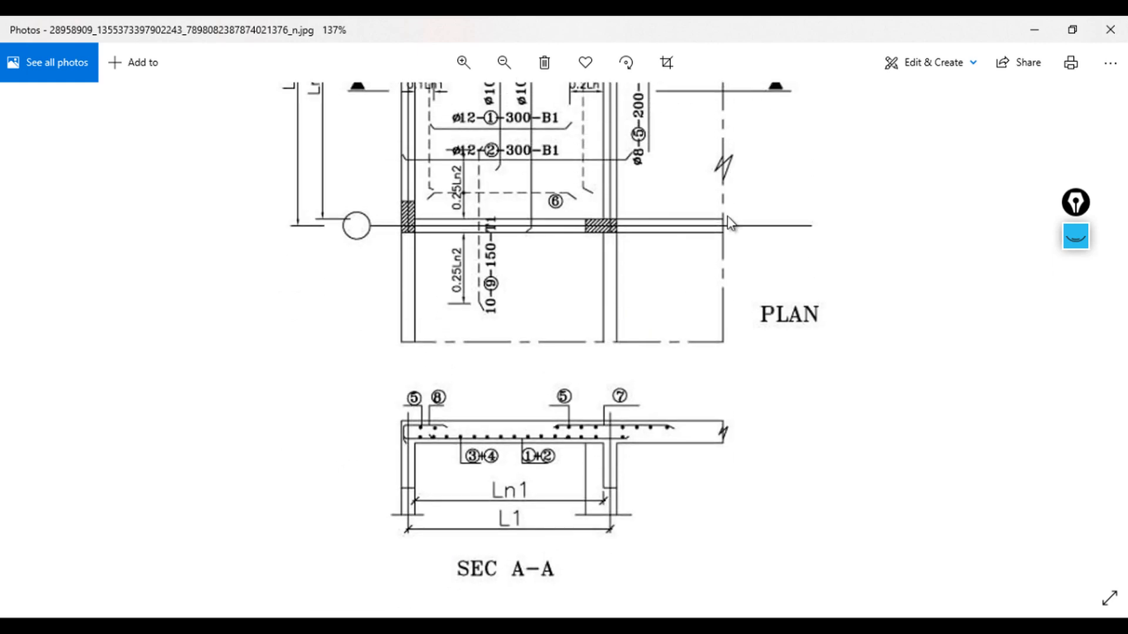
Step: Minimize the reference image and survey the drawing sheets in the slab file
left_click(1044, 26)
left_click(1041, 24)
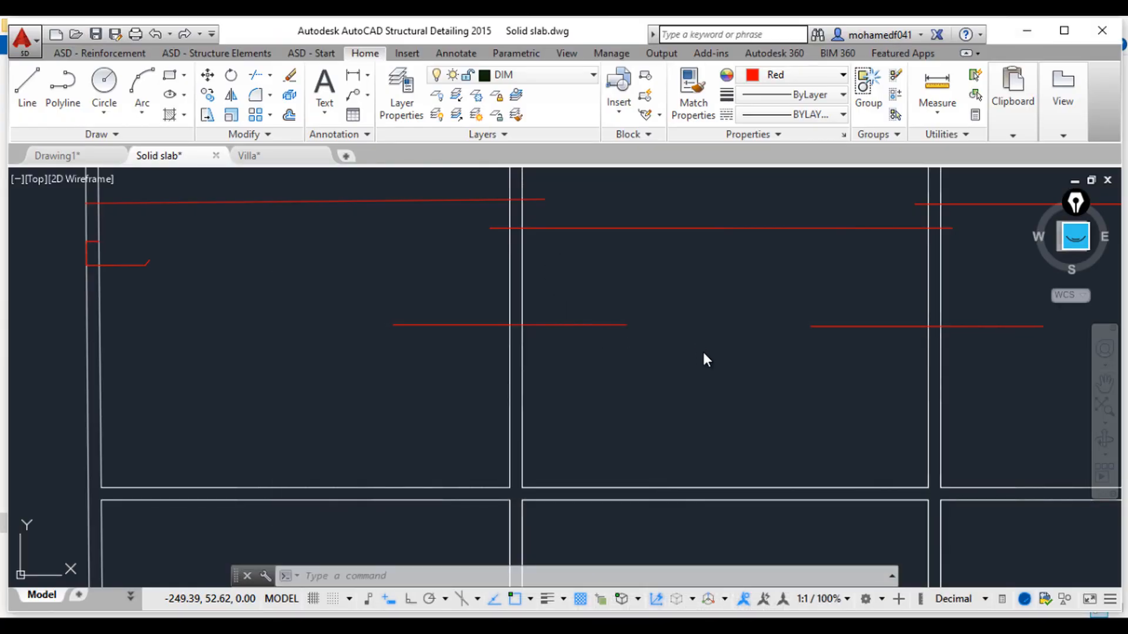
scroll(706, 359, "down", 8)
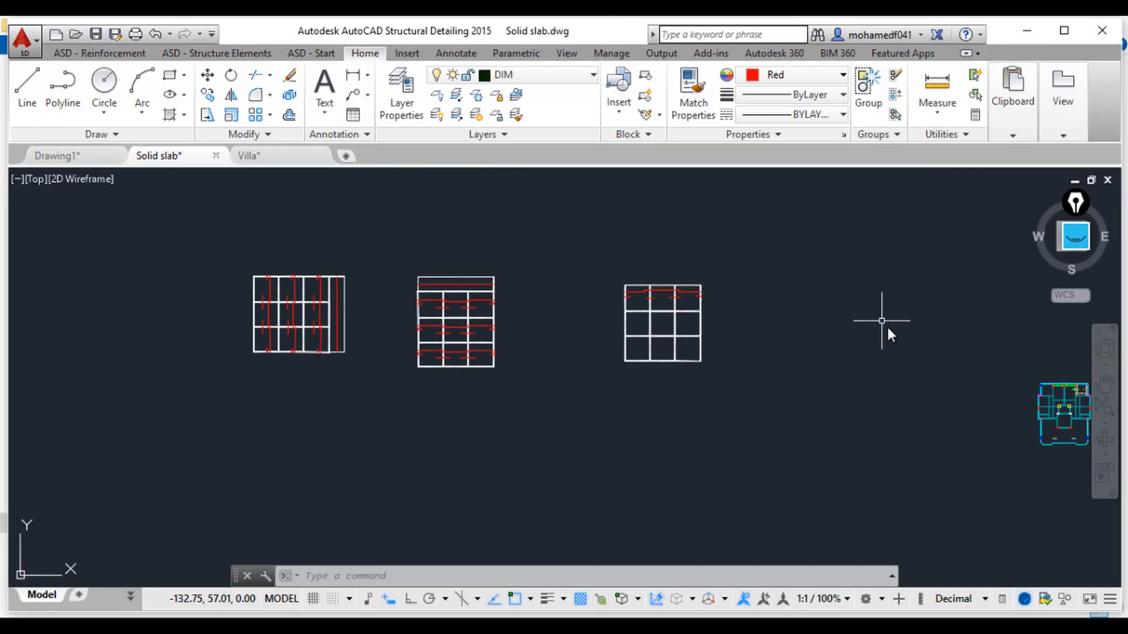
mouse_move(833, 379)
middle_mouse_down()
mouse_move(756, 366)
mouse_move(562, 610)
middle_mouse_up()
middle_click_drag(829, 445, 586, 371)
scroll(792, 365, "up", 2)
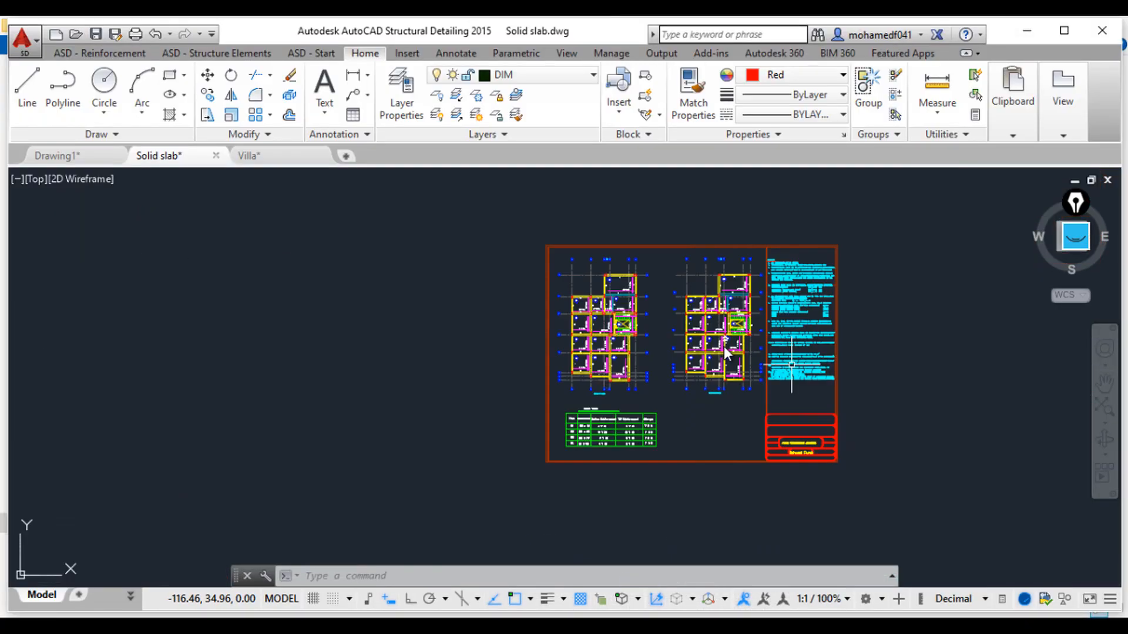
Step: Copy the first-floor framing plan to an empty area away from the sheet
middle_click_drag(781, 402, 852, 462)
left_click(587, 282)
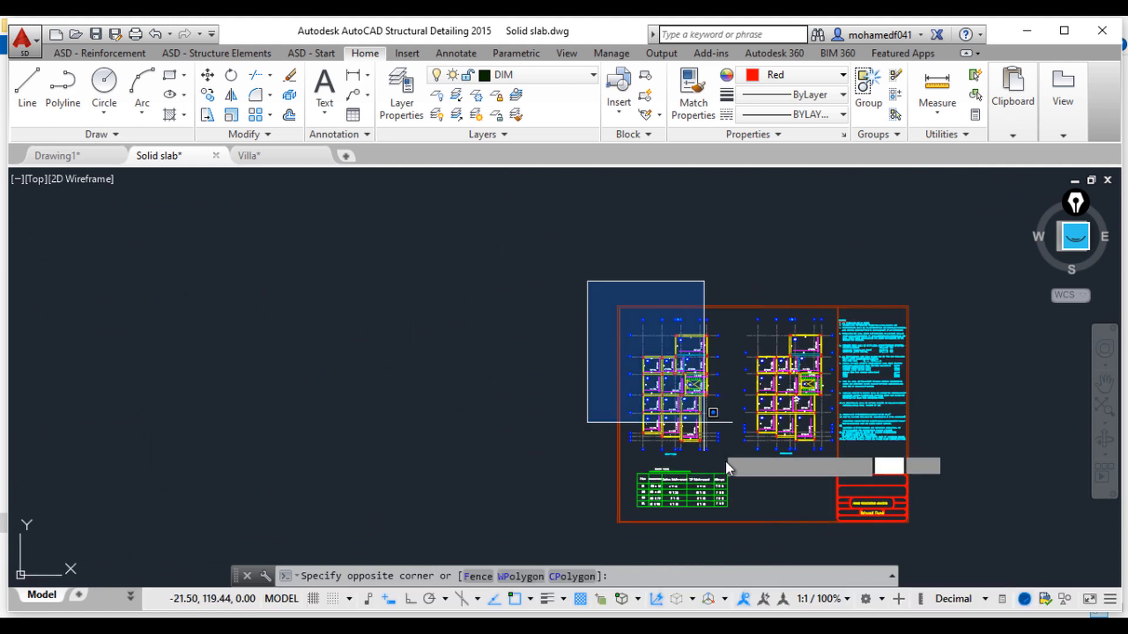
left_click(732, 471)
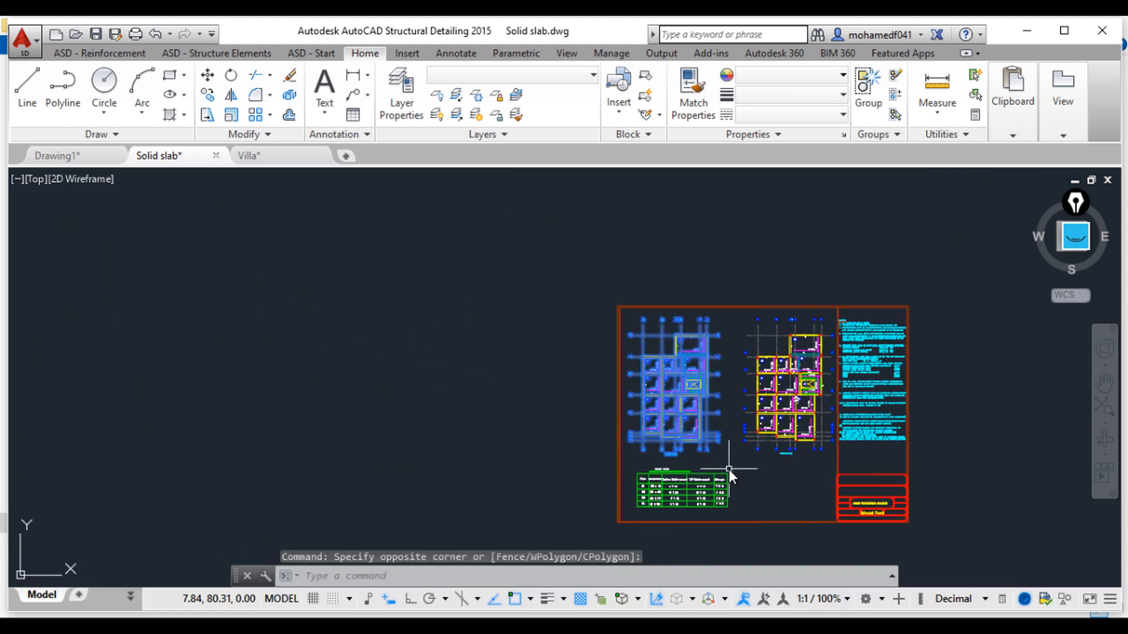
type("co")
key("Return")
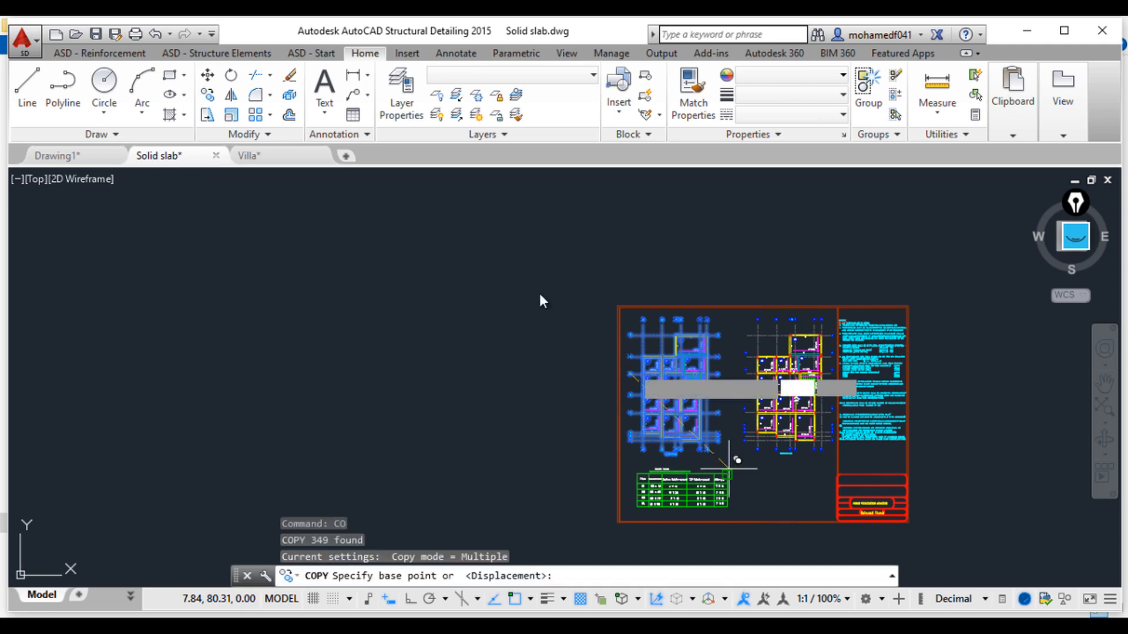
left_click(539, 294)
scroll(539, 293, "down", 4)
middle_click_drag(539, 294, 827, 482)
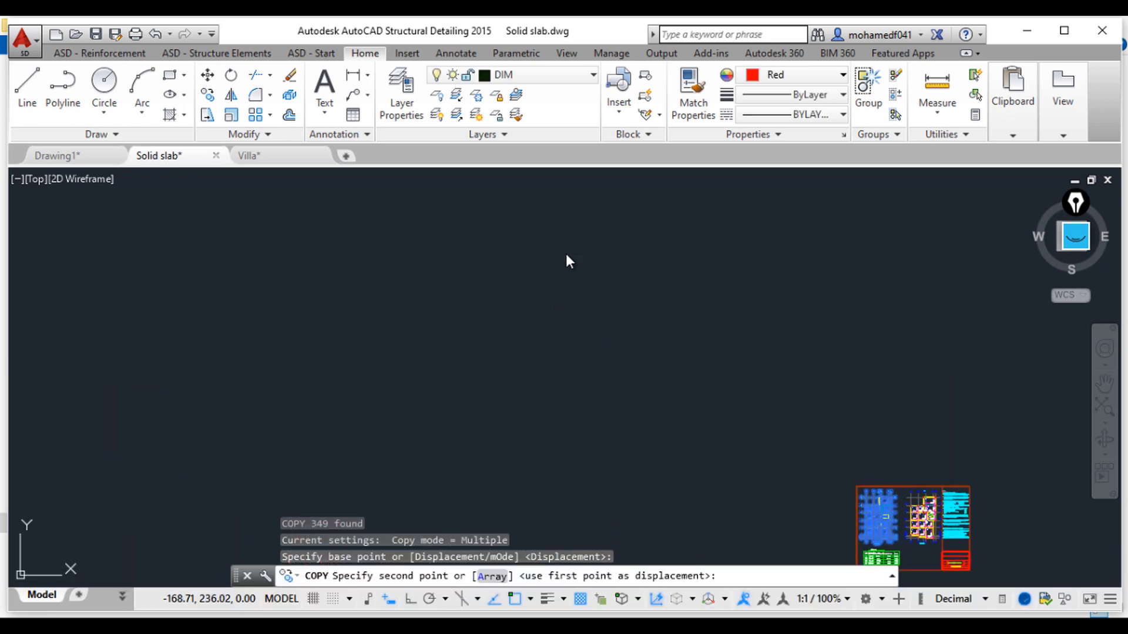
left_click(601, 282)
key("Escape")
Step: Turn off the axis, structural grid and text layers on the copied plan
scroll(629, 354, "up", 3)
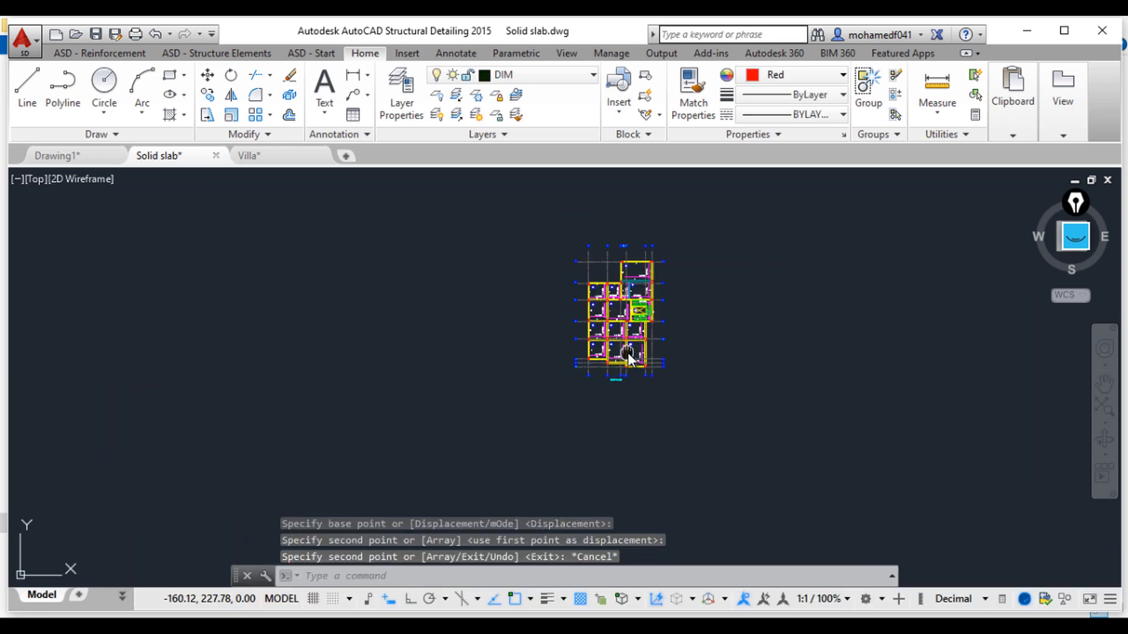
scroll(628, 353, "up", 7)
left_click(768, 483)
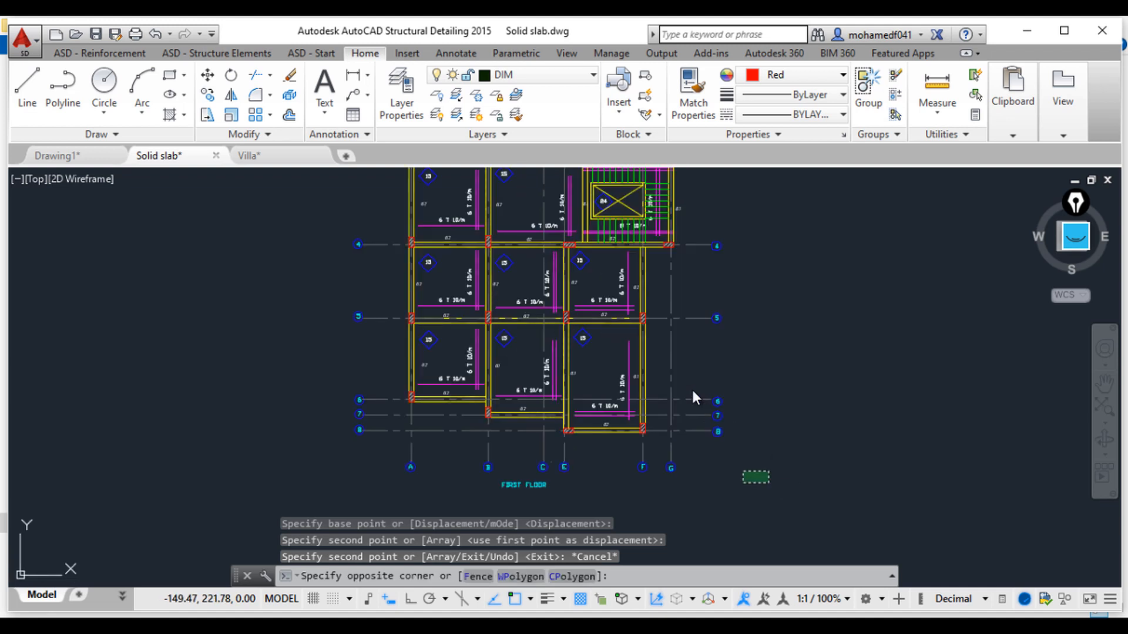
left_click(692, 381)
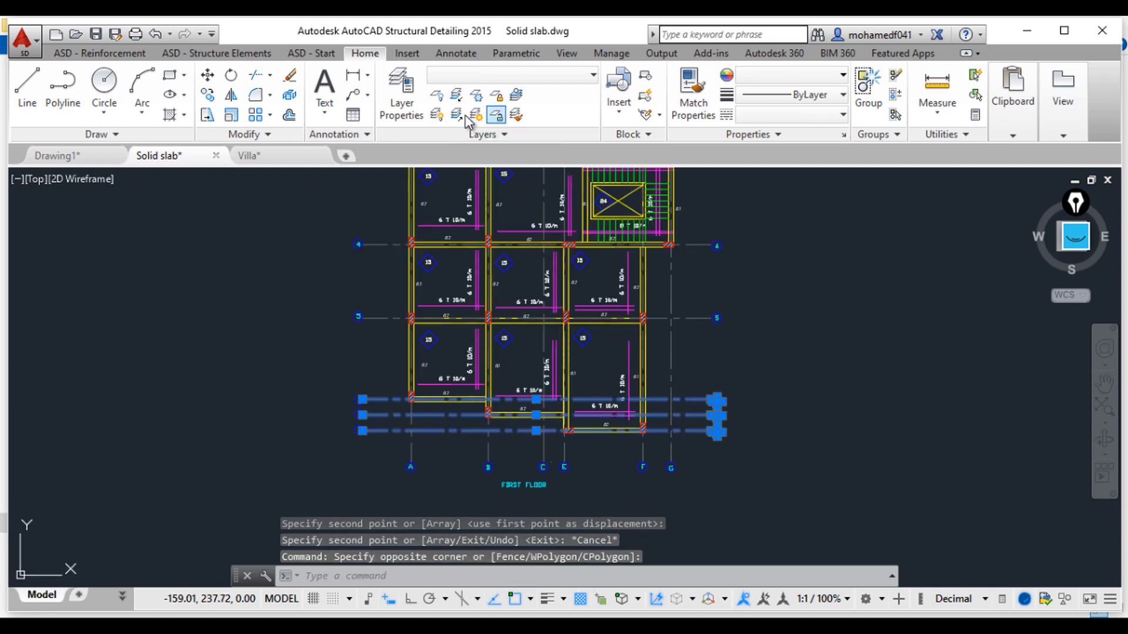
left_click(672, 319)
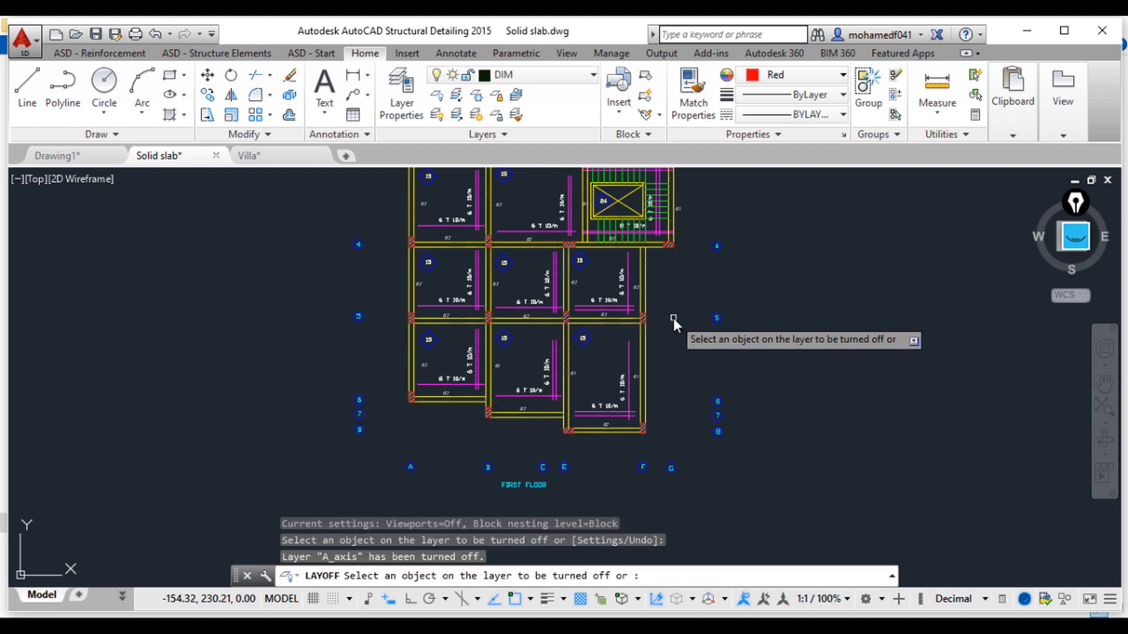
left_click(716, 318)
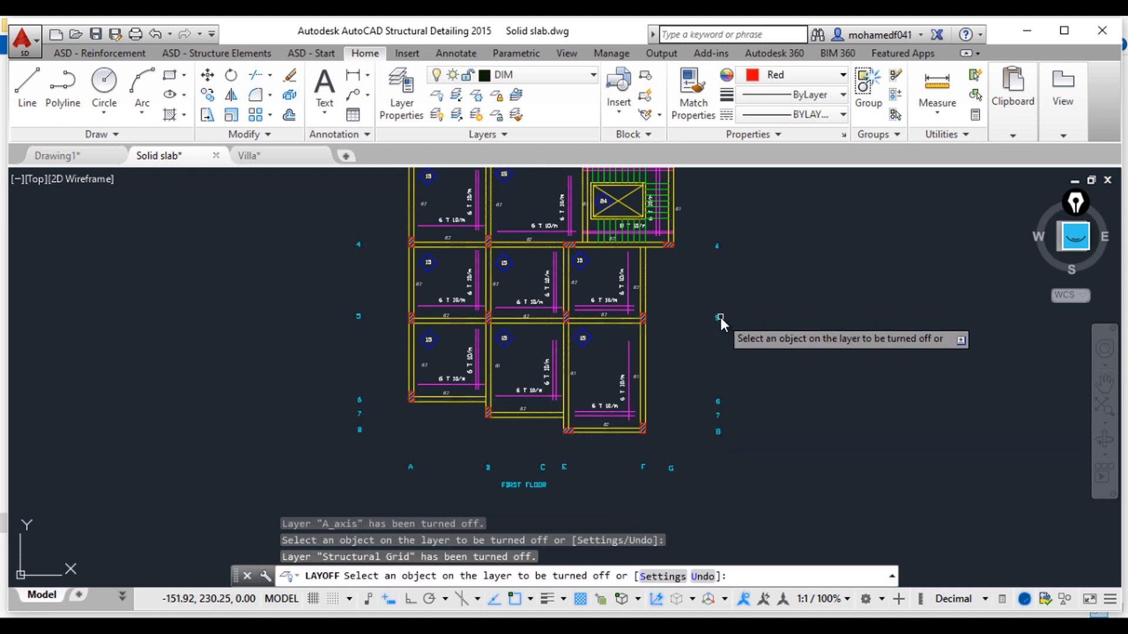
left_click(719, 318)
mouse_move(575, 266)
middle_mouse_down()
mouse_move(626, 351)
mouse_move(650, 424)
mouse_move(623, 461)
middle_mouse_up()
middle_click_drag(723, 453, 673, 412)
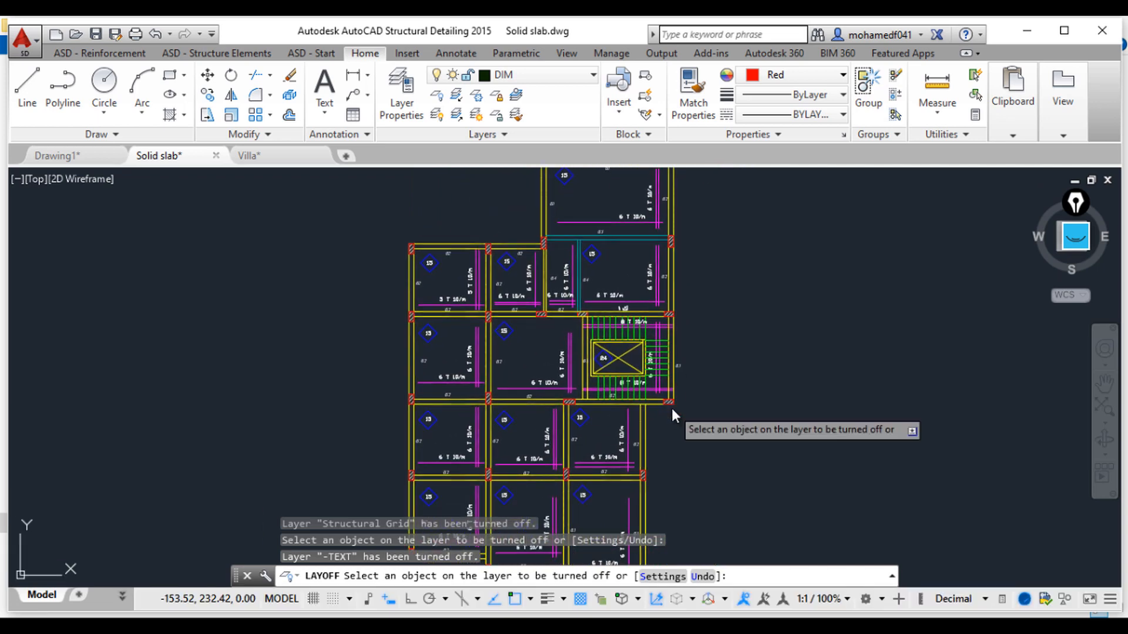
key("Escape")
middle_click_drag(770, 473, 736, 456)
key("Escape")
key("Escape")
Step: Copy the cleaned first-floor plan to place a second copy beside it
scroll(736, 455, "down", 2)
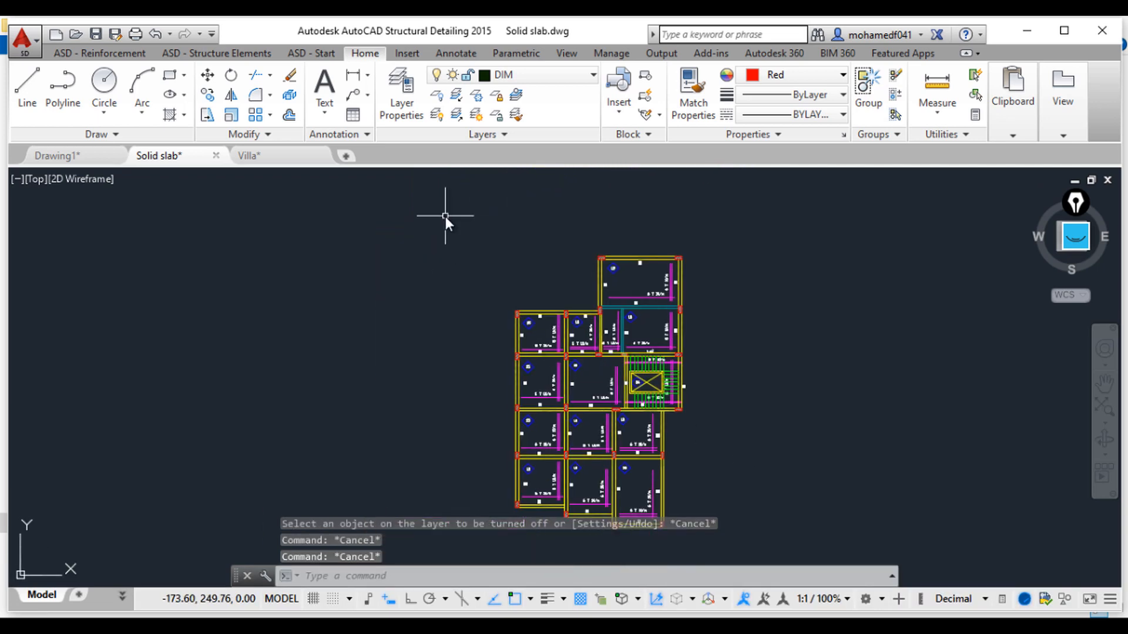
left_click(466, 232)
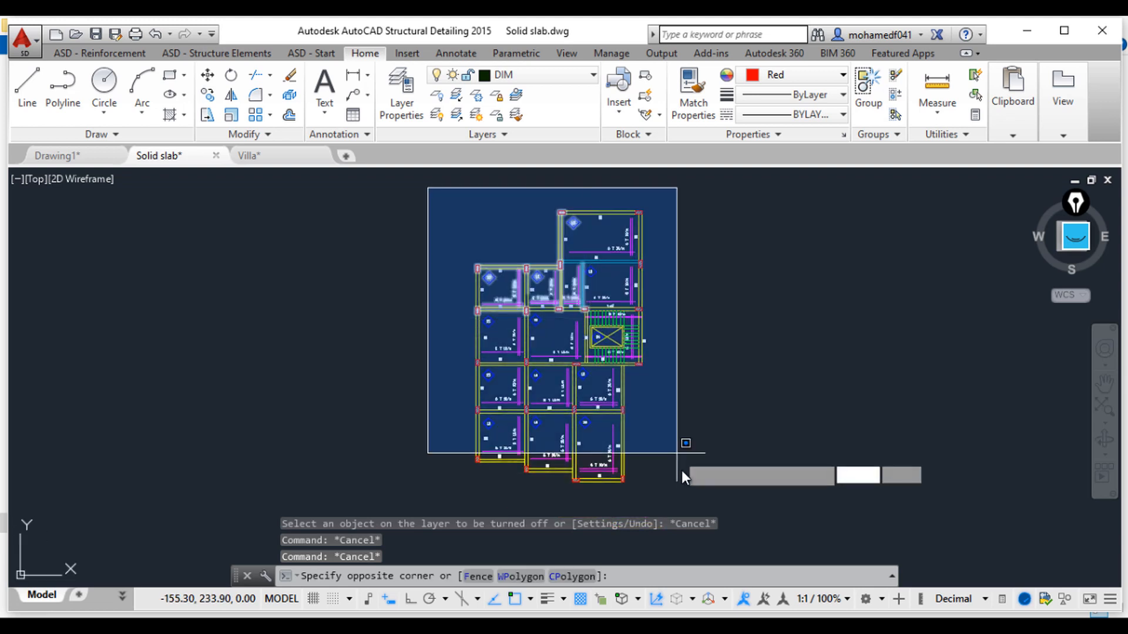
left_click(687, 501)
type("co")
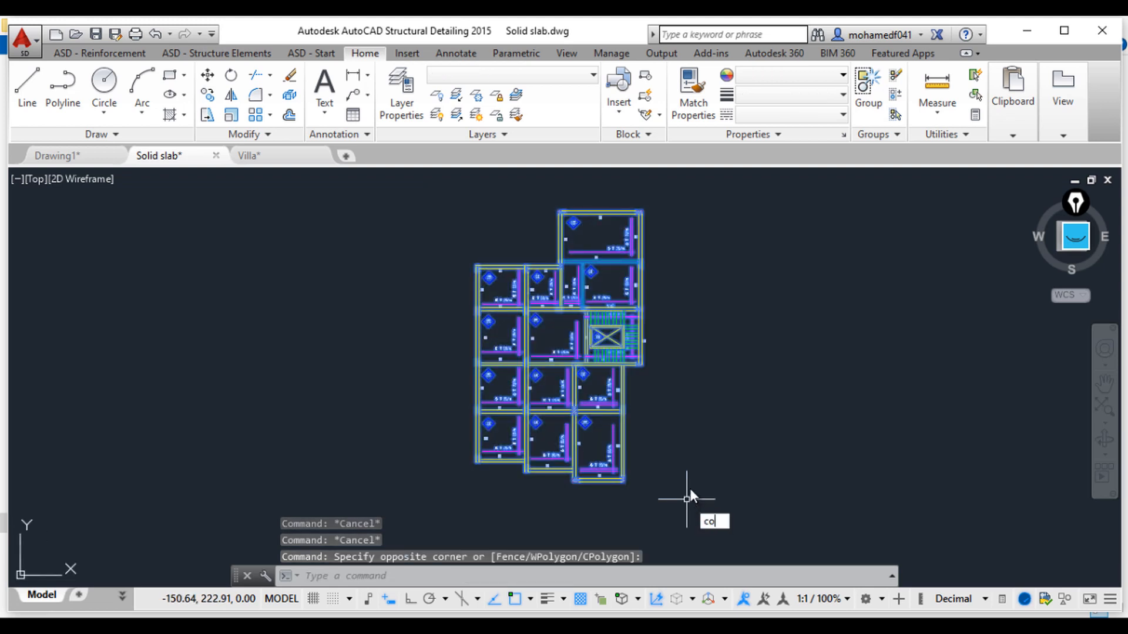
key("Return")
left_click(613, 377)
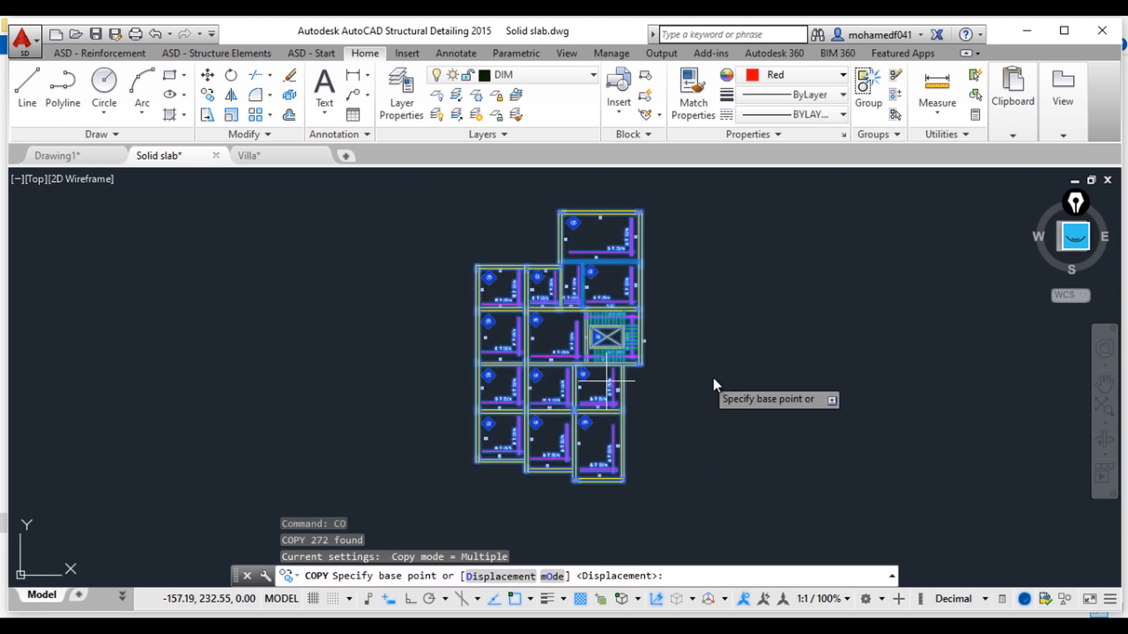
left_click(808, 374)
key("Escape")
key("Escape")
key("Escape")
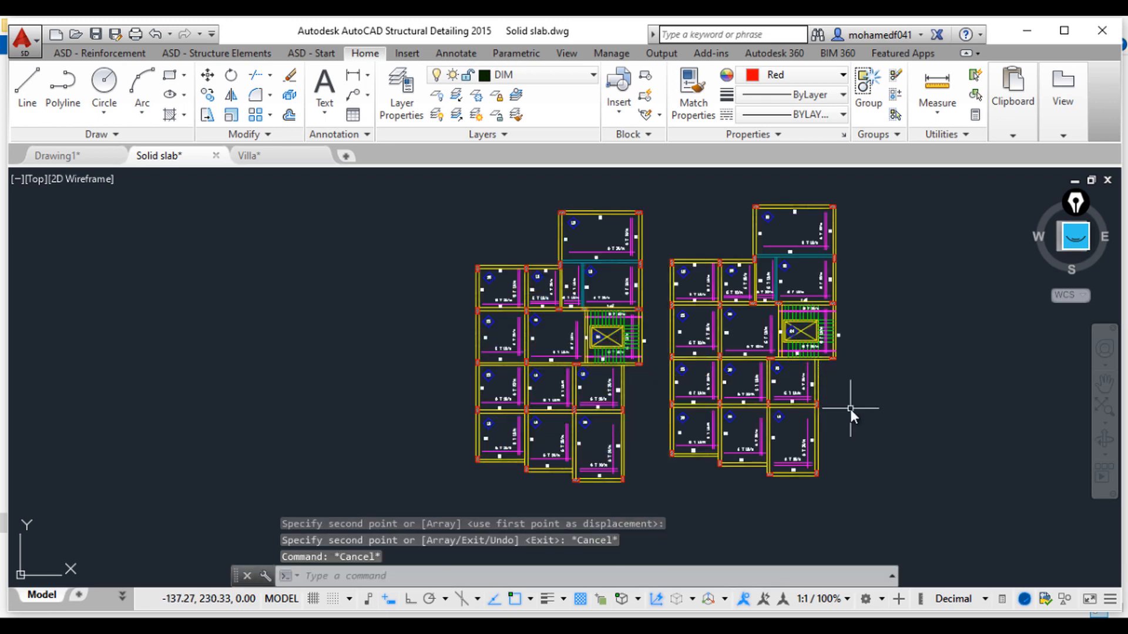
scroll(667, 325, "up", 3)
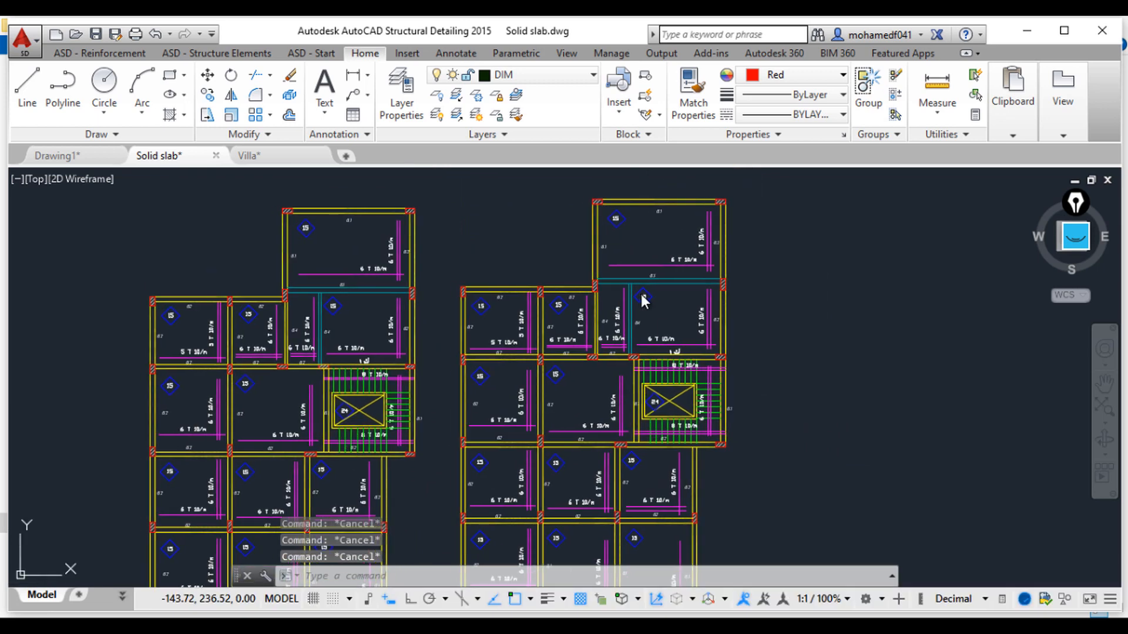
scroll(636, 294, "up", 4)
middle_click_drag(576, 307, 591, 380)
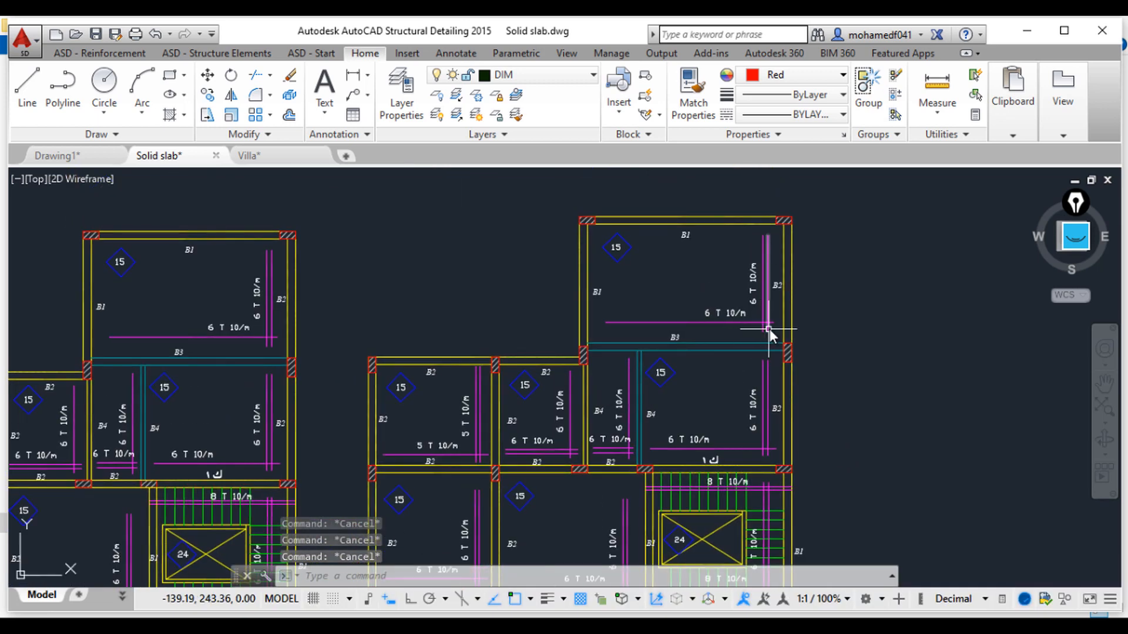
left_click(436, 95)
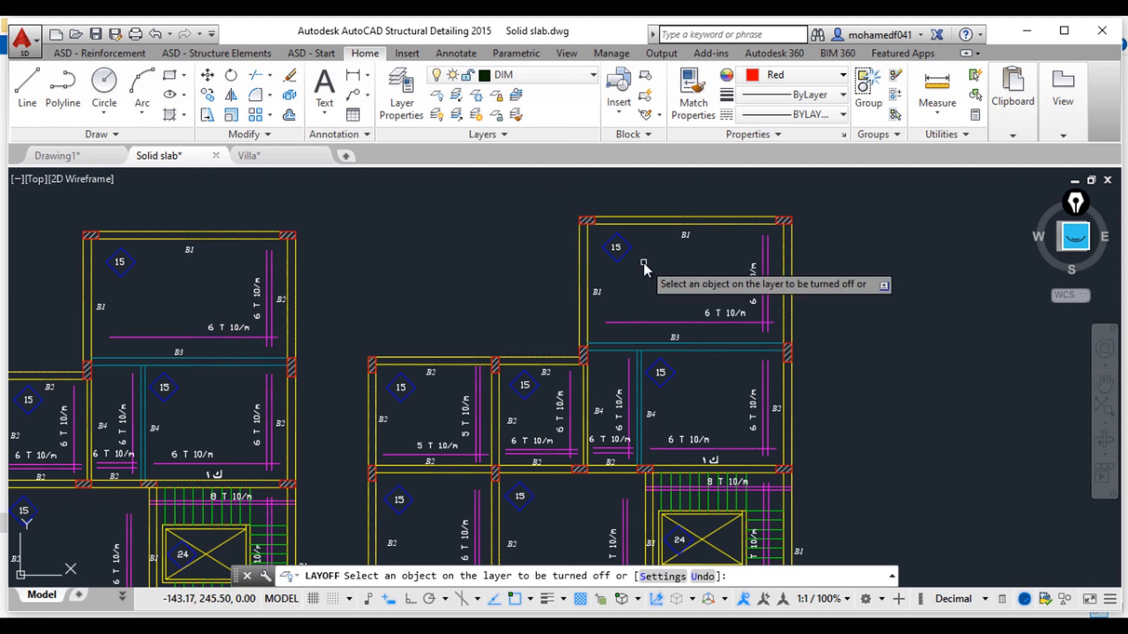
key("Escape")
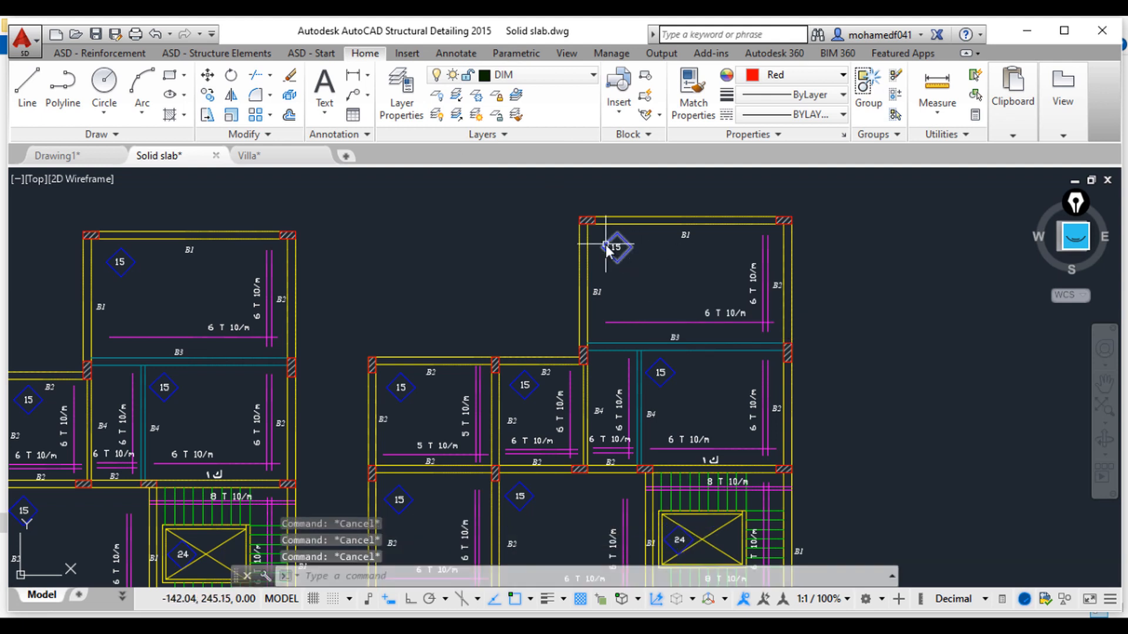
left_click(637, 271)
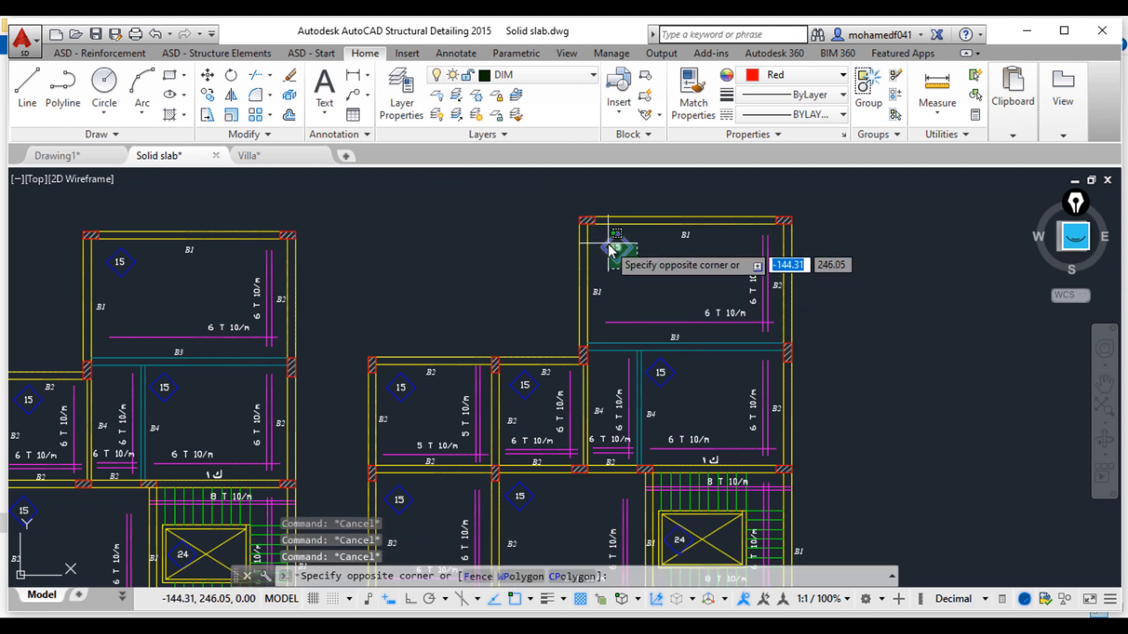
left_click(613, 244)
mouse_move(611, 242)
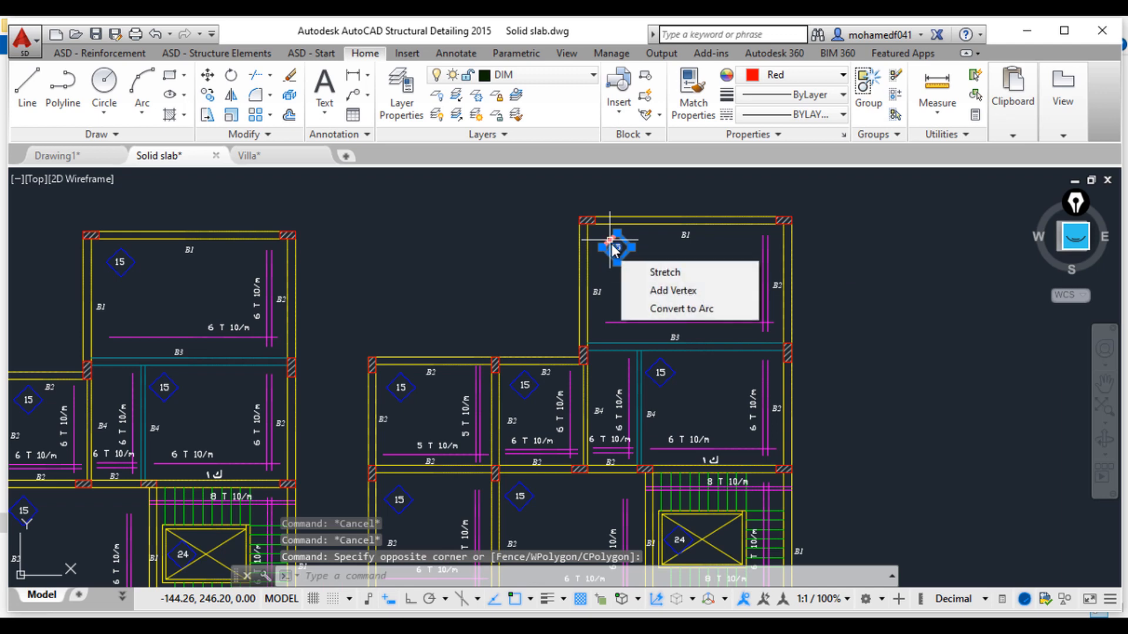
key("Escape")
Step: Isolate the beam and column layers by selecting a beam and column on the copied plan with Layer Isolate
scroll(670, 276, "down", 5)
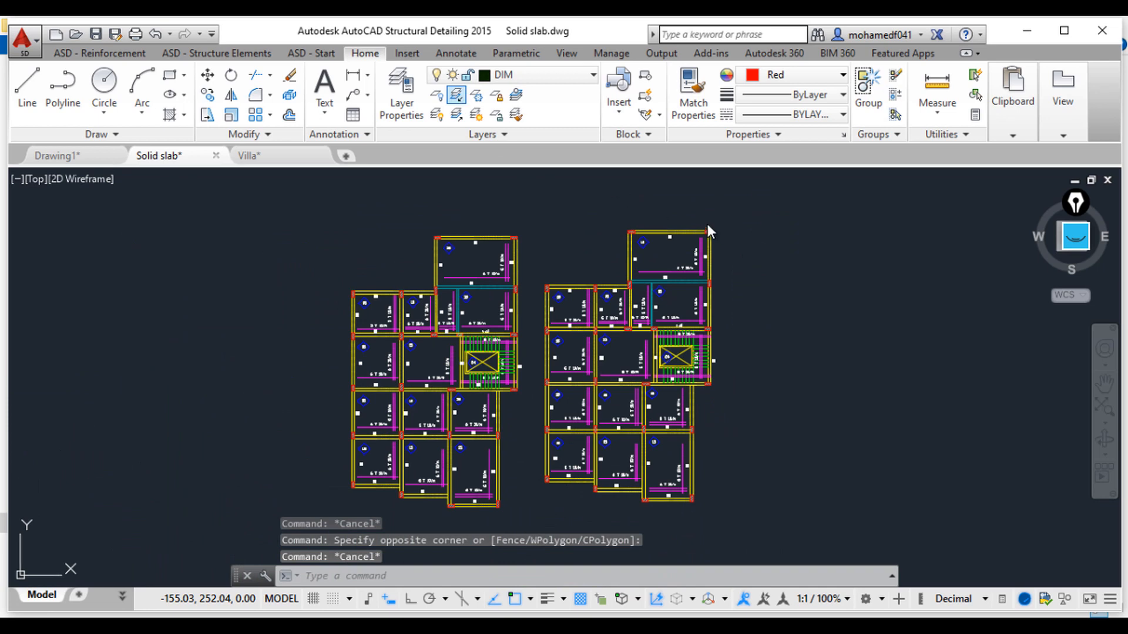
scroll(707, 229, "up", 6)
left_click(549, 231)
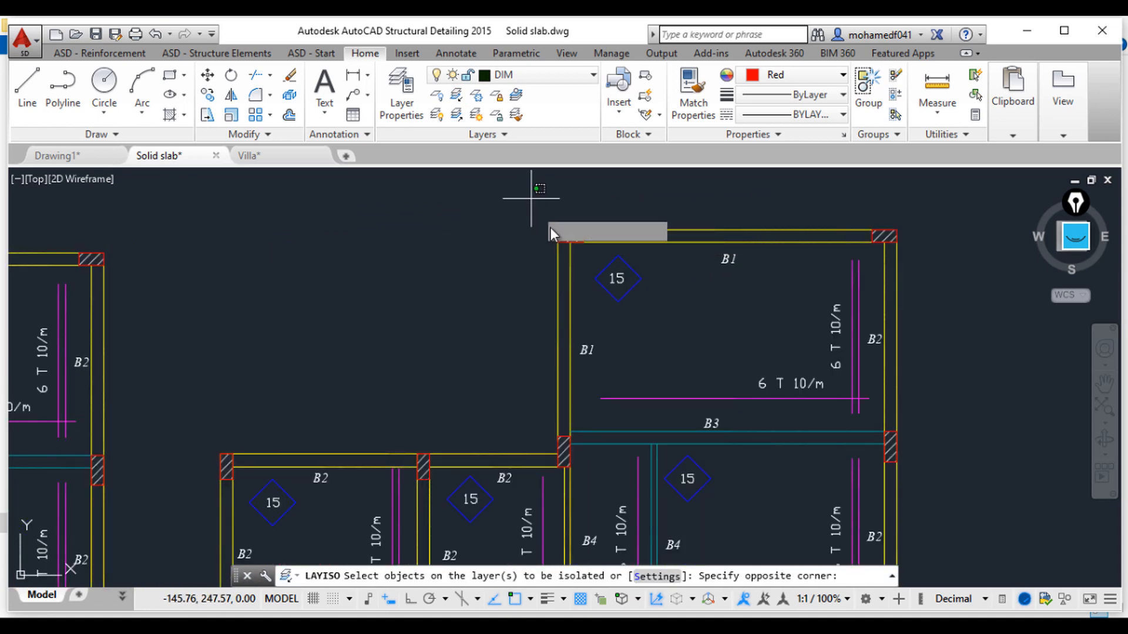
left_click(597, 252)
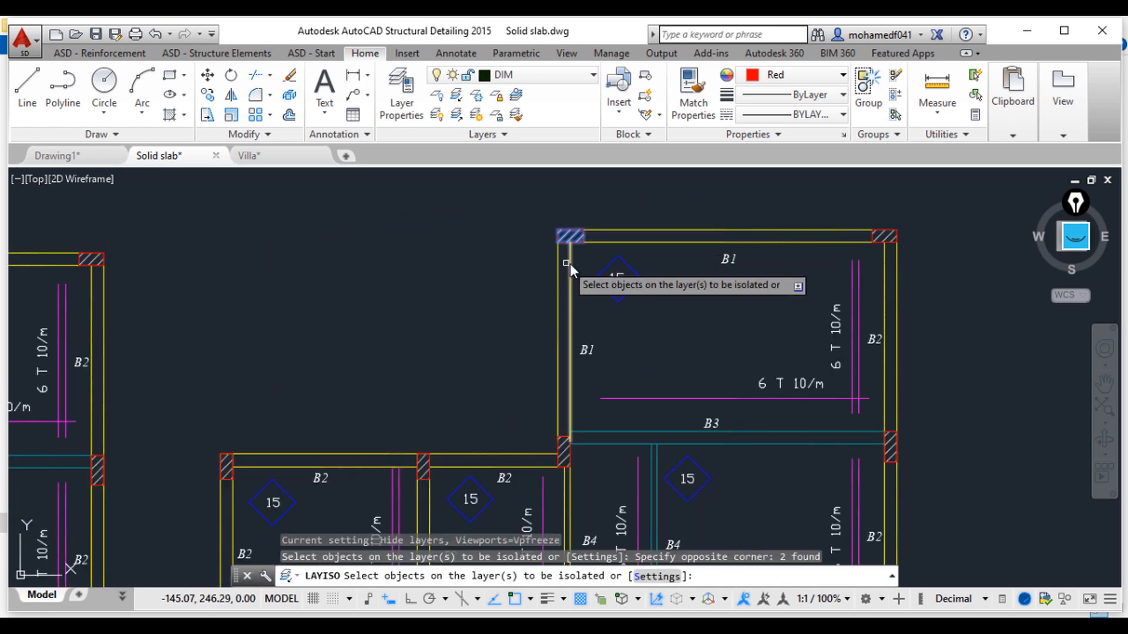
left_click(660, 242)
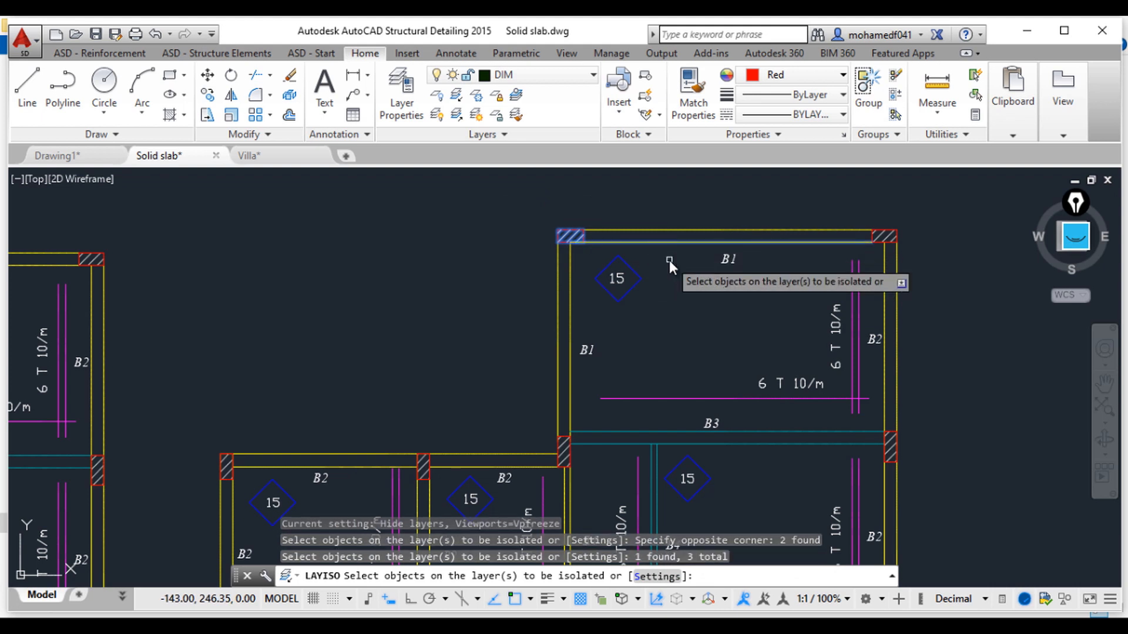
key("Return")
scroll(718, 329, "down", 6)
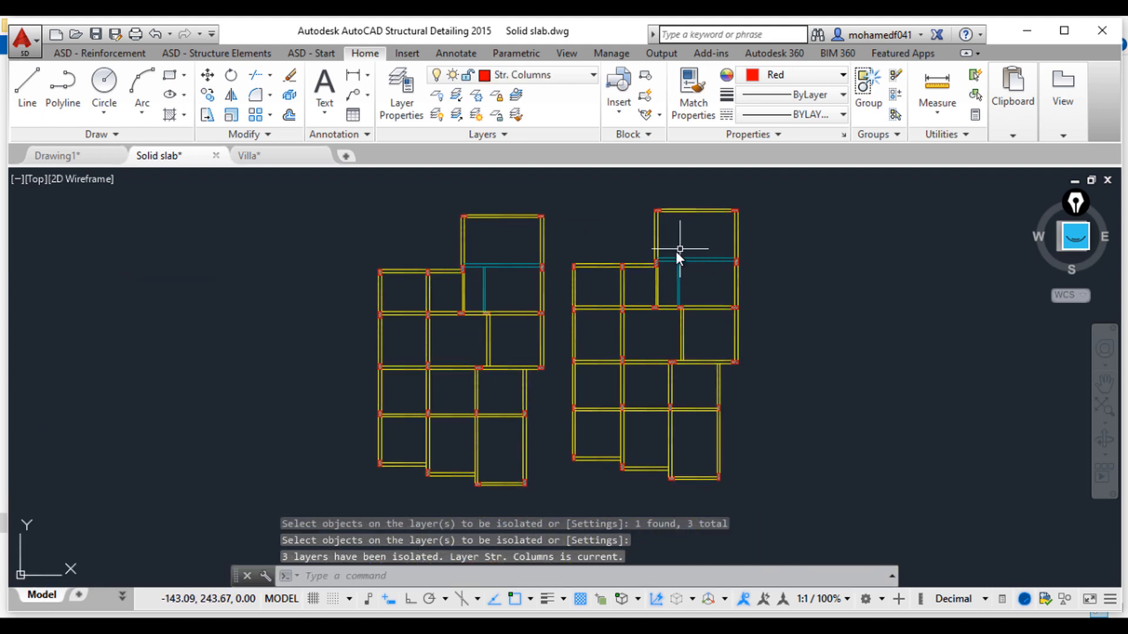
Step: Copy the isolated beam-and-column plan to an empty spot further right
key("Escape")
key("Escape")
key("Escape")
left_click(557, 176)
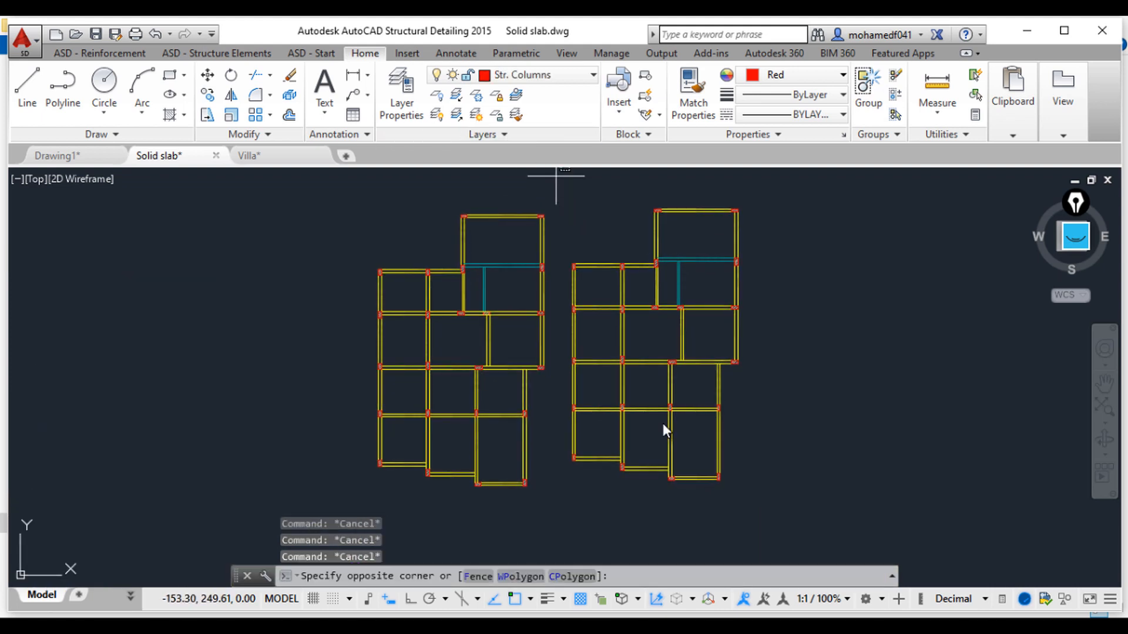
left_click(794, 521)
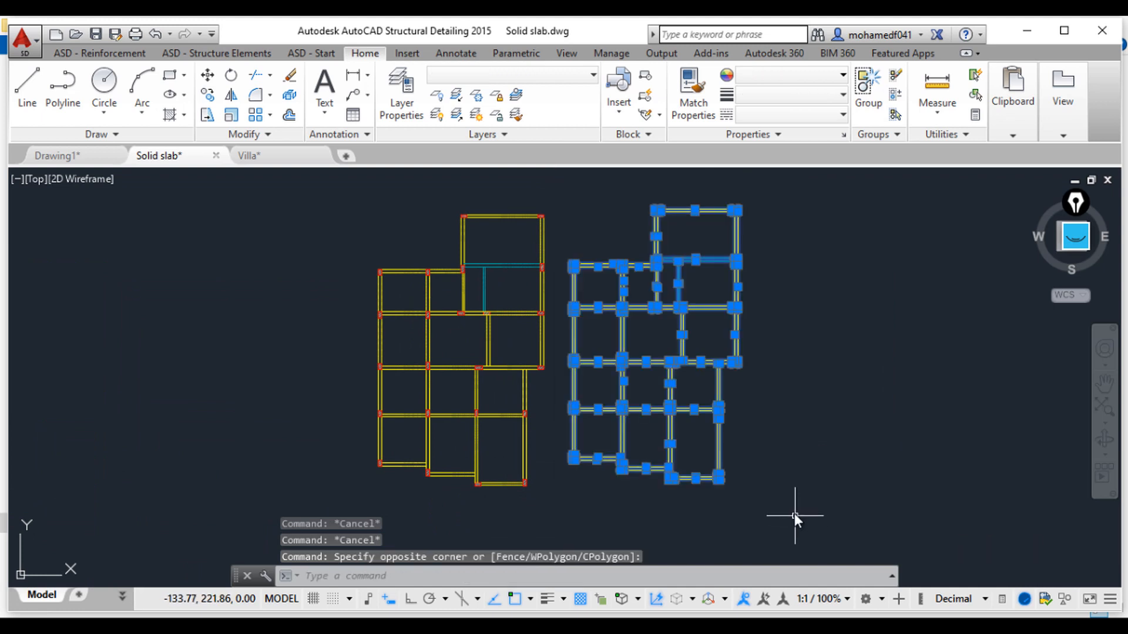
type("co")
key("Return")
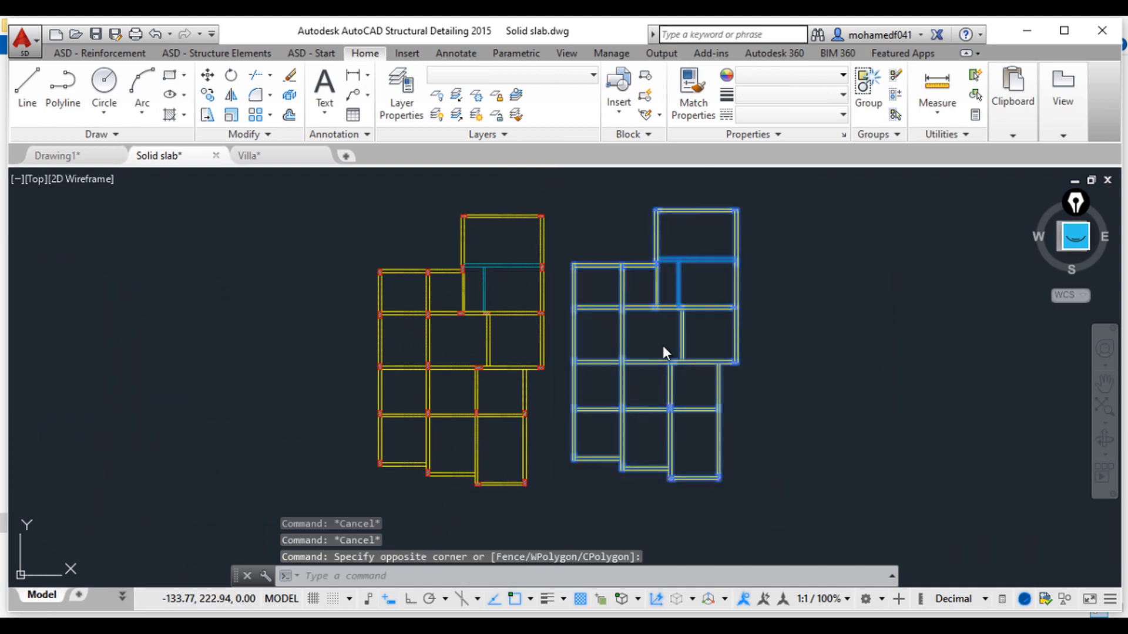
left_click(656, 308)
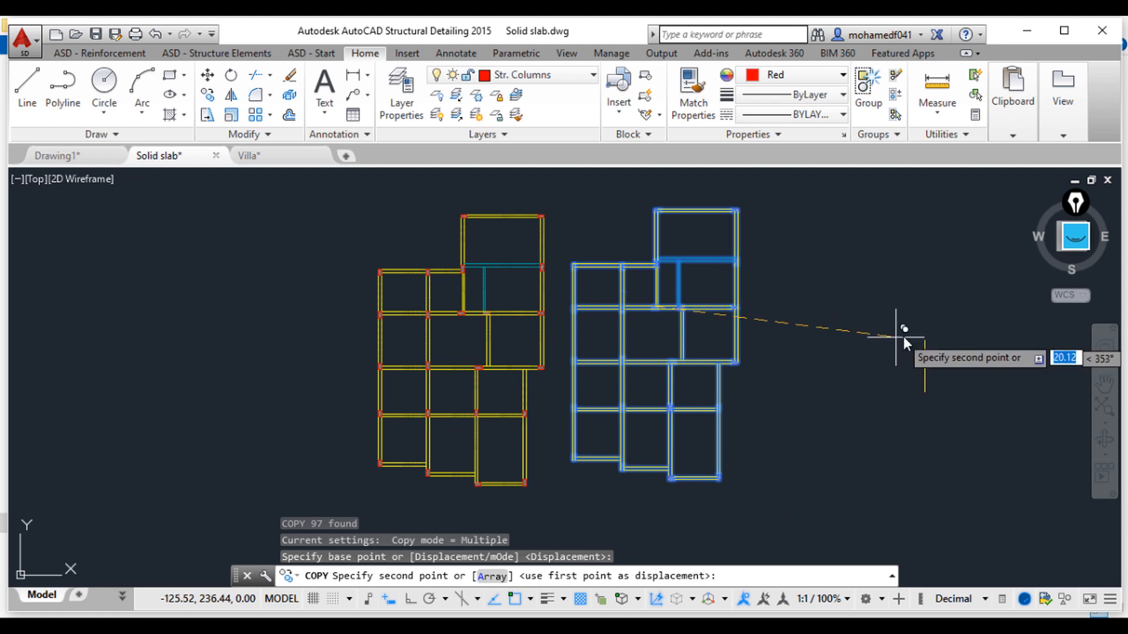
left_click(904, 336)
key("Escape")
key("Escape")
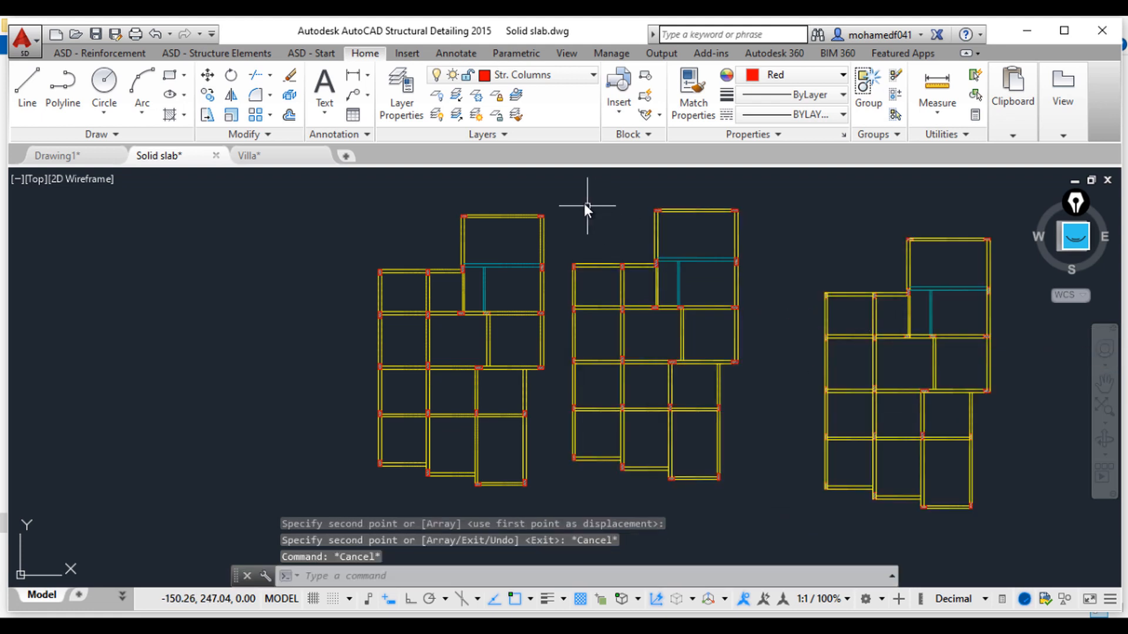
Step: Erase the middle beam-and-column plan copy
left_click(566, 189)
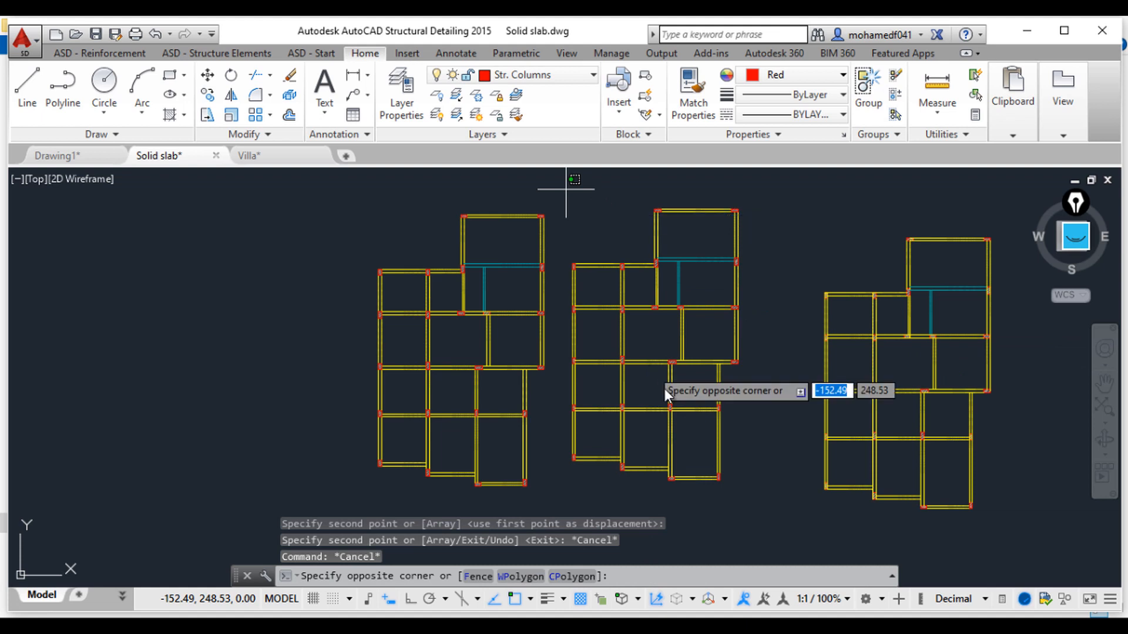
left_click(759, 512)
key("Delete")
Step: Move the remaining beam-and-column copy left, closer to the original plan
middle_click_drag(770, 370, 685, 357)
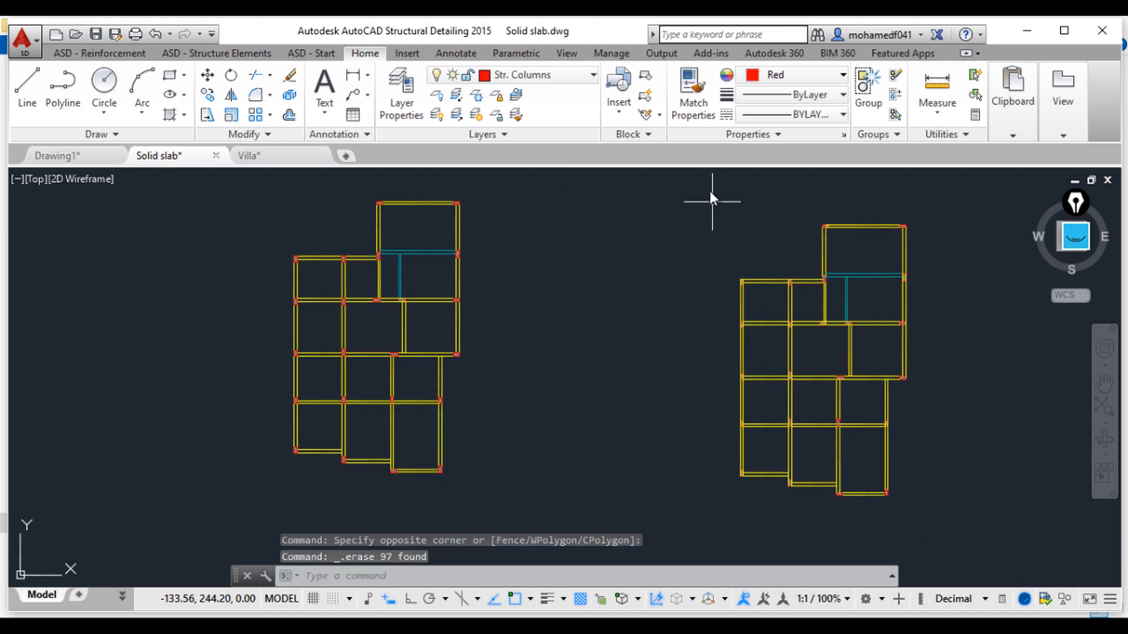
left_click(707, 183)
left_click(958, 530)
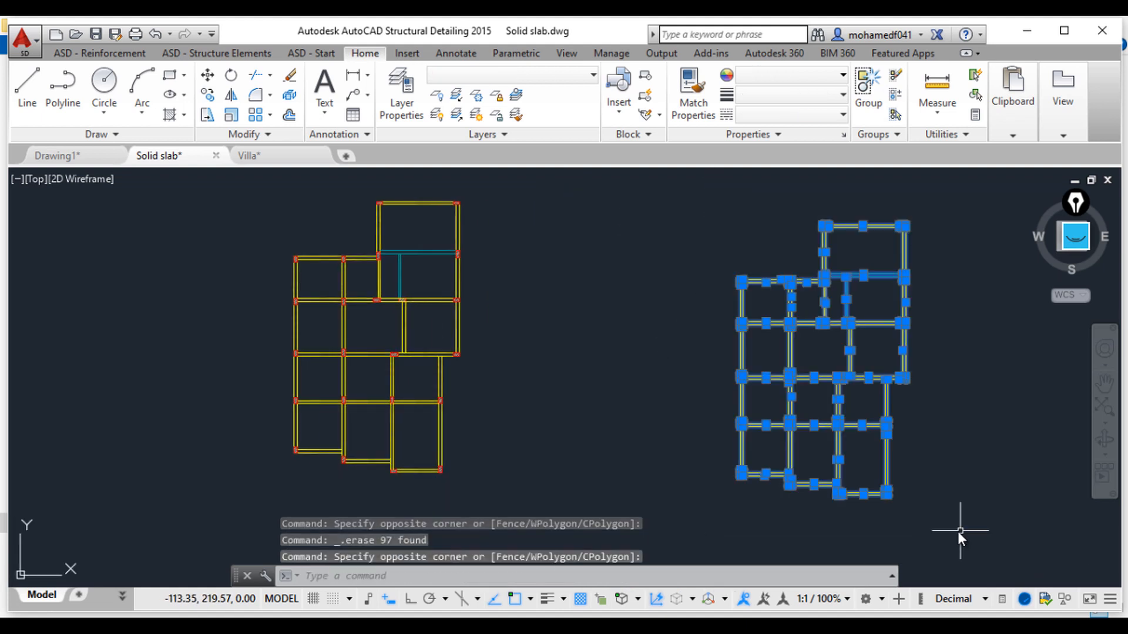
type("M")
key("Return")
left_click(834, 344)
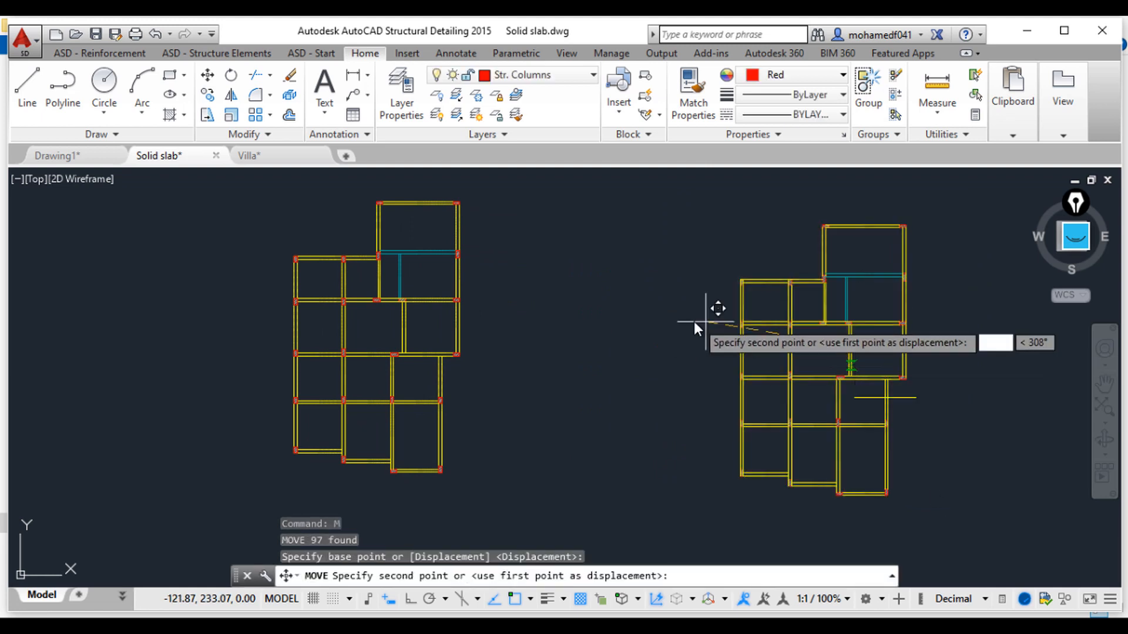
left_click(669, 329)
key("Escape")
key("Escape")
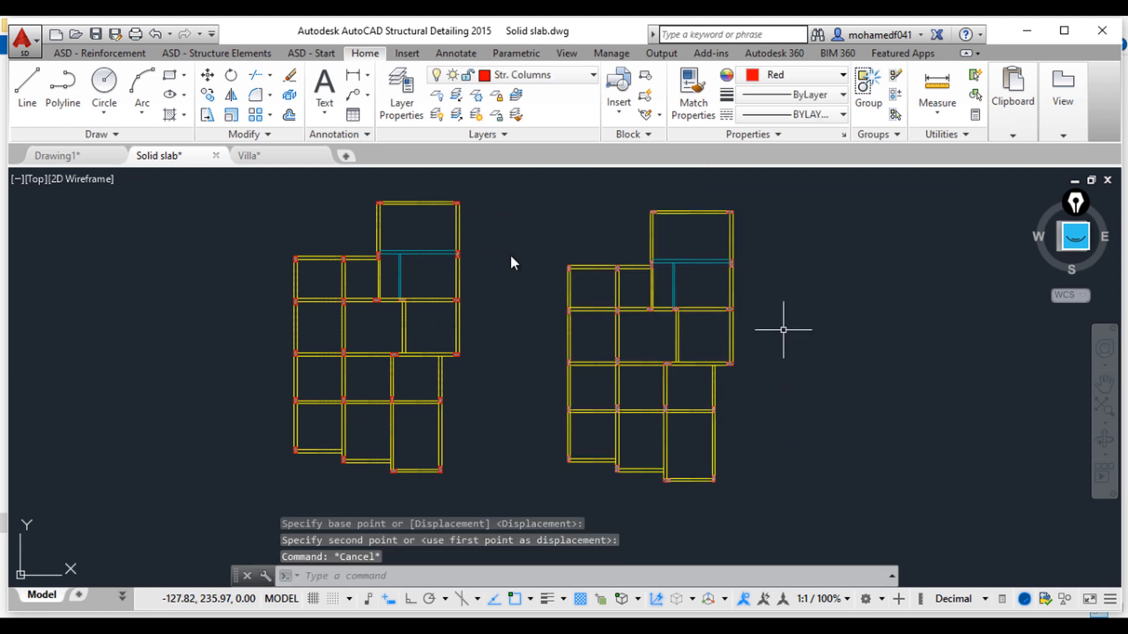
key("Escape")
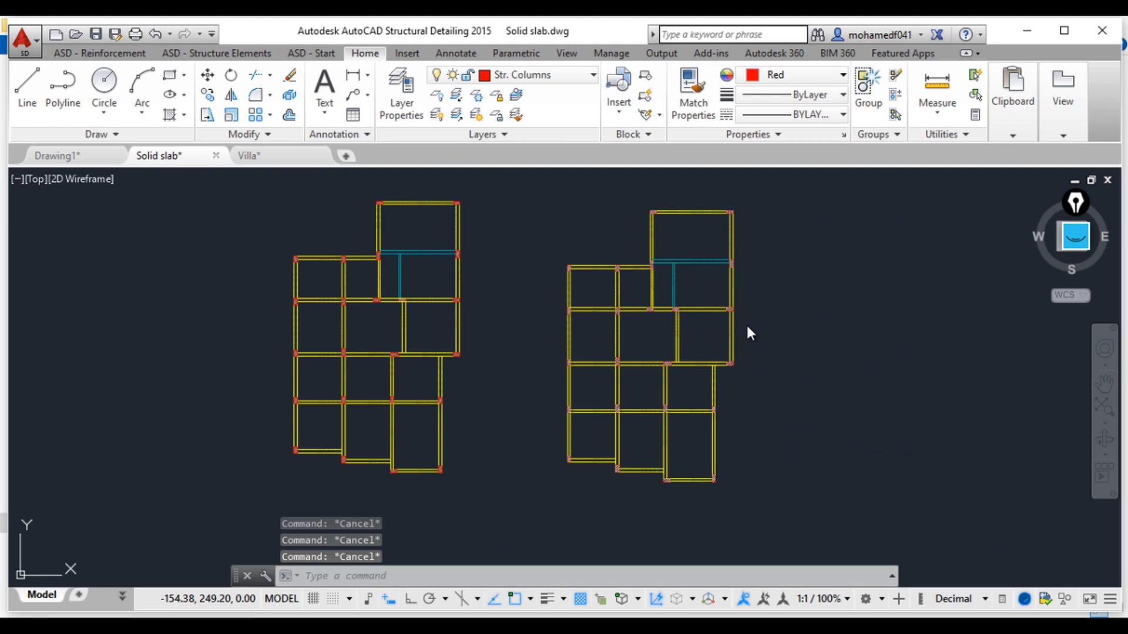
Step: Move the beam-and-column copy back further right, away from the original plan
left_click(436, 115)
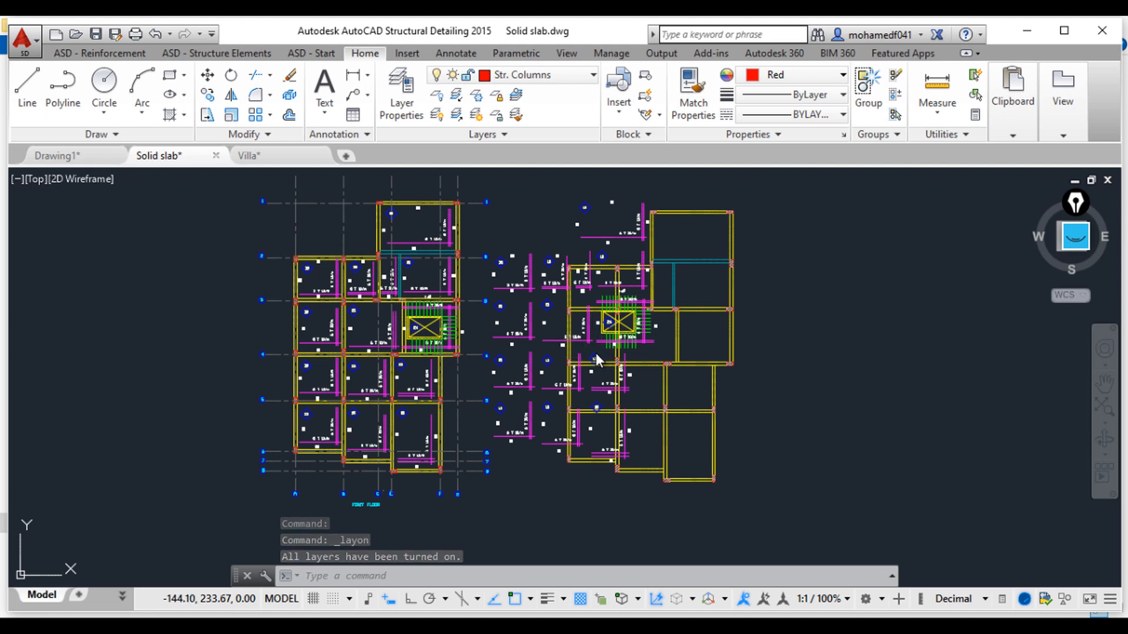
key("ctrl+z")
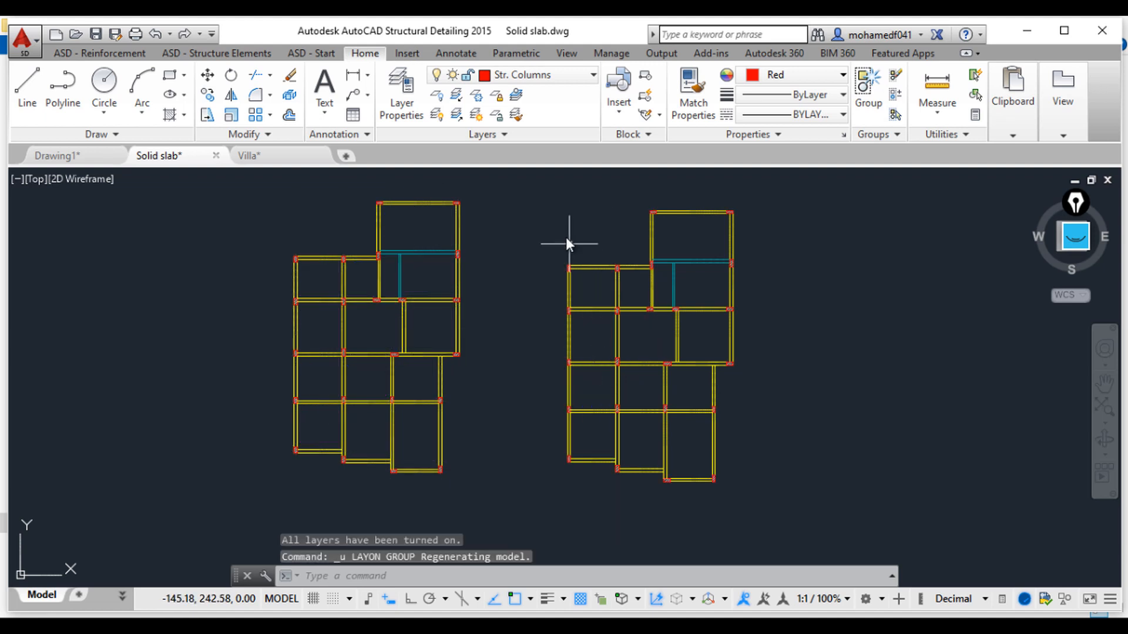
left_click(534, 188)
left_click(793, 517)
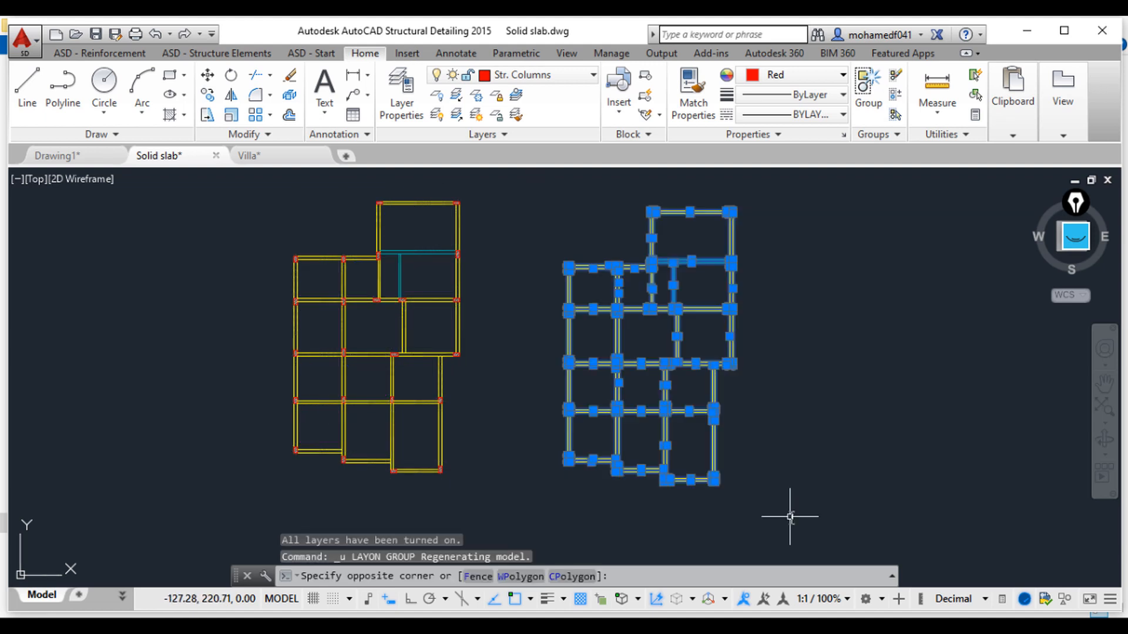
type("m")
key("Return")
left_click(667, 323)
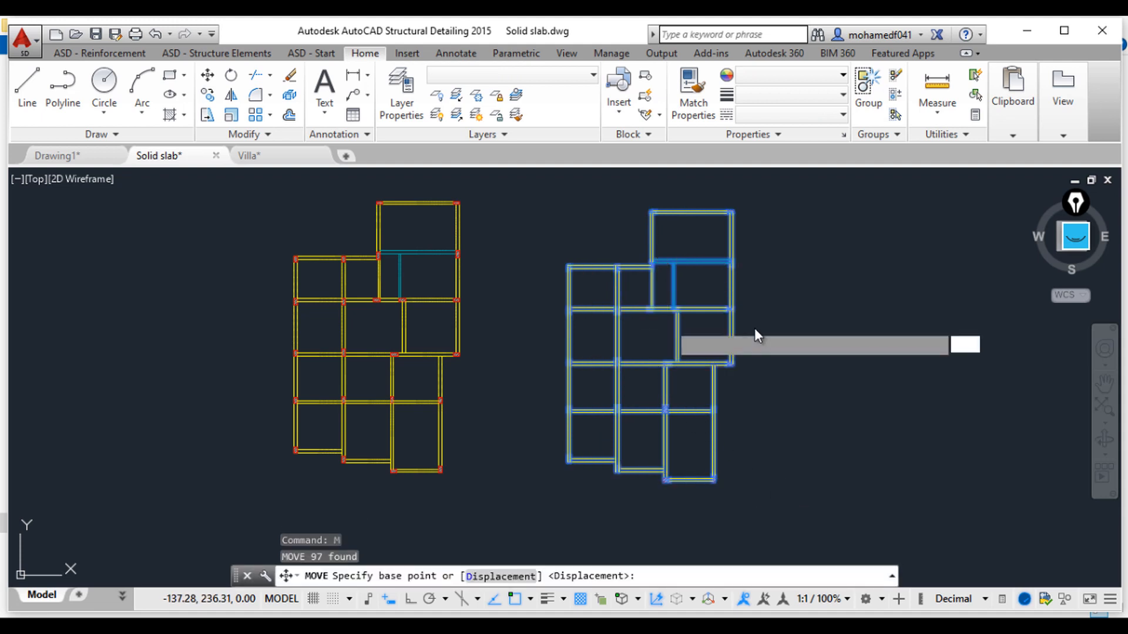
left_click(881, 331)
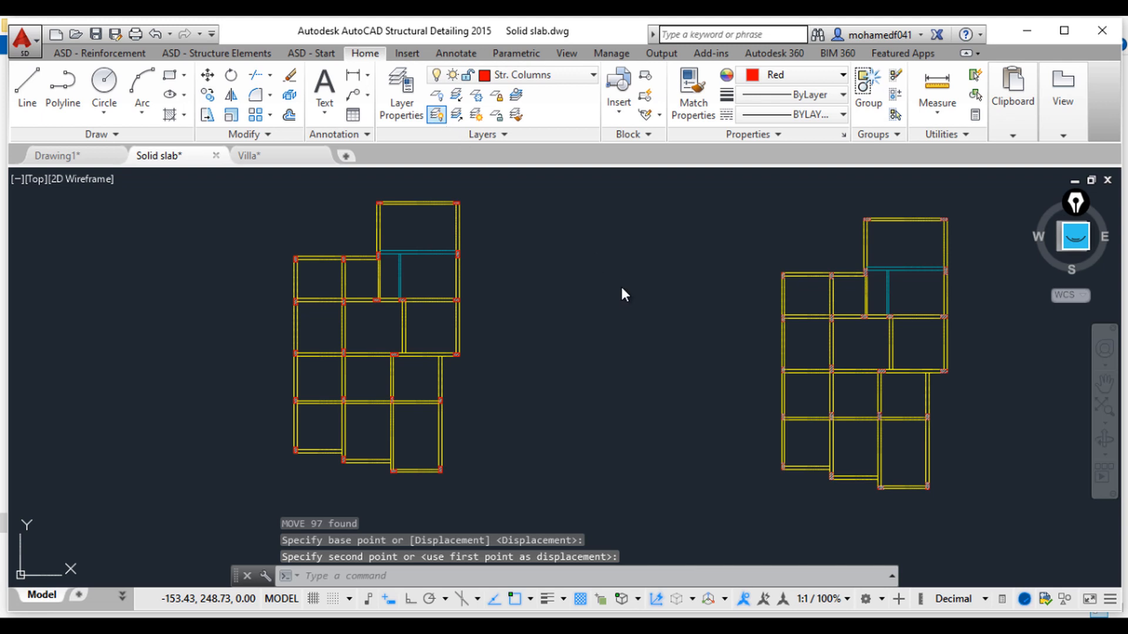
Step: Turn all layers back on and erase the leftover reinforcement and labels of the removed middle copy
left_click(436, 114)
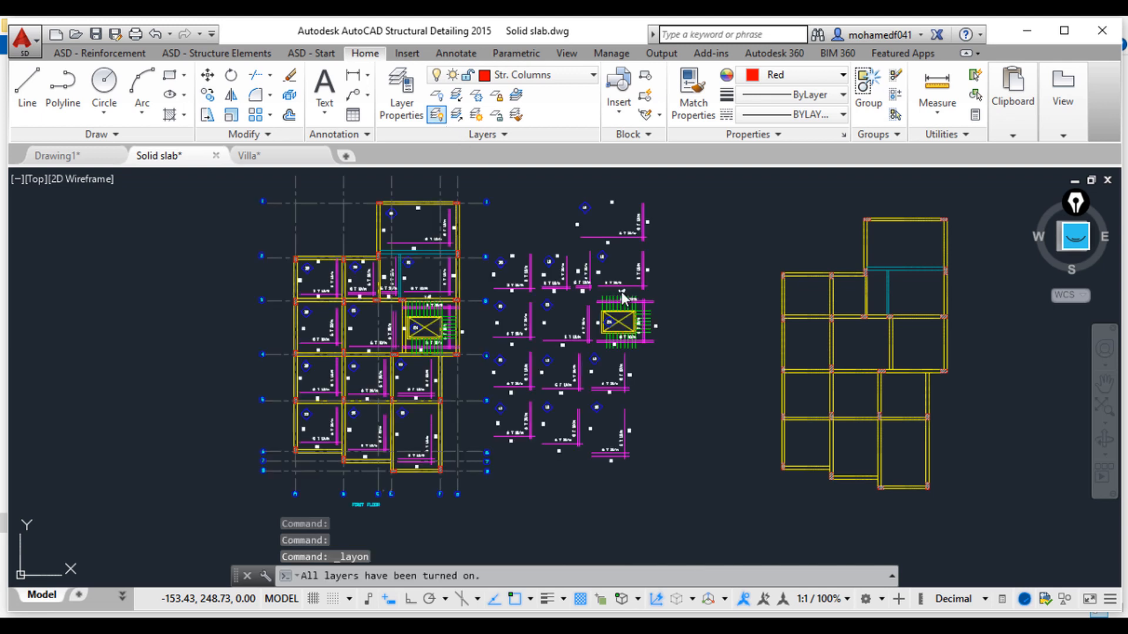
left_click(517, 181)
left_click(696, 499)
key("Delete")
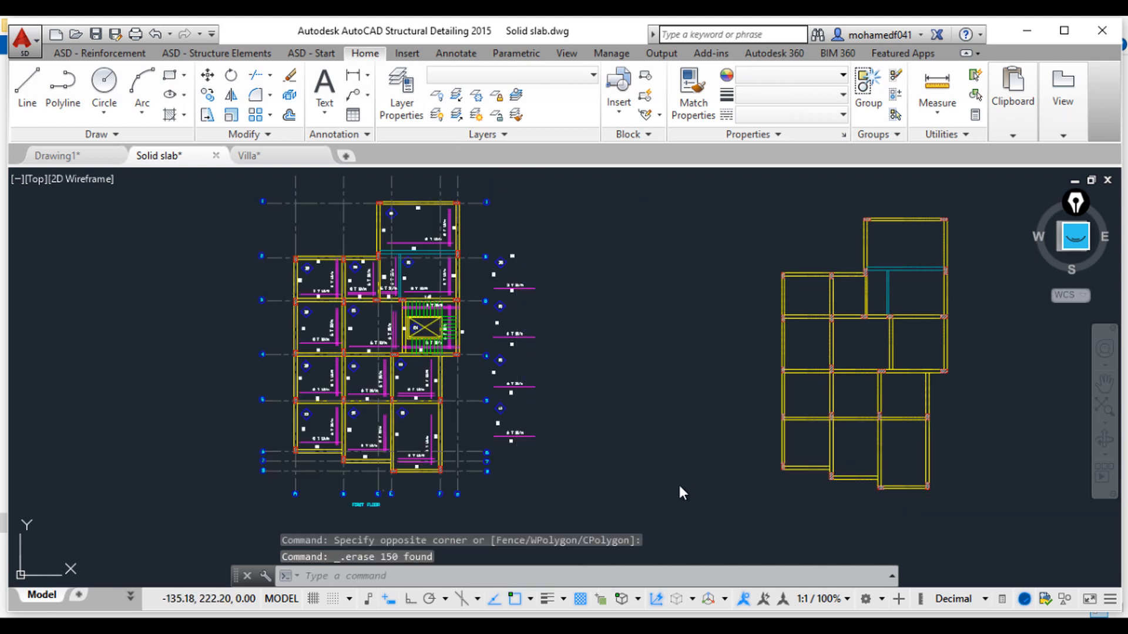
Step: Erase the remaining leftover slab symbols beside the original plan
left_click(667, 457)
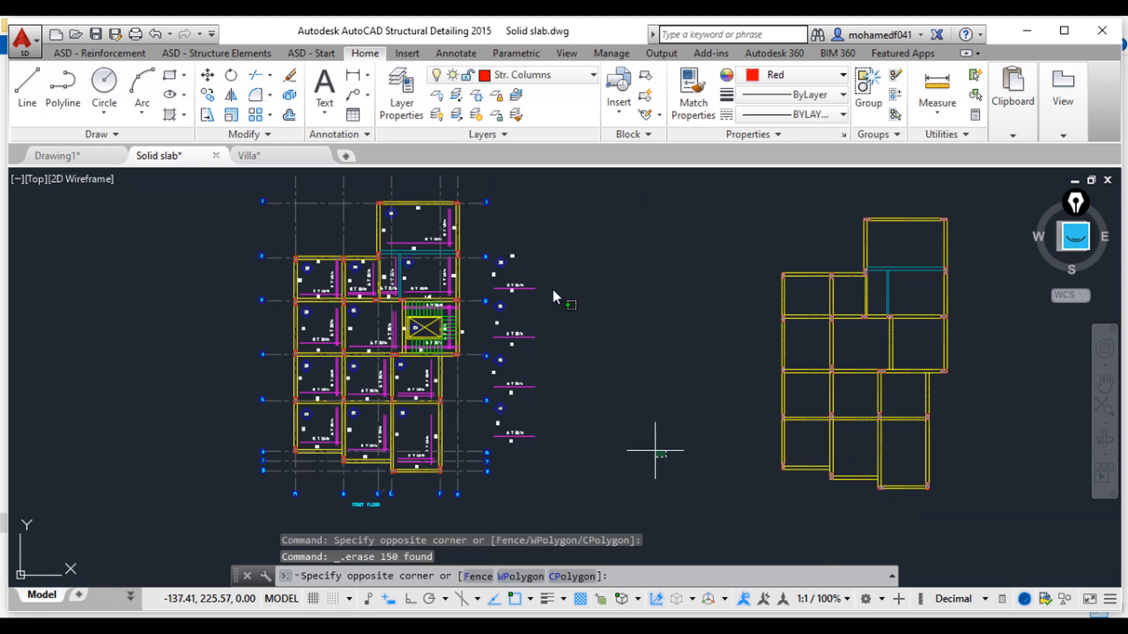
left_click(495, 216)
key("Delete")
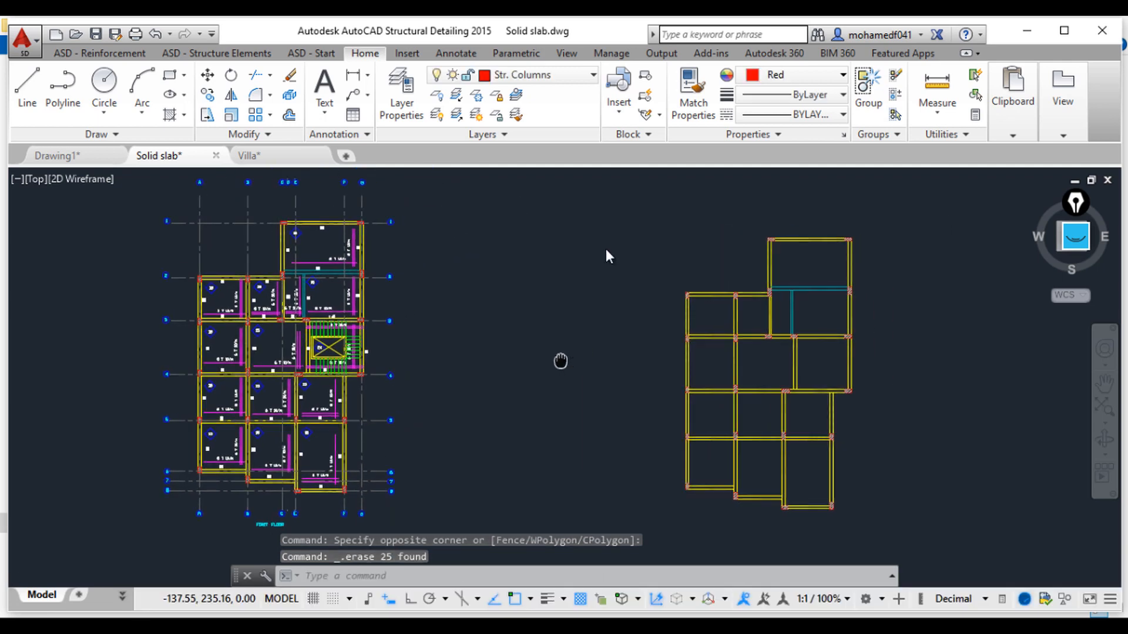
Step: Move the beam-and-column copy left, nearer the original plan
left_click(606, 197)
left_click(881, 541)
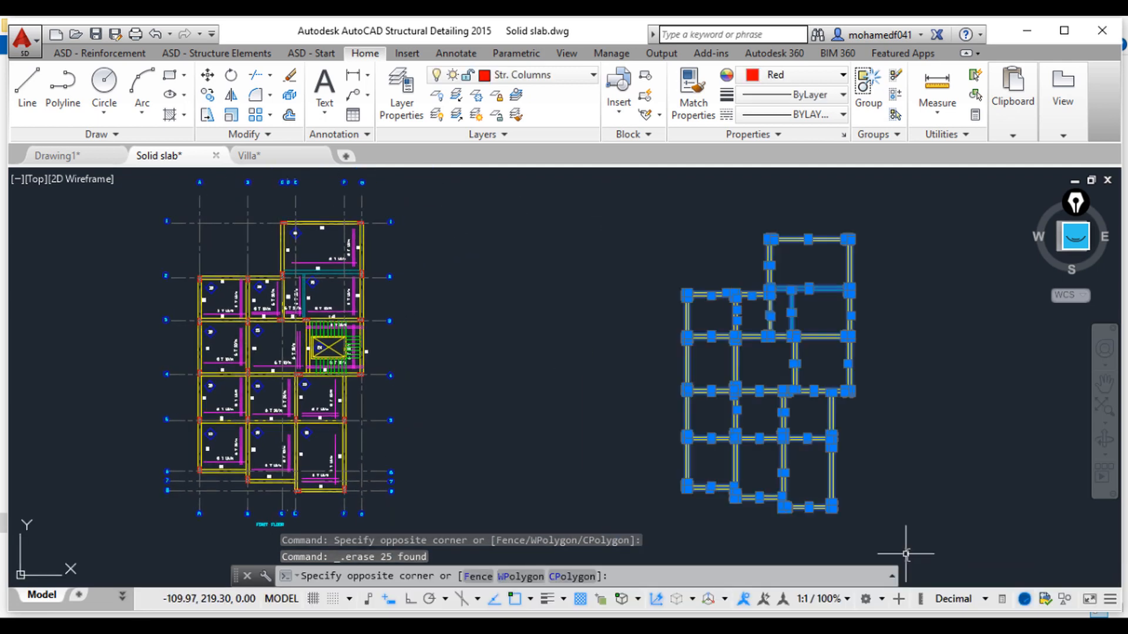
type("m")
key("Return")
left_click(794, 355)
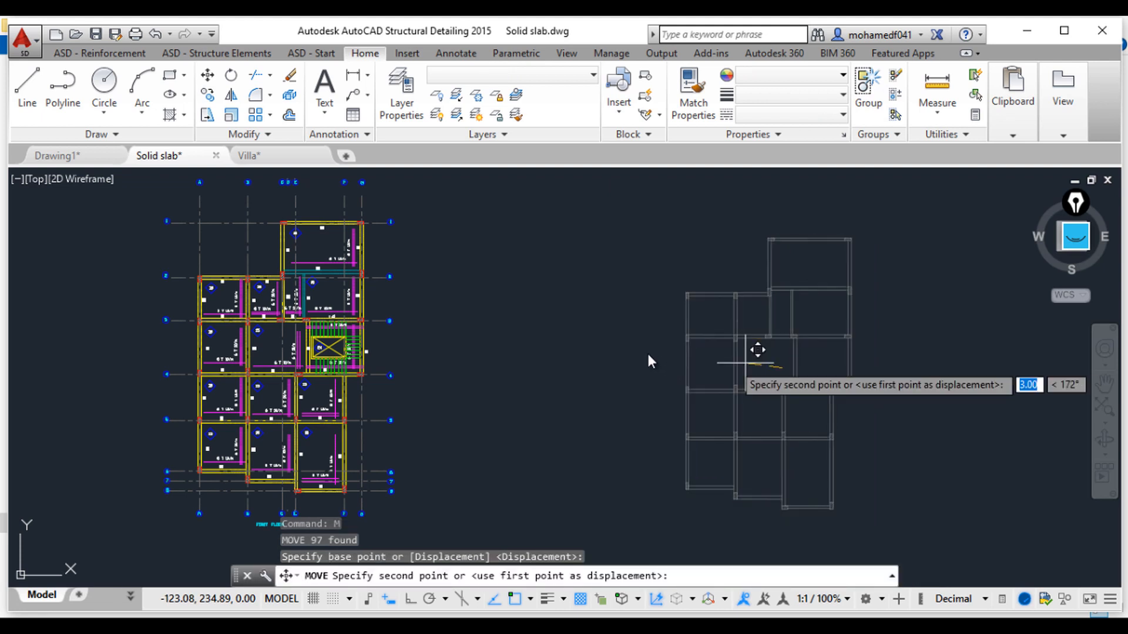
left_click(627, 370)
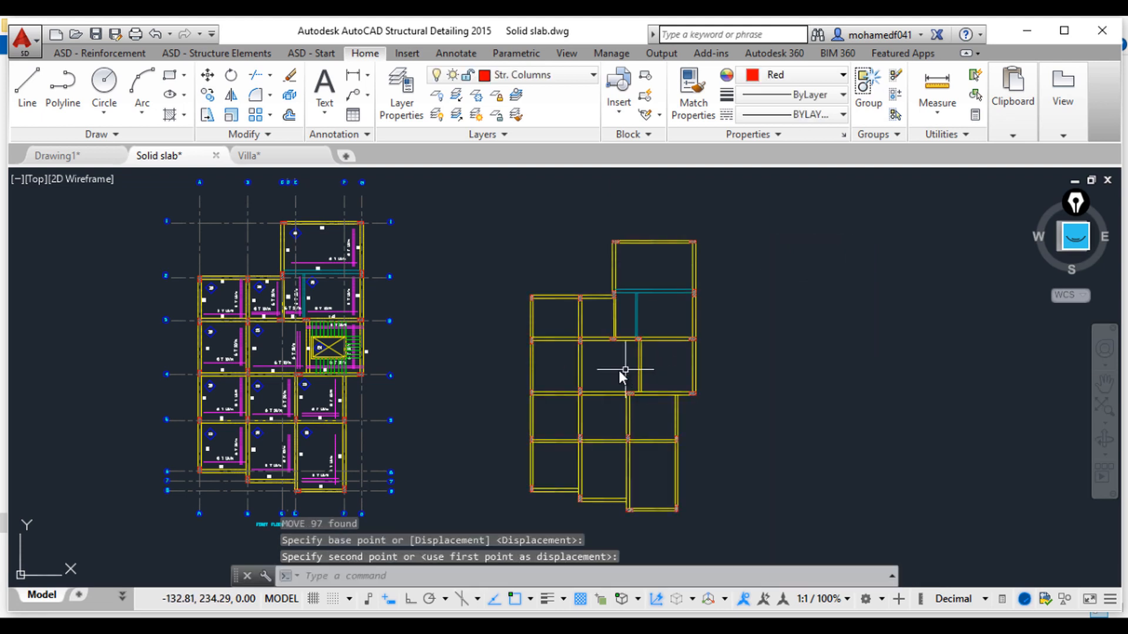
key("Escape")
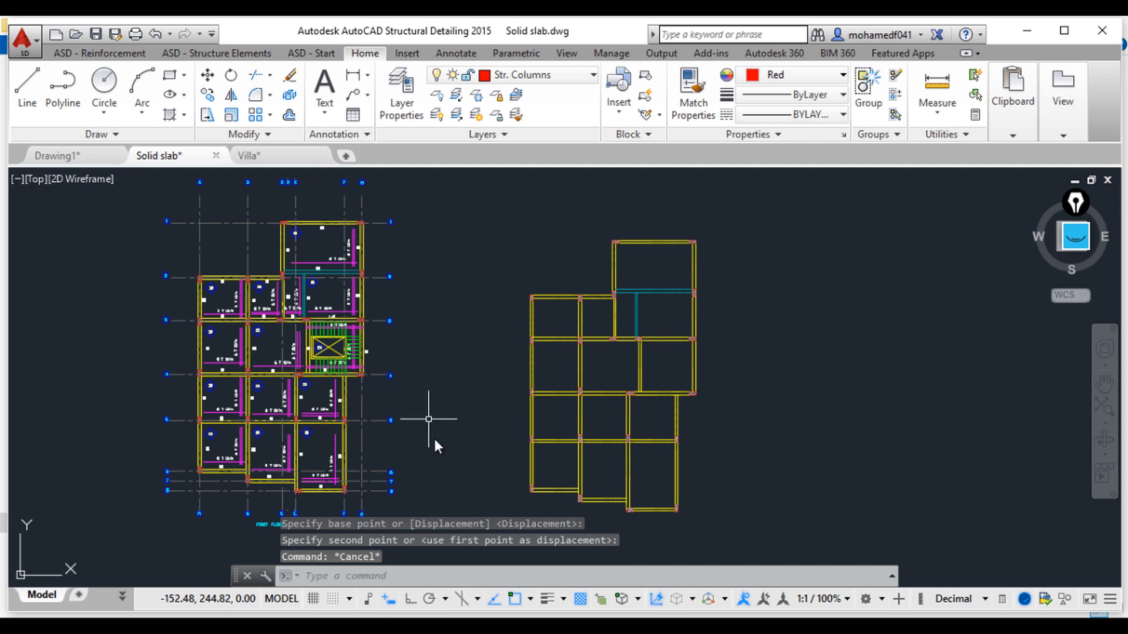
Step: Erase the horizontal grid axis lines and their bubbles around the original plan
middle_click_drag(441, 453, 503, 395)
left_click(502, 477)
middle_click_drag(421, 259, 492, 330)
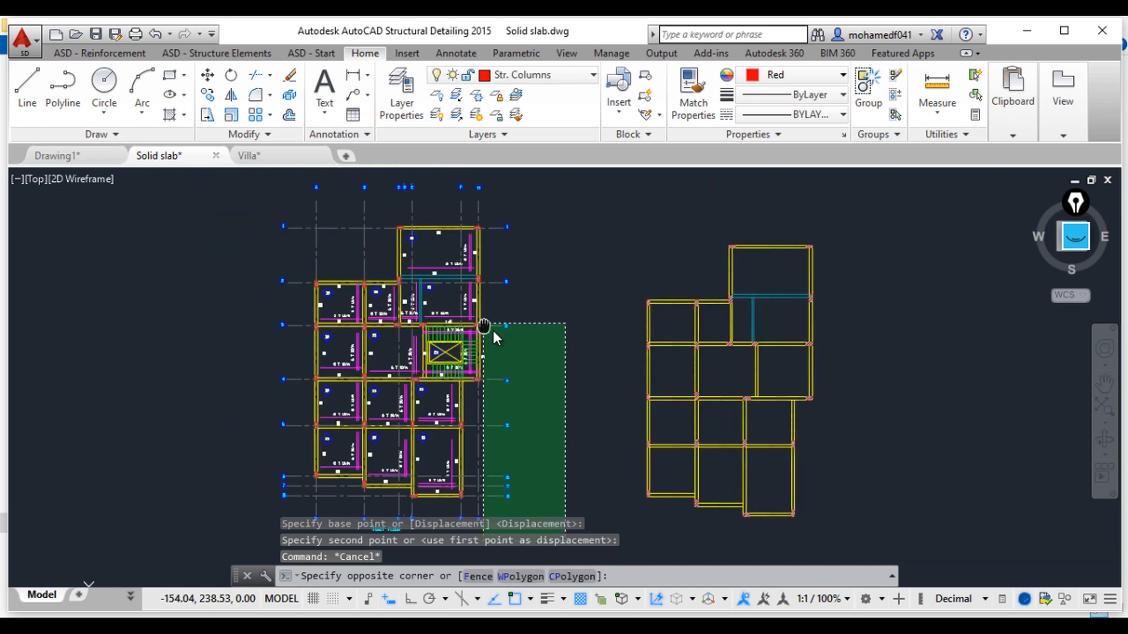
left_click(504, 201)
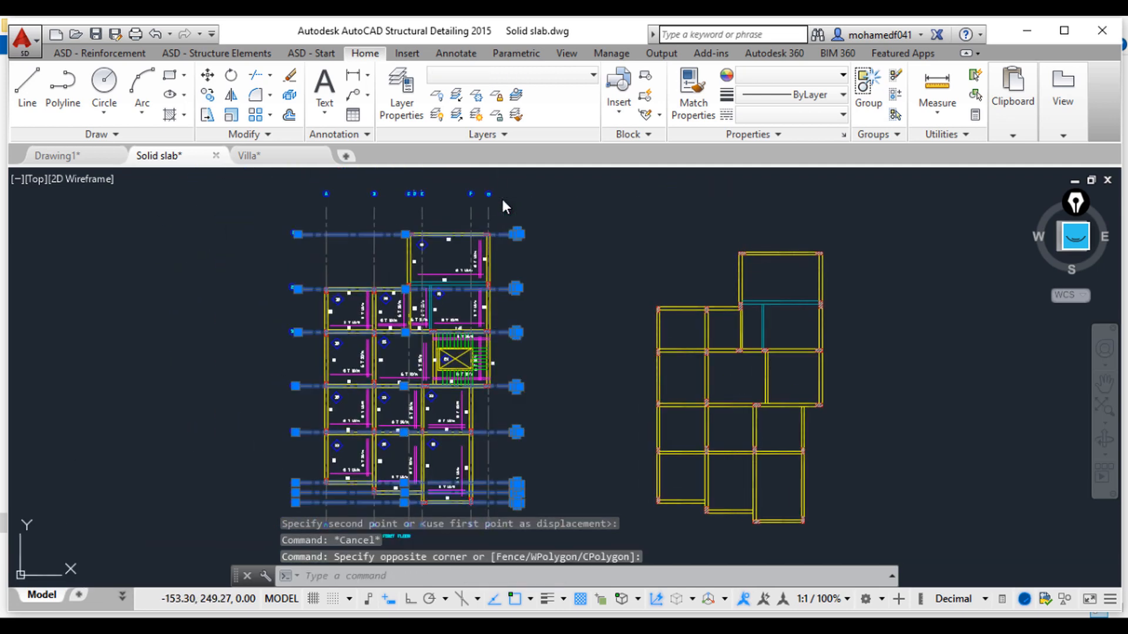
key("Delete")
Step: Erase the grid bubbles above the original plan
left_click(515, 201)
left_click(263, 187)
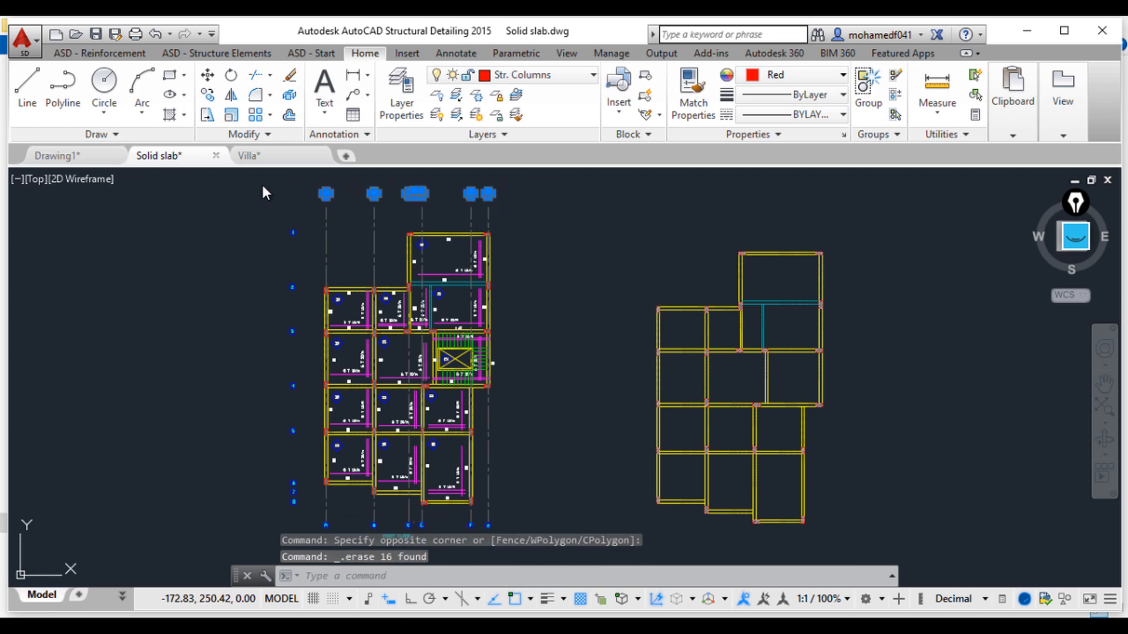
key("Delete")
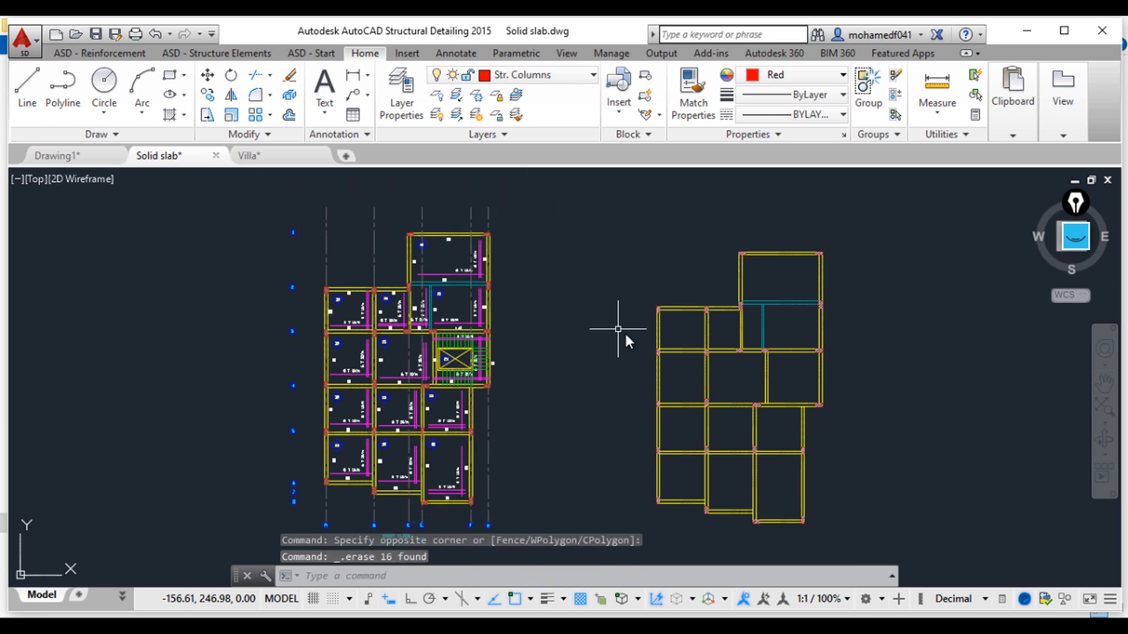
Step: Erase the vertical grid axis lines extending above the original plan
mouse_move(619, 330)
middle_mouse_down()
mouse_move(527, 276)
mouse_move(528, 309)
middle_mouse_up()
scroll(463, 253, "up", 4)
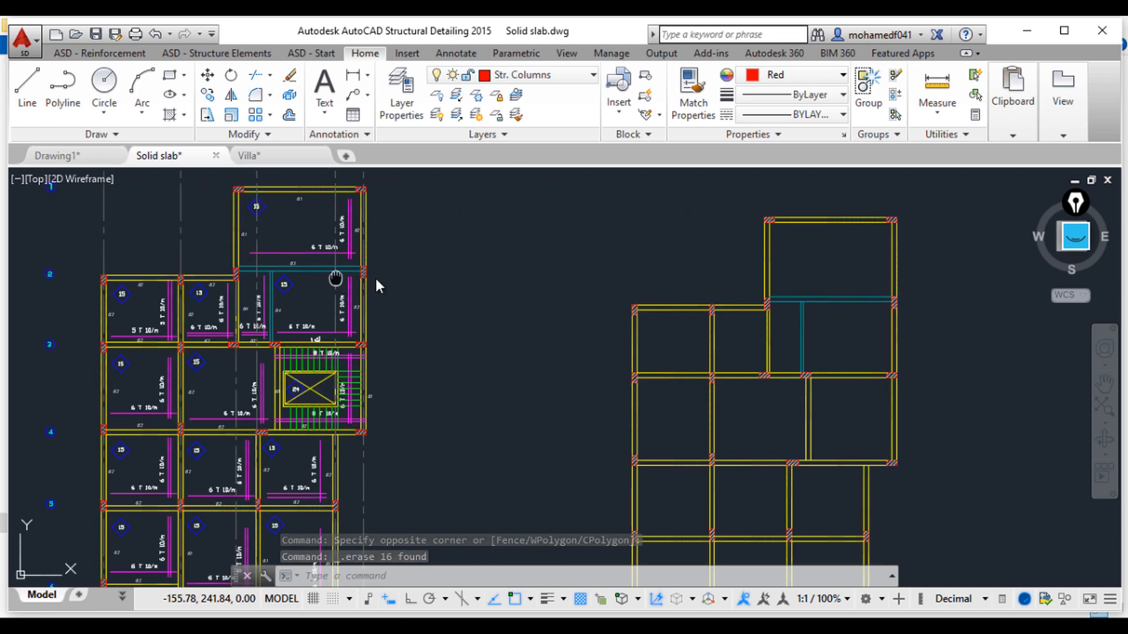
left_click(696, 280)
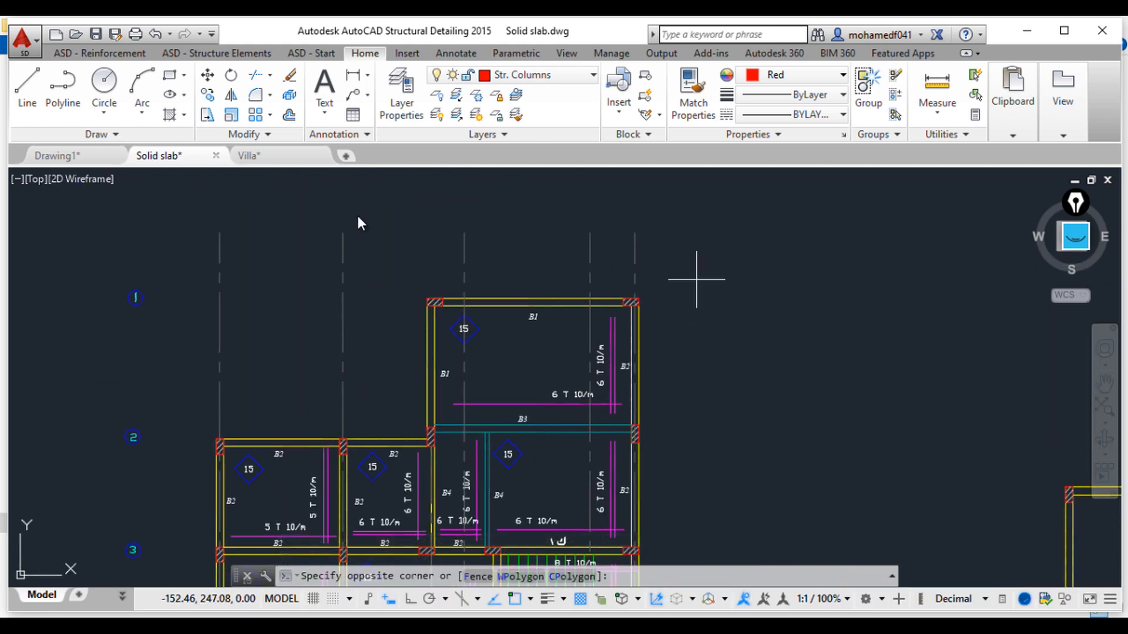
left_click(205, 206)
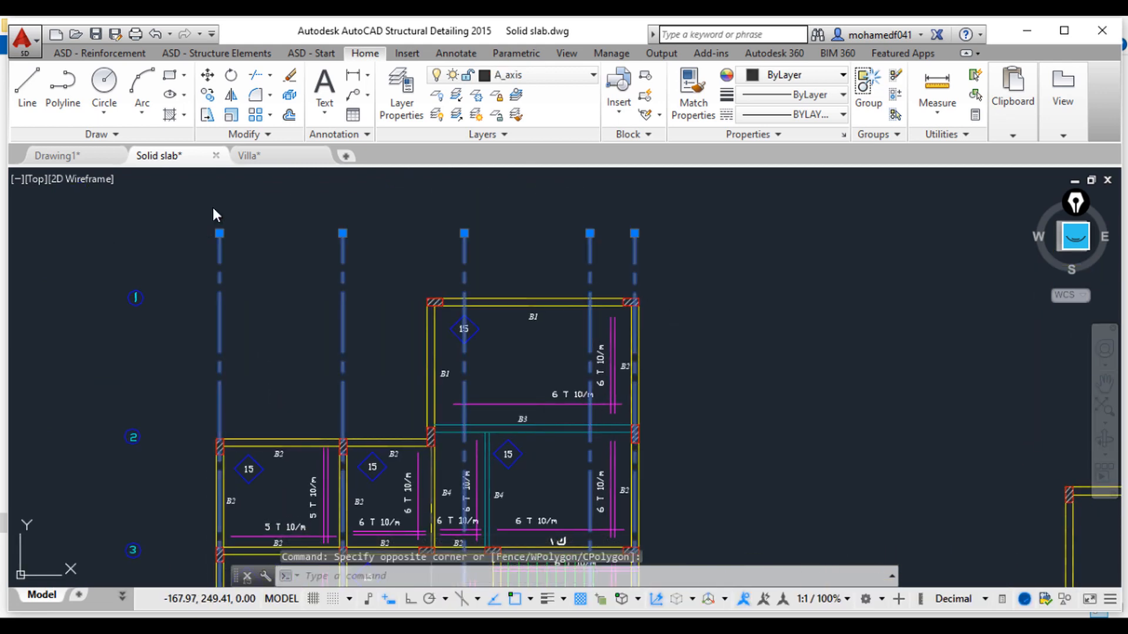
key("Delete")
Step: Zoom into the top slab panel of the original plan and examine its bottom reinforcement bars and labels
middle_click_drag(372, 428, 394, 348)
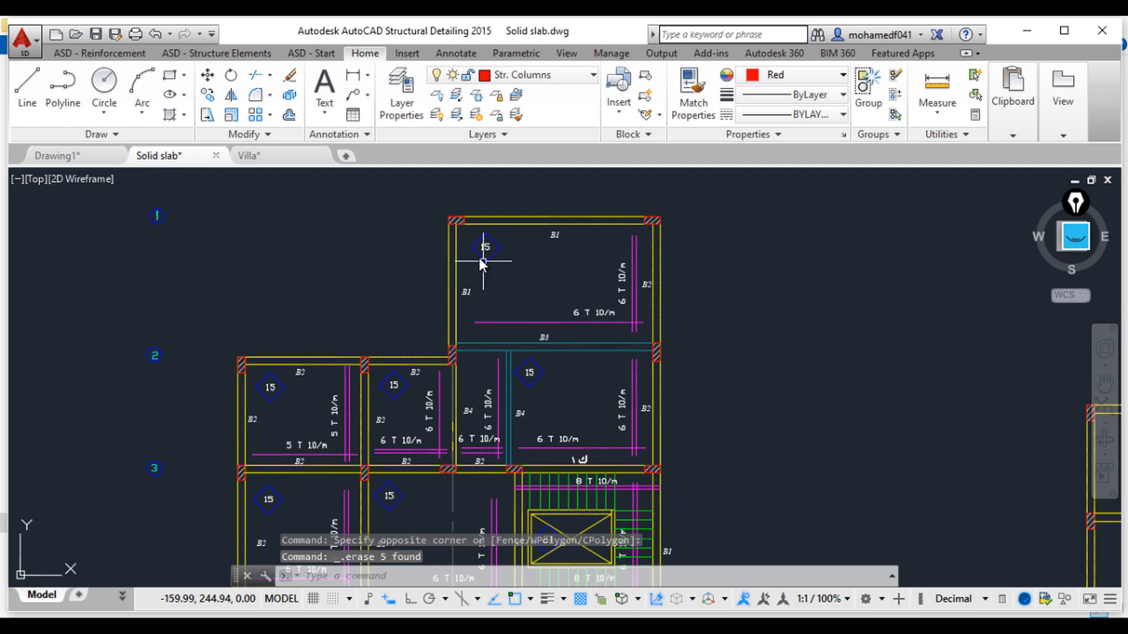
scroll(482, 261, "up", 4)
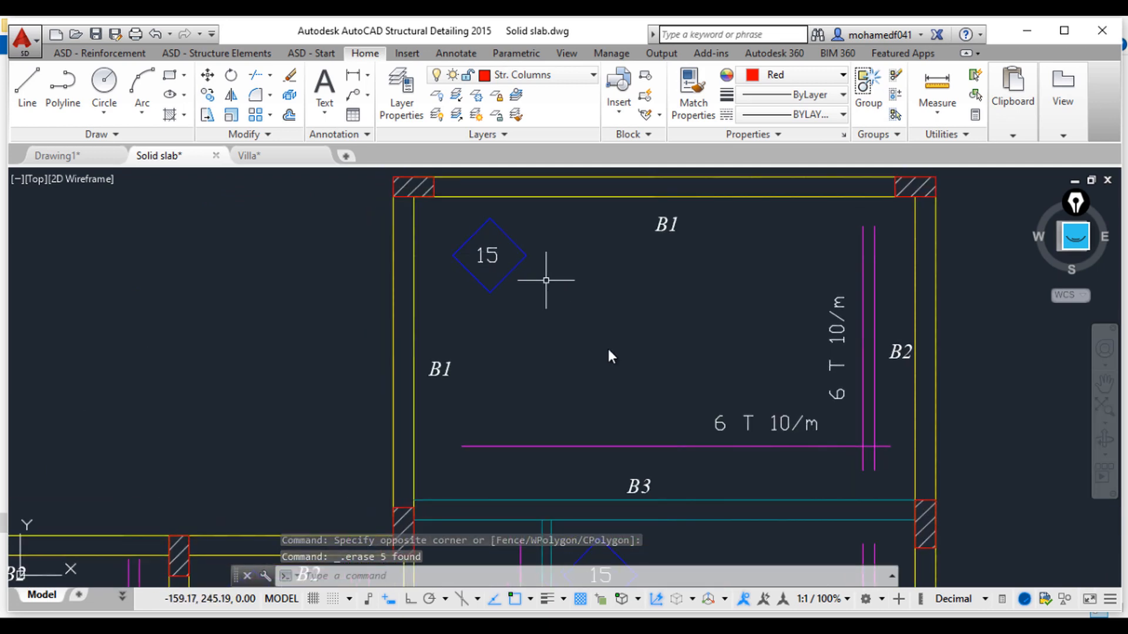
middle_click_drag(688, 403, 630, 394)
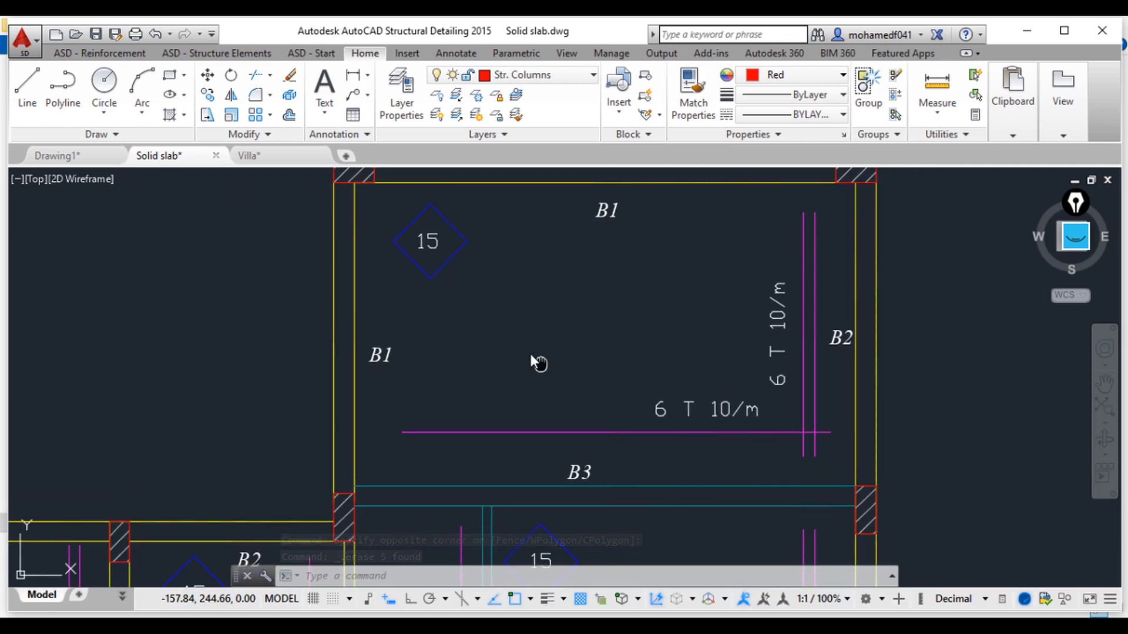
middle_click_drag(530, 352, 507, 258)
mouse_move(647, 296)
middle_mouse_down()
mouse_move(617, 354)
mouse_move(622, 430)
mouse_move(552, 419)
middle_mouse_up()
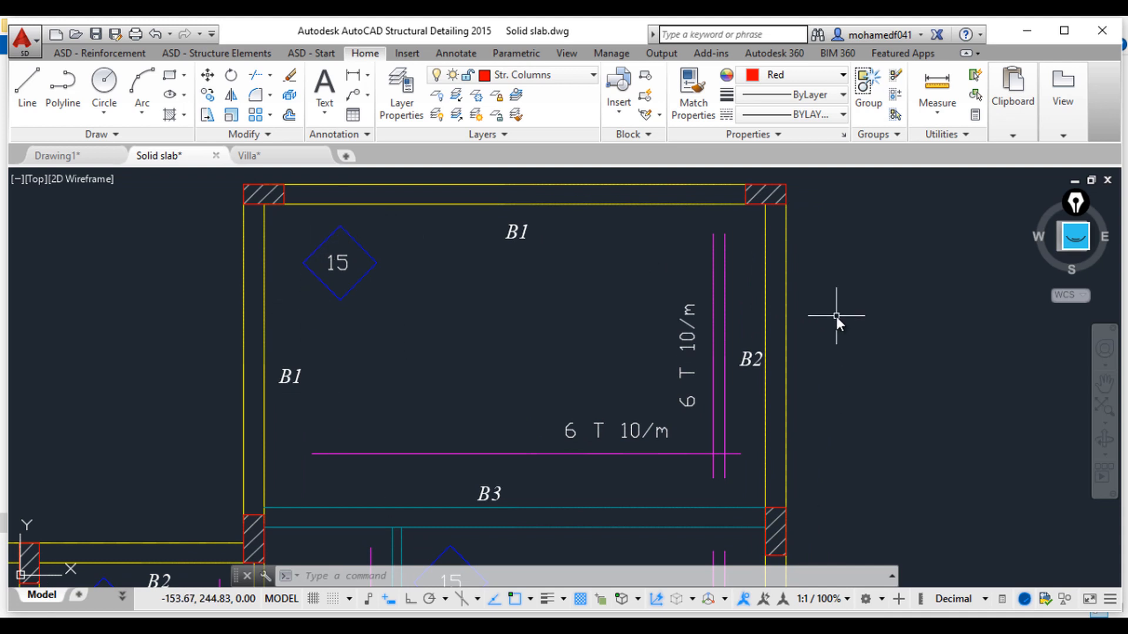
middle_click_drag(553, 363, 547, 323)
middle_click_drag(708, 327, 675, 376)
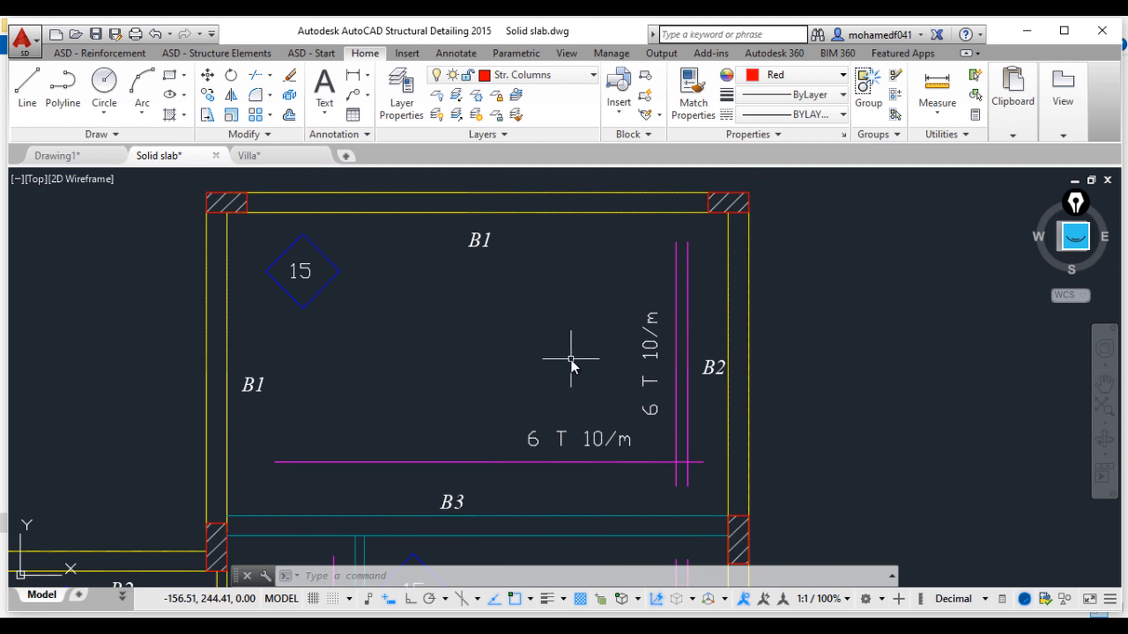
left_click(692, 280)
left_click(638, 267)
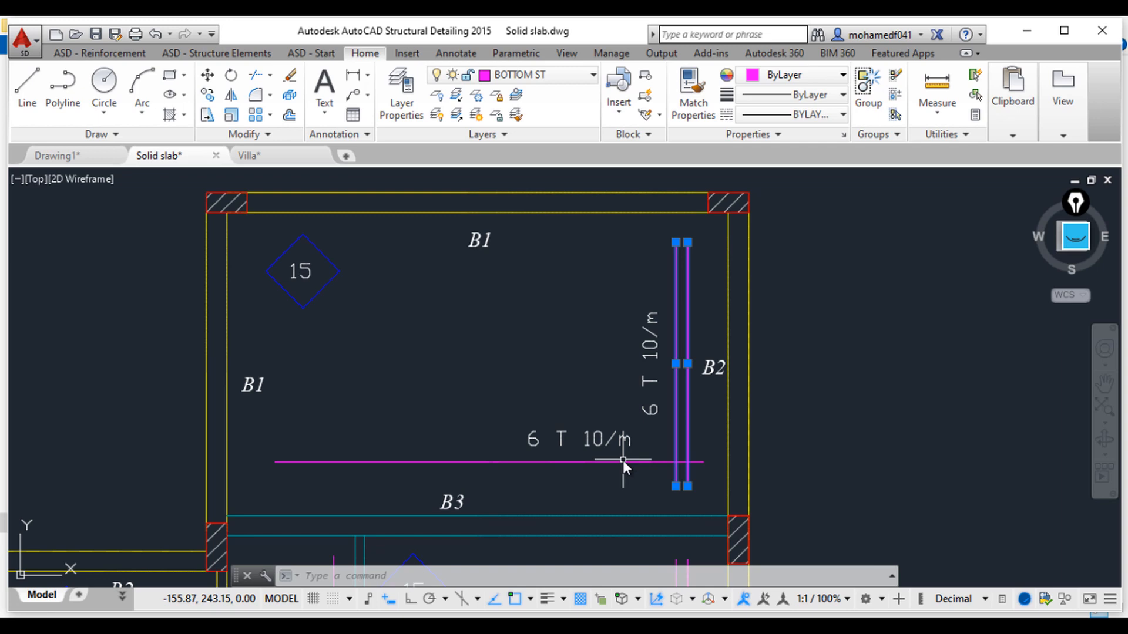
key("Escape")
key("Escape")
key("Escape")
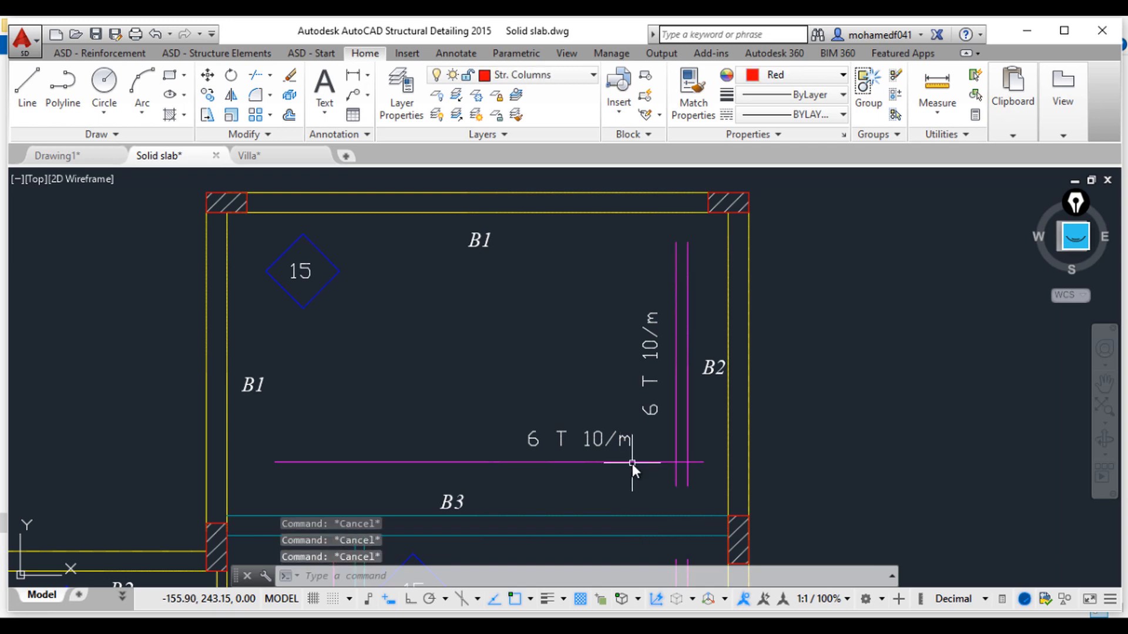
scroll(632, 464, "down", 3)
middle_click_drag(647, 317, 643, 427)
scroll(623, 348, "up", 2)
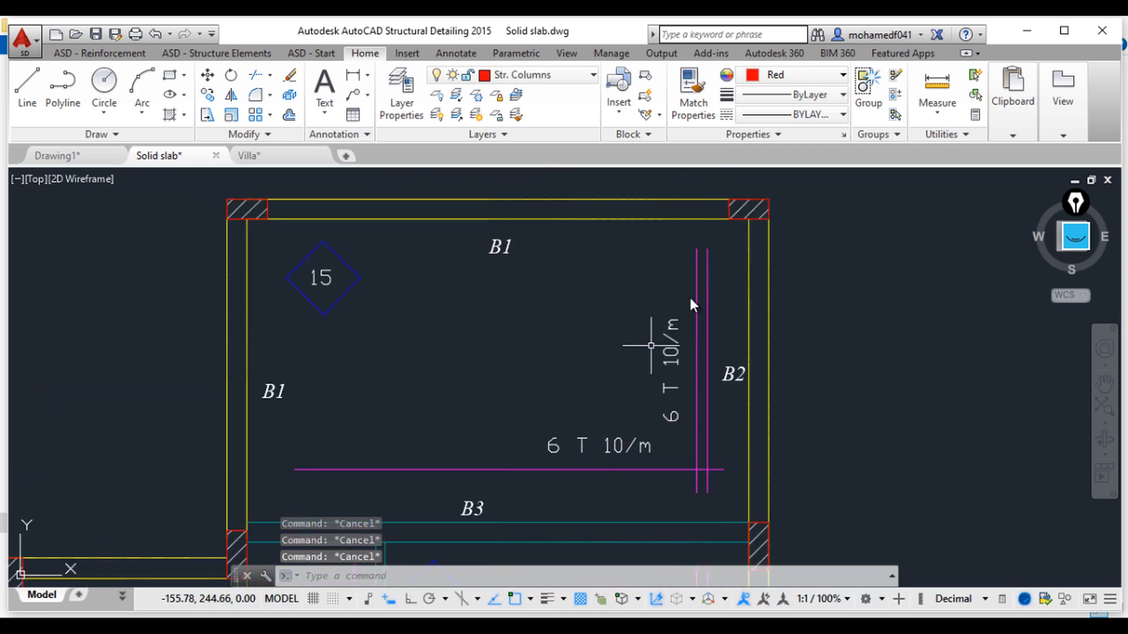
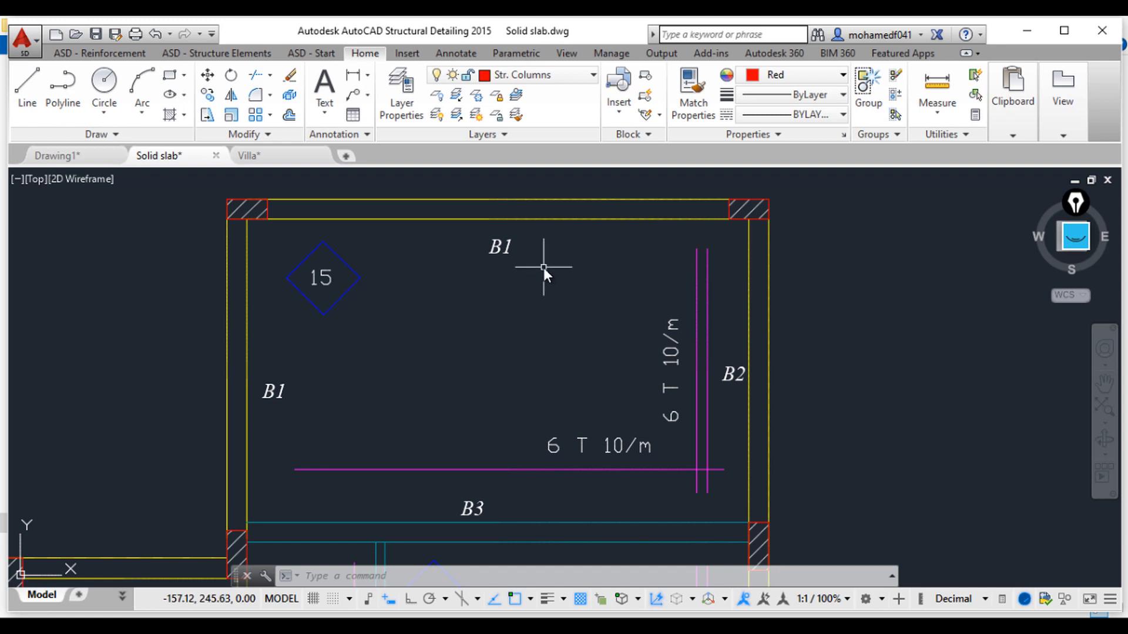
Step: Dimension the vertical clear span of the top slab panel with a linear dimension
left_click(353, 75)
left_click(427, 219)
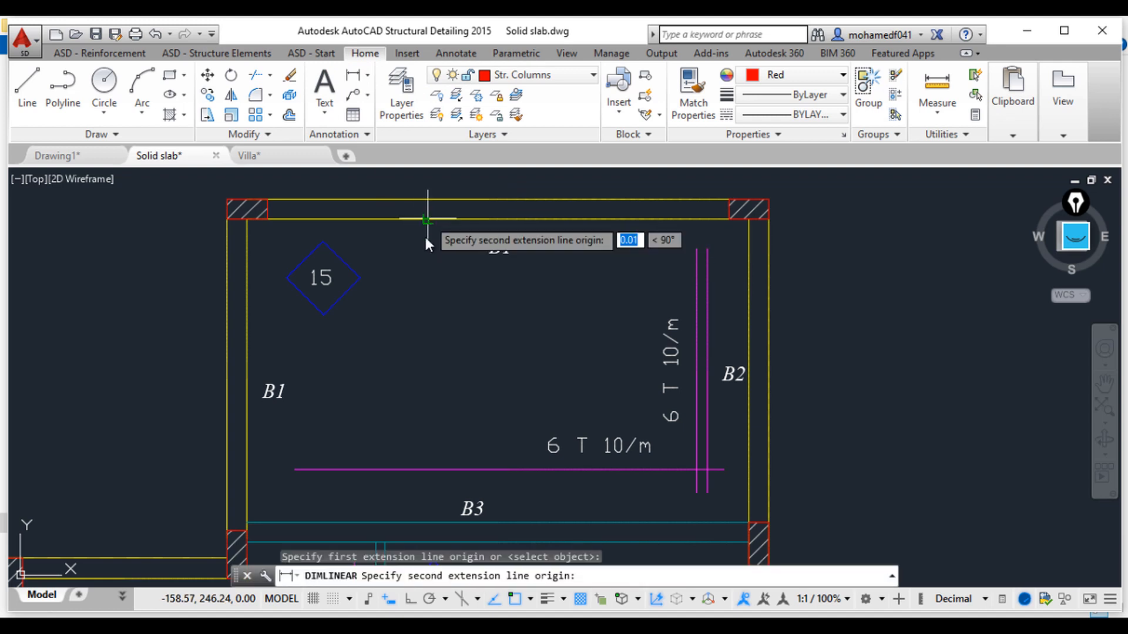
left_click(433, 521)
left_click(423, 435)
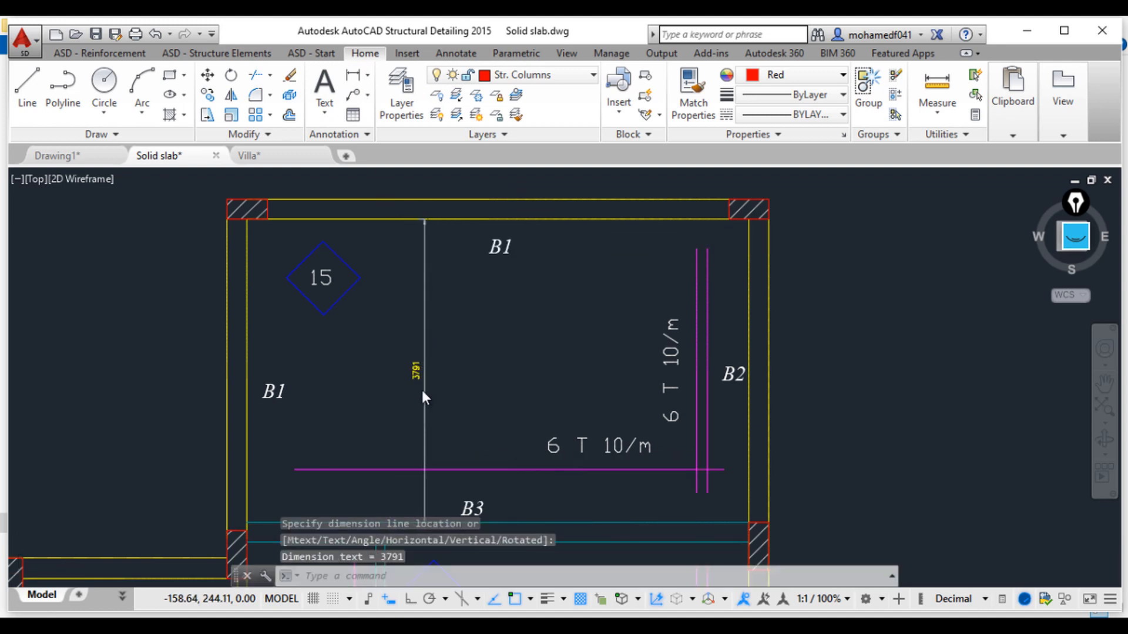
scroll(422, 390, "up", 3)
scroll(430, 393, "down", 2)
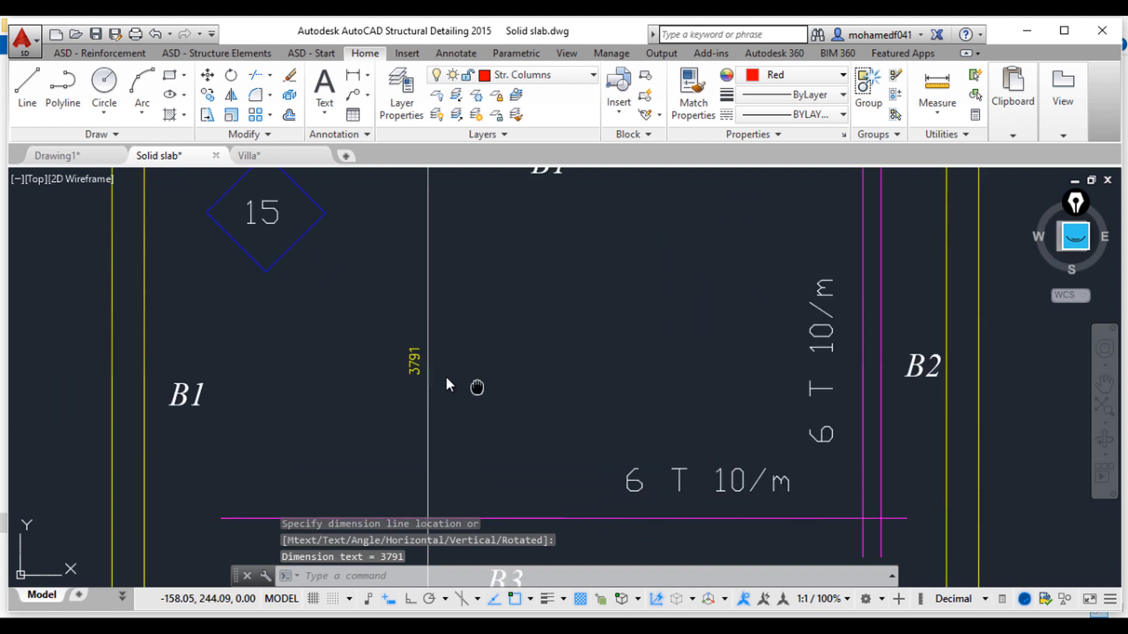
scroll(411, 364, "down", 2)
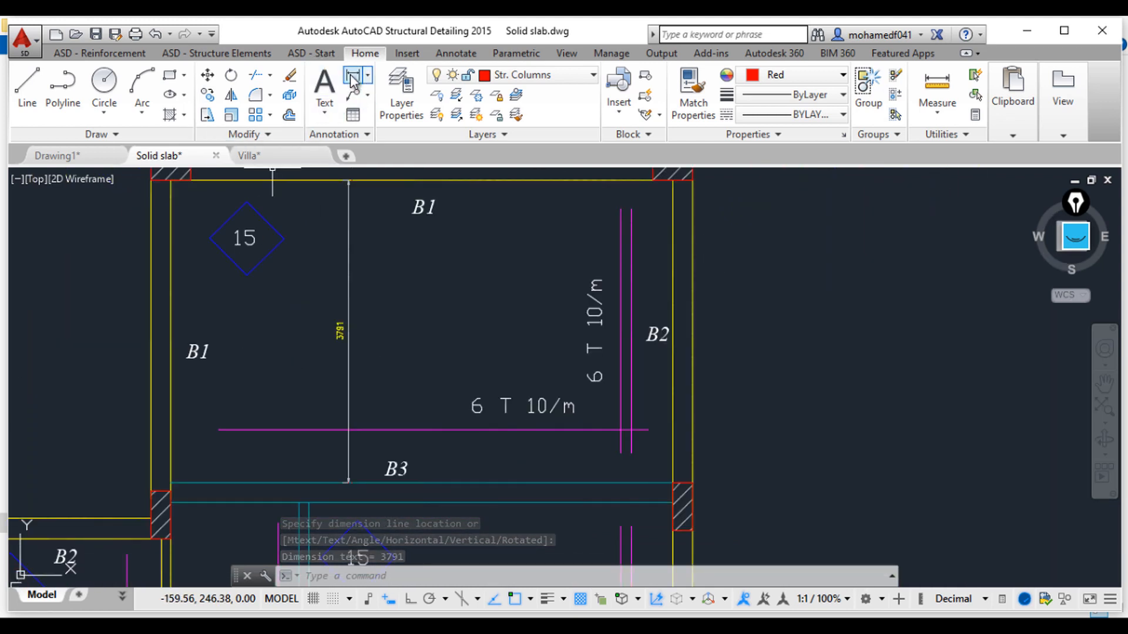
Step: Dimension the horizontal clear span of the same slab panel between beams B1 and B2
key("Return")
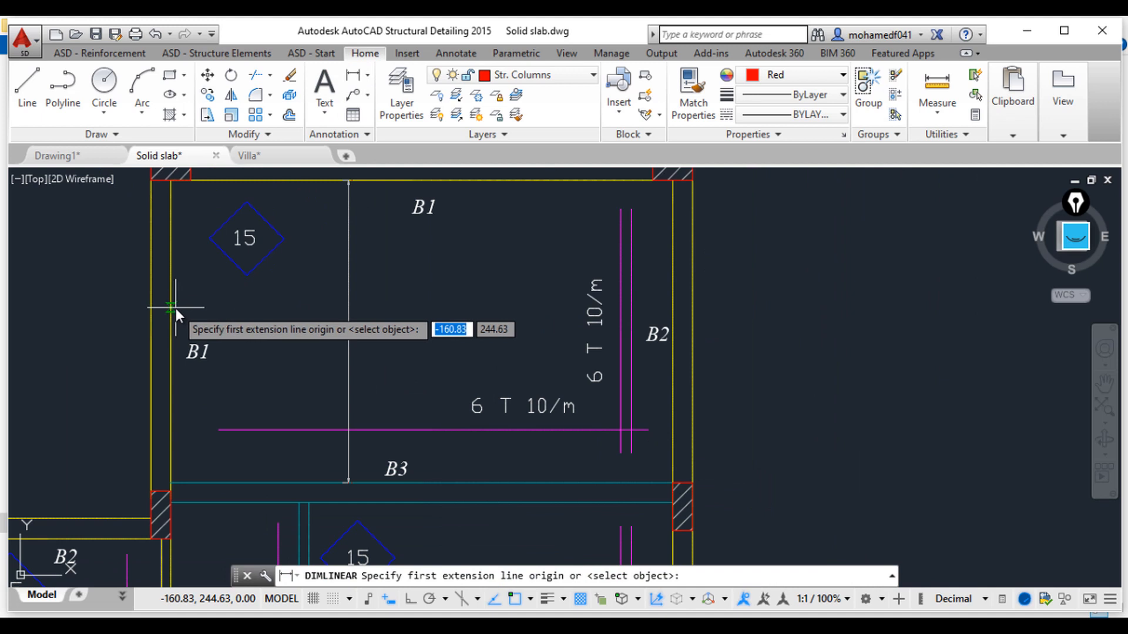
left_click(171, 307)
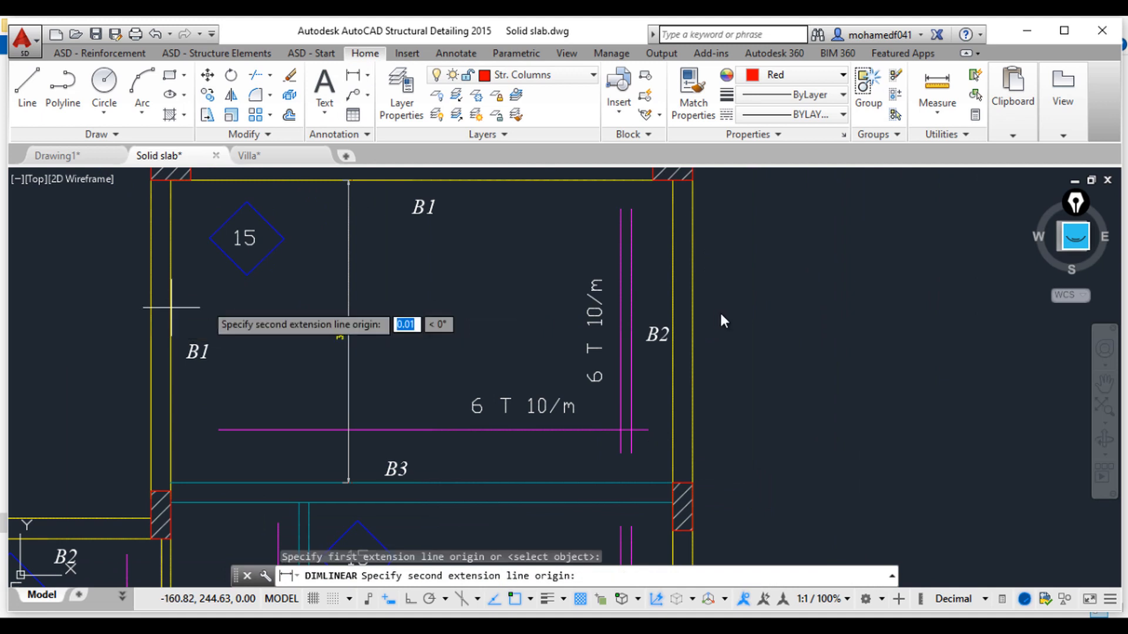
left_click(674, 305)
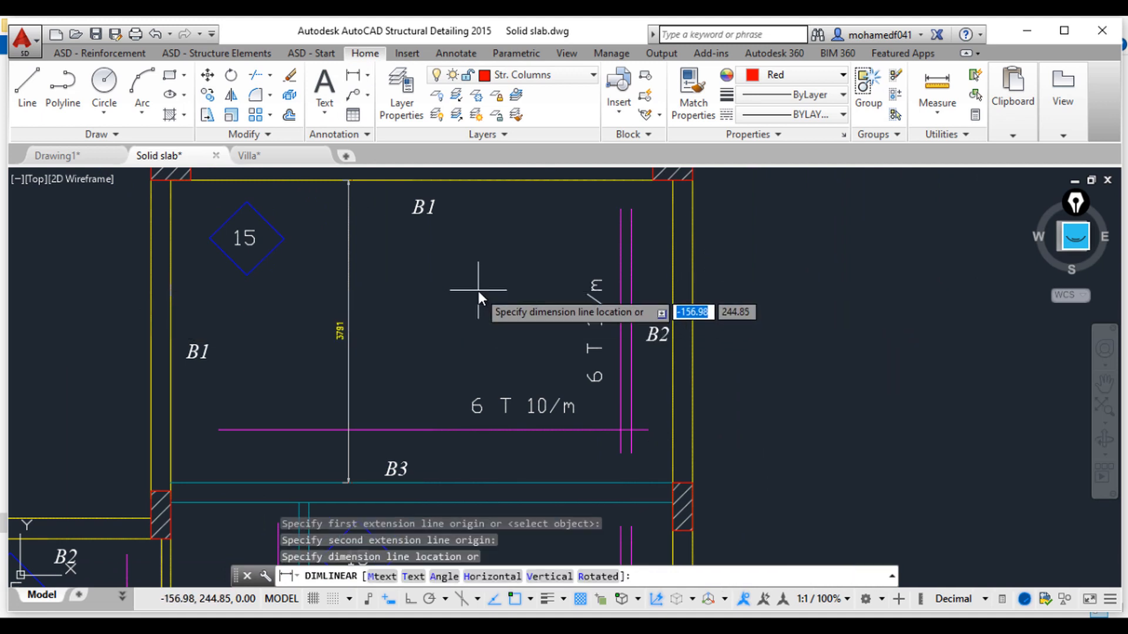
left_click(407, 291)
scroll(407, 291, "up", 2)
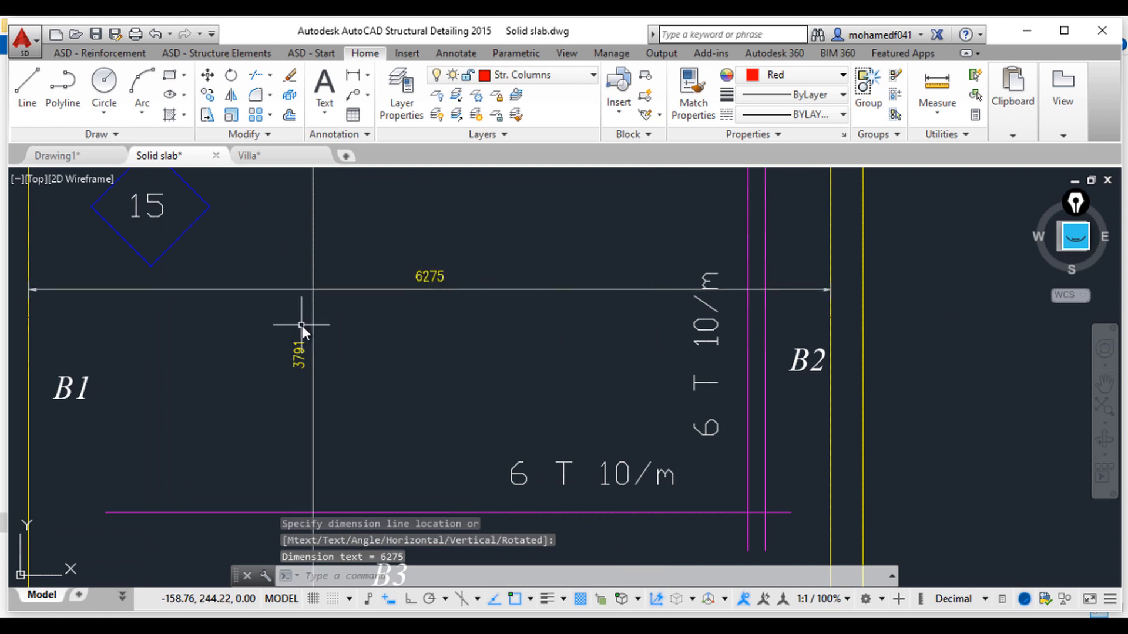
scroll(377, 357, "down", 2)
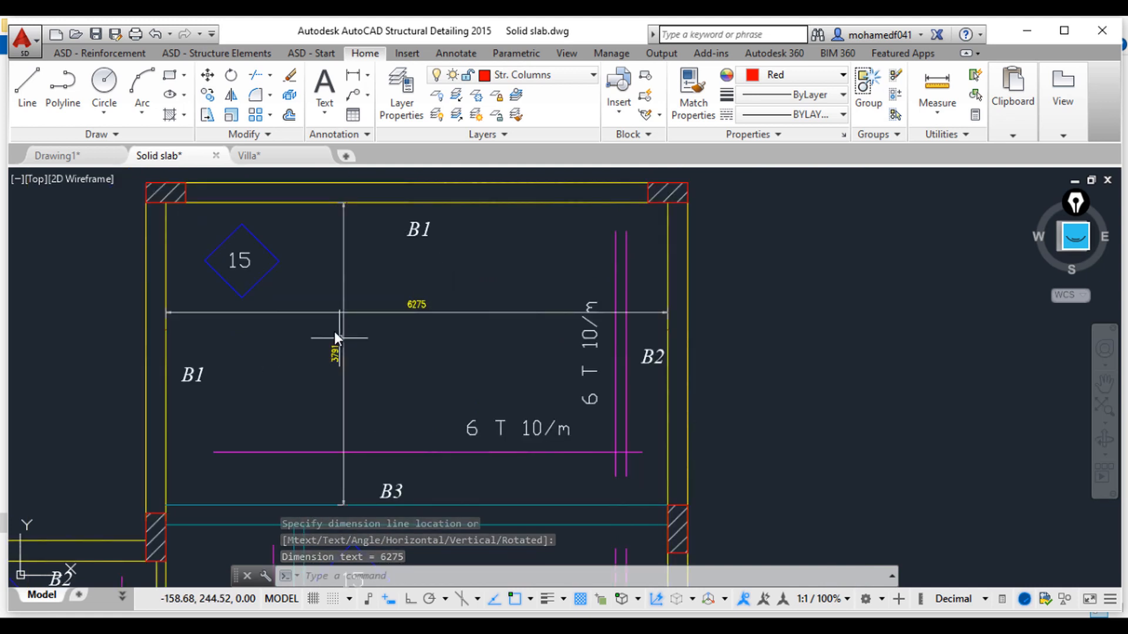
scroll(335, 353, "up", 2)
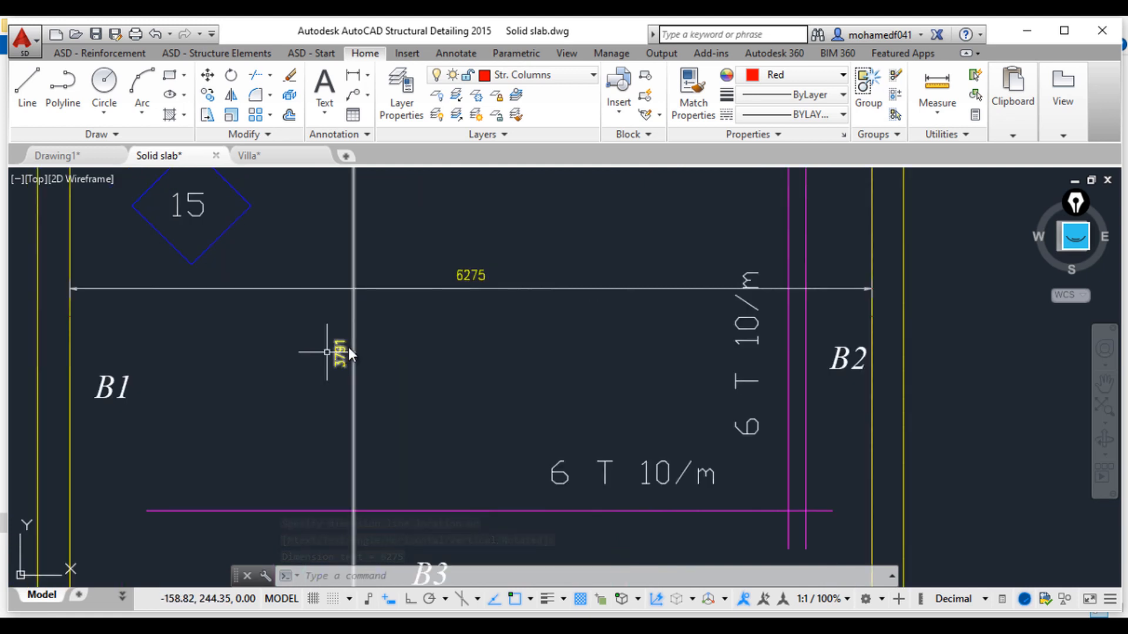
Step: Erase the two temporary span dimensions from the top slab panel
left_click(343, 359)
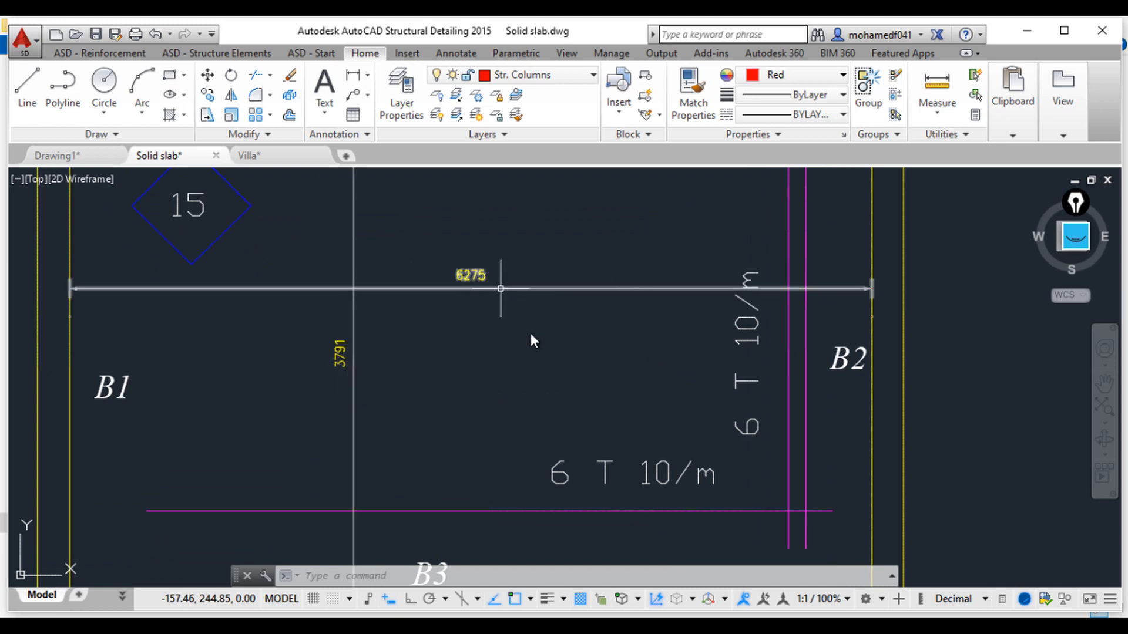
scroll(524, 384, "down", 2)
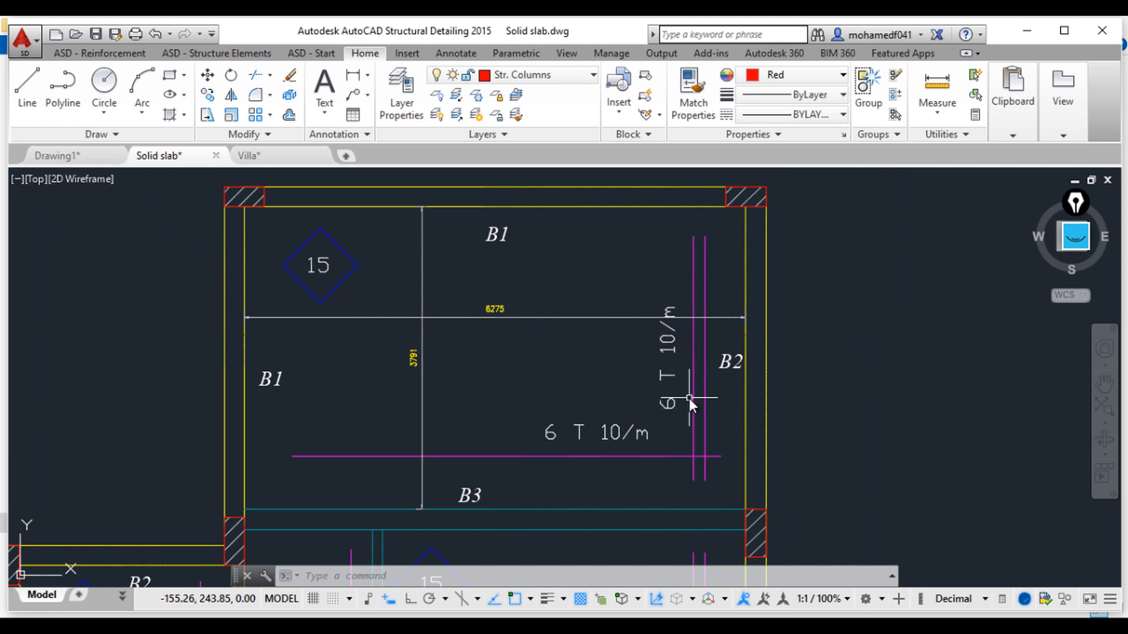
left_click(539, 361)
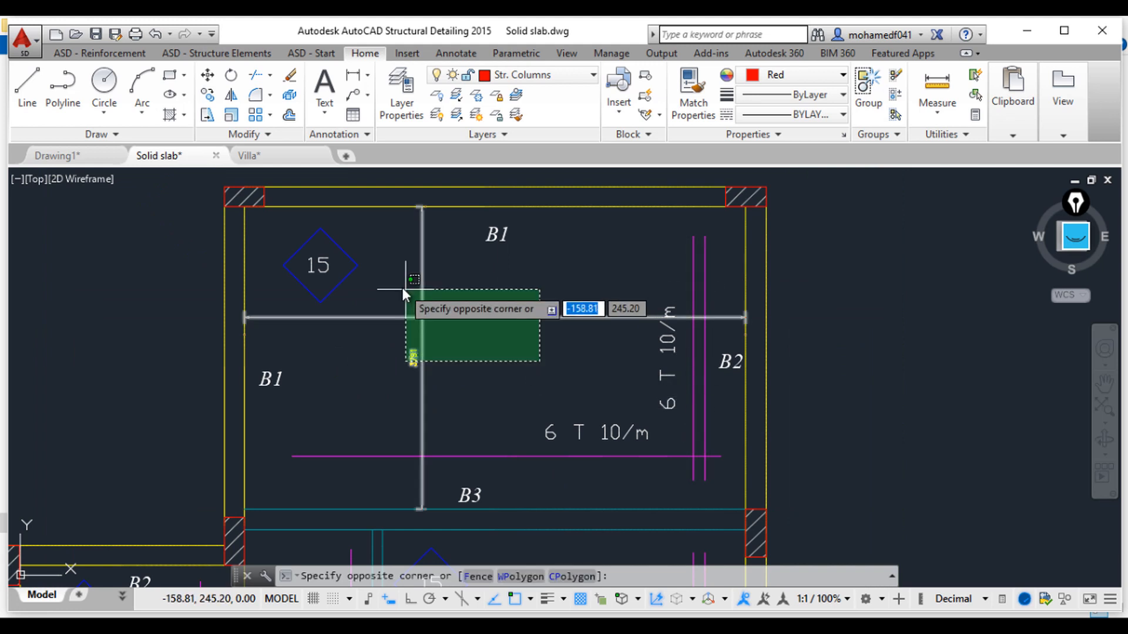
left_click(401, 287)
key("Delete")
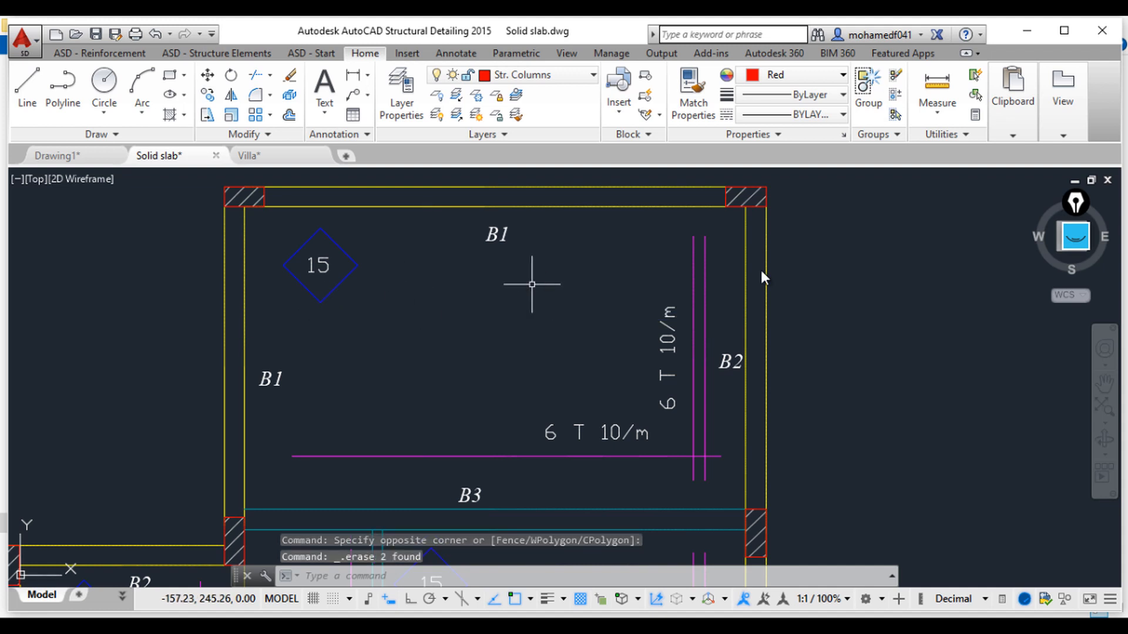
Step: Examine the slab panels and their bottom reinforcement labels across the original plan
scroll(728, 397, "down", 2)
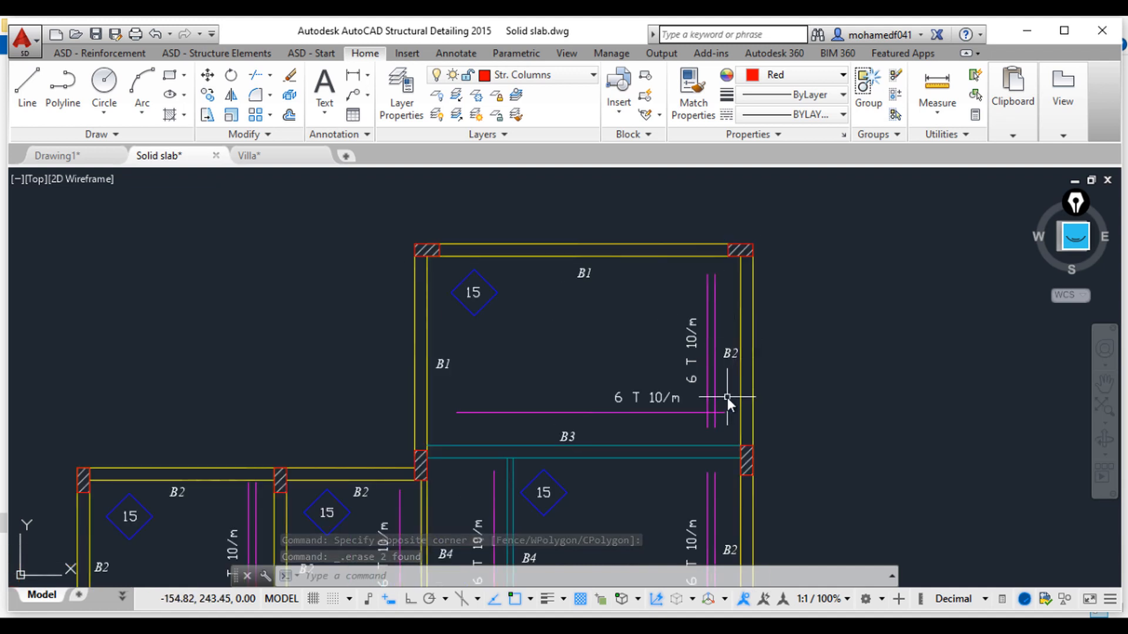
scroll(727, 397, "up", 4)
middle_click_drag(693, 323, 748, 395)
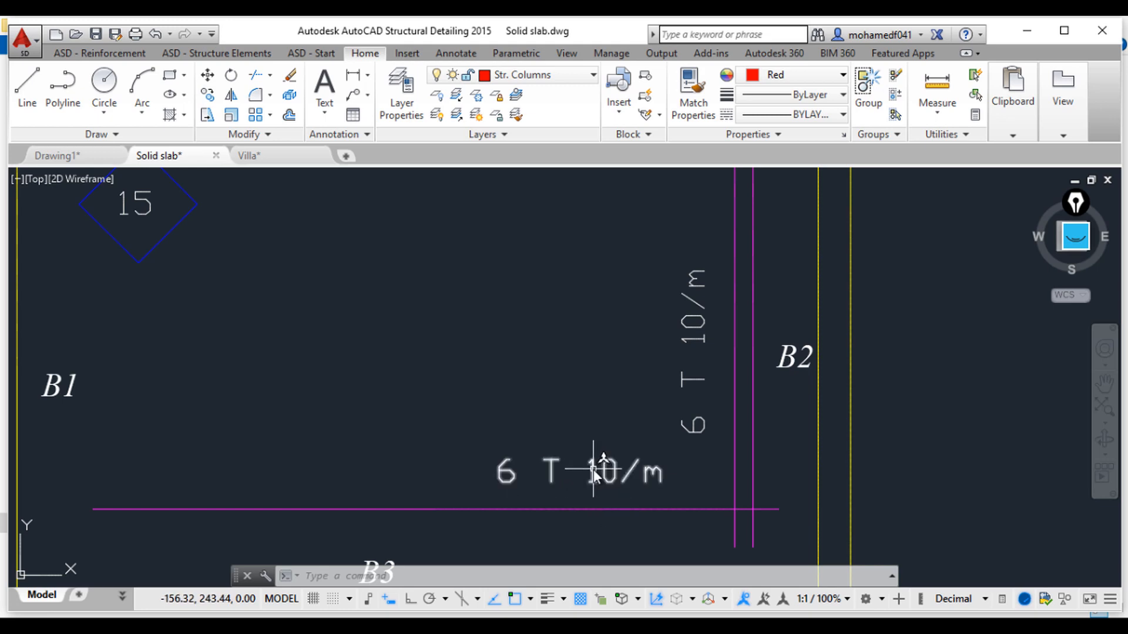
scroll(593, 470, "down", 4)
middle_click_drag(608, 478, 654, 310)
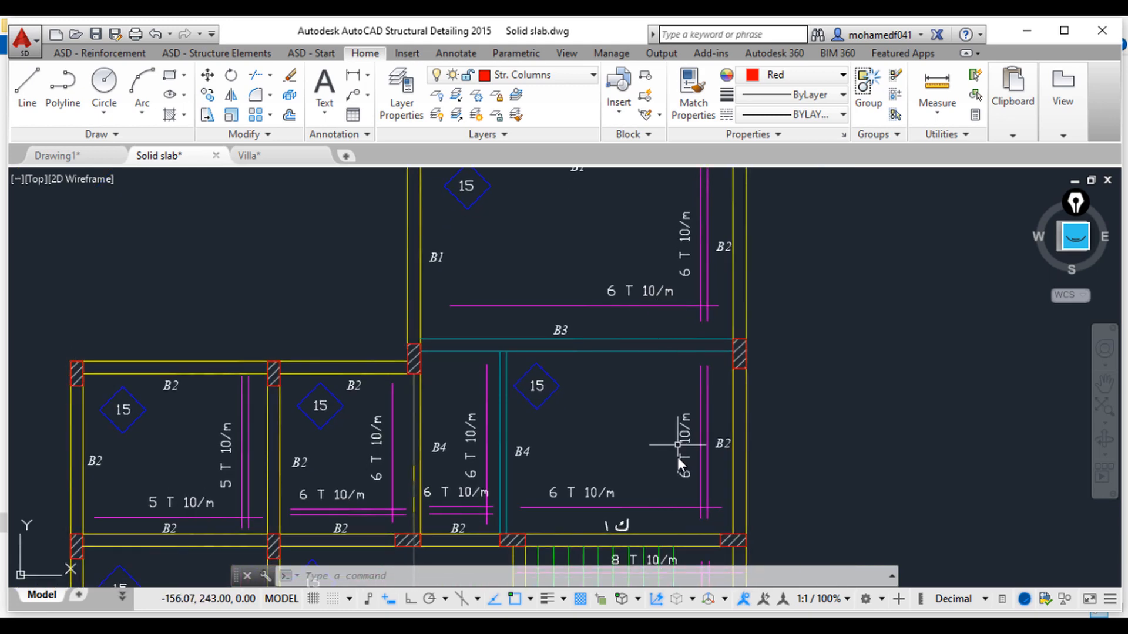
mouse_move(682, 460)
middle_mouse_down()
mouse_move(695, 410)
mouse_move(707, 408)
middle_mouse_up()
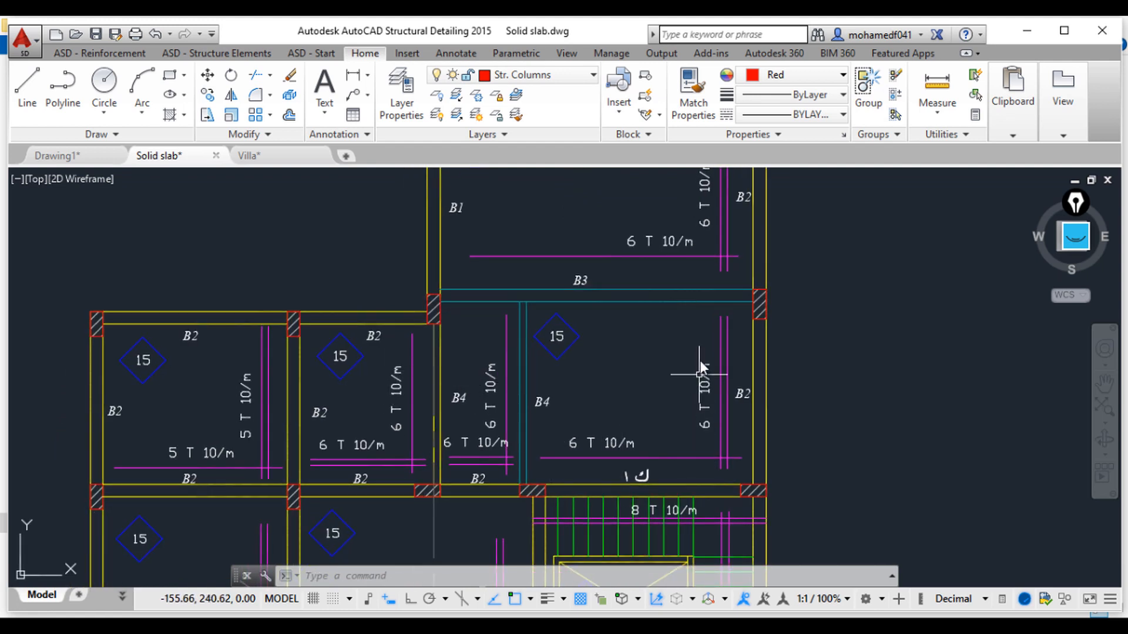
scroll(729, 428, "up", 2)
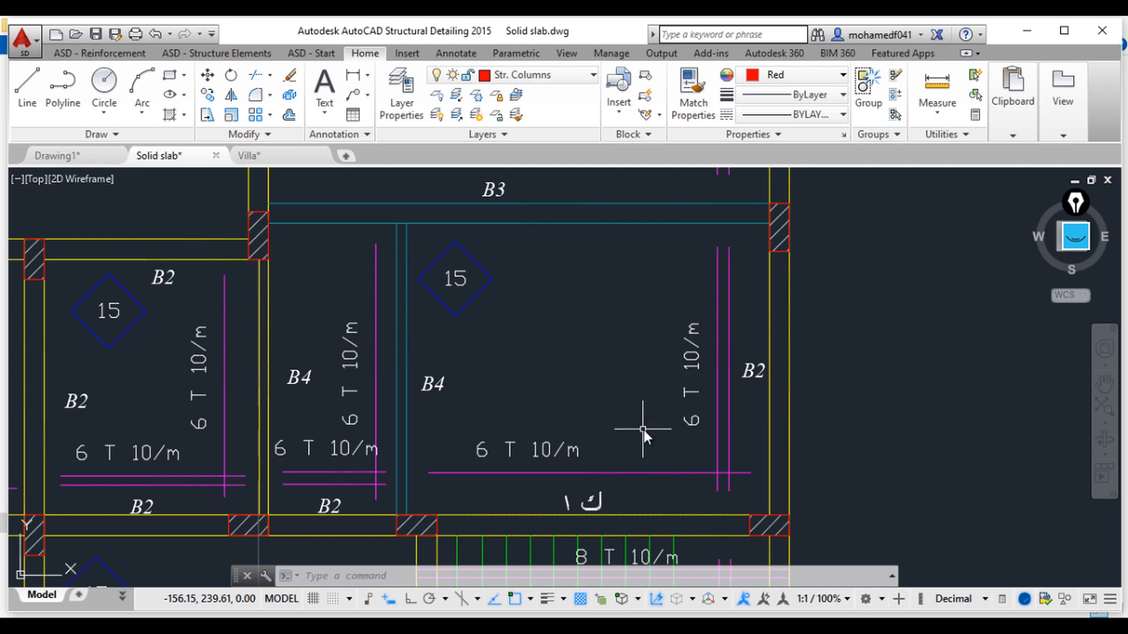
scroll(644, 430, "down", 4)
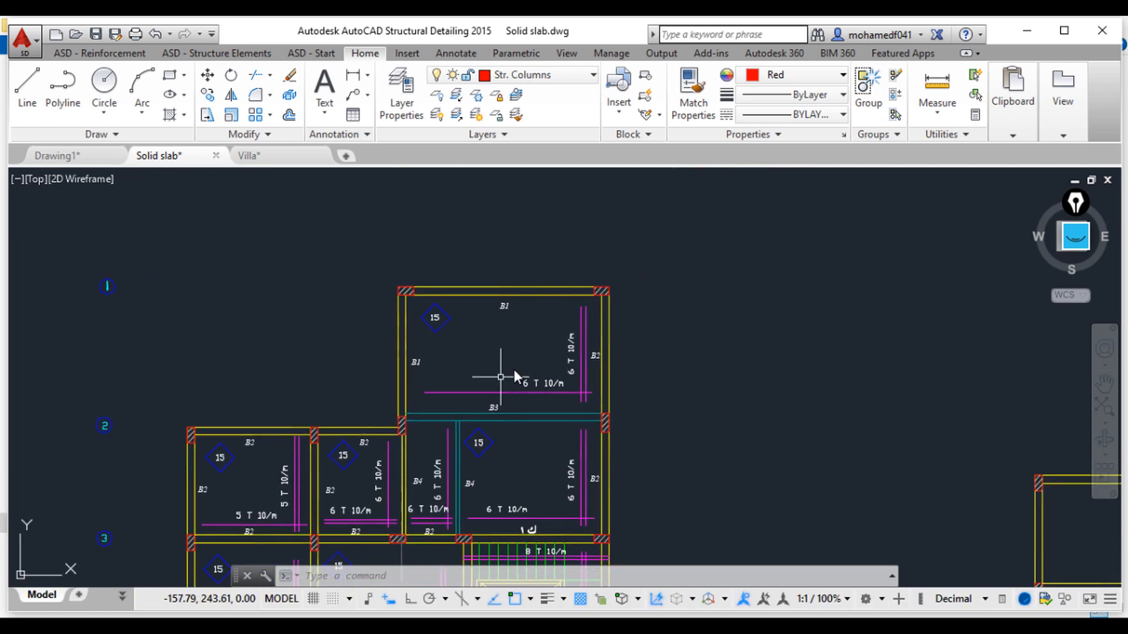
middle_click_drag(506, 379, 456, 375)
scroll(649, 422, "up", 2)
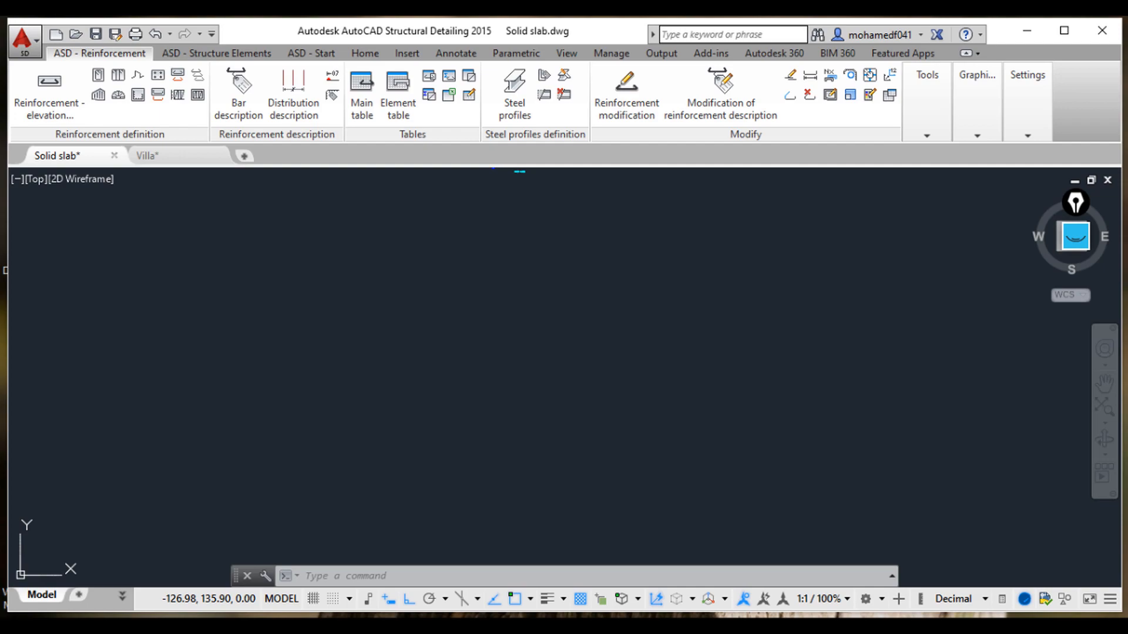
Step: Switch to the SS-CAD-Layout1 PDF and examine its bar marks, spacings and bar lengths
left_click(623, 526)
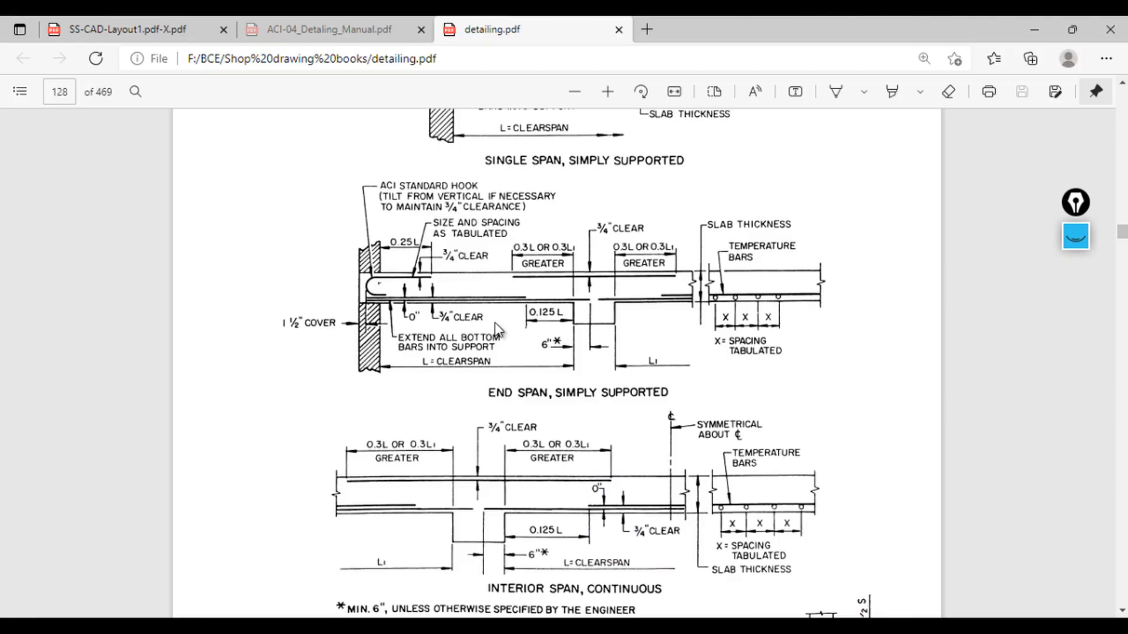
left_click(127, 26)
scroll(705, 407, "down", 3)
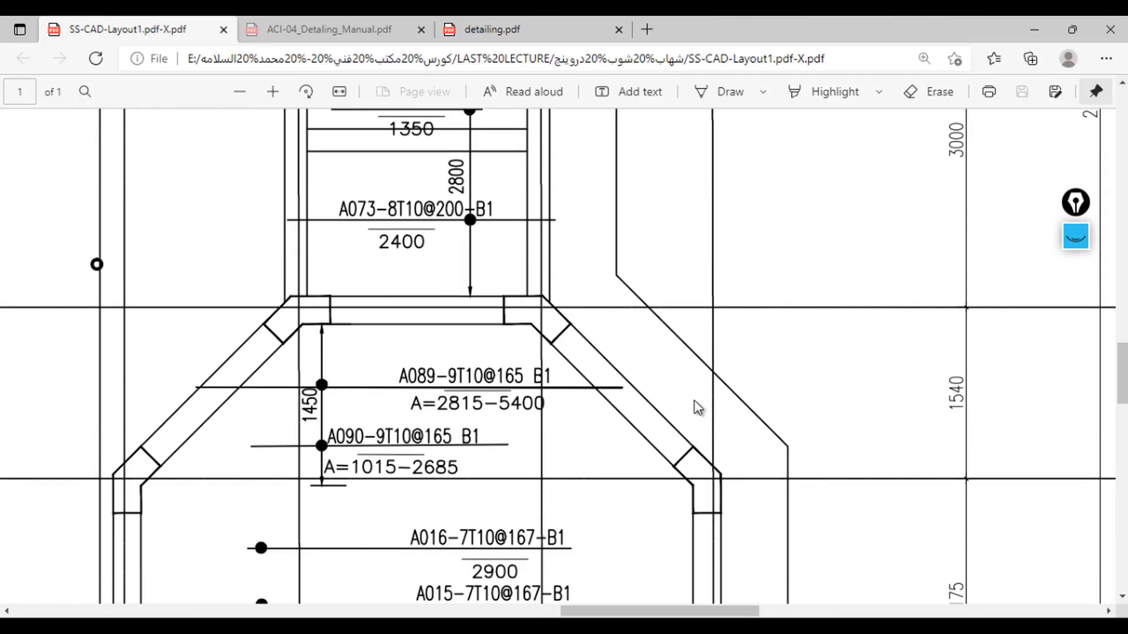
scroll(702, 407, "down", 4, "ctrl")
scroll(602, 418, "down", 4, "ctrl")
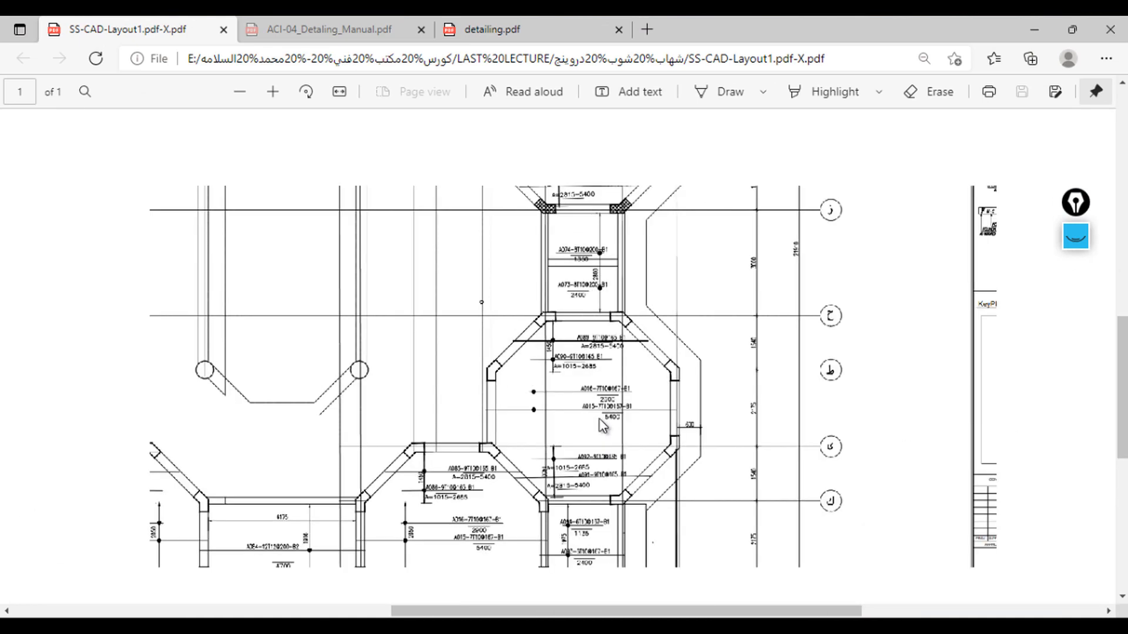
scroll(611, 387, "up", 2, "ctrl")
scroll(611, 388, "up", 4, "ctrl")
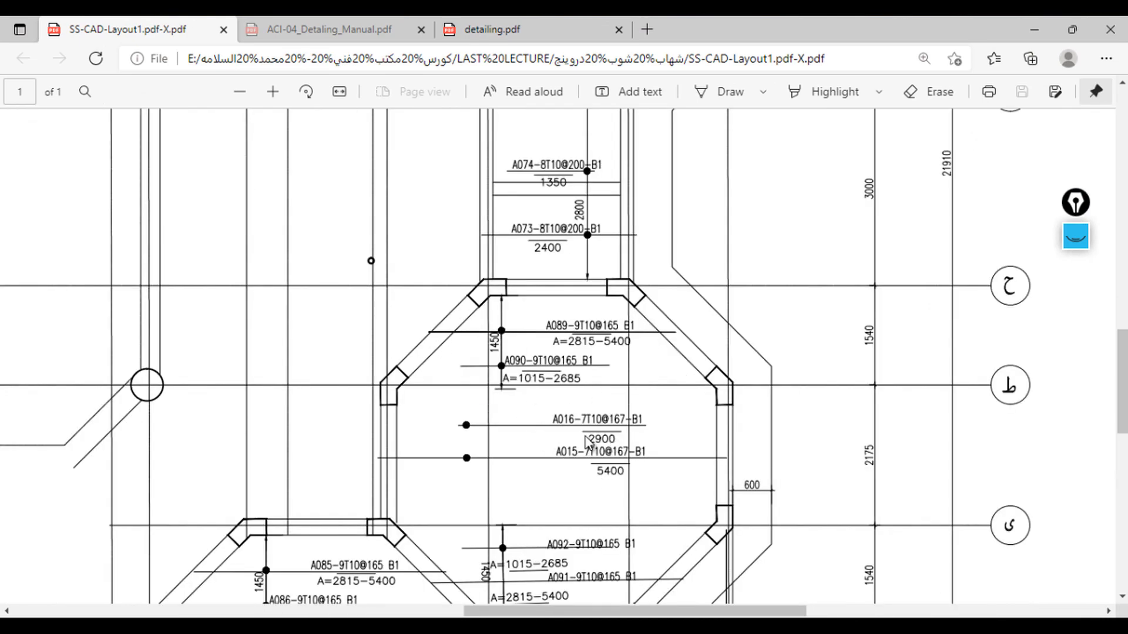
scroll(590, 434, "up", 2)
scroll(611, 399, "down", 2)
scroll(630, 369, "up", 2, "ctrl")
scroll(580, 329, "down", 8)
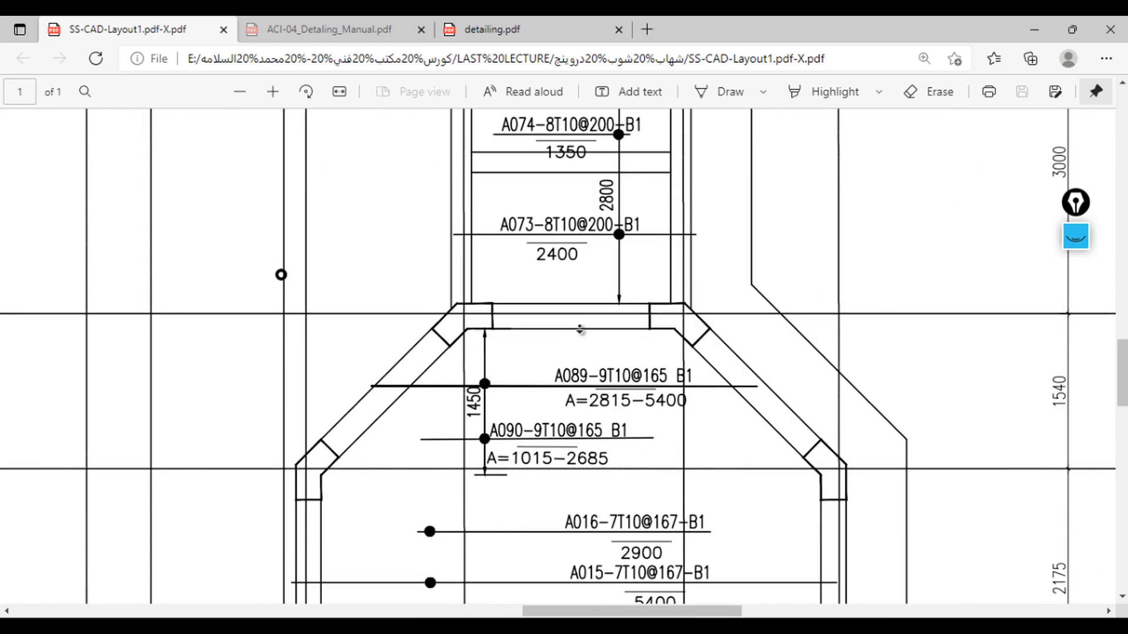
scroll(585, 262, "up", 4)
scroll(595, 329, "down", 6)
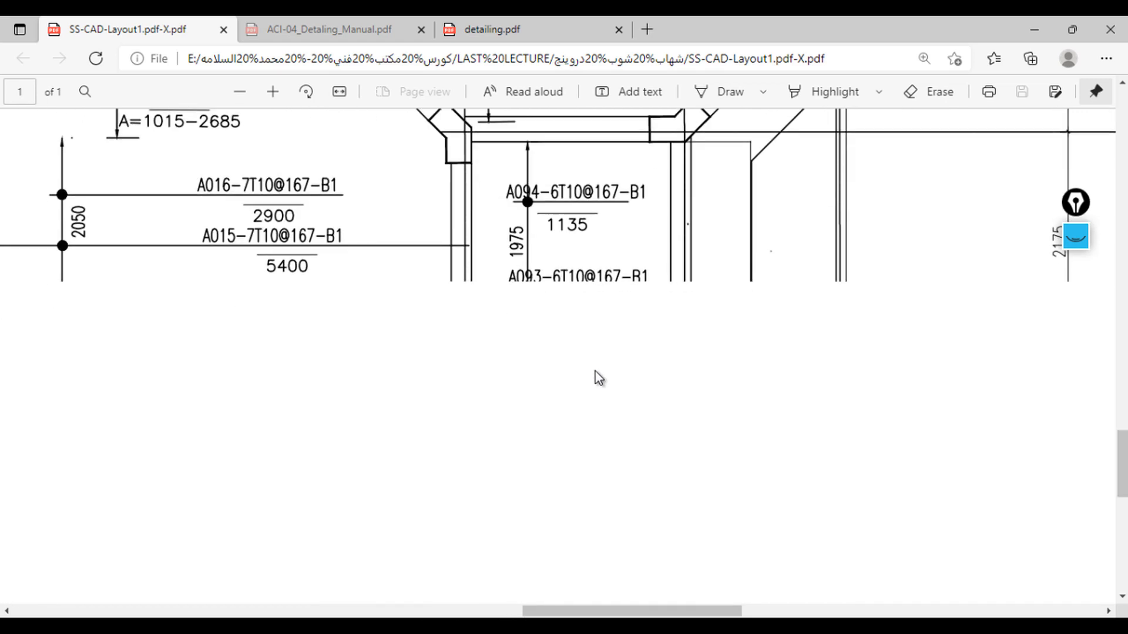
scroll(578, 276, "up", 1)
scroll(563, 309, "up", 1)
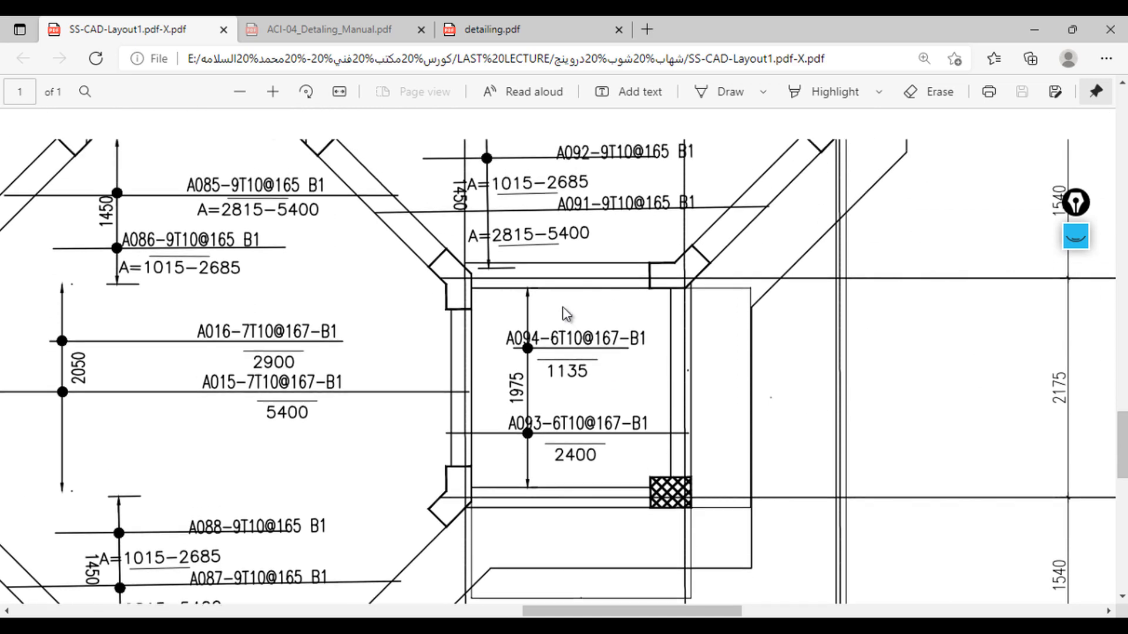
scroll(582, 428, "up", 2, "ctrl")
scroll(581, 429, "up", 1, "ctrl")
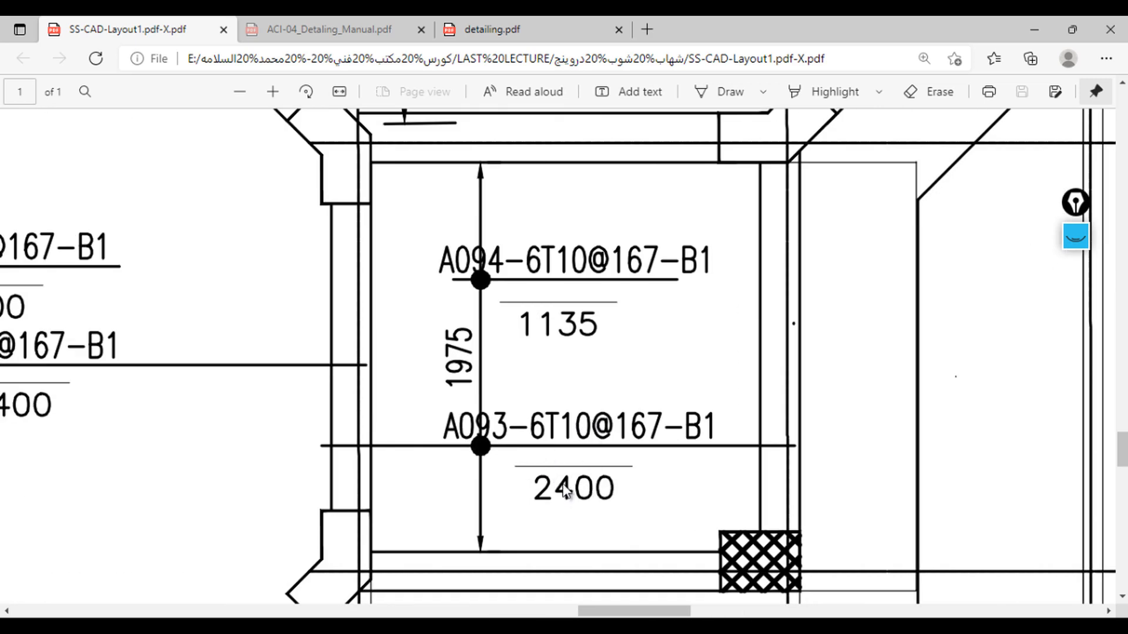
scroll(611, 493, "up", 1, "ctrl")
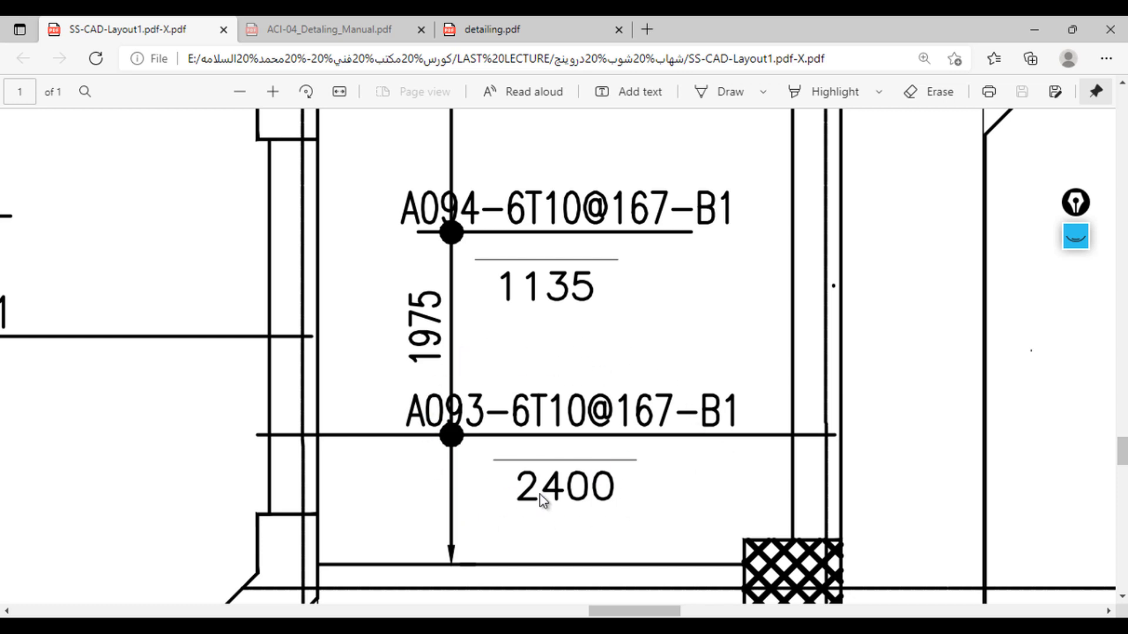
Step: Switch to the Solid slab drawing and draw a straight 12 mm elevation bar by two points with a length of 2
mouse_move(676, 616)
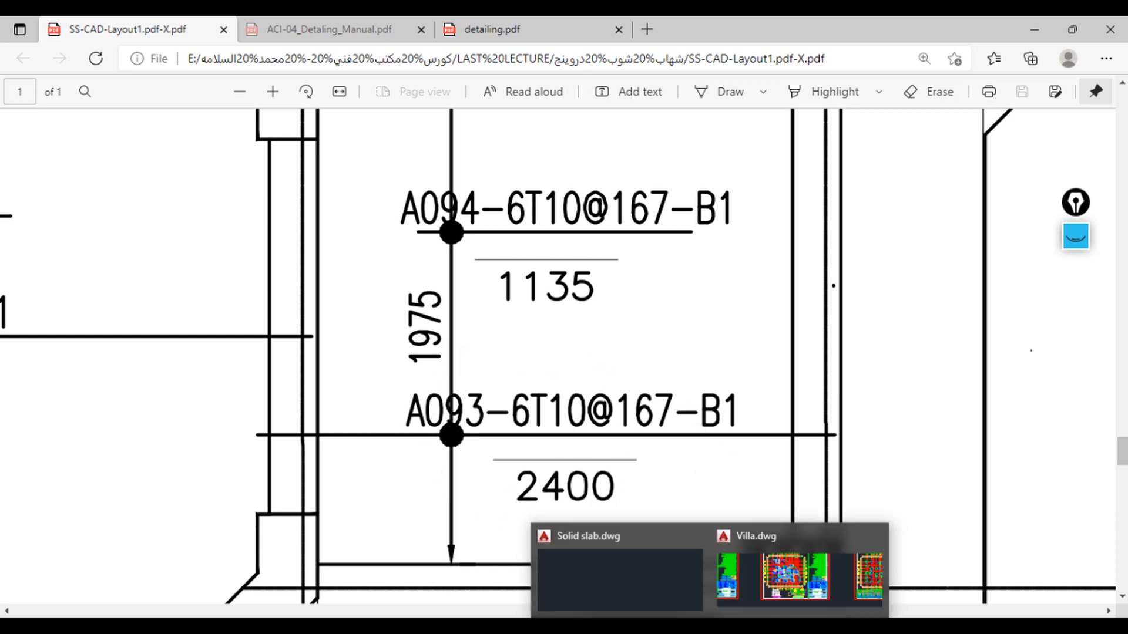
left_click(646, 568)
scroll(477, 322, "down", 6)
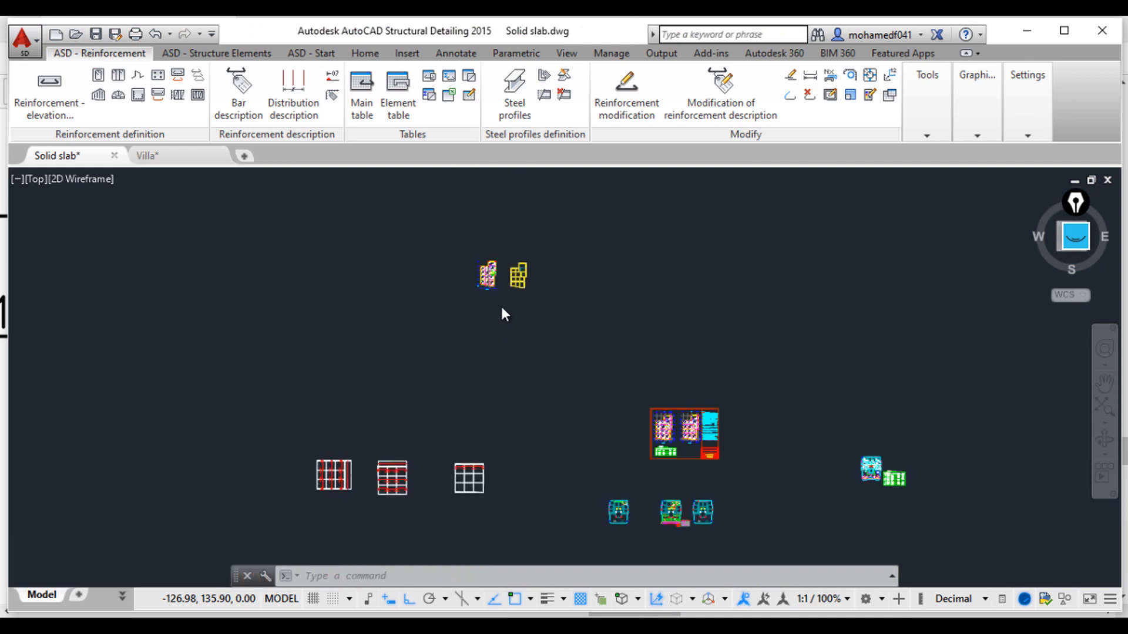
middle_click_drag(499, 305, 579, 454)
scroll(531, 394, "up", 4)
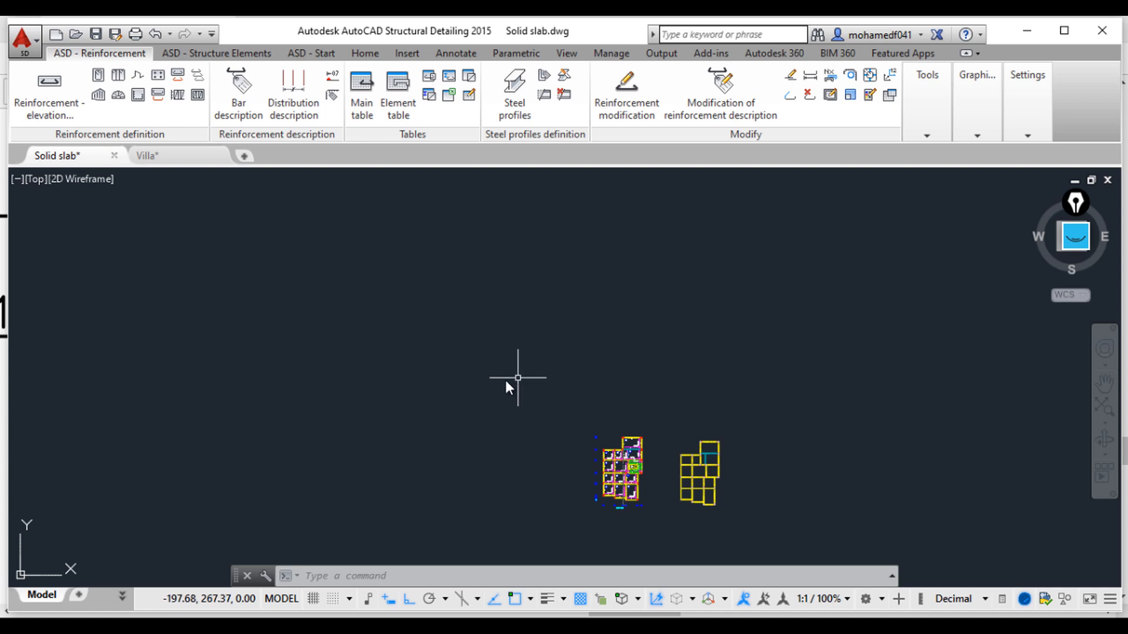
scroll(504, 379, "up", 4)
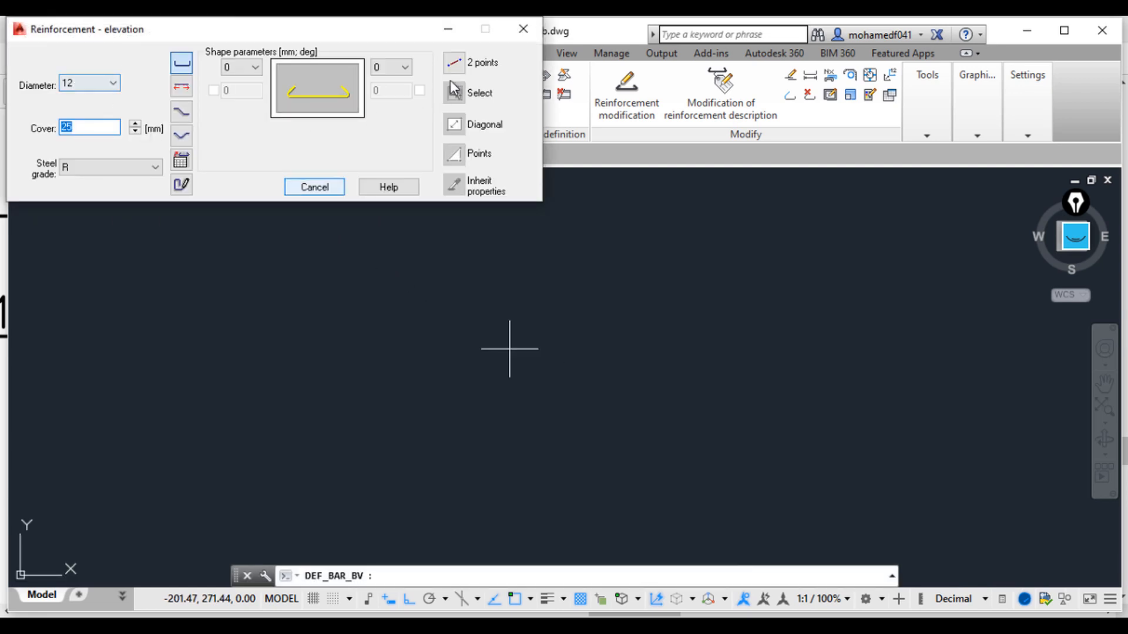
left_click(455, 61)
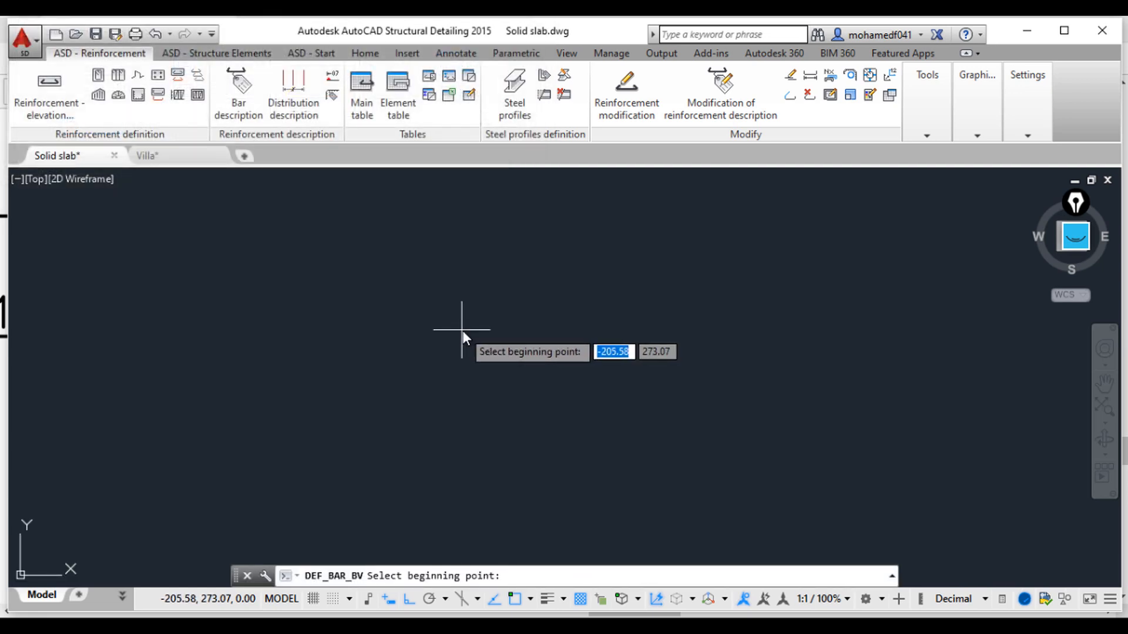
left_click(463, 330)
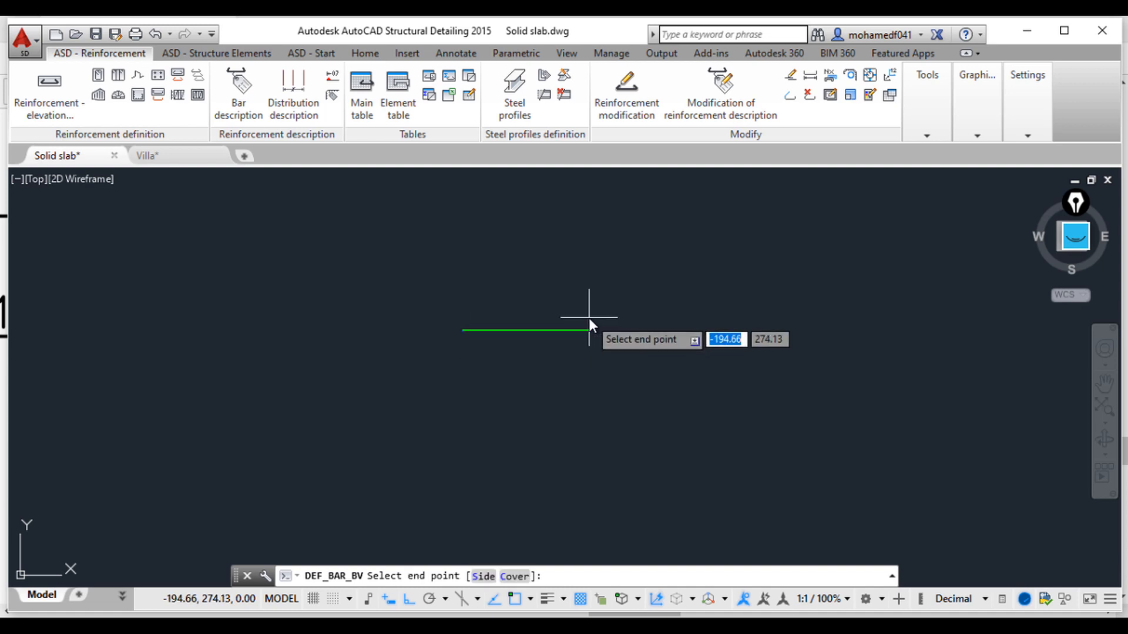
type("2")
key("Return")
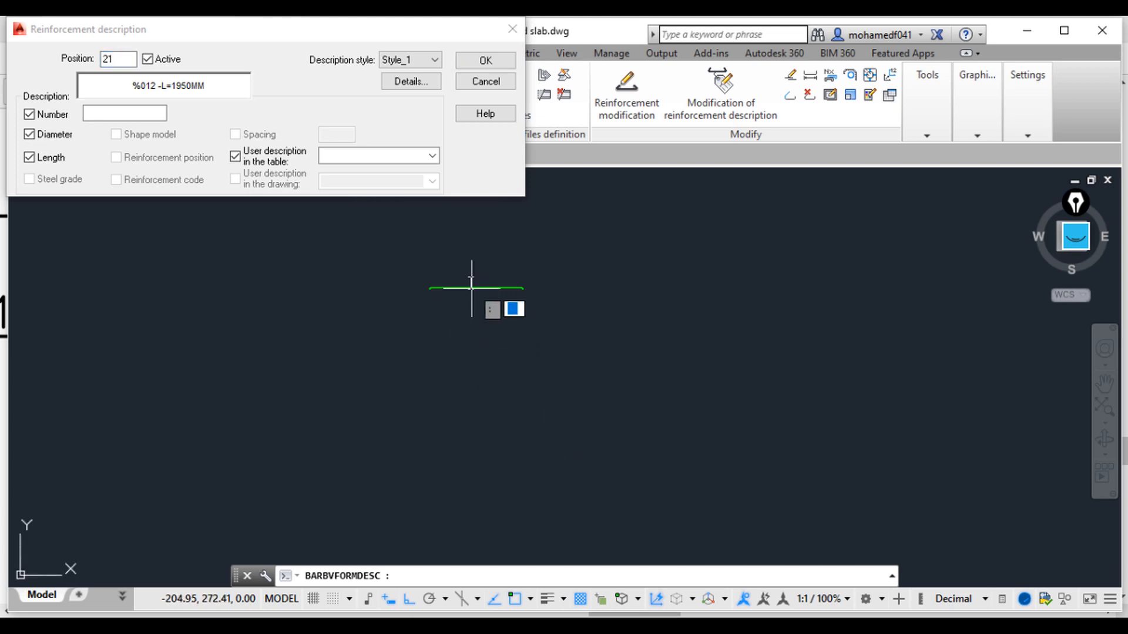
Step: Set the bar count to 3 in the reinforcement description and place its label above the bar
scroll(481, 278, "up", 5)
left_click(145, 114)
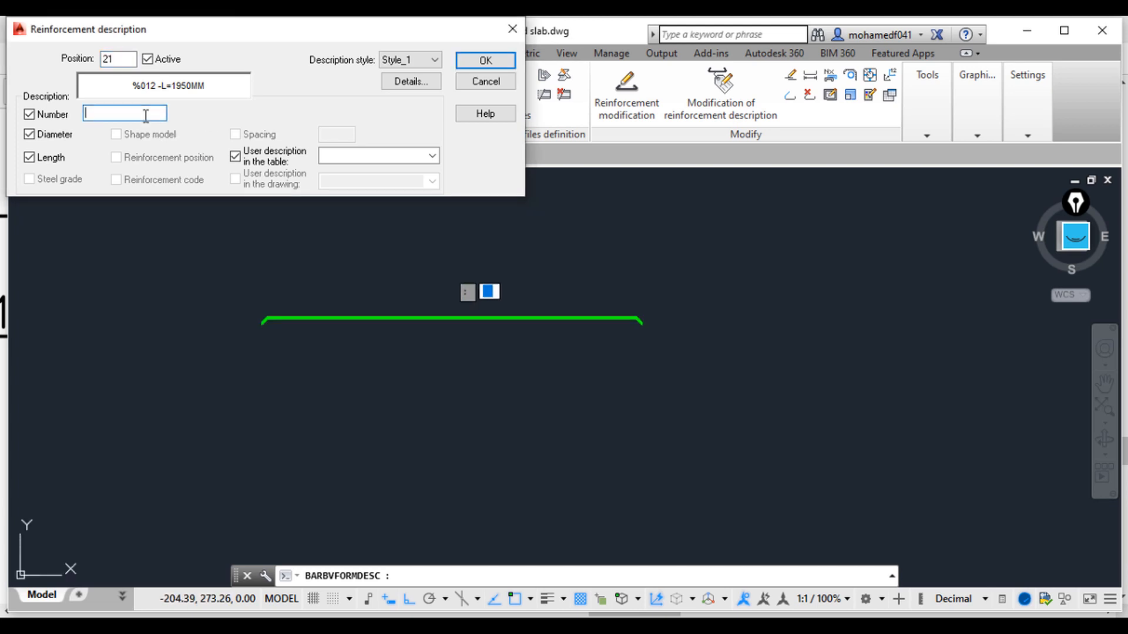
left_click(485, 60)
left_click(377, 291)
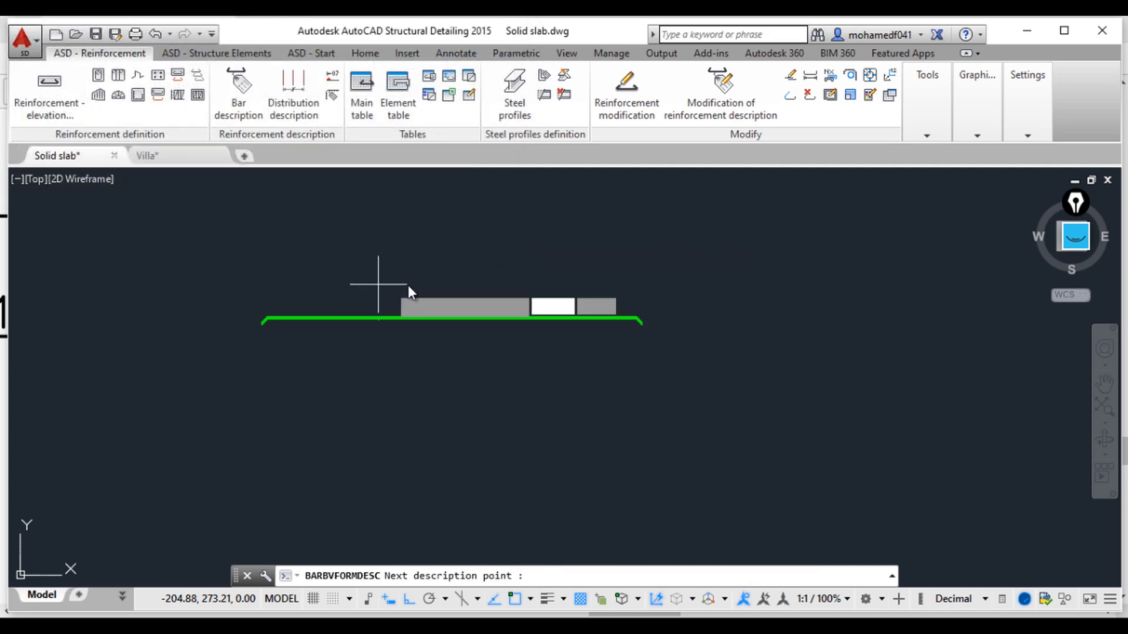
left_click(430, 286)
key("Return")
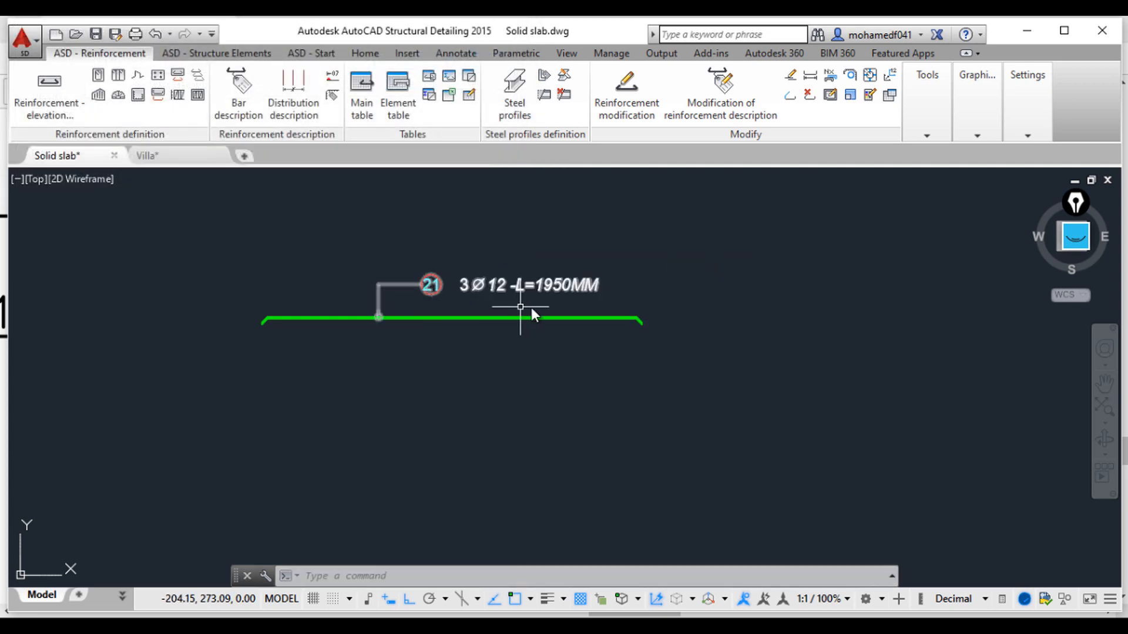
Step: Zoom in on the placed bar label to inspect its description text
scroll(545, 304, "up", 4)
mouse_move(404, 297)
middle_mouse_down()
mouse_move(435, 350)
mouse_move(486, 353)
middle_mouse_up()
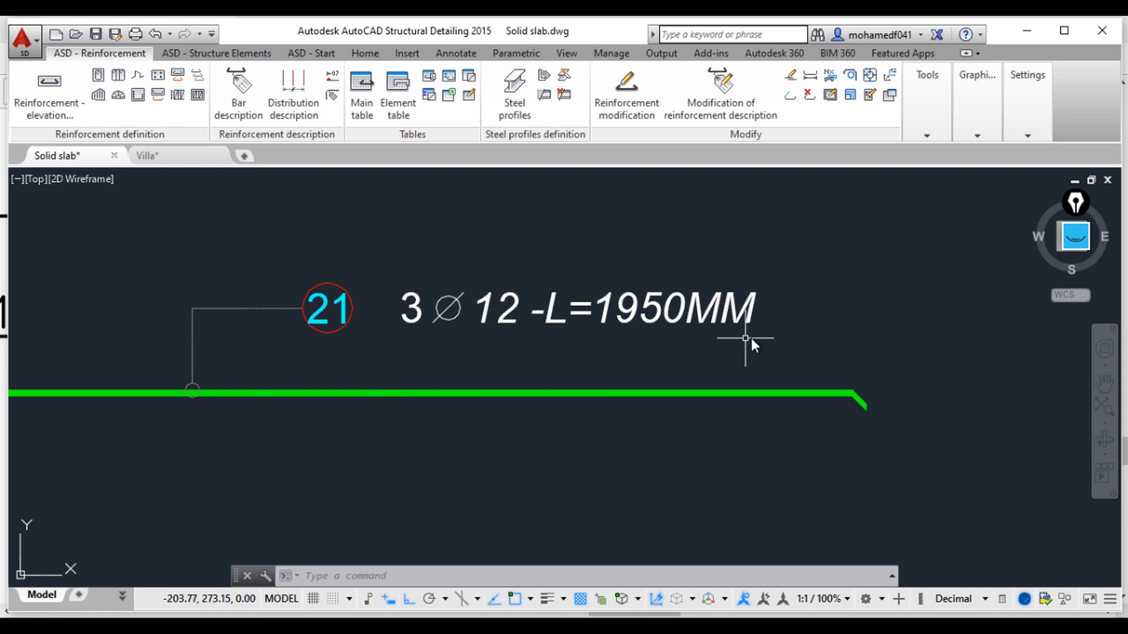
left_click(708, 308)
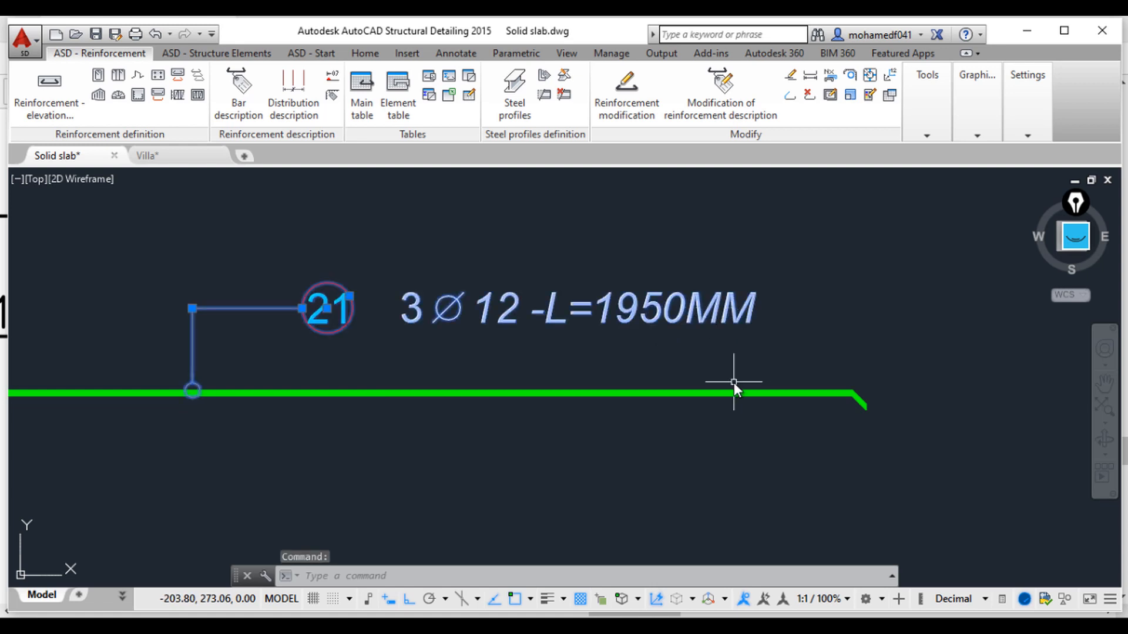
key("Escape")
key("Escape")
key("Escape")
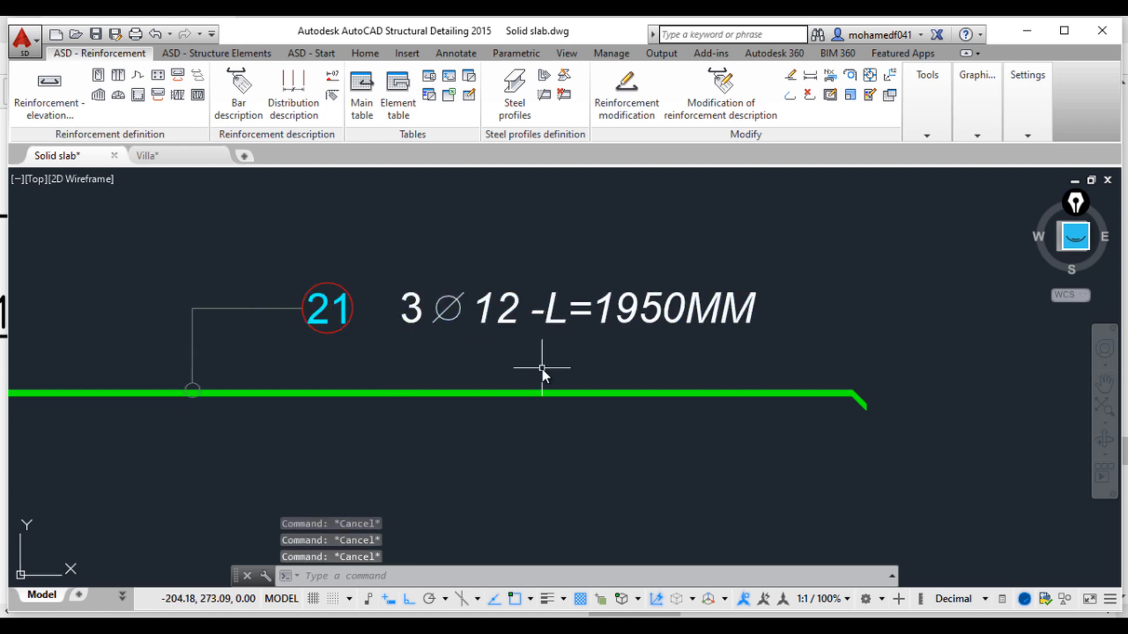
Step: Open Job preferences, modify the BAR SHAPE description style Style_1 and show its description syntax
mouse_move(1023, 101)
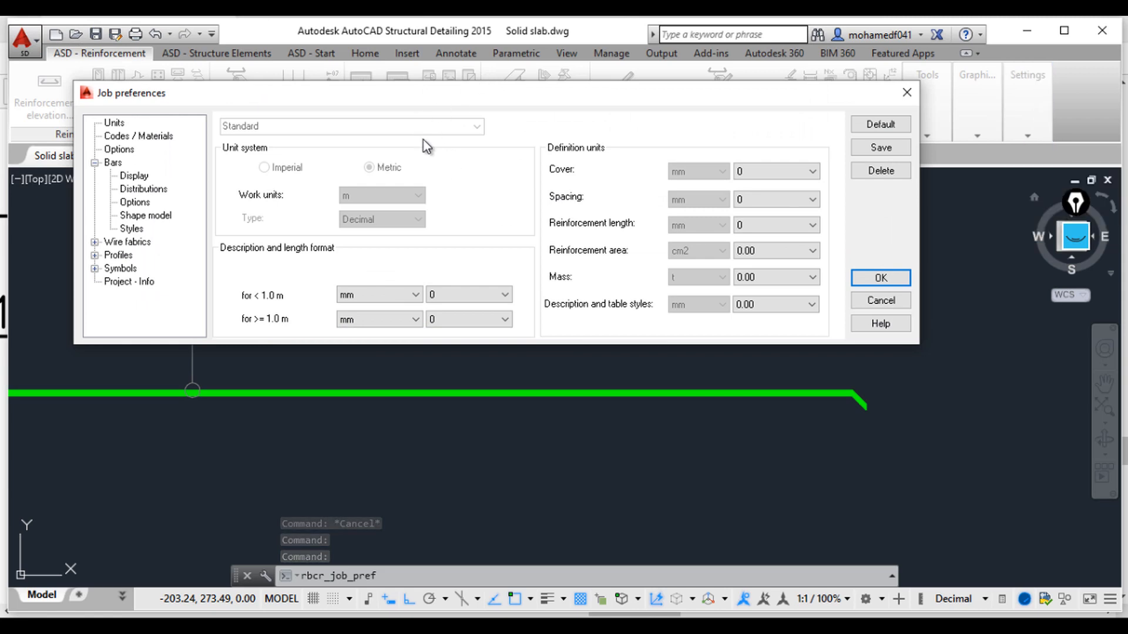
left_click_drag(421, 95, 486, 128)
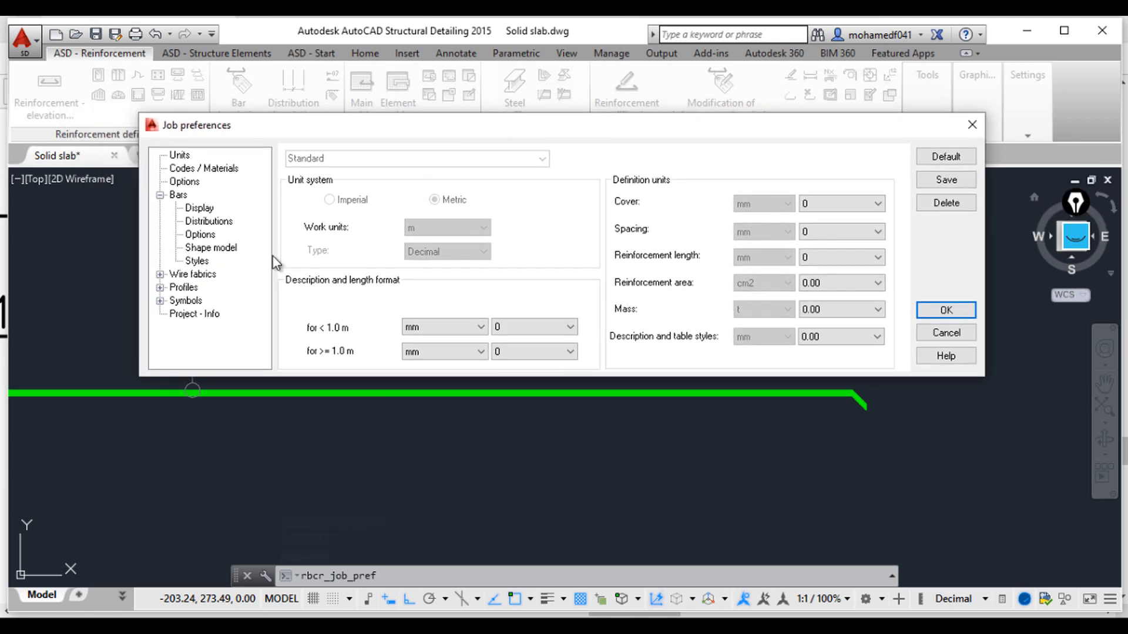
left_click(203, 262)
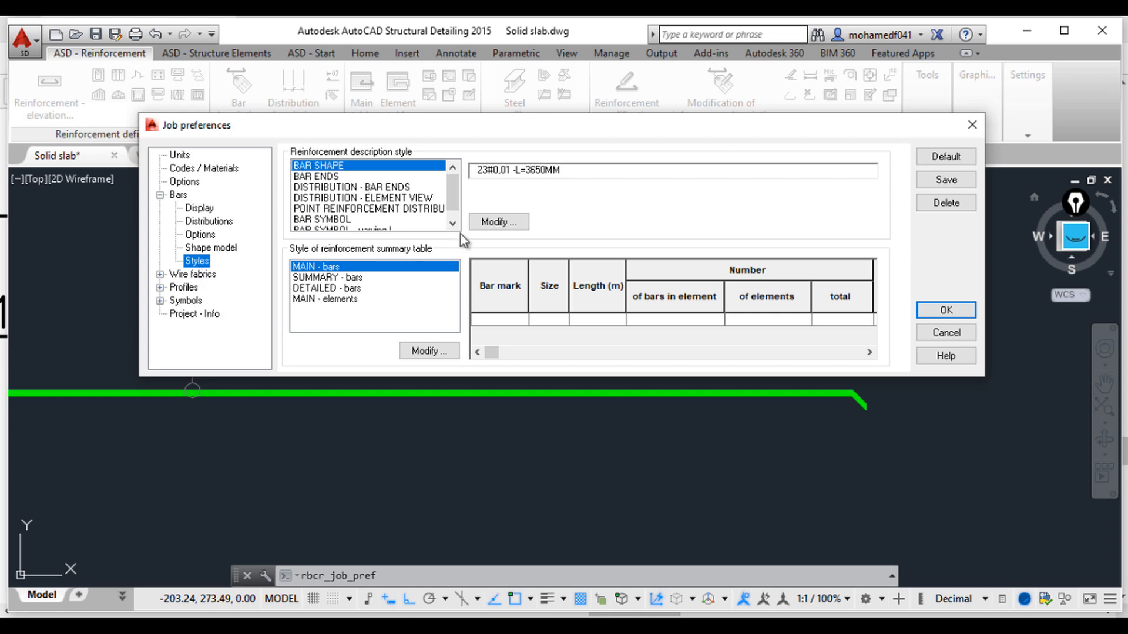
left_click(499, 223)
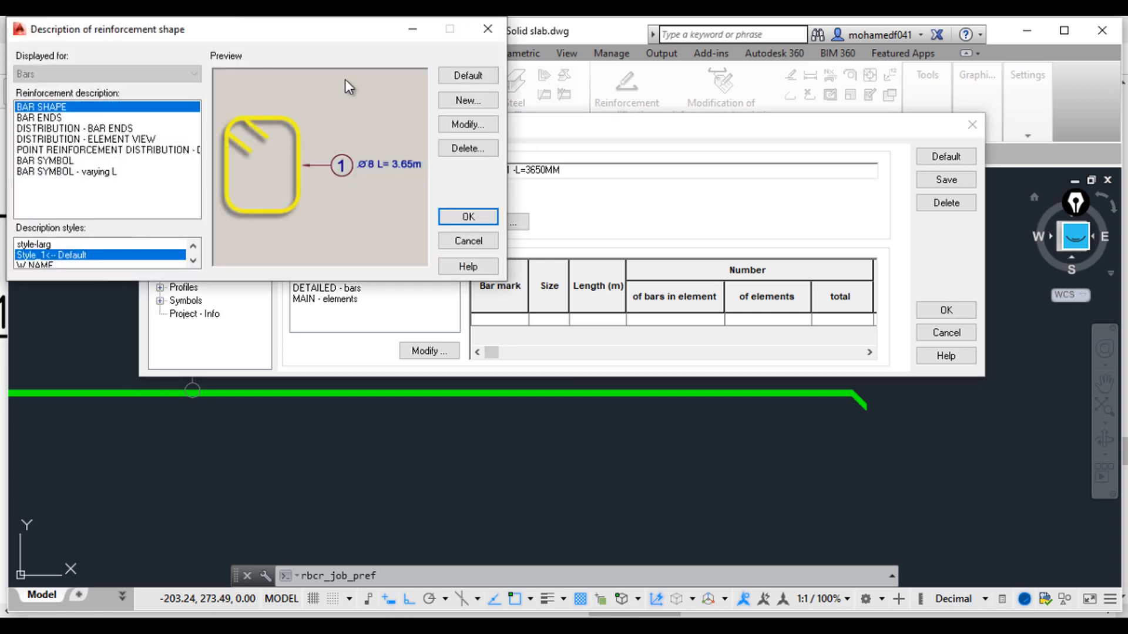
left_click_drag(547, 124, 574, 119)
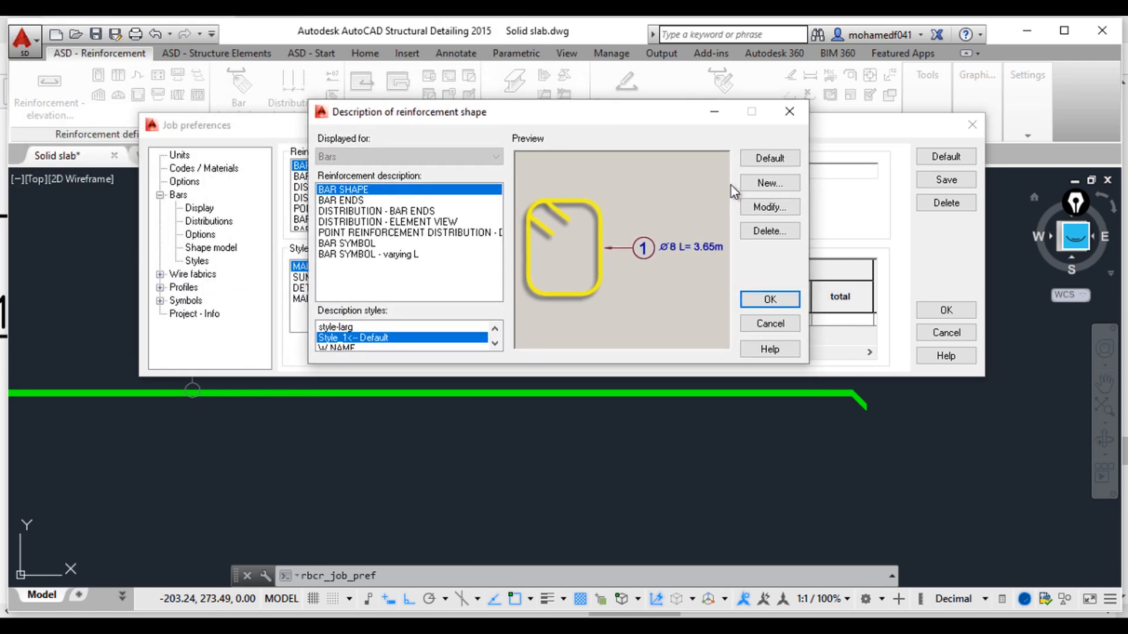
left_click(779, 212)
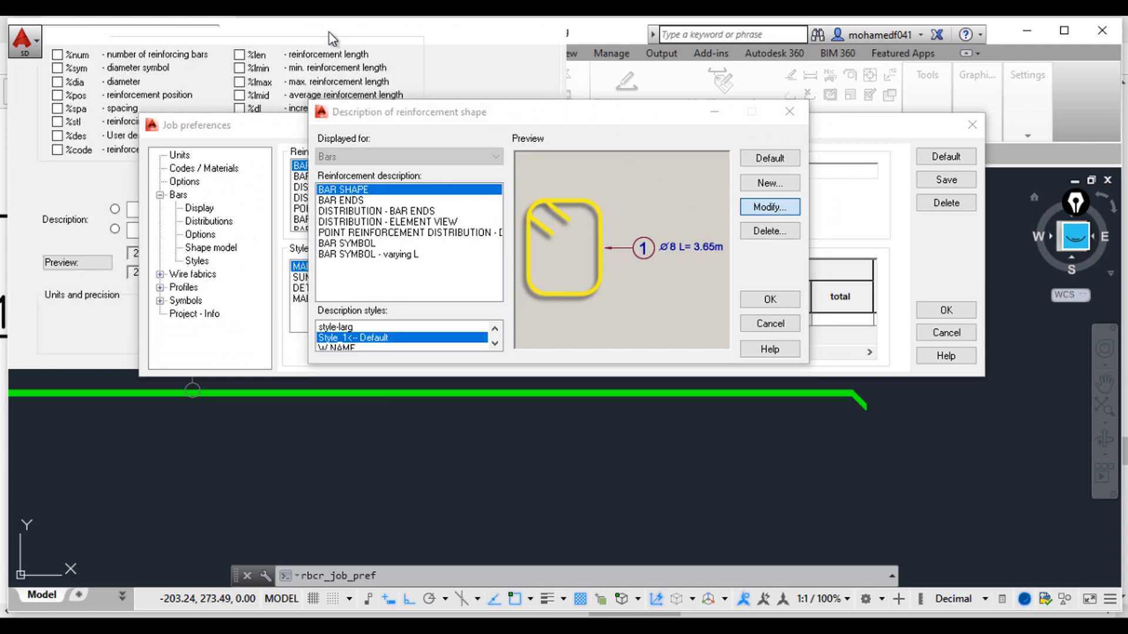
mouse_move(270, 40)
left_mouse_down()
mouse_move(454, 79)
mouse_move(614, 72)
left_mouse_up()
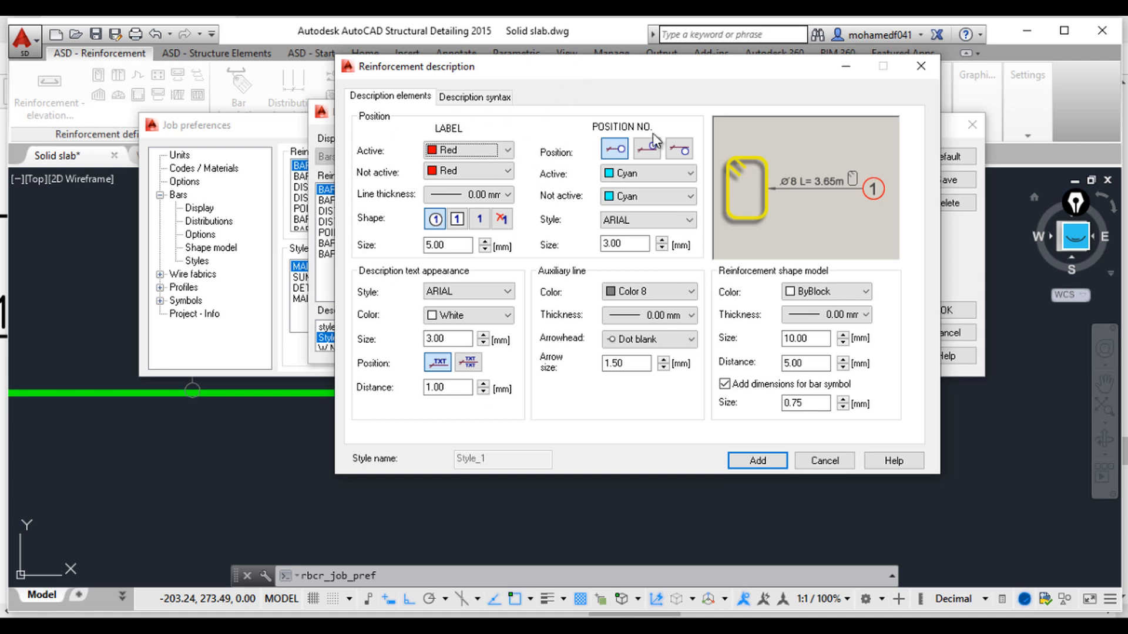
left_click(504, 100)
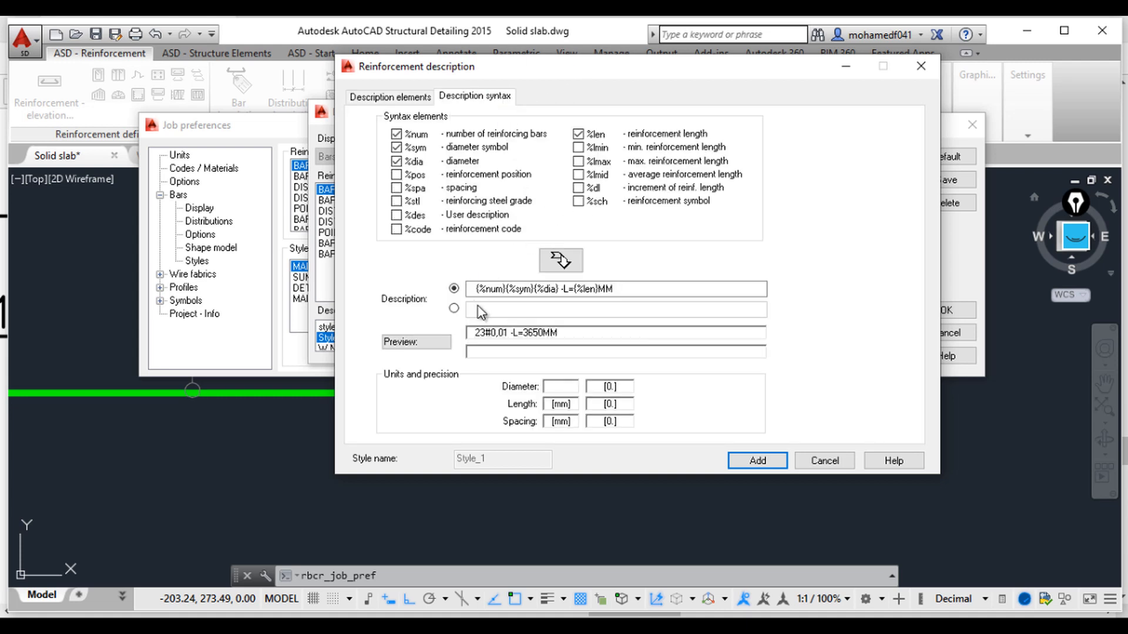
left_click_drag(552, 75, 537, 135)
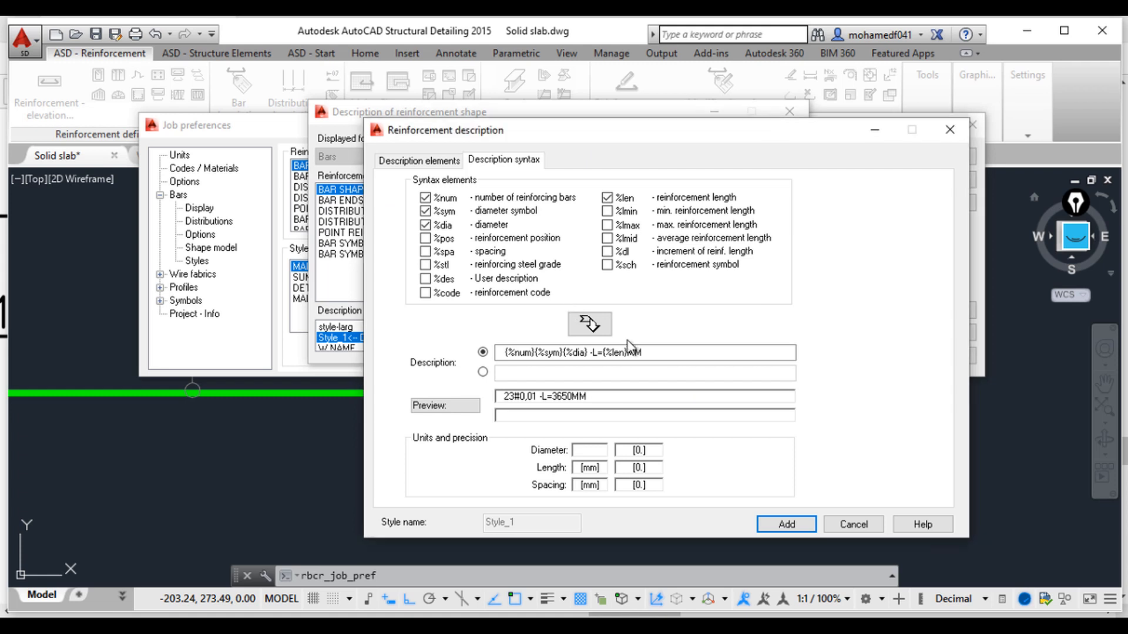
Step: Clear the description syntax and uncheck the number, diameter symbol and diameter elements
left_click(654, 356)
key("BackSpace")
key("BackSpace")
key("BackSpace")
key("BackSpace")
key("BackSpace")
key("BackSpace")
key("BackSpace")
key("BackSpace")
key("BackSpace")
key("BackSpace")
key("BackSpace")
key("BackSpace")
key("BackSpace")
key("BackSpace")
key("BackSpace")
key("BackSpace")
key("BackSpace")
key("BackSpace")
key("BackSpace")
key("BackSpace")
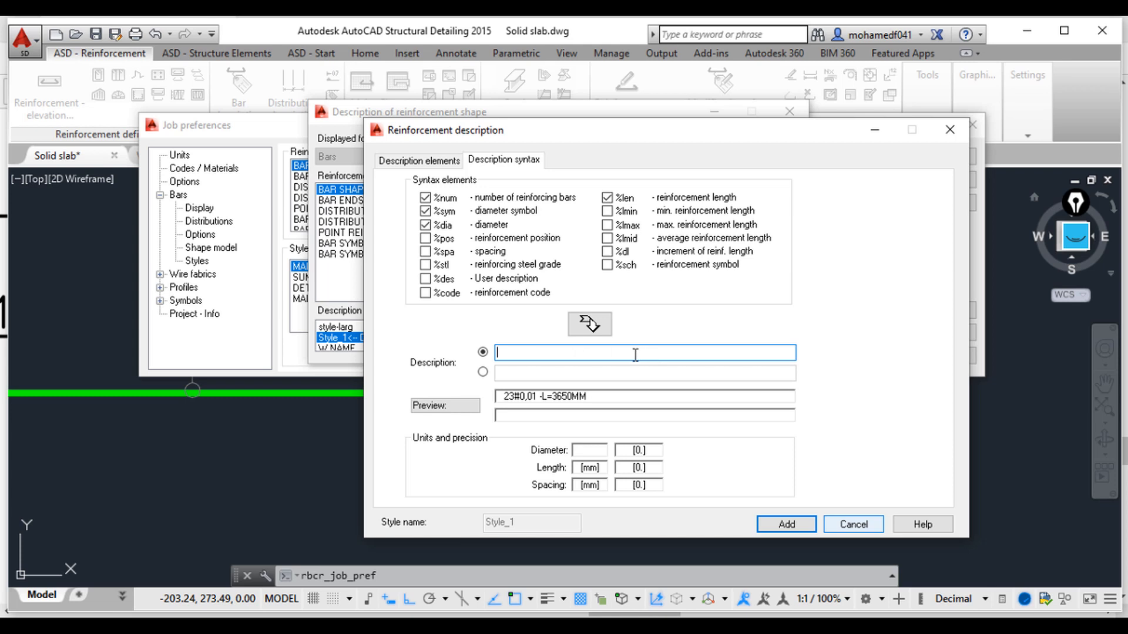
left_click(430, 225)
left_click(430, 212)
left_click(429, 198)
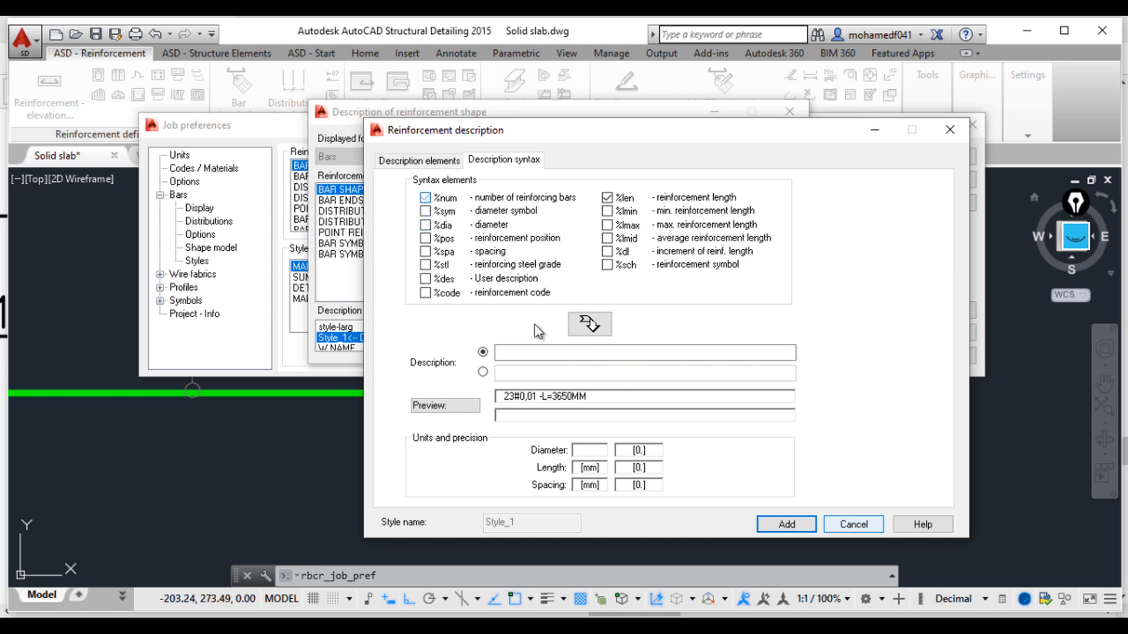
left_click(587, 353)
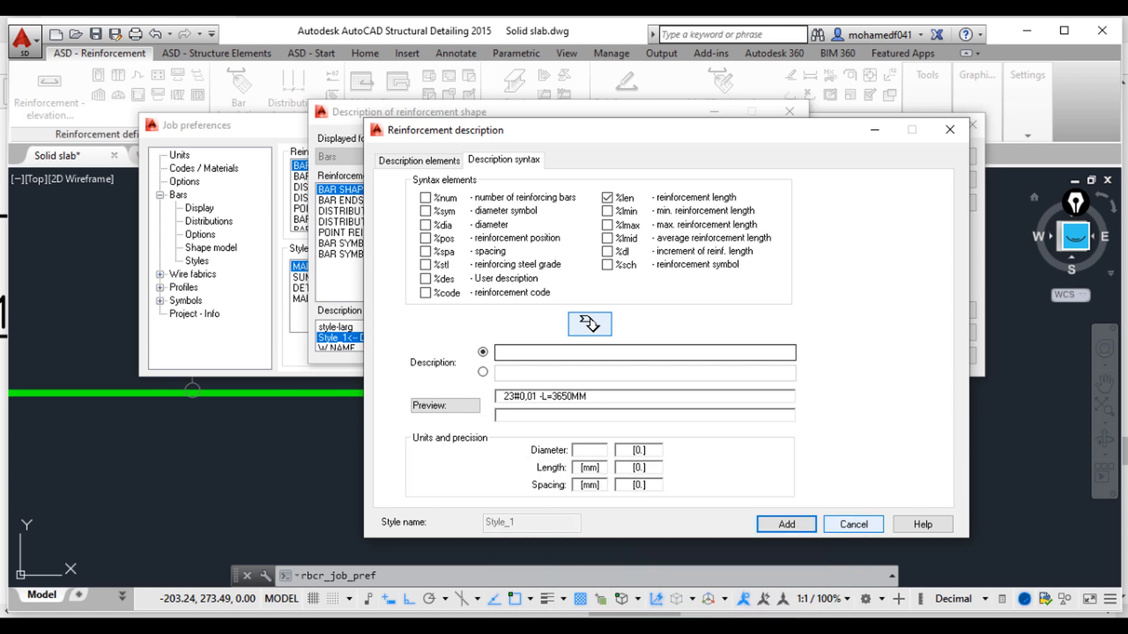
Step: Switch to the SS-CAD-Layout1 PDF to compare its bar mark format, then return to the style dialog
mouse_move(678, 627)
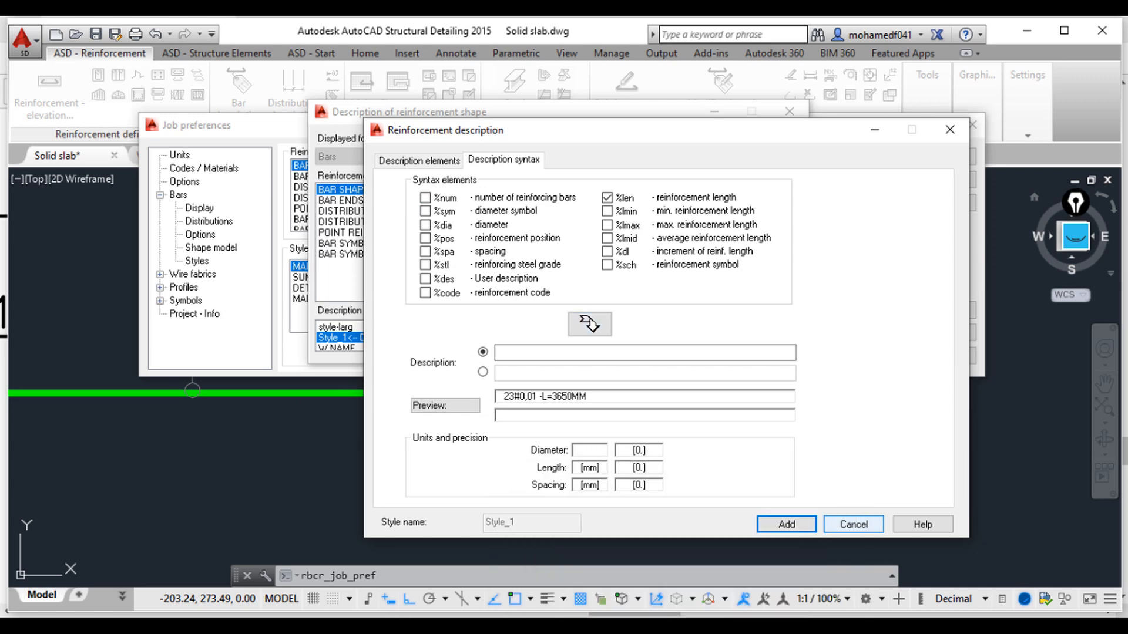
left_click(662, 571)
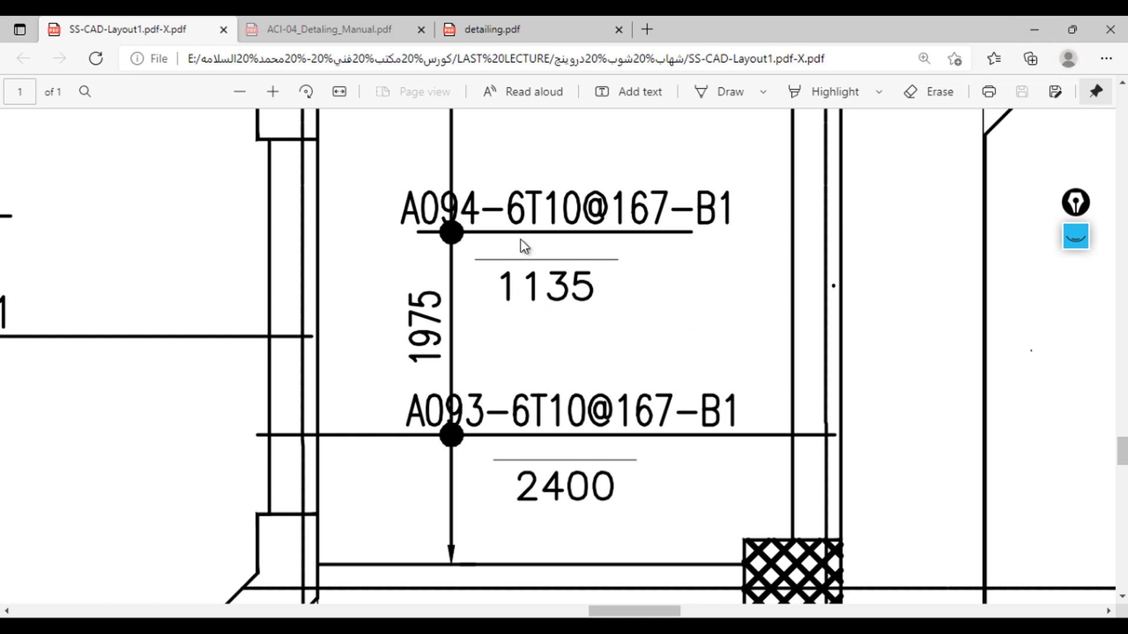
left_click(1033, 29)
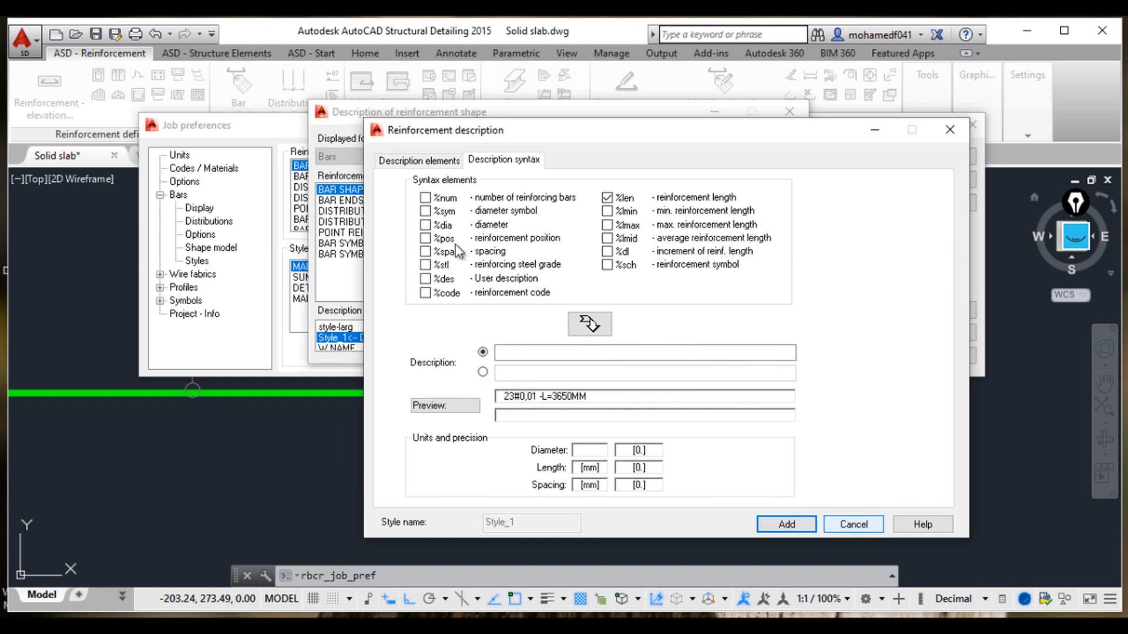
Step: Rebuild the description syntax as {%pos}- by checking position, unchecking length and inserting the elements
left_click(426, 238)
left_click(589, 323)
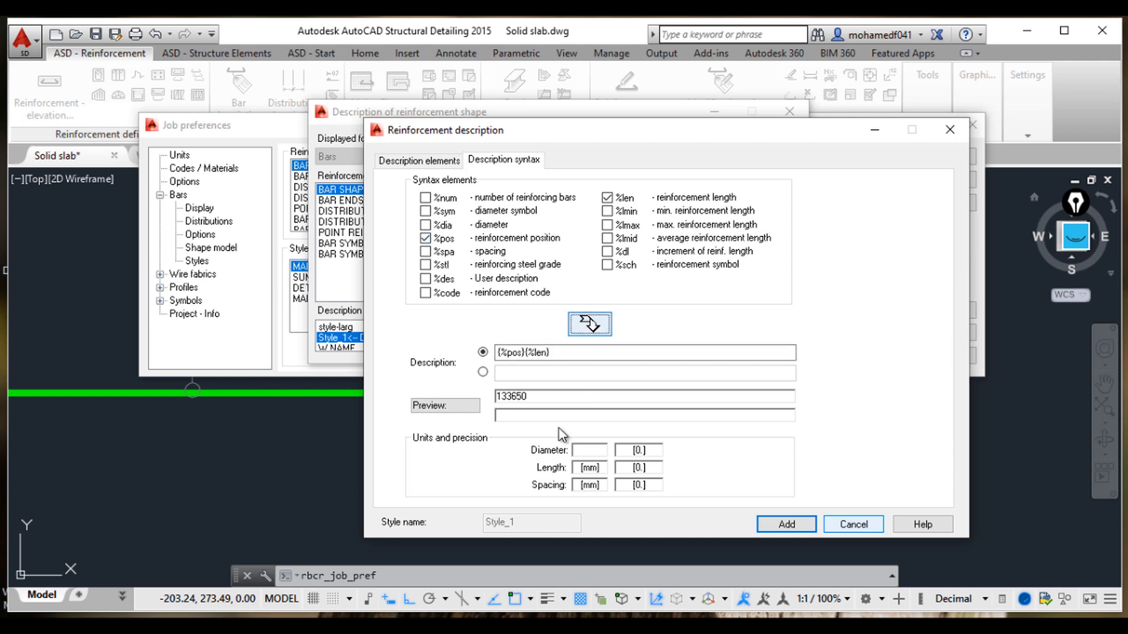
left_click(565, 353)
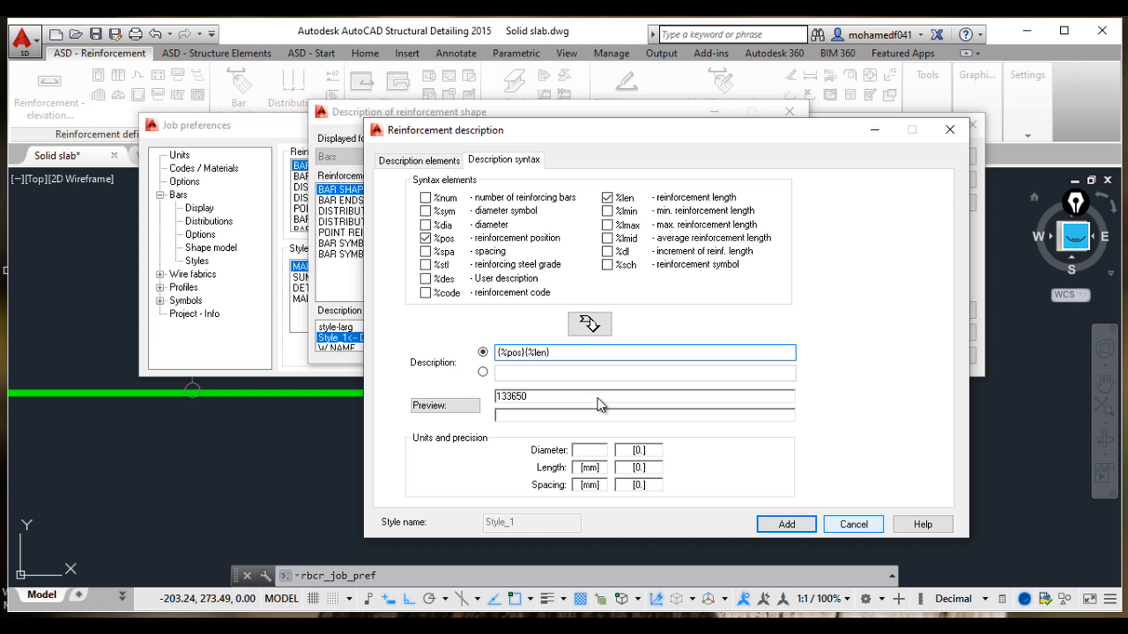
key("BackSpace")
key("BackSpace")
key("BackSpace")
key("BackSpace")
key("BackSpace")
key("BackSpace")
key("BackSpace")
key("BackSpace")
left_click(621, 198)
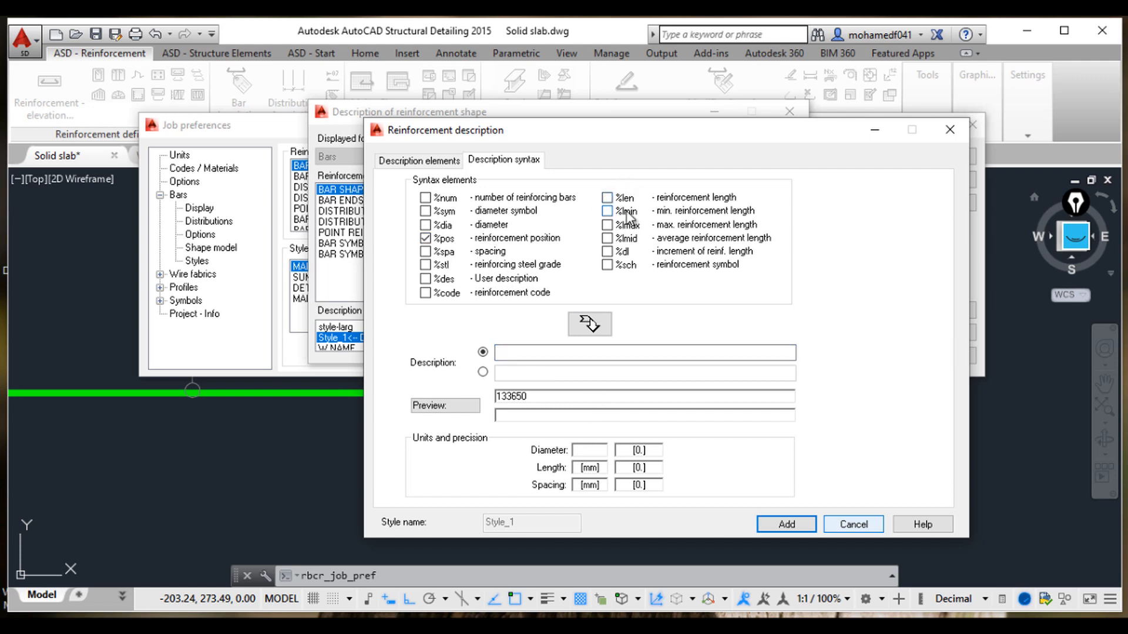
left_click(588, 329)
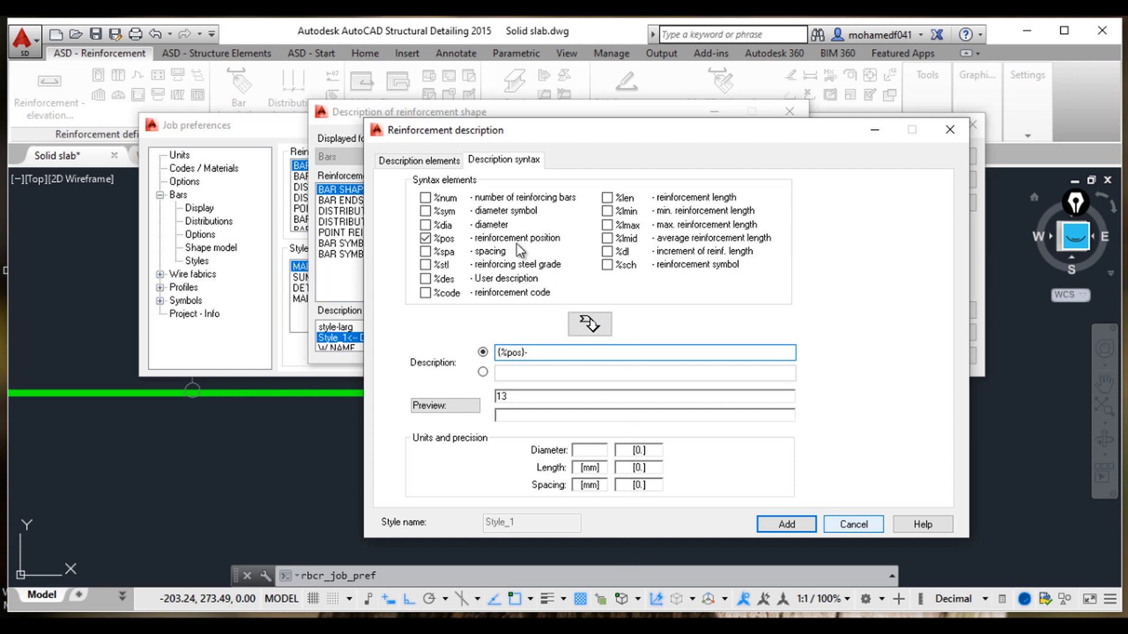
Step: Check the number, diameter symbol and diameter syntax elements together with position
left_click(424, 199)
left_click(425, 210)
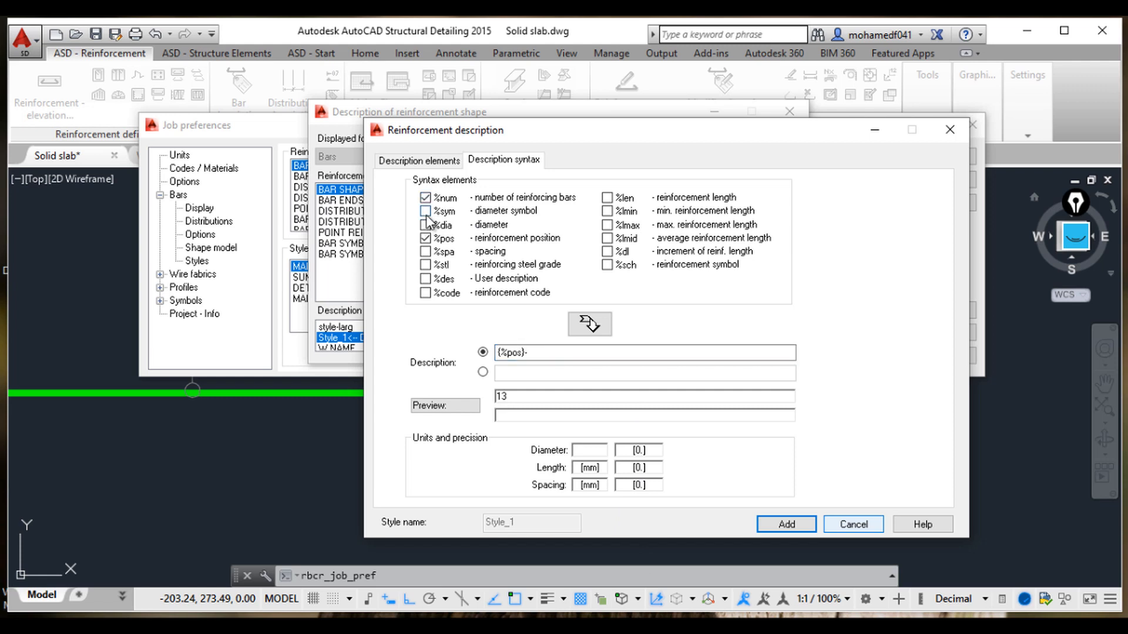
left_click(426, 238)
left_click(426, 226)
Step: Switch to the SS-CAD-Layout1 PDF to review the bar mark format again
mouse_move(646, 626)
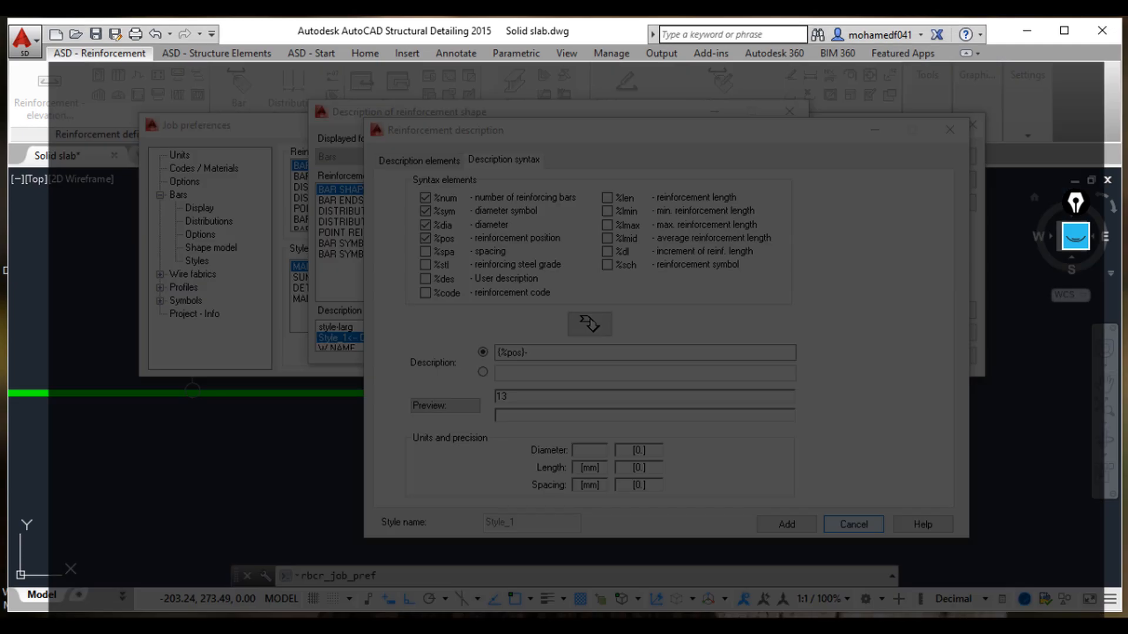
left_click(646, 564)
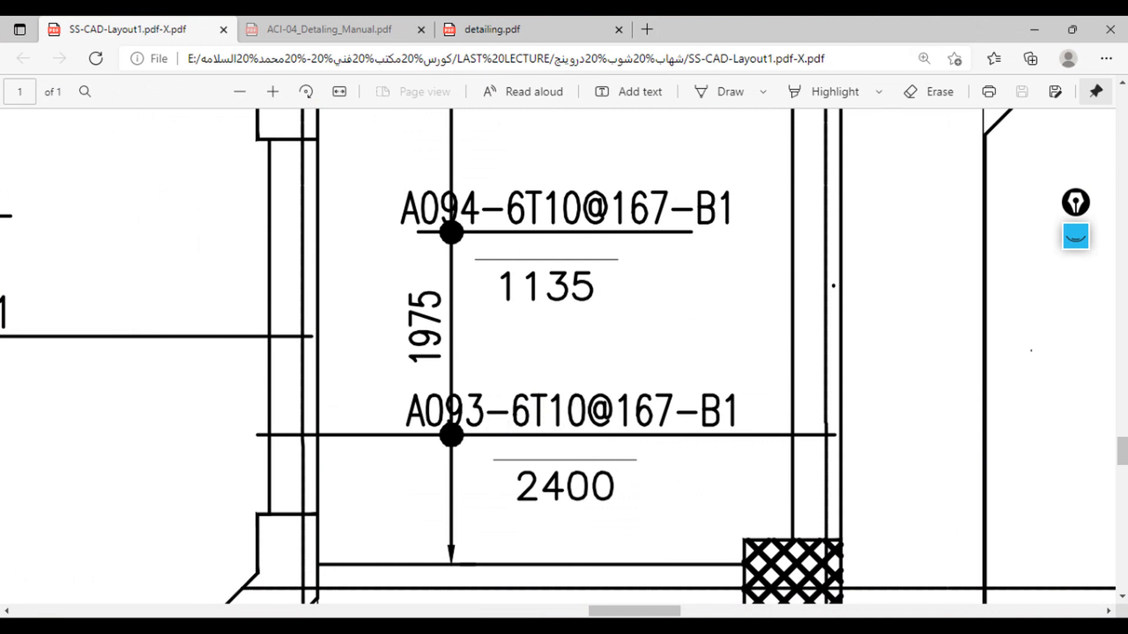
Step: Return to the style dialog and insert position, number, diameter symbol and diameter into the first description line as {%pos}-{%num}{%sym}{%dia}
mouse_move(713, 567)
left_click(647, 565)
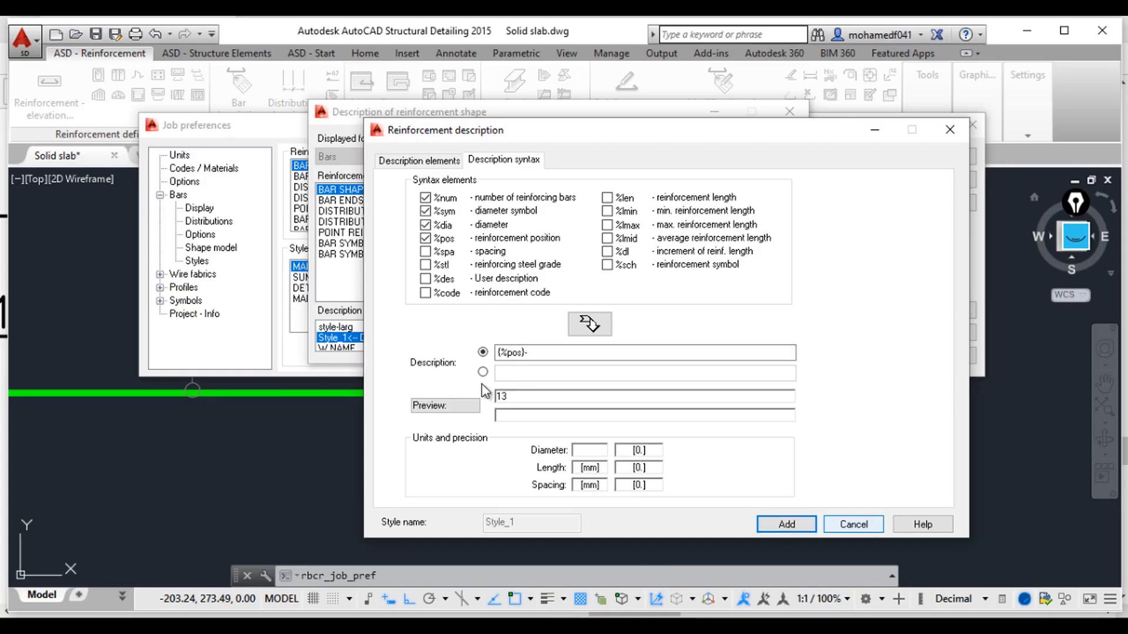
left_click(425, 238)
left_click(425, 238)
left_click(588, 323)
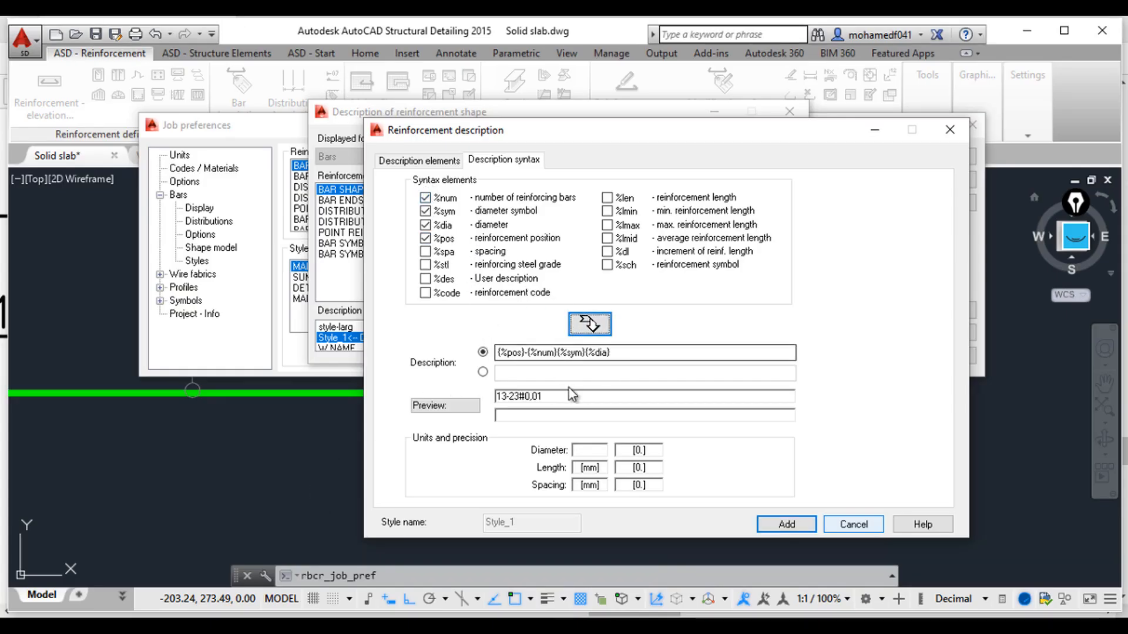
Step: Append -S= and the spacing element to the end of the first description line
left_click(626, 351)
type("-S=")
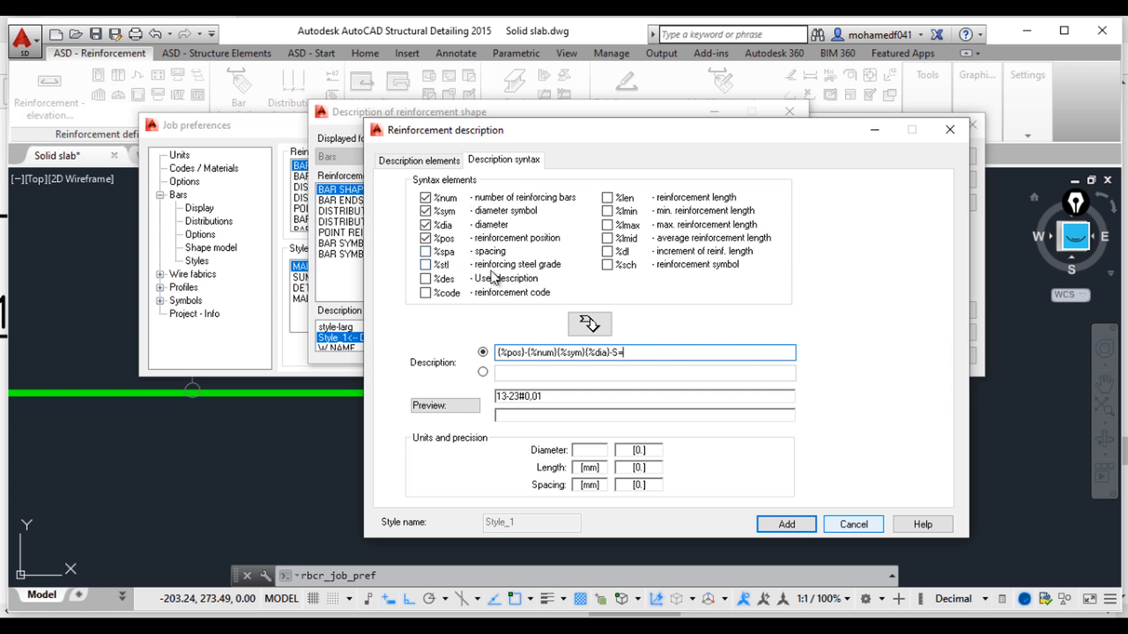
left_click(426, 252)
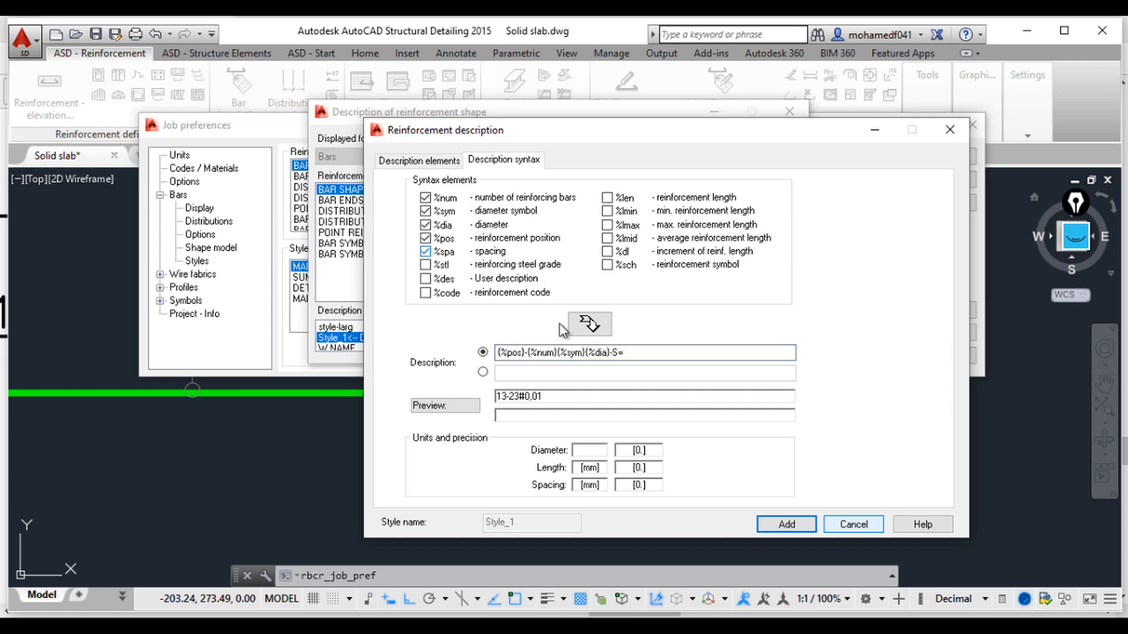
left_click(589, 323)
Step: Add a trailing hyphen to the first description line and compare it with the SS-CAD-Layout1 PDF bar mark
left_click(670, 355)
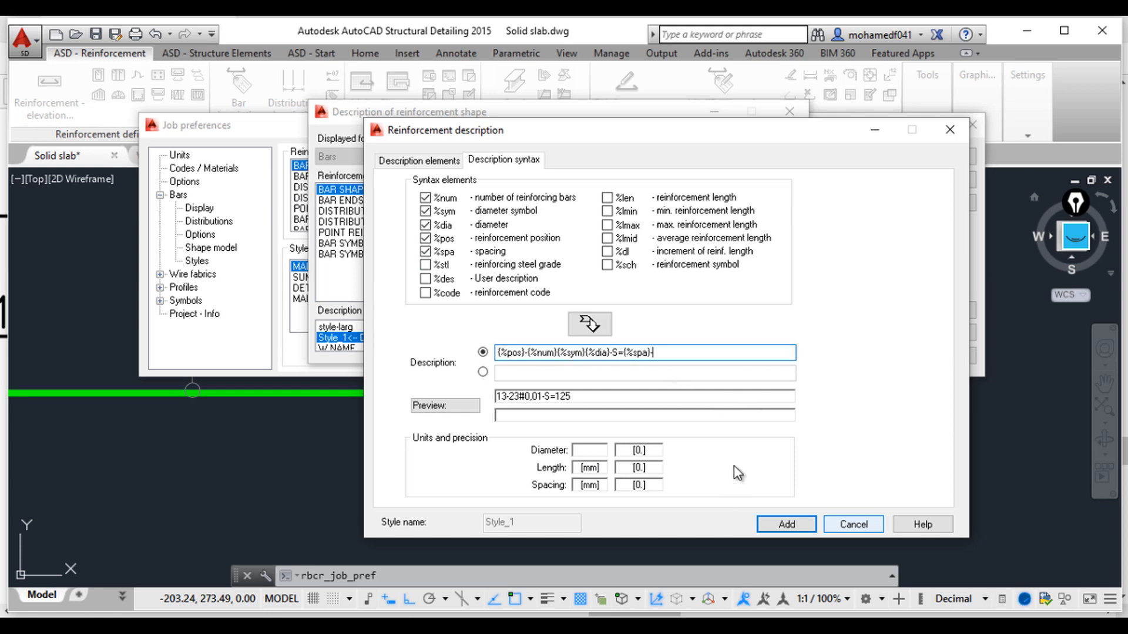
type("-")
left_click(647, 626)
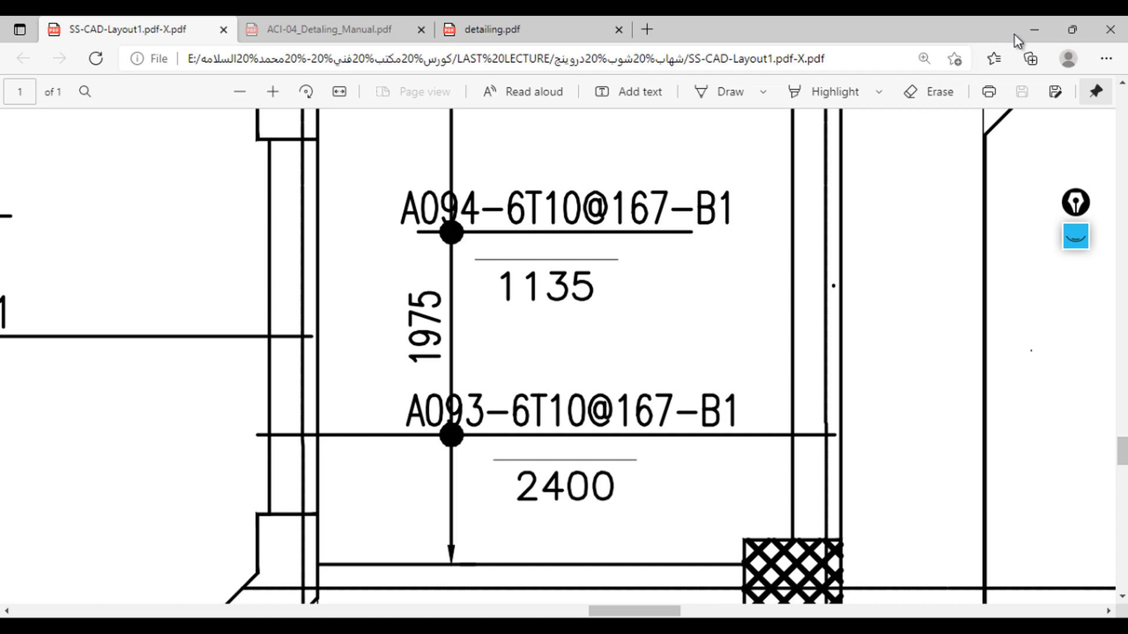
left_click(1037, 29)
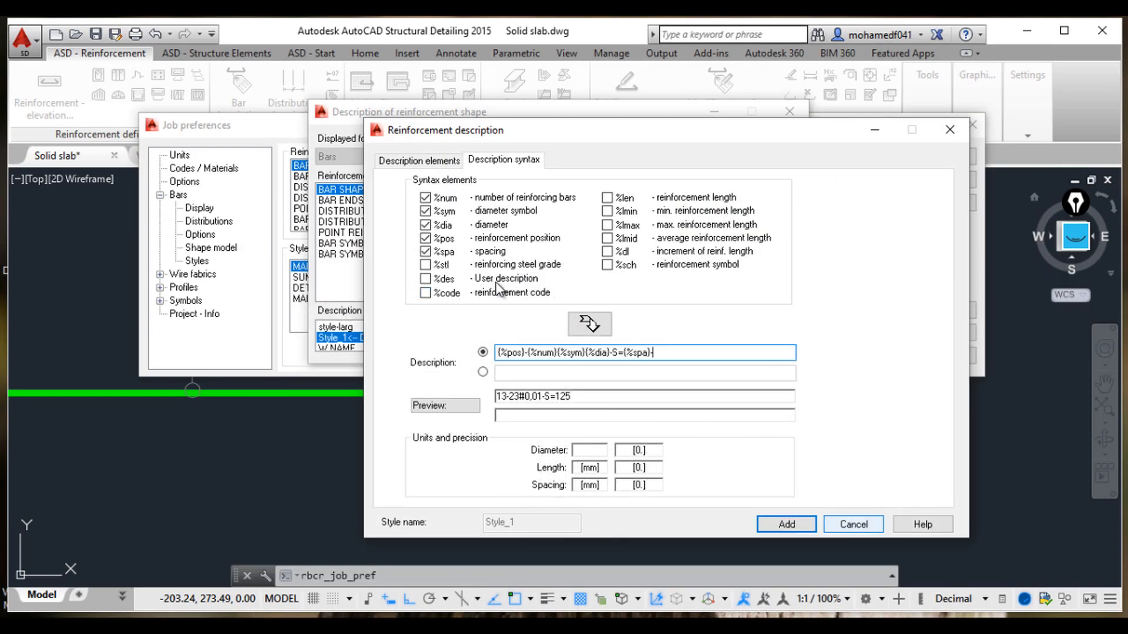
Step: Insert the user description element at the end of the first line, separated from the spacing by a hyphen
left_click(435, 280)
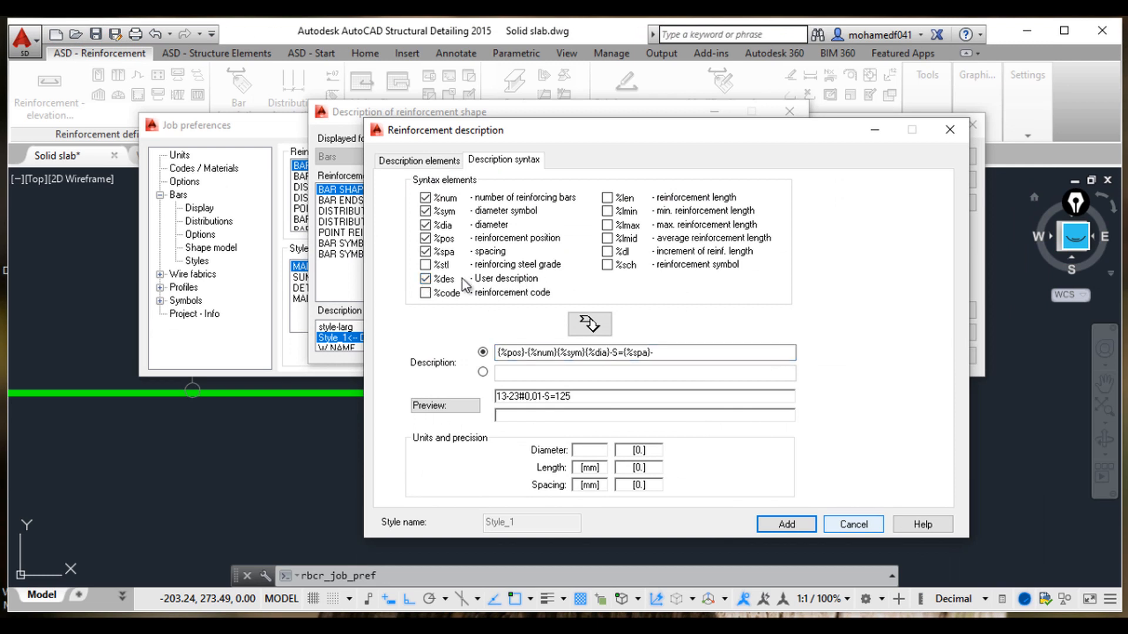
left_click(587, 324)
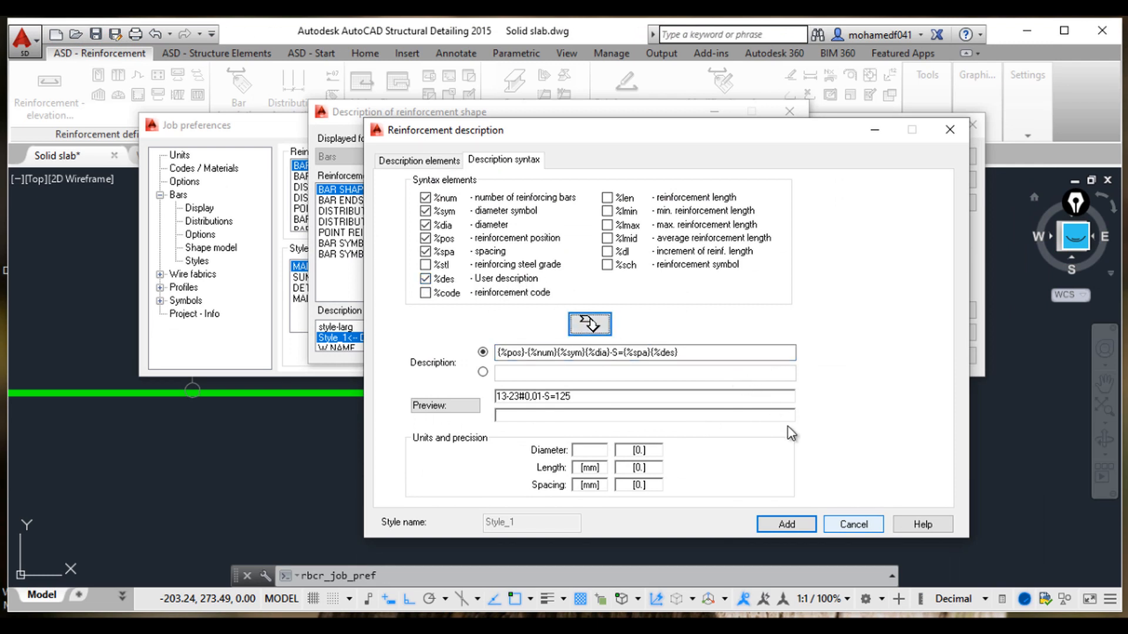
left_click(650, 352)
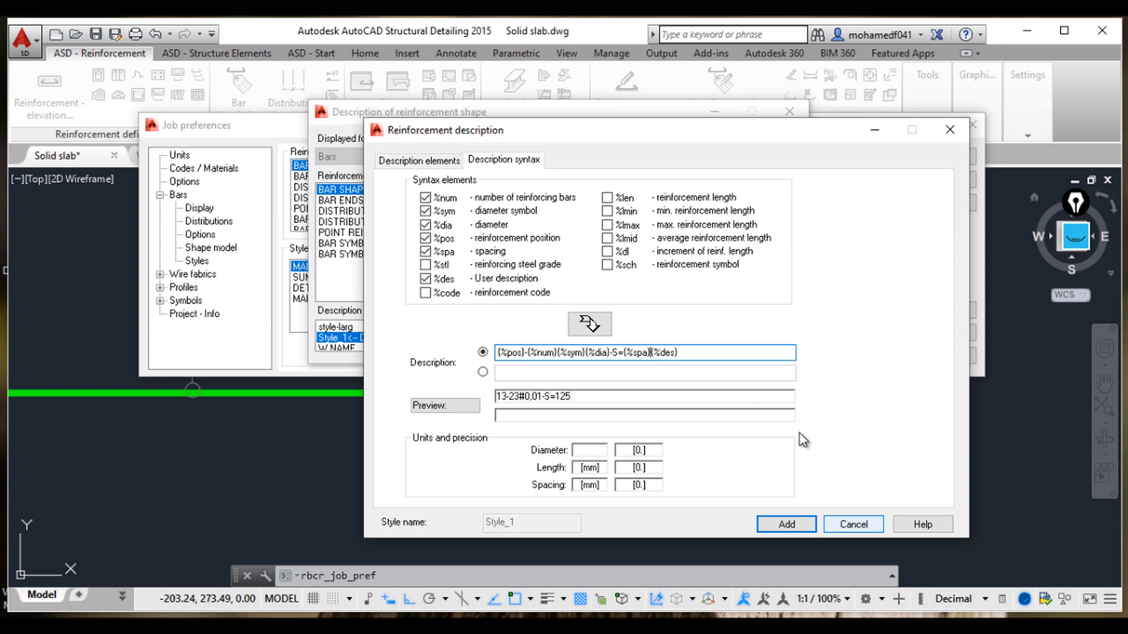
type("-")
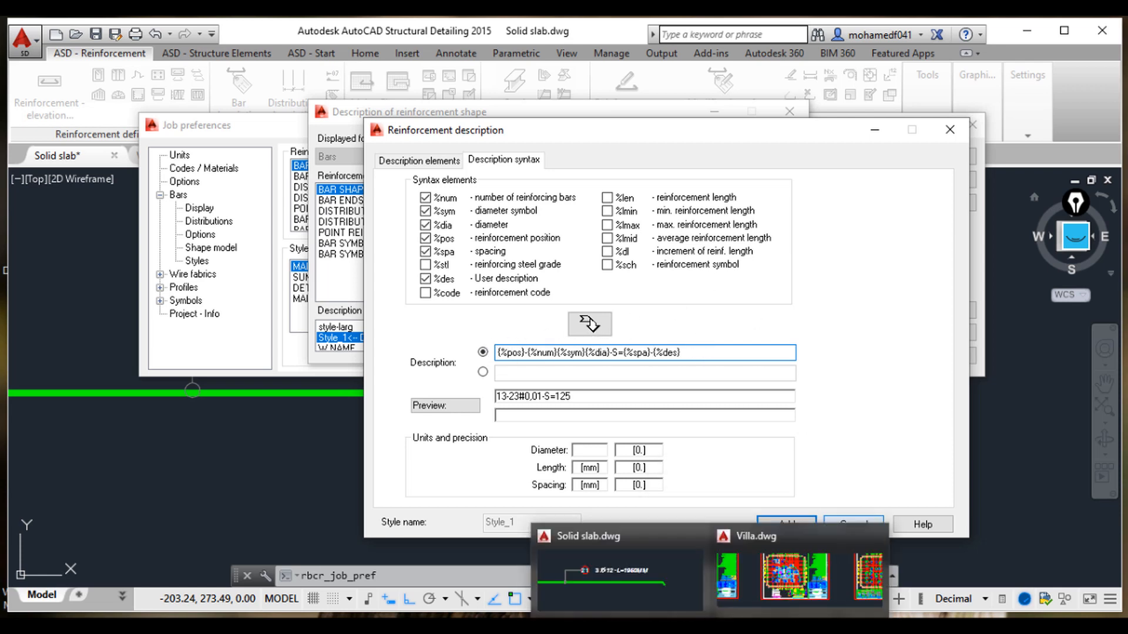
Step: After rechecking the PDF, write L= followed by the reinforcement length element in the second description line
left_click(644, 611)
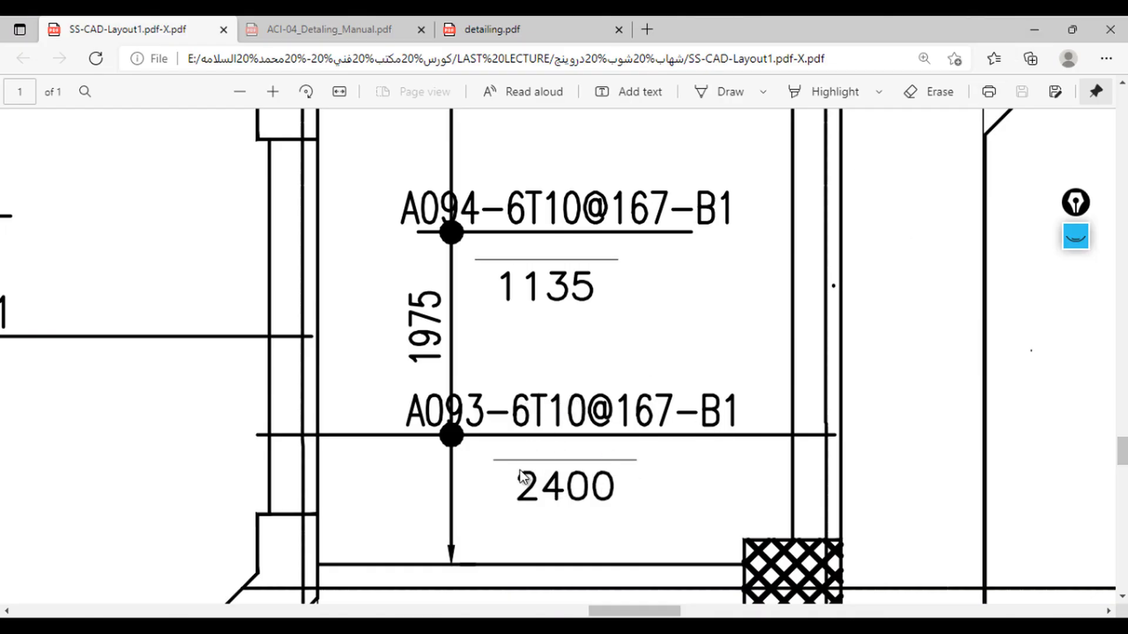
left_click(1038, 36)
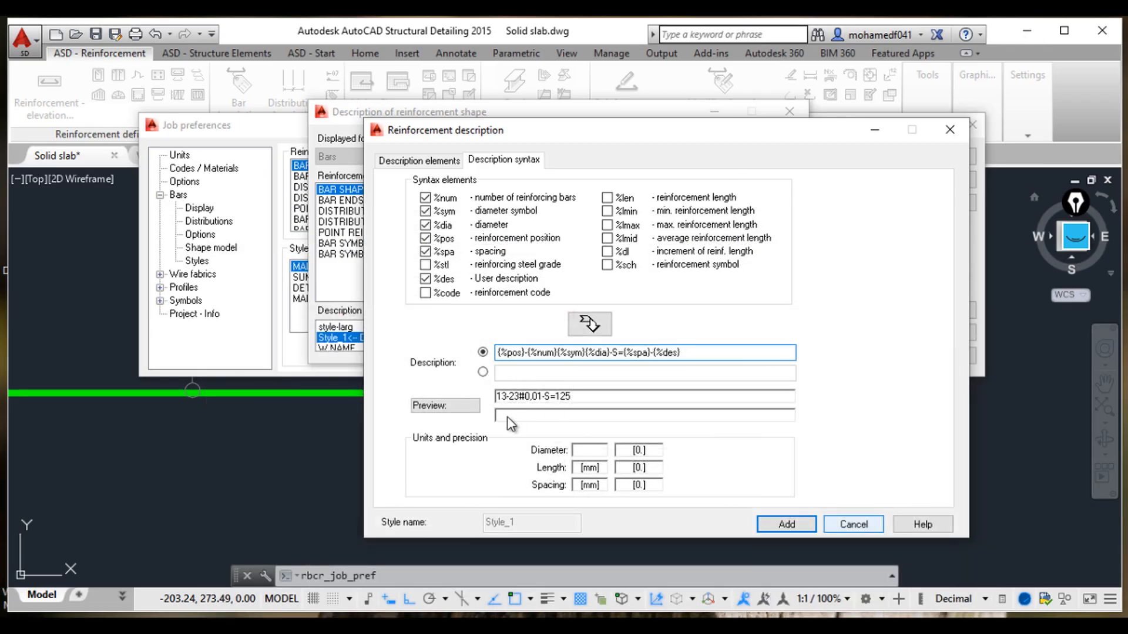
left_click(483, 371)
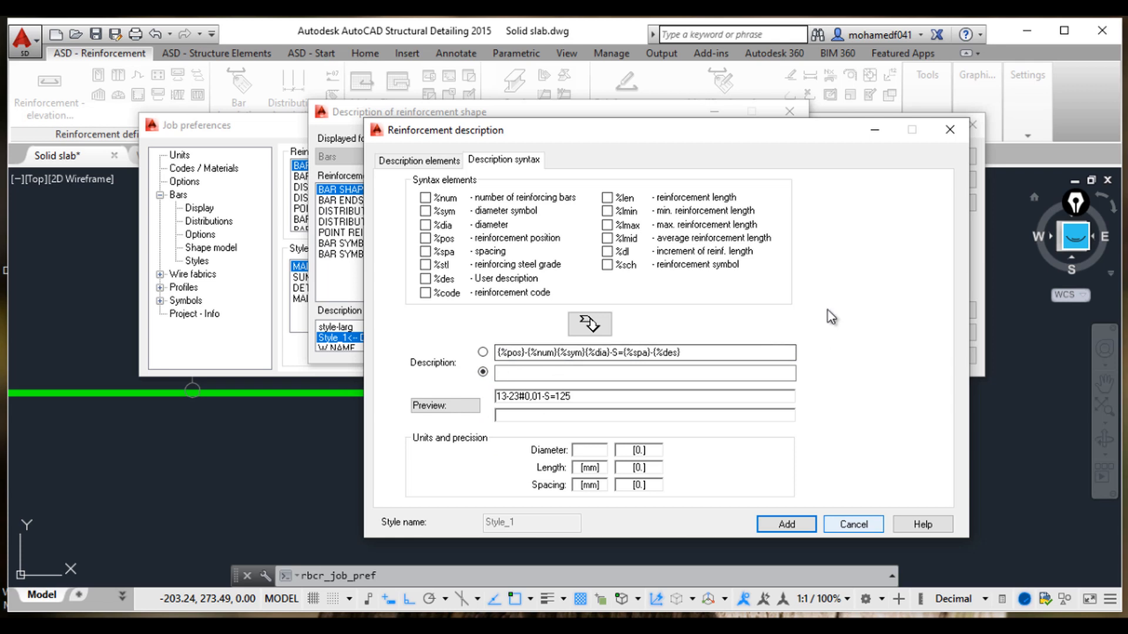
left_click(521, 371)
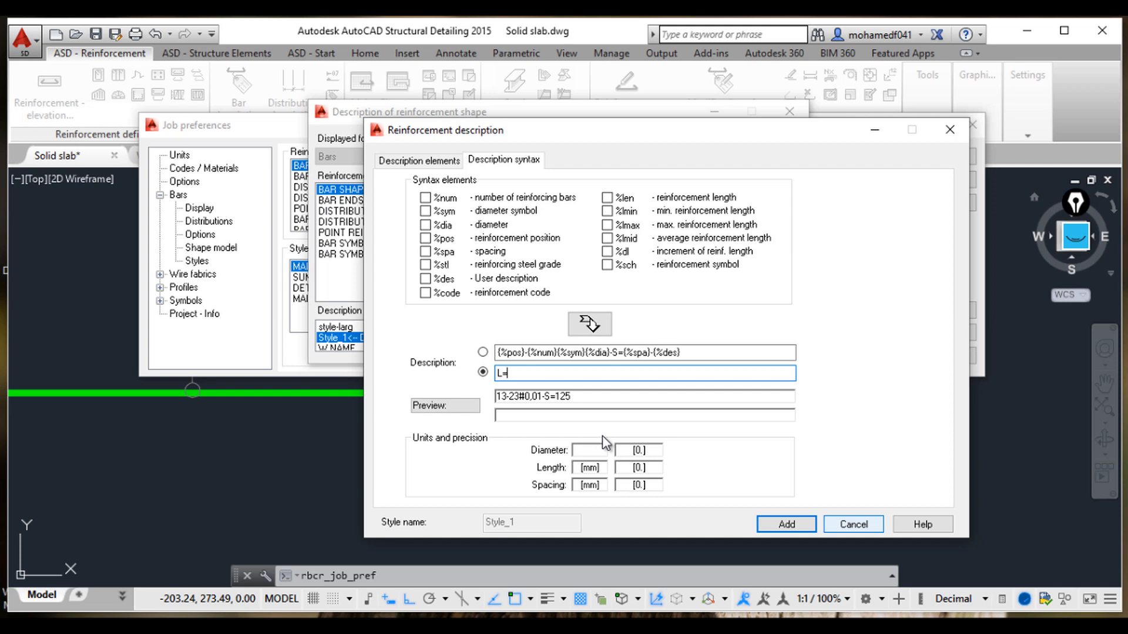
left_click(607, 199)
left_click(611, 329)
Step: Add the reinforcement symbol element to the second description line and compare with the PDF bar mark again
left_click(607, 265)
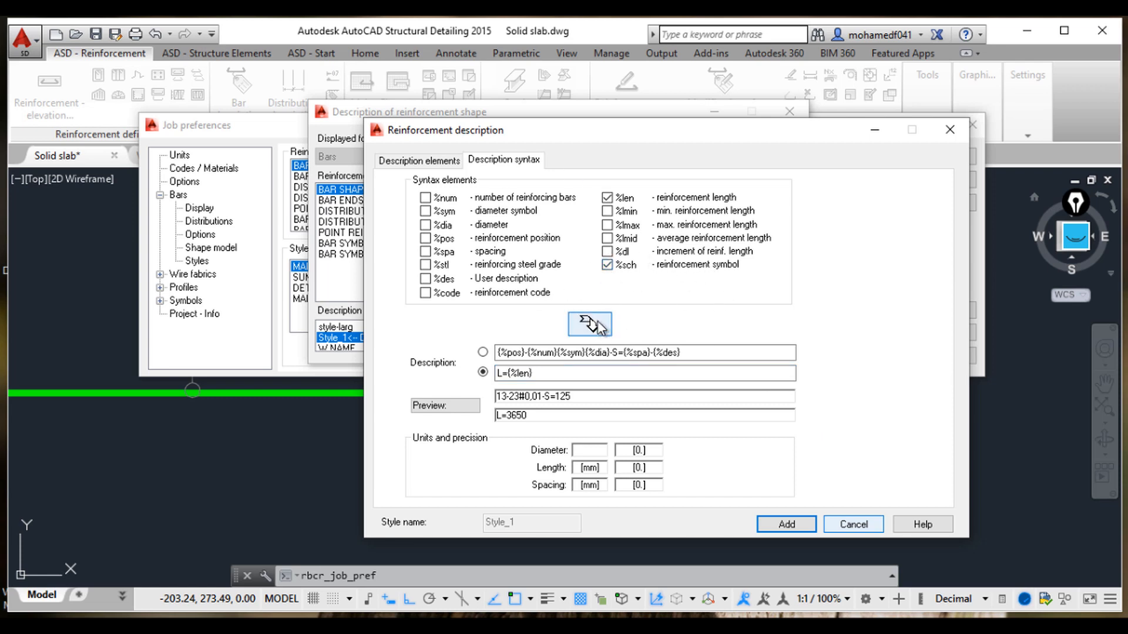
left_click(589, 323)
mouse_move(680, 628)
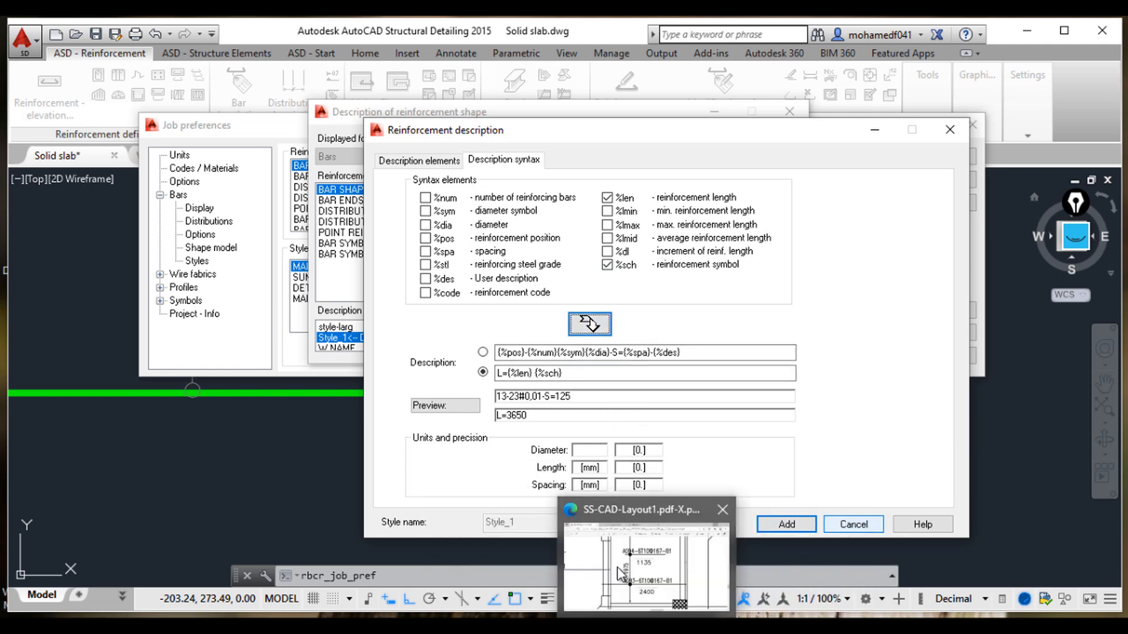
left_click(621, 568)
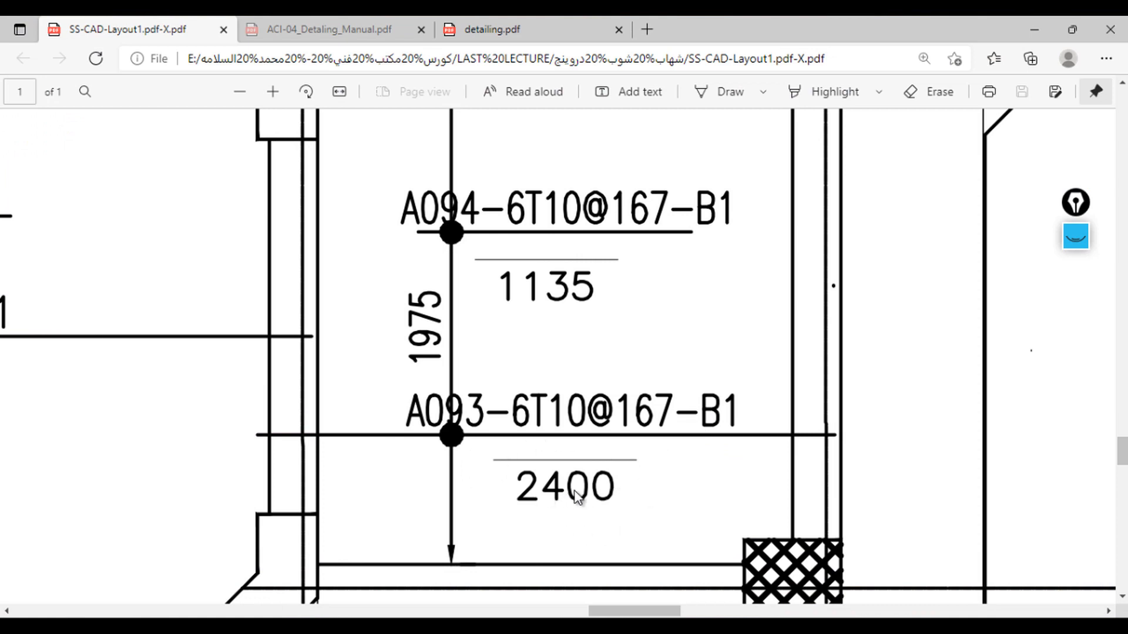
left_click(1034, 25)
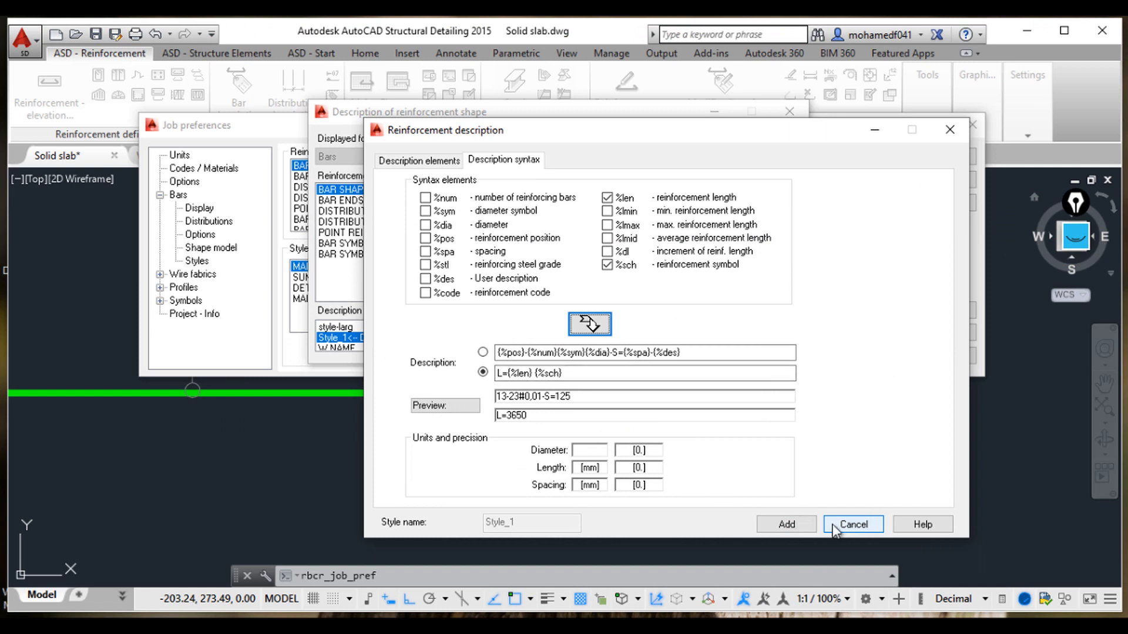
Step: Save the modified Style_1, apply it to existing bar descriptions, and close the preferences dialogs
left_click(786, 525)
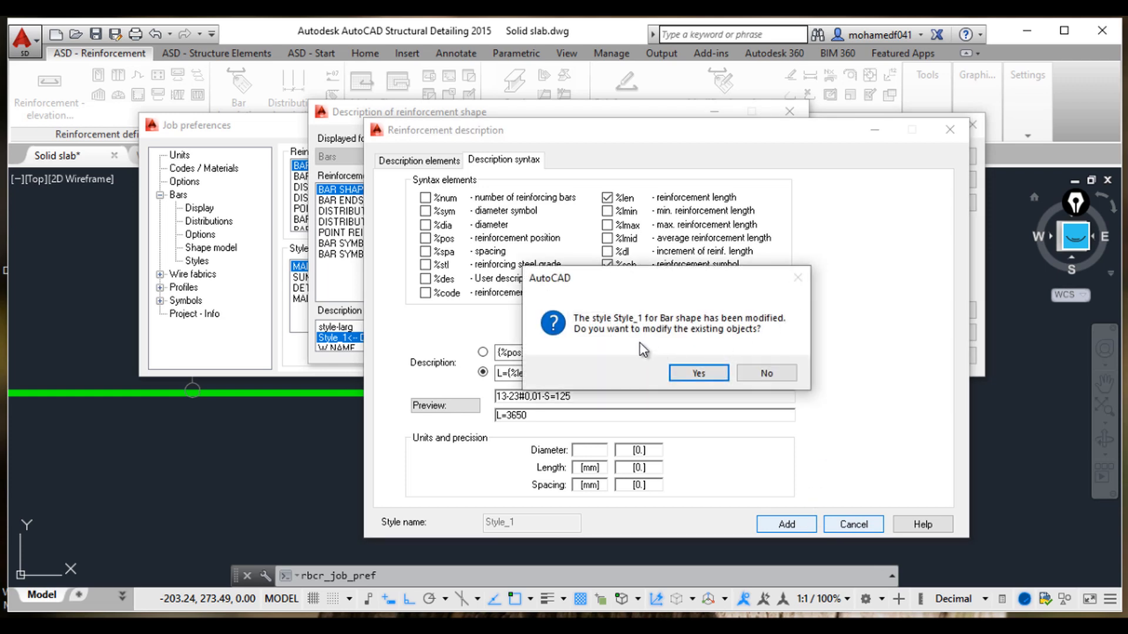
left_click(712, 375)
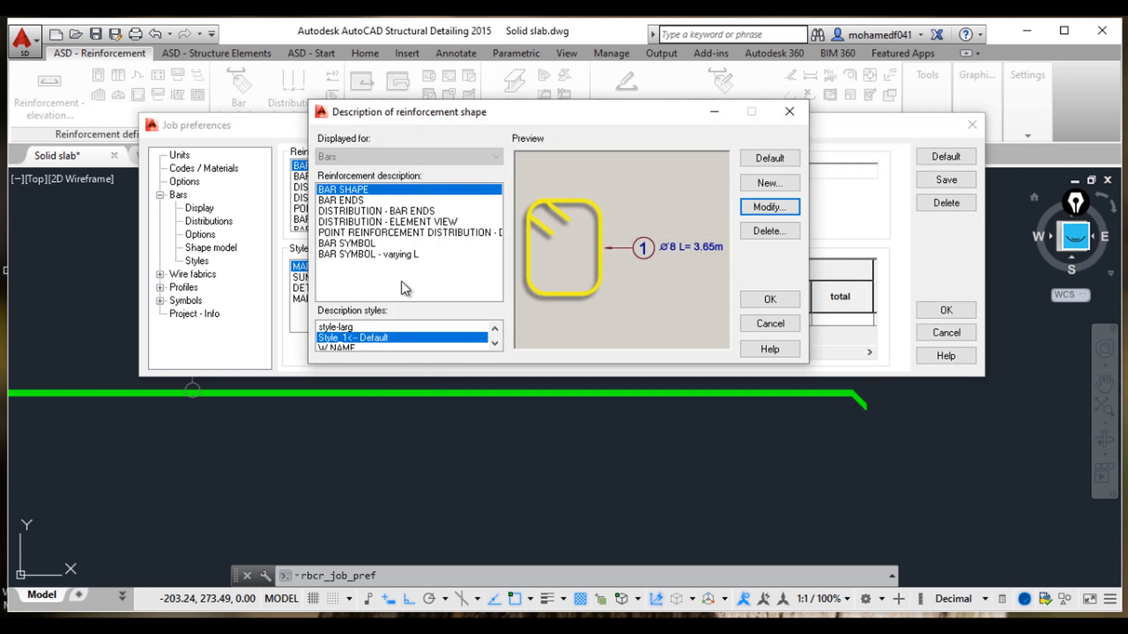
mouse_move(555, 131)
left_mouse_down()
mouse_move(660, 176)
mouse_move(534, 120)
mouse_move(552, 123)
left_mouse_up()
left_click(757, 199)
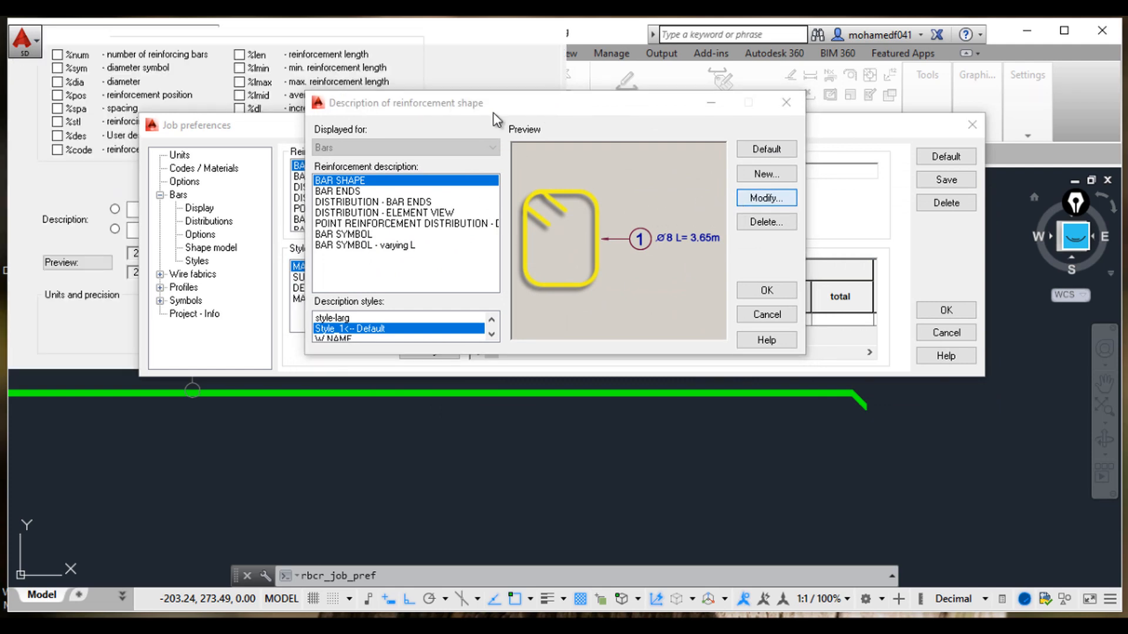
left_click_drag(320, 38, 681, 114)
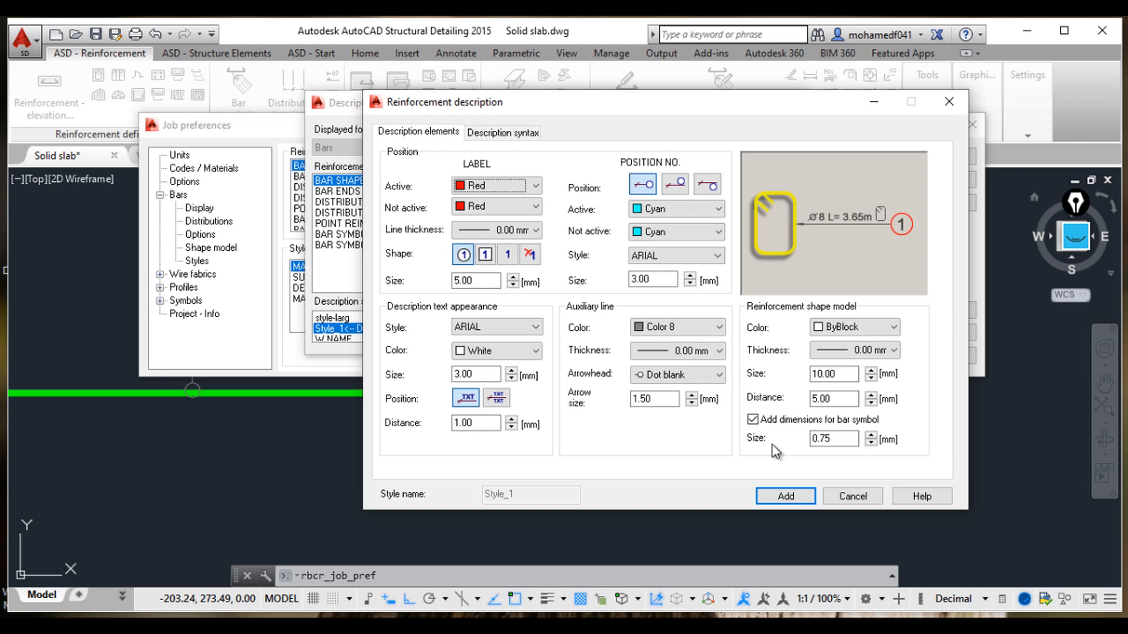
left_click(852, 497)
left_click(776, 317)
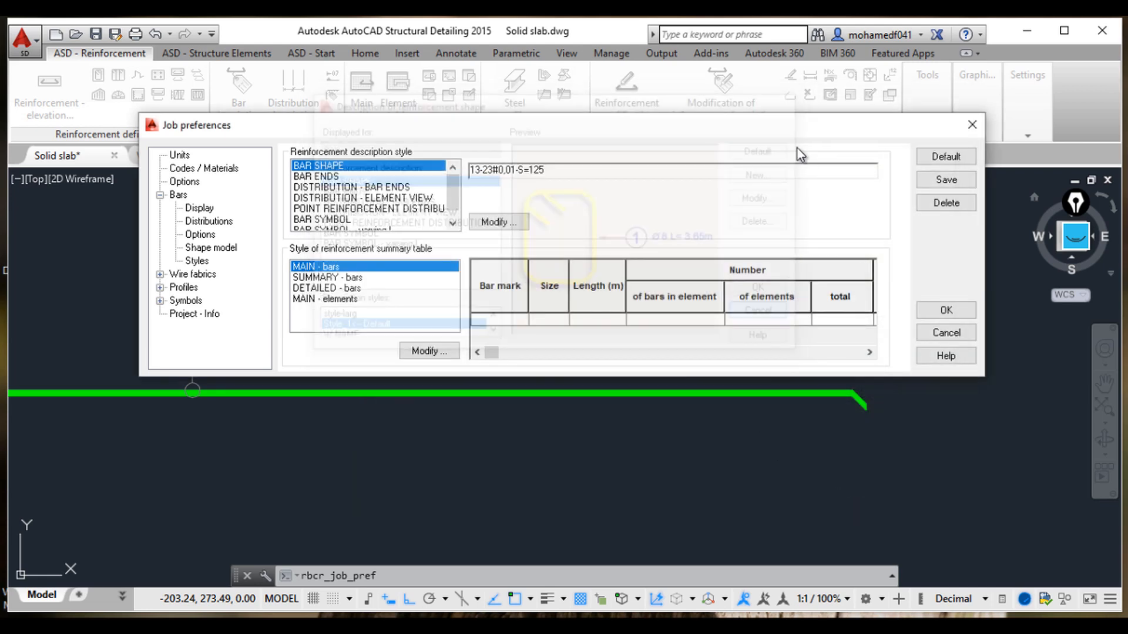
left_click(972, 125)
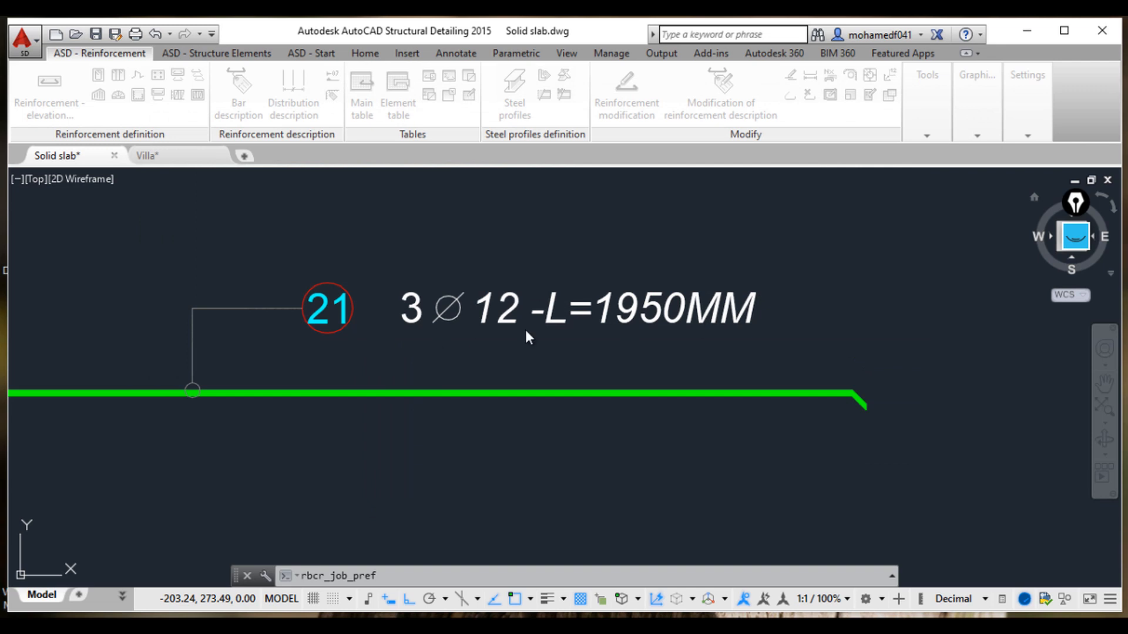
Step: Examine the updated bar description label above the slab bar
middle_click_drag(525, 330, 760, 346)
middle_click_drag(383, 318, 439, 324)
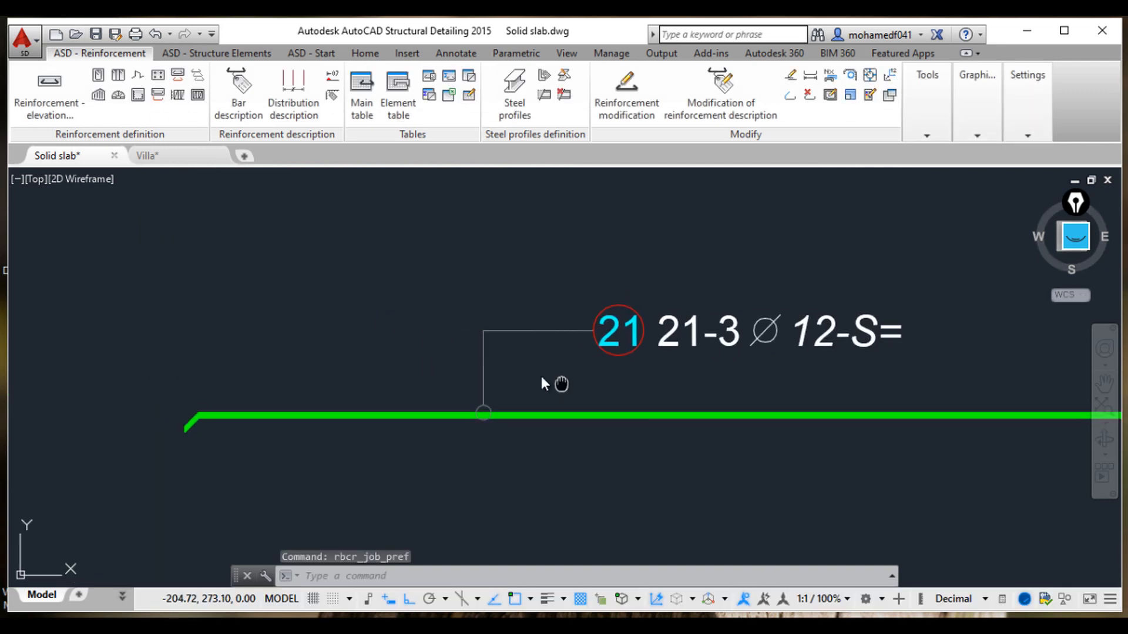
middle_click_drag(541, 377, 539, 365)
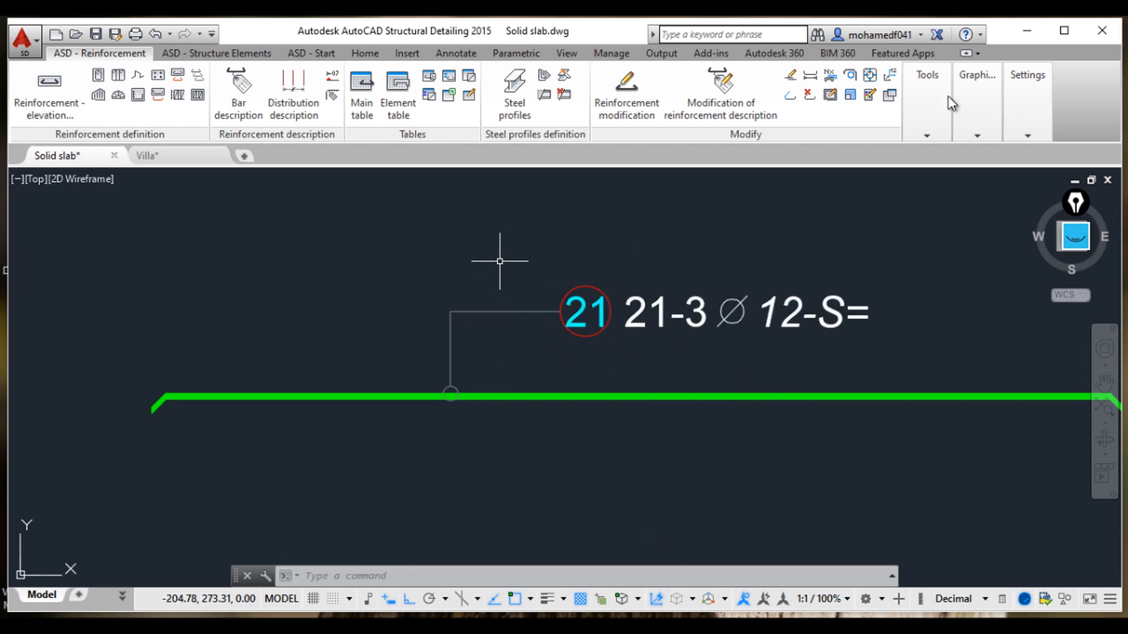
Step: Open Job preferences, modify Style_1 of the bar shape description, and set the position label shape to none
left_click(1029, 92)
left_click(1086, 176)
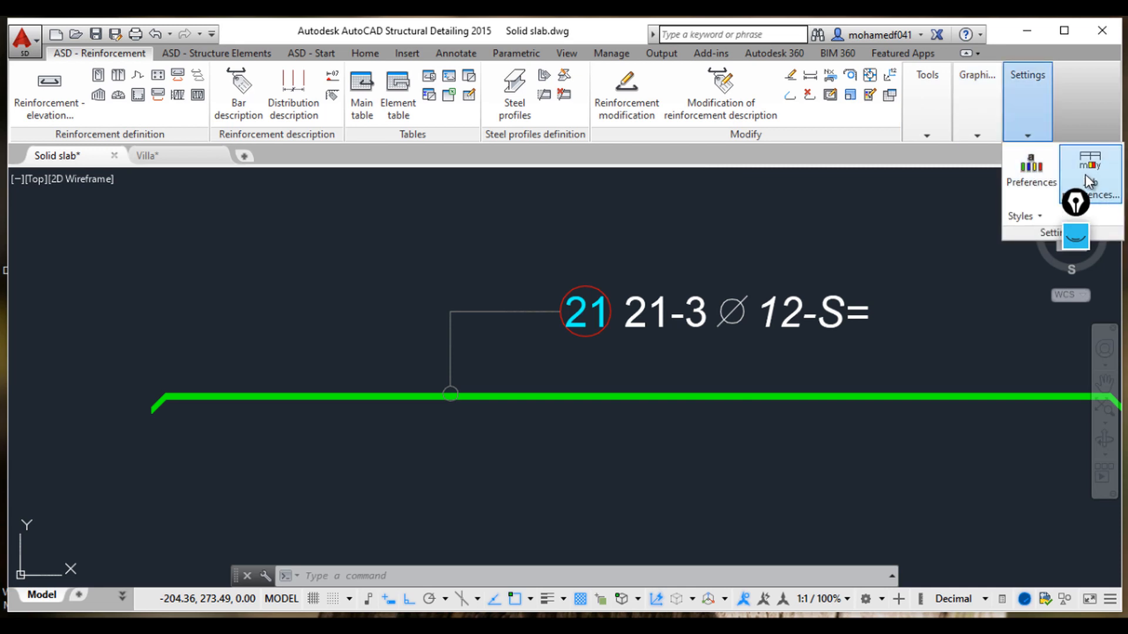
left_click(61, 166)
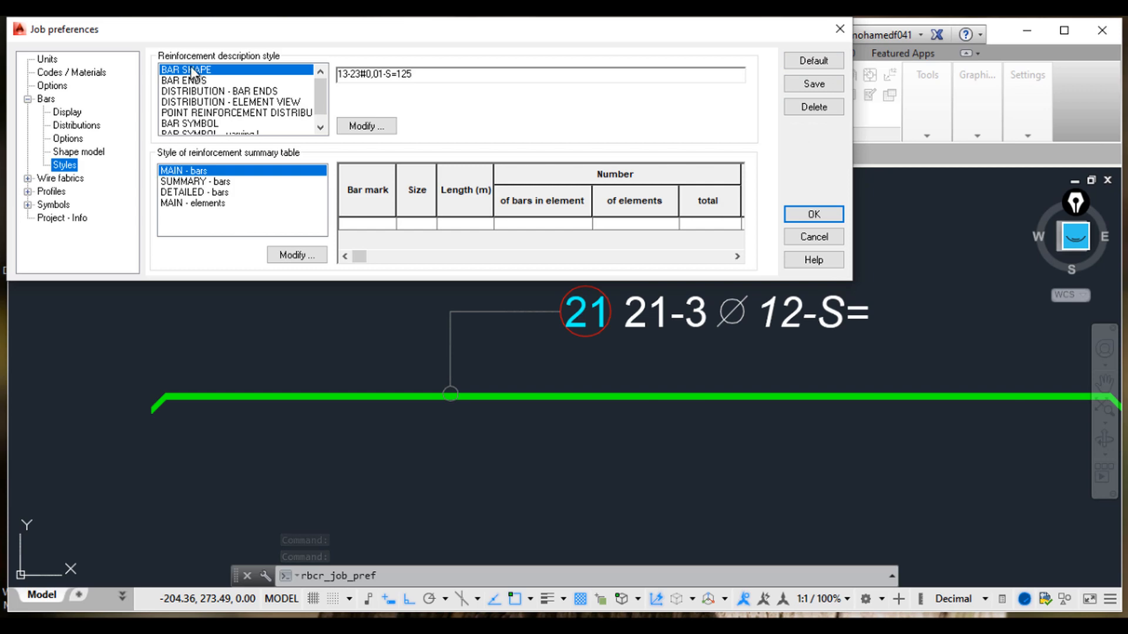
left_click(362, 126)
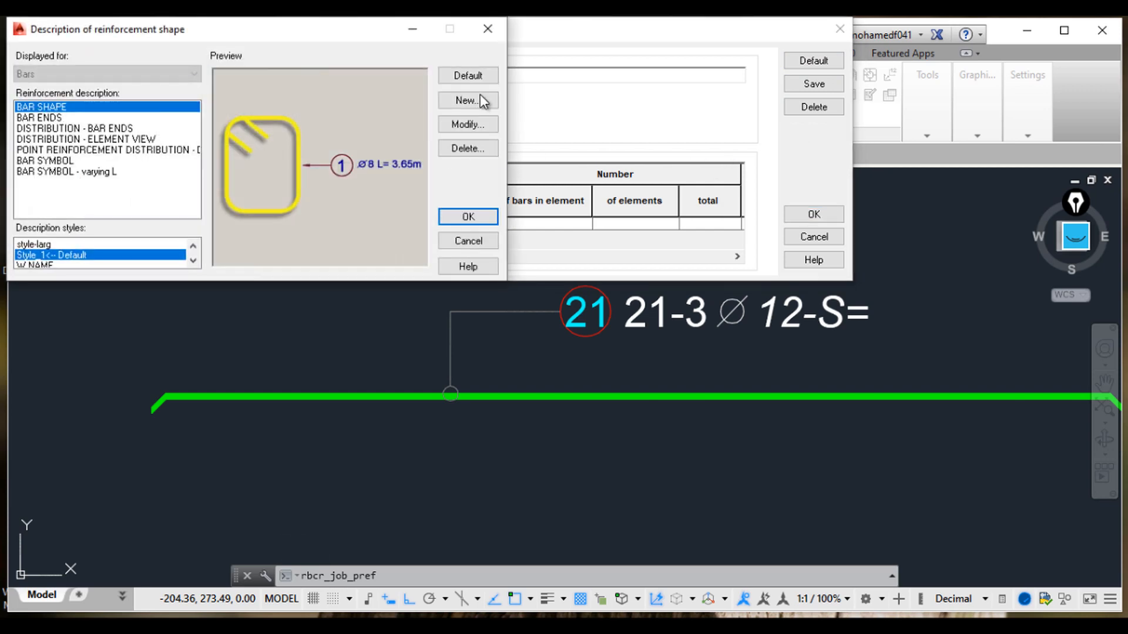
left_click(481, 126)
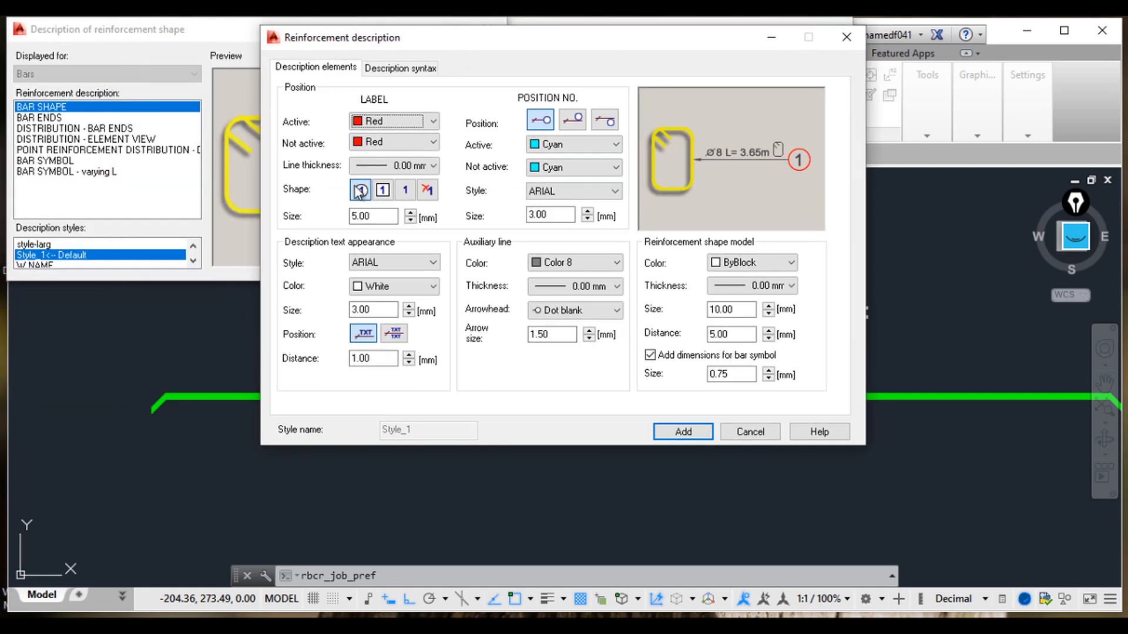
left_click(427, 190)
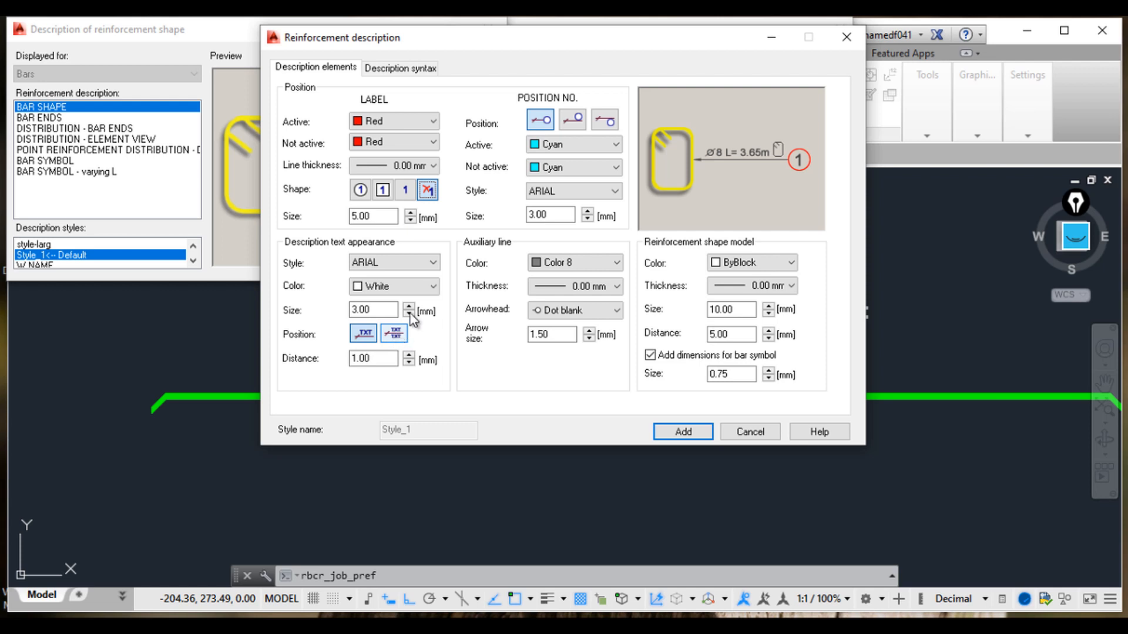
Step: Set the description text to the stacked position, save Style_1 applying it to existing objects, and close the preference dialogs
left_click(411, 69)
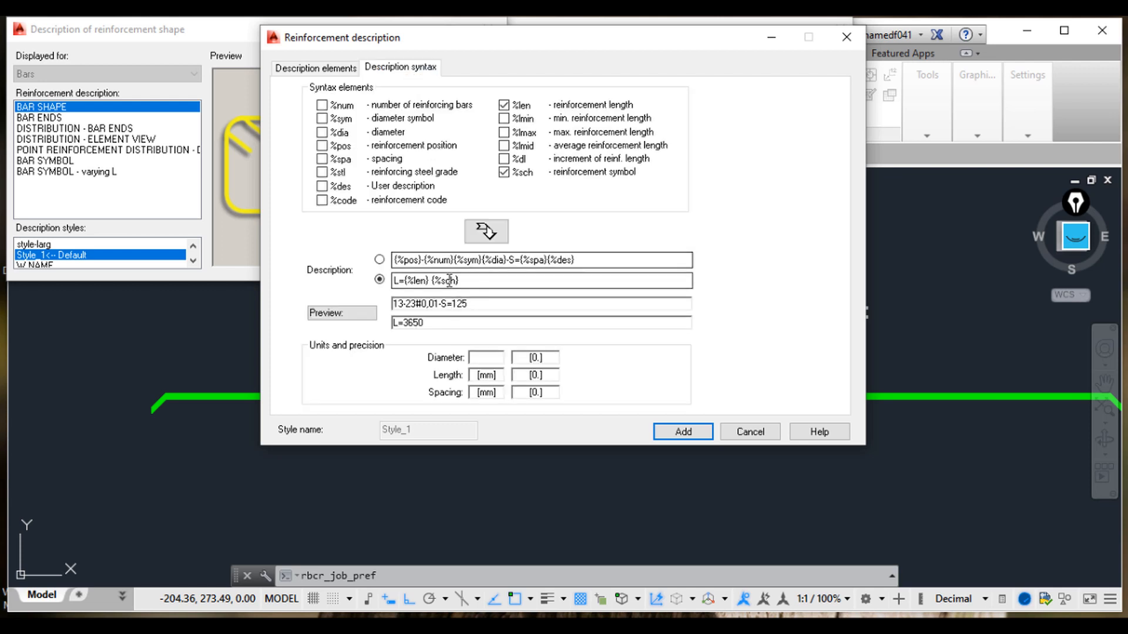
left_click(334, 68)
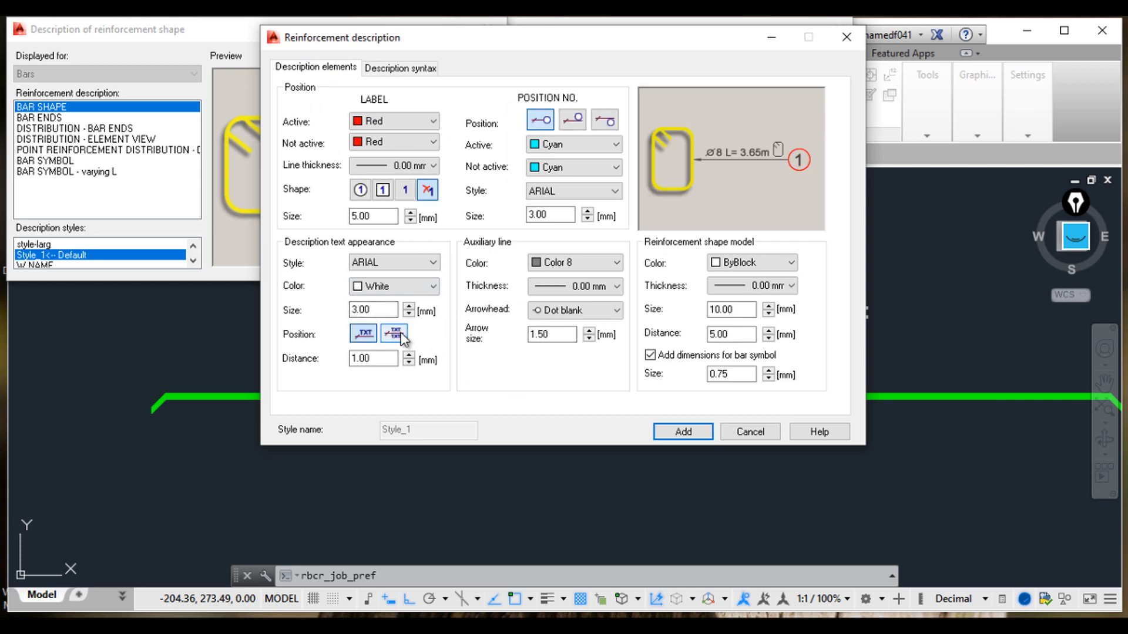
left_click(401, 333)
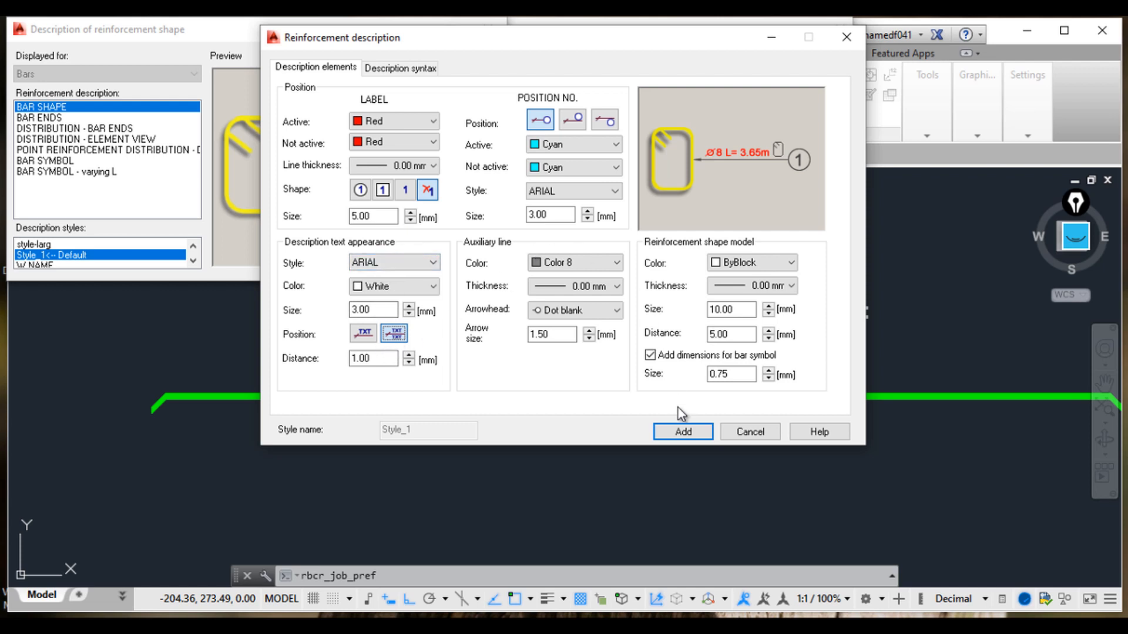
left_click(683, 431)
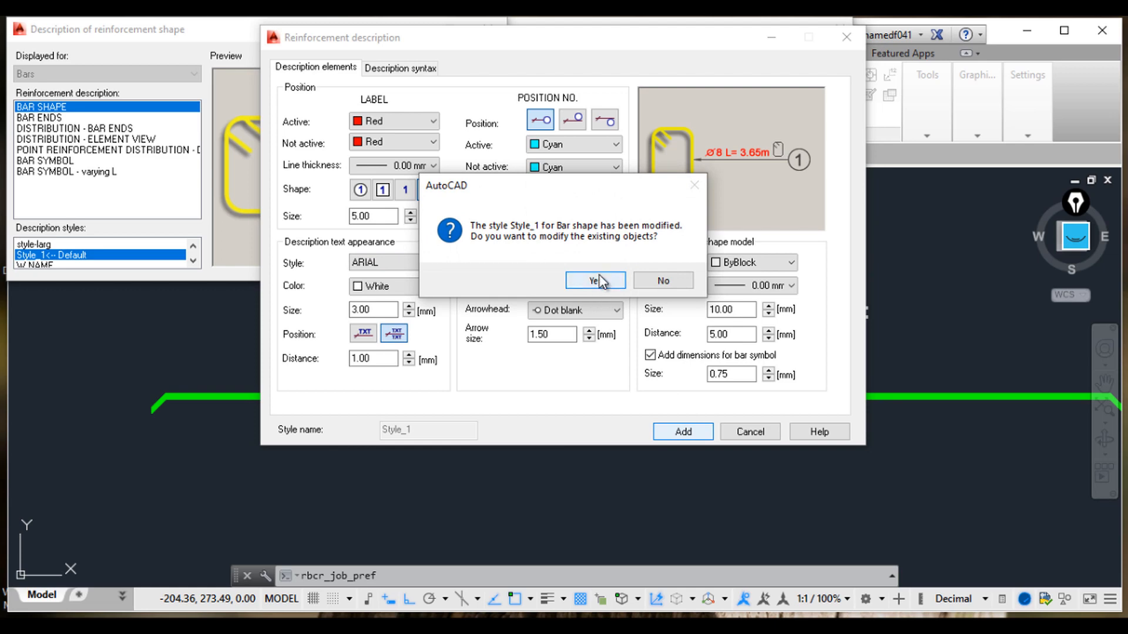
left_click(605, 276)
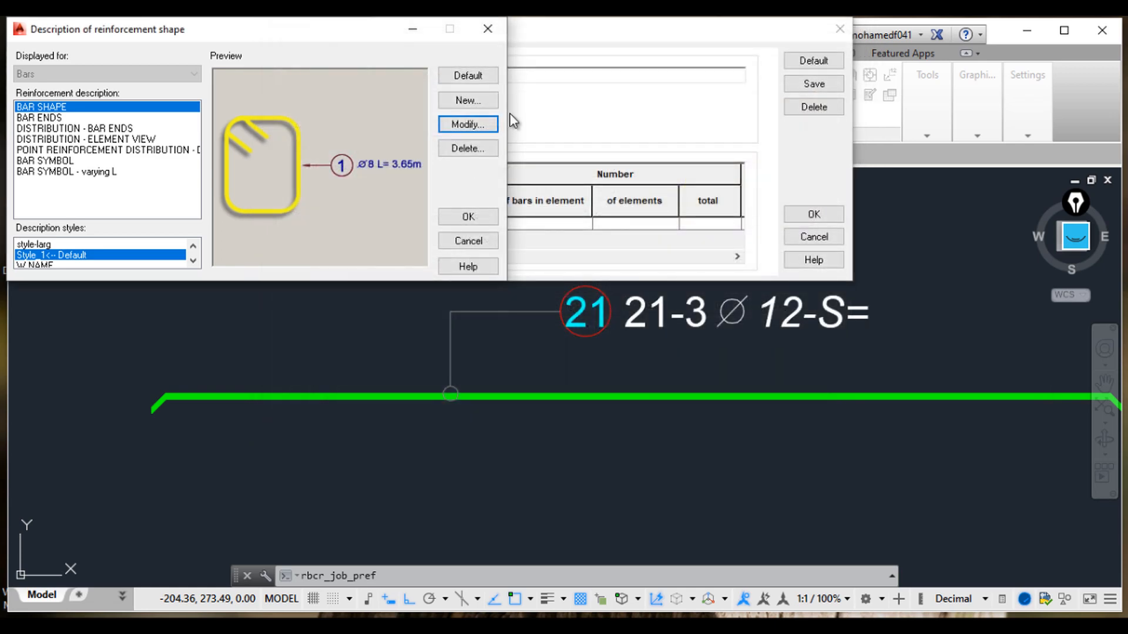
left_click(482, 217)
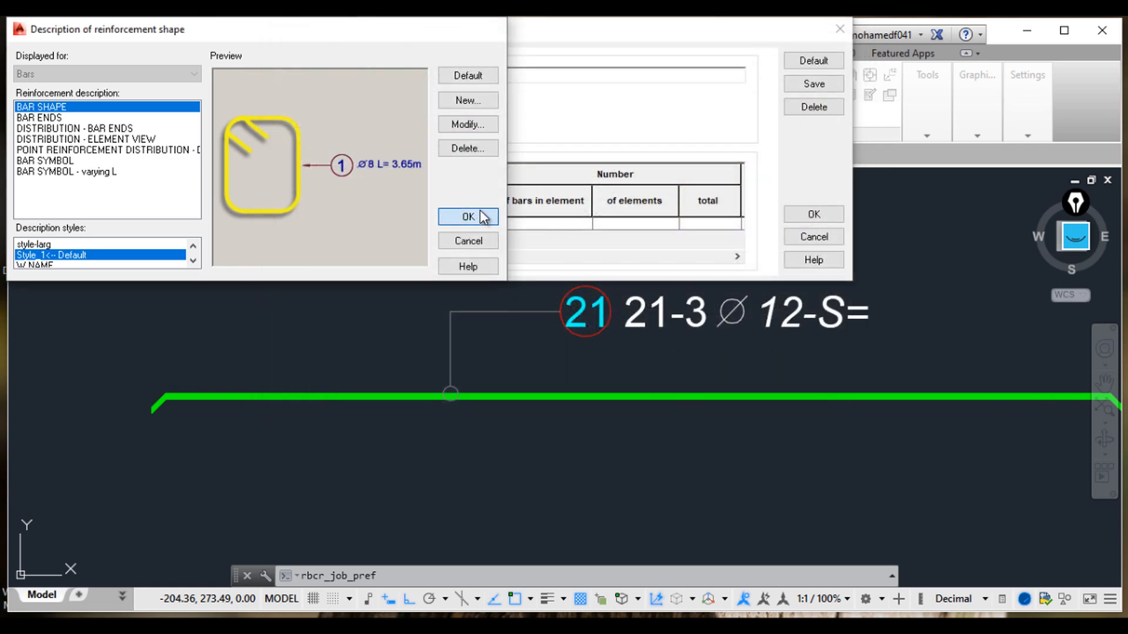
left_click(807, 228)
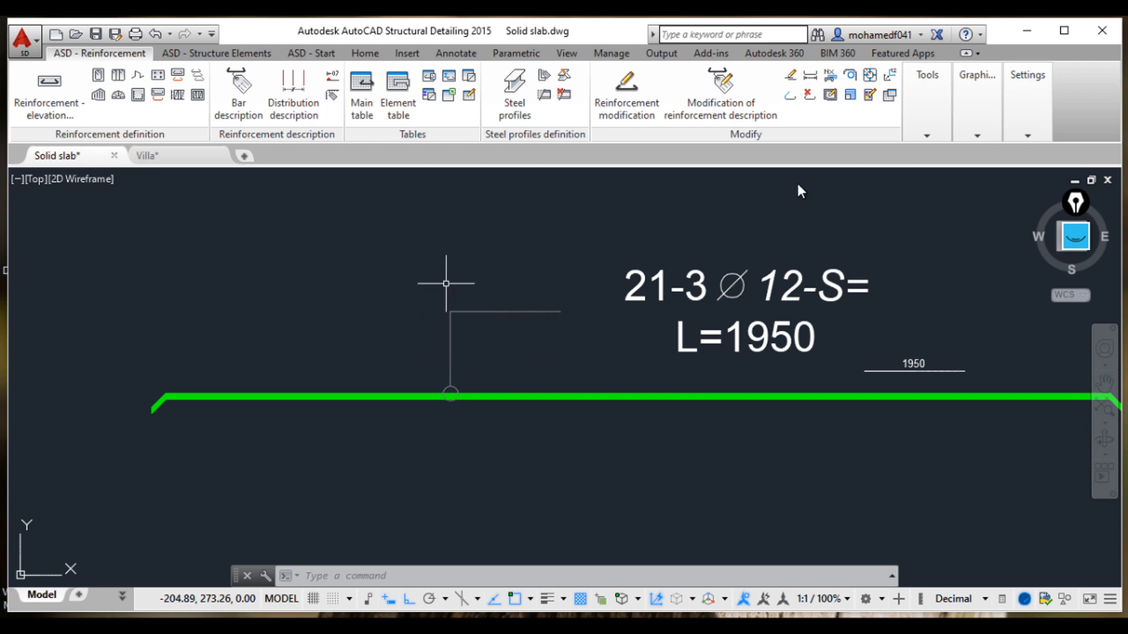
Step: In the Structural Detailing description parameters, turn off extension lines for bar and distribution descriptions and apply
mouse_move(1021, 72)
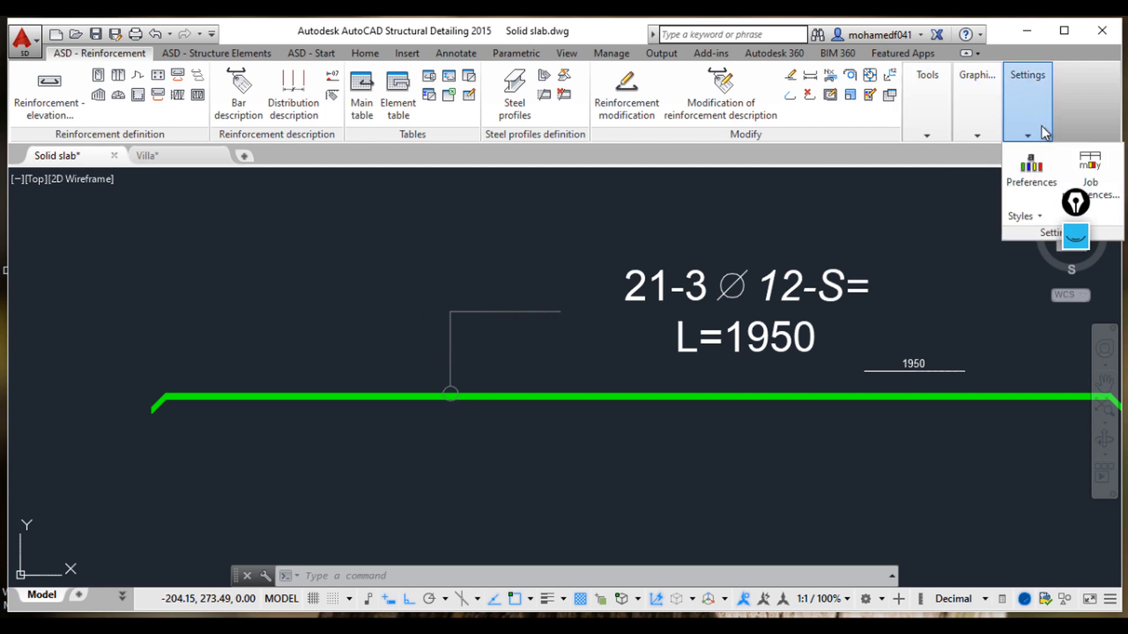
left_click(1043, 176)
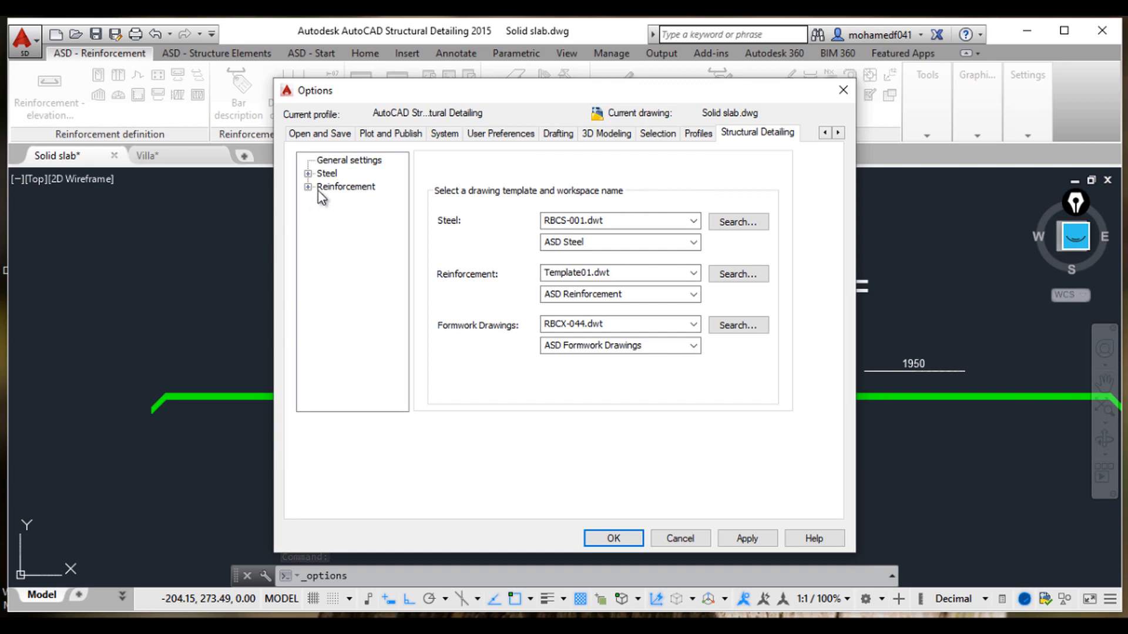
left_click(307, 187)
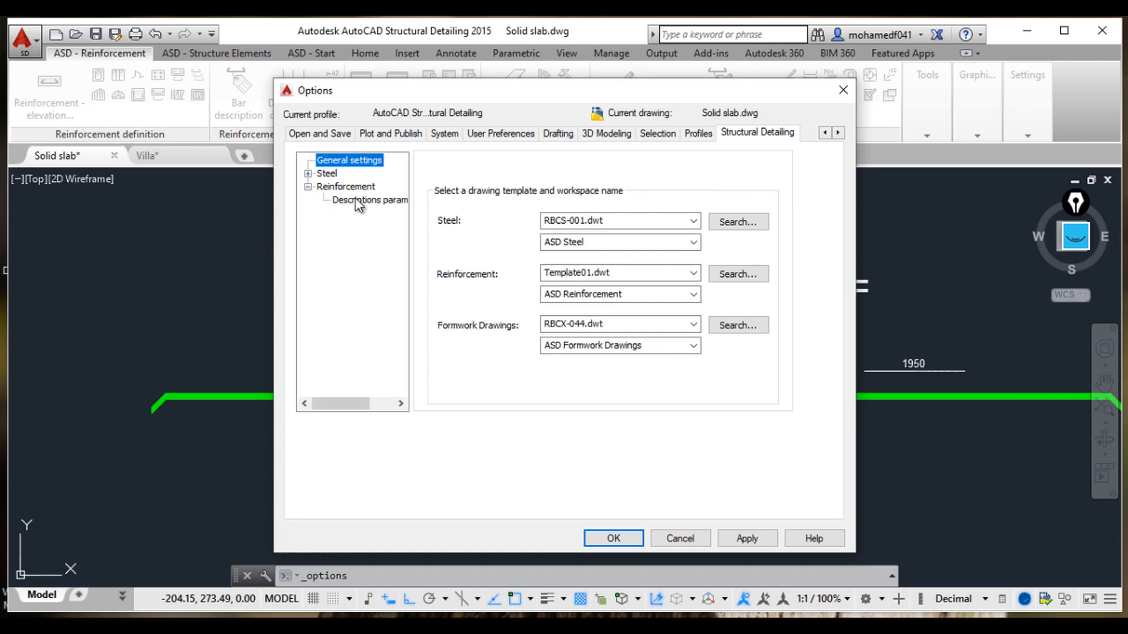
left_click(357, 201)
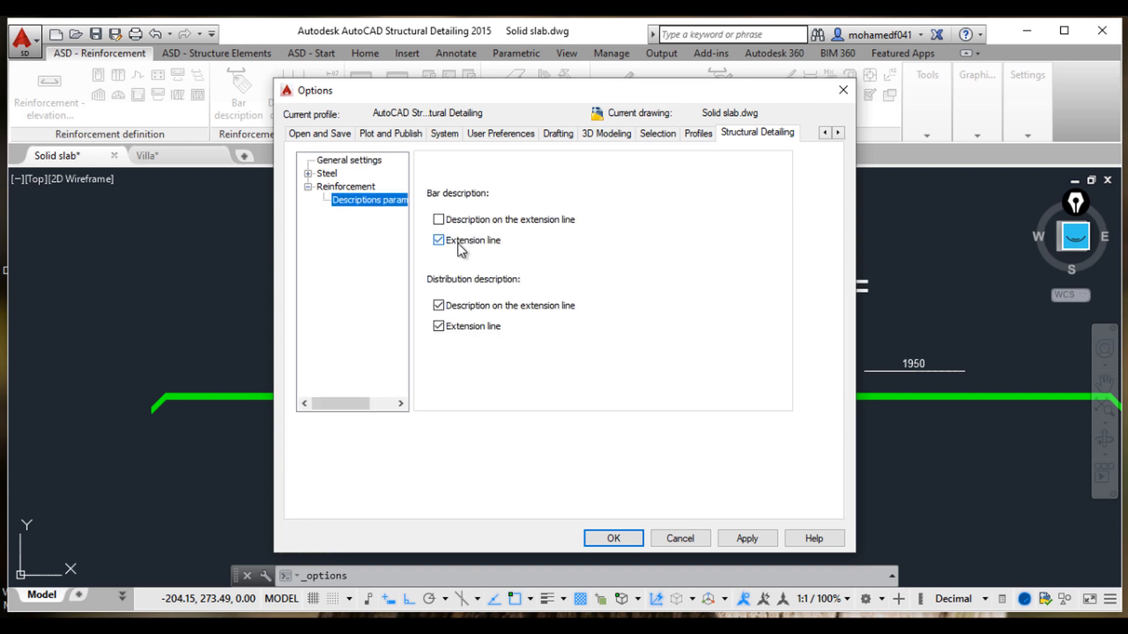
left_click(481, 246)
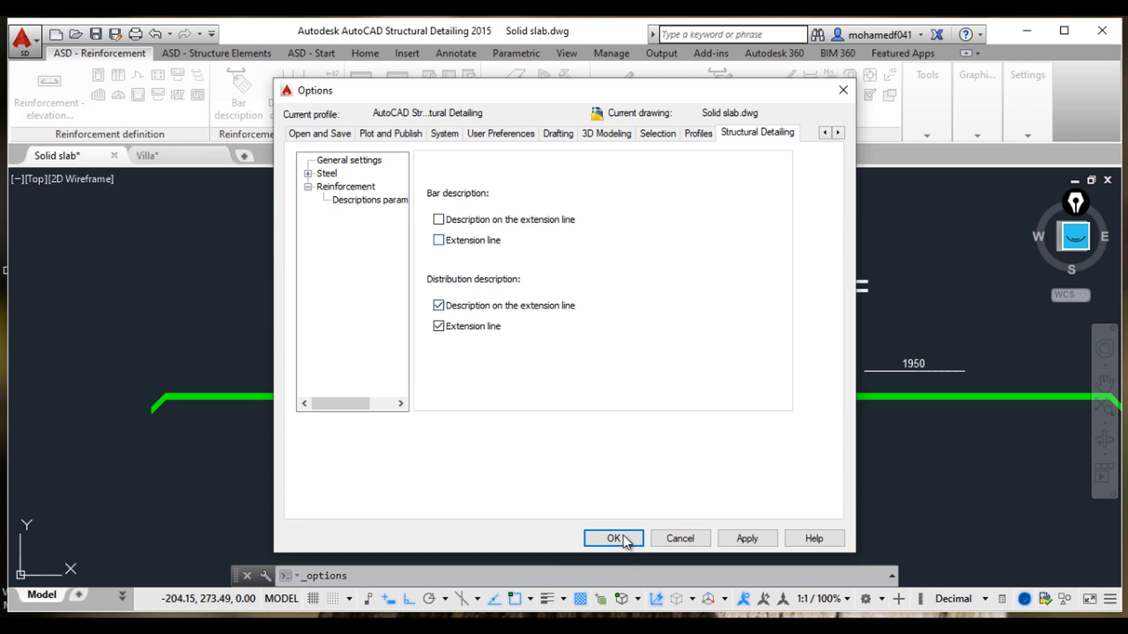
left_click(474, 328)
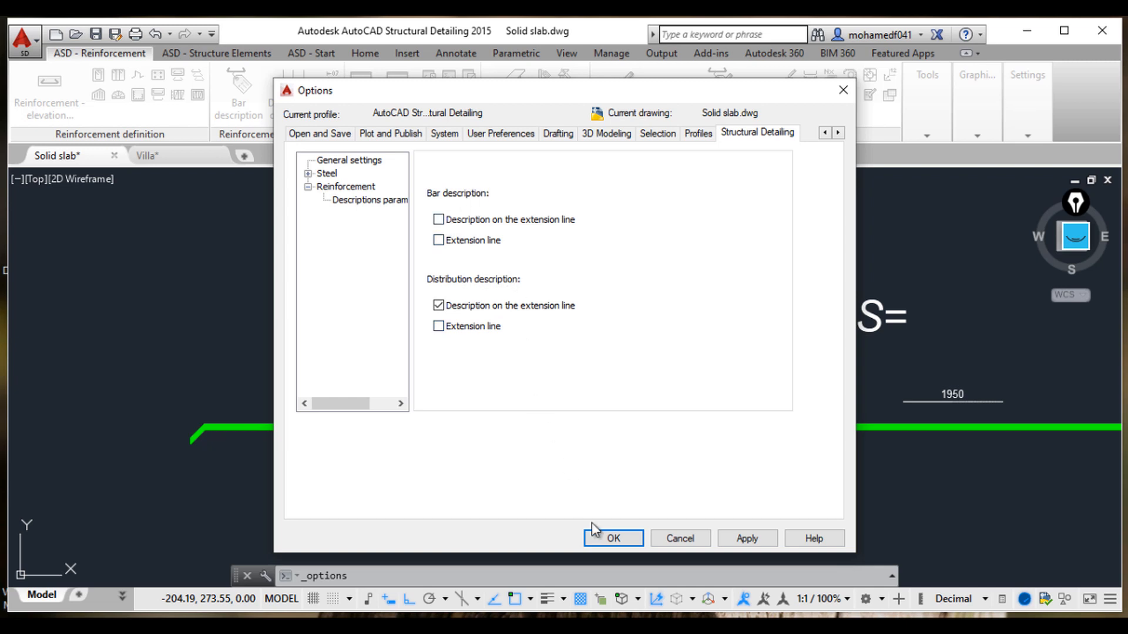
left_click(762, 545)
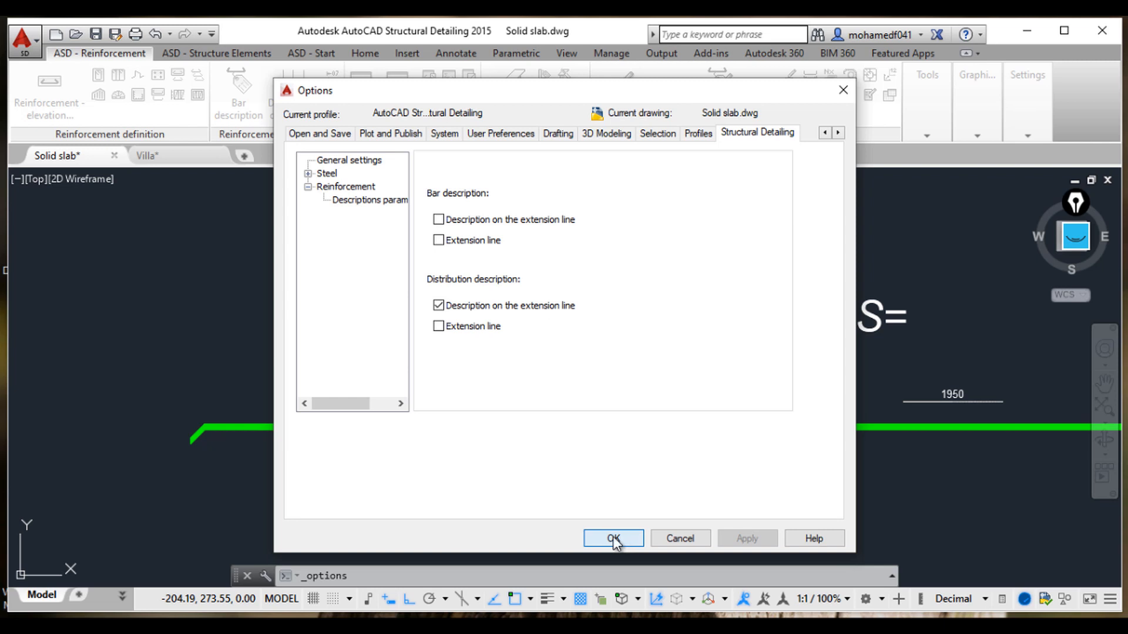
left_click(607, 536)
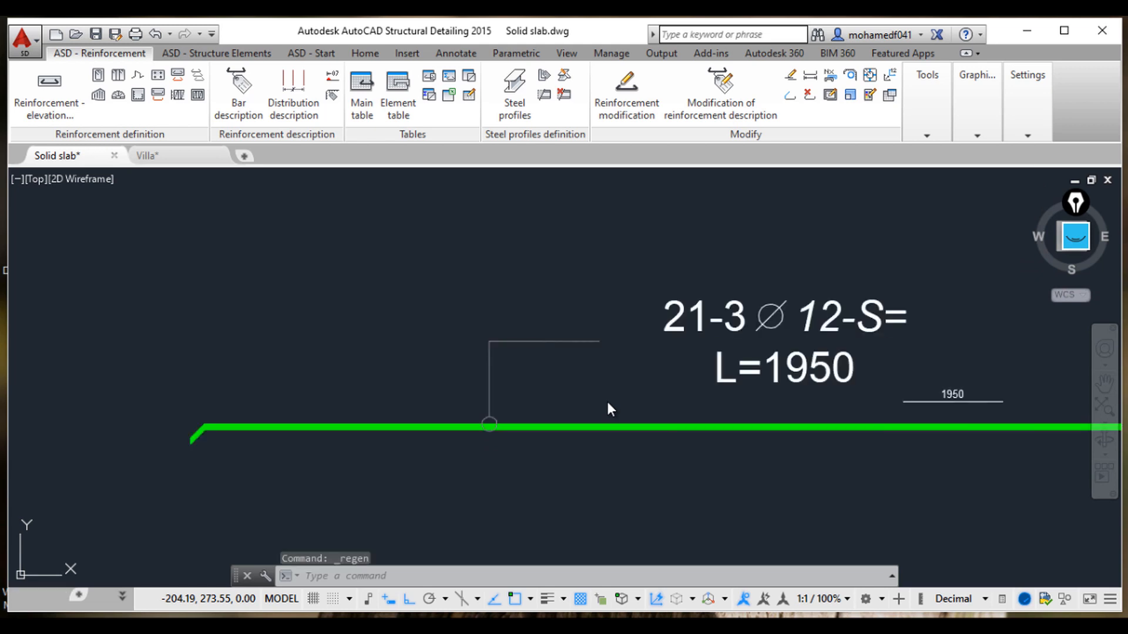
Step: Delete the old bar description label and reopen the reinforcement description of the slab bar
left_click(809, 379)
key("Delete")
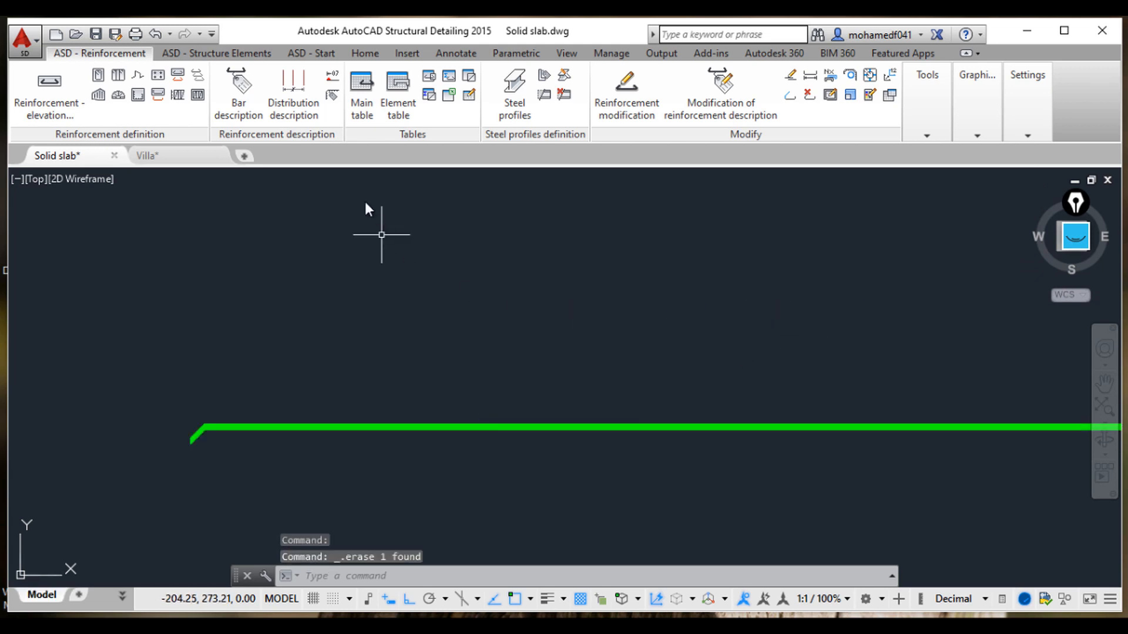
left_click(247, 107)
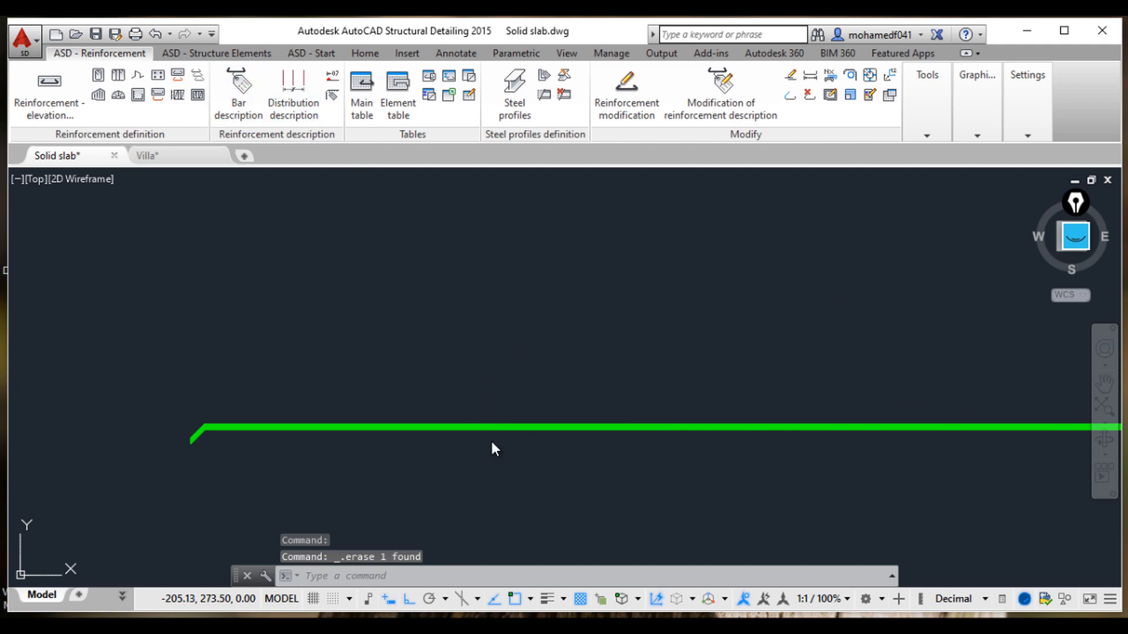
left_click(530, 431)
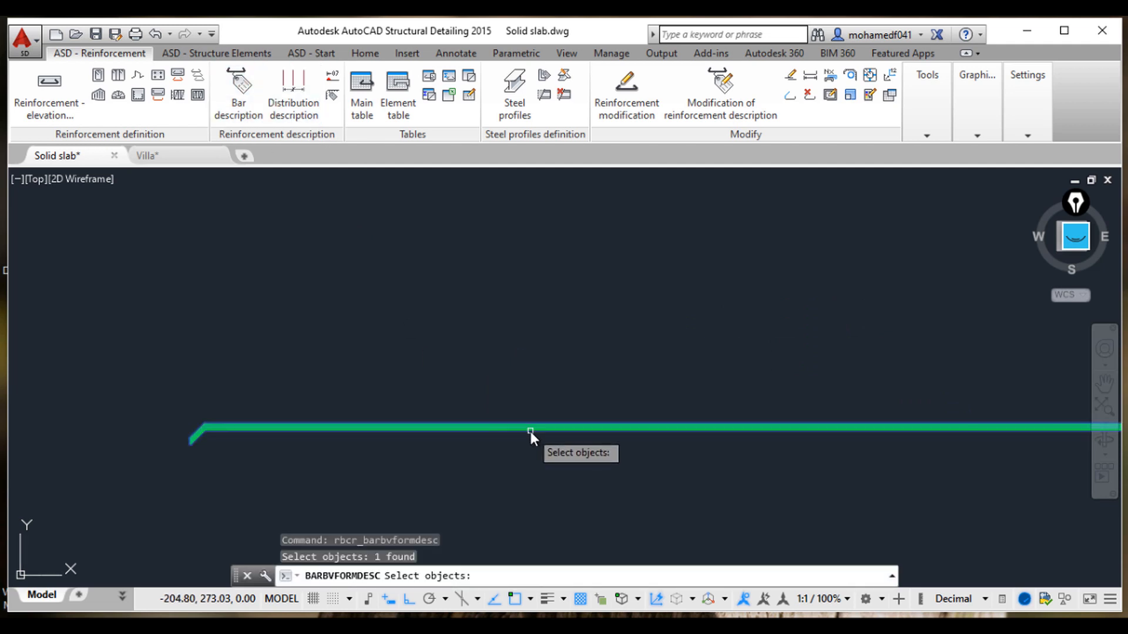
key("Return")
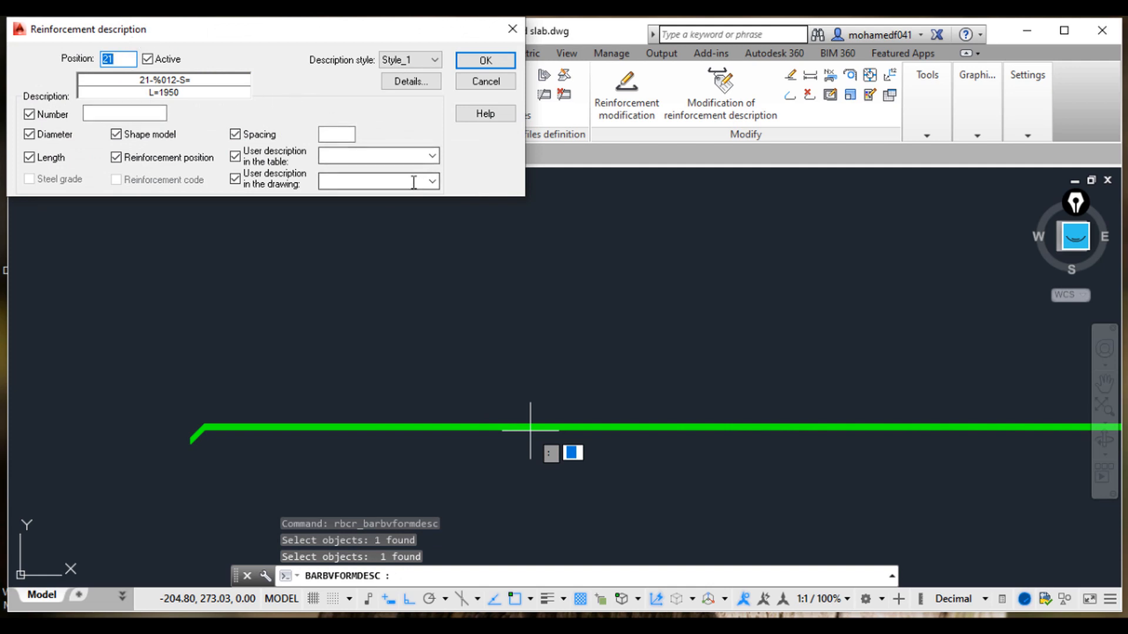
Step: Set the number of bars to 21 and the position number to 21
left_click(160, 114)
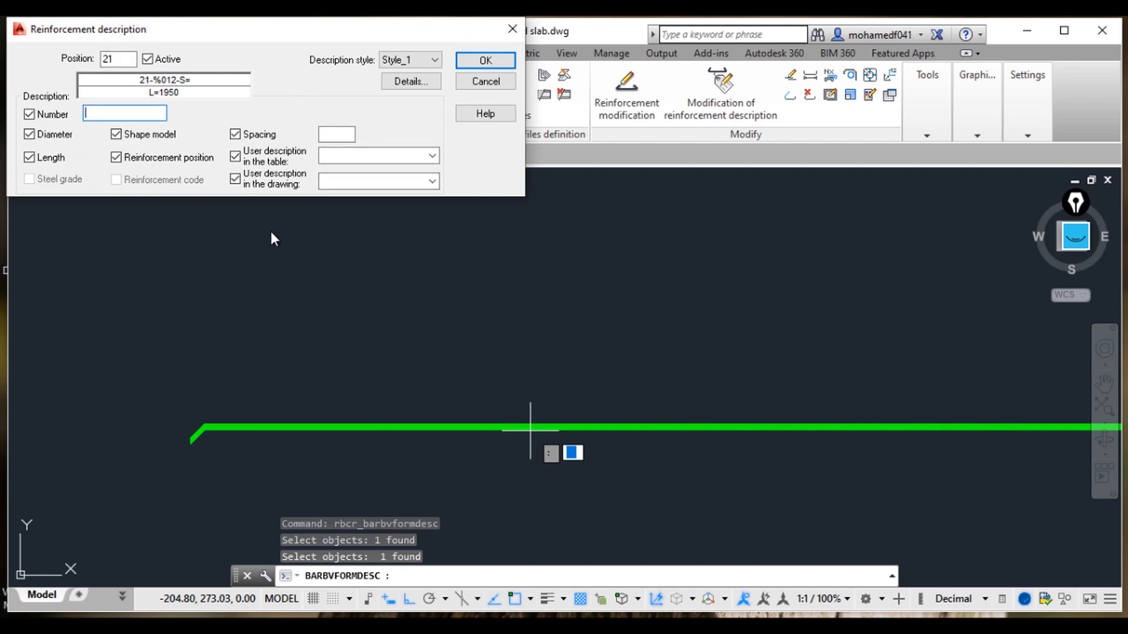
type("21")
double_click(120, 59)
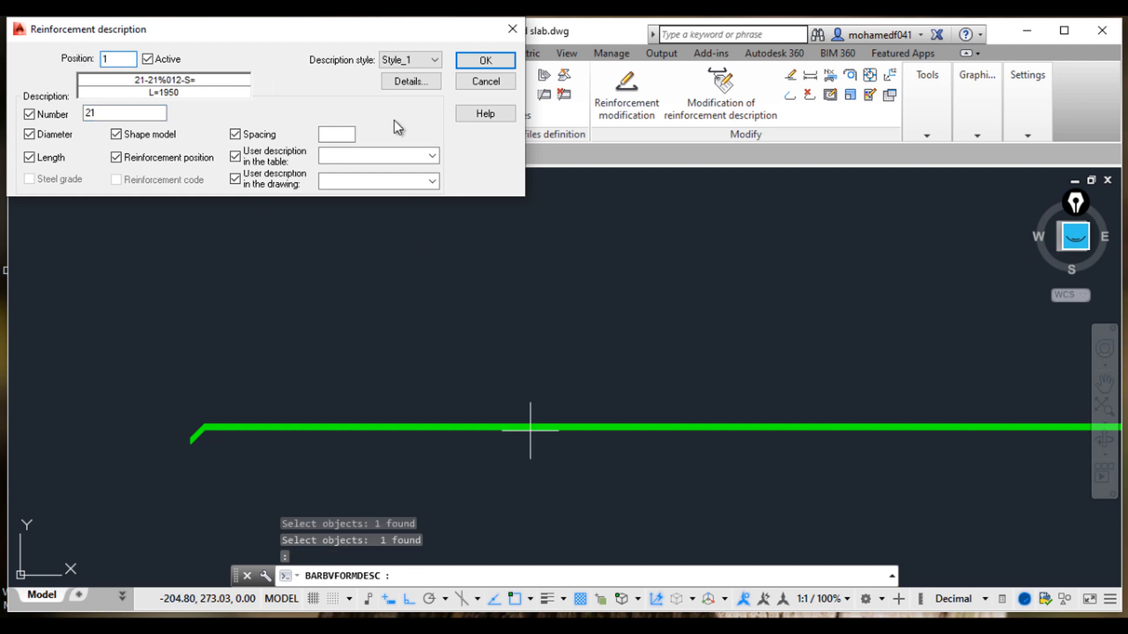
left_click(383, 150)
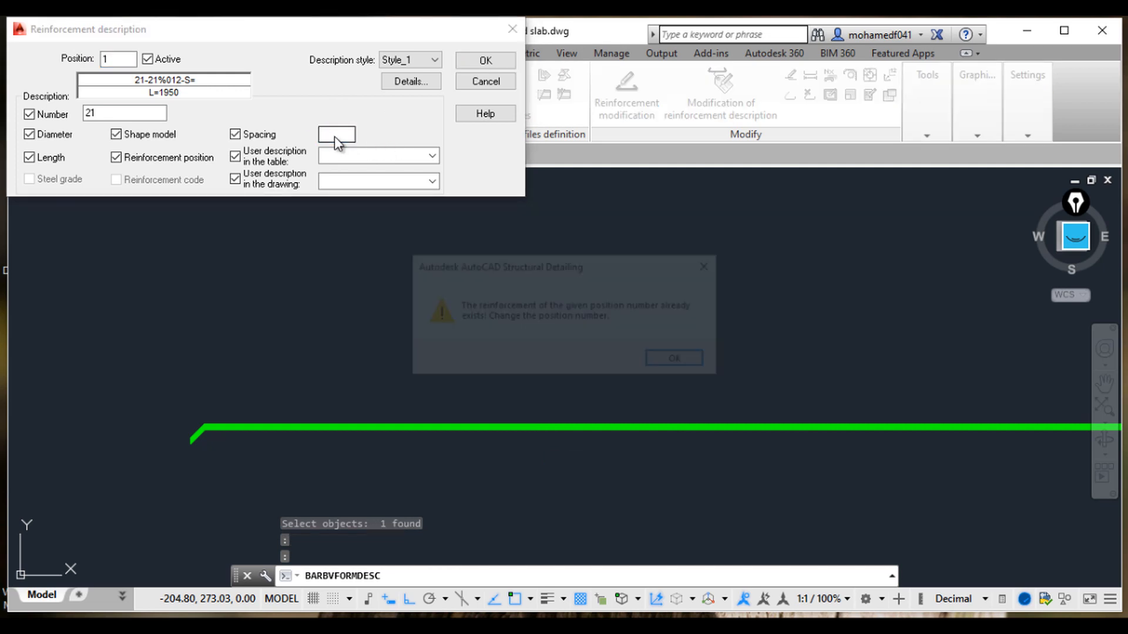
left_click(664, 360)
type("21")
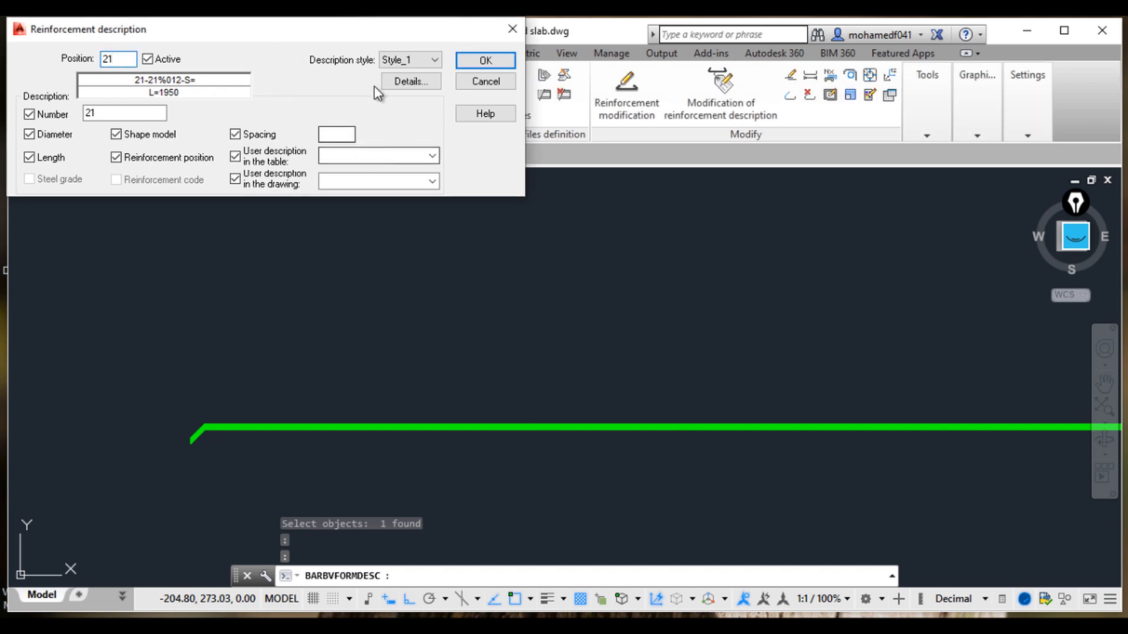
Step: Calculate 1000 ÷ 6 in the calculator to work out the bar spacing
left_click(346, 135)
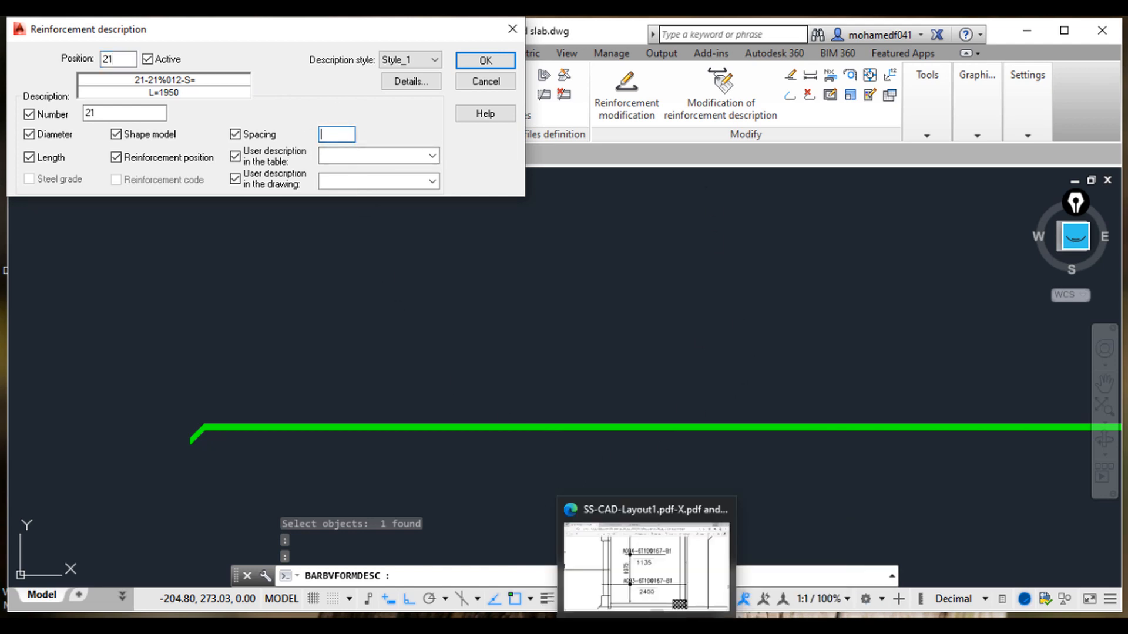
left_click(583, 626)
left_click(1025, 409)
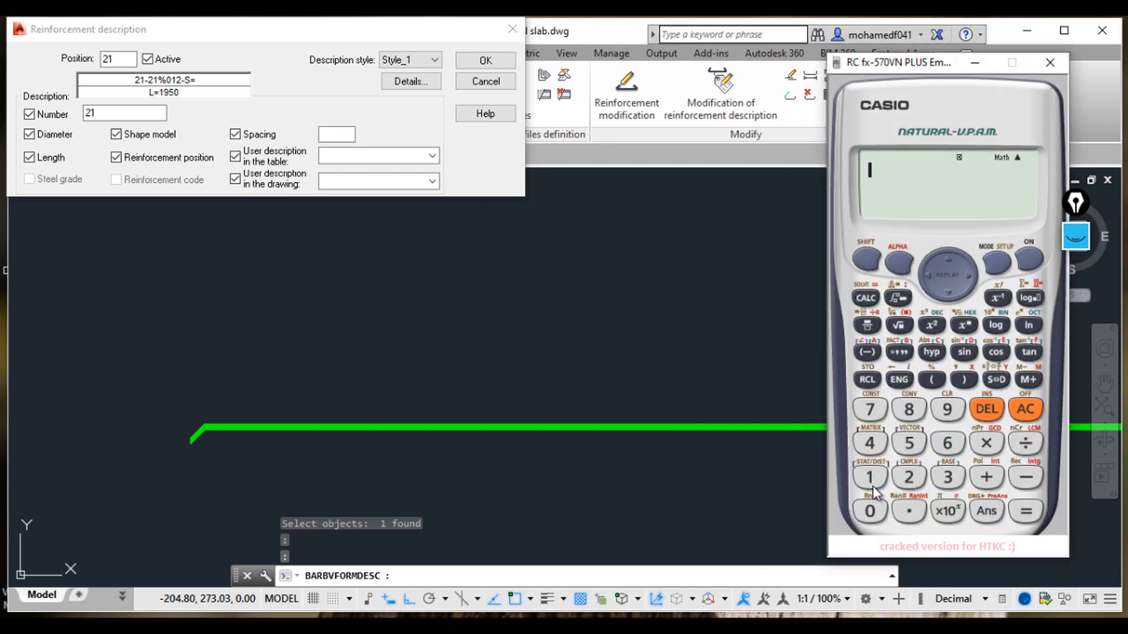
left_click(869, 477)
left_click(870, 511)
left_click(870, 511)
left_click(870, 511)
left_click(1025, 443)
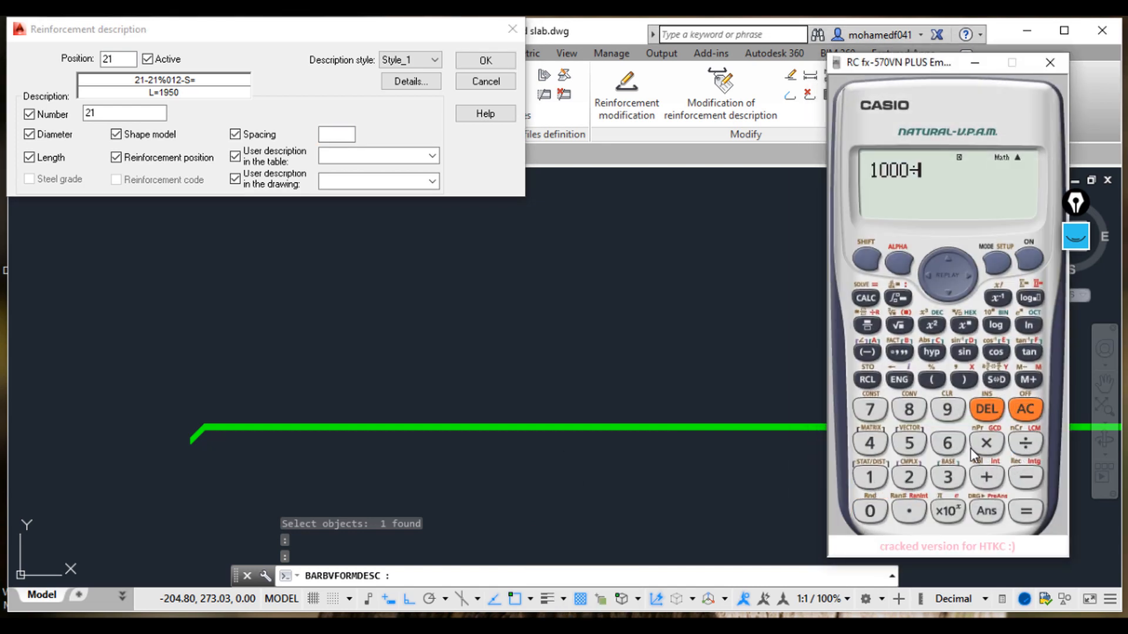
left_click(947, 444)
left_click(1022, 511)
left_click(1005, 381)
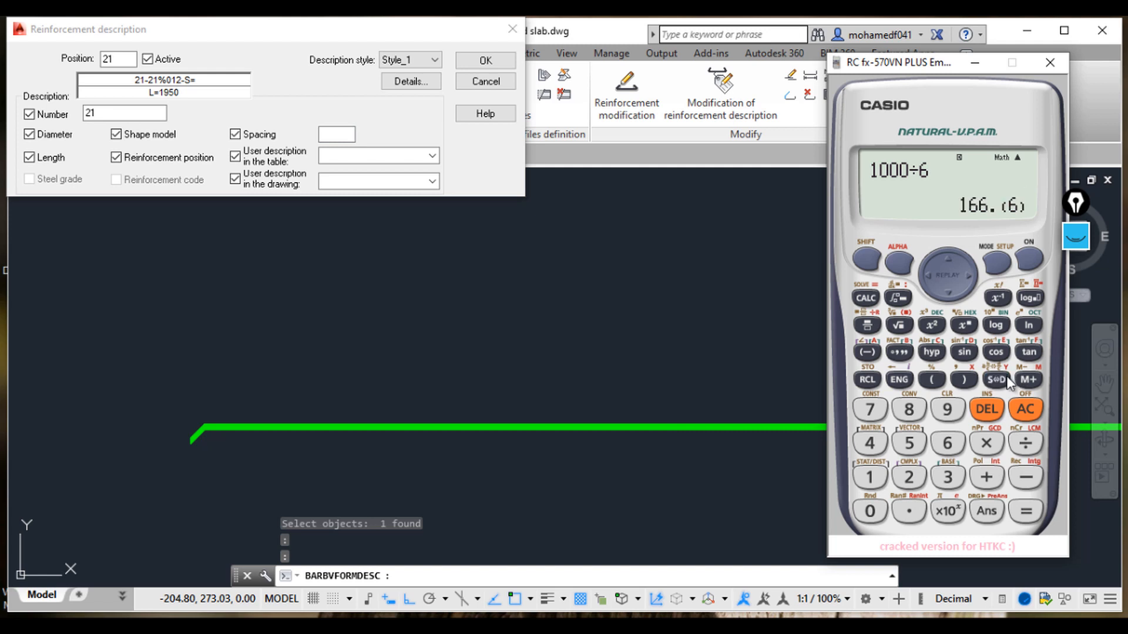
Step: Set the spacing to 167 and the user description in the drawing to BOTTOM
left_click(456, 176)
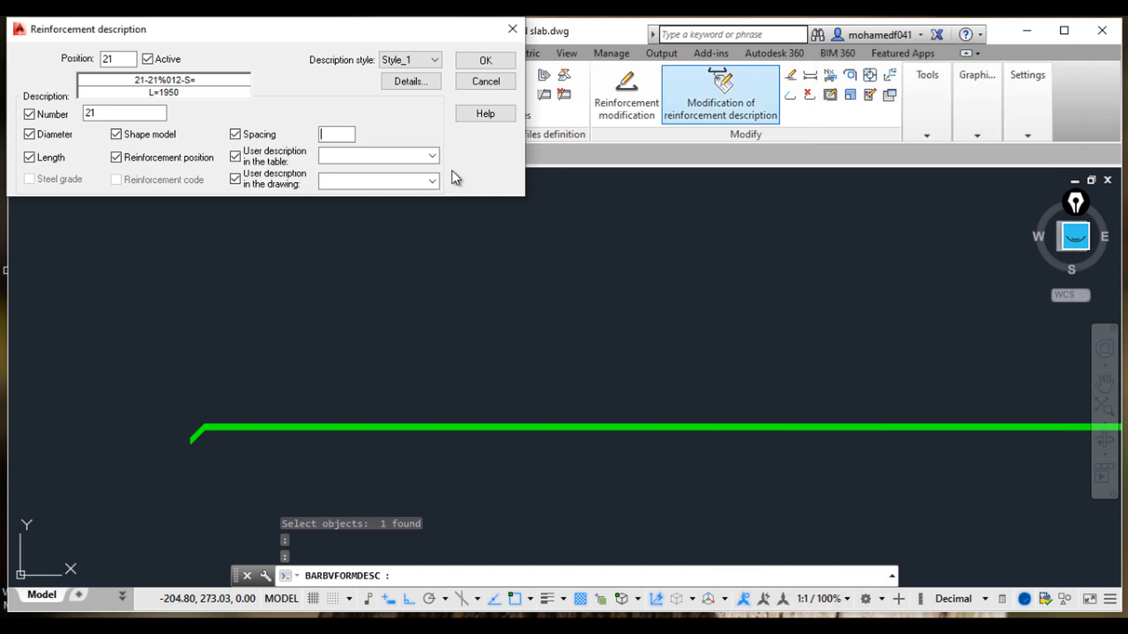
left_click(345, 134)
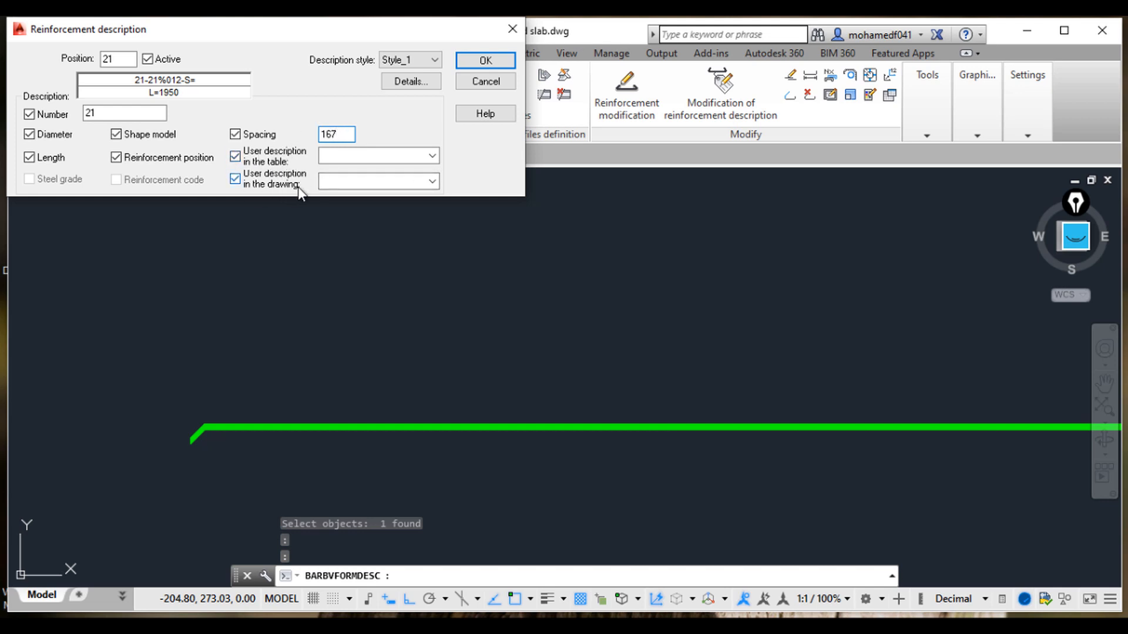
left_click(364, 181)
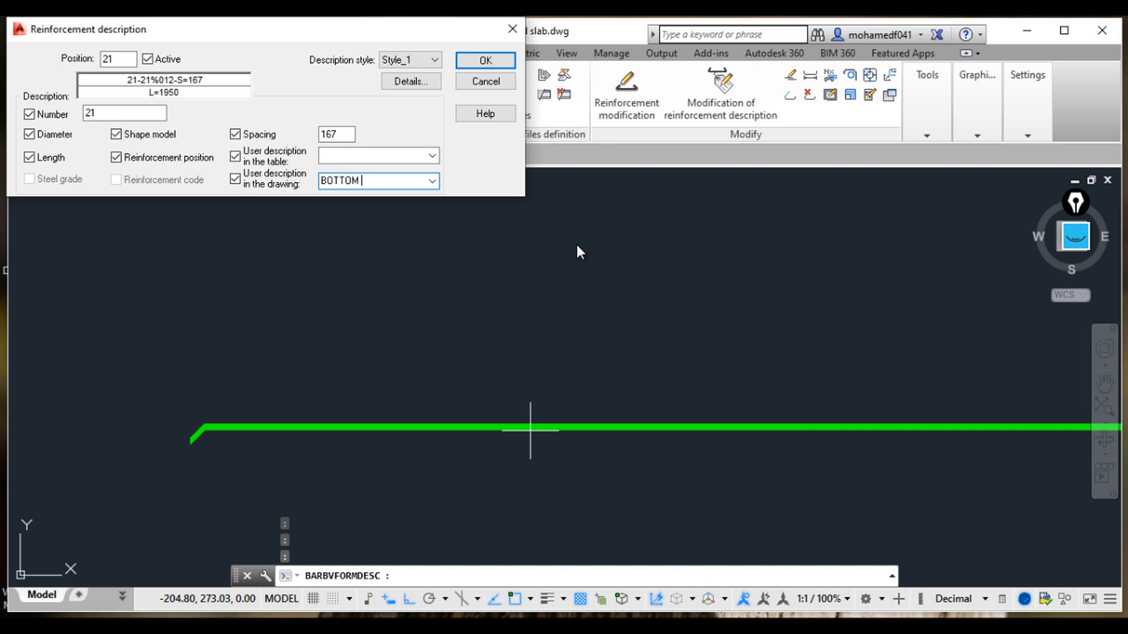
Step: Confirm the reinforcement description and place the new label just above the slab bar
left_click(486, 60)
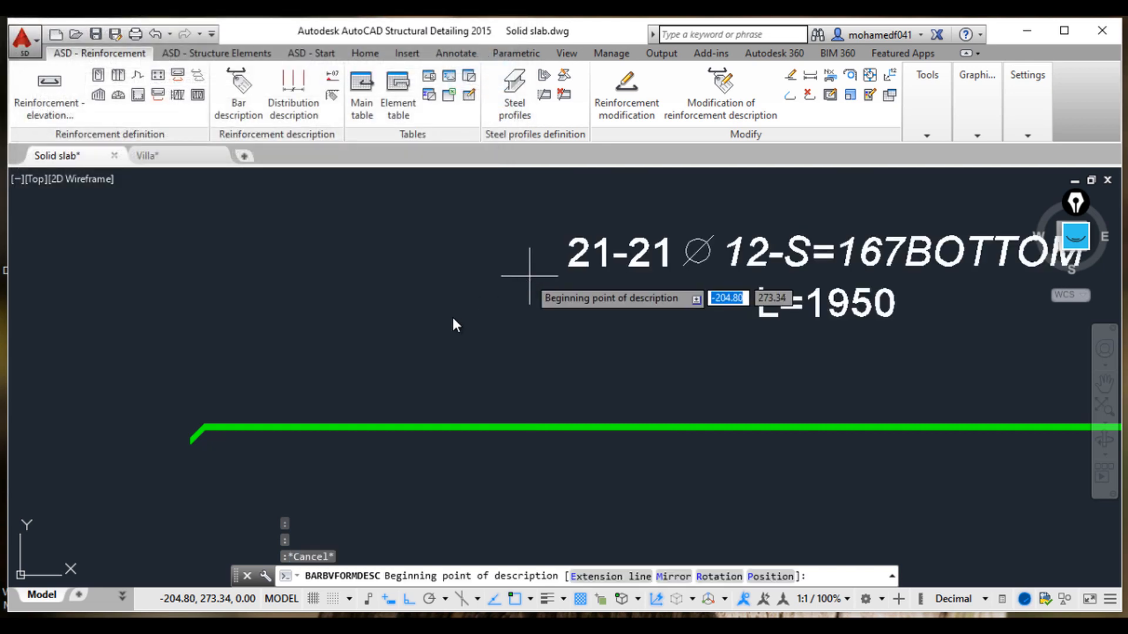
middle_click_drag(357, 296, 332, 230)
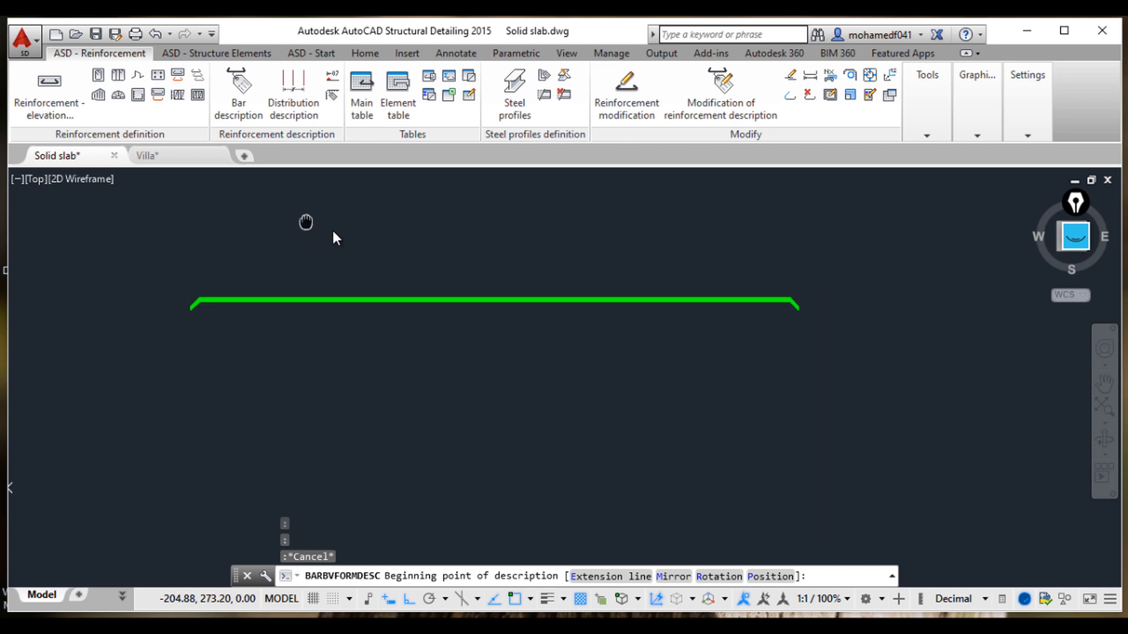
left_click(382, 302)
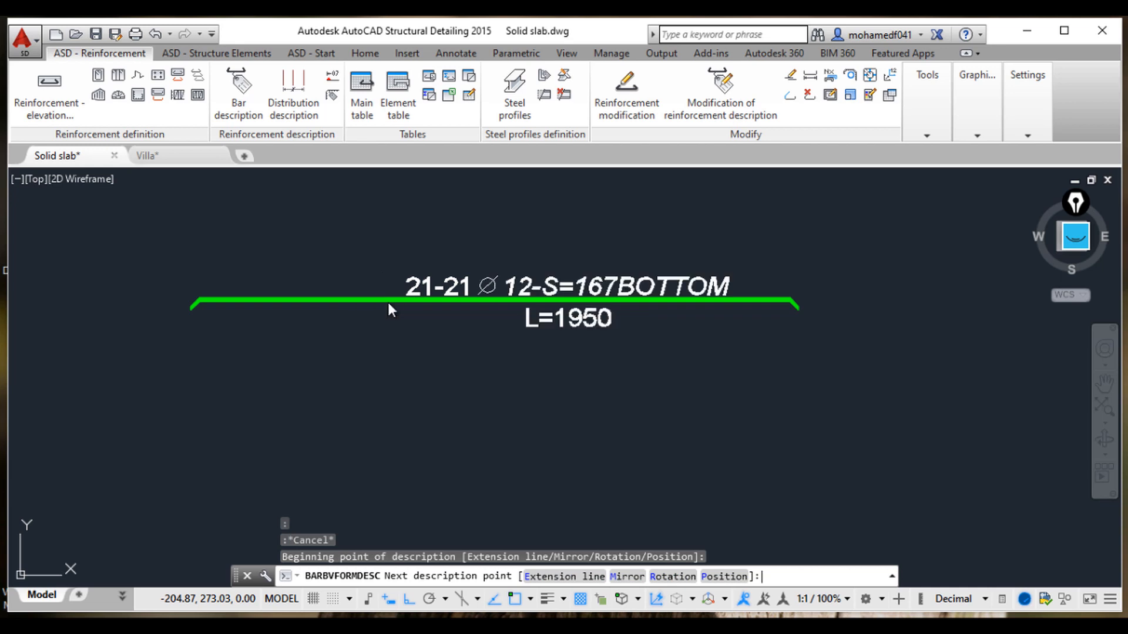
left_click(387, 302)
mouse_move(712, 617)
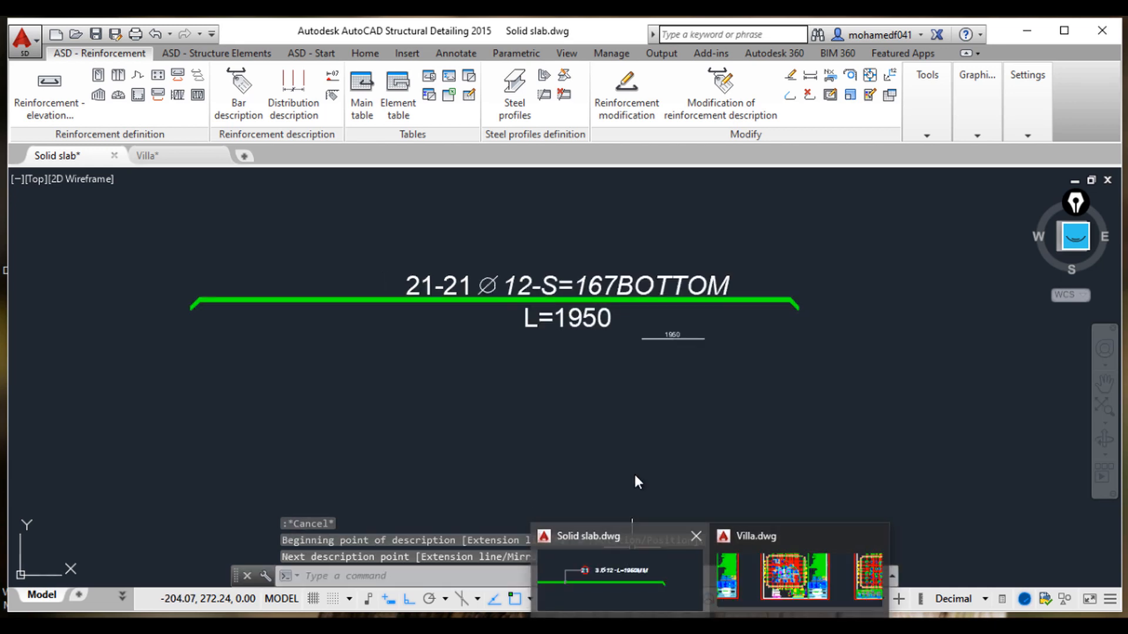
key("Escape")
key("Escape")
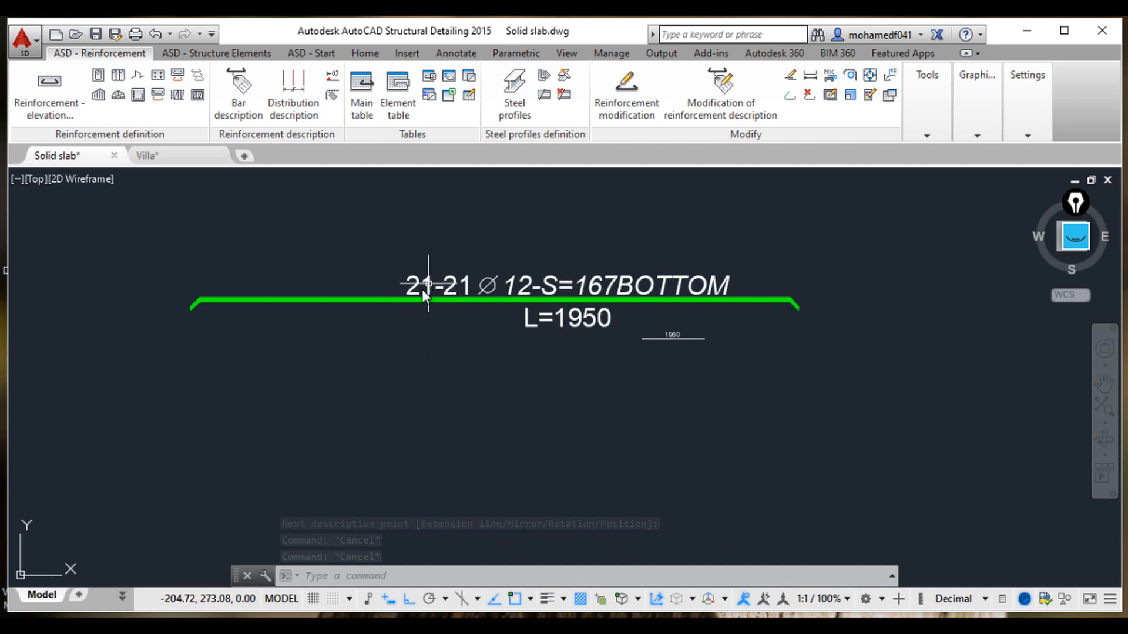
Step: Zoom and pan around the placed bar description to examine its text
scroll(423, 290, "up", 5)
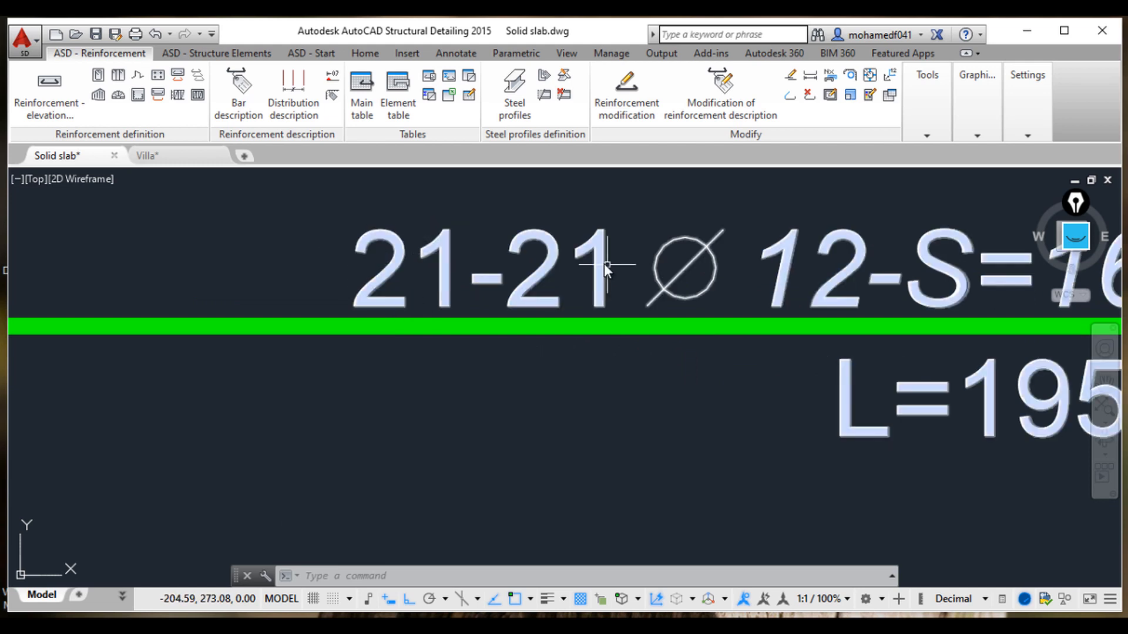
scroll(387, 279, "down", 3)
scroll(413, 299, "up", 2)
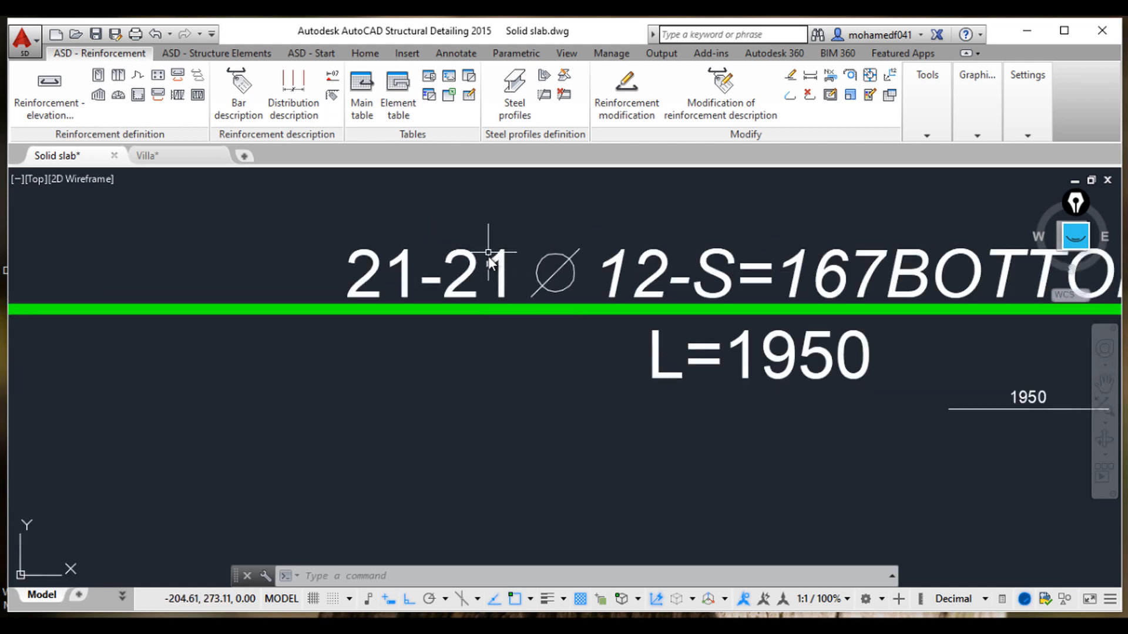
middle_click_drag(563, 298, 514, 283)
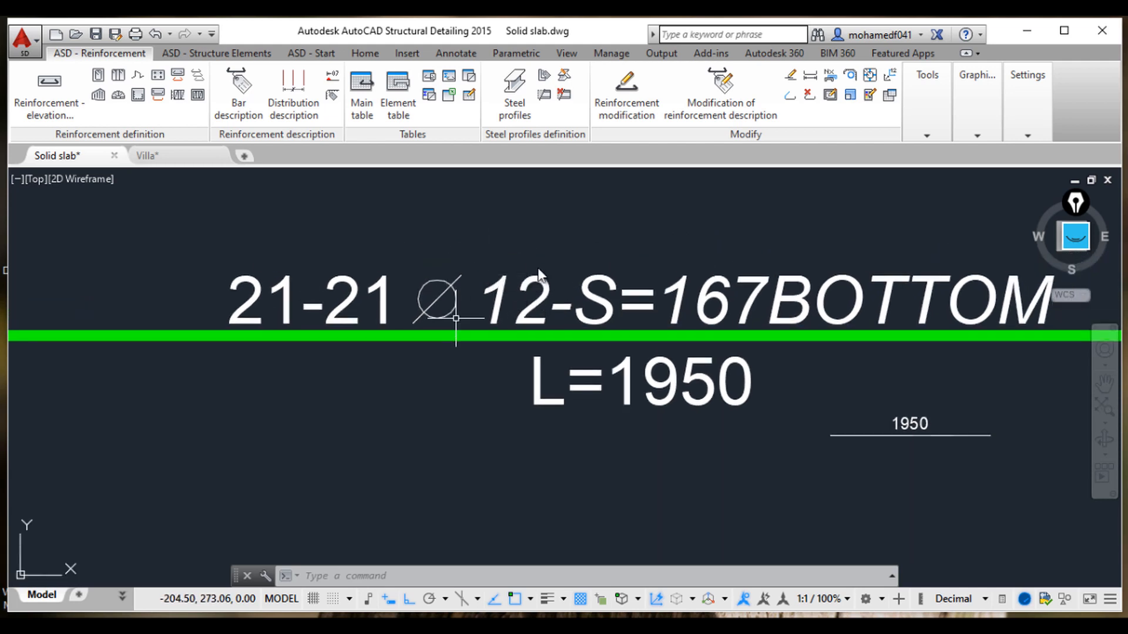
middle_click_drag(534, 326, 368, 310)
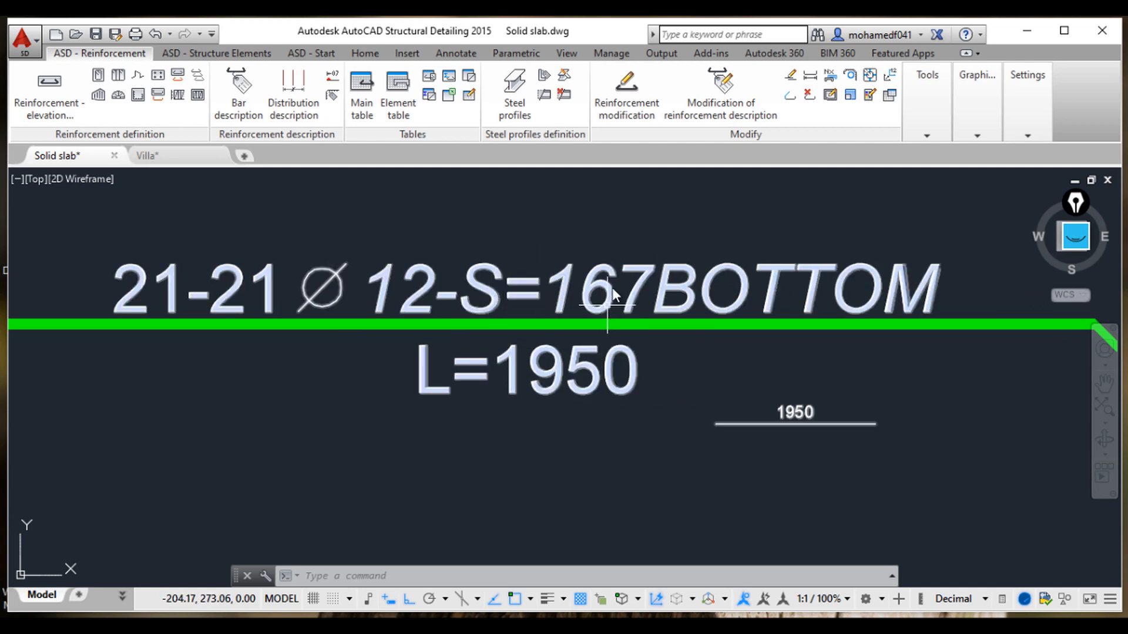
scroll(654, 309, "down", 4)
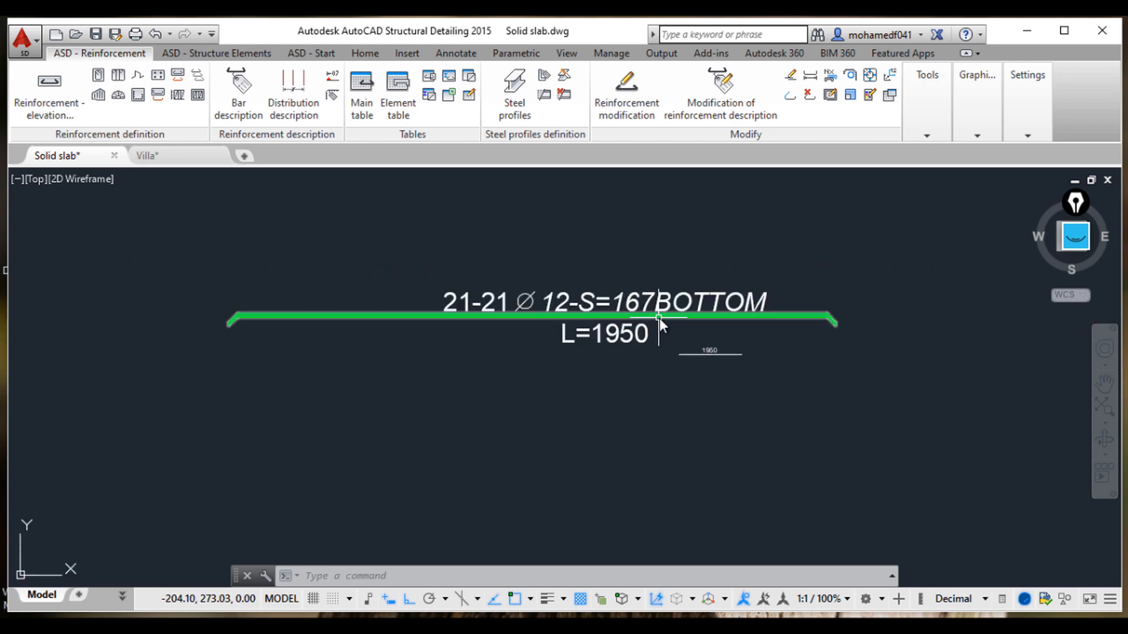
scroll(661, 318, "up", 2)
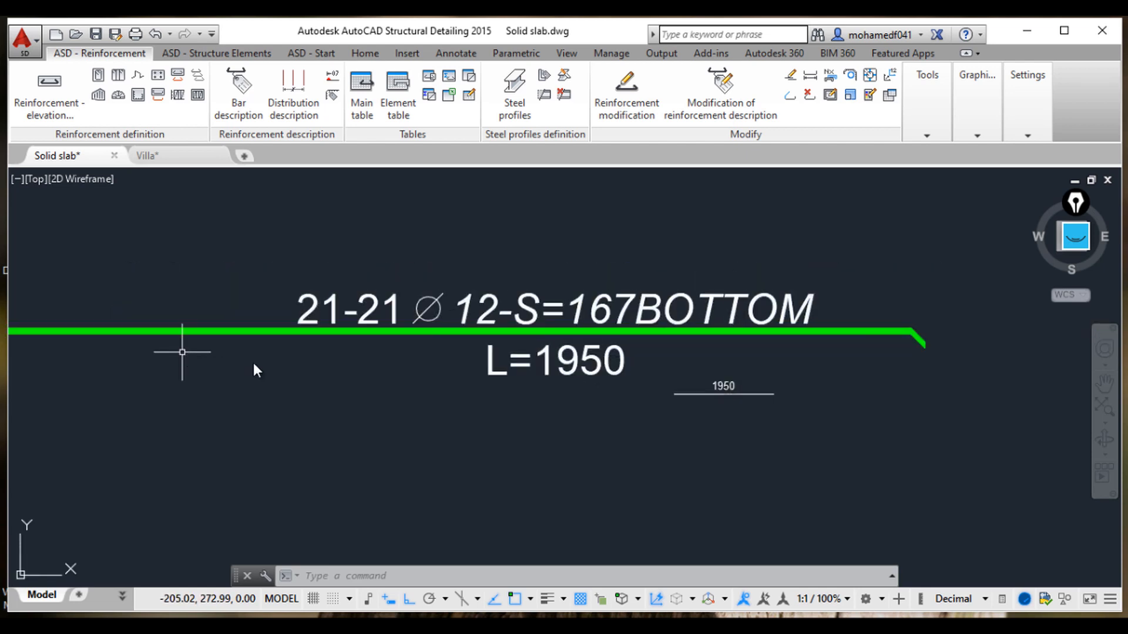
scroll(352, 367, "down", 2)
scroll(517, 375, "up", 2)
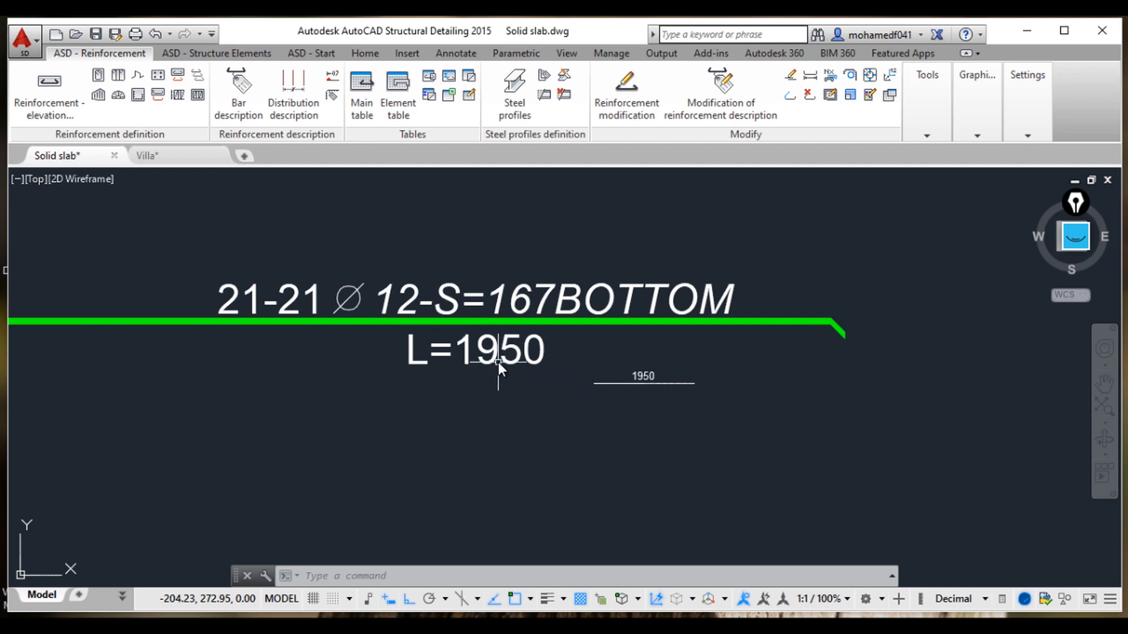
scroll(663, 410, "up", 2)
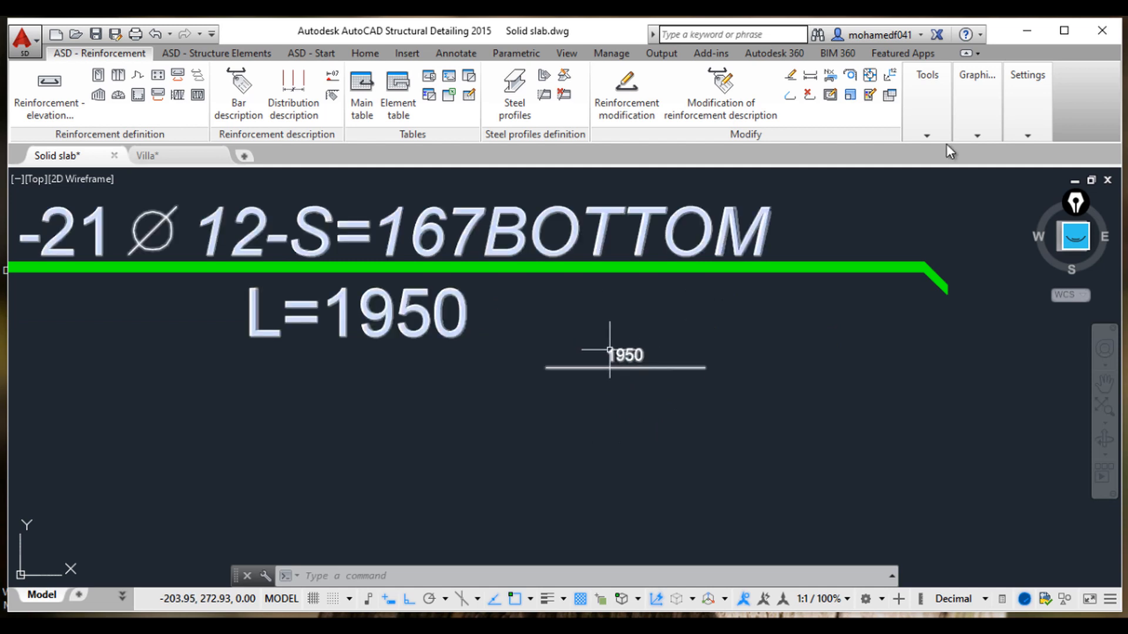
Step: Open the job preferences and start modifying the BAR SHAPE reinforcement description style syntax
mouse_move(1026, 119)
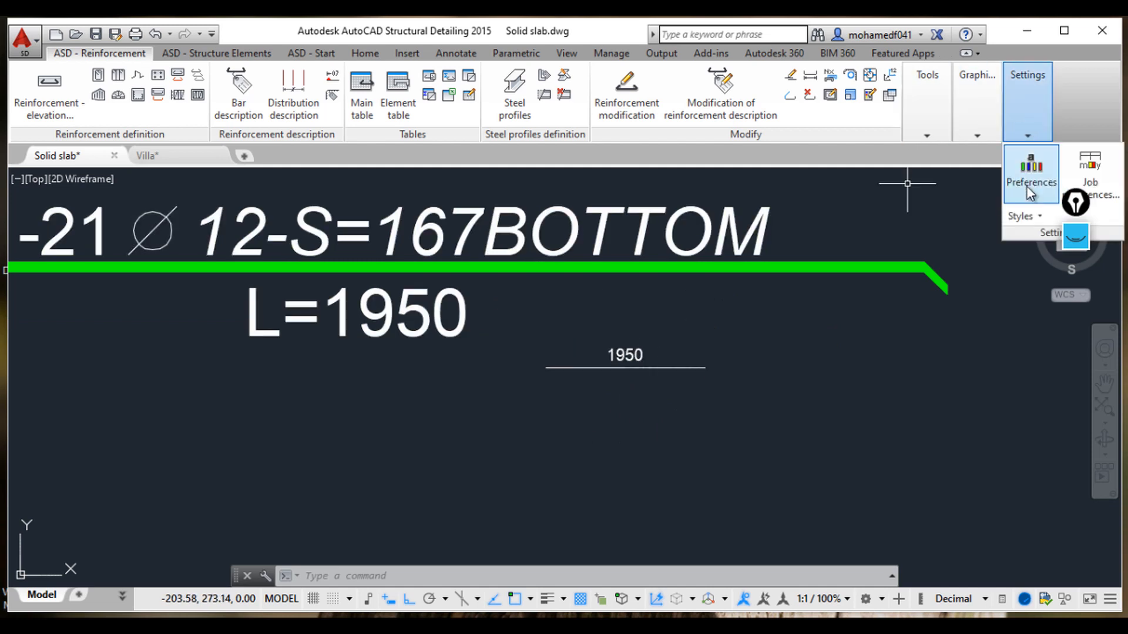
left_click(1084, 168)
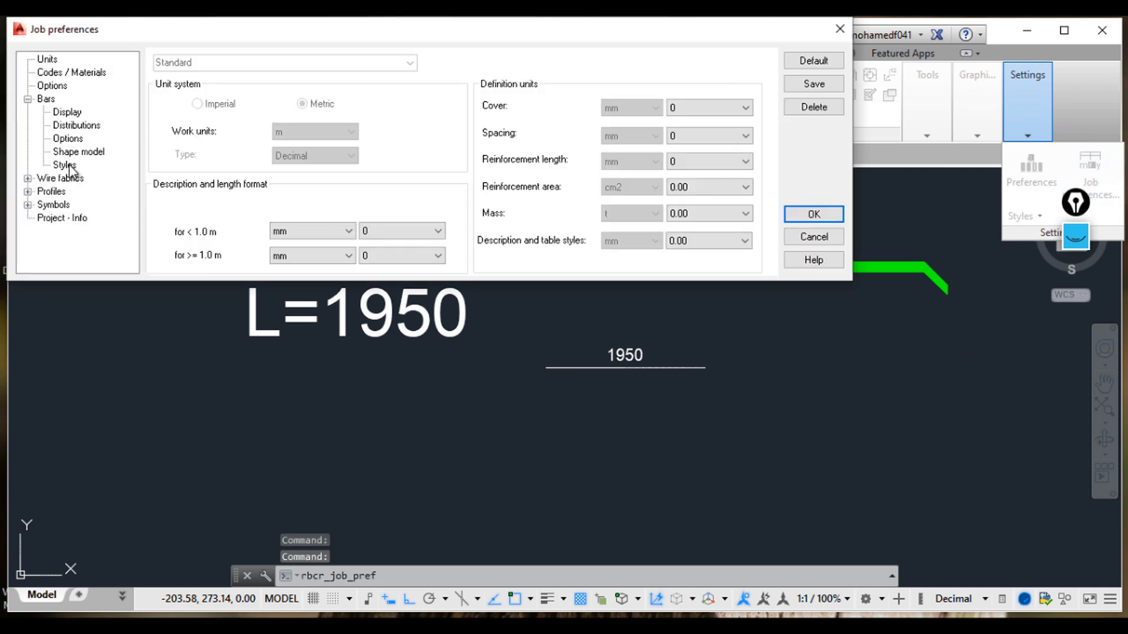
left_click(66, 165)
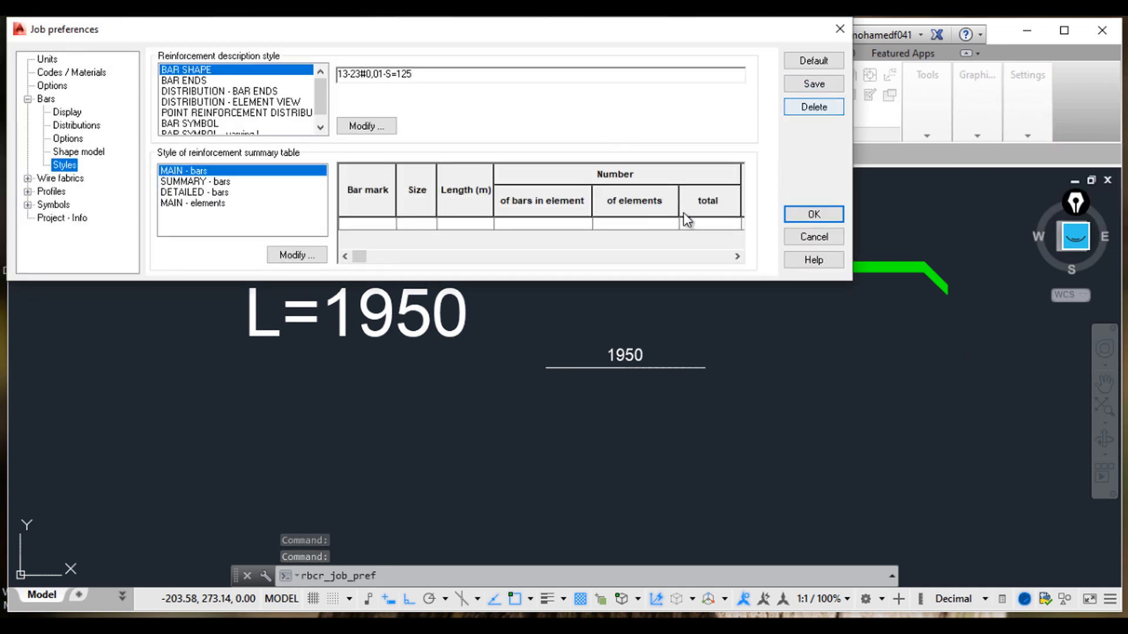
left_click(383, 126)
left_click(472, 124)
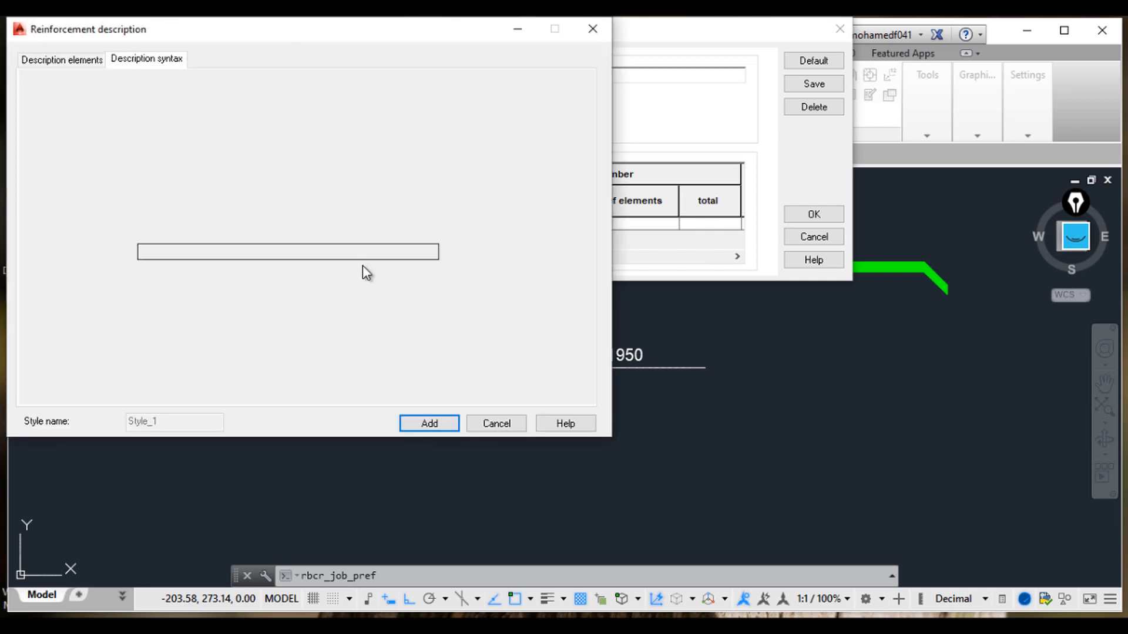
Step: Insert a hyphen before {%des} in the description syntax, apply the style to existing objects and close the dialogs
left_click(295, 252)
type("-")
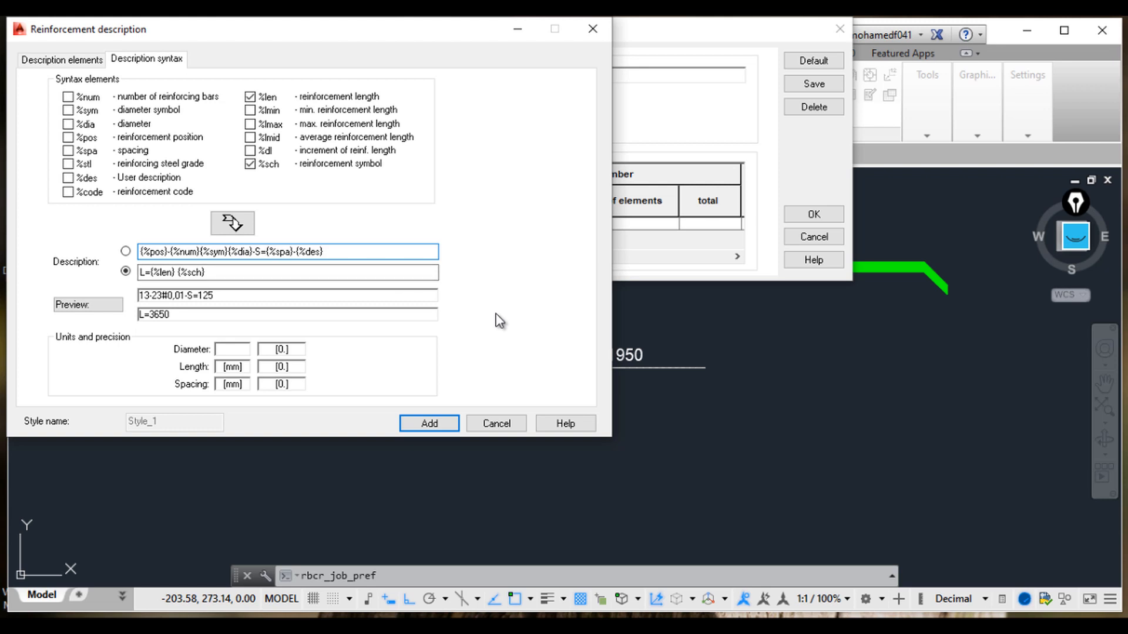
key("BackSpace")
key("BackSpace")
key("BackSpace")
type("-S=")
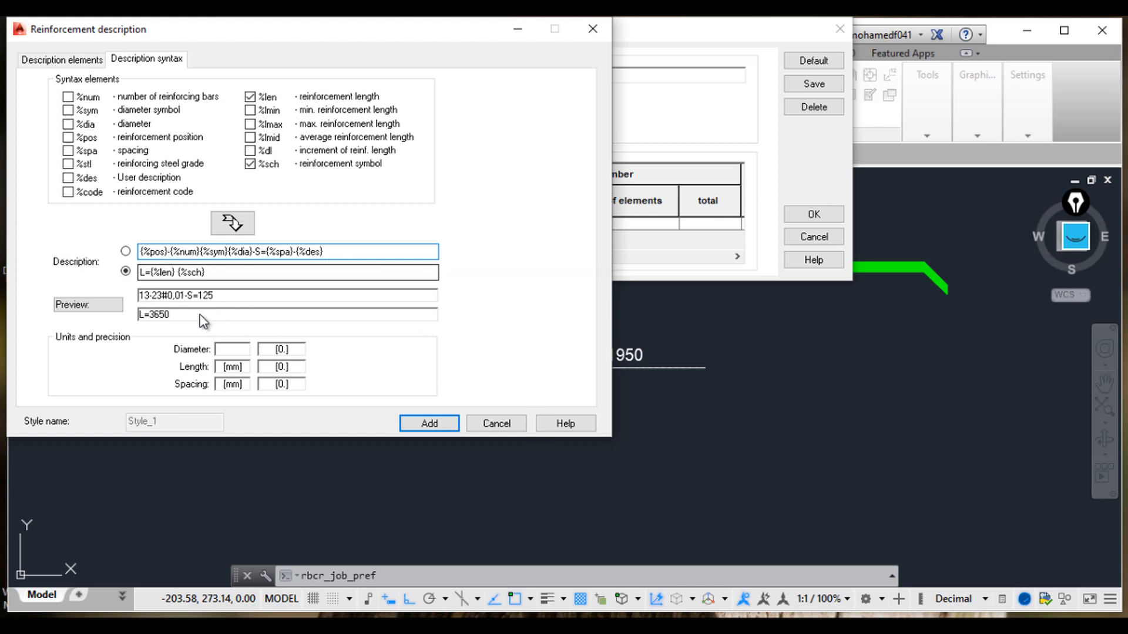
left_click(429, 424)
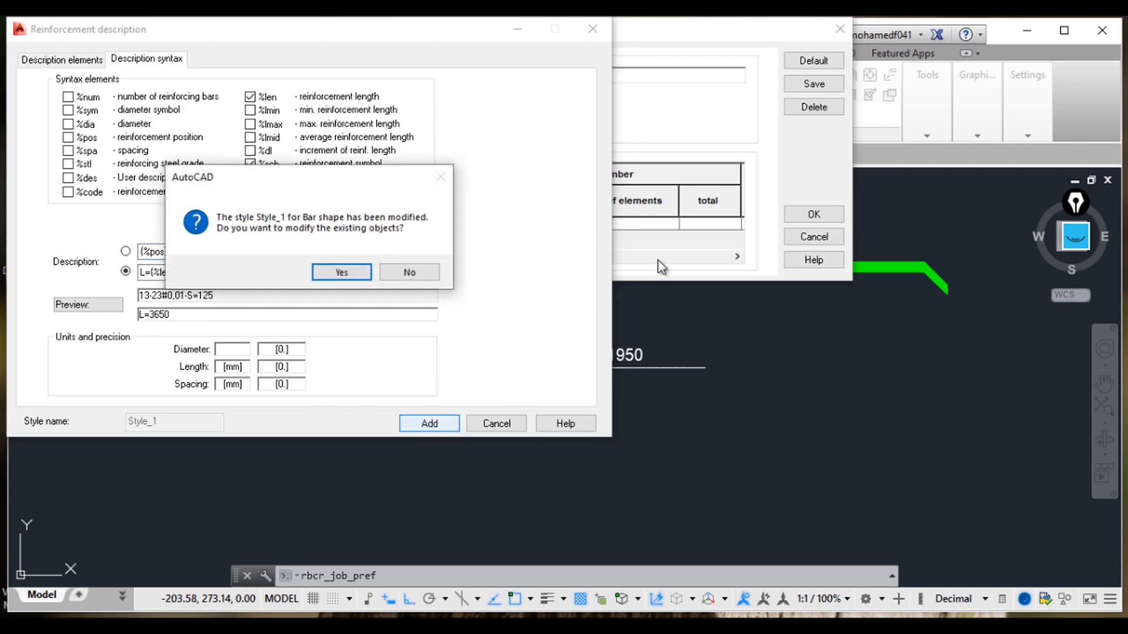
left_click(347, 279)
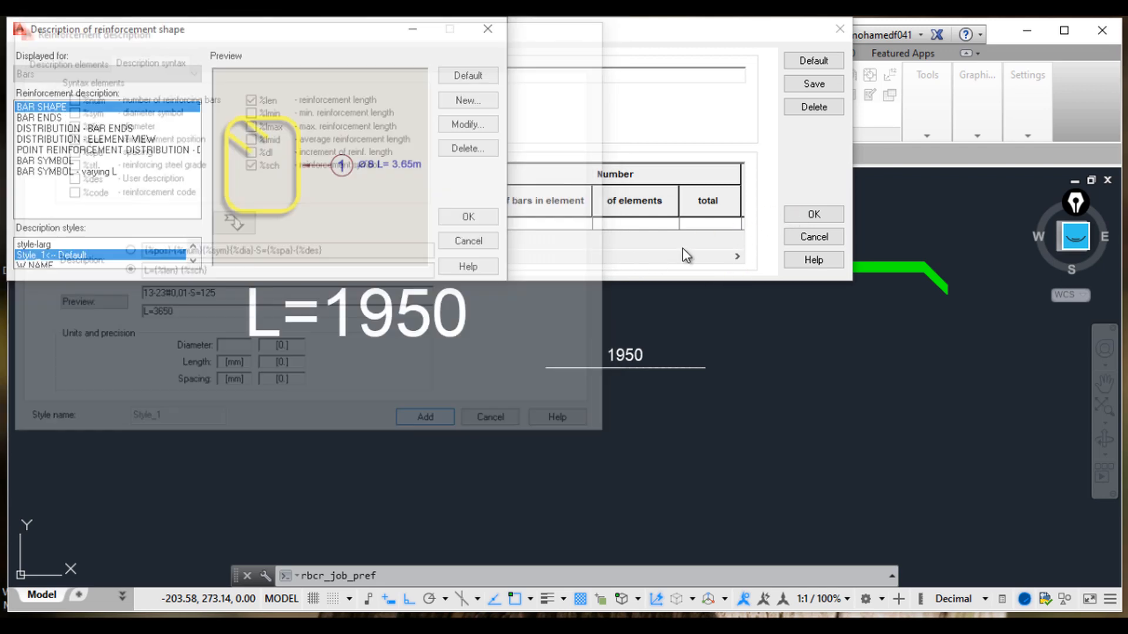
left_click(464, 218)
left_click(790, 216)
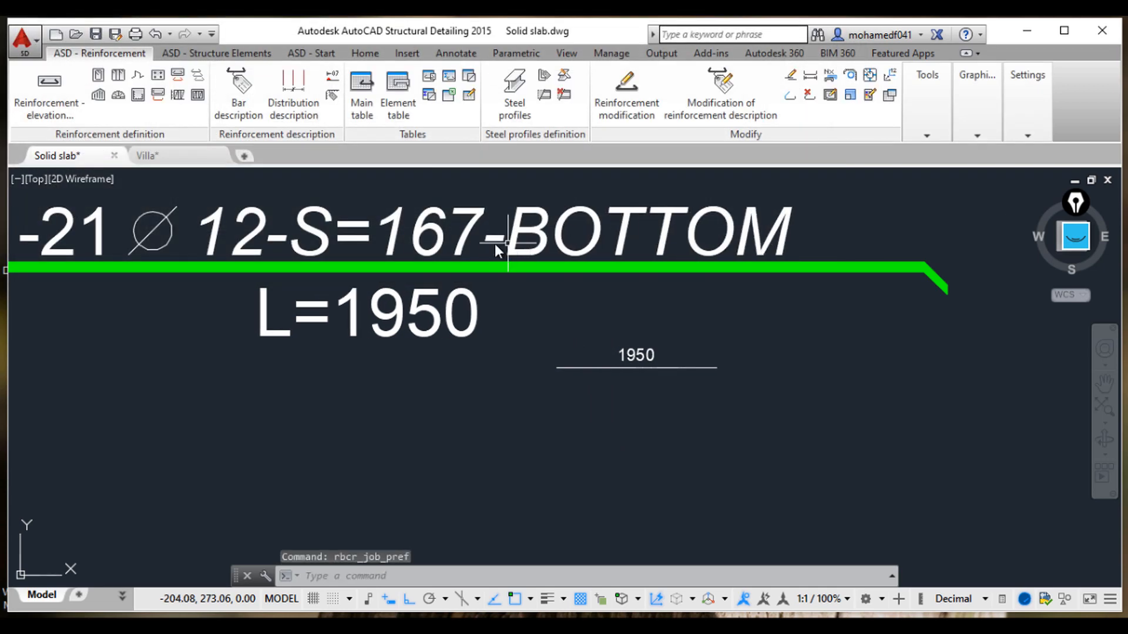
Step: Zoom in and out to examine the updated bar description on the slab bar
middle_click_drag(489, 373, 519, 385)
scroll(519, 385, "down", 2)
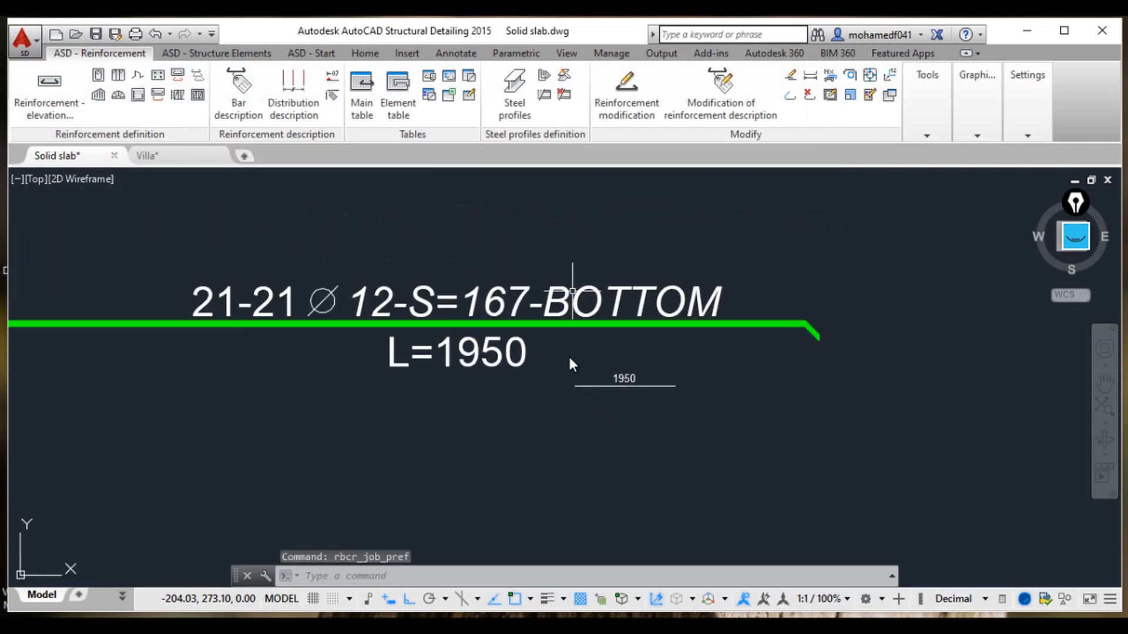
scroll(664, 358, "down", 2)
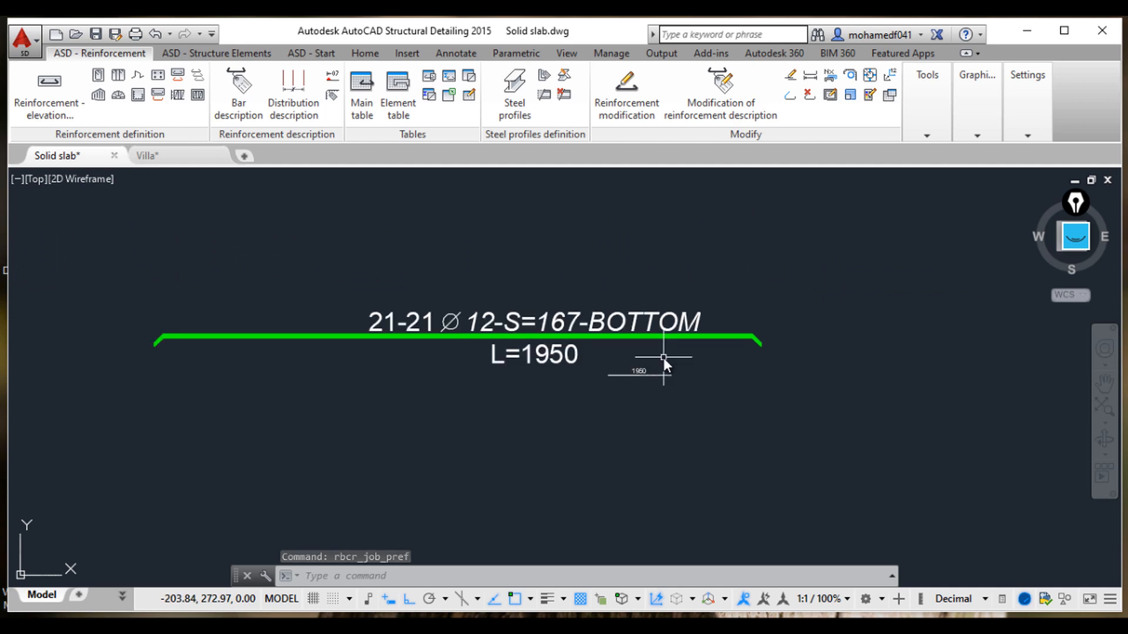
scroll(805, 379, "down", 2)
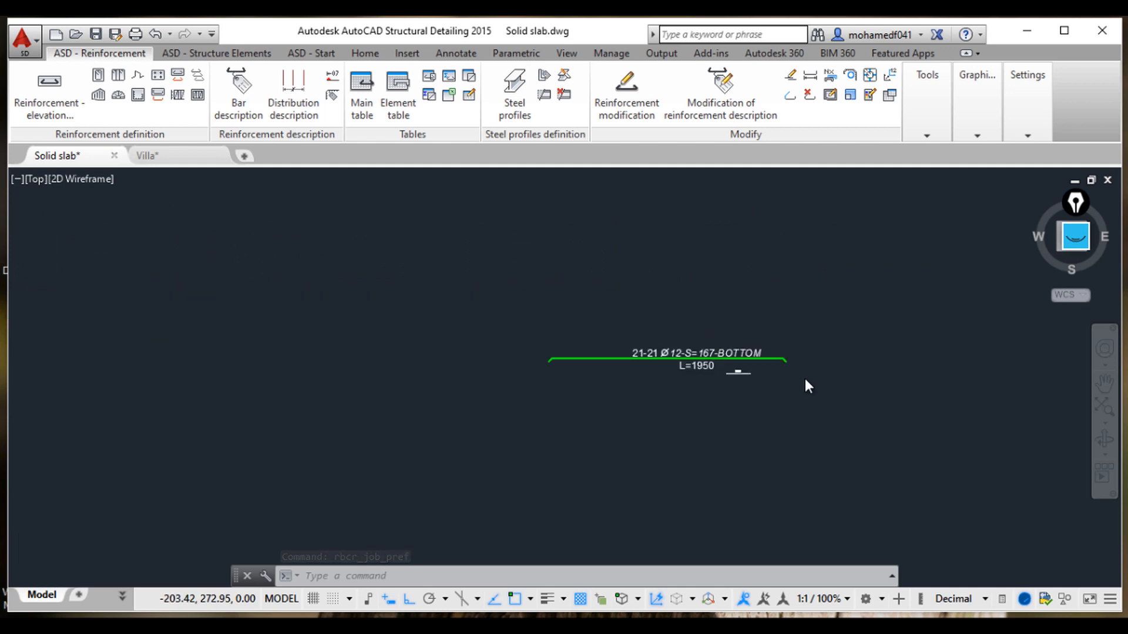
scroll(705, 340, "down", 1)
scroll(579, 292, "down", 2)
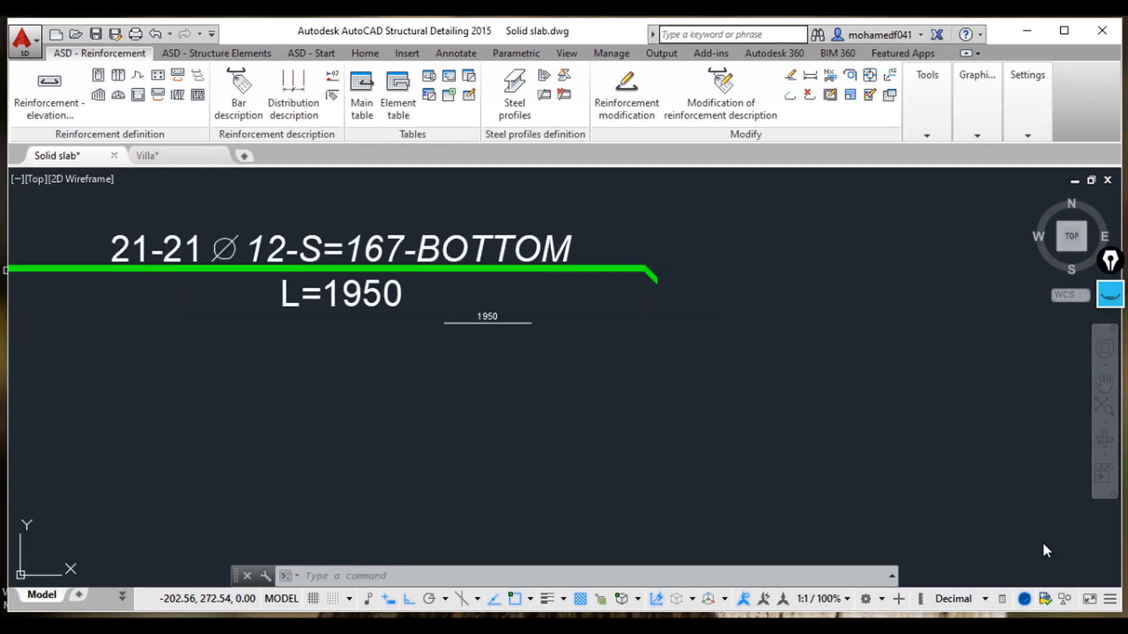
scroll(716, 353, "down", 5)
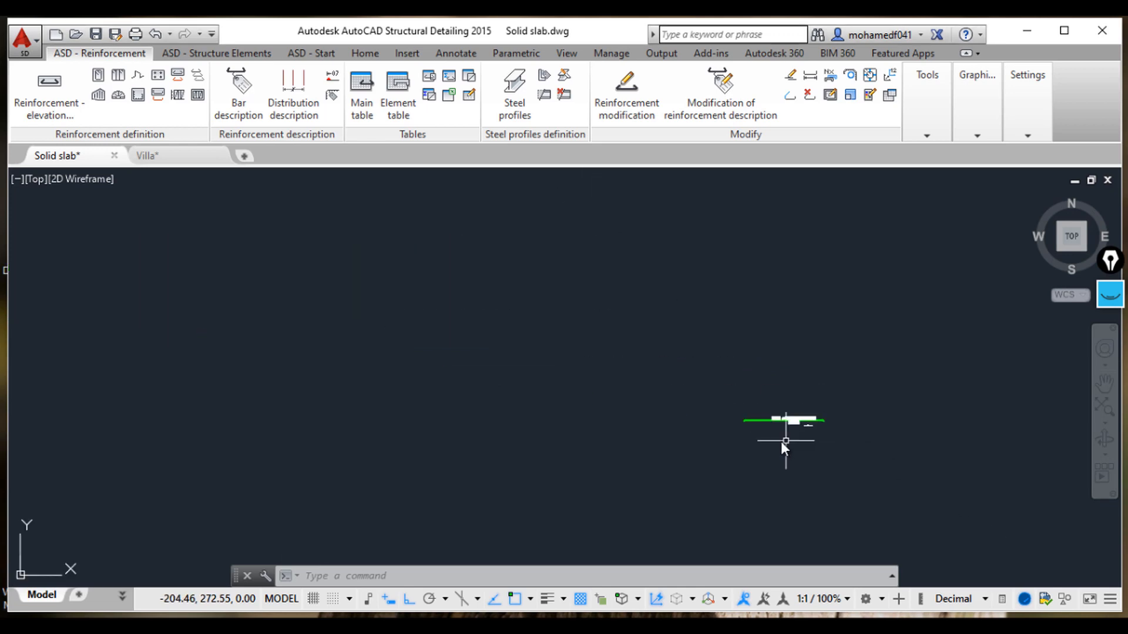
Step: Pan and zoom across the drawing to the top slab panel of the reinforcement layout plan
middle_click_drag(714, 464, 519, 286)
middle_click_drag(757, 473, 589, 383)
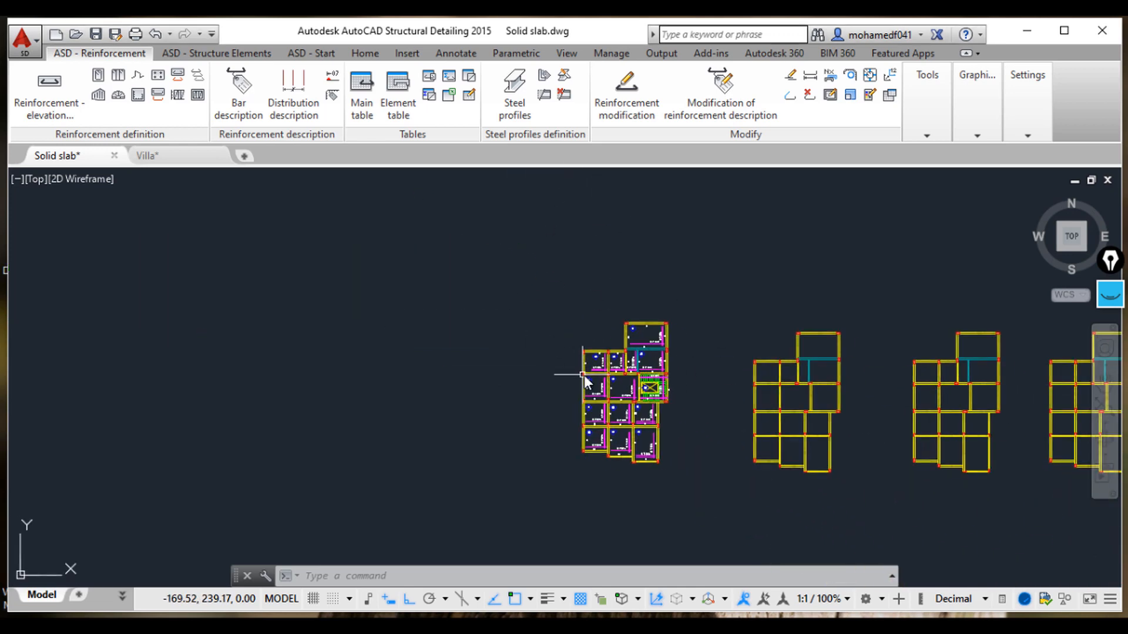
scroll(605, 381, "up", 2)
middle_click_drag(723, 466, 568, 449)
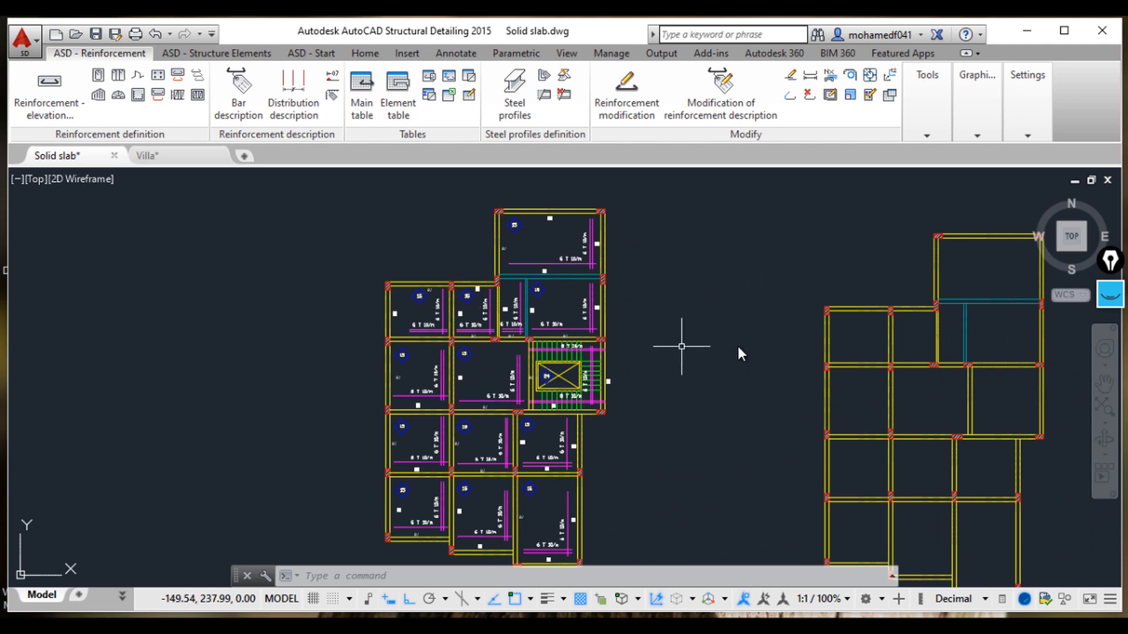
mouse_move(790, 397)
middle_mouse_down()
mouse_move(482, 385)
mouse_move(495, 381)
middle_mouse_up()
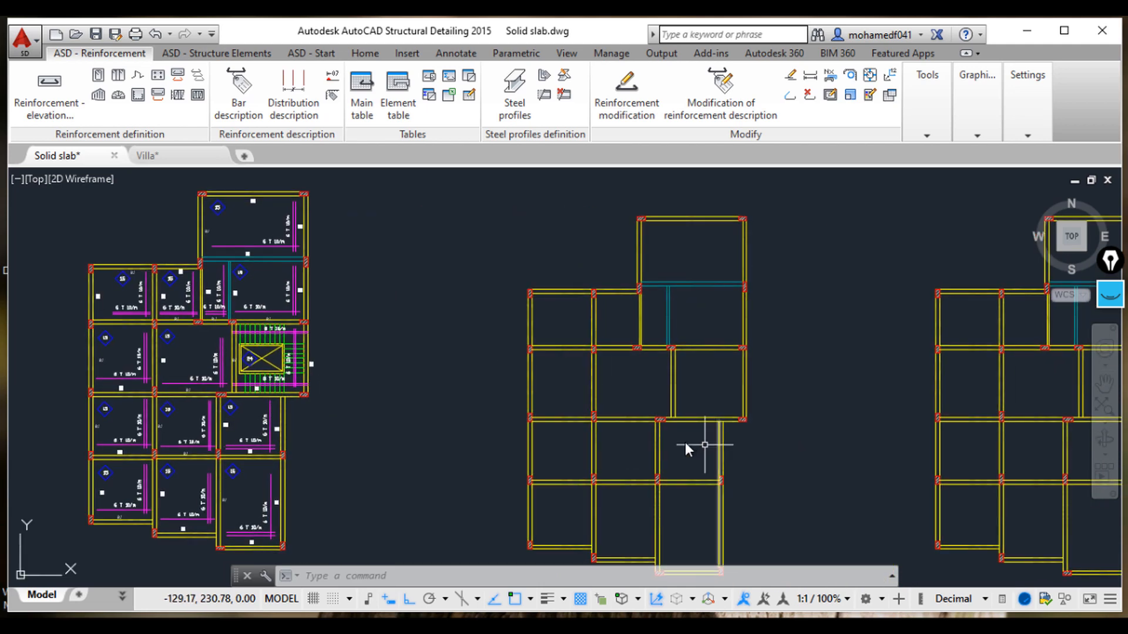
mouse_move(702, 446)
middle_mouse_down()
mouse_move(442, 398)
mouse_move(424, 447)
middle_mouse_up()
scroll(410, 401, "down", 3)
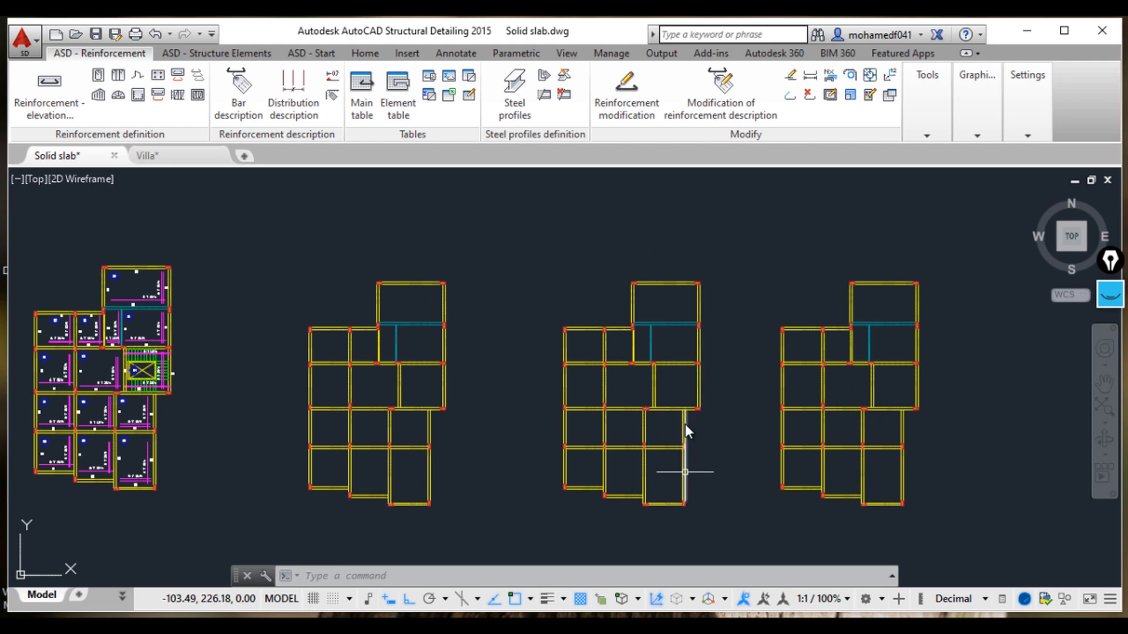
mouse_move(685, 424)
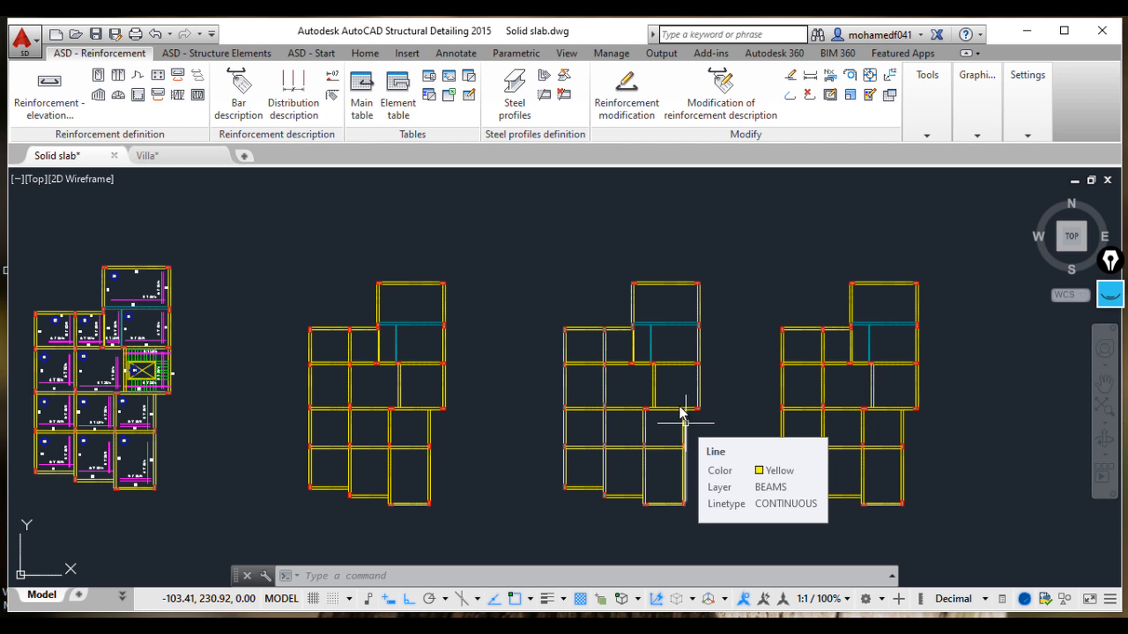
middle_click_drag(388, 371, 693, 353)
scroll(483, 297, "up", 5)
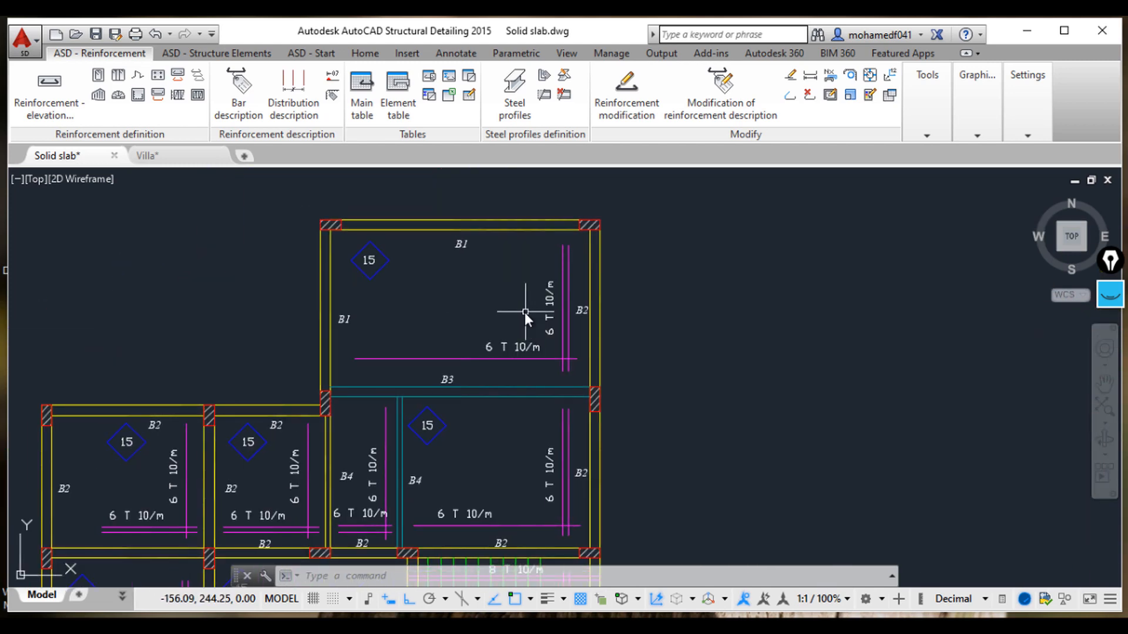
scroll(524, 313, "up", 3)
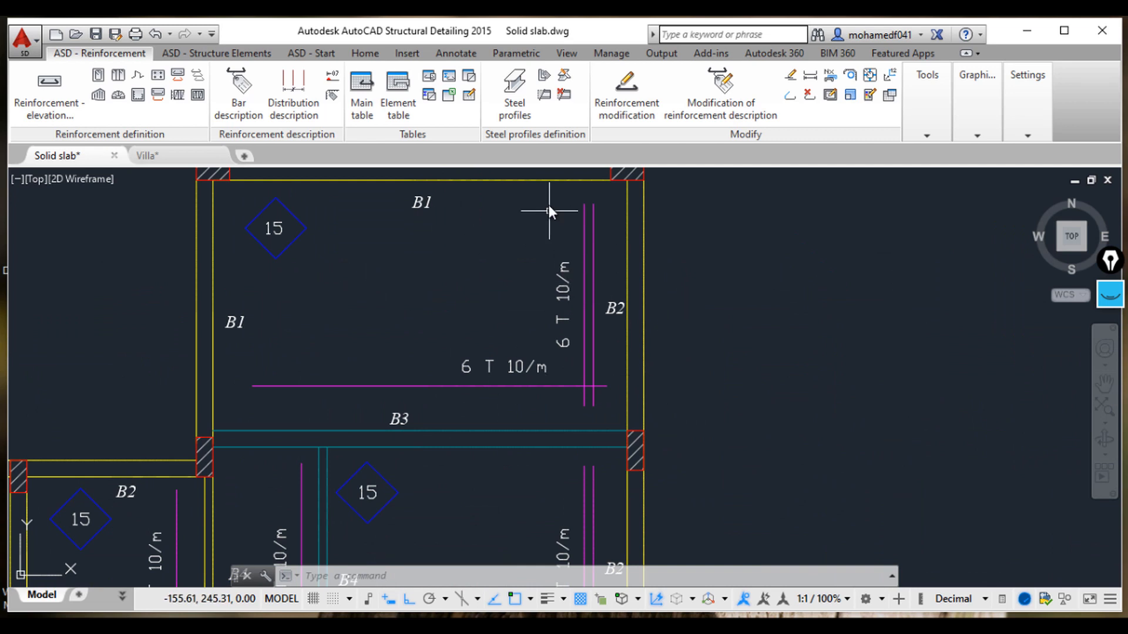
mouse_move(436, 226)
middle_mouse_down()
mouse_move(457, 268)
mouse_move(479, 279)
middle_mouse_up()
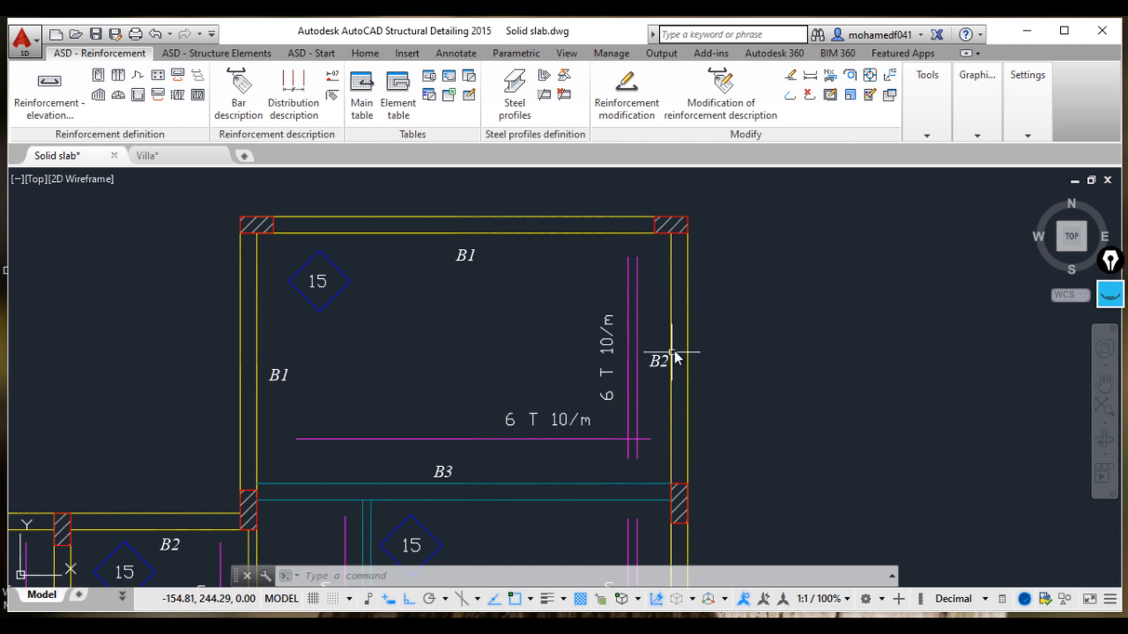
scroll(673, 348, "down", 6)
scroll(711, 364, "up", 6)
middle_click_drag(680, 360, 648, 452)
left_click(62, 104)
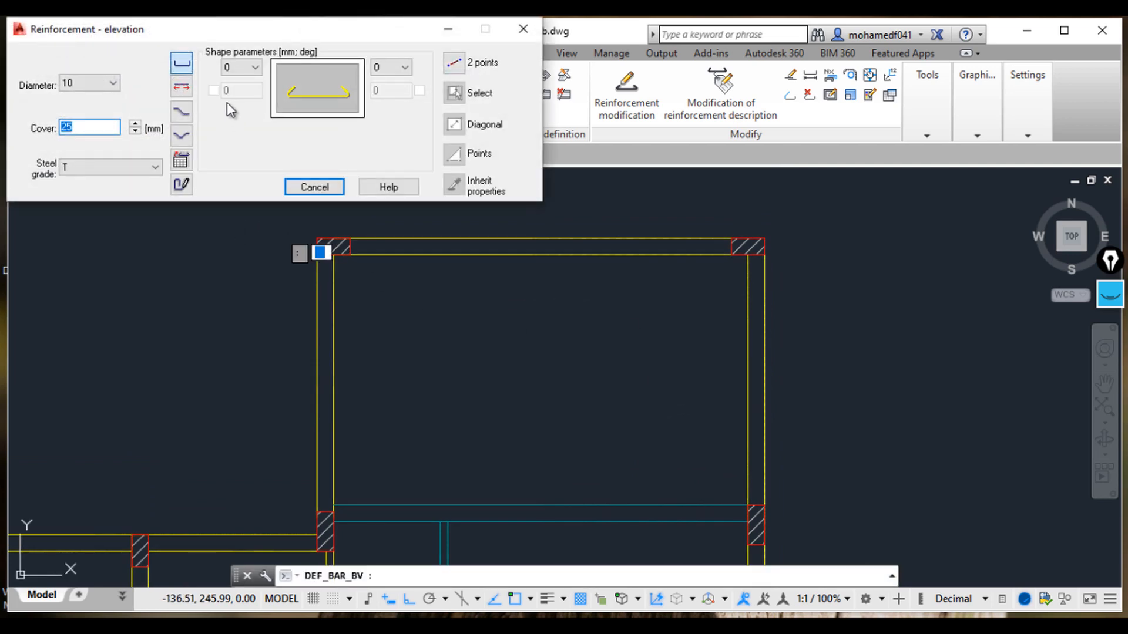
left_click(95, 85)
left_click(92, 119)
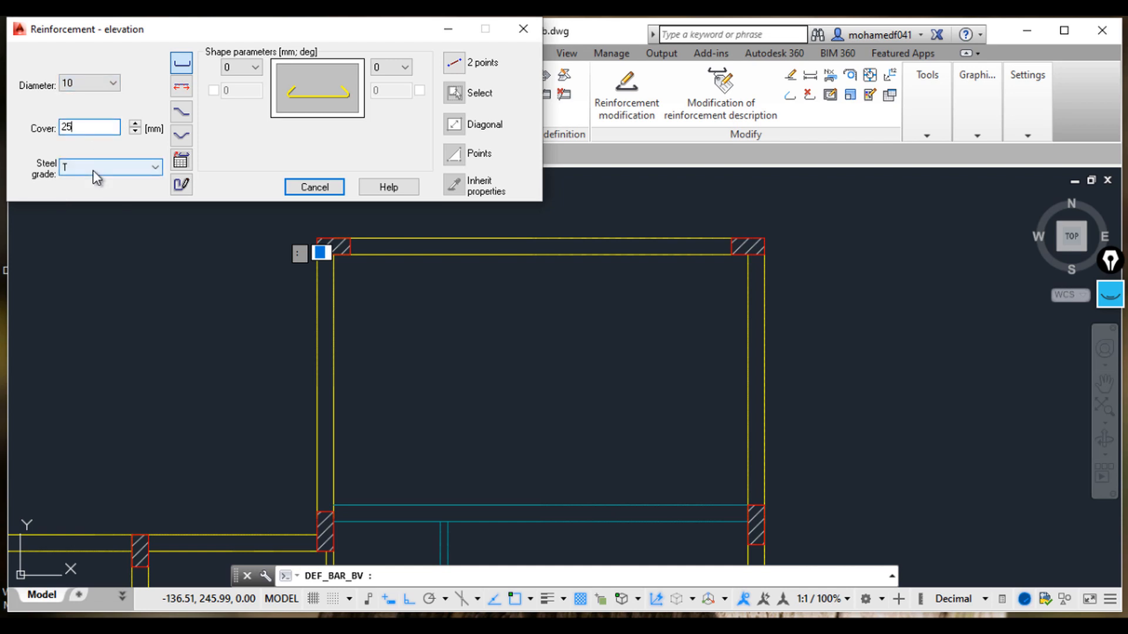
left_click(94, 168)
left_click(94, 168)
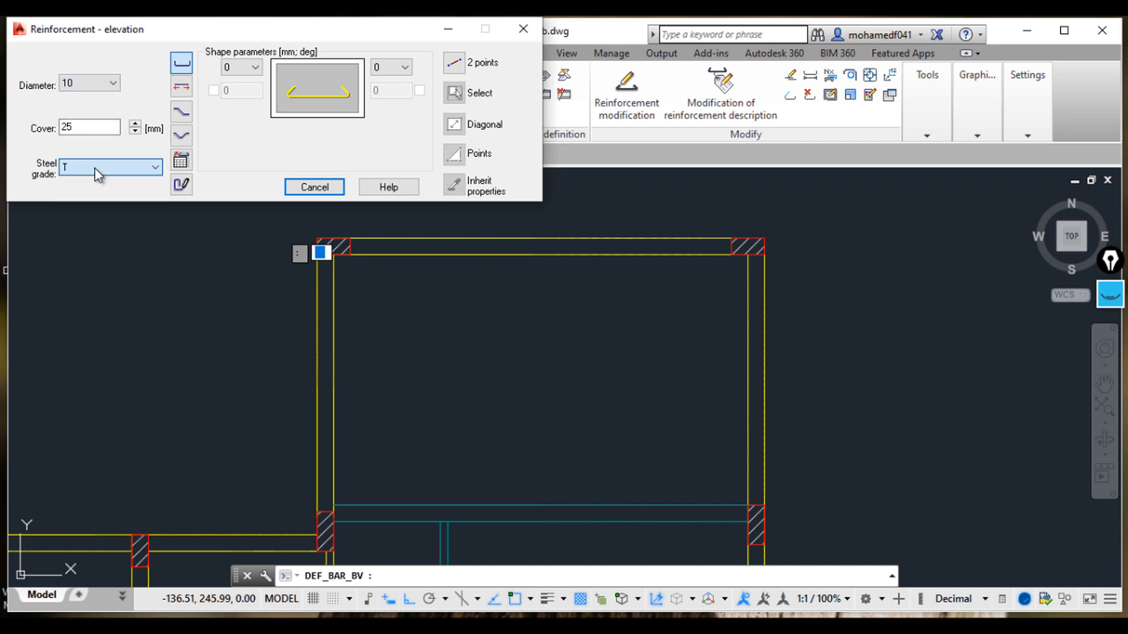
left_click(454, 62)
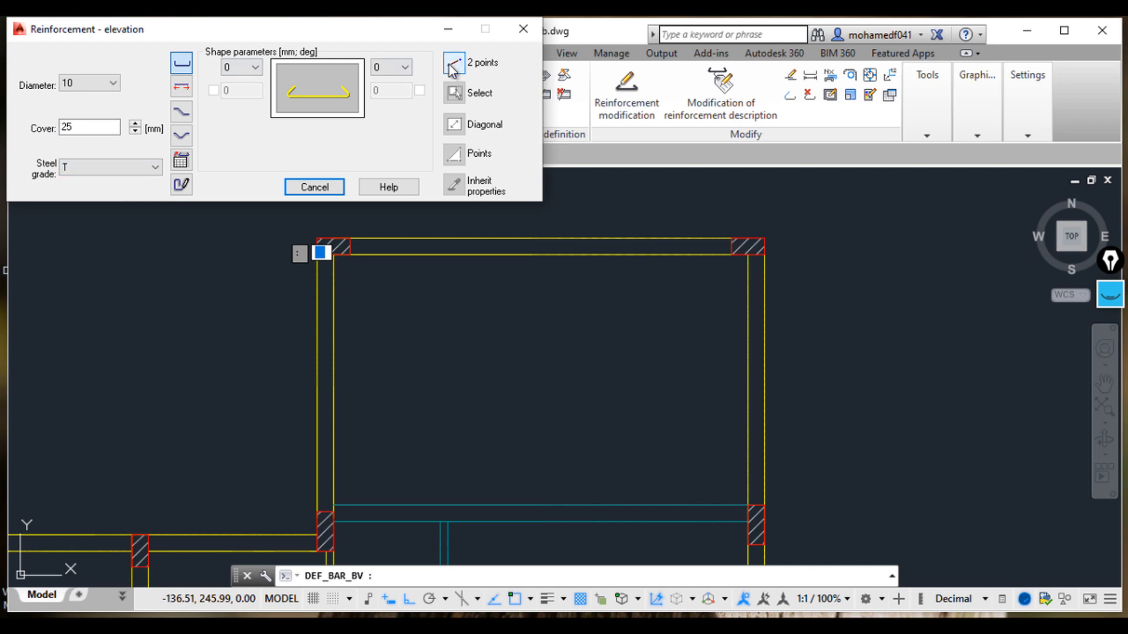
left_click(747, 292)
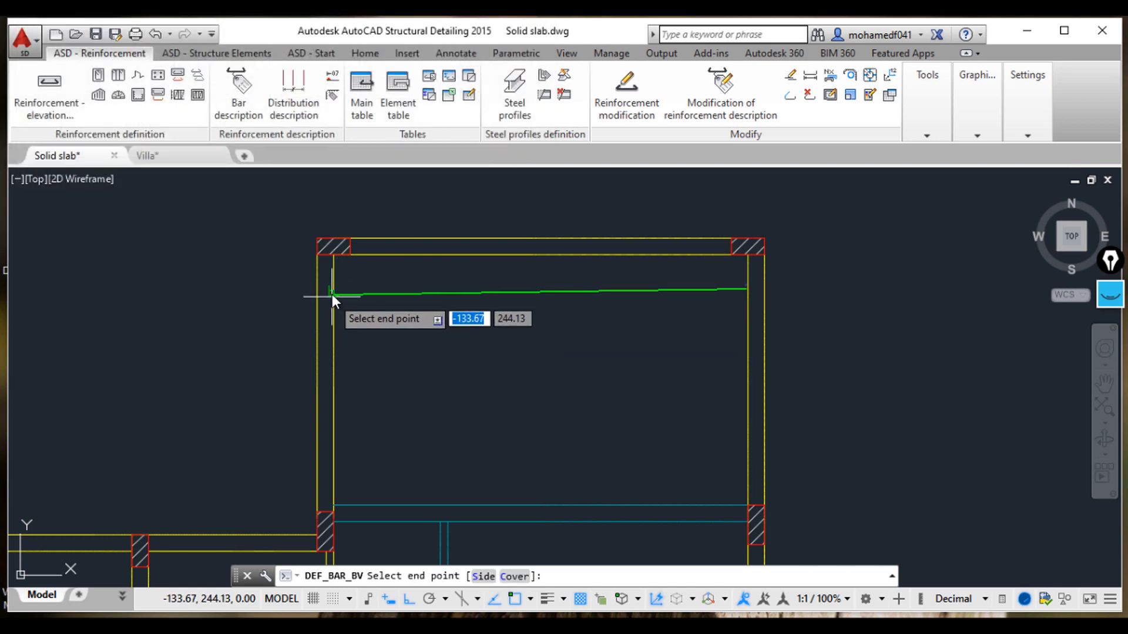
type("f")
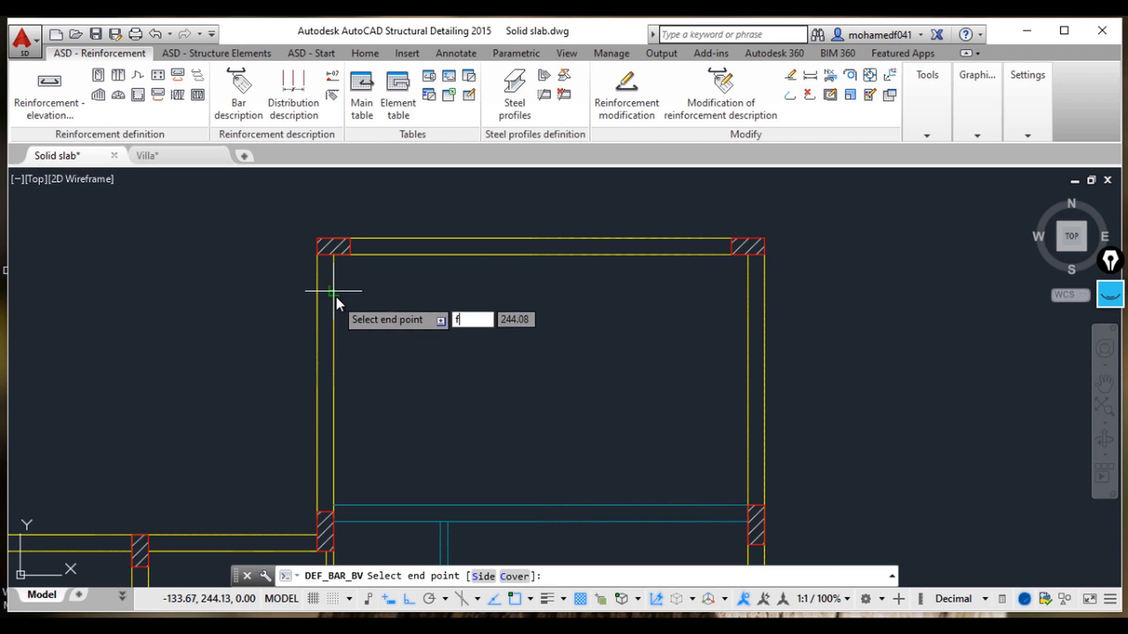
key("Escape")
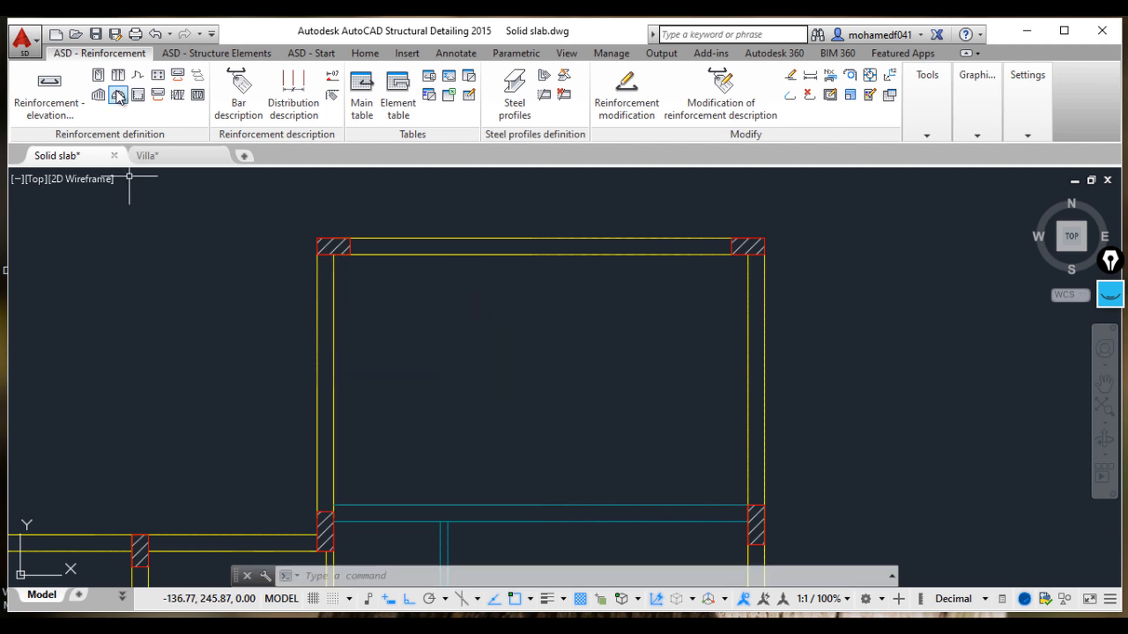
Step: Draw a straight 10 mm elevation bar between two points across the top slab panel, just below the upper beam
left_click(58, 83)
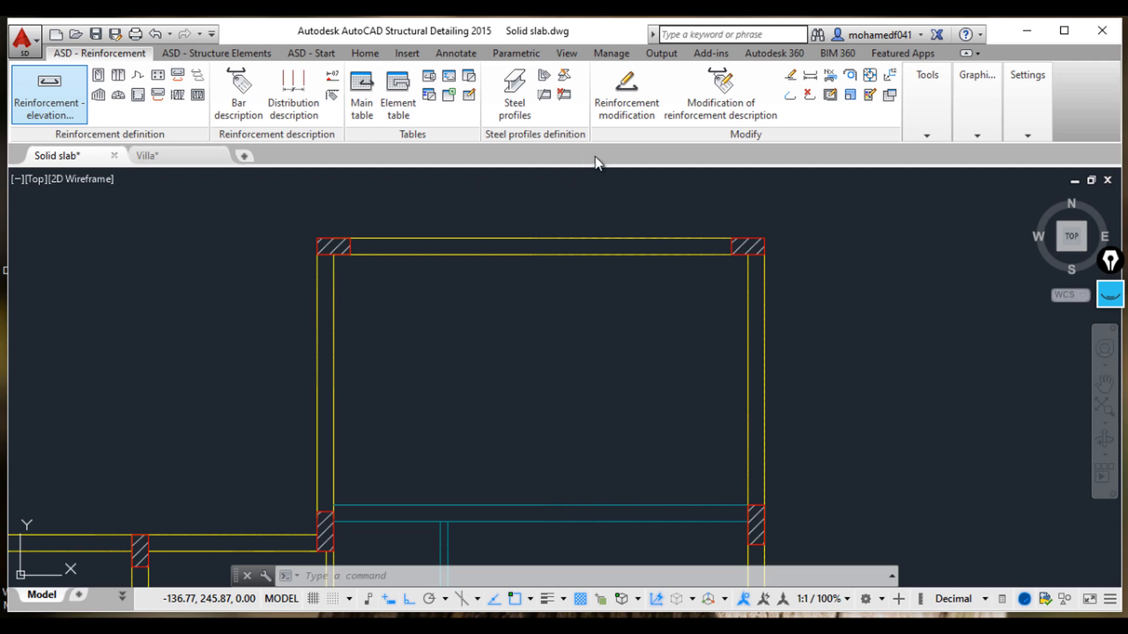
left_click(456, 63)
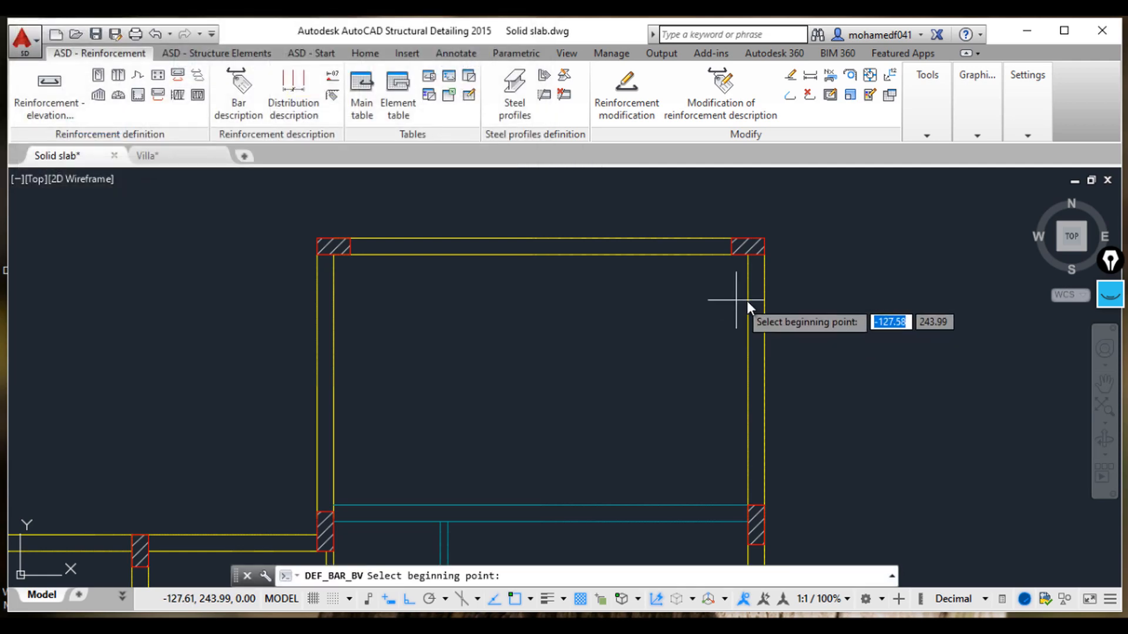
left_click(749, 301)
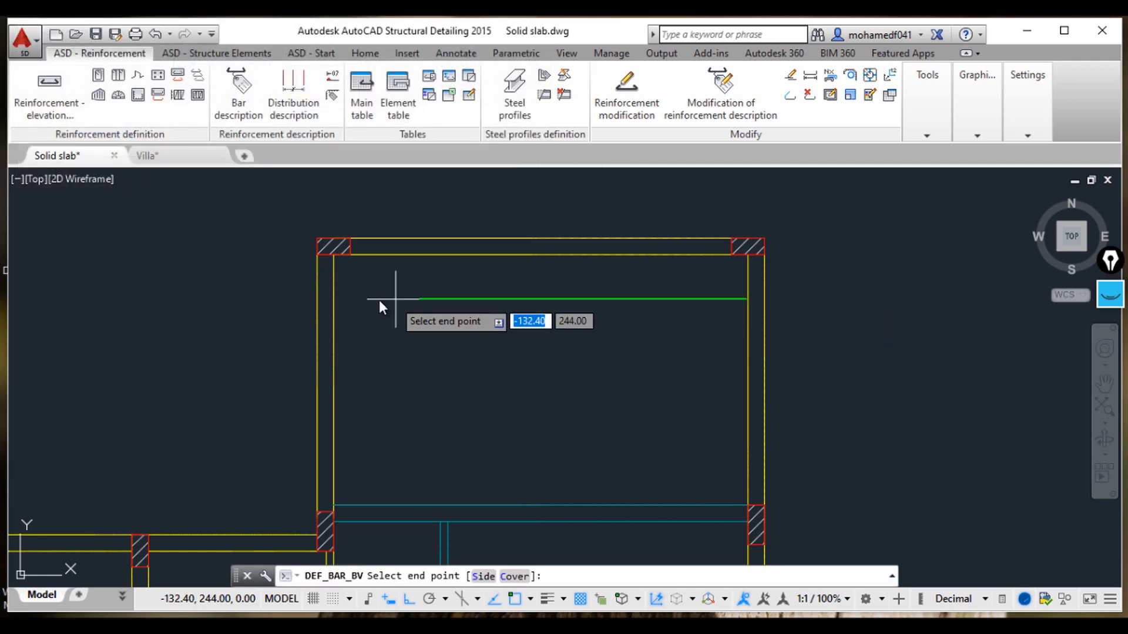
left_click(334, 304)
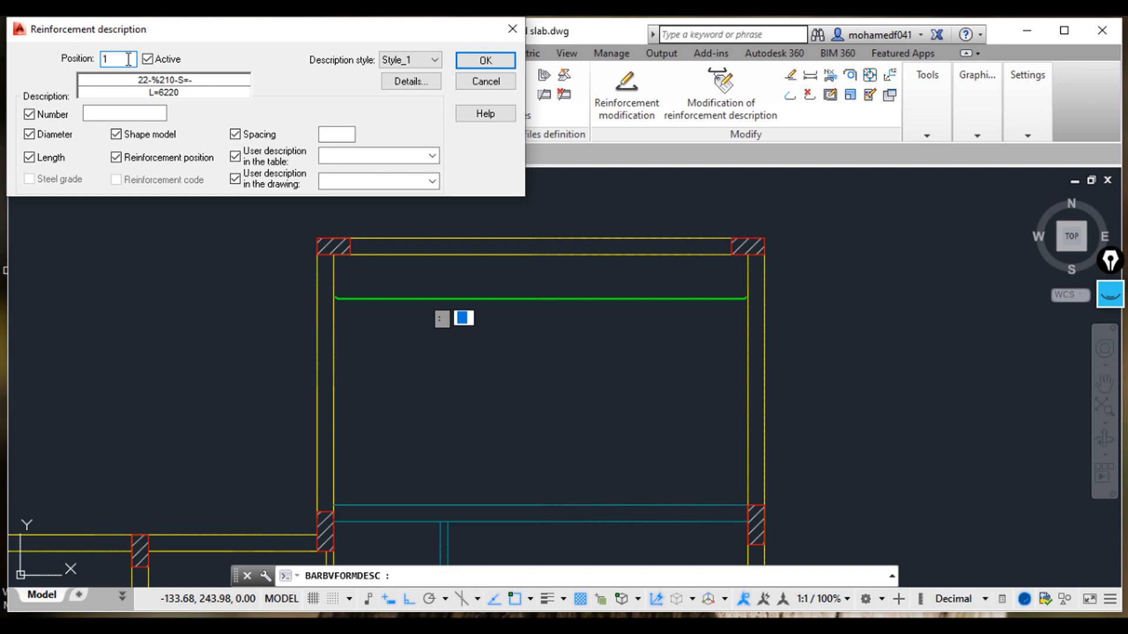
Step: Enter 1 as the number of bars in the reinforcement description
left_click(121, 113)
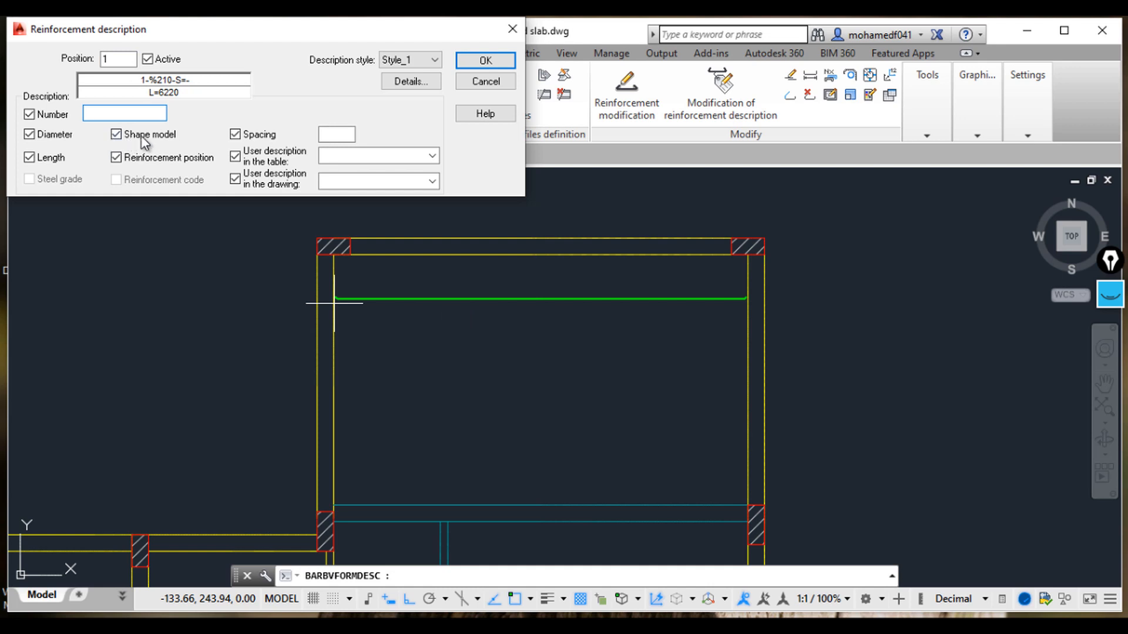
type("1")
left_click(341, 134)
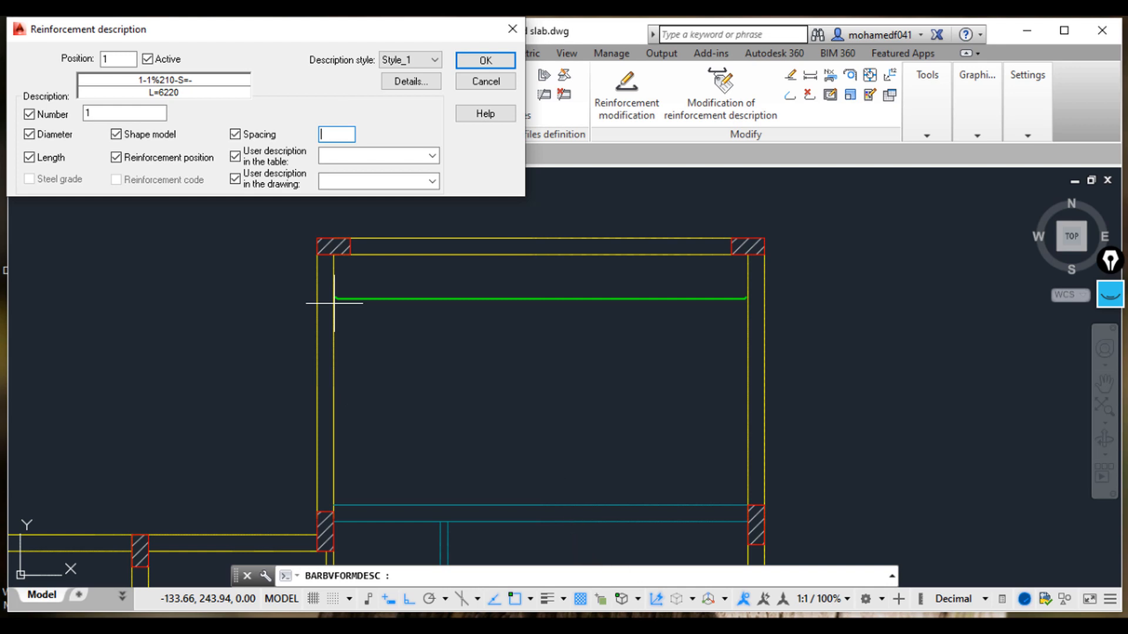
Step: Switch to the calculator app and compute 1000 ÷ 6 for the bar spacing
left_click(591, 626)
left_click(1021, 416)
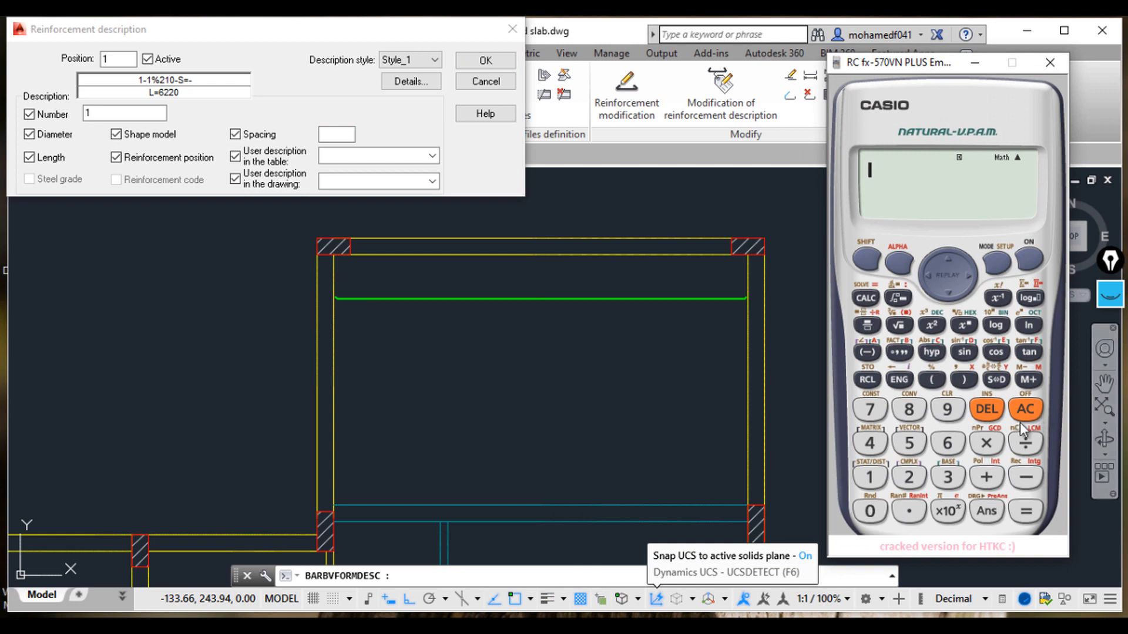
left_click(870, 477)
left_click(870, 511)
left_click(870, 511)
left_click(870, 511)
left_click(1026, 443)
left_click(947, 443)
left_click(1025, 511)
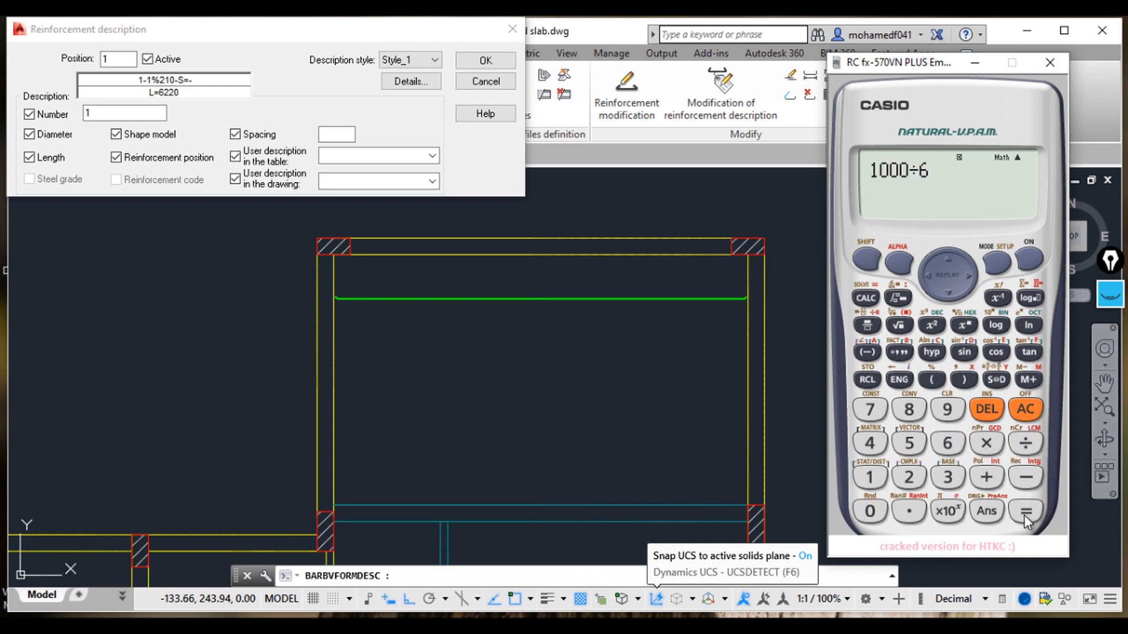
left_click(997, 379)
Step: Set the bar spacing to 167 and enter B1 as the user description in the drawing
left_click(973, 61)
type("167")
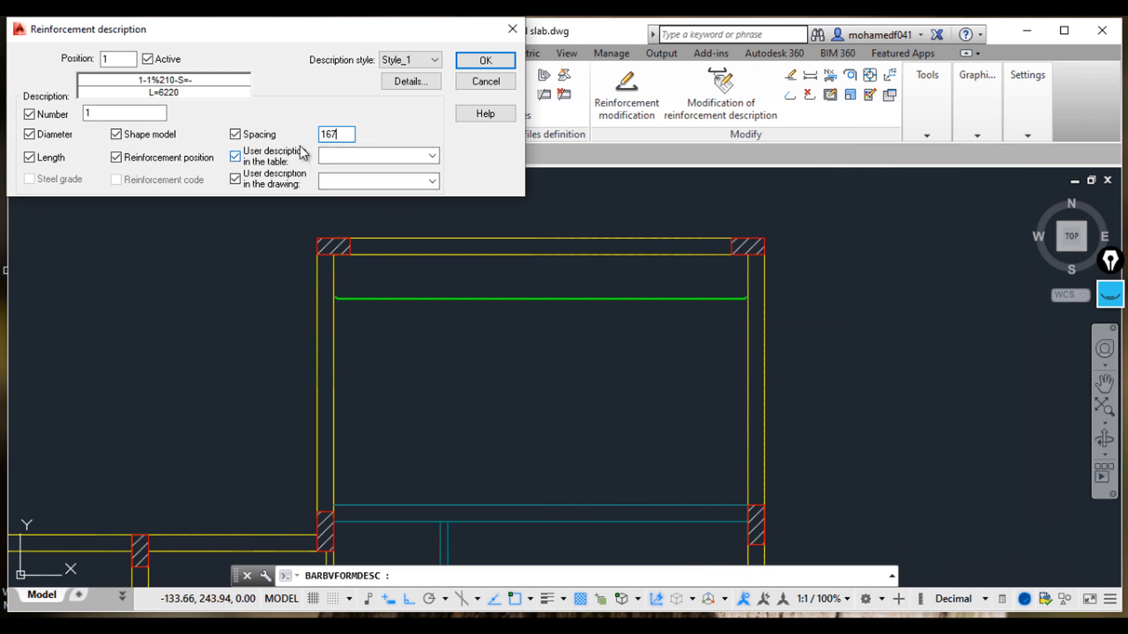
left_click(332, 187)
type("b")
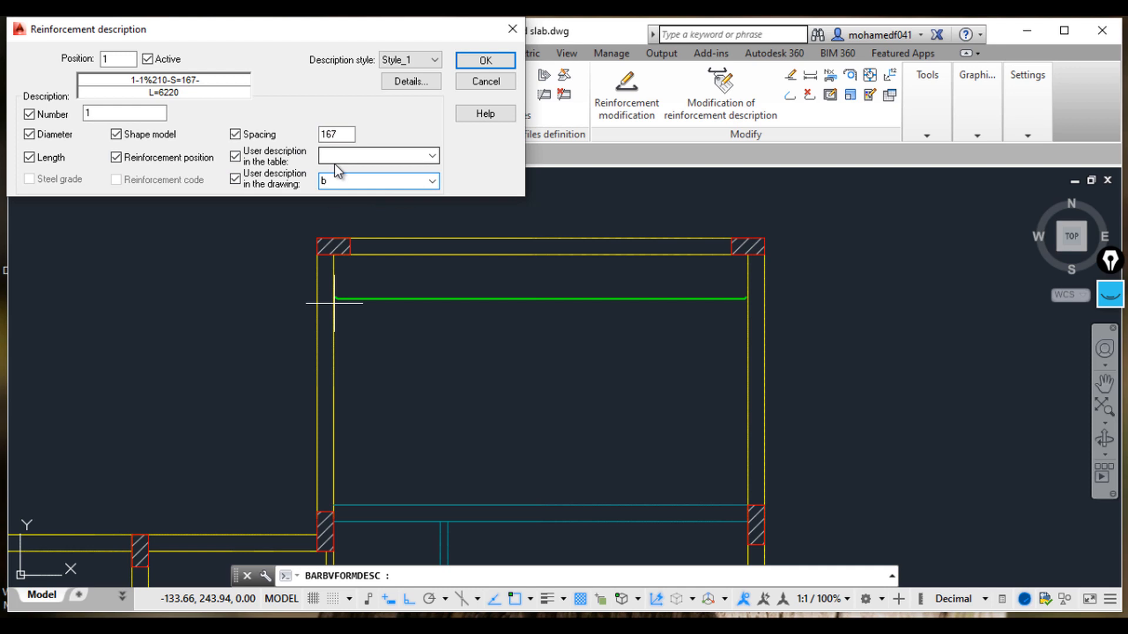
type("1")
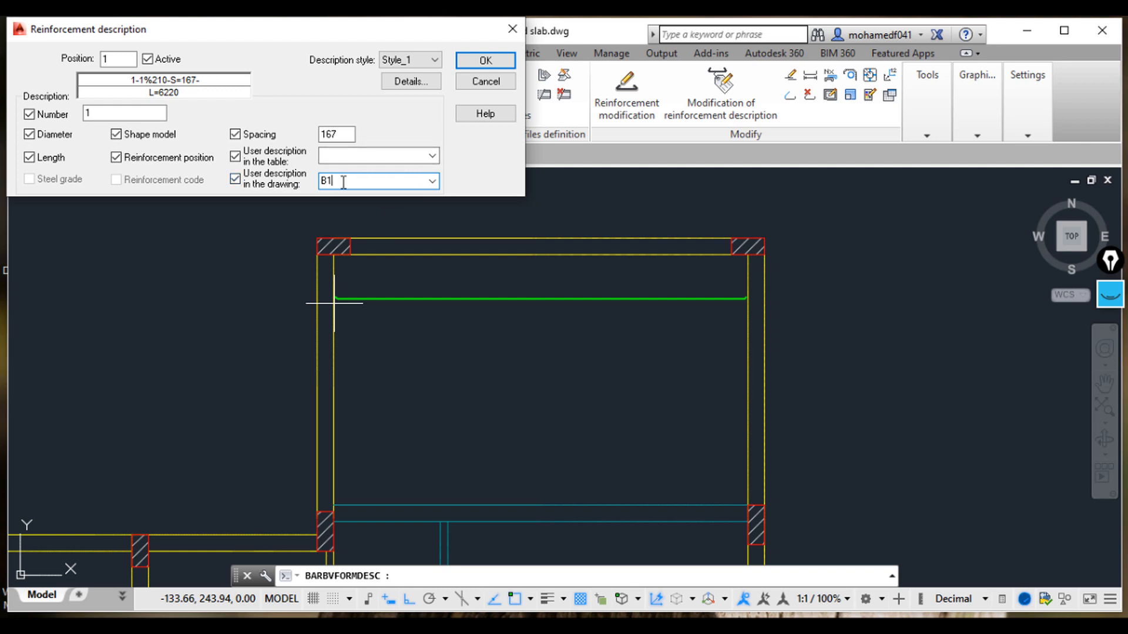
Step: Change the drawing user description to B2 and confirm the reinforcement description
scroll(383, 326, "down", 5)
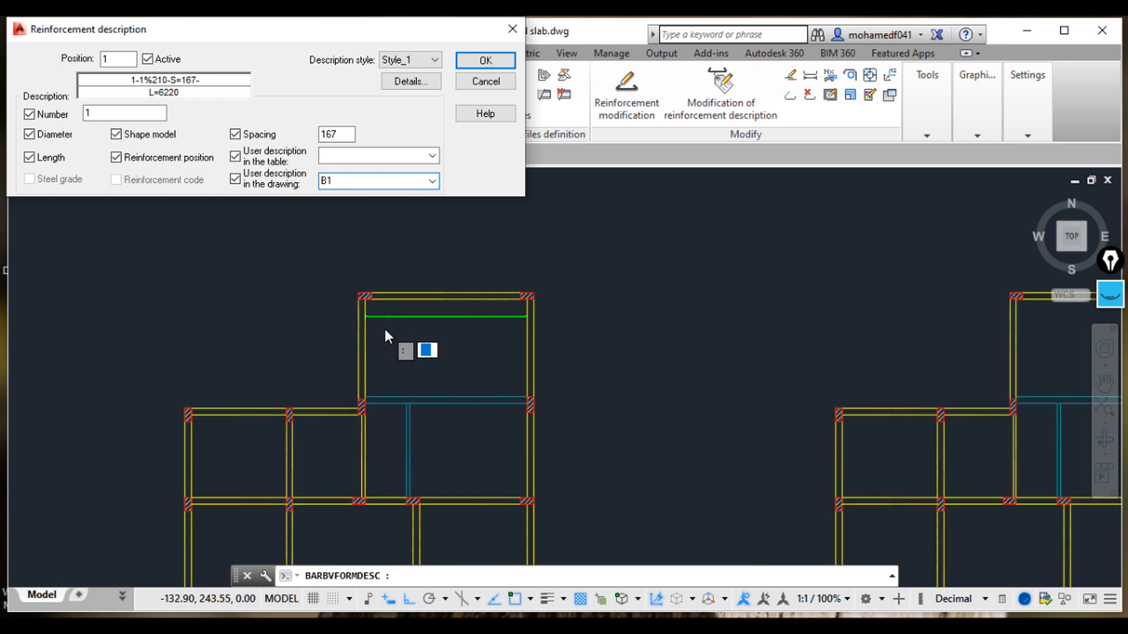
scroll(181, 339, "up", 10)
mouse_move(181, 340)
middle_mouse_down()
mouse_move(345, 428)
mouse_move(379, 434)
middle_mouse_up()
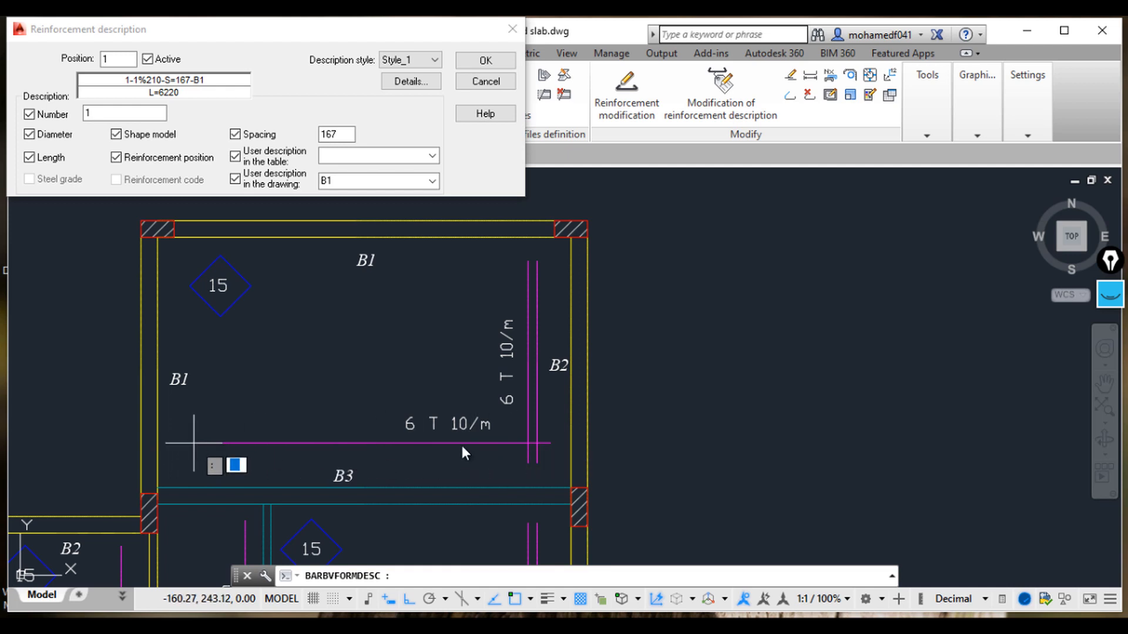
left_click(345, 180)
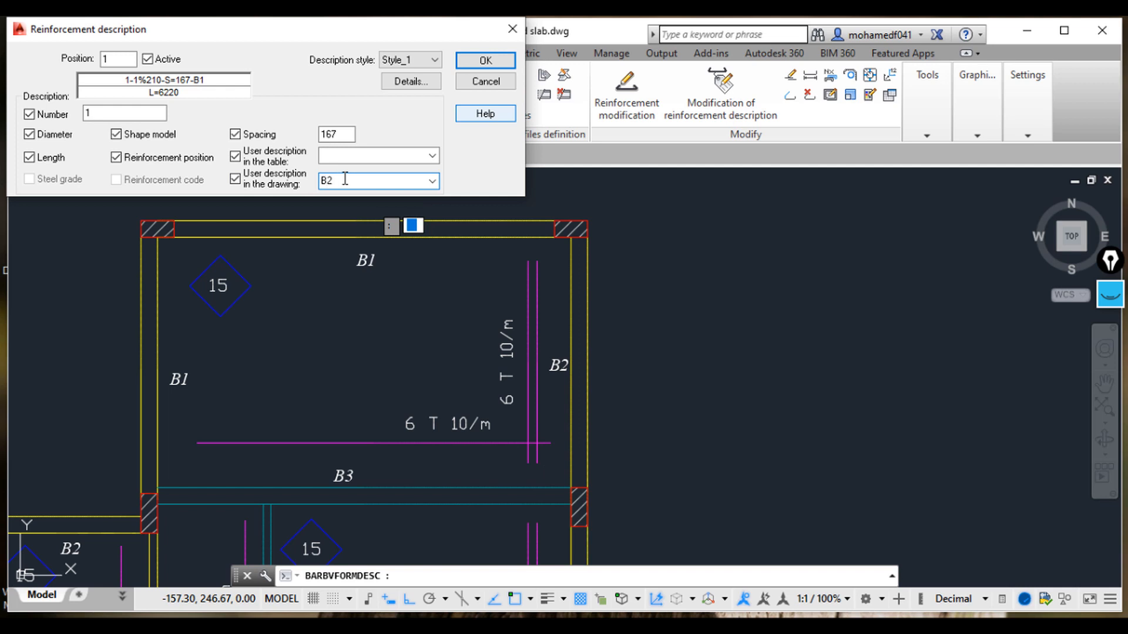
scroll(700, 320, "down", 5)
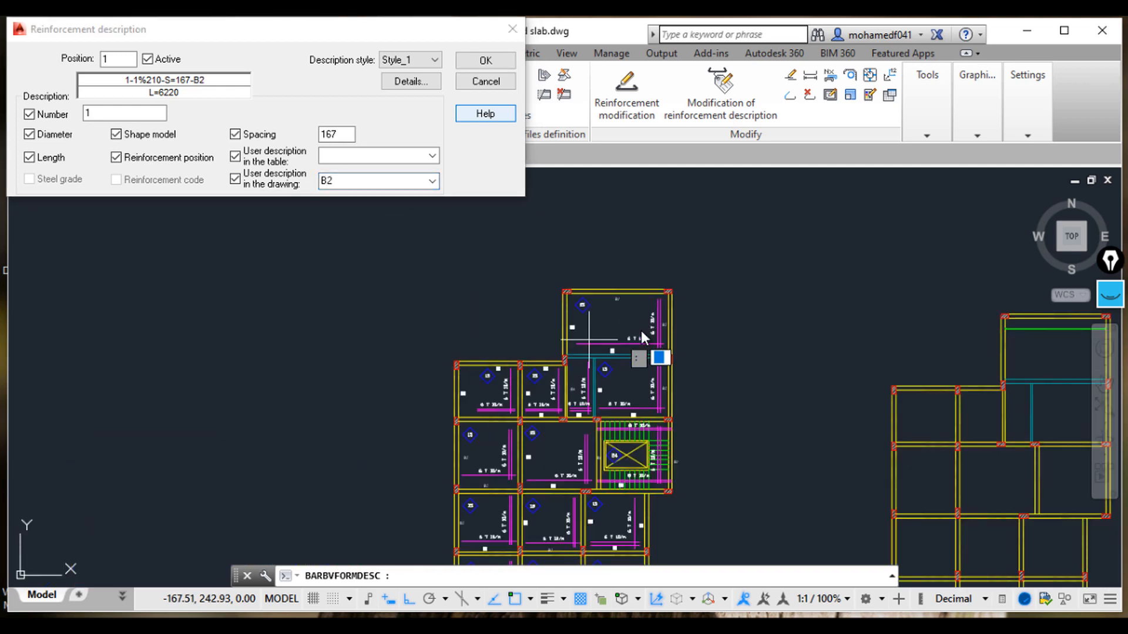
left_click(486, 64)
Step: Place the bar description label just above the bar near its left end
middle_click_drag(806, 319, 287, 303)
scroll(518, 318, "up", 10)
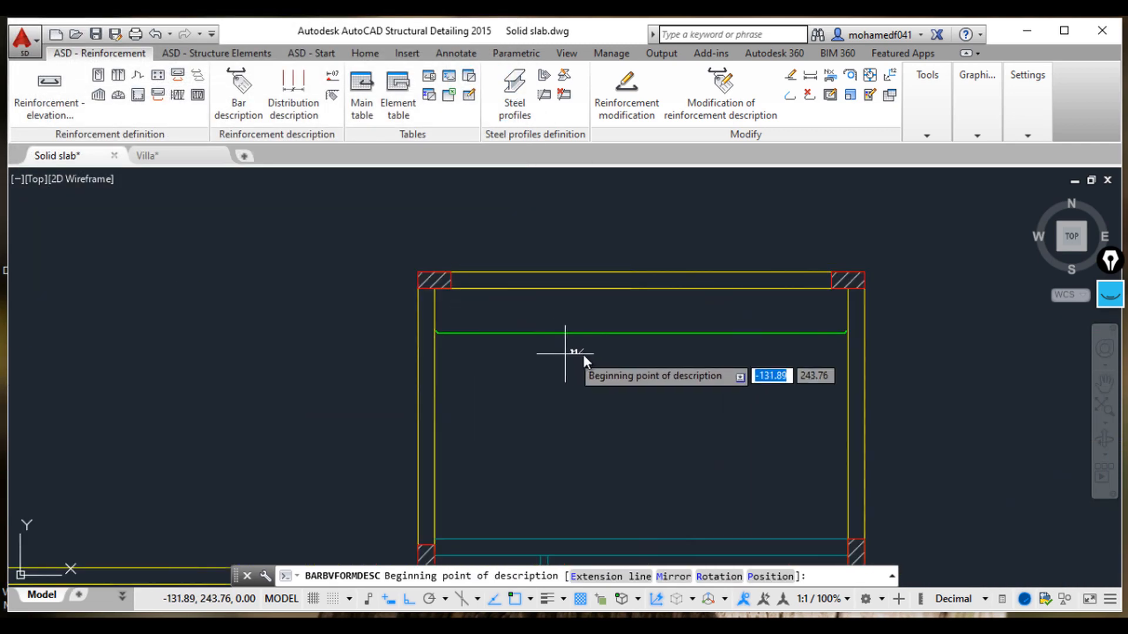
left_click(609, 303)
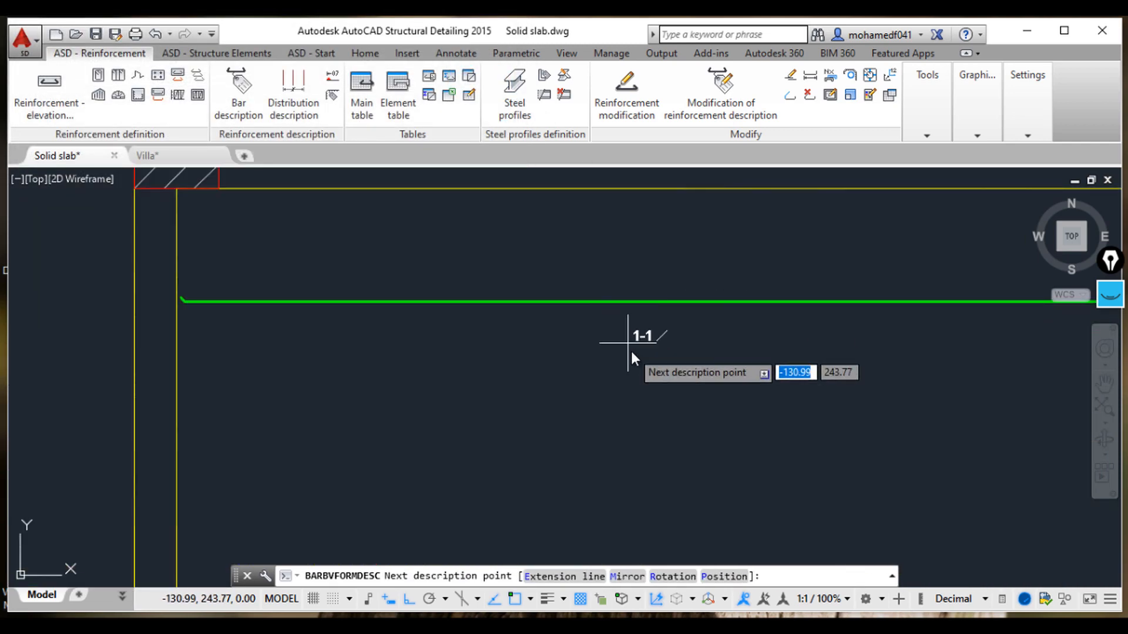
left_click(629, 302)
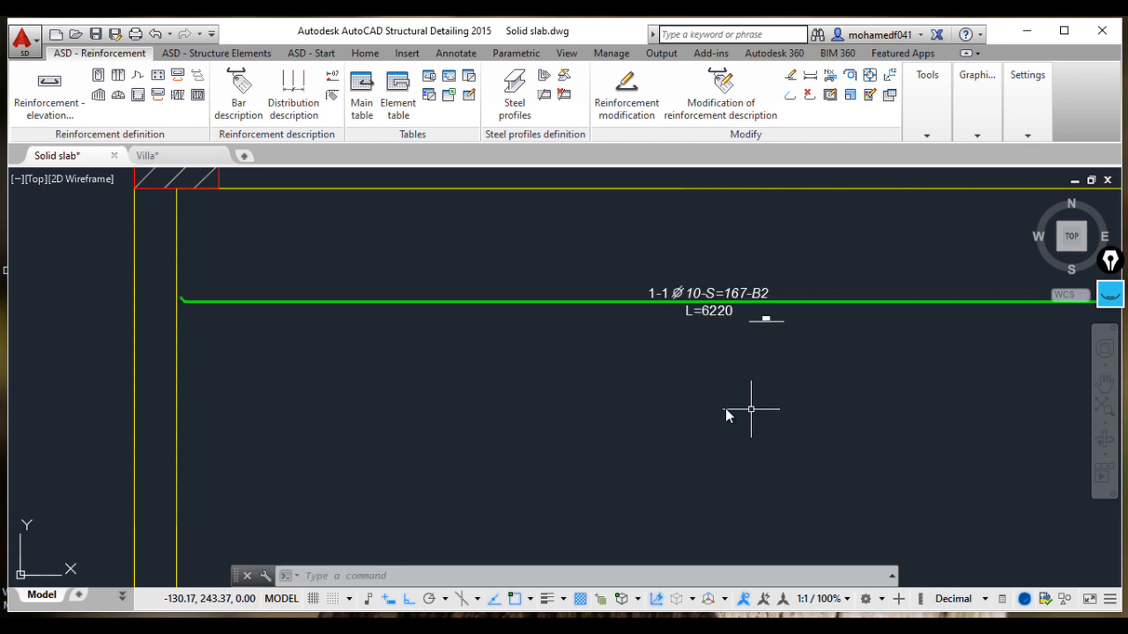
Step: Zoom and pan to examine the new bar description label on the top slab bar
scroll(622, 312, "up", 6)
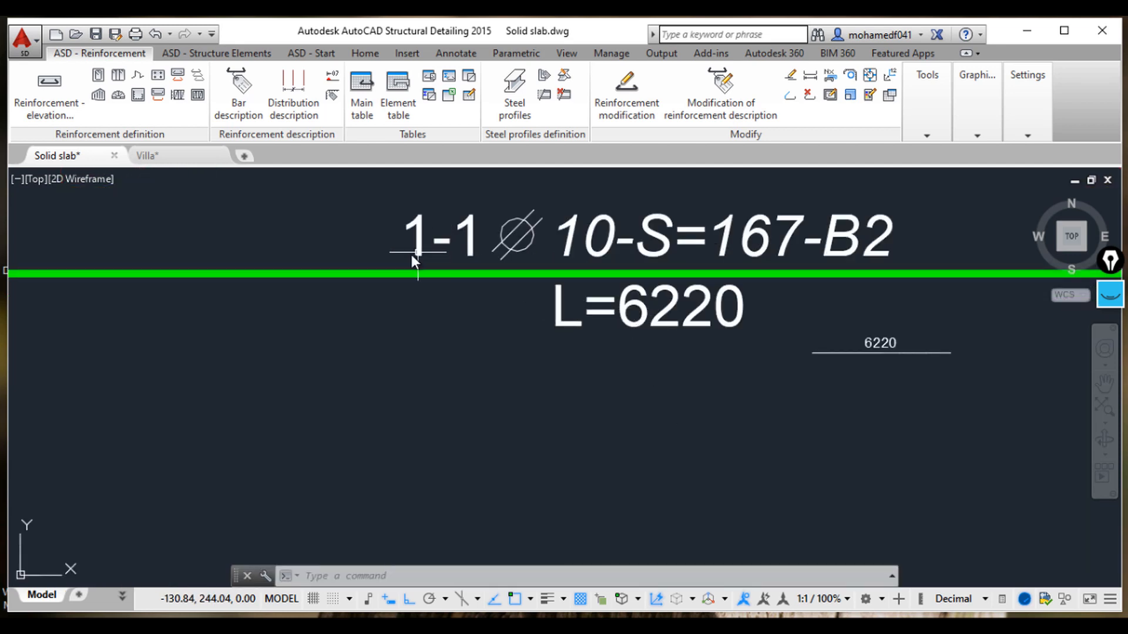
middle_click_drag(418, 253, 349, 294)
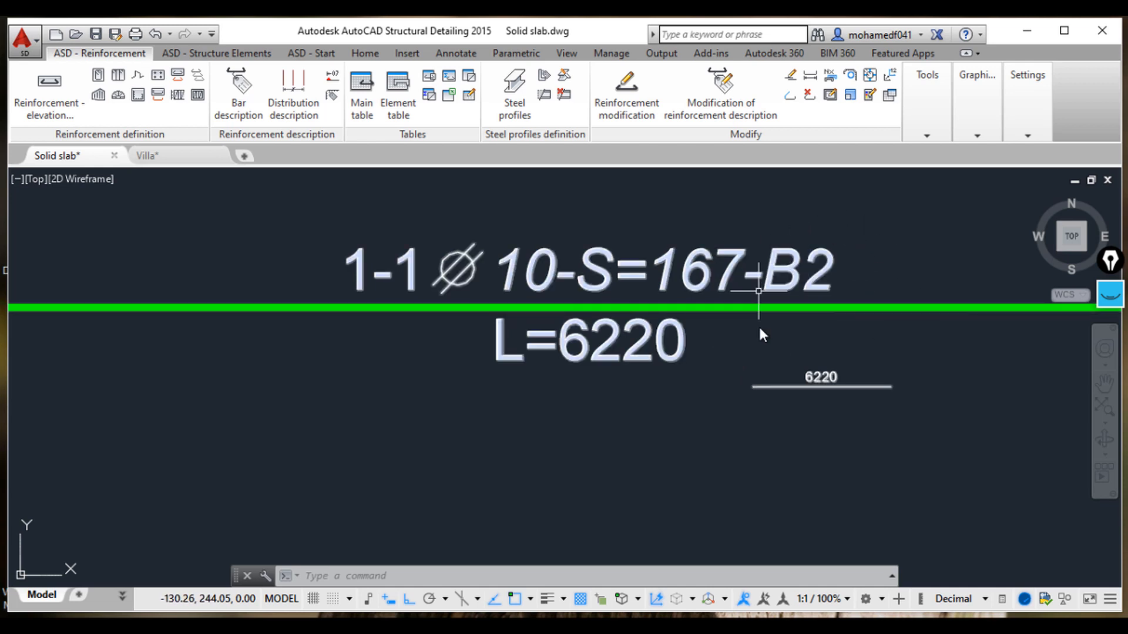
scroll(763, 364, "down", 2)
scroll(766, 375, "down", 2)
scroll(764, 370, "up", 2)
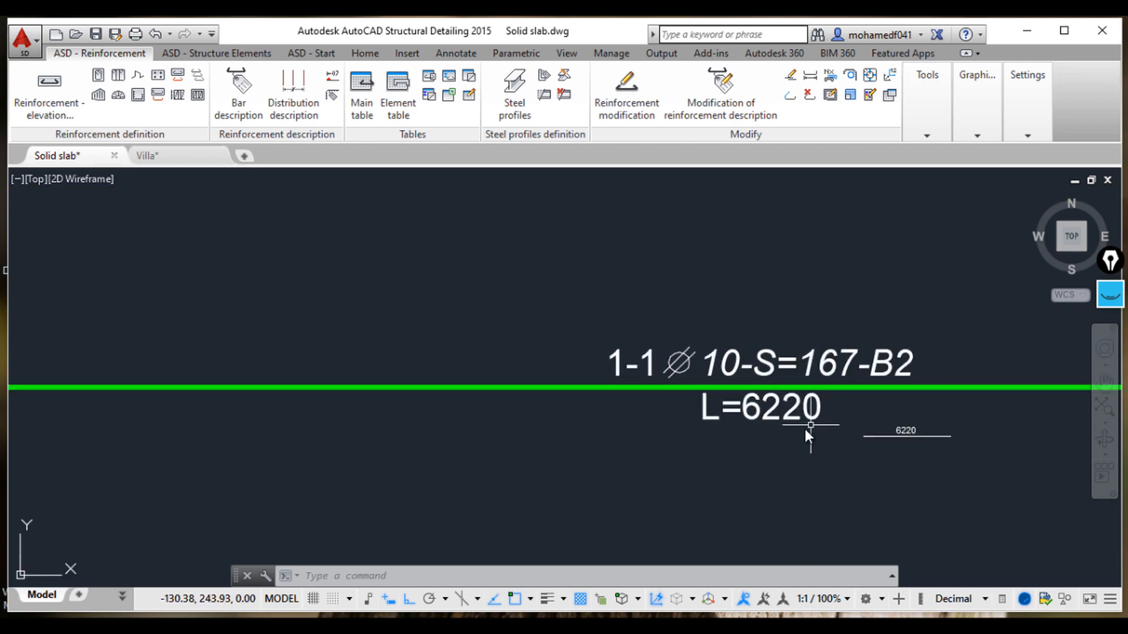
scroll(804, 433, "up", 2)
middle_click_drag(783, 409, 677, 393)
scroll(748, 428, "down", 1)
scroll(736, 434, "down", 3)
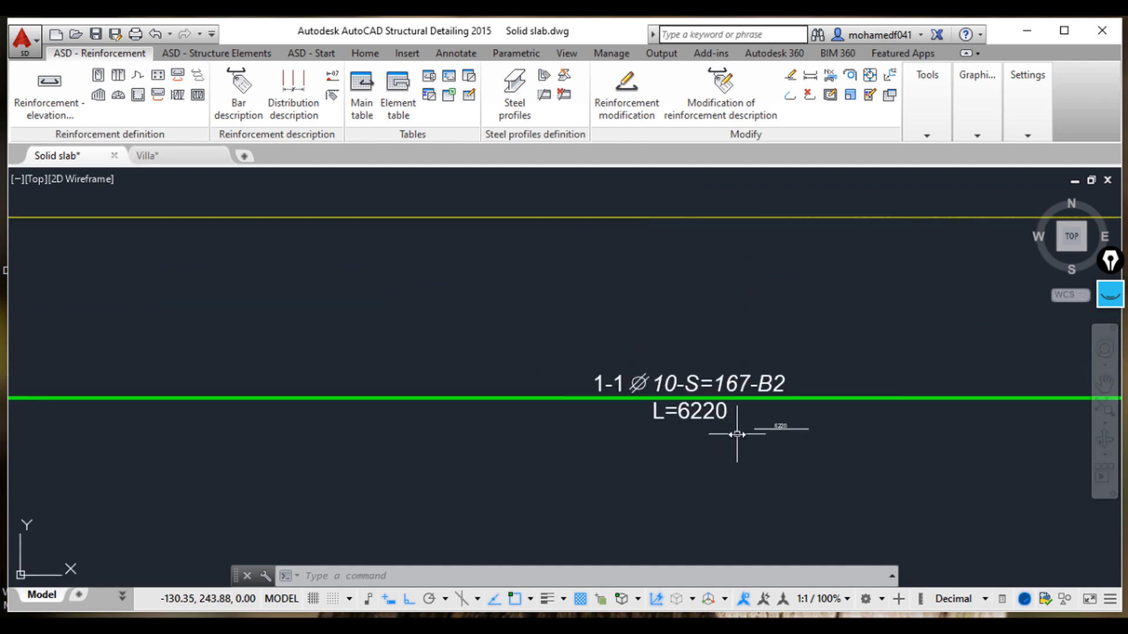
scroll(746, 424, "down", 4)
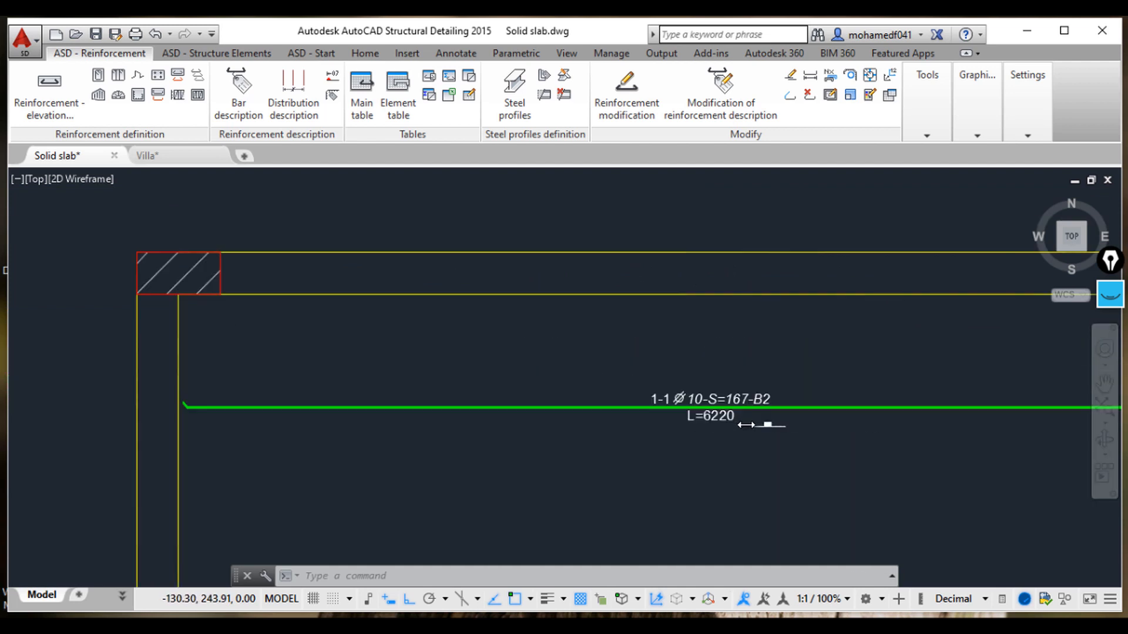
middle_click_drag(704, 413, 602, 341)
mouse_move(766, 485)
middle_mouse_down()
mouse_move(745, 481)
mouse_move(681, 346)
middle_mouse_up()
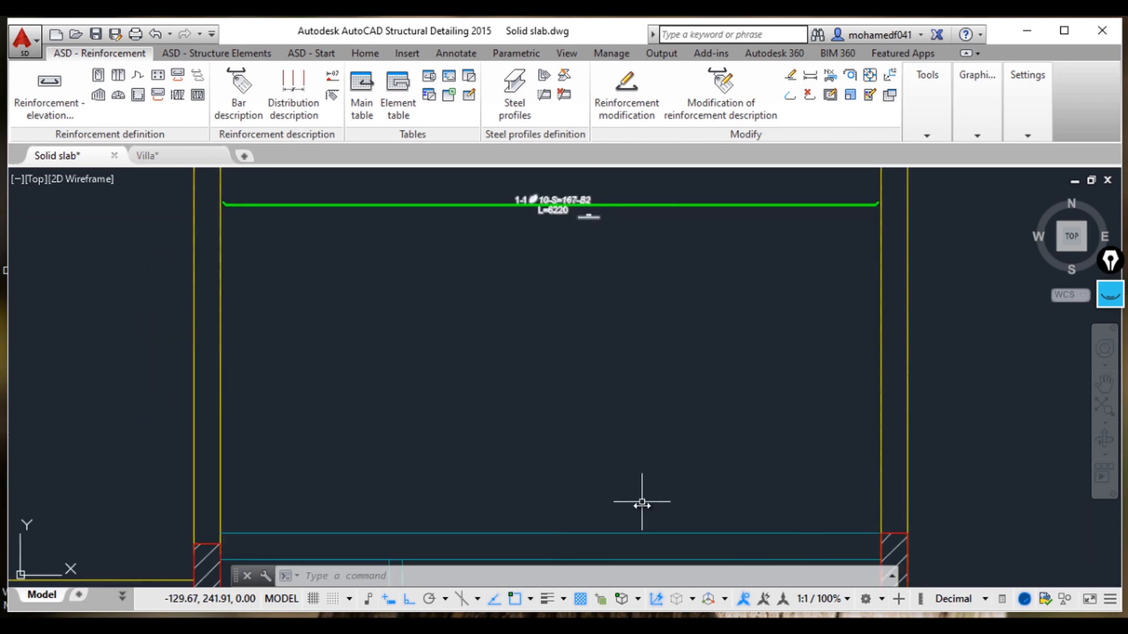
mouse_move(639, 314)
middle_mouse_down()
mouse_move(655, 469)
mouse_move(642, 268)
middle_mouse_up()
scroll(655, 468, "down", 2)
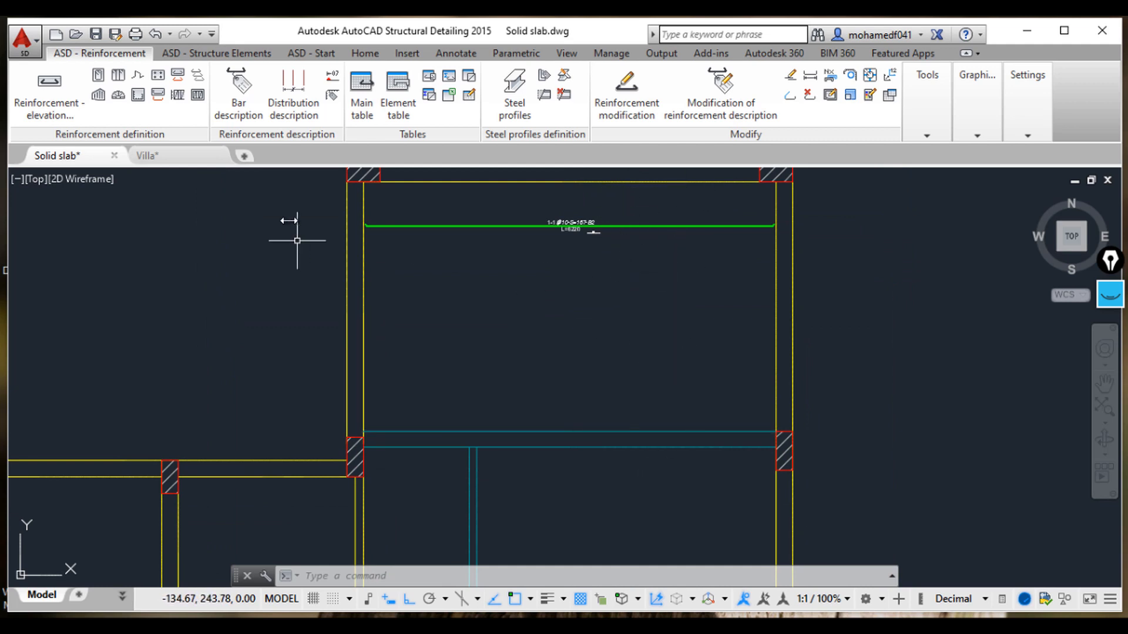
Step: Add a vertical linear dimension from the slab's top edge down to the beam edge, placed beside the bar
left_click(364, 53)
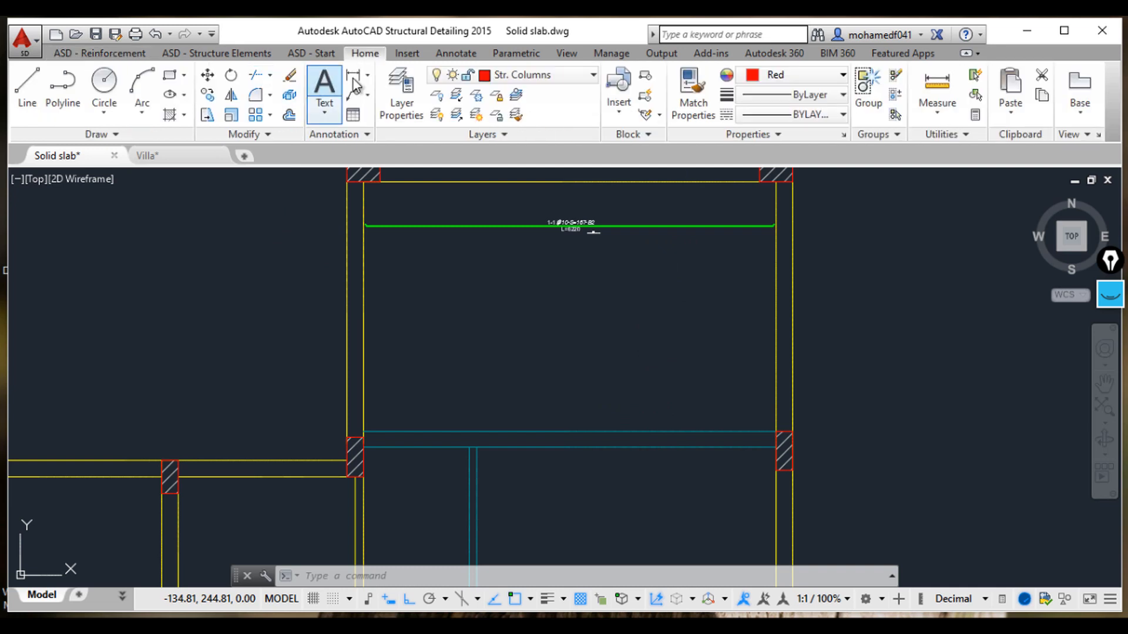
left_click(667, 180)
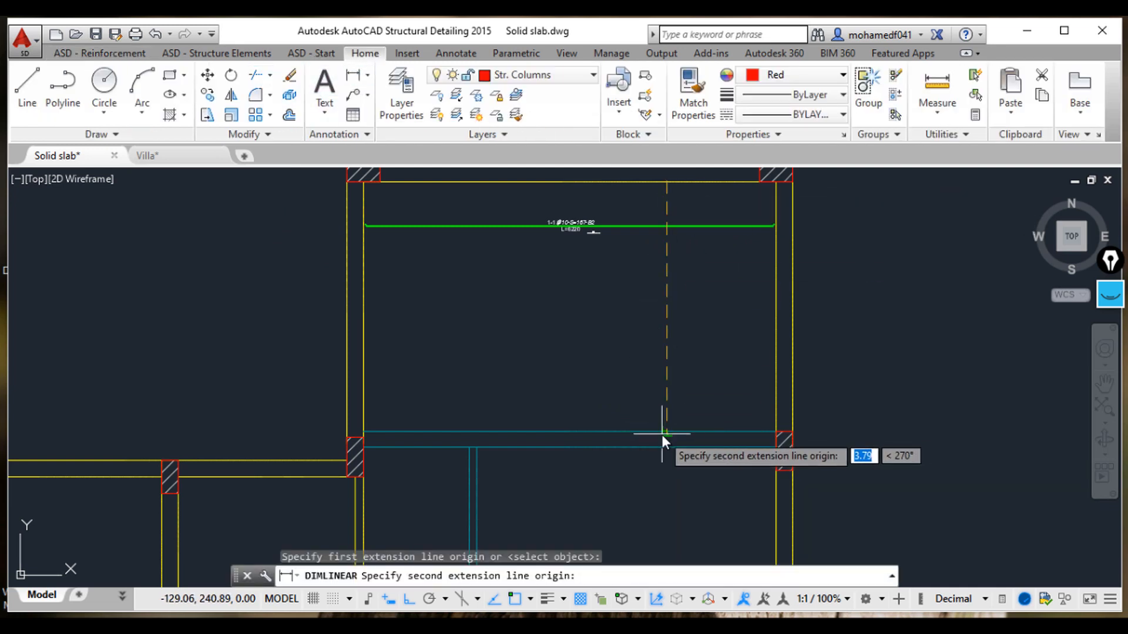
left_click(664, 435)
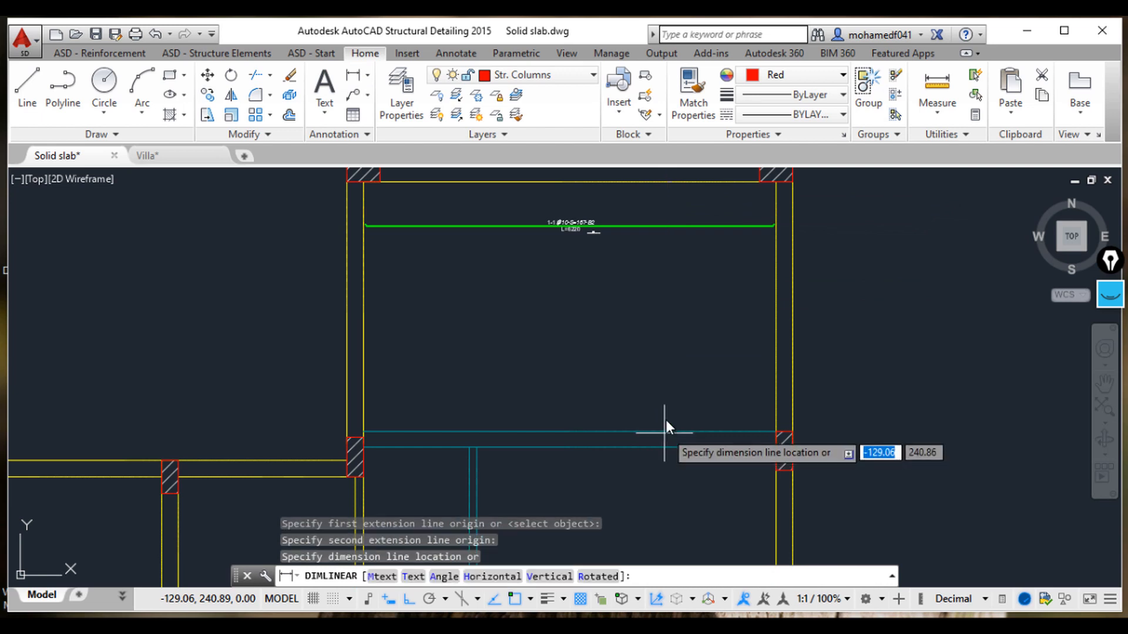
left_click(664, 389)
Step: Zoom and pan to examine the new span dimension against the bar and its description
middle_click_drag(649, 255, 614, 314)
scroll(634, 262, "up", 2)
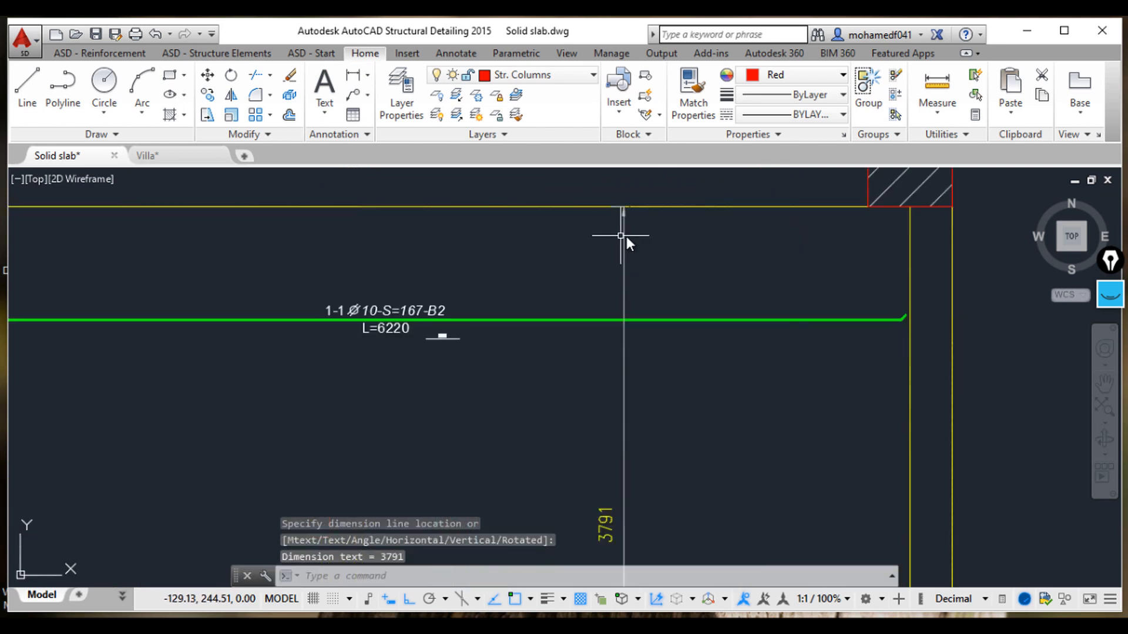
scroll(650, 311, "down", 2)
middle_click_drag(658, 344, 630, 296)
scroll(623, 480, "up", 3)
scroll(625, 465, "down", 3)
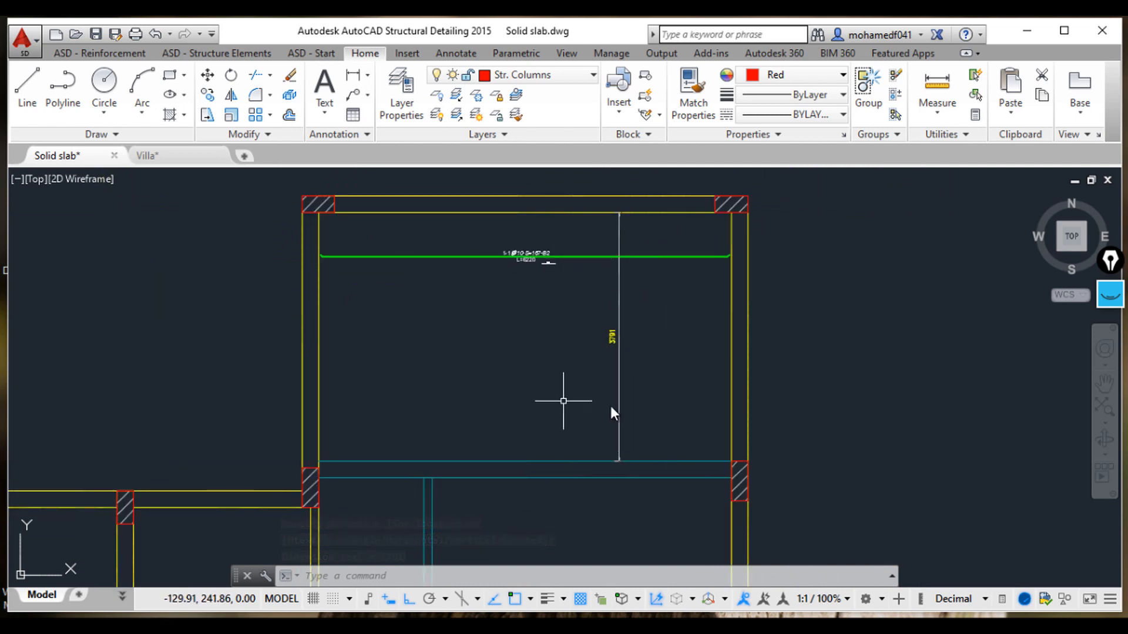
scroll(617, 462, "up", 5)
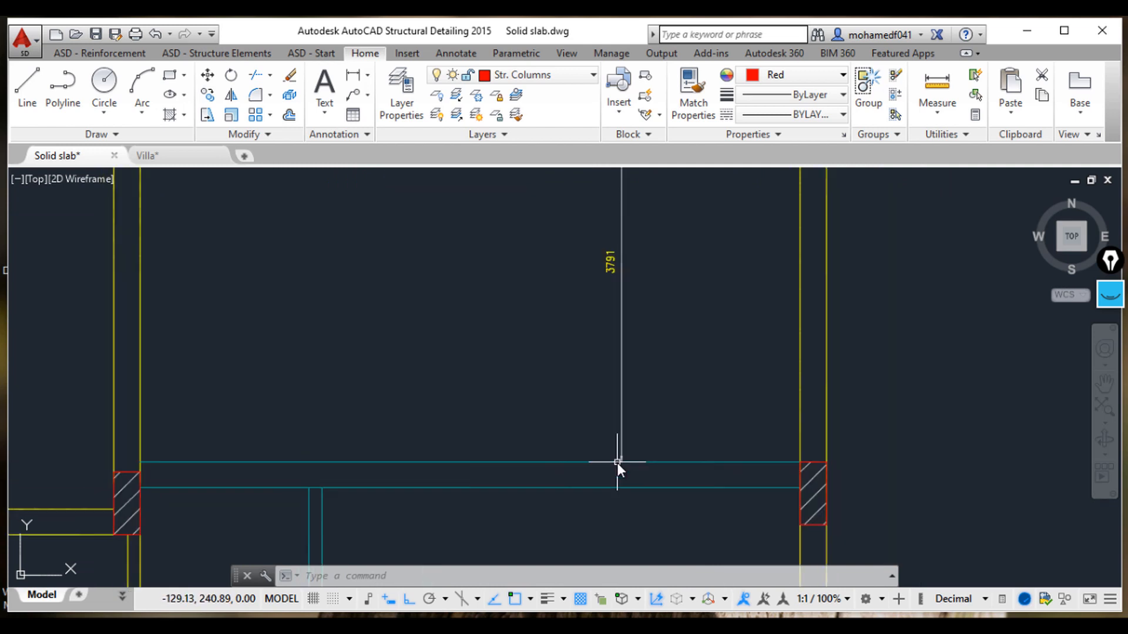
scroll(628, 432, "down", 5)
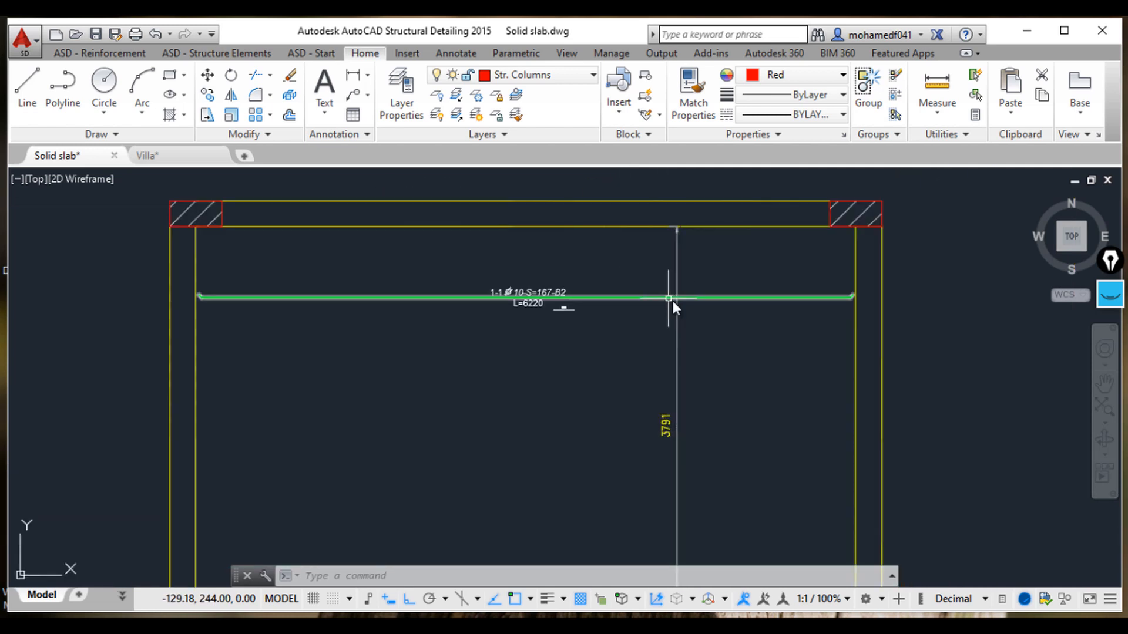
scroll(674, 303, "up", 2)
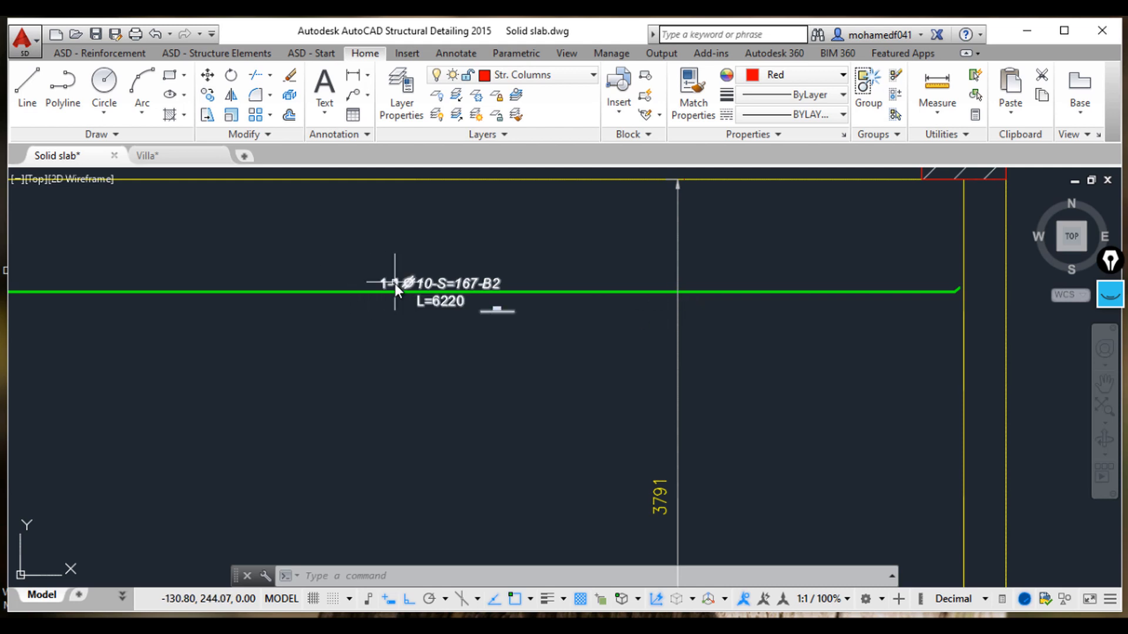
scroll(705, 405, "down", 3)
middle_click_drag(720, 435, 669, 286)
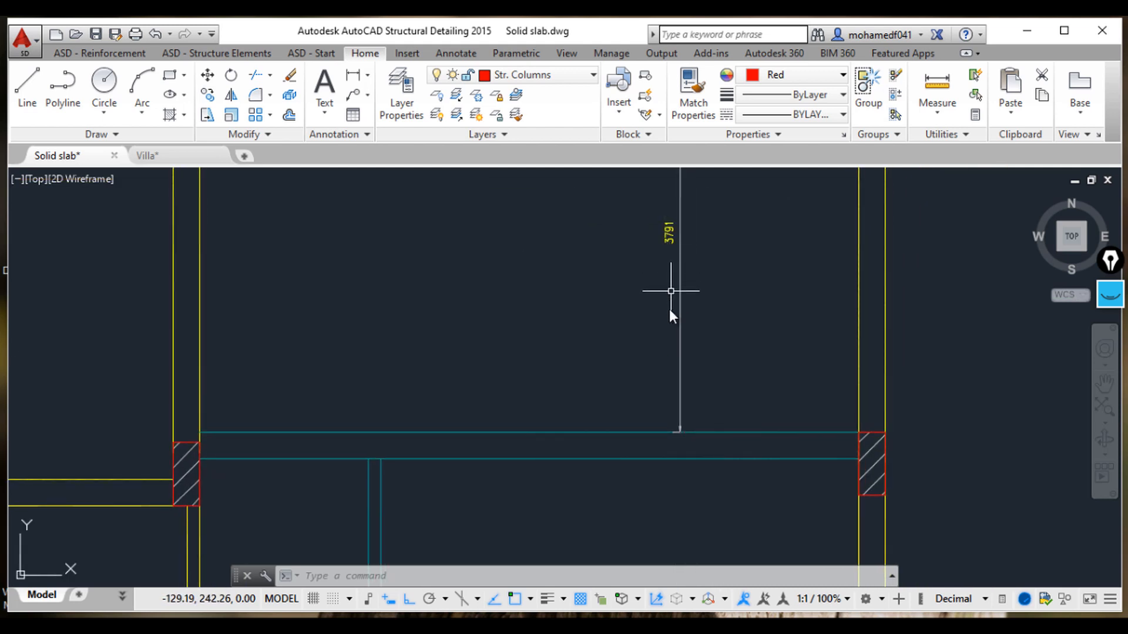
scroll(646, 312, "down", 3)
scroll(486, 239, "up", 6)
scroll(537, 294, "up", 2)
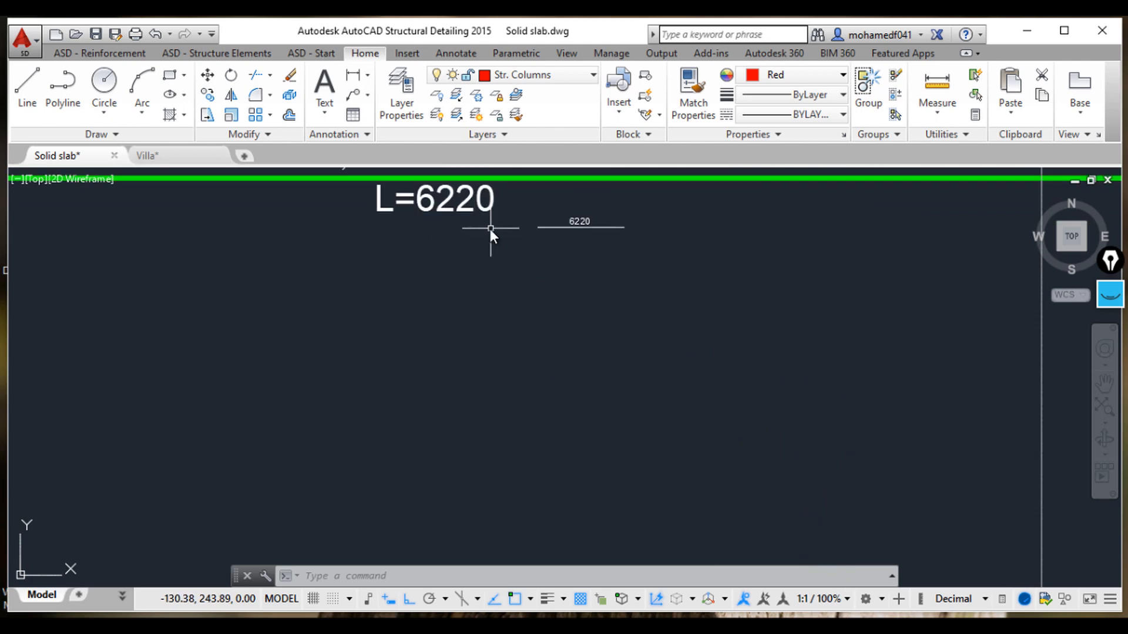
middle_click_drag(490, 229, 503, 302)
scroll(564, 357, "down", 6)
middle_click_drag(735, 359, 693, 325)
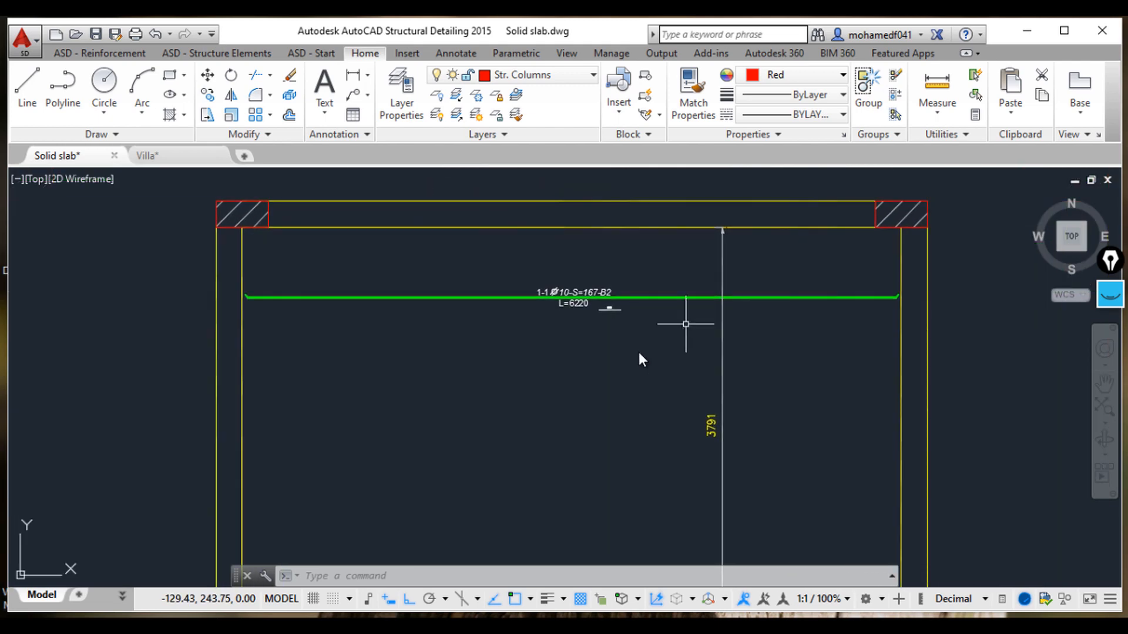
scroll(688, 503, "up", 2)
Step: Calculate the bar count in the calculator as 6 × 3.791 + 1, then minimize the calculator
left_click(594, 604)
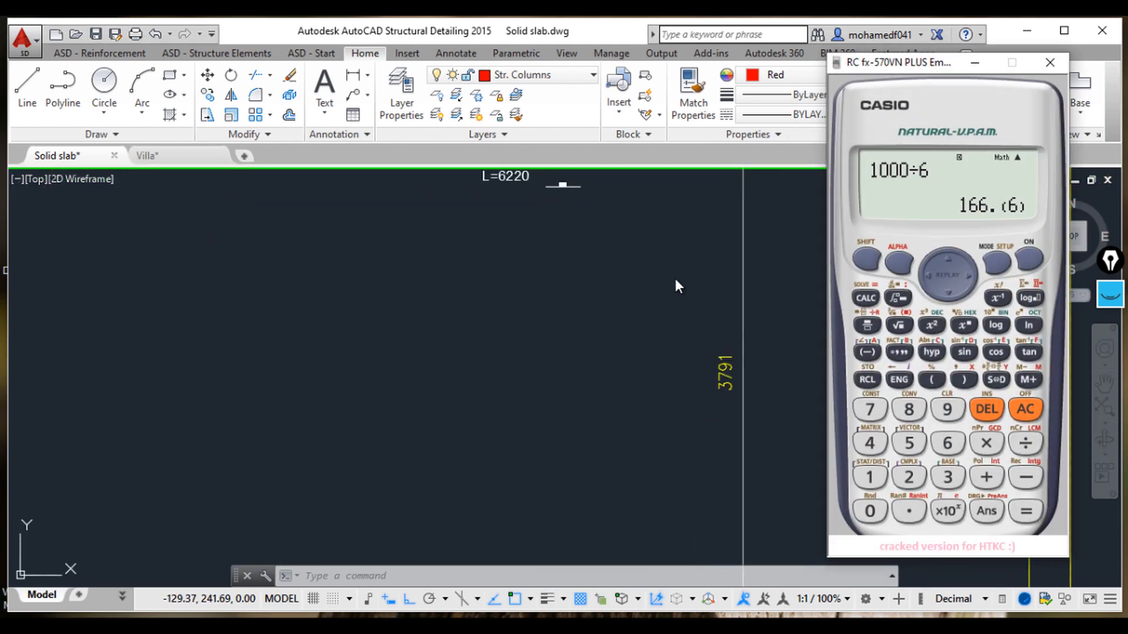
left_click(609, 348)
middle_click_drag(564, 335, 553, 403)
scroll(558, 358, "up", 2)
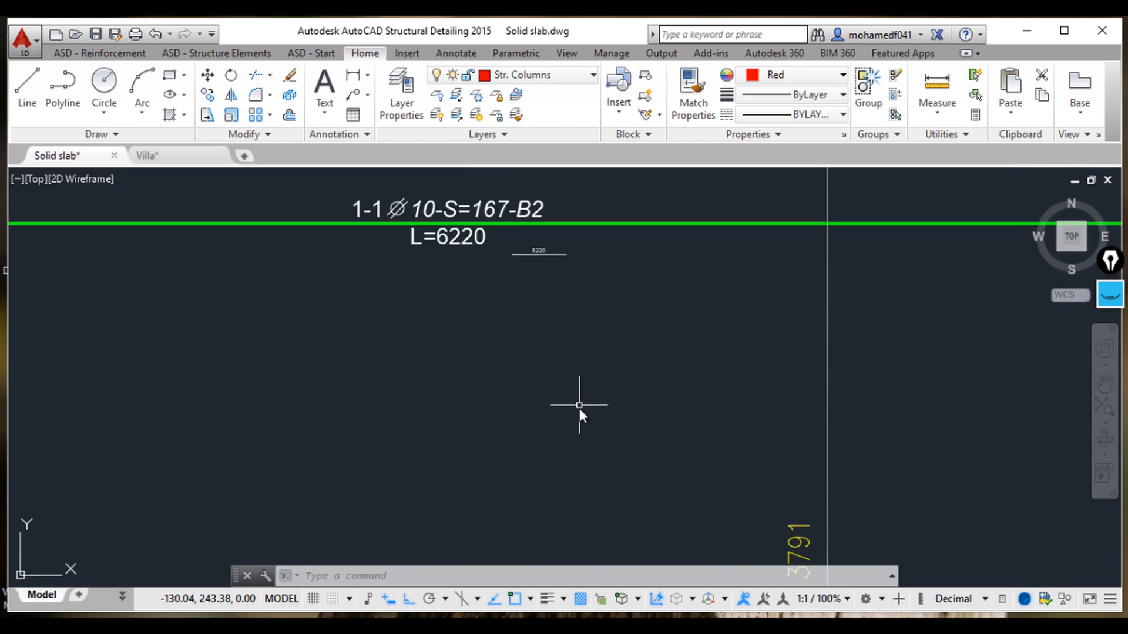
mouse_move(650, 625)
middle_click_drag(689, 460, 661, 402)
left_click(653, 601)
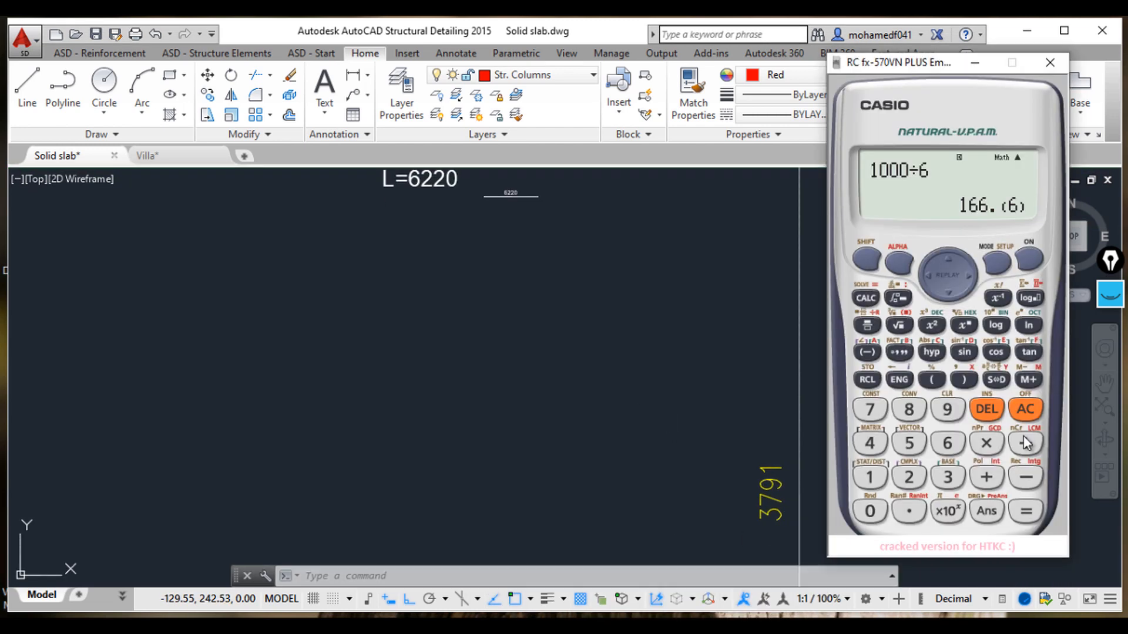
left_click(1023, 415)
left_click(947, 447)
left_click(986, 445)
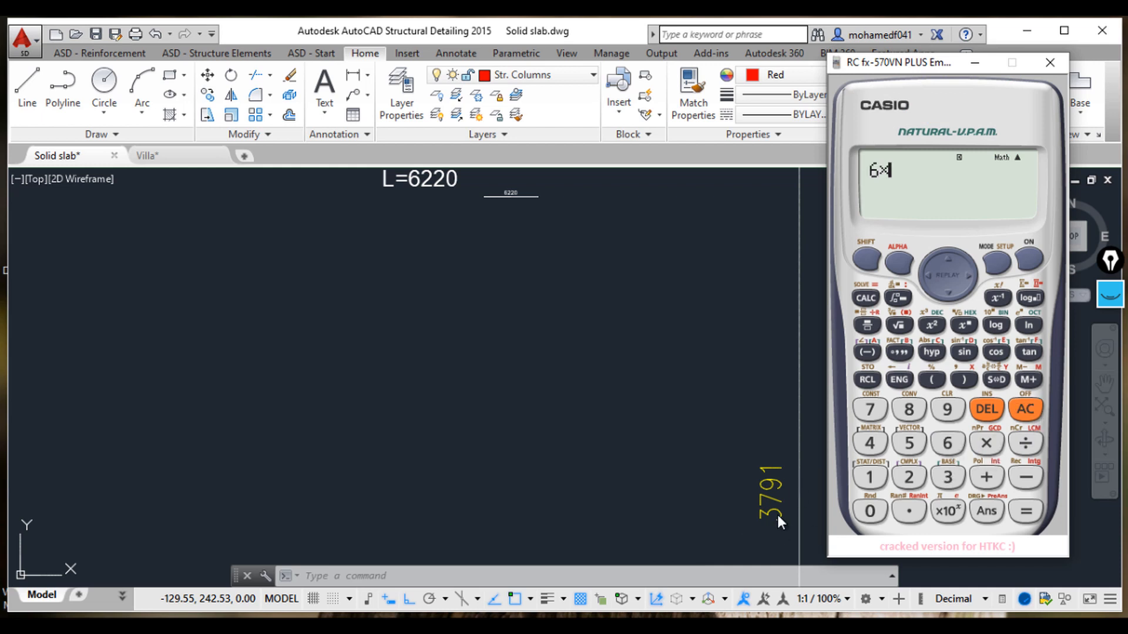
left_click(947, 475)
left_click(904, 505)
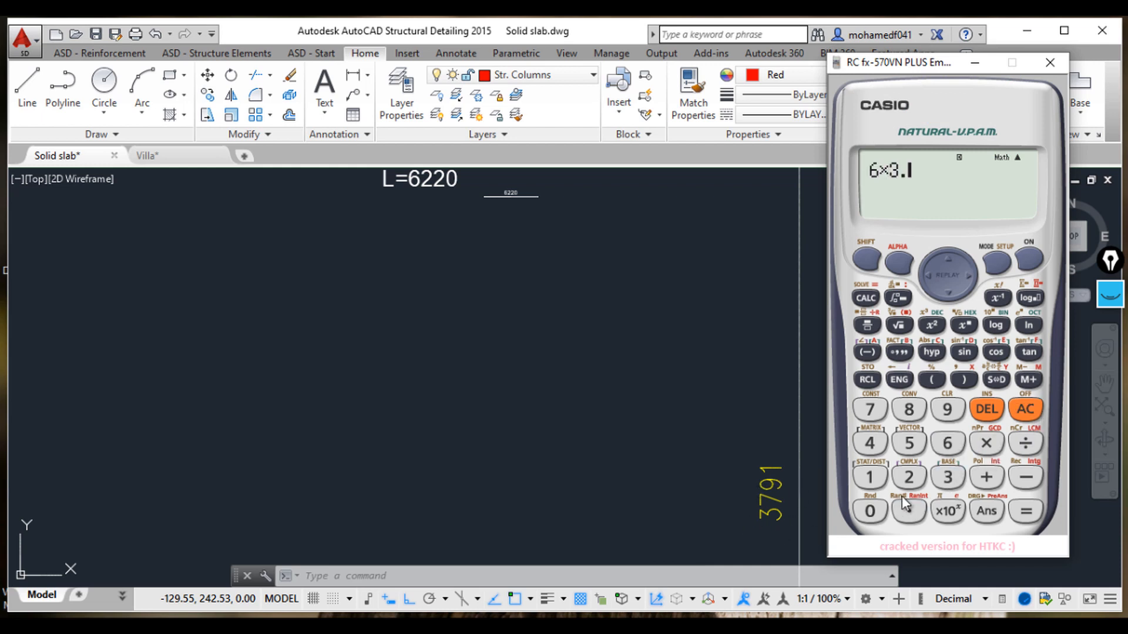
left_click(863, 412)
left_click(947, 409)
left_click(870, 477)
left_click(1027, 511)
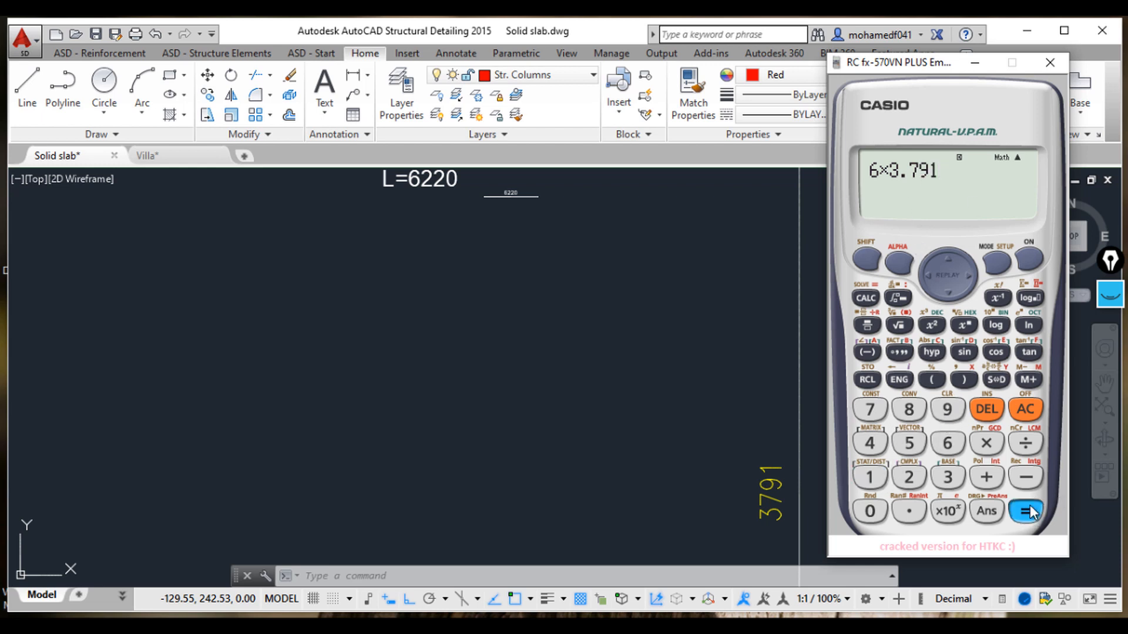
left_click(993, 380)
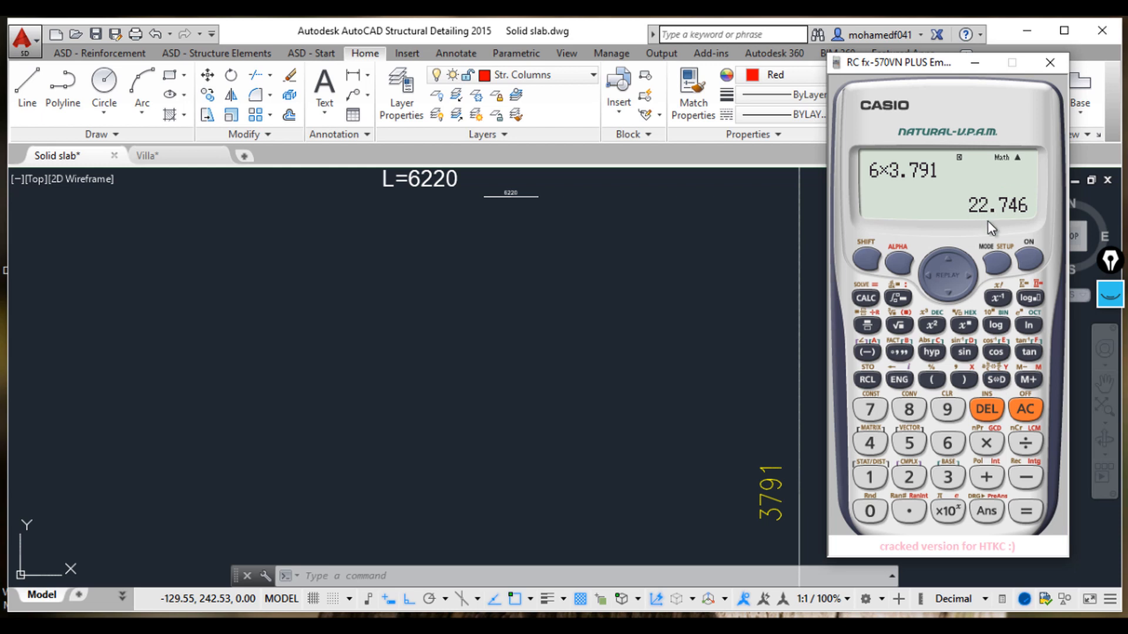
left_click(988, 477)
left_click(871, 481)
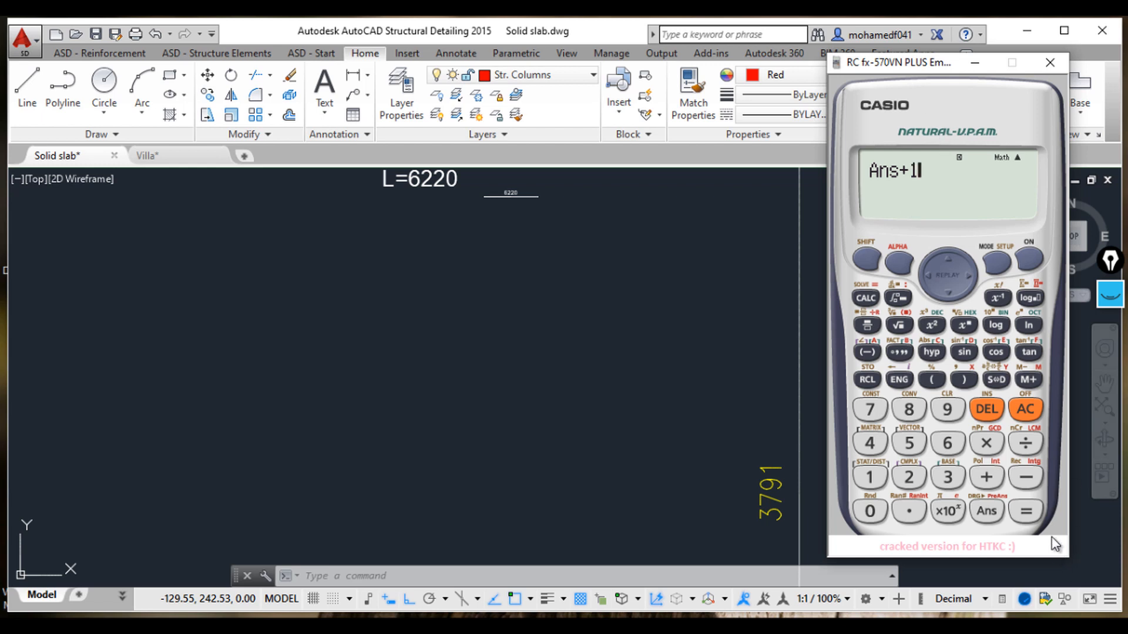
left_click(1027, 511)
left_click(996, 379)
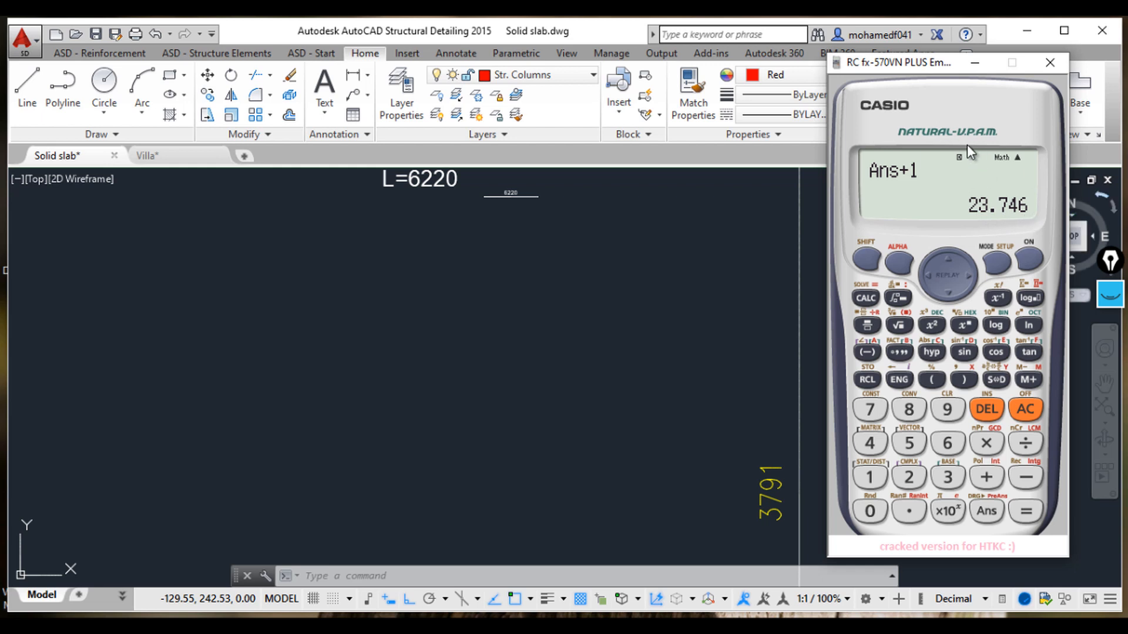
left_click(974, 65)
Step: Modify the bar description to set the number of bars to 24 and close the dialog
scroll(655, 293, "up", 5)
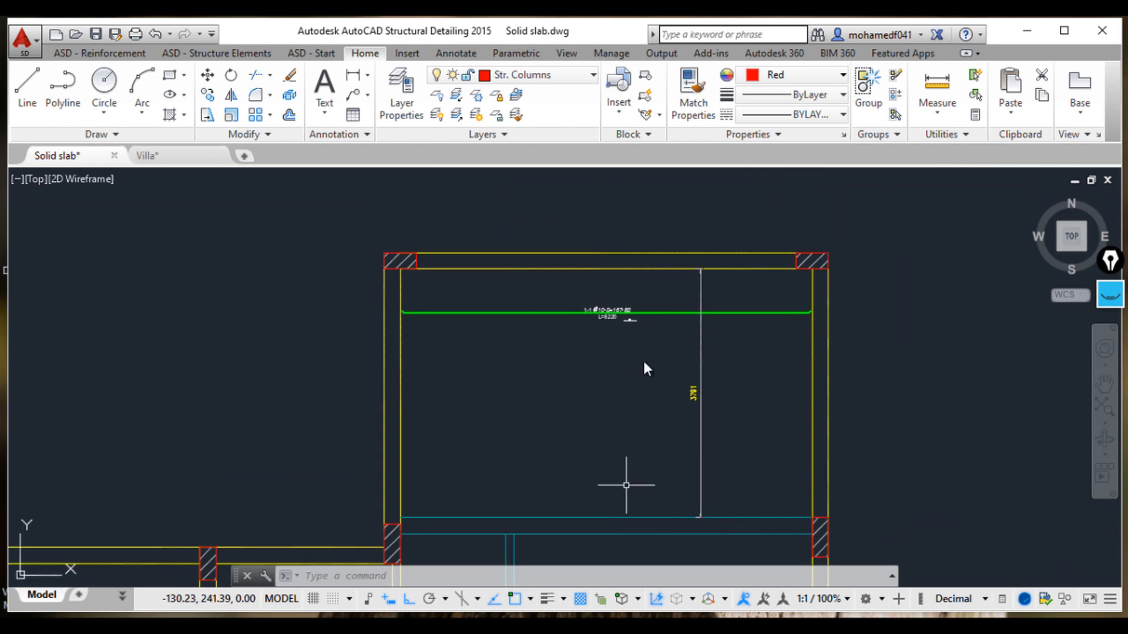
scroll(639, 335, "up", 5)
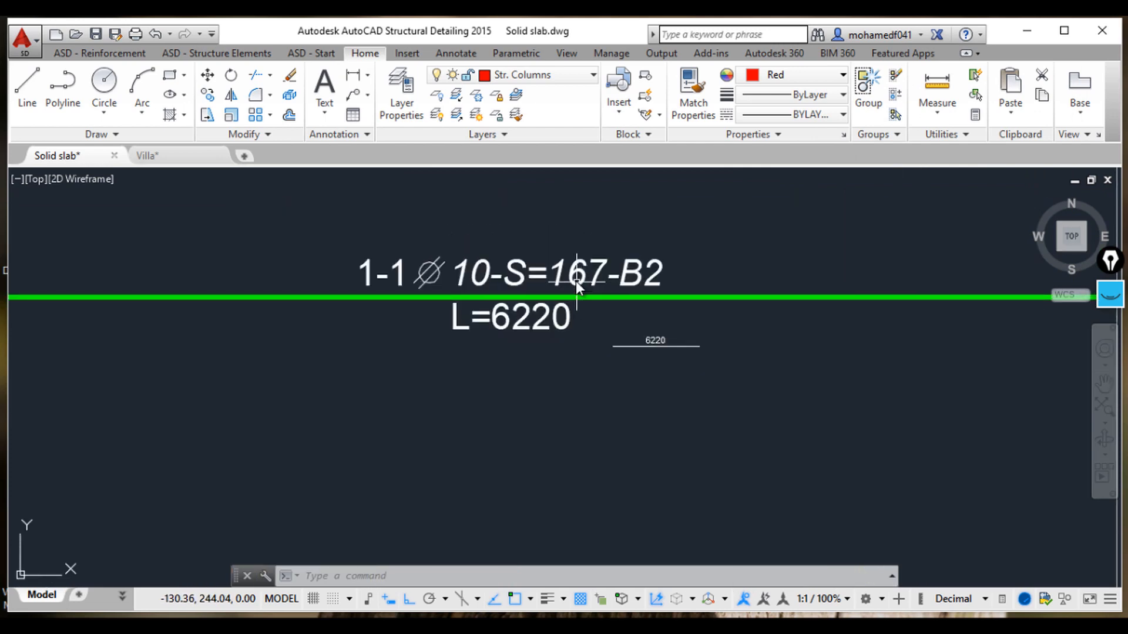
left_click(576, 281)
right_click(576, 281)
mouse_move(727, 375)
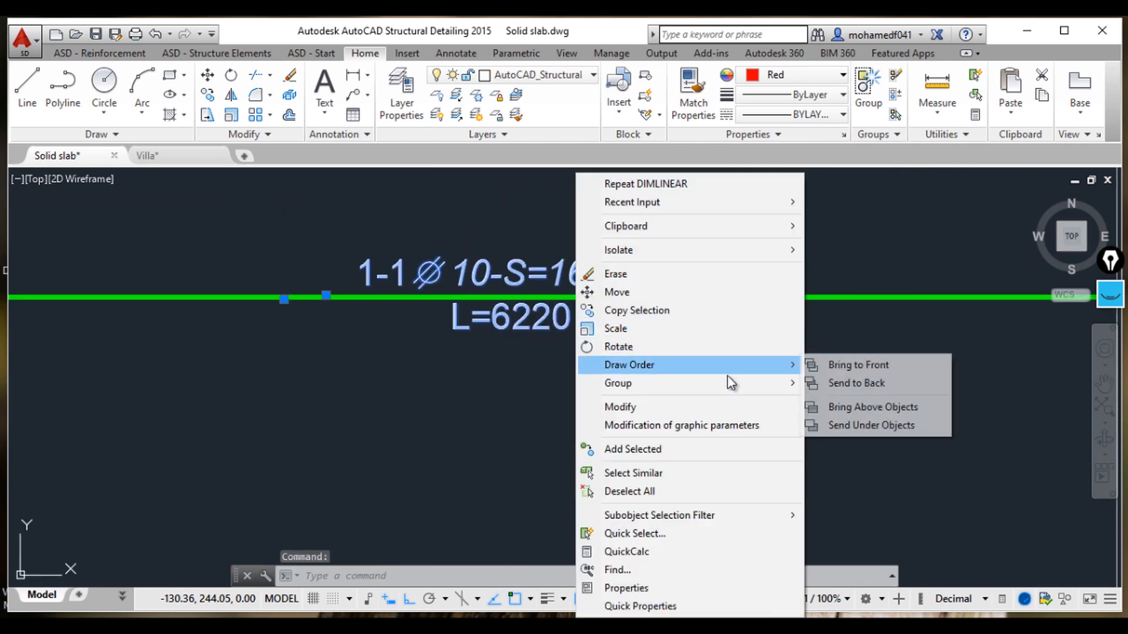
left_click(734, 407)
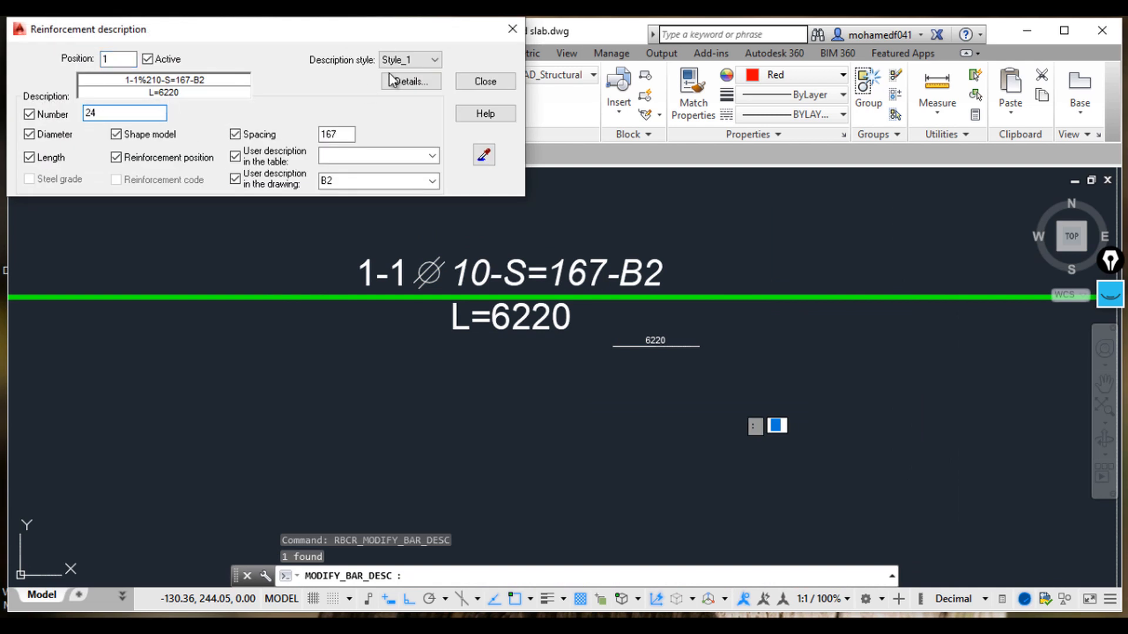
left_click(486, 81)
Step: Zoom and pan to examine the updated bar description on the slab bar
scroll(567, 333, "down", 1)
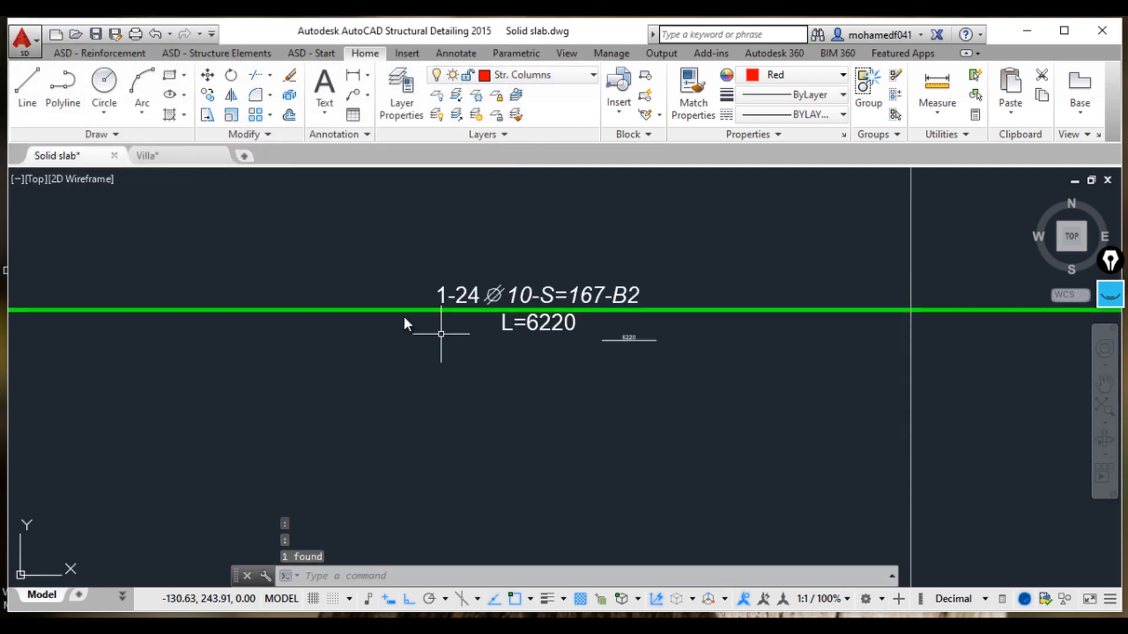
scroll(428, 315, "up", 4)
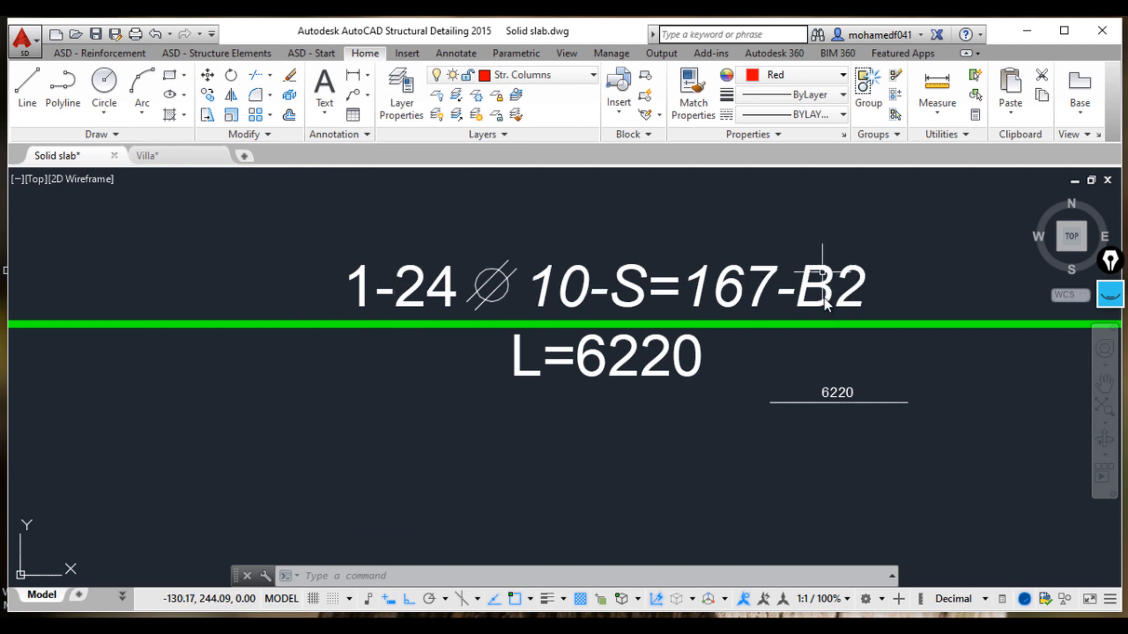
scroll(824, 298, "down", 6)
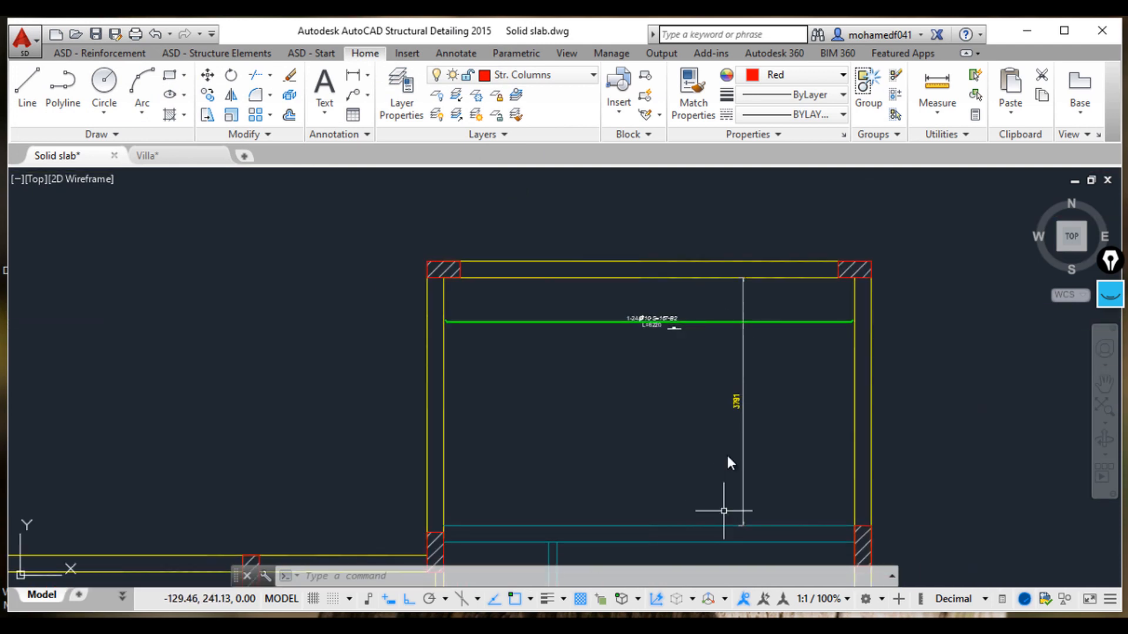
middle_click_drag(719, 319, 678, 335)
scroll(710, 353, "up", 7)
middle_click_drag(583, 300, 779, 347)
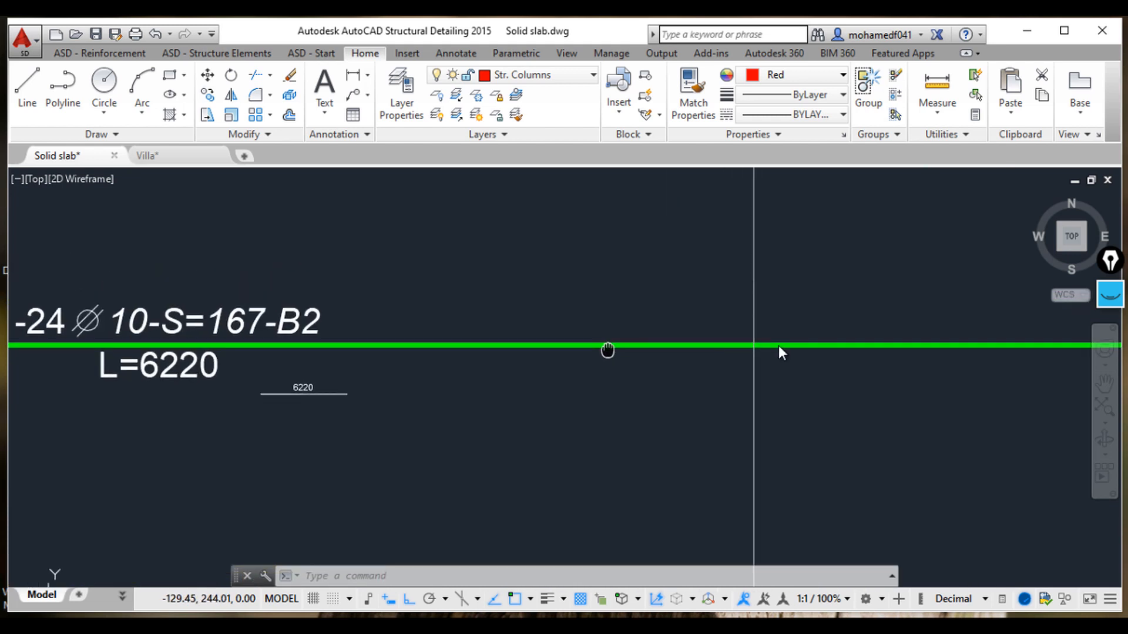
scroll(790, 349, "up", 2)
scroll(742, 358, "down", 2)
middle_click_drag(743, 386, 727, 419)
scroll(693, 323, "down", 2)
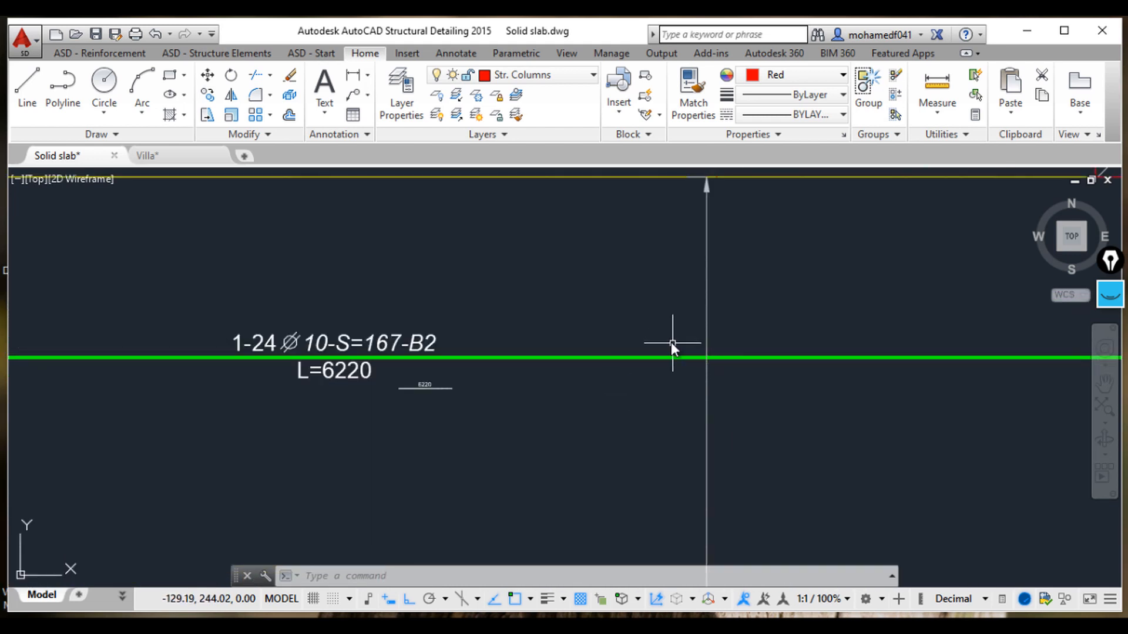
Step: Draw a small circle centred where the dimension line crosses the bar
type("c")
key("Return")
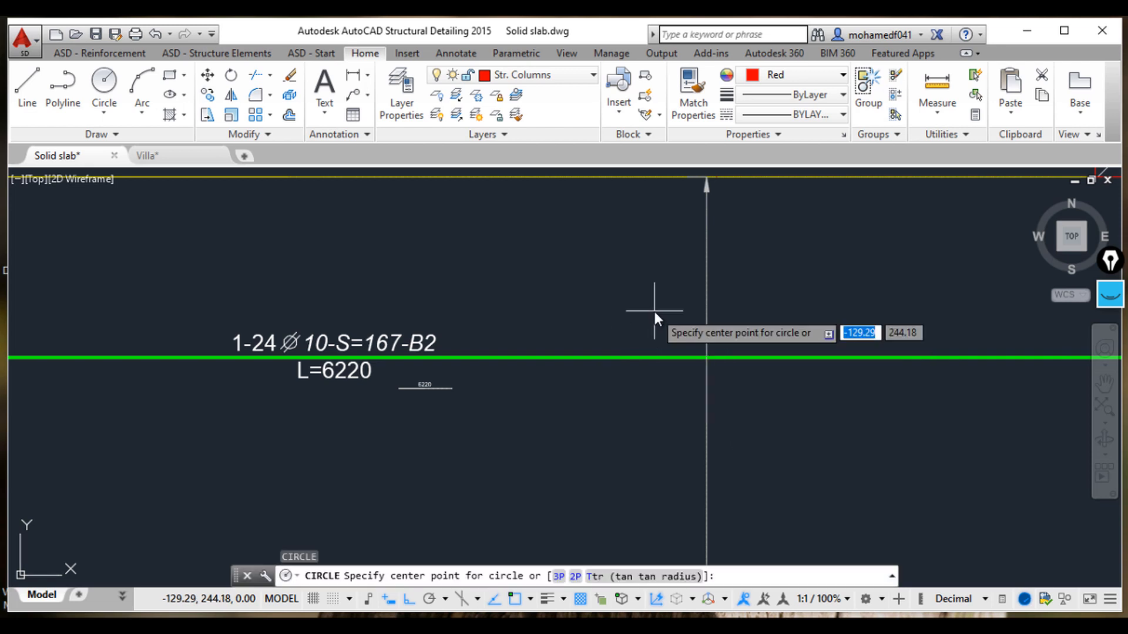
left_click(706, 360)
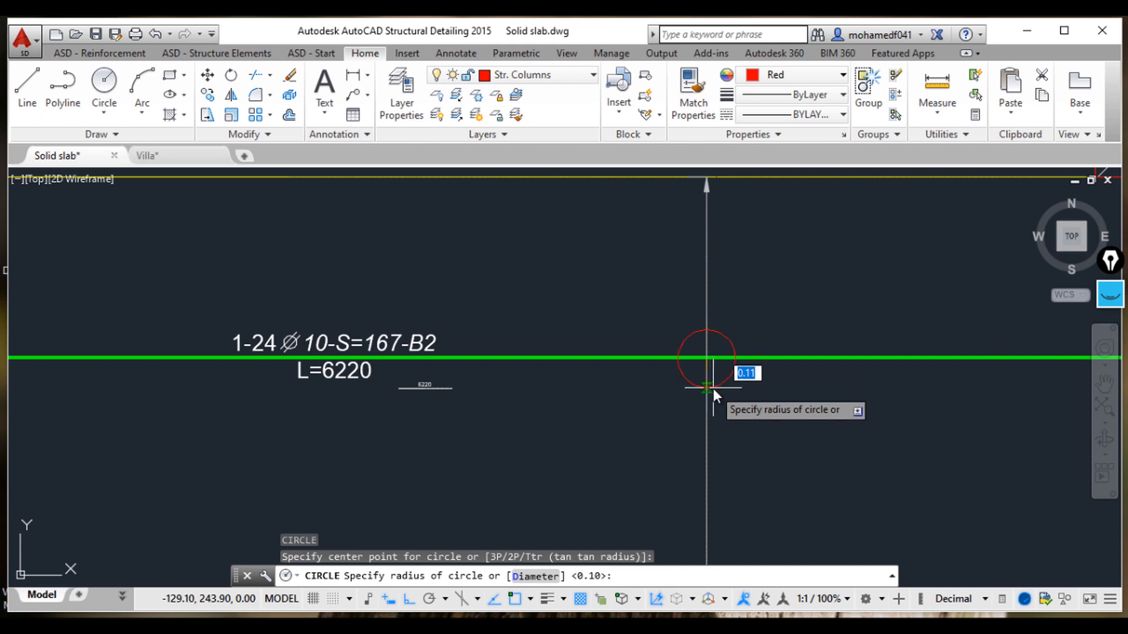
left_click(707, 383)
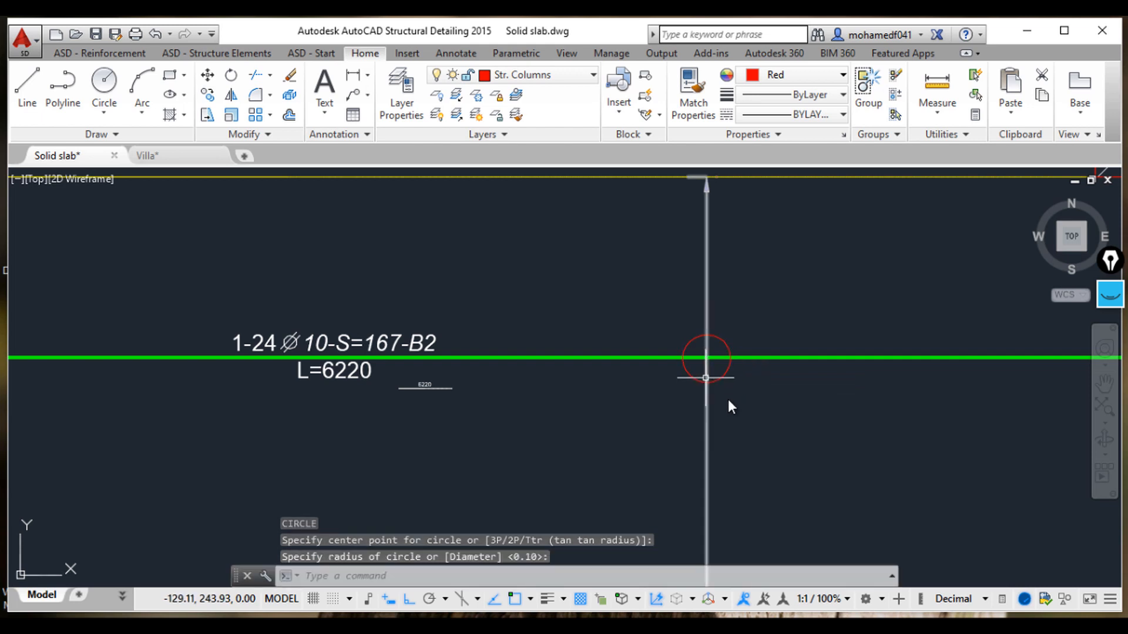
Step: Draw a solid donut with zero inside diameter centred where the dimension line crosses the bar, sizing its outer diameter by two points
type("do")
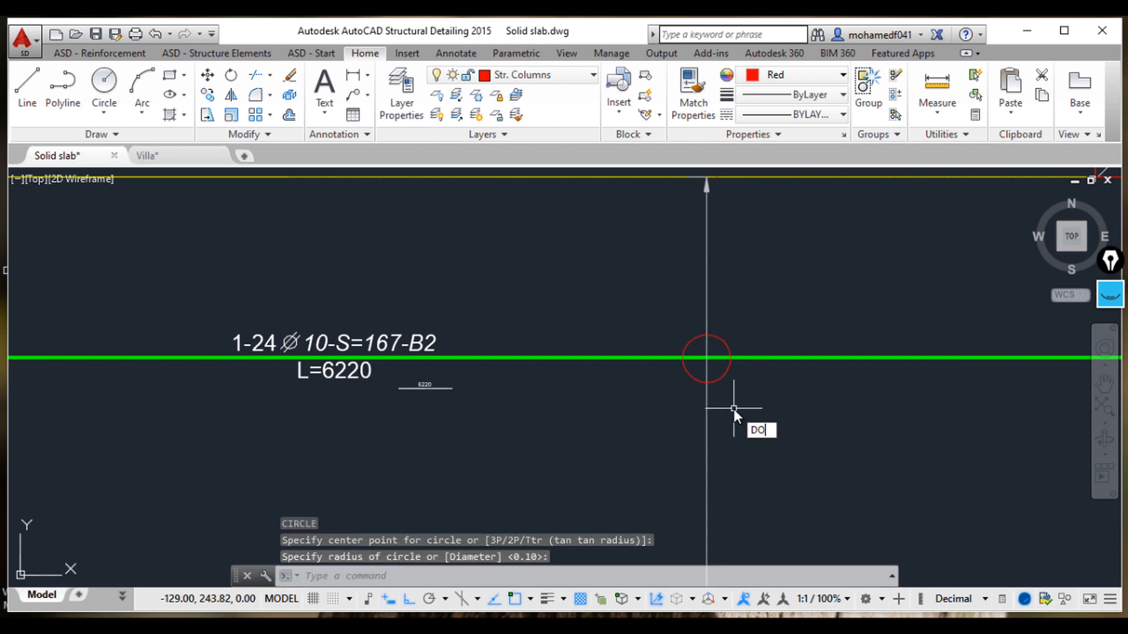
key("Return")
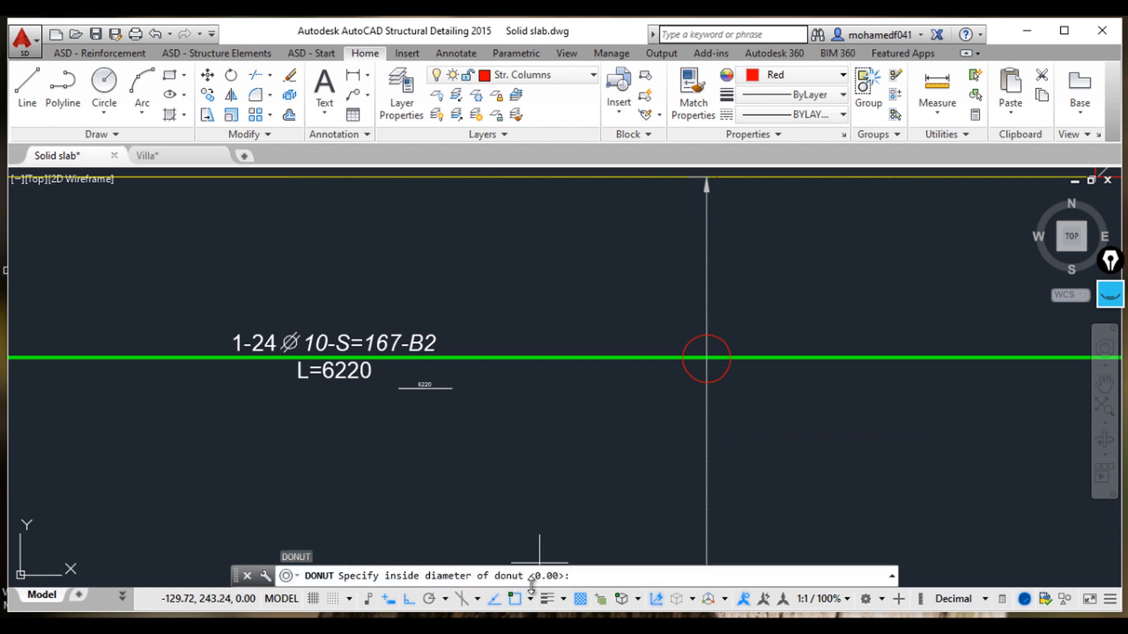
key("Return")
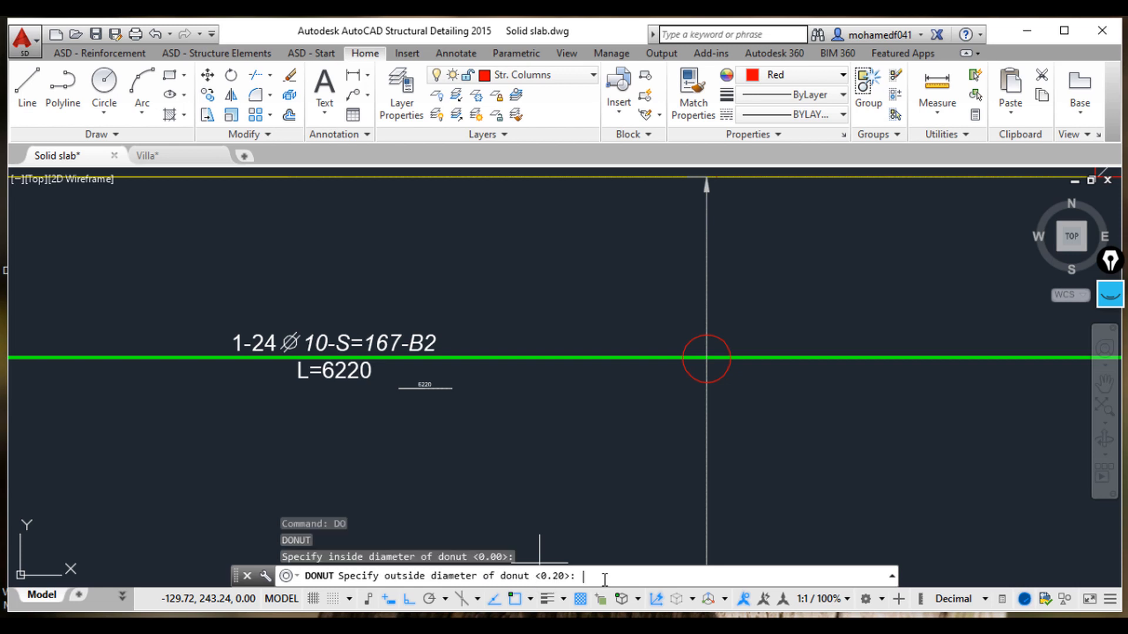
left_click(707, 336)
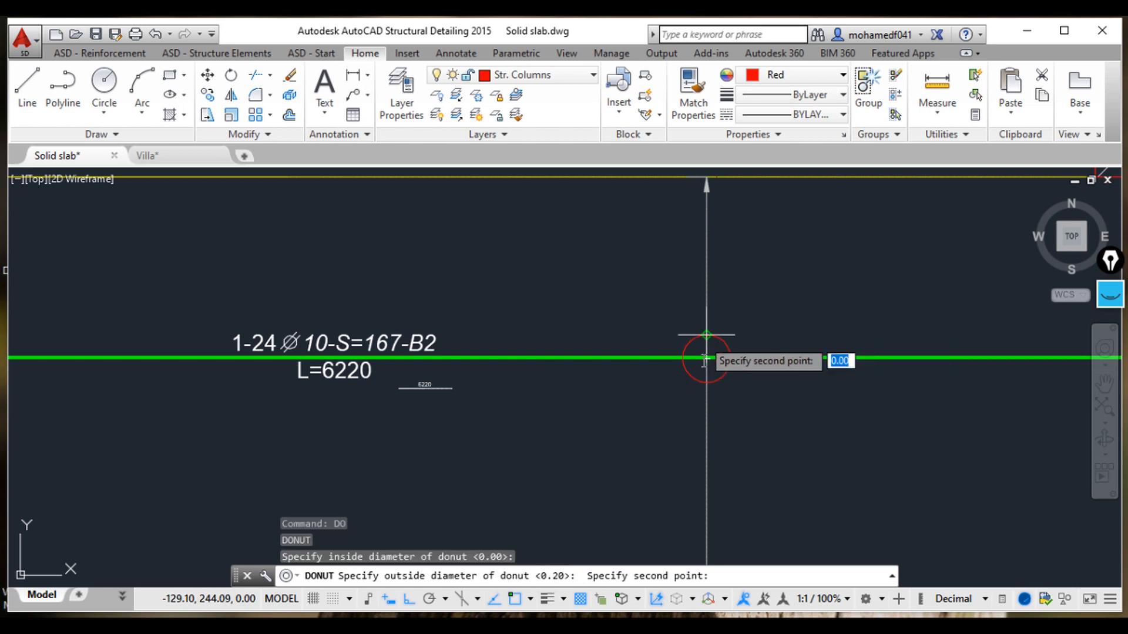
left_click(707, 384)
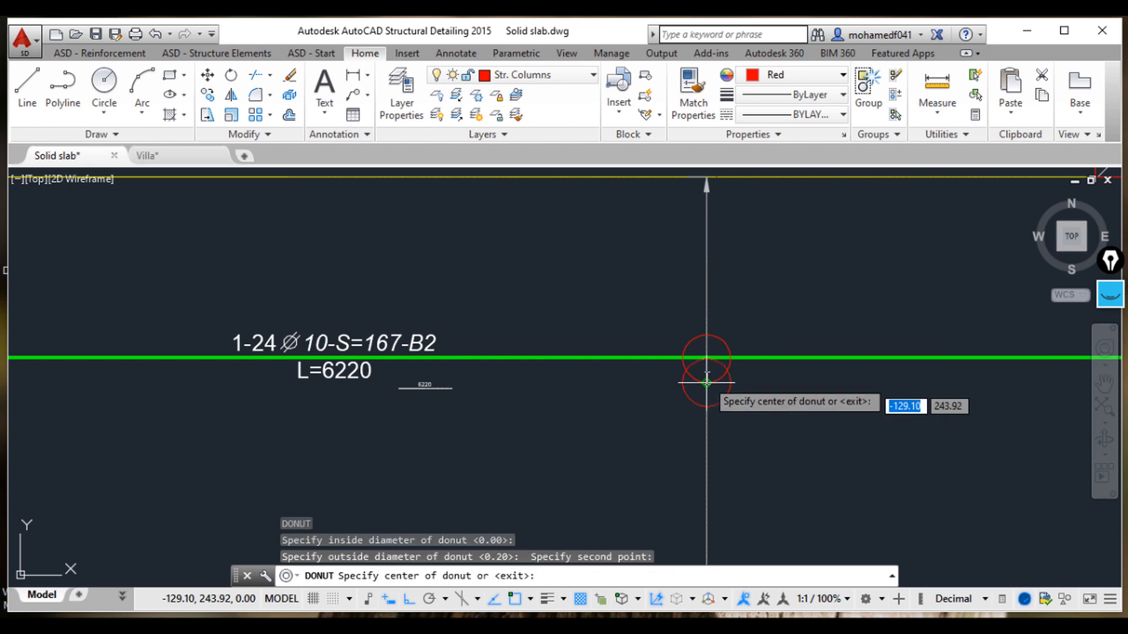
left_click(707, 357)
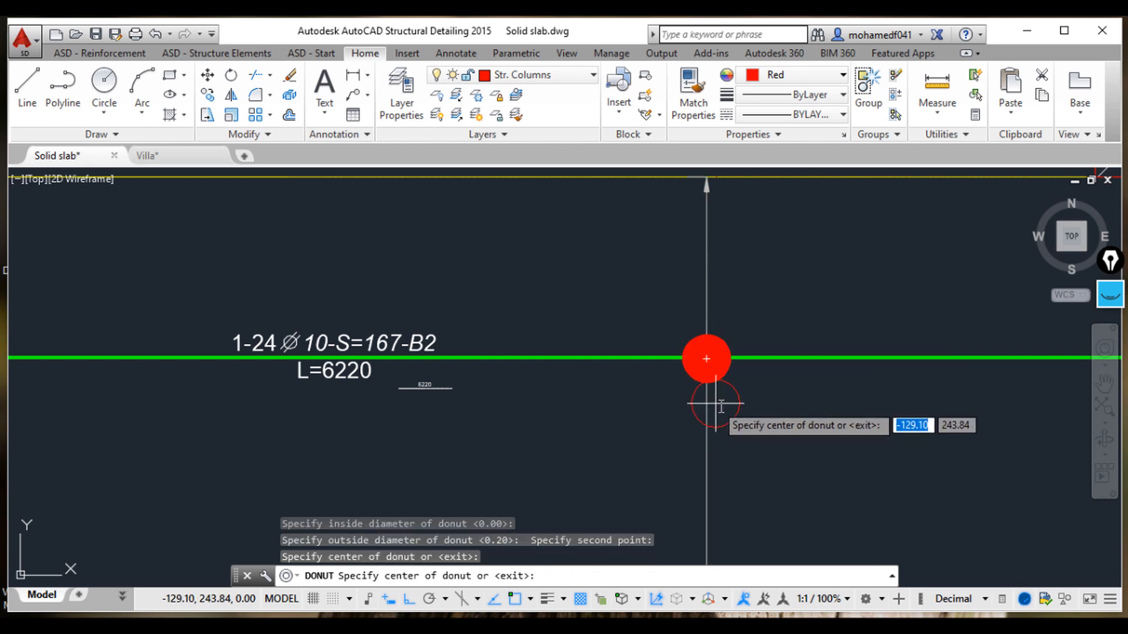
key("Escape")
key("Escape")
Step: Zoom and pan around the slab panel to examine the bar, donut and distribution dimension
scroll(732, 405, "down", 5)
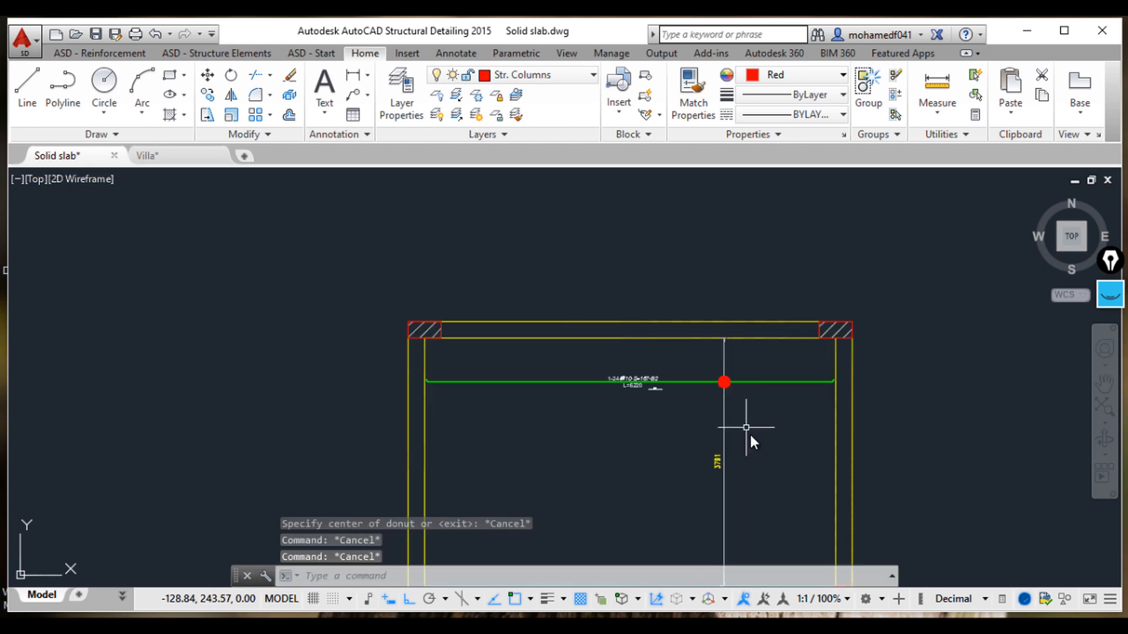
scroll(697, 405, "up", 4)
scroll(634, 370, "down", 3)
scroll(480, 367, "up", 1)
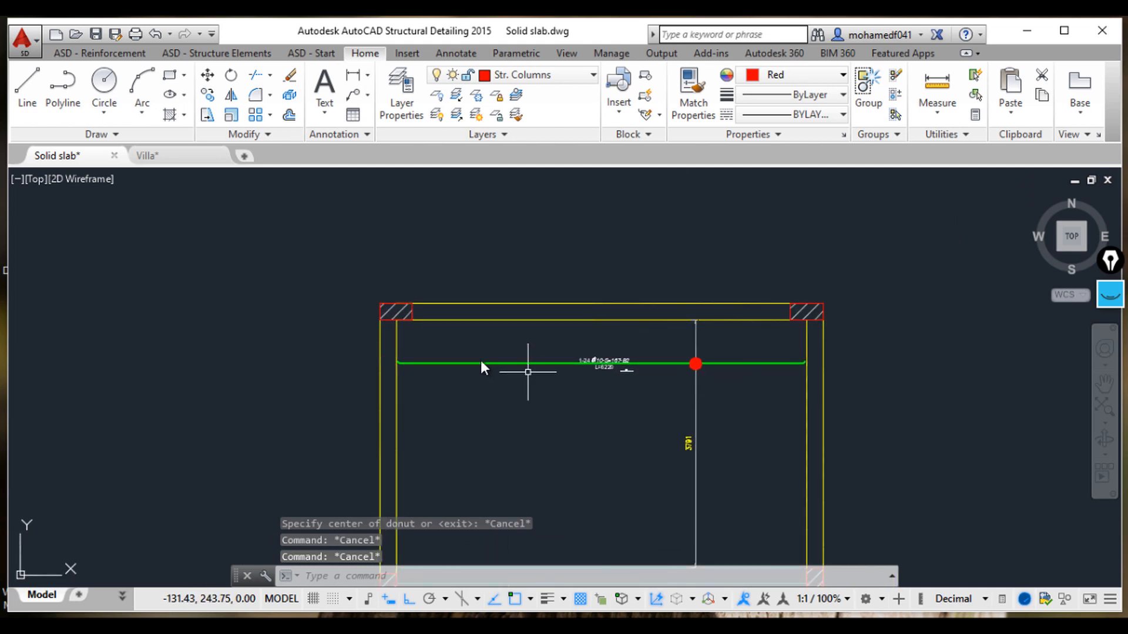
middle_click_drag(706, 407, 705, 329)
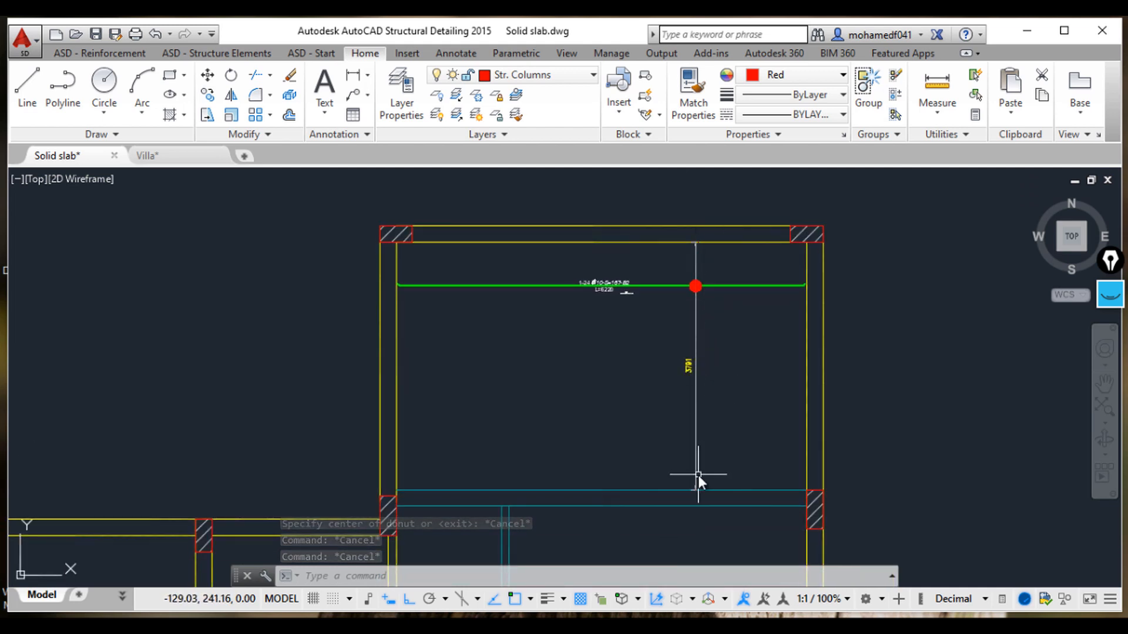
scroll(620, 310, "up", 2)
scroll(715, 279, "up", 2)
middle_click_drag(681, 282, 730, 344)
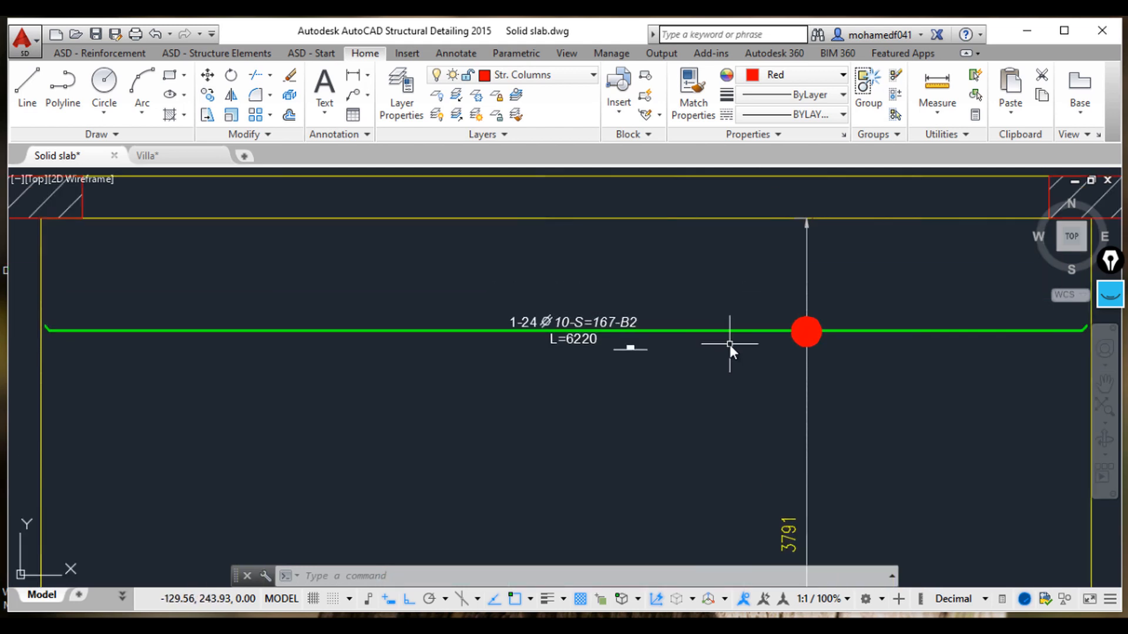
mouse_move(697, 405)
middle_mouse_down()
mouse_move(715, 403)
mouse_move(647, 385)
middle_mouse_up()
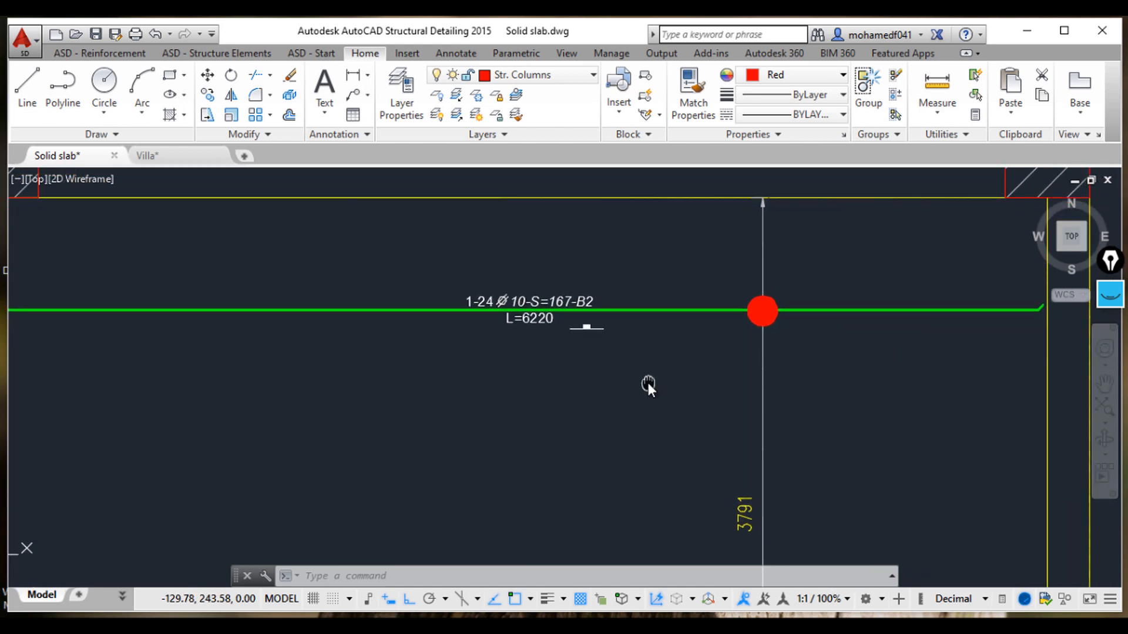
middle_click_drag(932, 365, 806, 354)
scroll(874, 313, "up", 2)
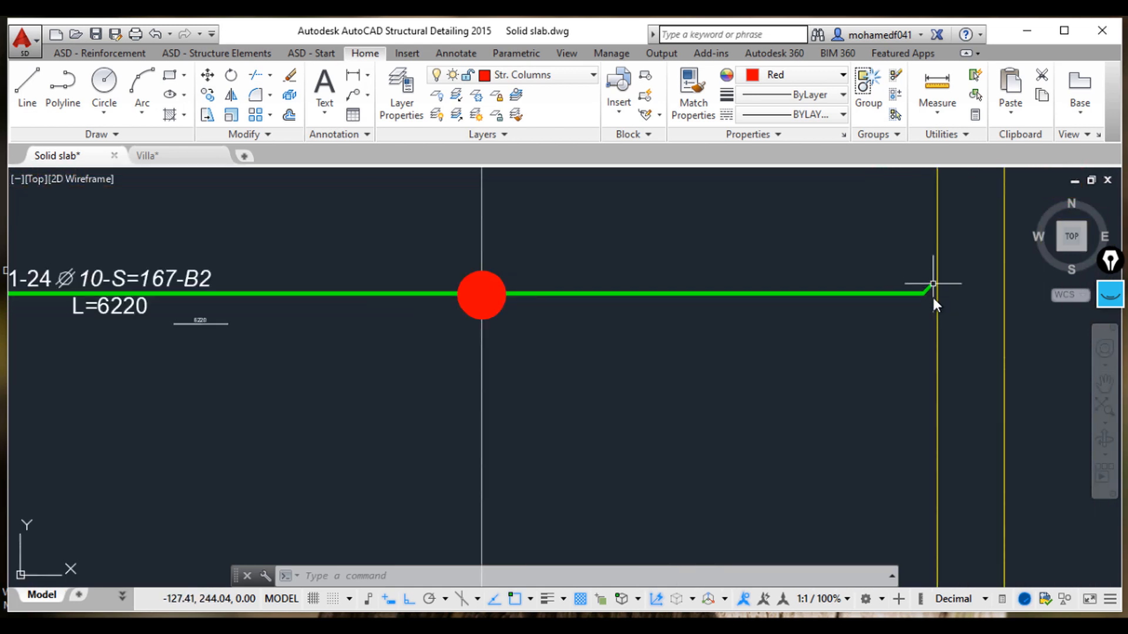
scroll(939, 291, "down", 2)
middle_click_drag(805, 345, 821, 347)
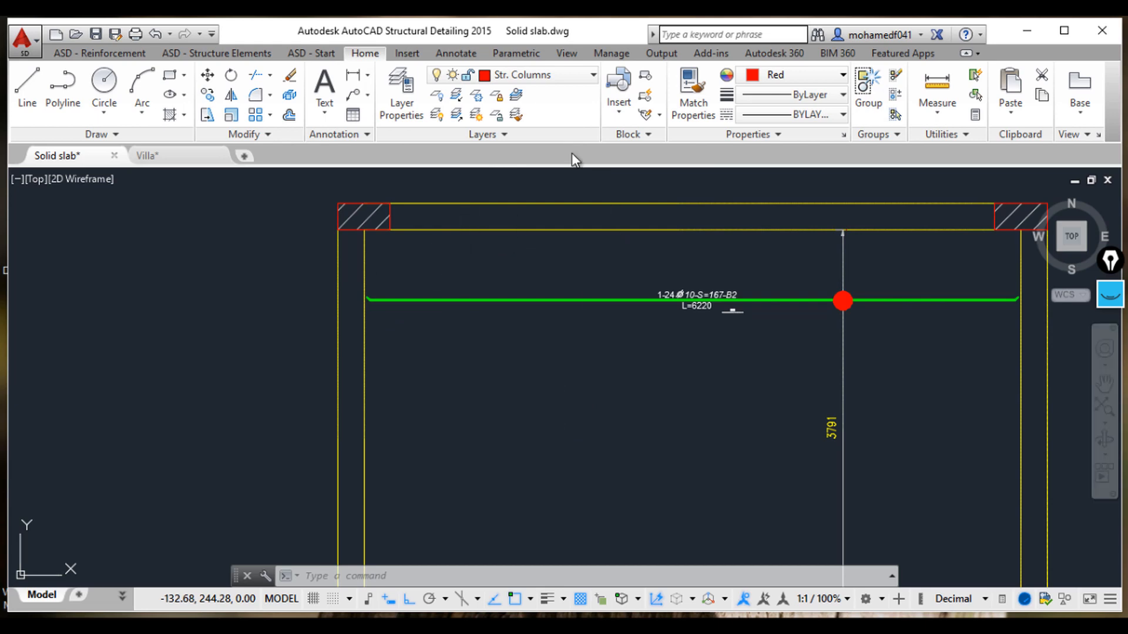
scroll(448, 276, "down", 6)
scroll(346, 284, "up", 8)
scroll(304, 240, "up", 2)
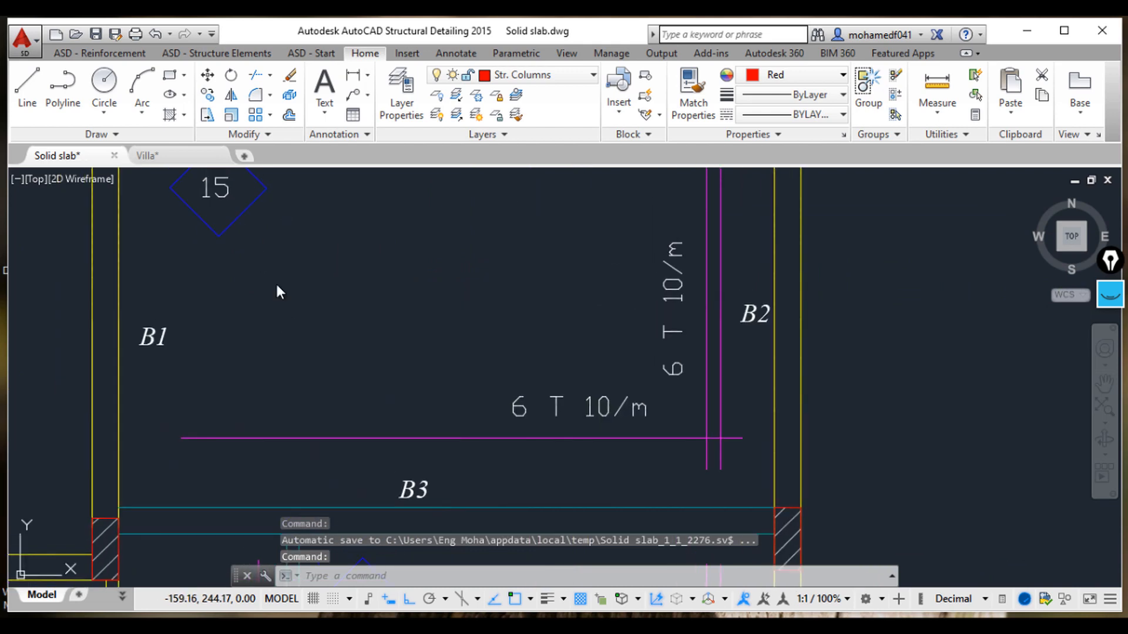
scroll(277, 289, "down", 7)
middle_click_drag(669, 349, 593, 336)
scroll(663, 334, "up", 6)
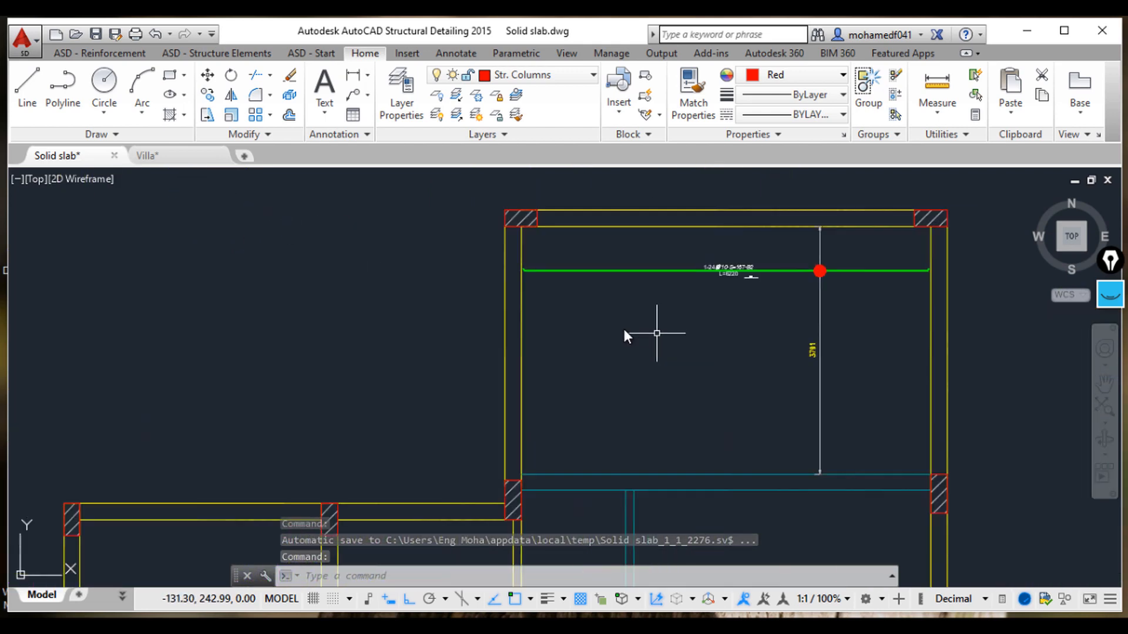
middle_click_drag(700, 316, 602, 344)
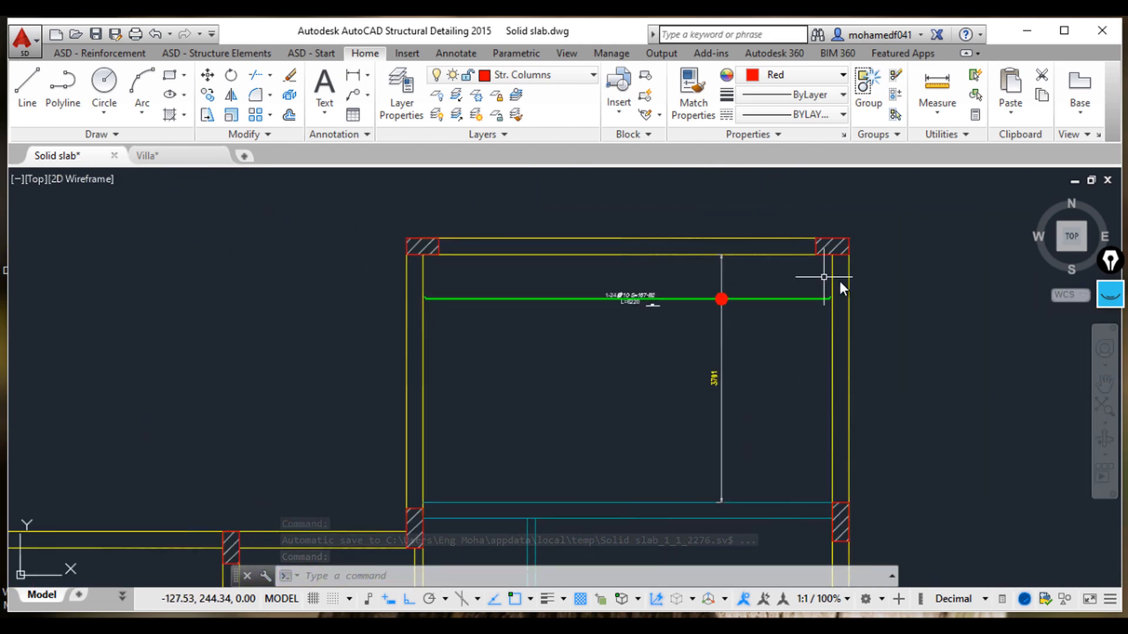
middle_click_drag(743, 351, 734, 413)
Step: Stretch both ends of the slab bar out to the outer beam edges
left_click(736, 358)
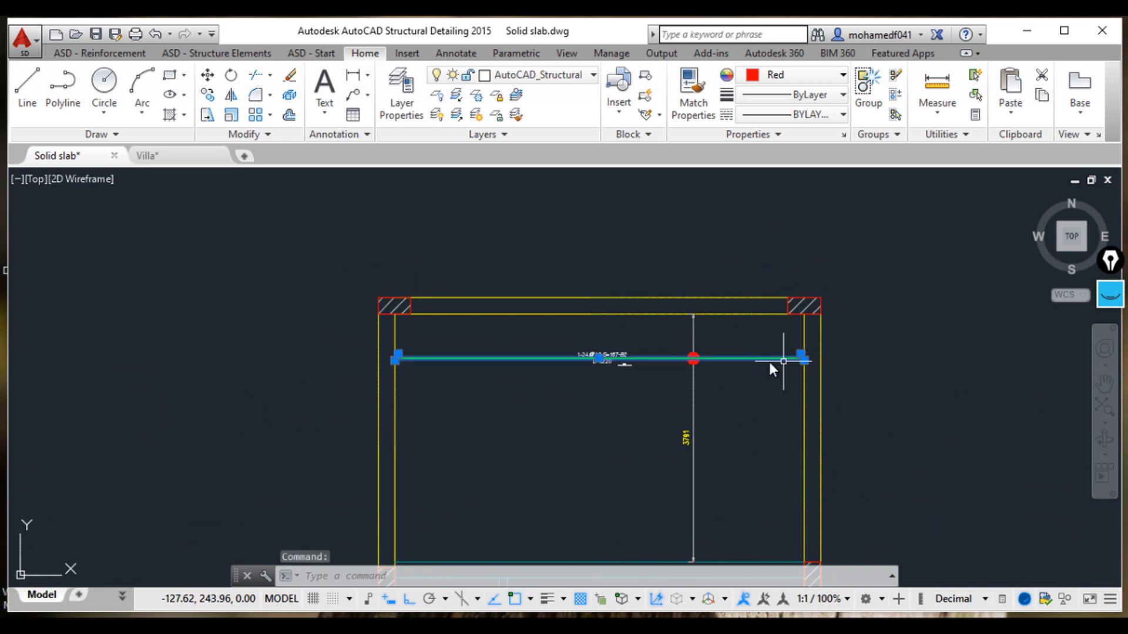
scroll(773, 367, "up", 6)
left_click(717, 301)
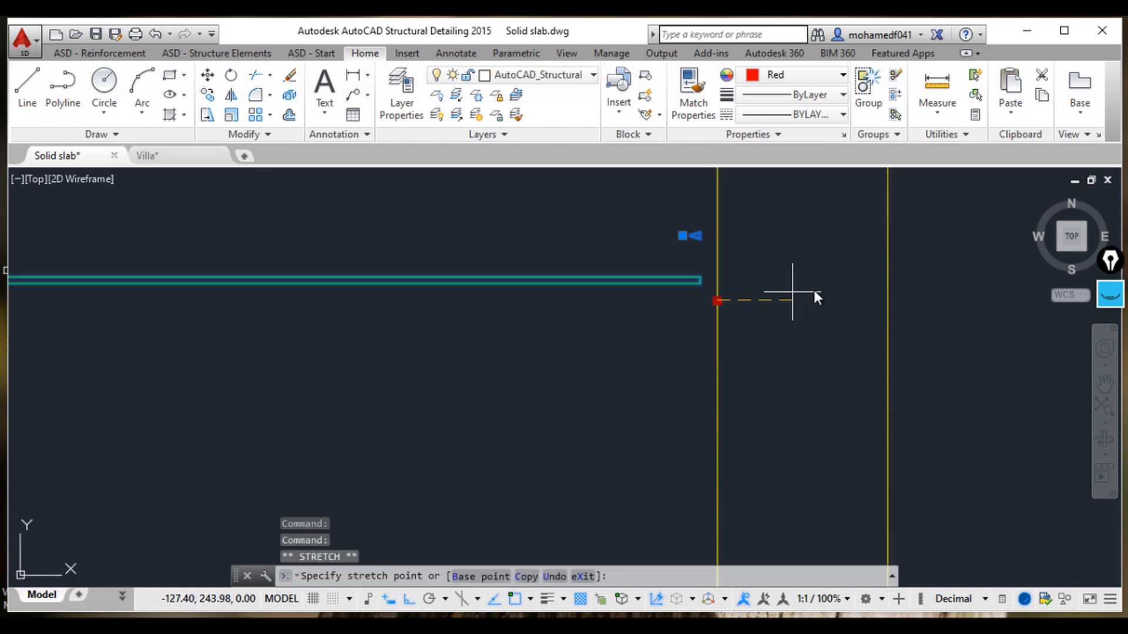
scroll(656, 321, "down", 6)
middle_click_drag(593, 320, 858, 319)
scroll(488, 319, "down", 2)
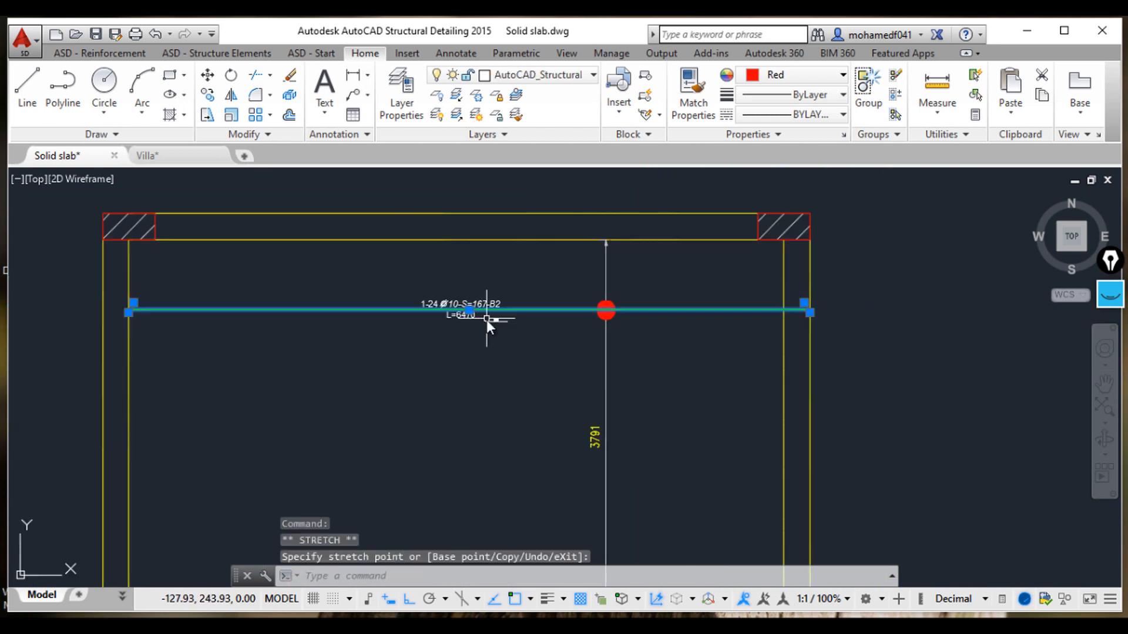
middle_click_drag(322, 326, 603, 331)
scroll(418, 332, "up", 2)
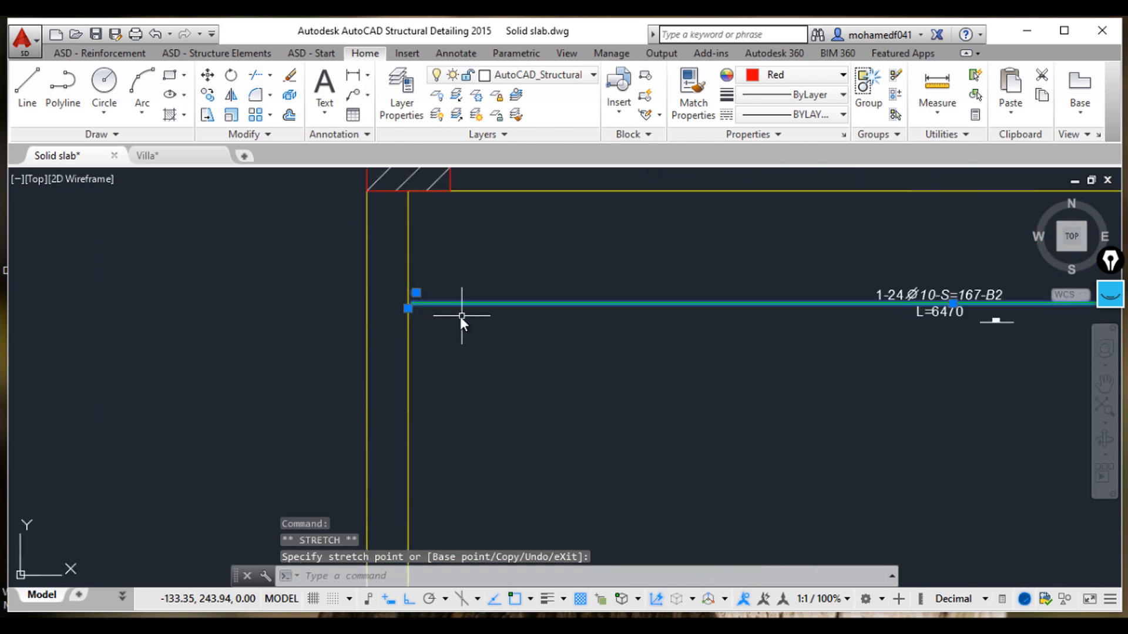
left_click(408, 308)
left_click(363, 308)
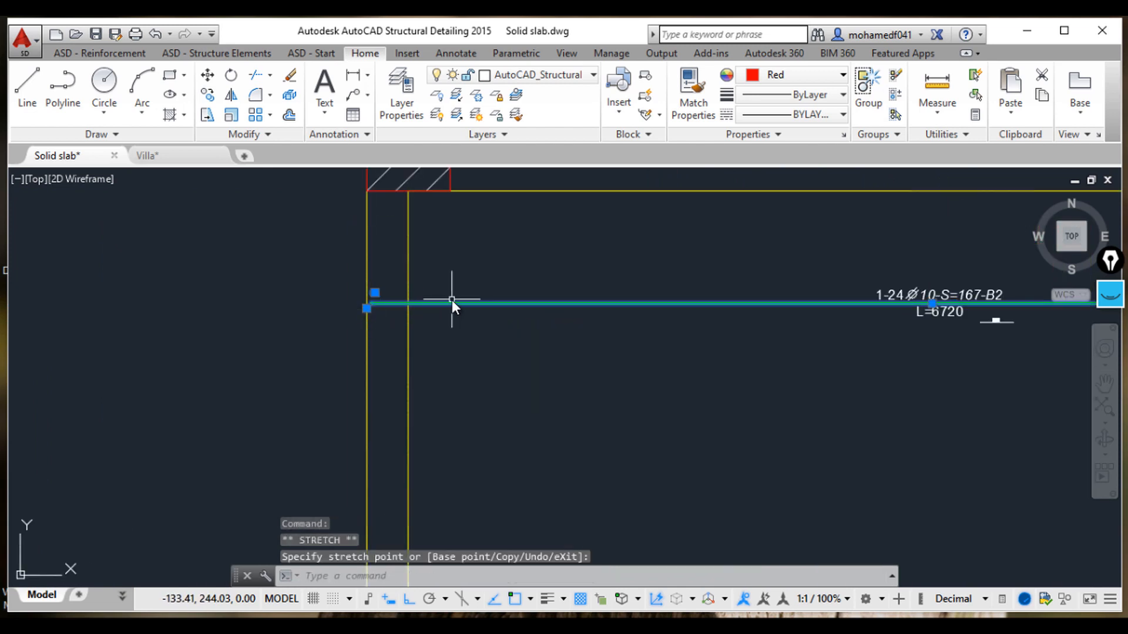
key("Escape")
key("Escape")
key("Escape")
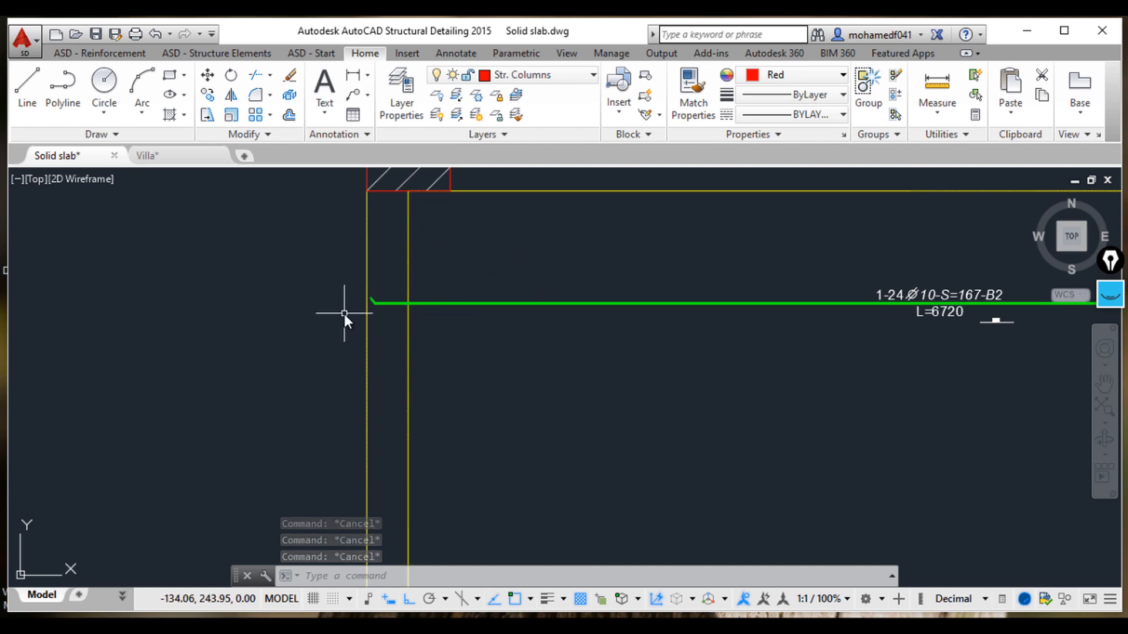
Step: Zoom and pan across the drawing to examine the beam schedule table
scroll(350, 319, "down", 2)
scroll(404, 272, "up", 5)
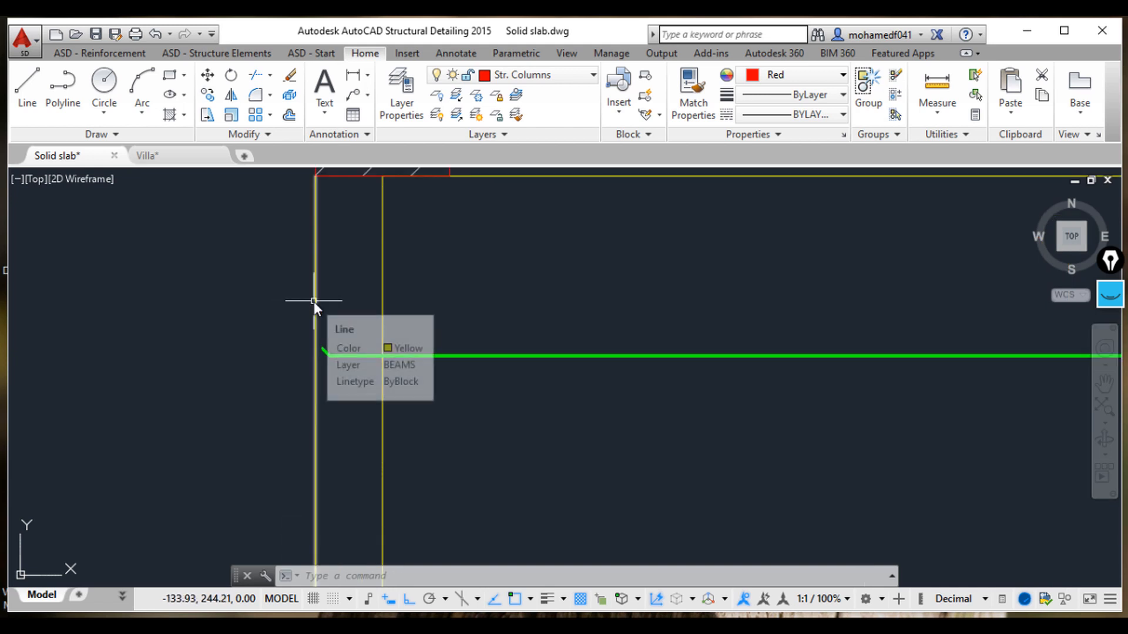
scroll(402, 287, "down", 6)
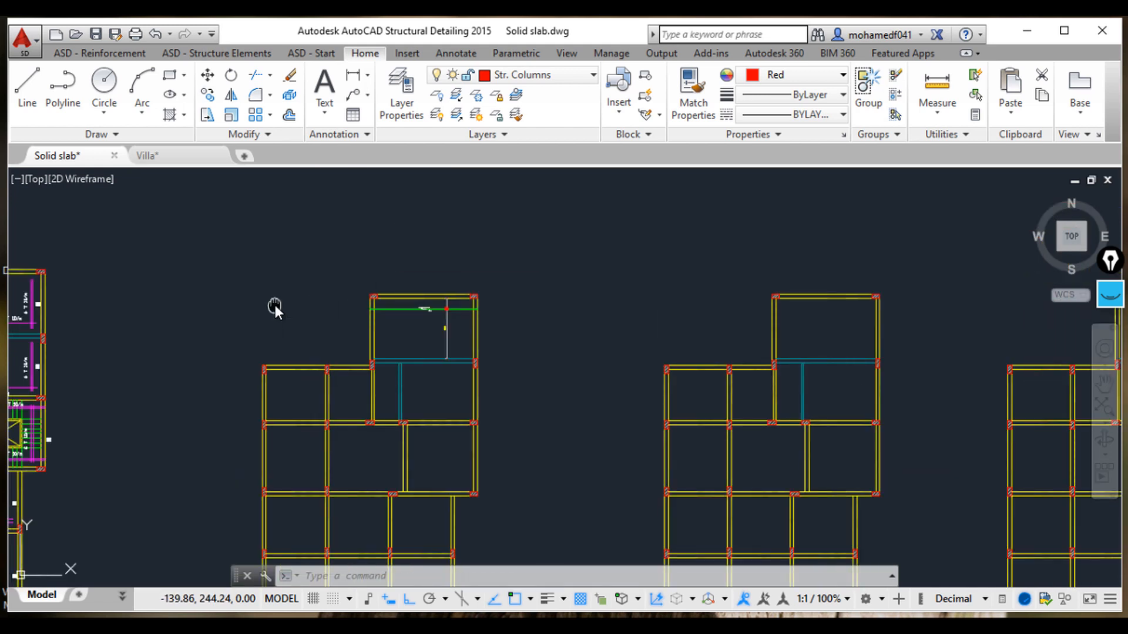
middle_click_drag(274, 305, 230, 317)
scroll(182, 310, "up", 6)
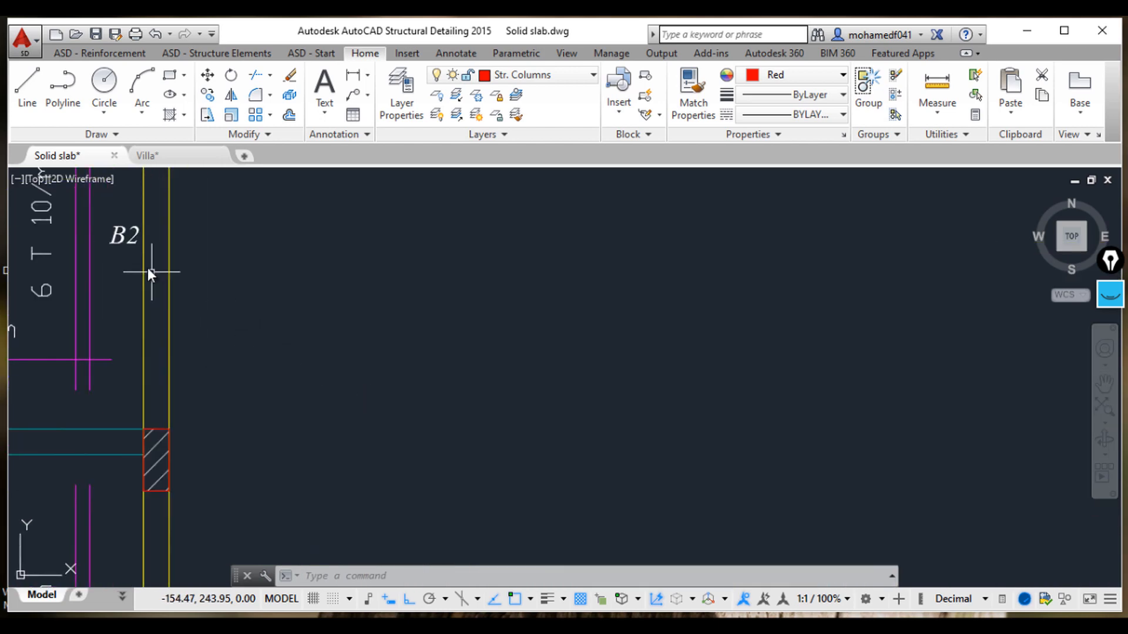
scroll(312, 294, "down", 8)
middle_click_drag(541, 433, 484, 385)
scroll(508, 332, "down", 3)
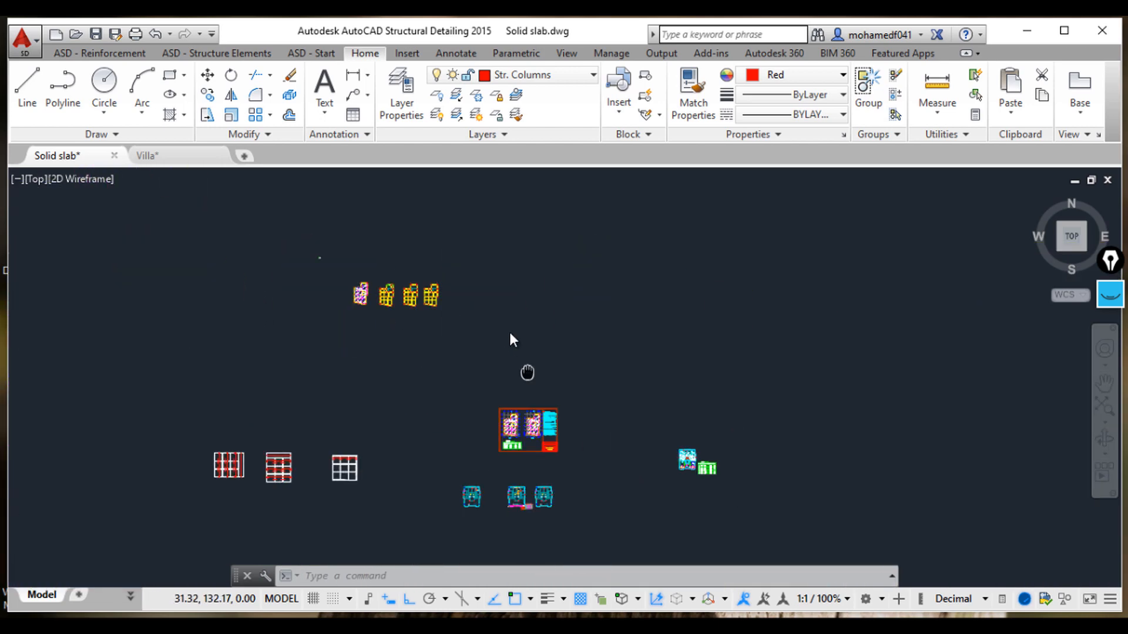
middle_click_drag(510, 333, 421, 257)
scroll(392, 328, "up", 12)
middle_click_drag(309, 232, 343, 353)
scroll(343, 353, "up", 2)
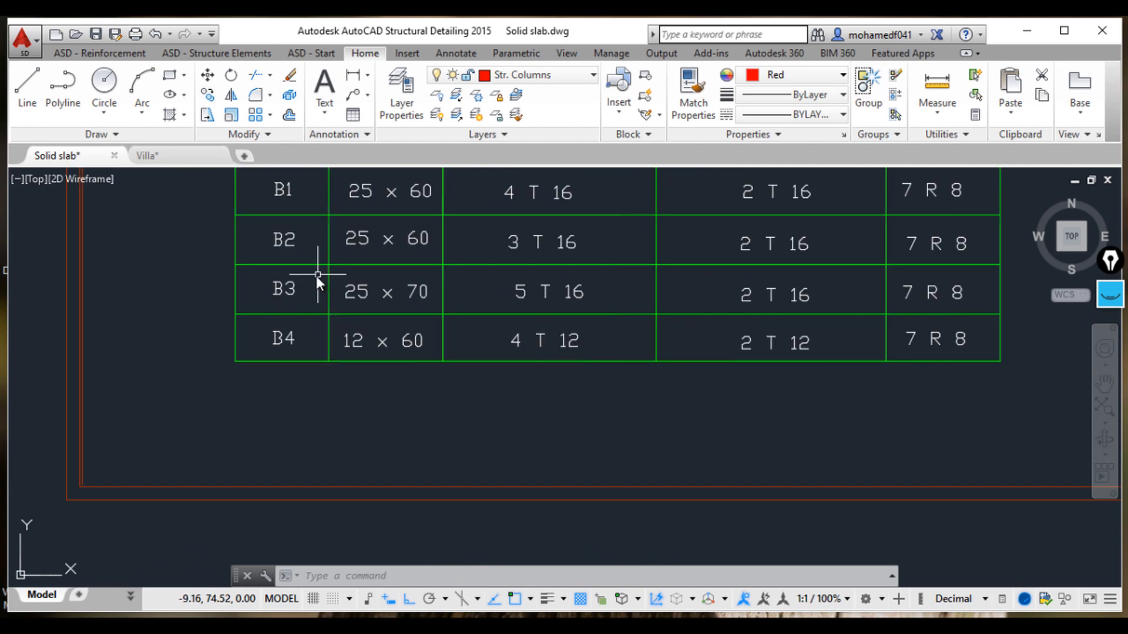
middle_click_drag(316, 276, 312, 341)
scroll(389, 292, "up", 2)
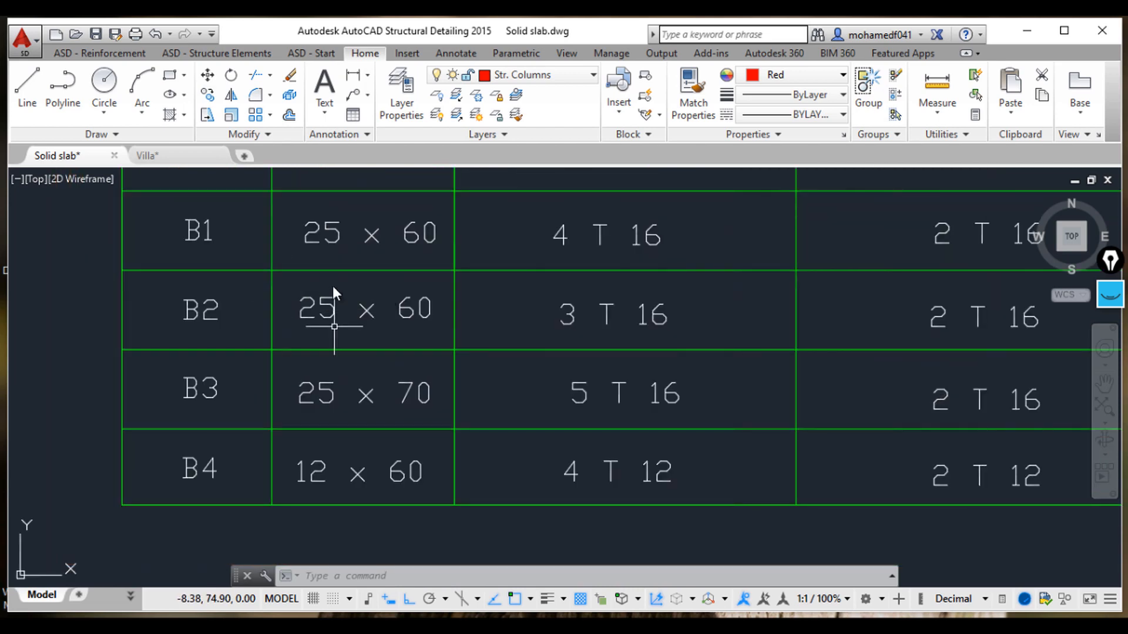
Step: Zoom and pan to examine the reference slab layout with its bar annotations
scroll(332, 320, "down", 7)
middle_click_drag(209, 259, 512, 393)
scroll(517, 391, "down", 3)
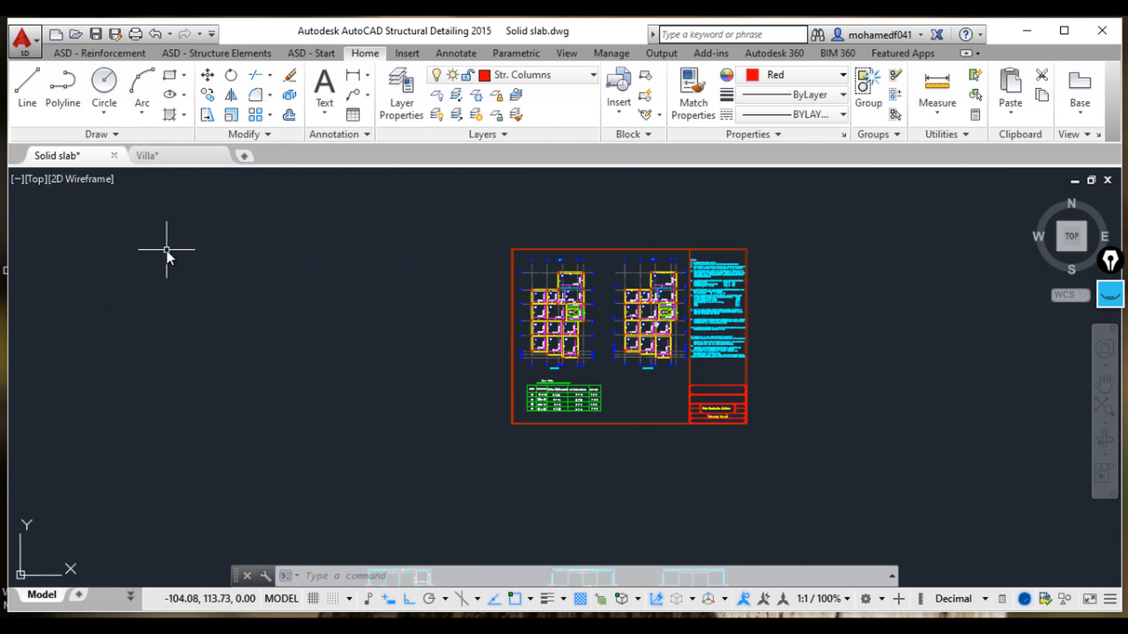
scroll(169, 253, "down", 5)
middle_click_drag(232, 279, 362, 364)
scroll(361, 364, "down", 3)
middle_click_drag(189, 270, 259, 320)
scroll(340, 259, "up", 5)
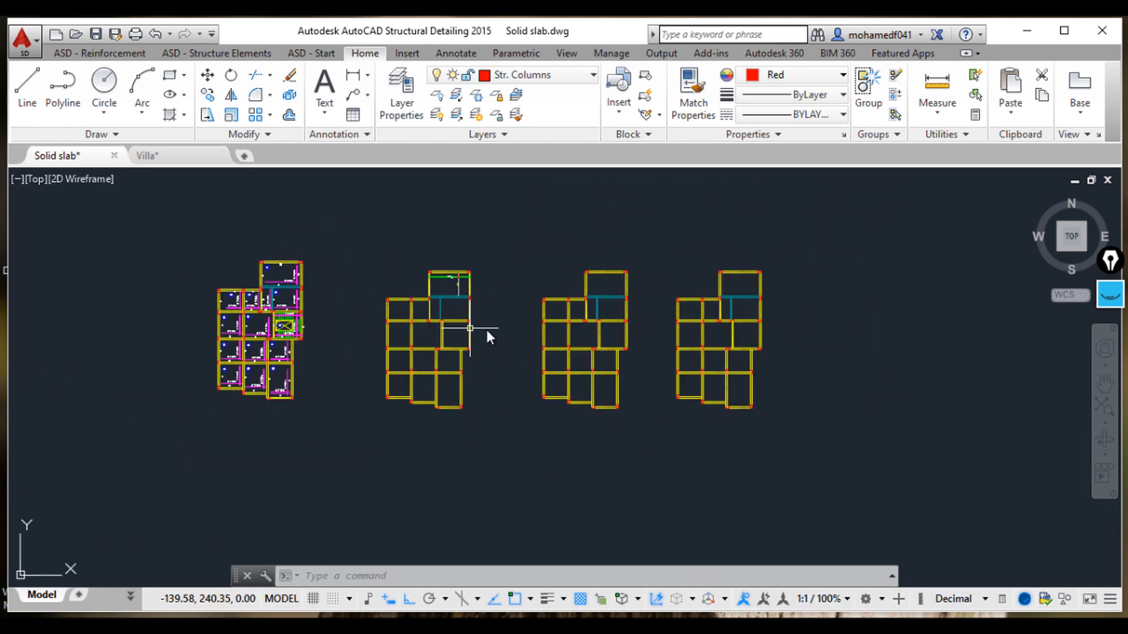
scroll(425, 260, "up", 6)
scroll(405, 286, "up", 4)
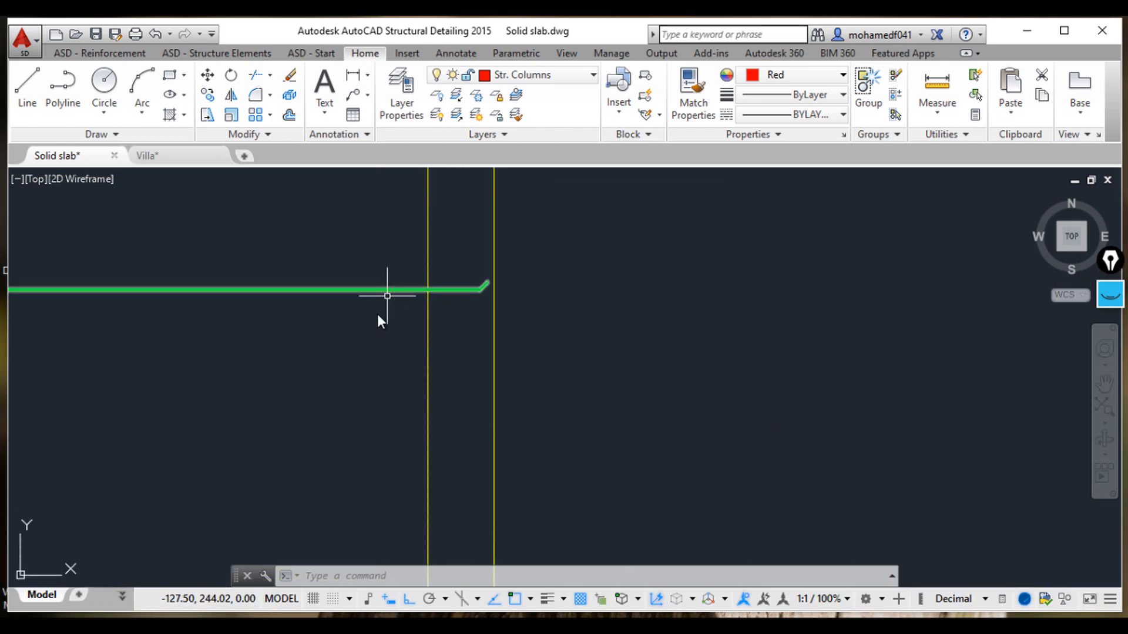
scroll(478, 316, "down", 8)
scroll(368, 366, "up", 2)
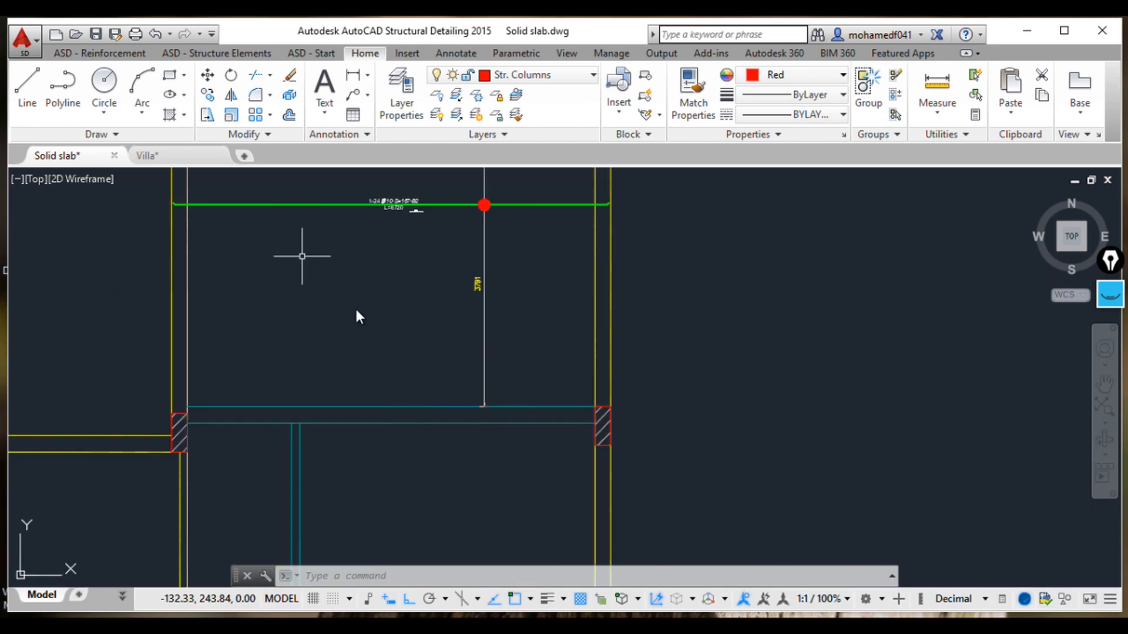
scroll(375, 286, "down", 2)
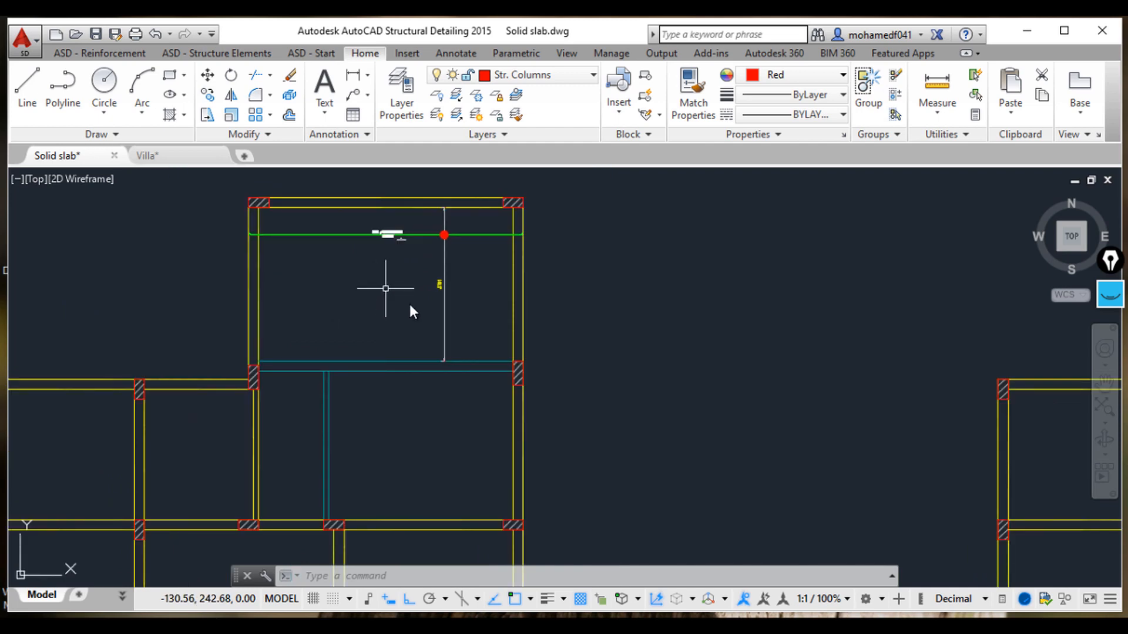
scroll(417, 312, "down", 2)
middle_click_drag(428, 327, 528, 317)
scroll(393, 347, "down", 2)
middle_click_drag(315, 370, 553, 360)
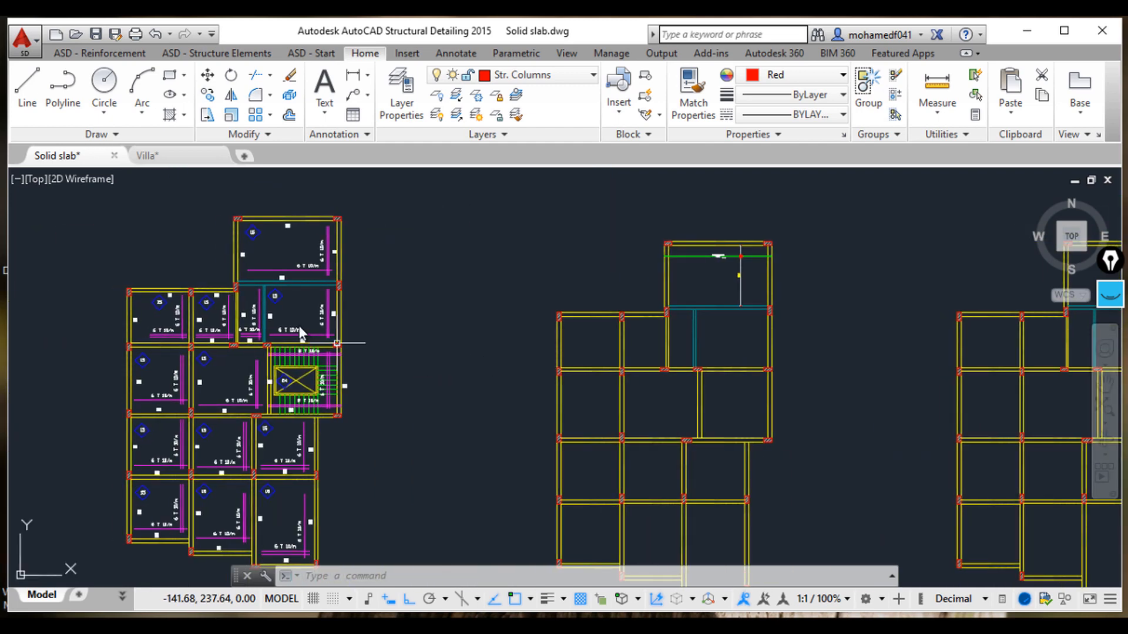
scroll(310, 323, "up", 6)
mouse_move(247, 319)
middle_mouse_down()
mouse_move(341, 373)
mouse_move(633, 348)
mouse_move(710, 353)
middle_mouse_up()
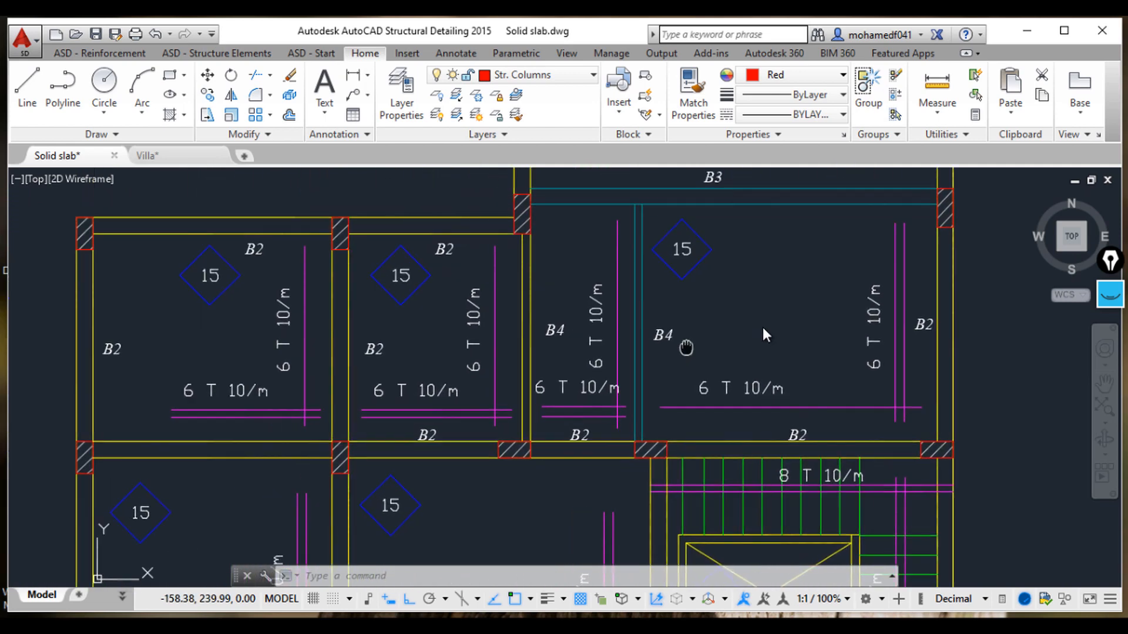
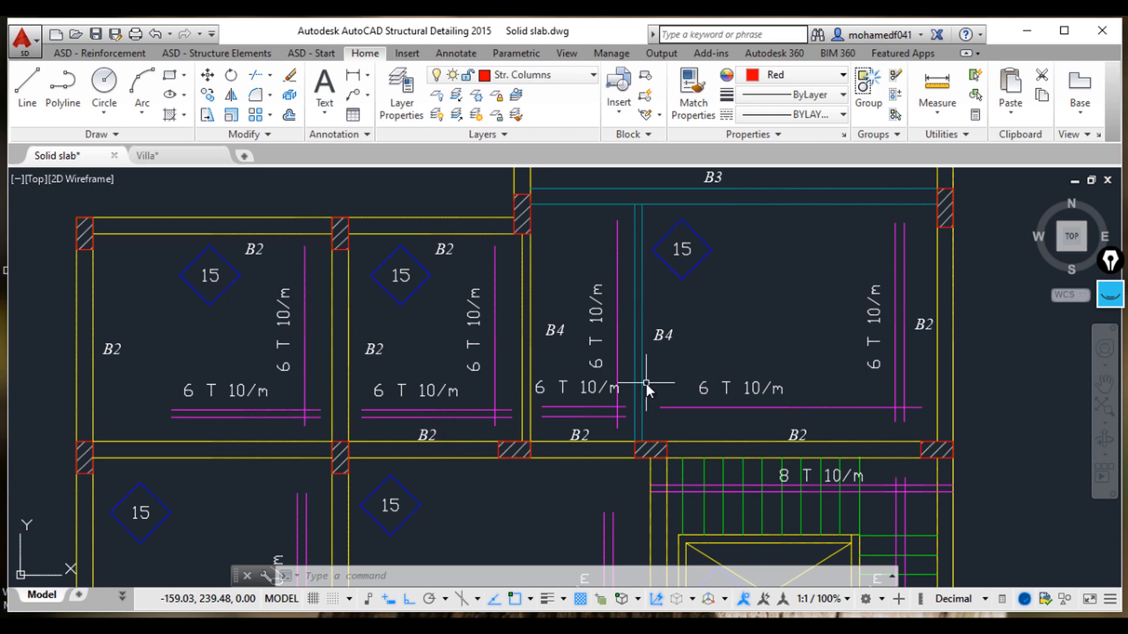
Step: Draw a 10 mm slab reinforcement bar by two points across the empty panel, between its opposite beam edges
scroll(646, 383, "down", 2)
scroll(748, 416, "down", 2)
middle_click_drag(816, 403, 452, 408)
scroll(602, 427, "up", 4)
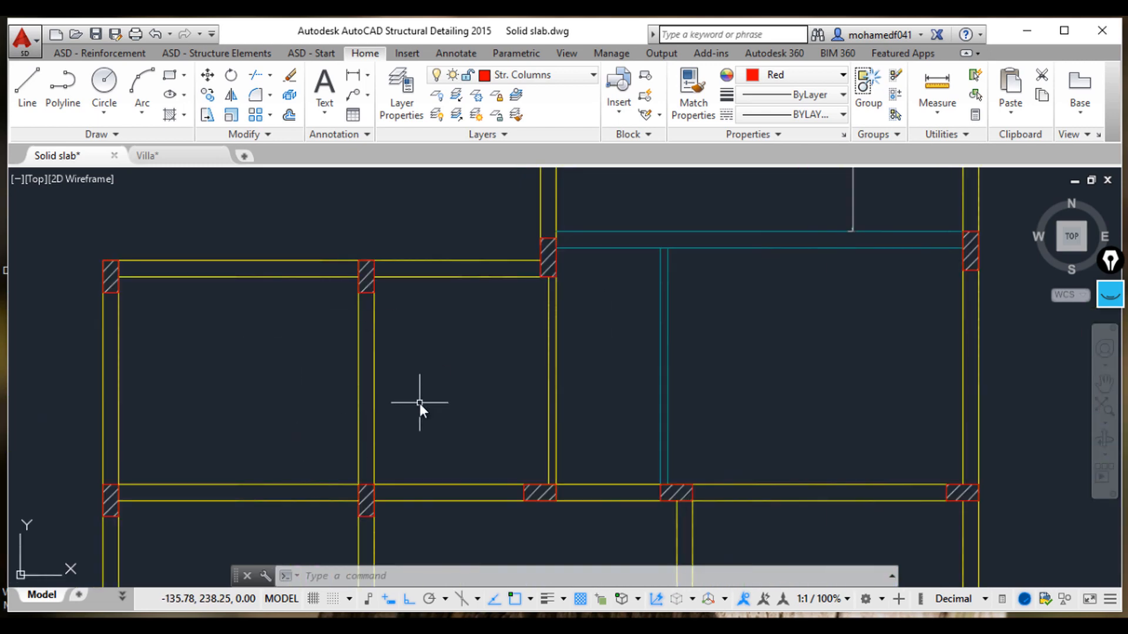
left_click(80, 54)
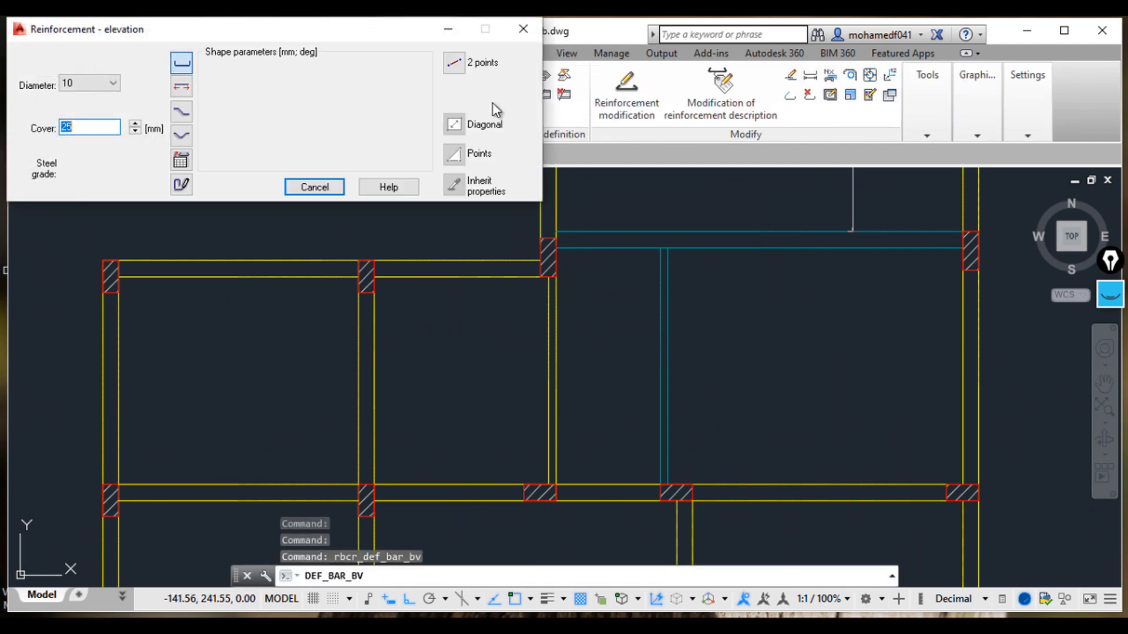
left_click(453, 62)
middle_click_drag(619, 455, 624, 405)
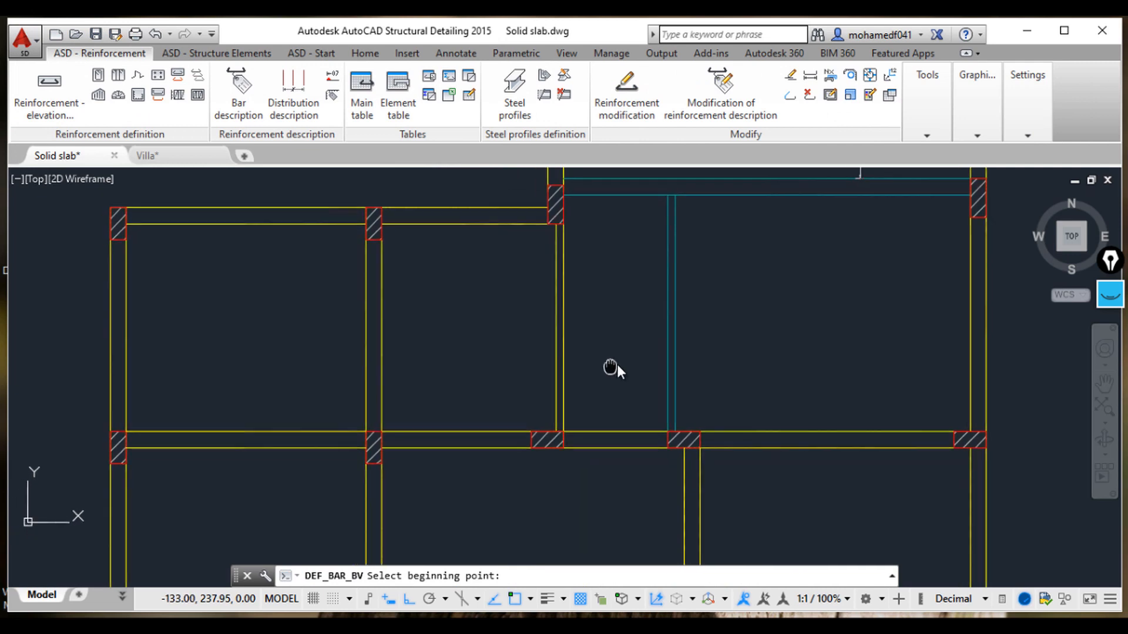
scroll(672, 393, "up", 6)
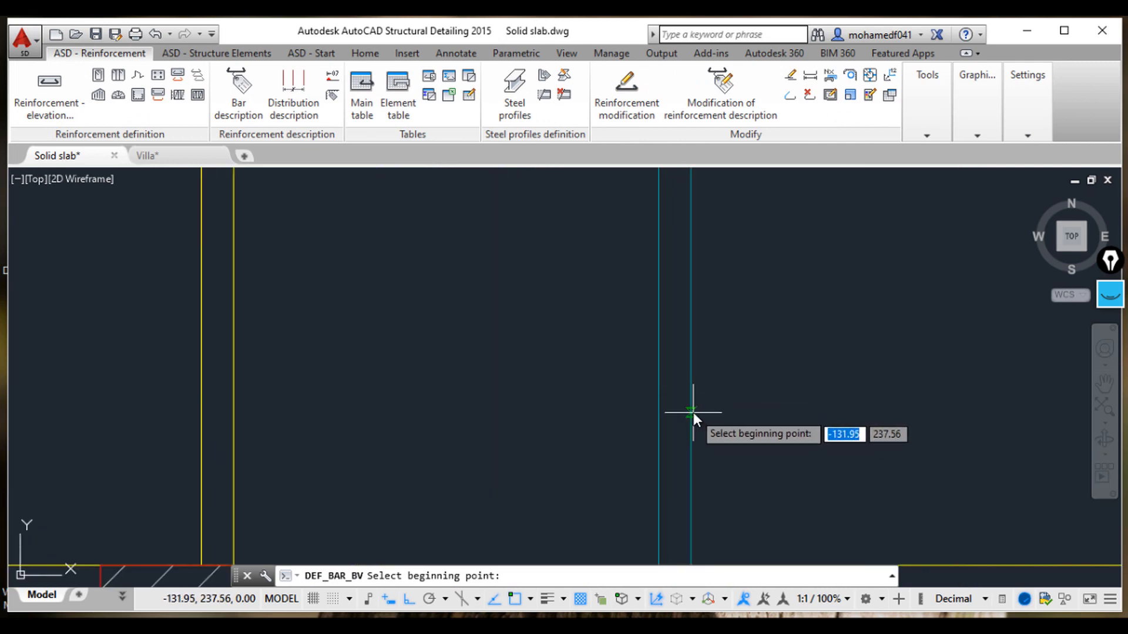
left_click(691, 413)
scroll(706, 382, "down", 8)
scroll(644, 373, "up", 3)
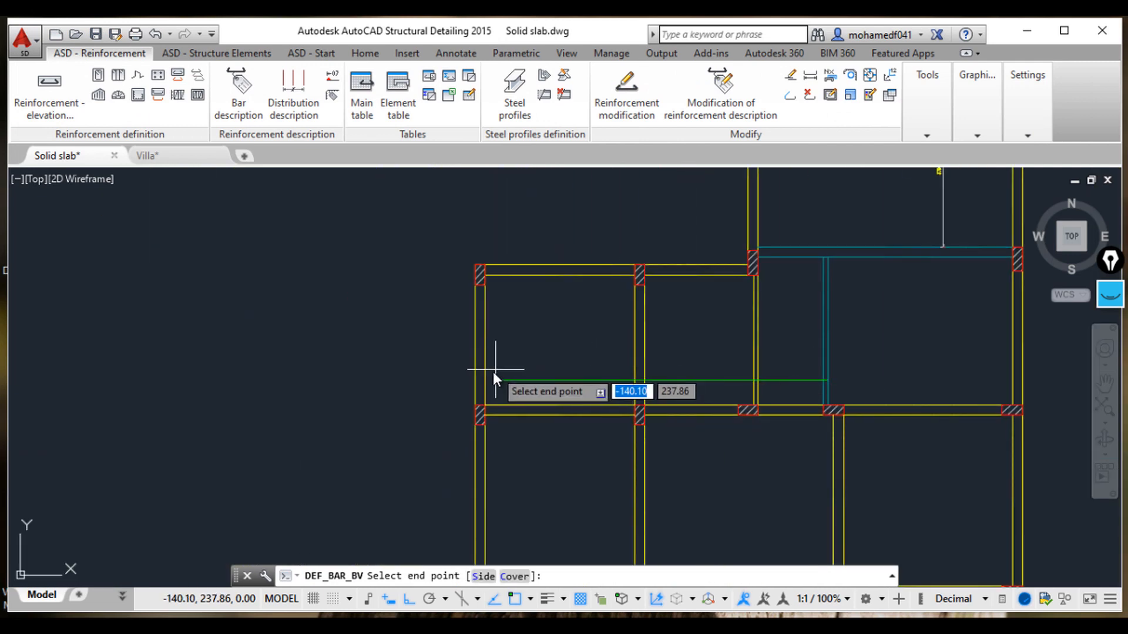
scroll(491, 376, "up", 6)
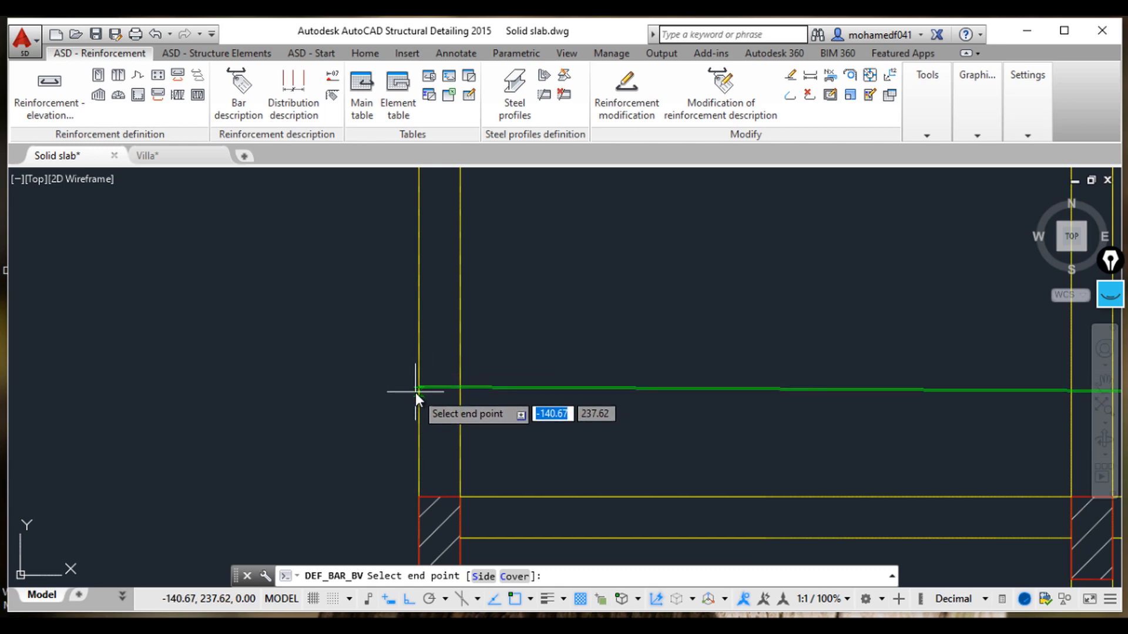
left_click(417, 398)
scroll(466, 305, "down", 4)
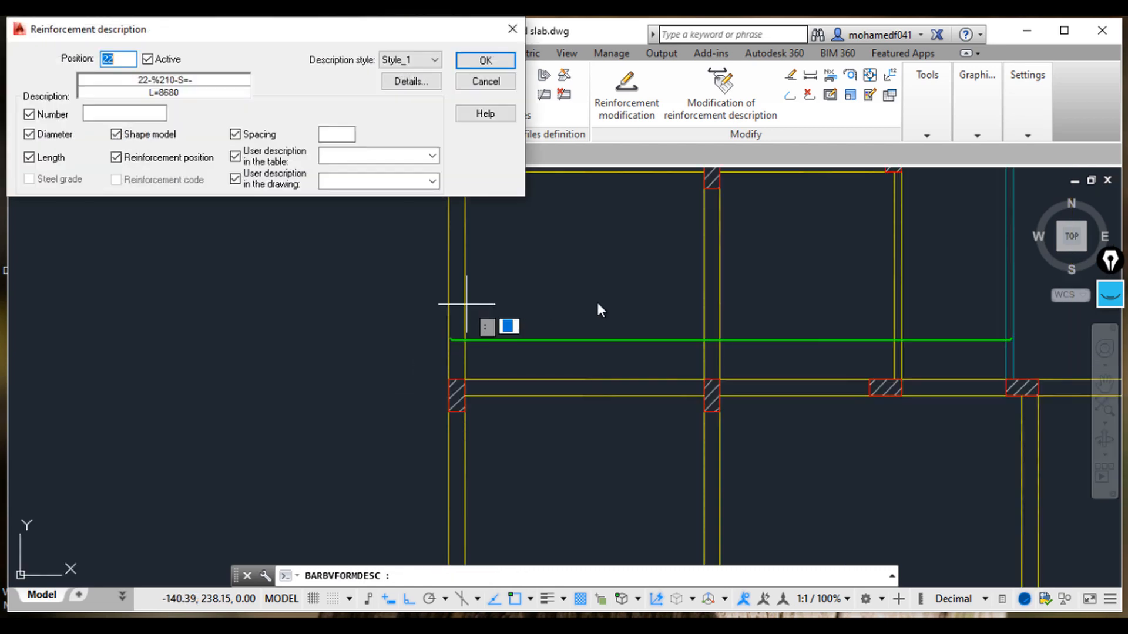
Step: Set the bar description's number to 1, spacing to 167 and drawing description to B1
left_click(235, 155)
left_click(108, 111)
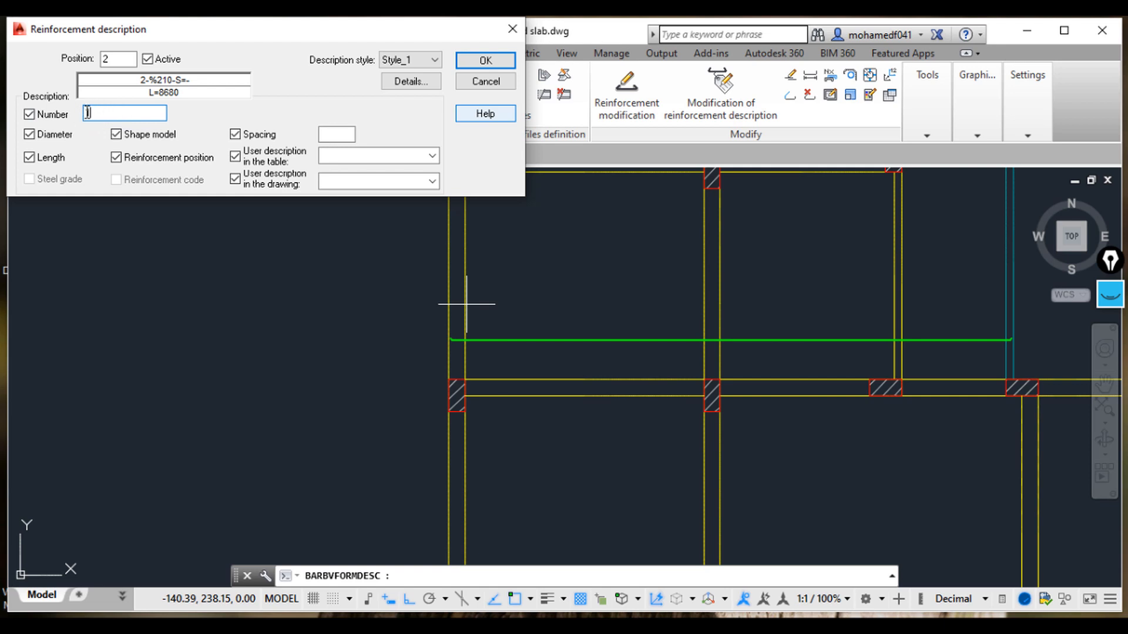
type("1")
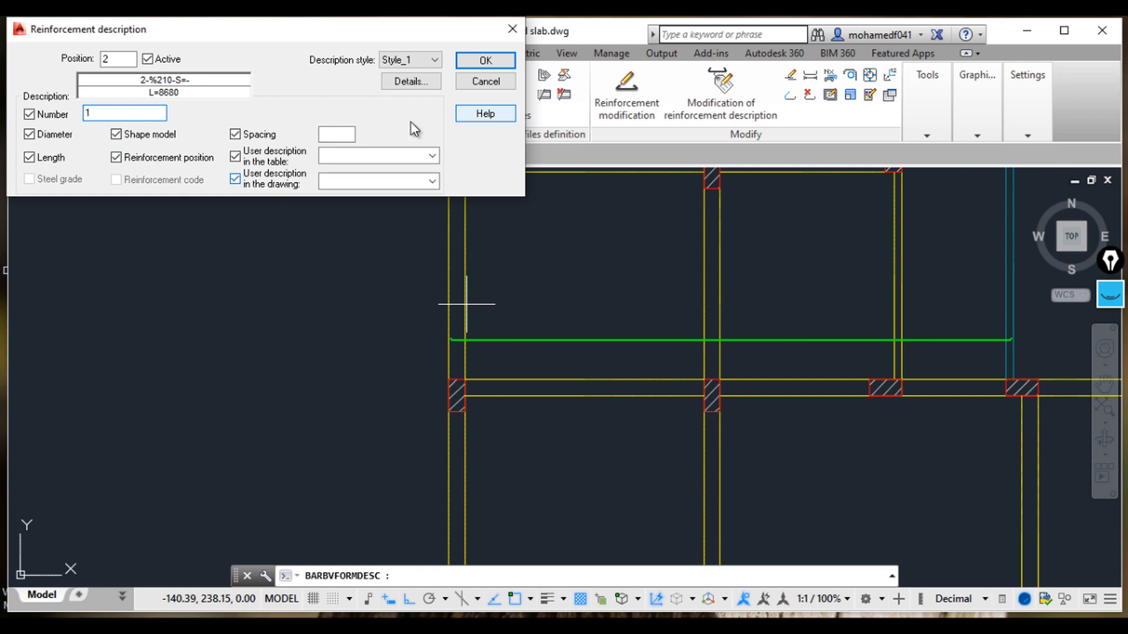
left_click(331, 133)
type("1")
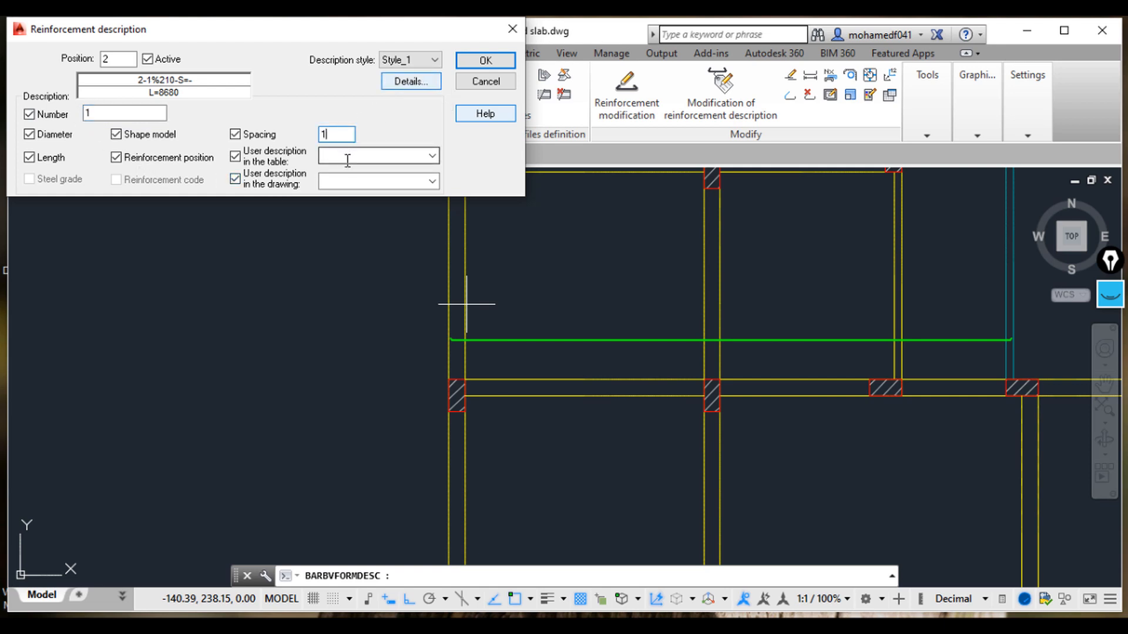
type("67")
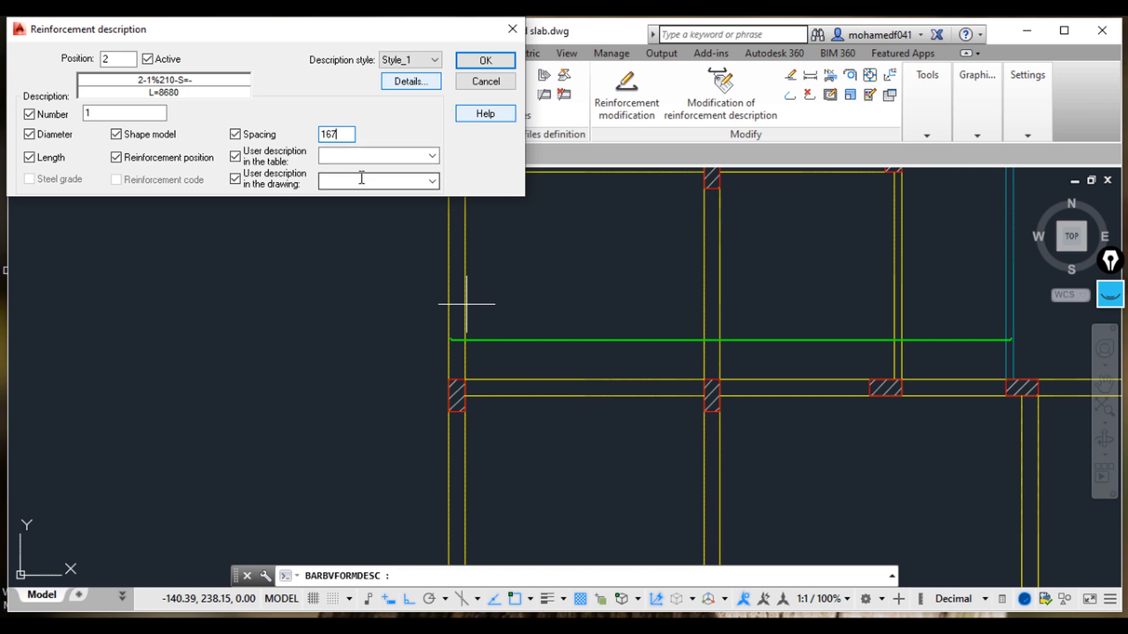
left_click(359, 180)
scroll(523, 268, "down", 1)
scroll(537, 308, "down", 3)
scroll(342, 306, "up", 4)
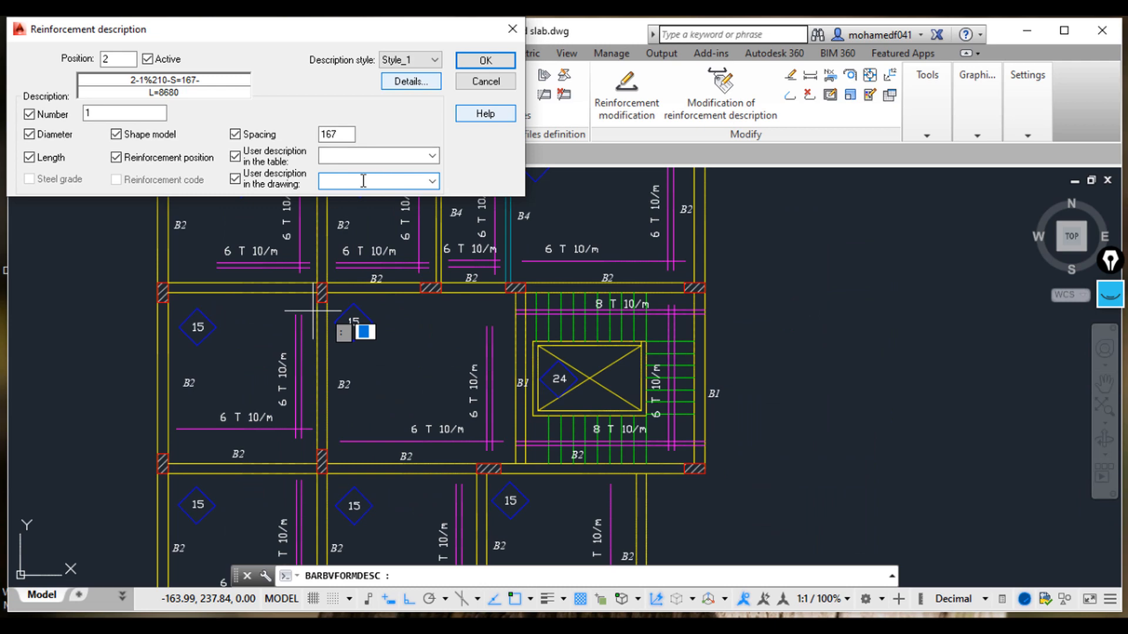
left_click(485, 61)
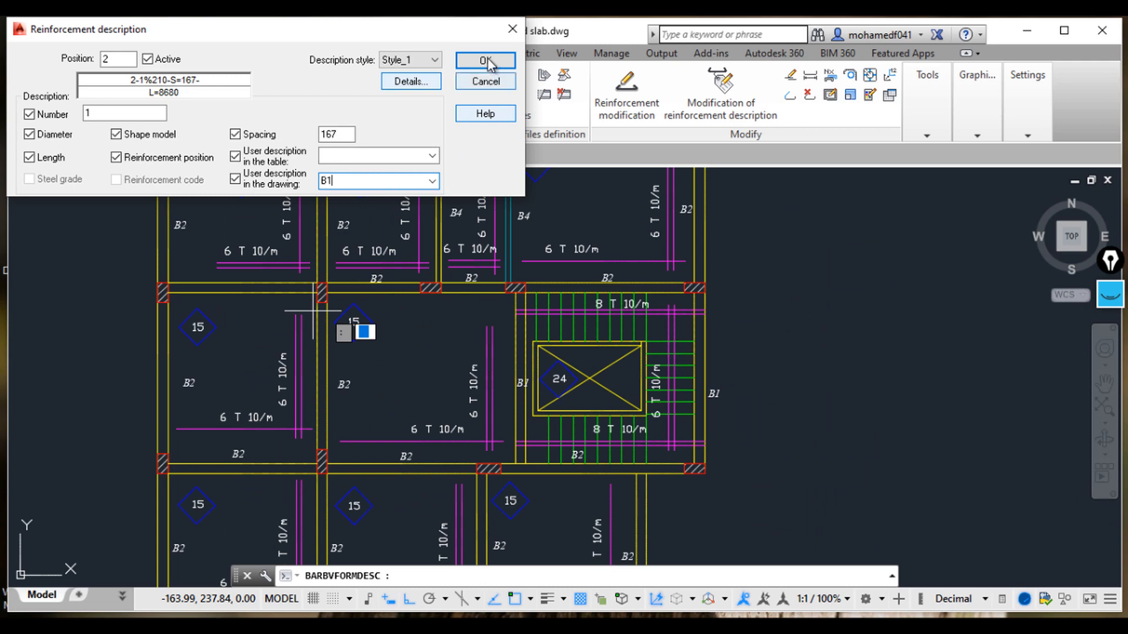
Step: Place the bar description just above the bar
scroll(631, 302, "down", 5)
scroll(717, 305, "up", 2)
scroll(718, 305, "up", 4)
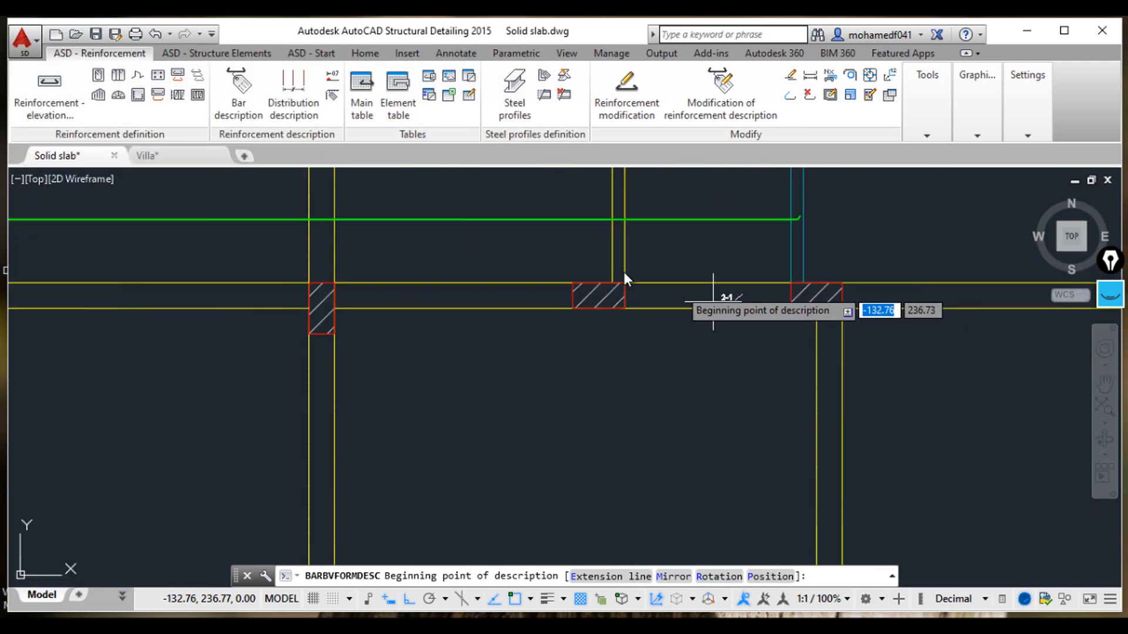
middle_click_drag(508, 229, 866, 245)
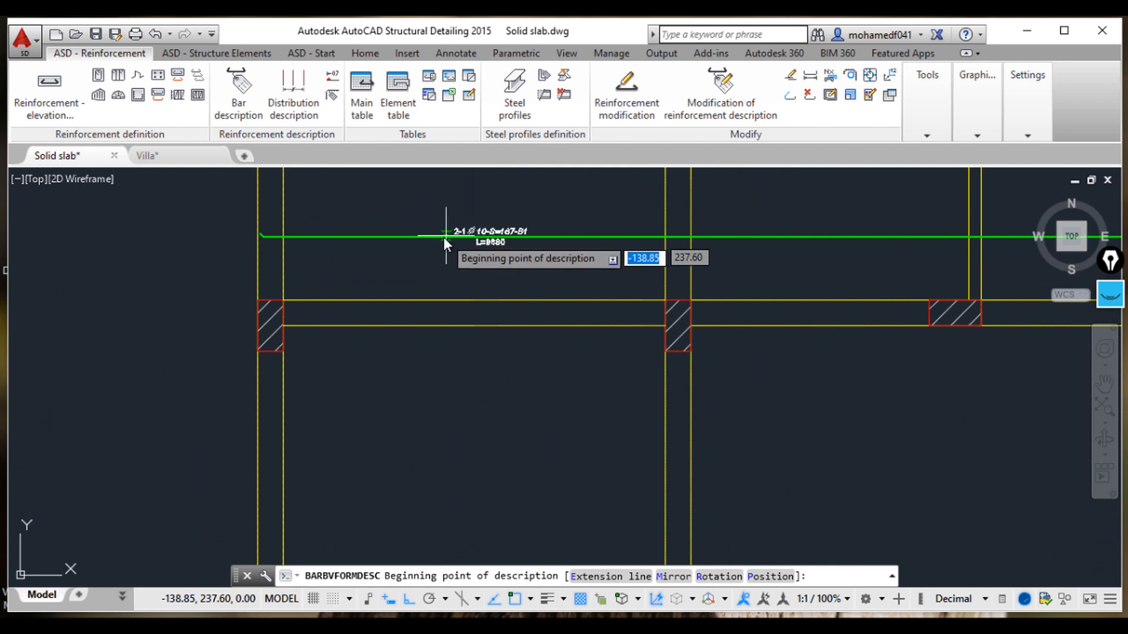
left_click(446, 236)
left_click(453, 237)
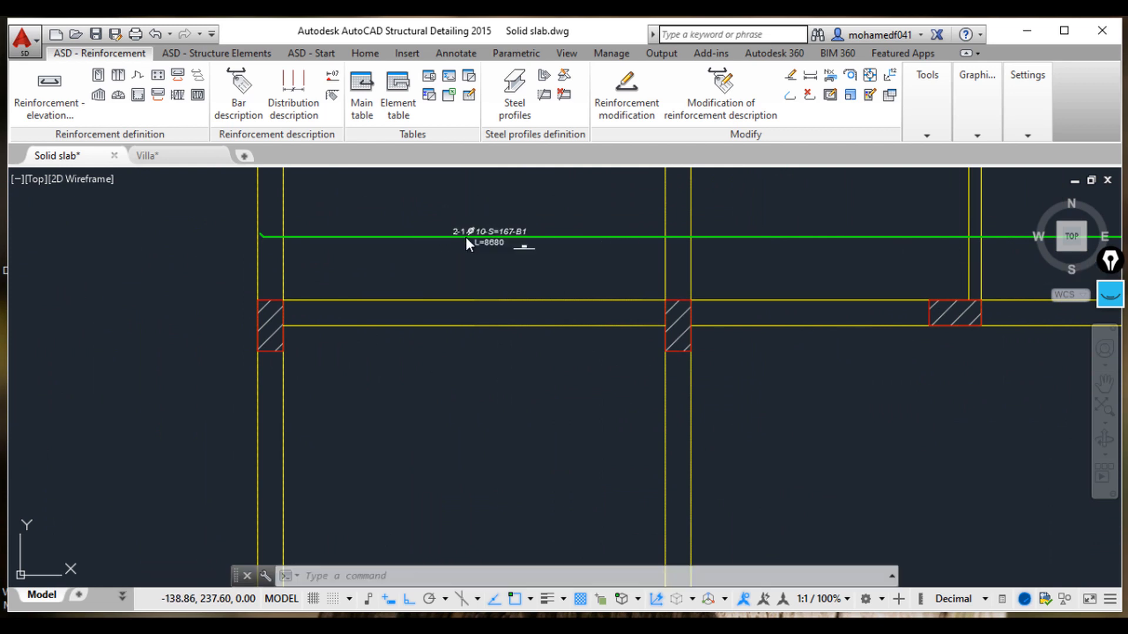
Step: Stretch the bar's right end back to the nearer beam edge line
scroll(616, 261, "down", 5)
middle_click_drag(681, 264, 667, 357)
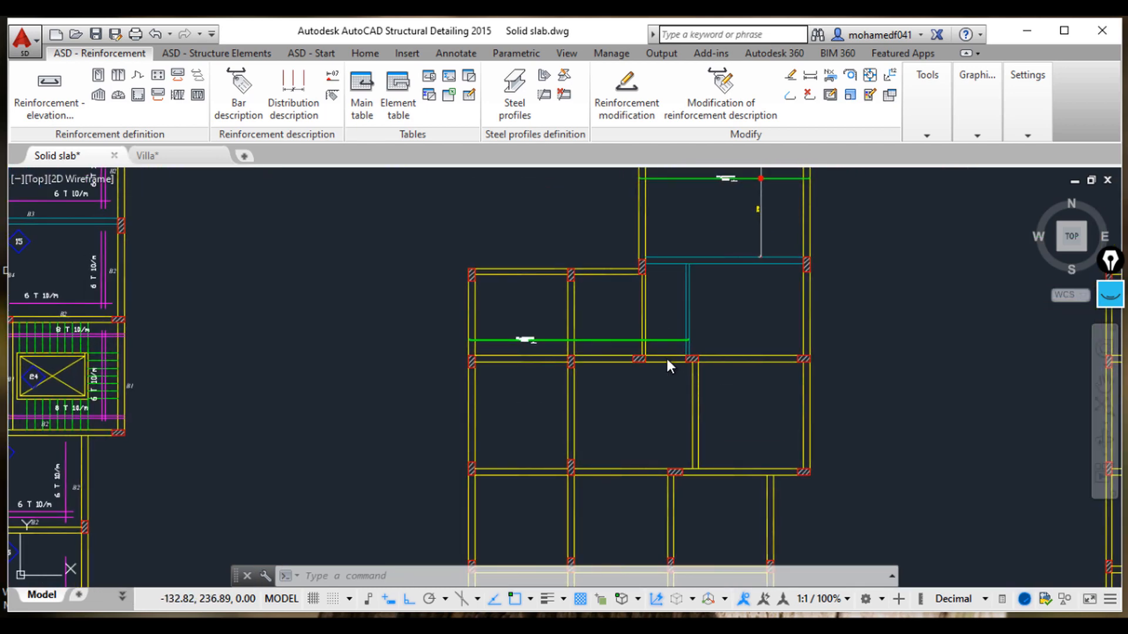
scroll(658, 312, "up", 4)
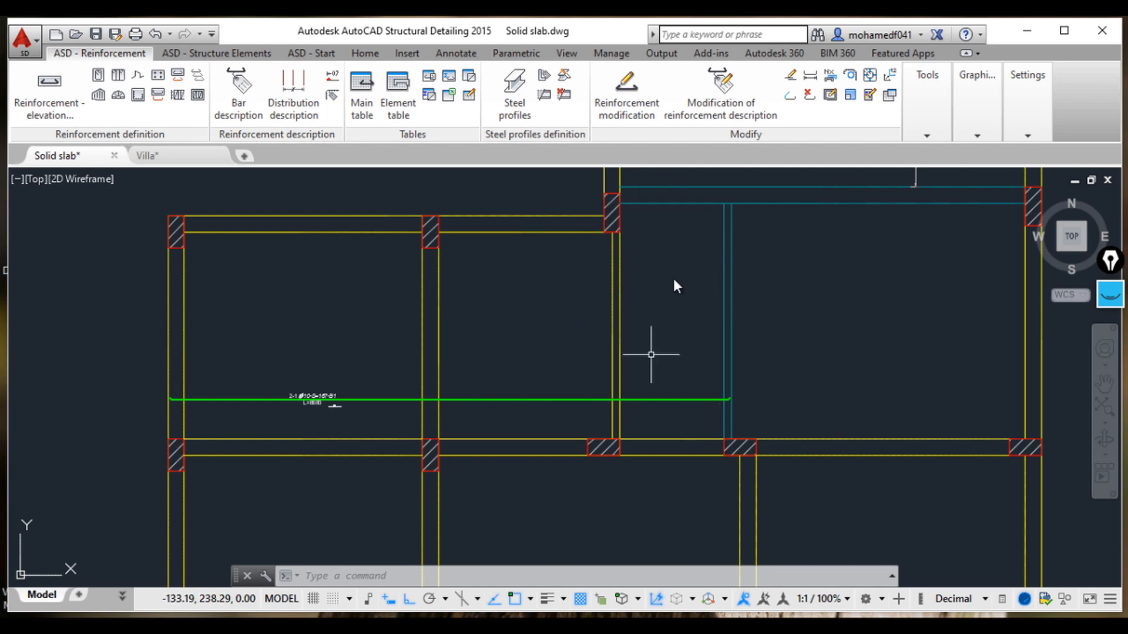
left_click(668, 400)
scroll(729, 397, "up", 4)
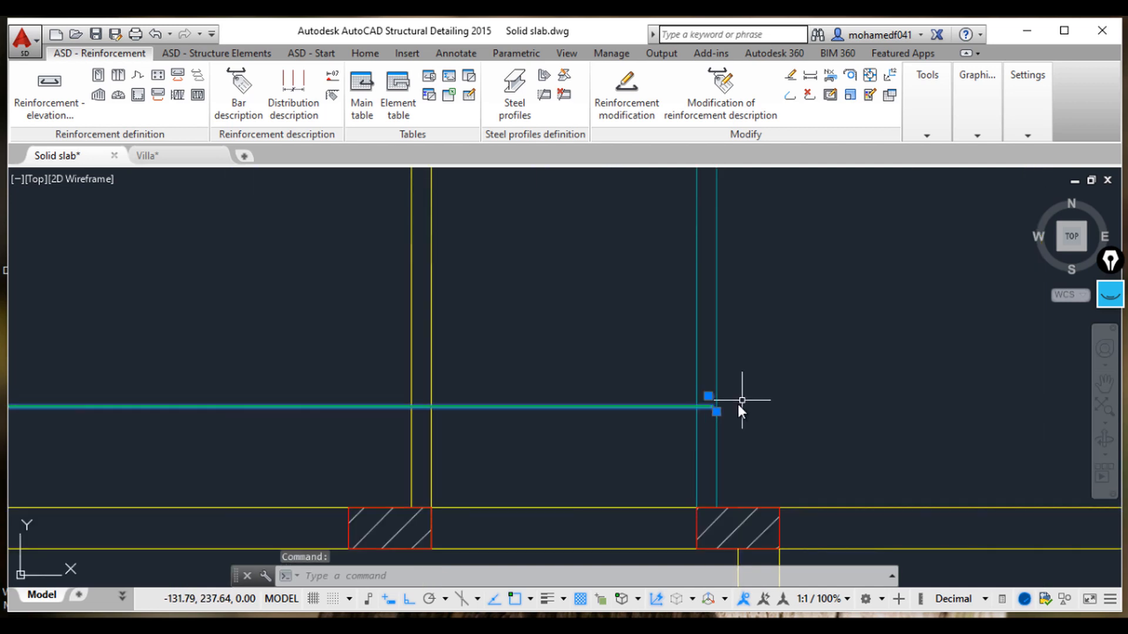
left_click(716, 412)
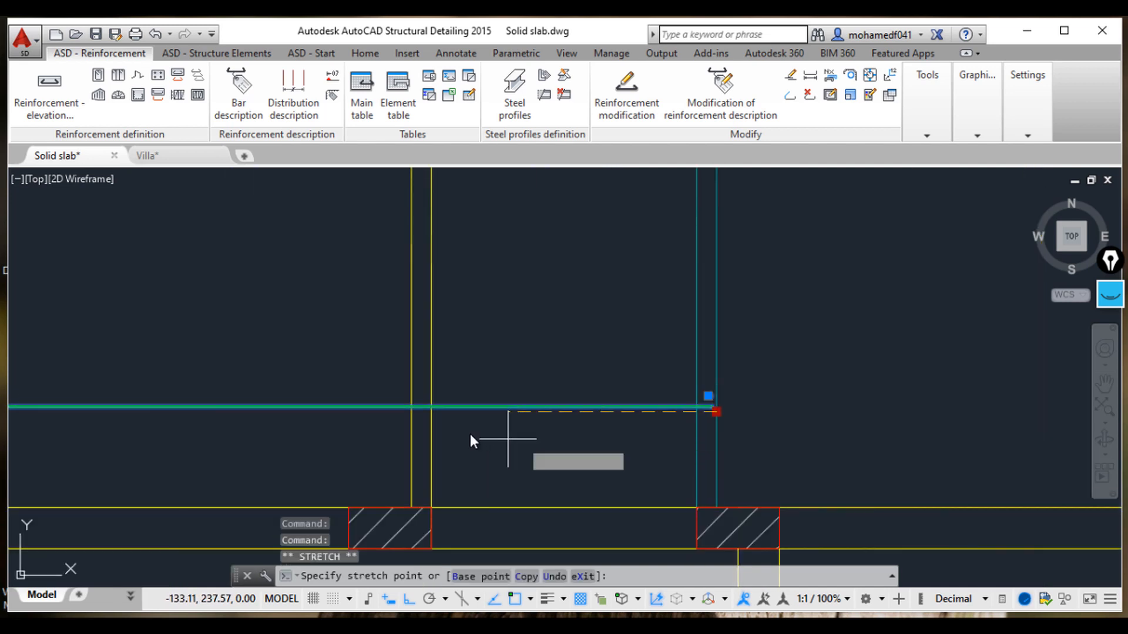
left_click(431, 412)
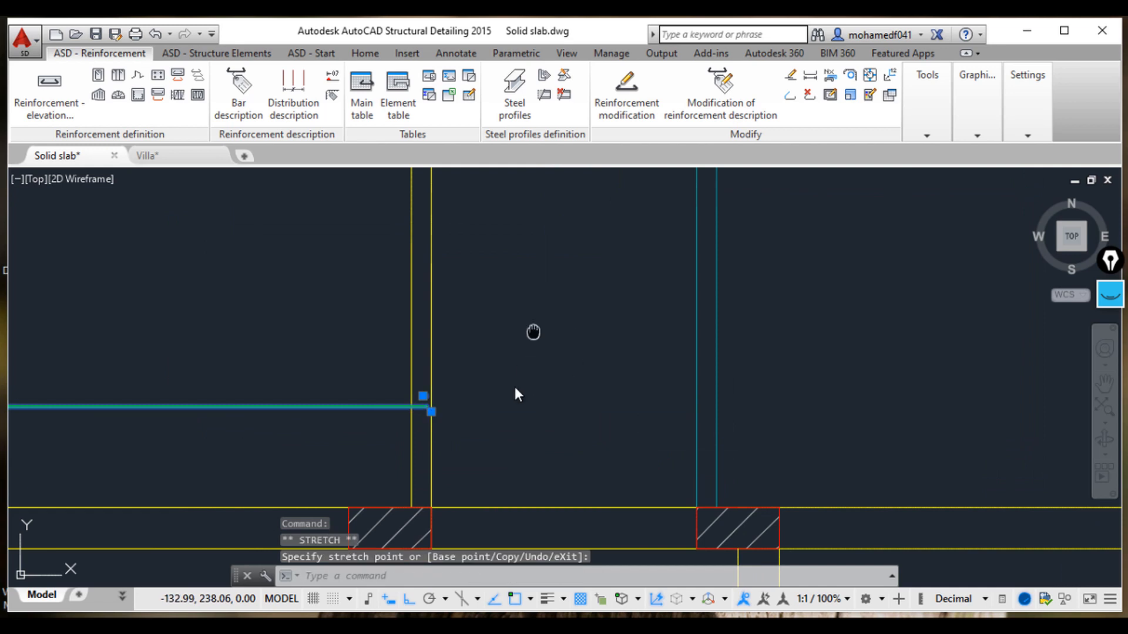
Step: Zoom and pan between the reference slab layout and the new bar's description to compare them
scroll(513, 384, "down", 2)
scroll(605, 338, "down", 2)
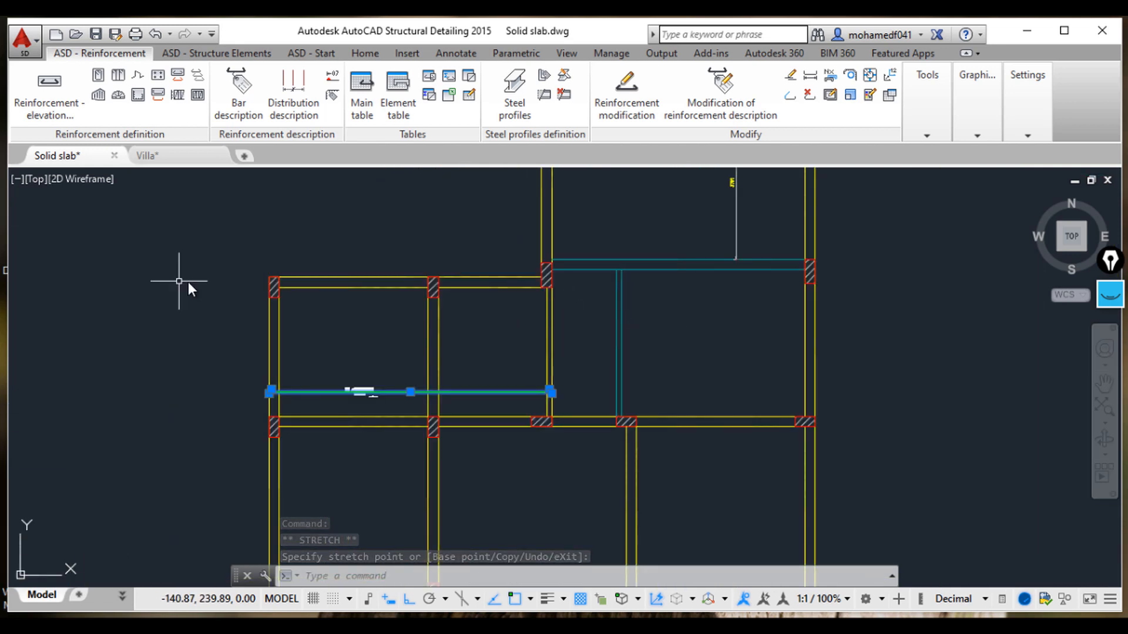
scroll(427, 502, "down", 2)
scroll(420, 364, "down", 2)
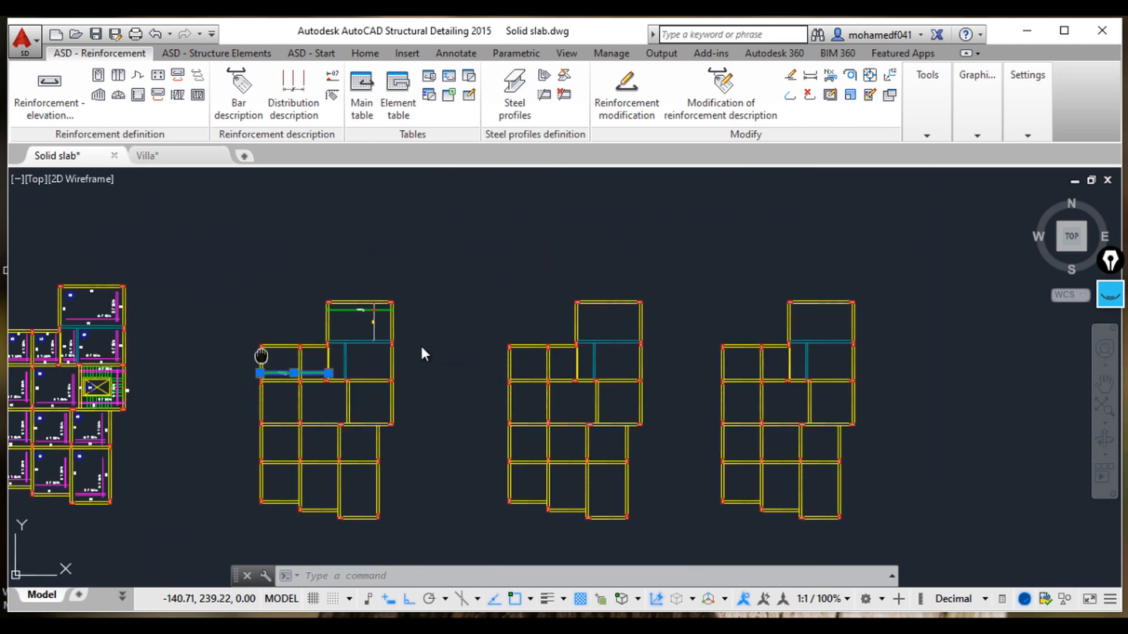
middle_click_drag(261, 355, 553, 339)
scroll(386, 354, "up", 3)
middle_click_drag(397, 356, 480, 450)
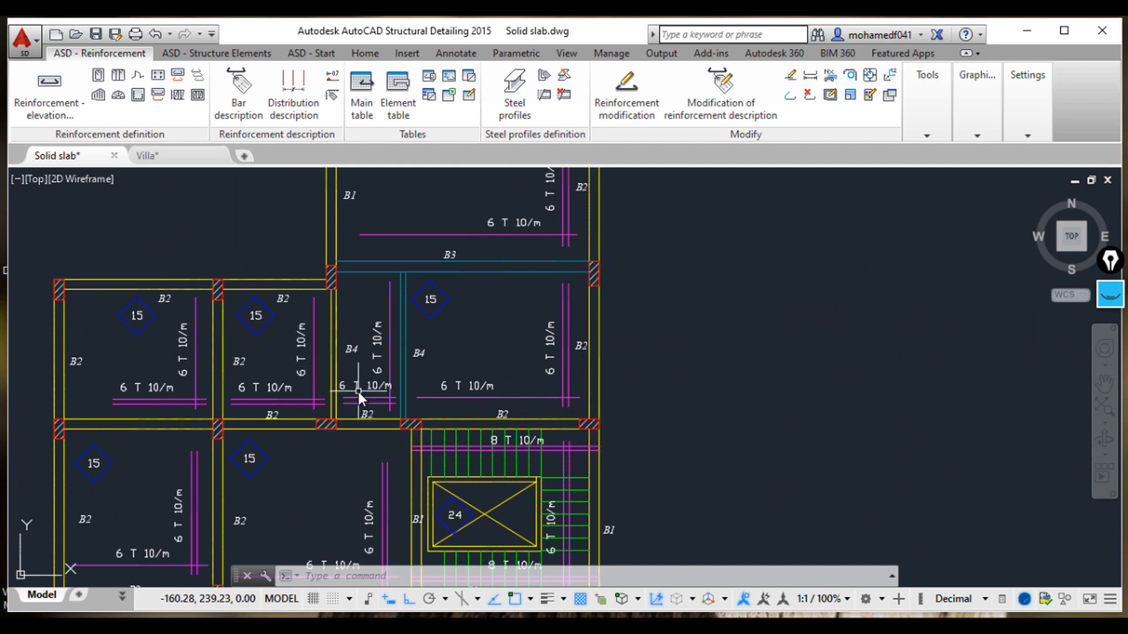
scroll(604, 392, "down", 4)
left_click(911, 399)
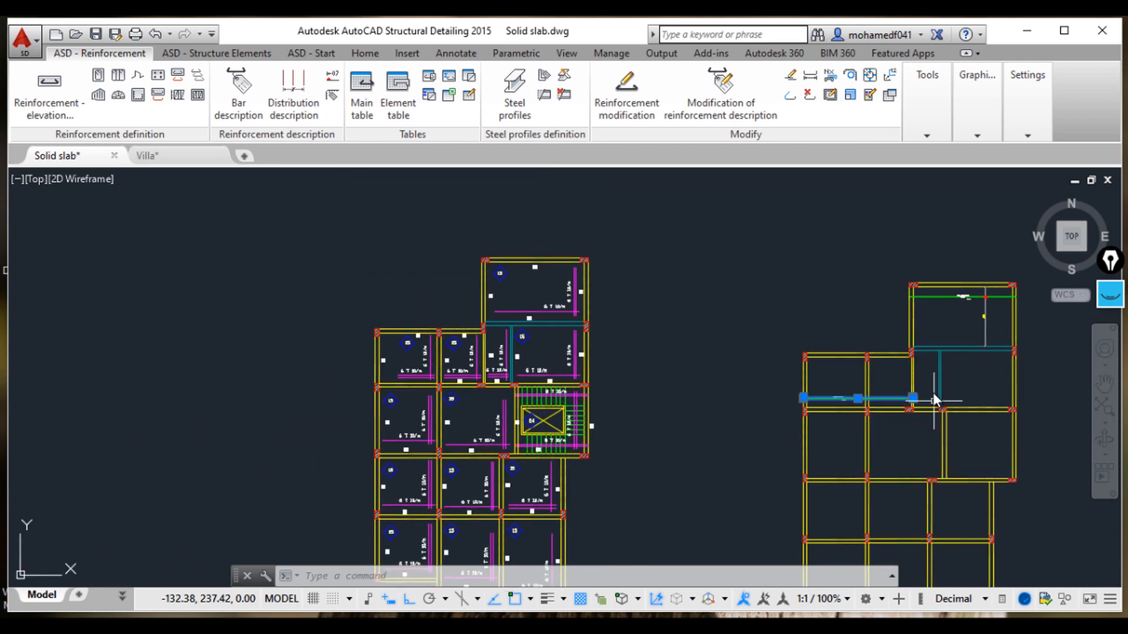
scroll(826, 409, "up", 6)
mouse_move(894, 378)
middle_mouse_down()
mouse_move(792, 369)
mouse_move(777, 383)
mouse_move(763, 443)
mouse_move(660, 421)
middle_mouse_up()
scroll(594, 420, "up", 2)
scroll(391, 418, "up", 6)
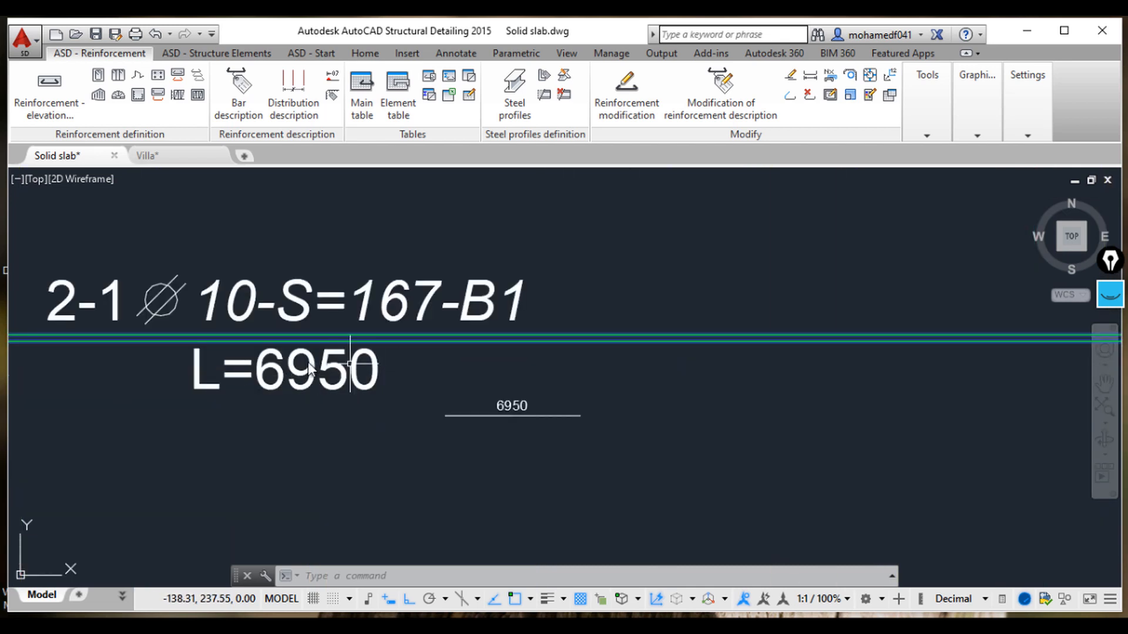
Step: Stretch the bar's right end a further 0.05 units to the right
scroll(356, 382, "down", 6)
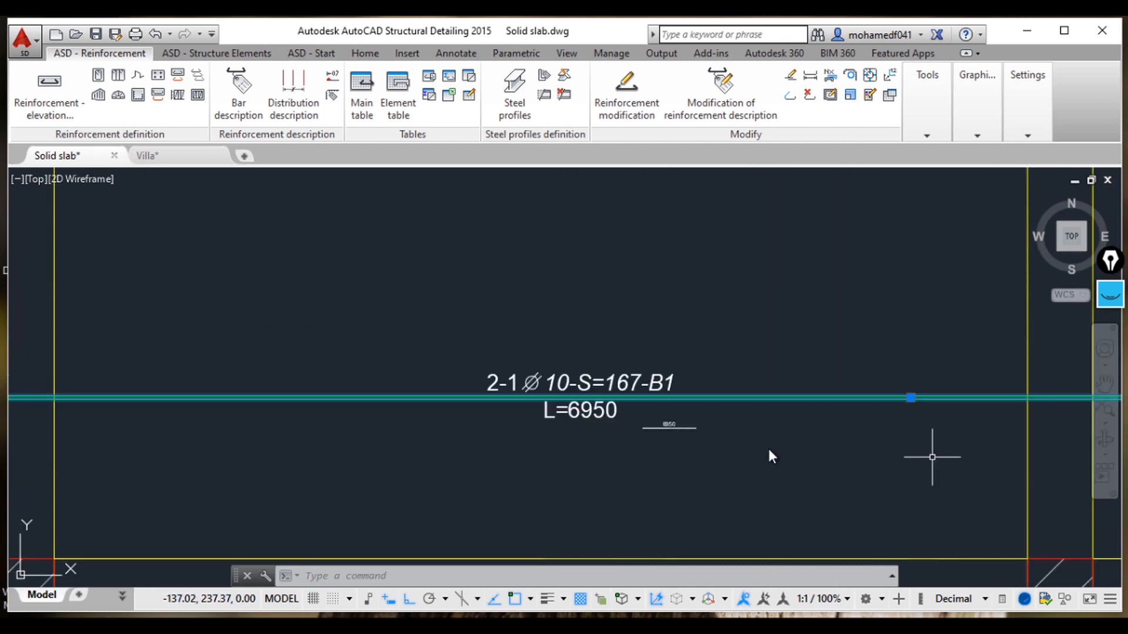
scroll(572, 421, "up", 4)
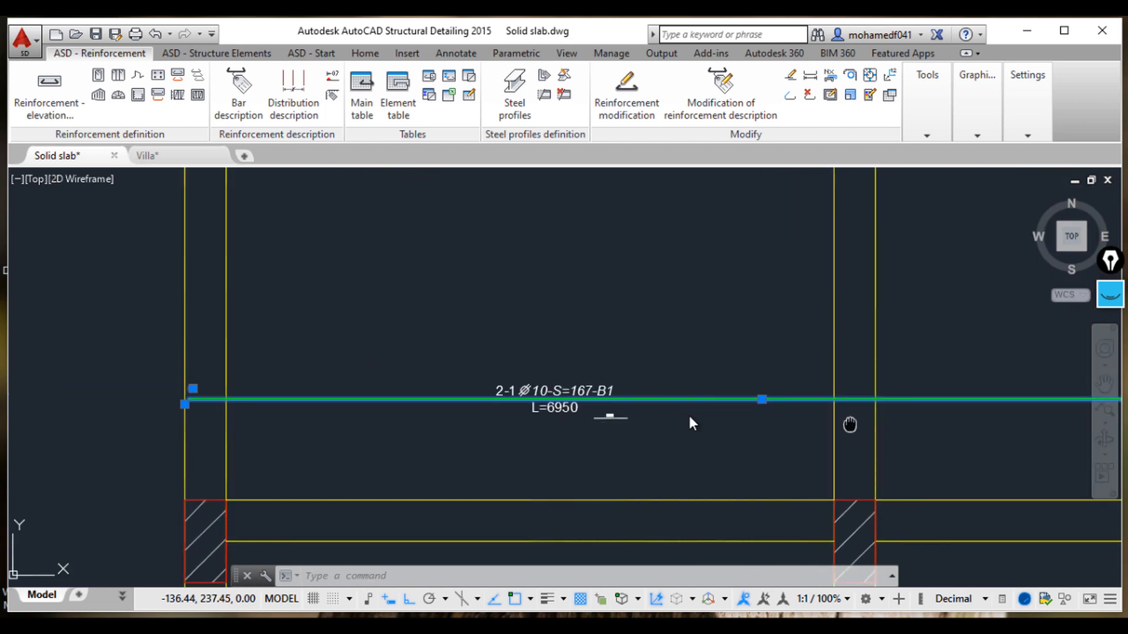
middle_click_drag(755, 404, 533, 403)
scroll(795, 383, "up", 4)
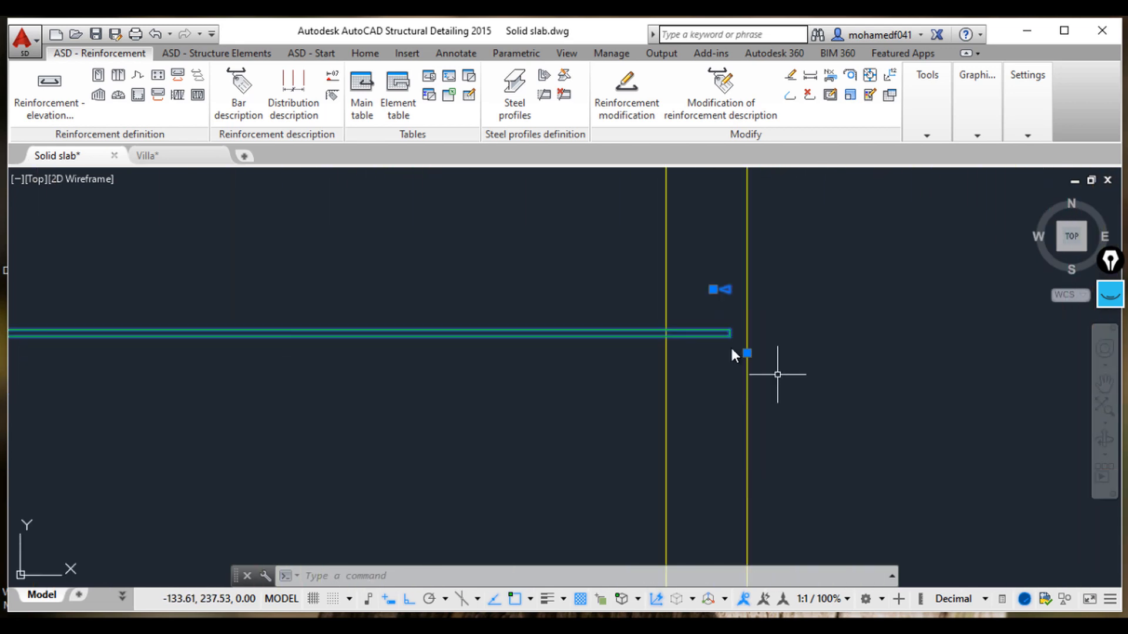
left_click(747, 353)
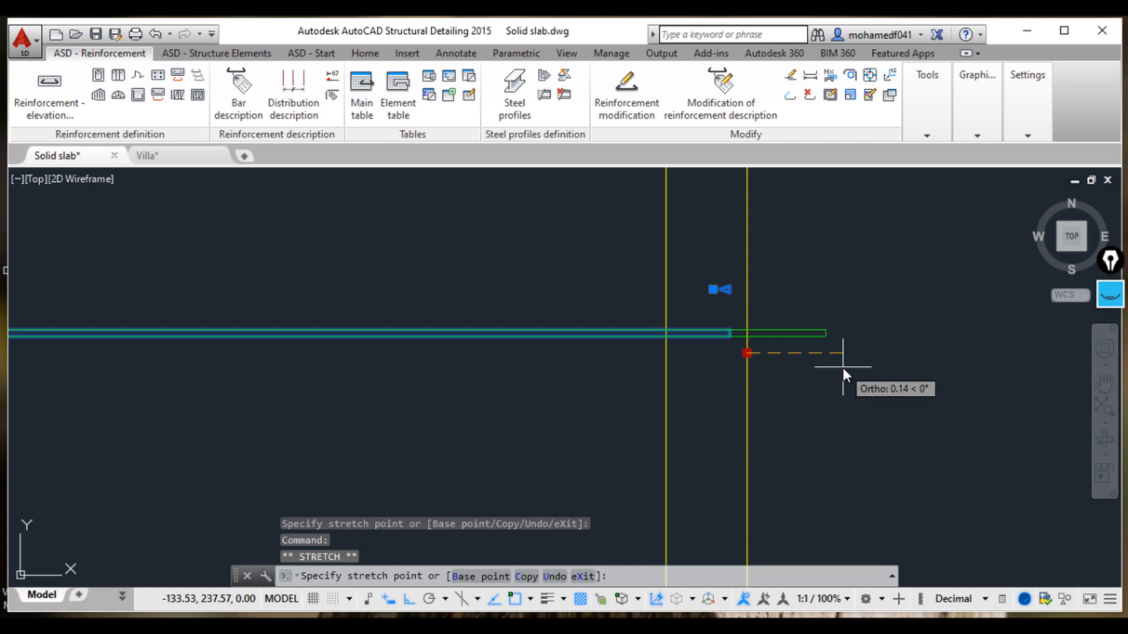
type("0.05")
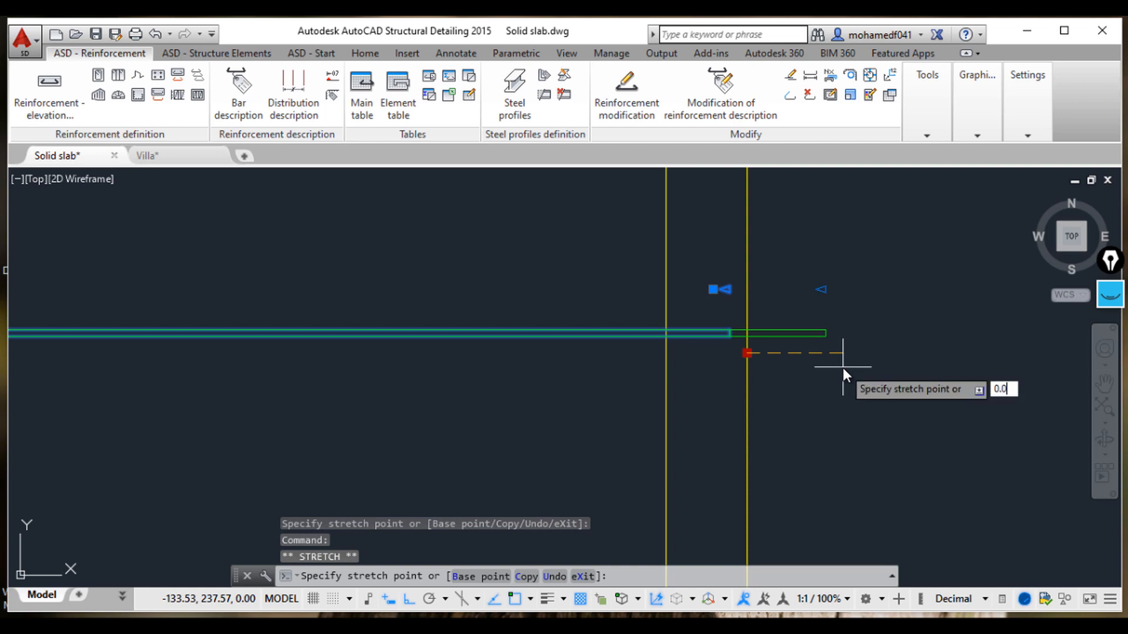
key("Return")
Step: Zoom and pan along the bar to examine its updated description and length label
scroll(556, 338, "down", 4)
scroll(504, 333, "down", 2)
middle_click_drag(504, 333, 927, 325)
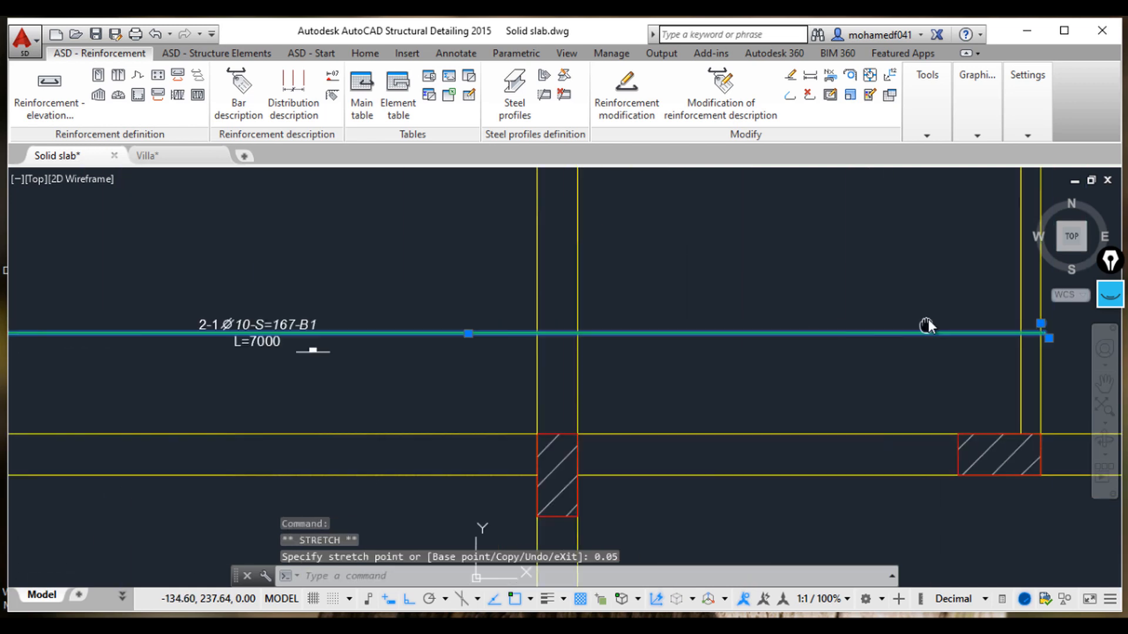
scroll(238, 347, "up", 2)
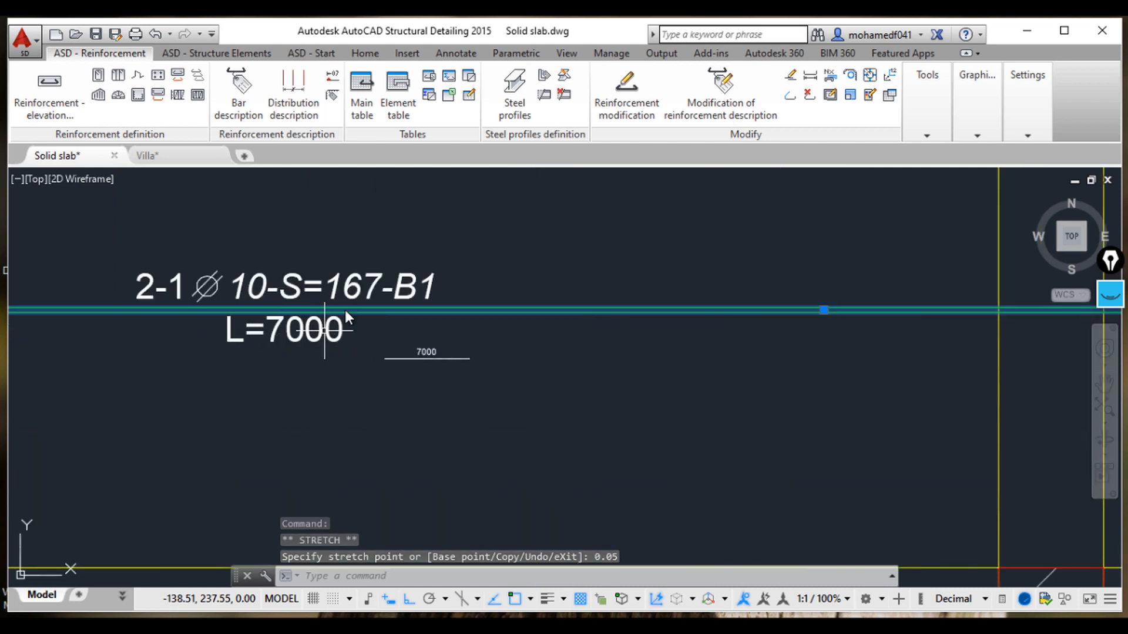
scroll(418, 328, "down", 2)
scroll(449, 328, "down", 1)
mouse_move(447, 328)
middle_mouse_down()
mouse_move(338, 369)
mouse_move(276, 410)
middle_mouse_up()
middle_click_drag(125, 419, 263, 333)
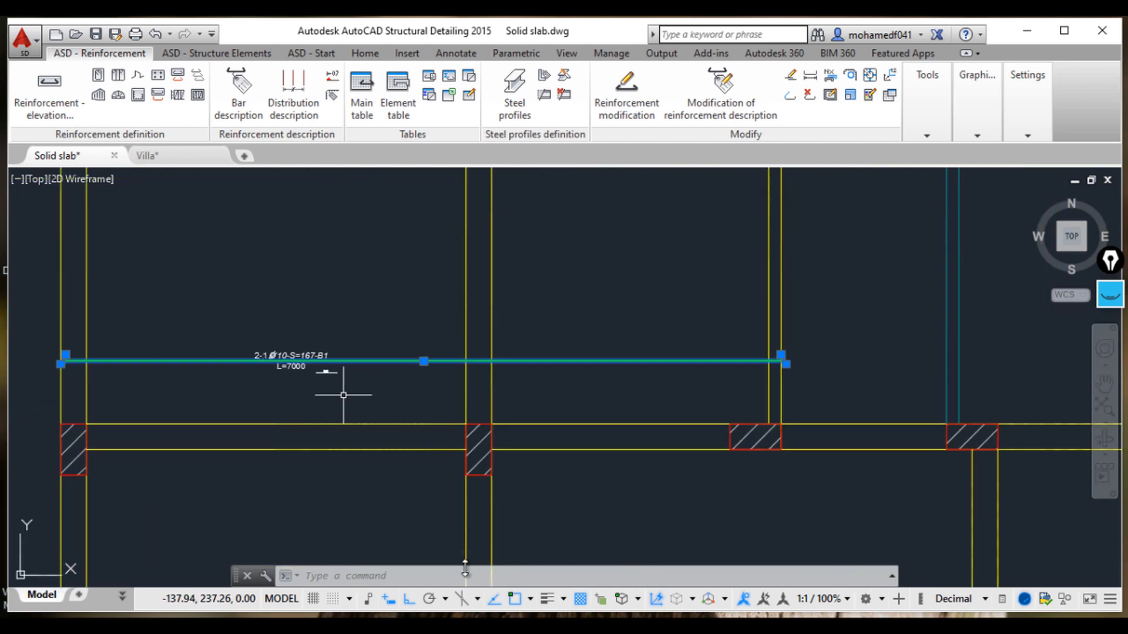
scroll(289, 376, "up", 5)
scroll(289, 376, "down", 6)
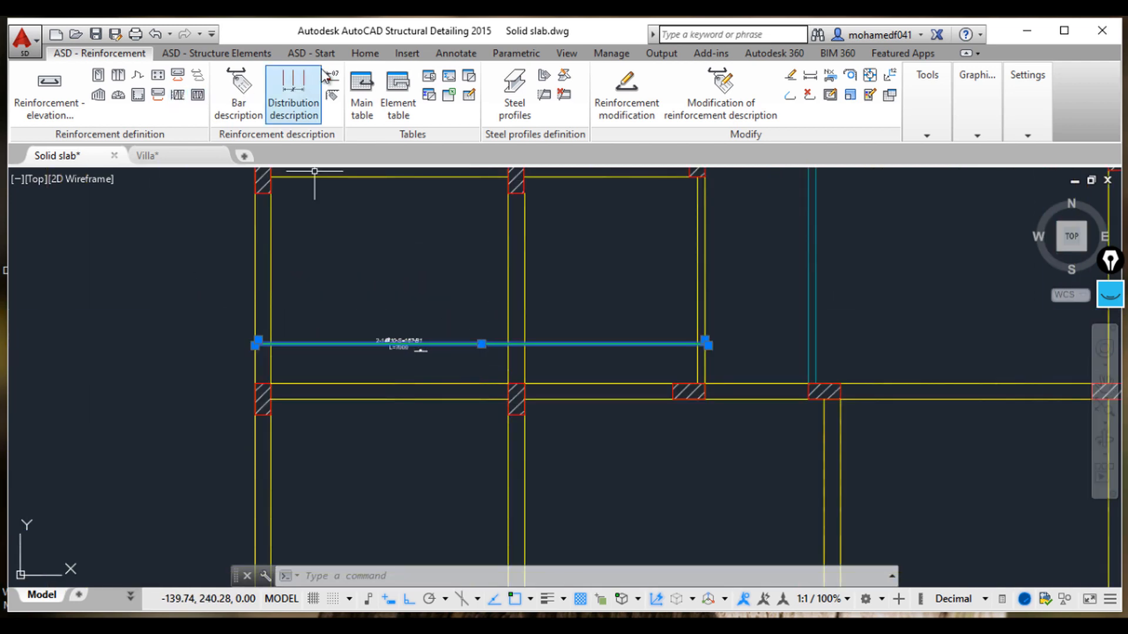
Step: Add a vertical linear dimension spanning the slab panel across the new bar, beside its description
left_click(365, 53)
left_click(357, 76)
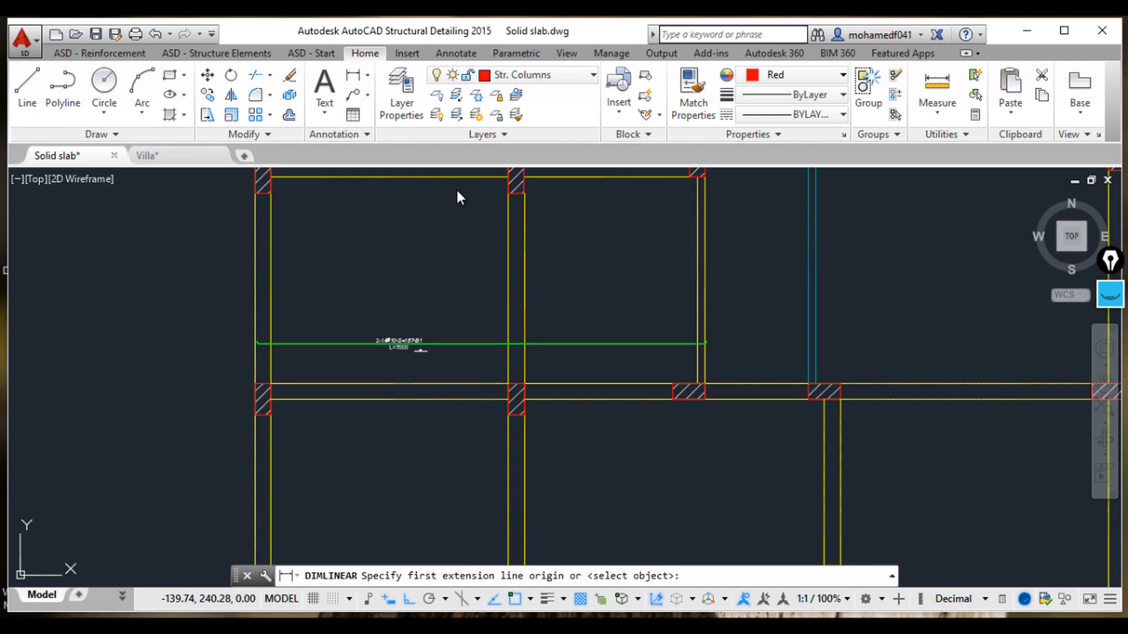
middle_click_drag(480, 181, 485, 234)
left_click(482, 230)
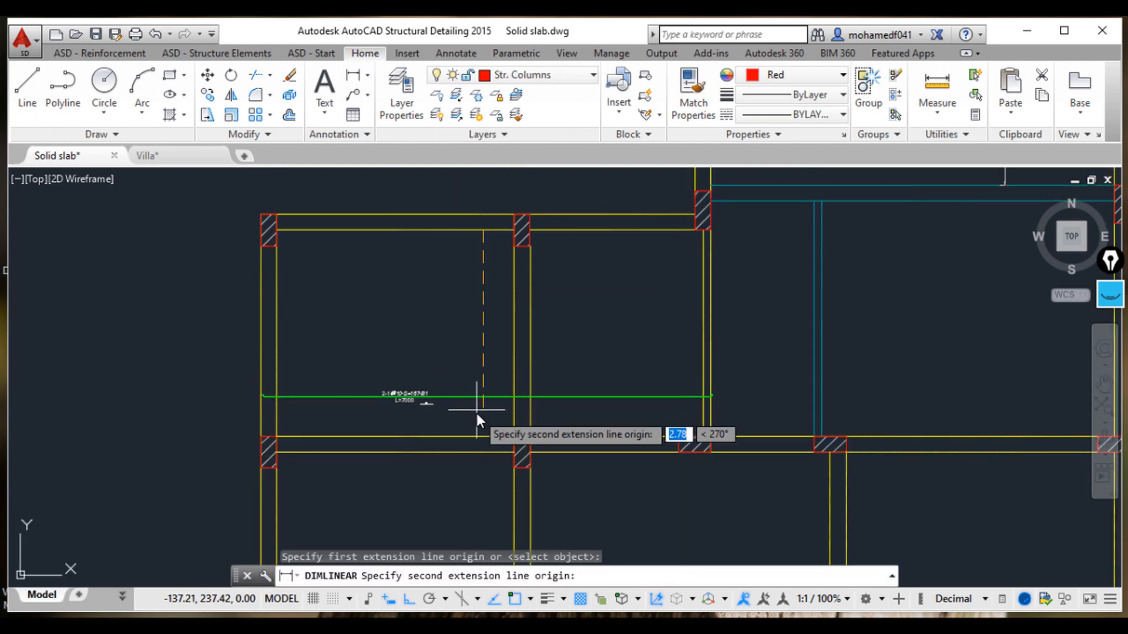
left_click(481, 435)
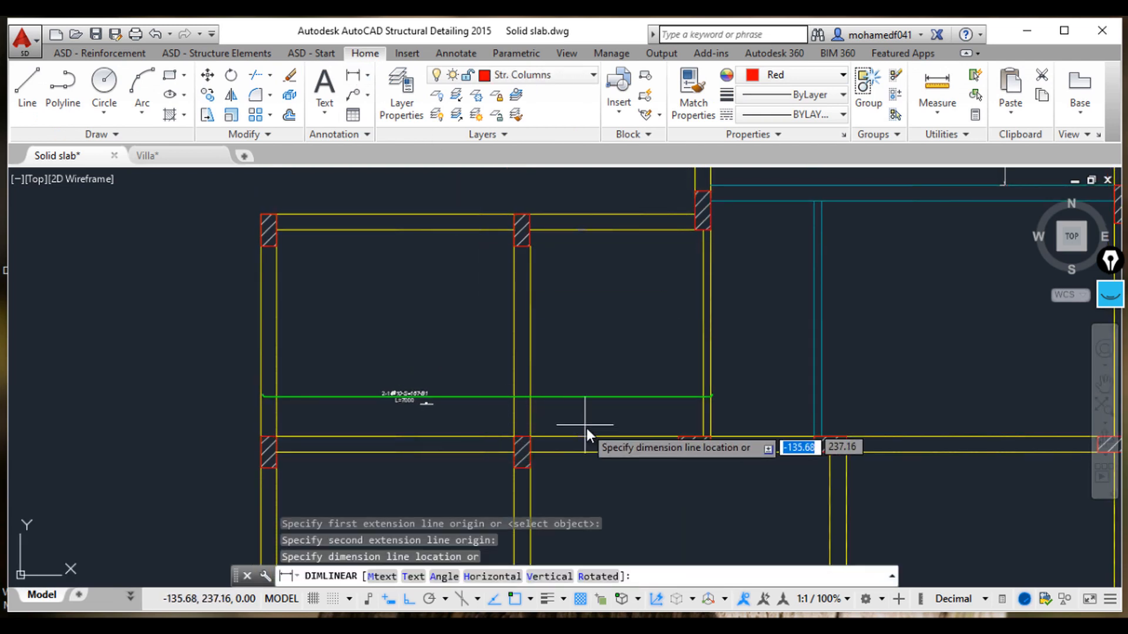
left_click(313, 439)
scroll(315, 405, "up", 4)
middle_click_drag(344, 275, 433, 348)
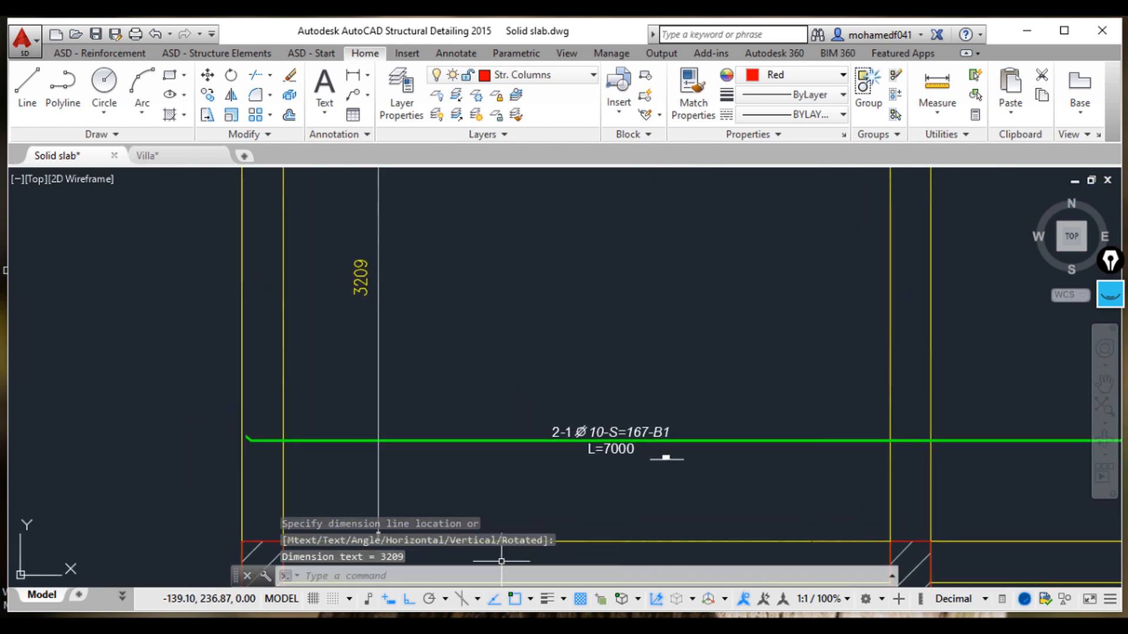
Step: Switch to the calculator app, compute 6 × 3.209 and add 1 to the answer, then close it
key("alt+Tab")
left_click(1025, 409)
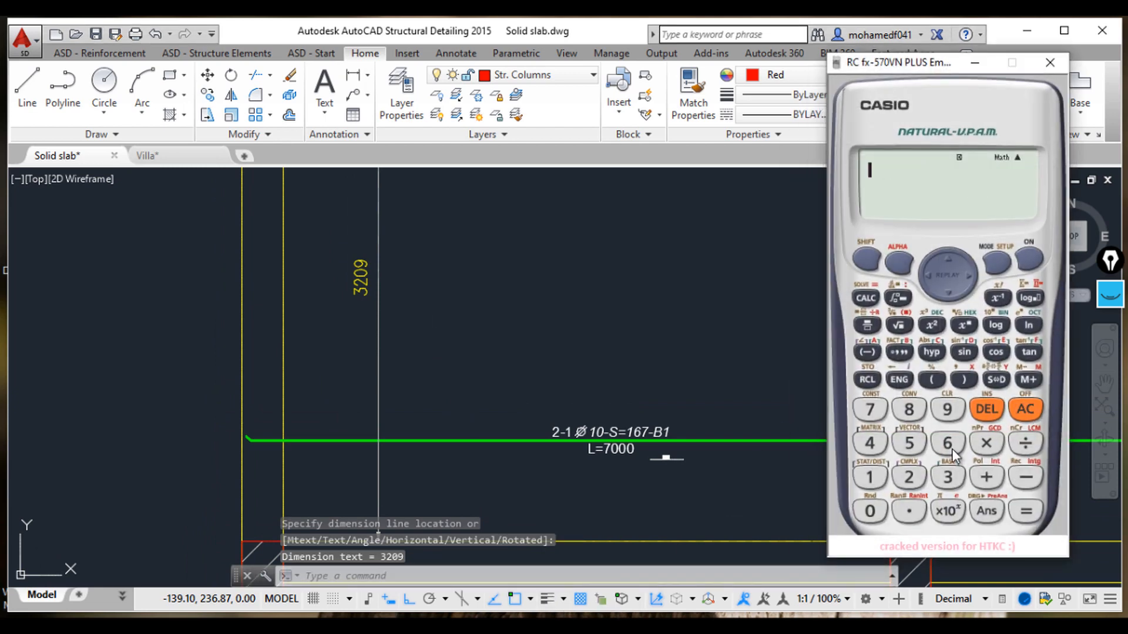
left_click(948, 443)
left_click(984, 445)
left_click(911, 511)
left_click(908, 477)
left_click(870, 510)
left_click(943, 411)
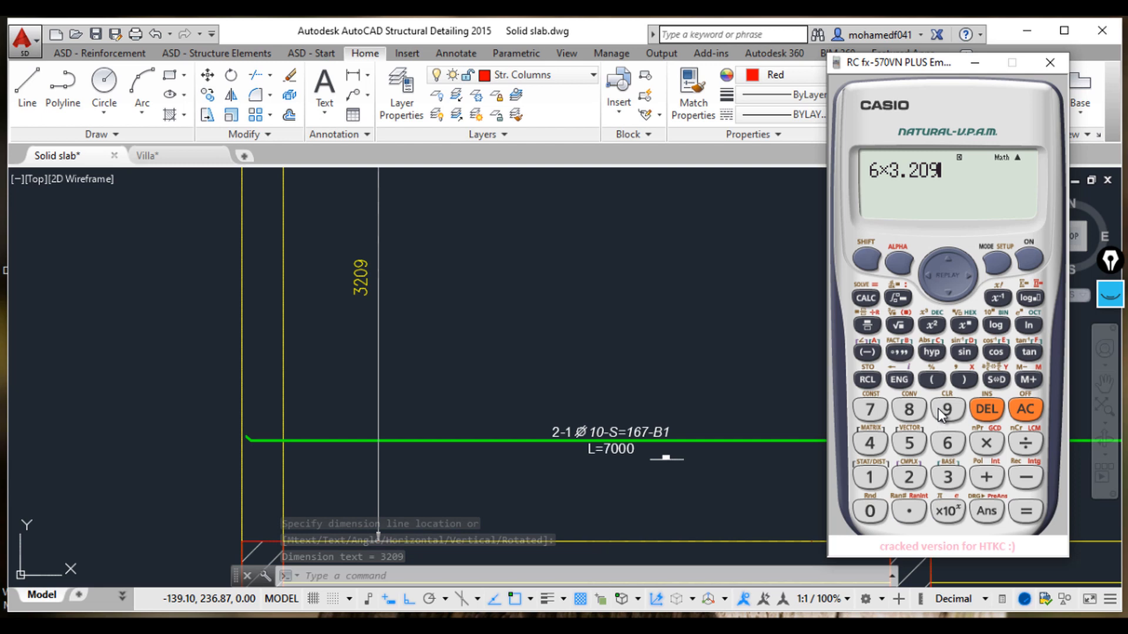
left_click(1028, 511)
left_click(986, 378)
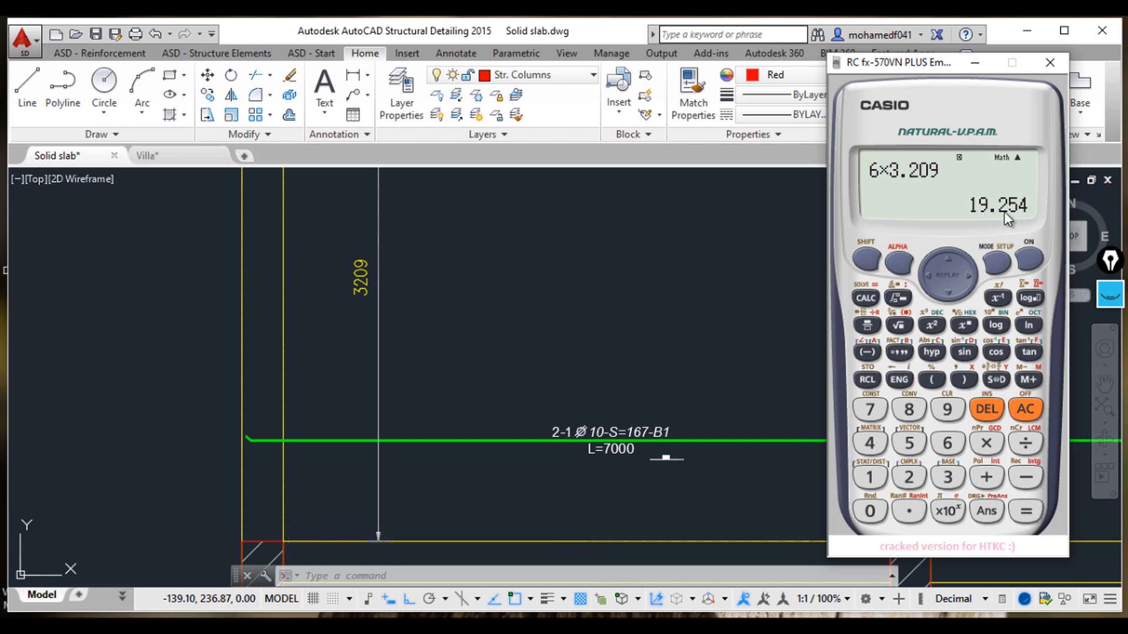
left_click(987, 477)
left_click(885, 479)
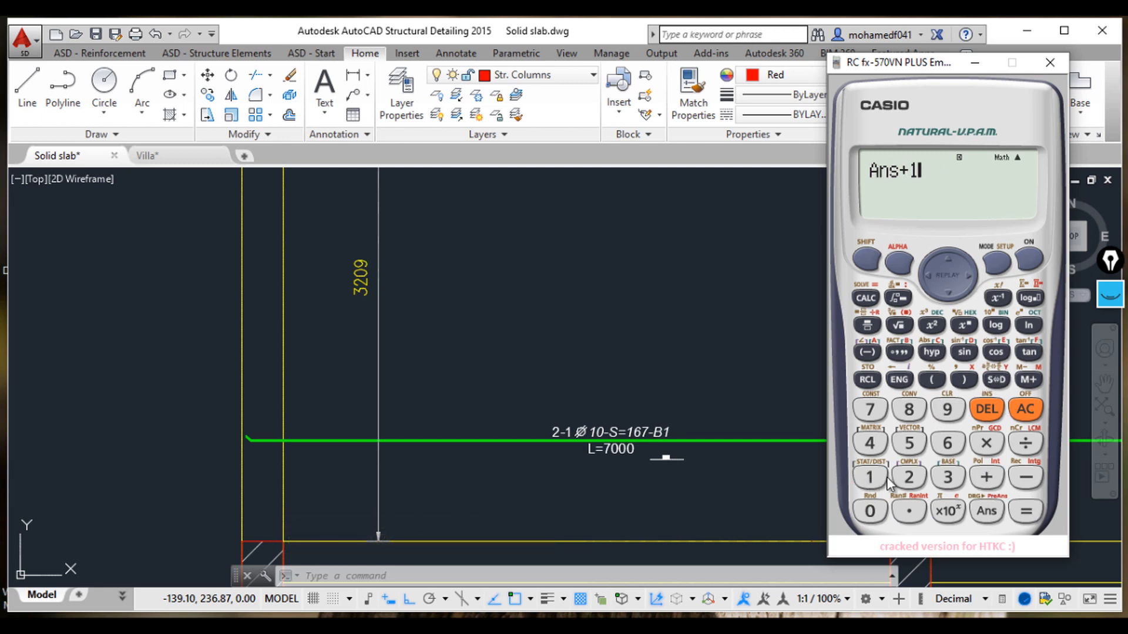
left_click(996, 378)
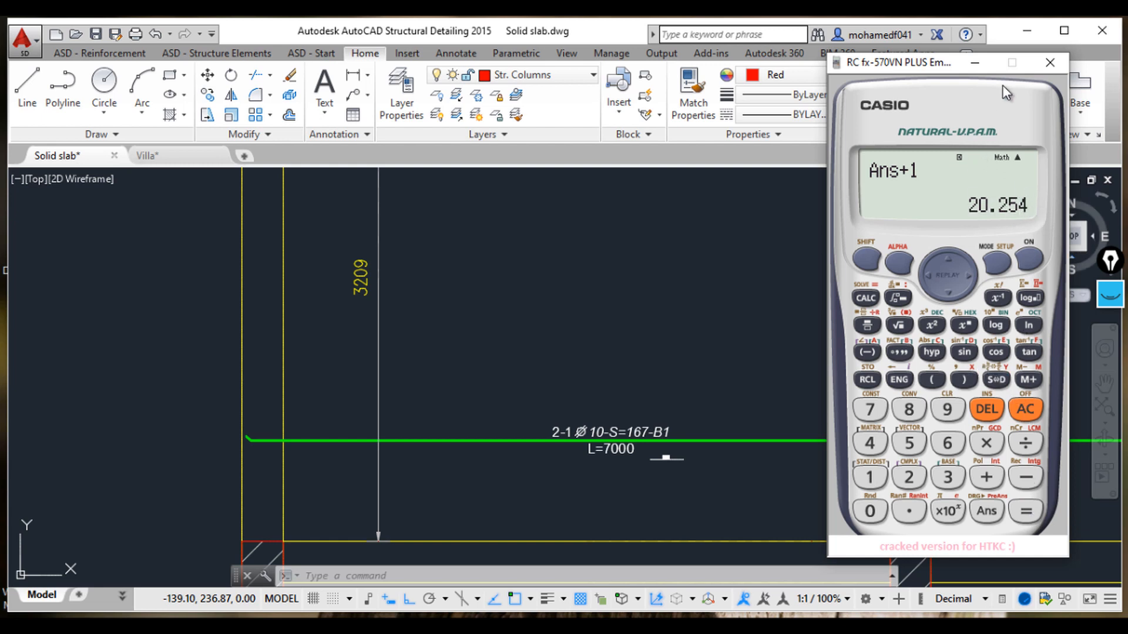
left_click(1050, 63)
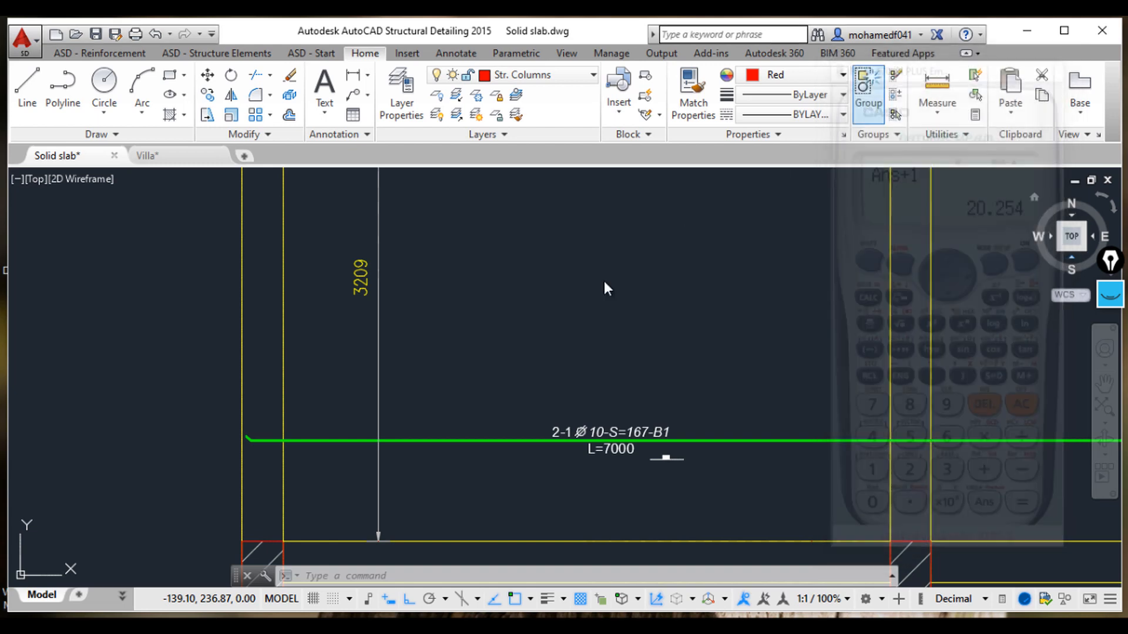
Step: Modify the bar's description and set its number of bars to 21
left_click(626, 439)
right_click(626, 439)
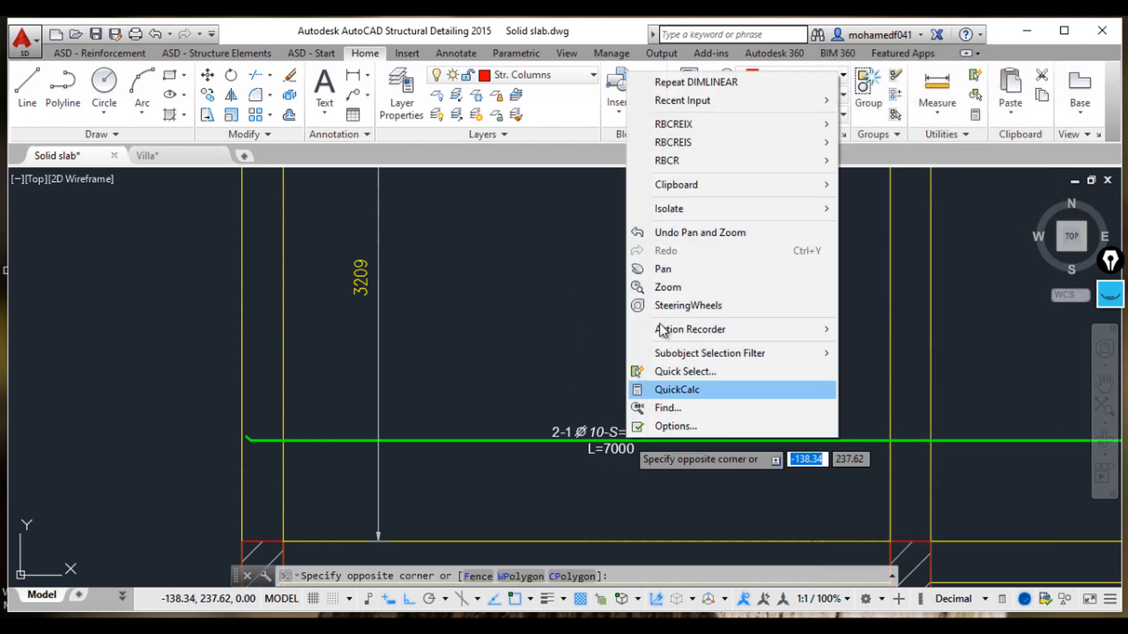
key("Escape")
left_click(610, 431)
right_click(610, 431)
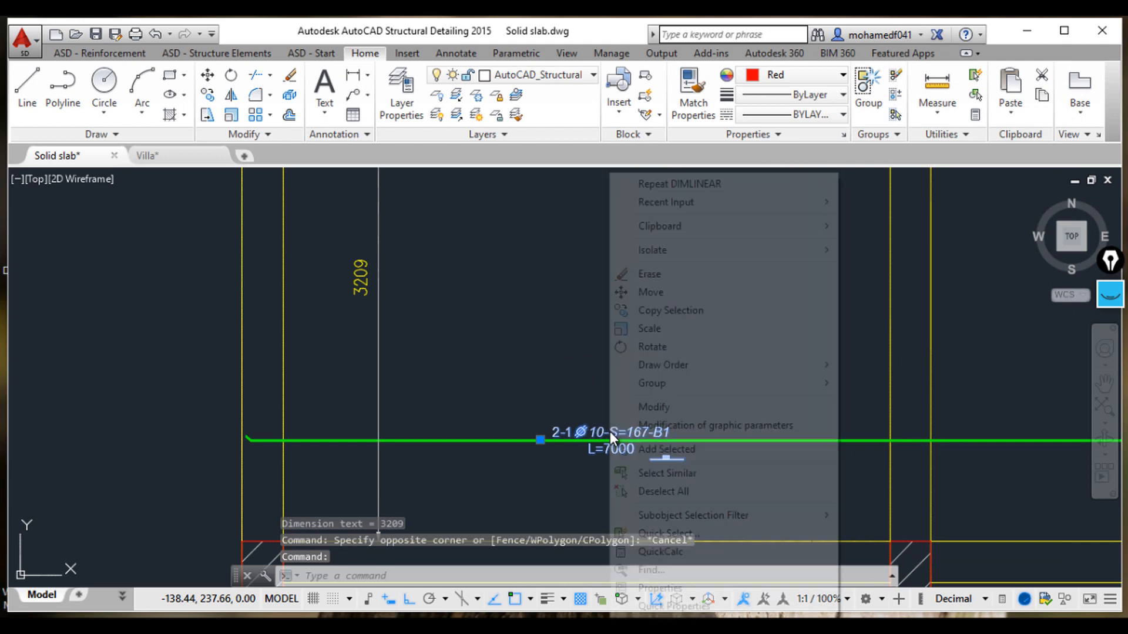
left_click(653, 406)
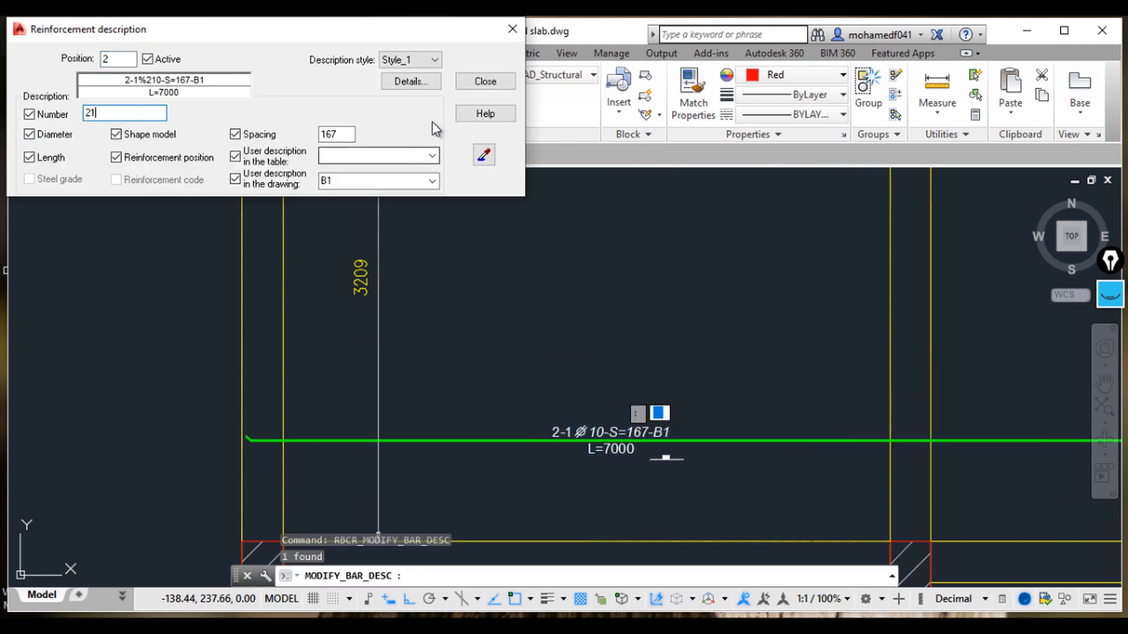
left_click(484, 81)
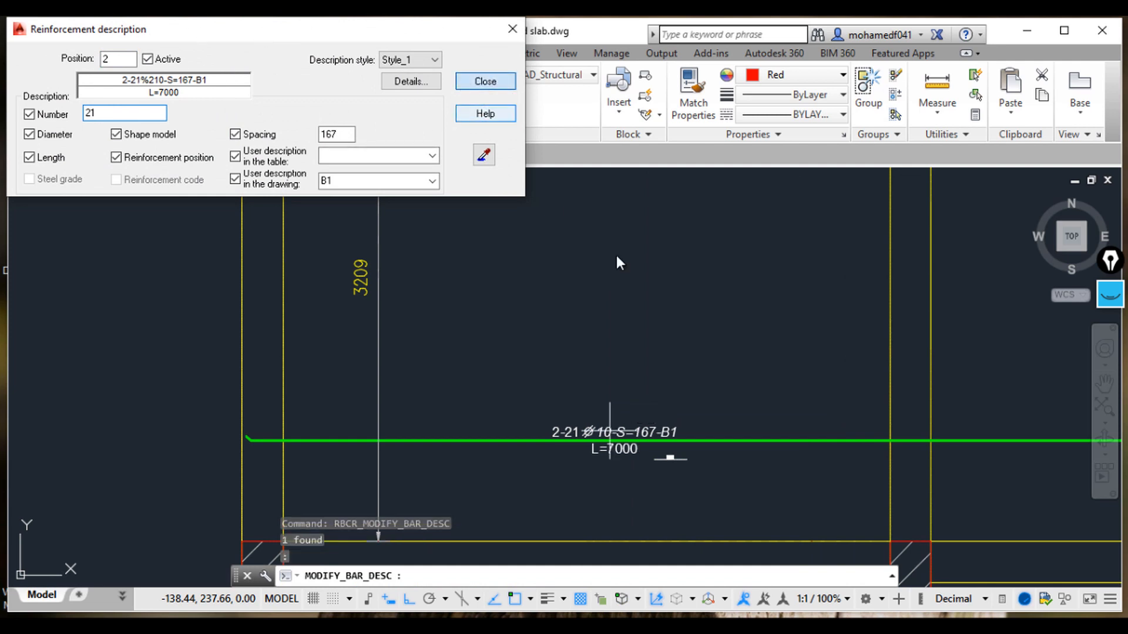
key("Escape")
key("Escape")
key("Escape")
Step: Zoom and pan from the updated bar description over to the reference layout panel between beams B3 and B2
scroll(685, 423, "up", 5)
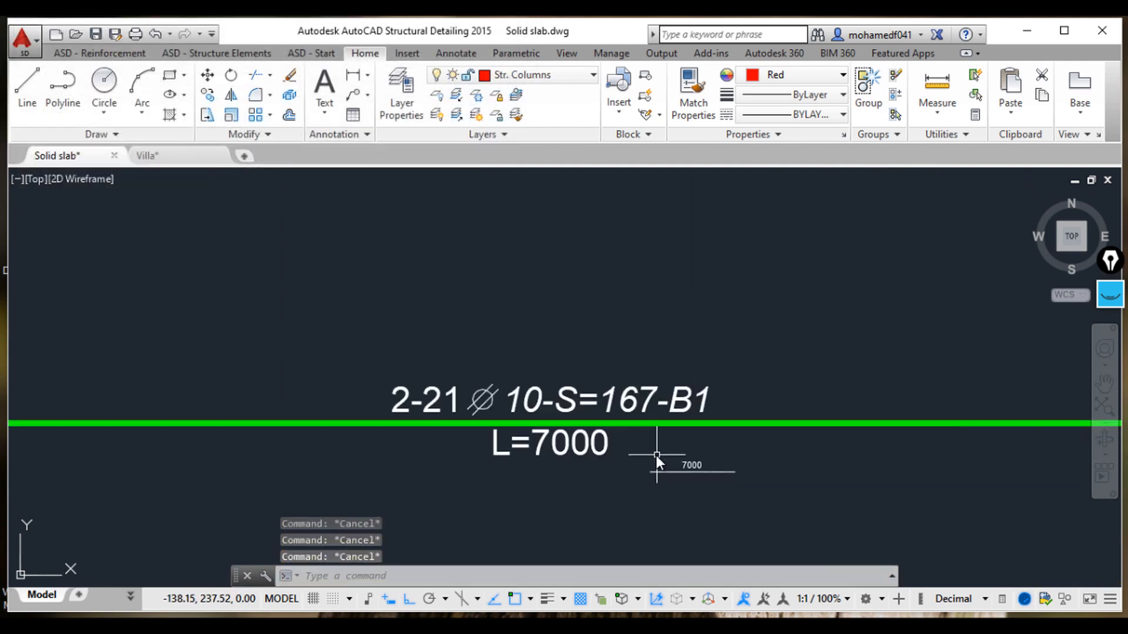
scroll(812, 457, "down", 5)
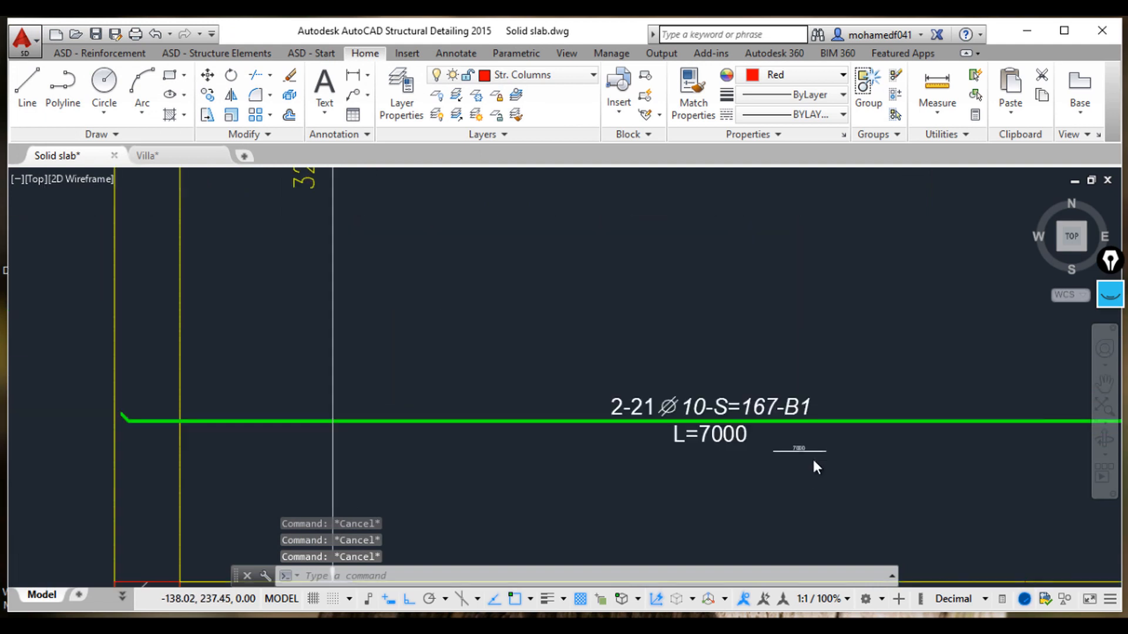
mouse_move(813, 459)
middle_mouse_down()
mouse_move(703, 413)
mouse_move(608, 394)
middle_mouse_up()
scroll(608, 395, "down", 2)
middle_click_drag(755, 404, 693, 403)
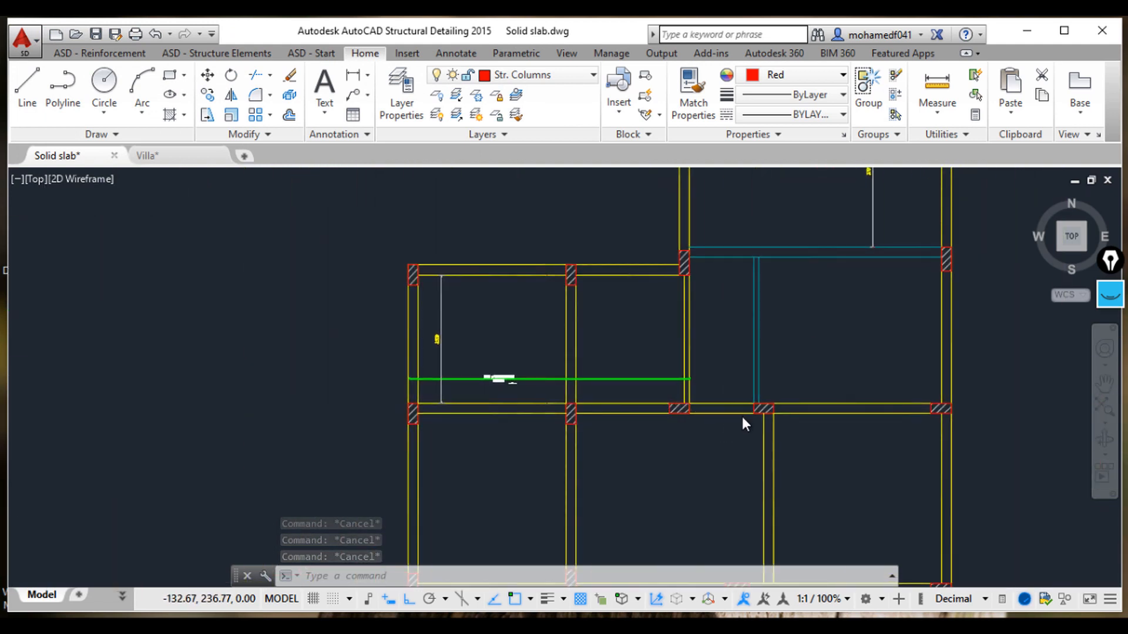
scroll(744, 422, "up", 2)
middle_click_drag(889, 396, 787, 407)
middle_click_drag(831, 285, 841, 367)
scroll(787, 395, "down", 4)
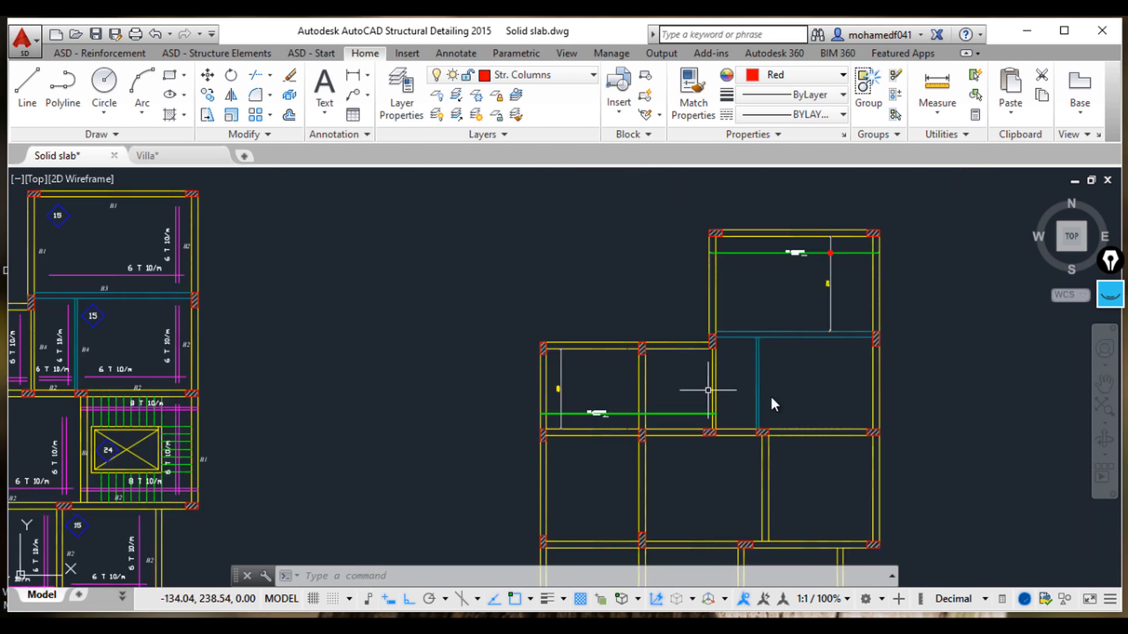
middle_click_drag(376, 378, 753, 373)
scroll(575, 384, "up", 2)
middle_click_drag(371, 313, 444, 312)
scroll(523, 285, "up", 2)
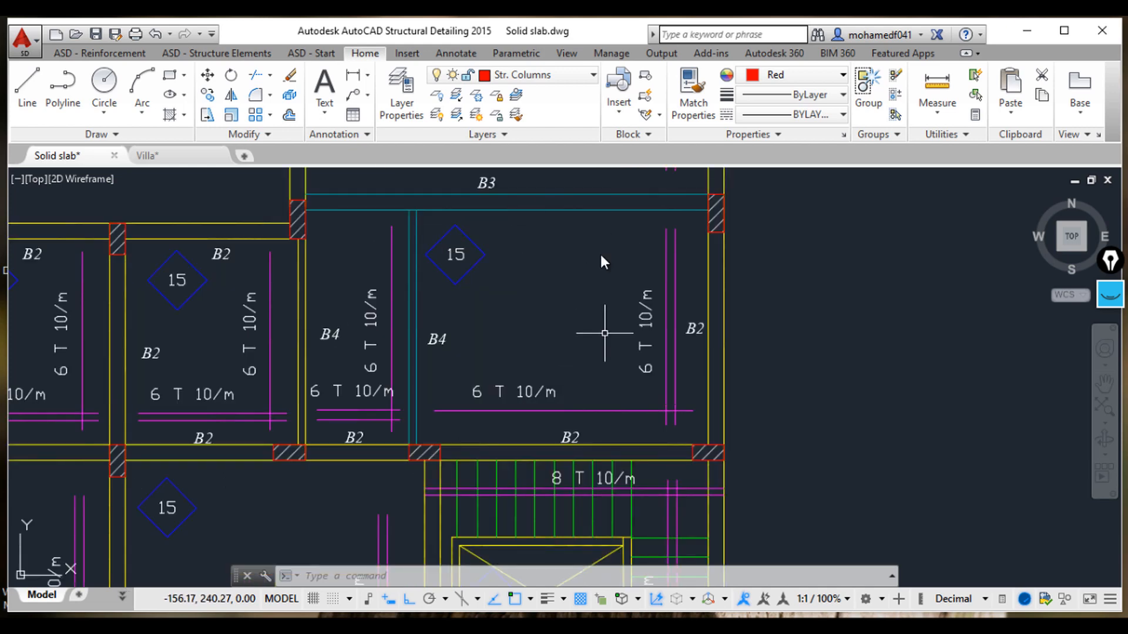
middle_click_drag(558, 300, 611, 270)
middle_click_drag(608, 343, 621, 441)
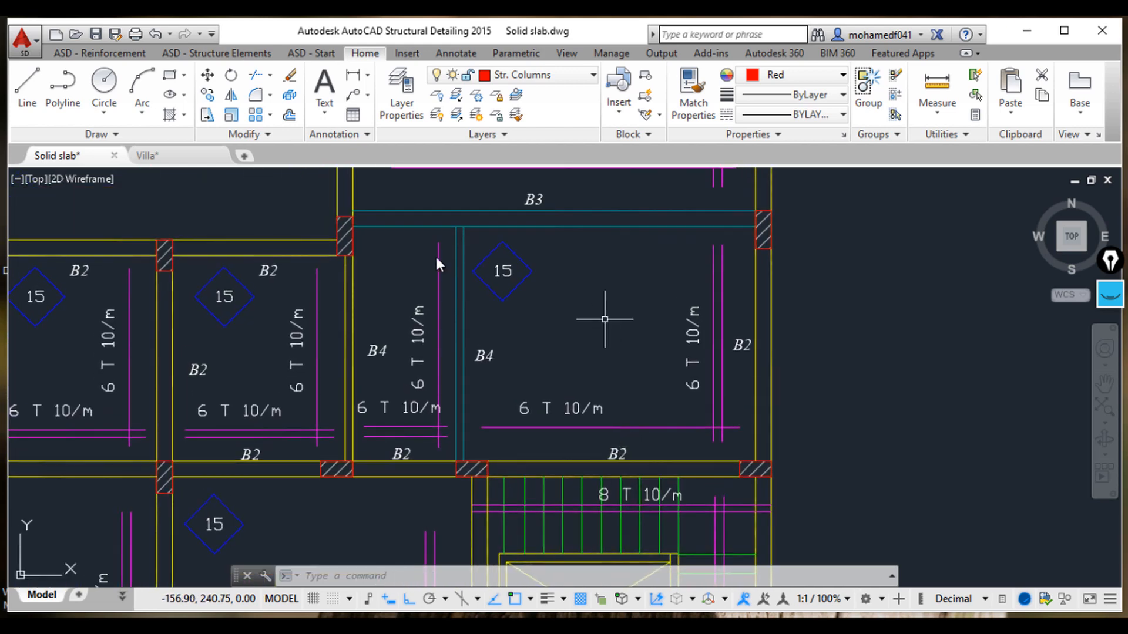
Step: Dimension the reference panel's vertical span and its horizontal span between the beam edges
left_click(356, 76)
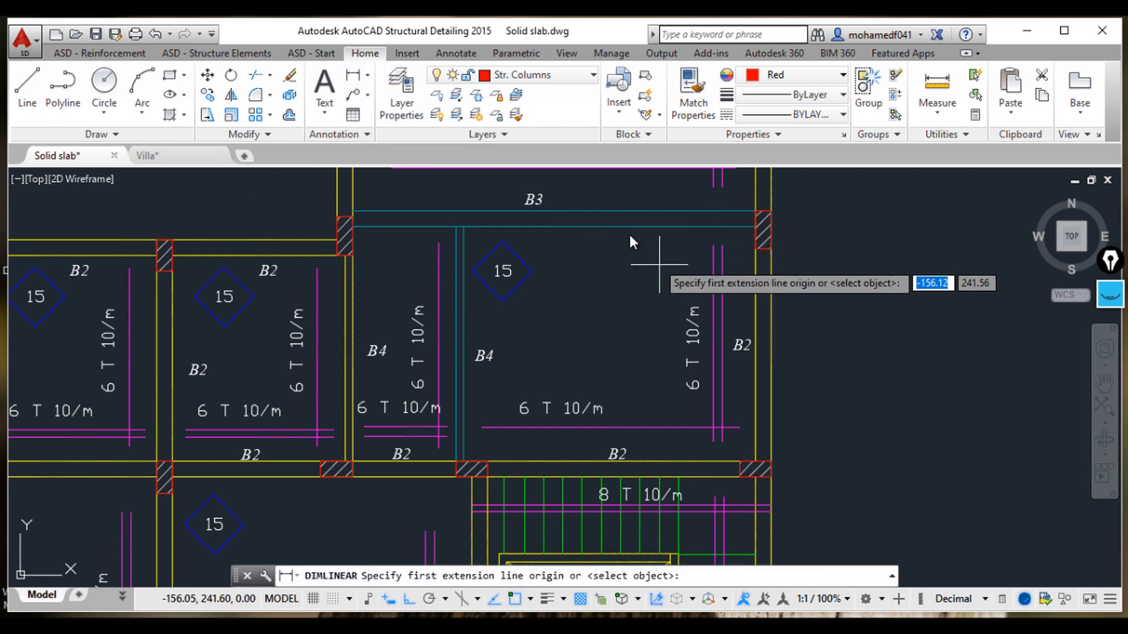
left_click(612, 227)
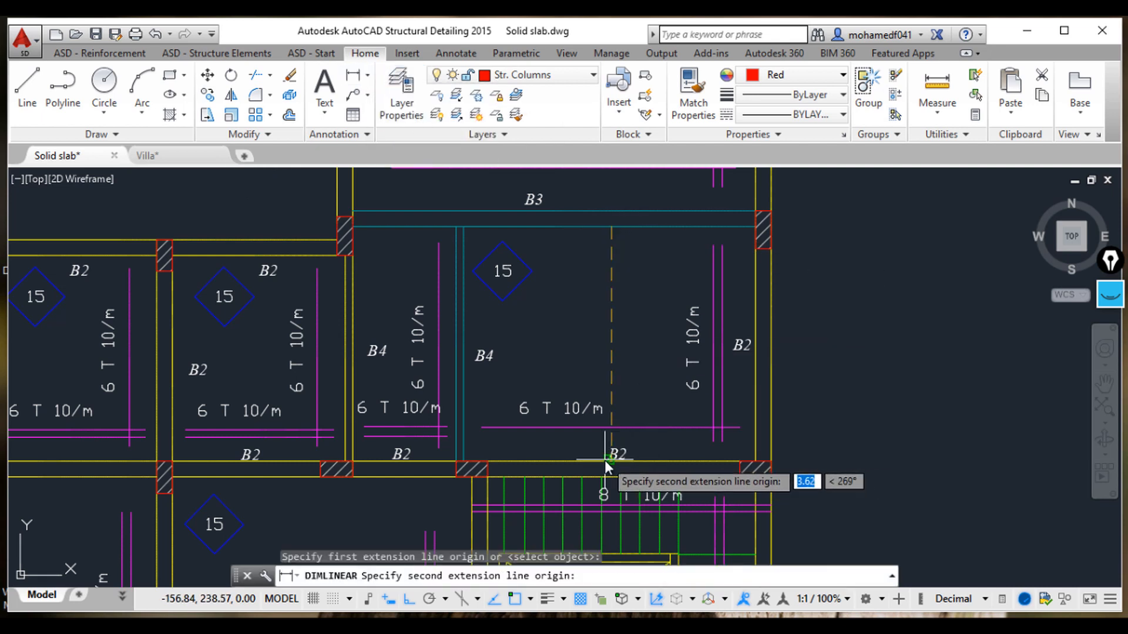
left_click(631, 462)
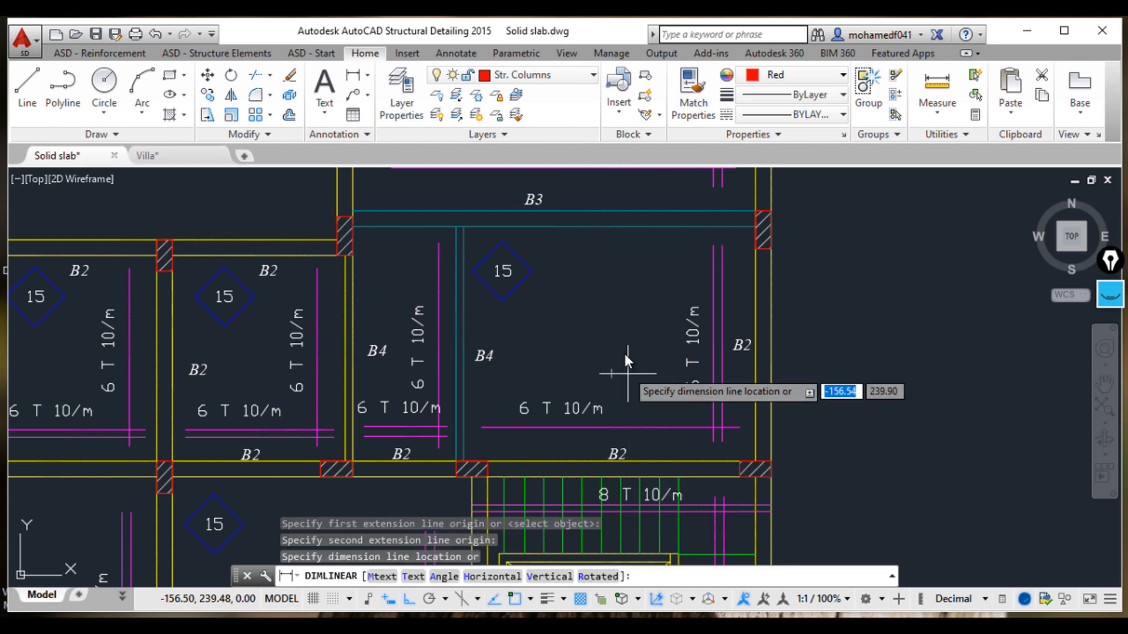
left_click(646, 358)
scroll(644, 359, "up", 5)
scroll(644, 360, "down", 4)
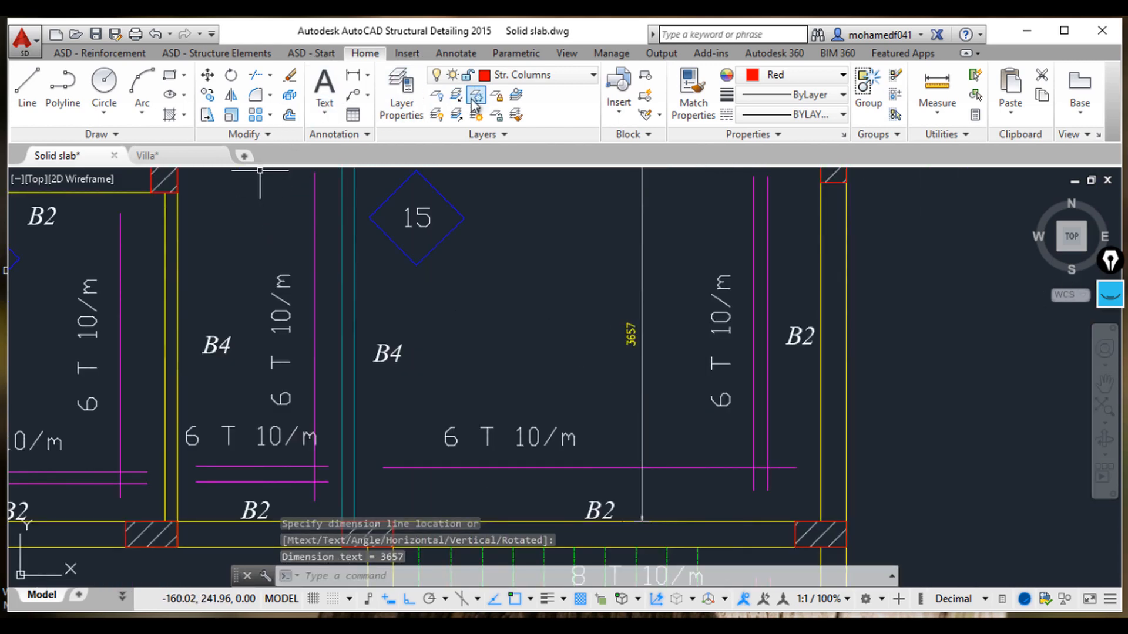
left_click(352, 77)
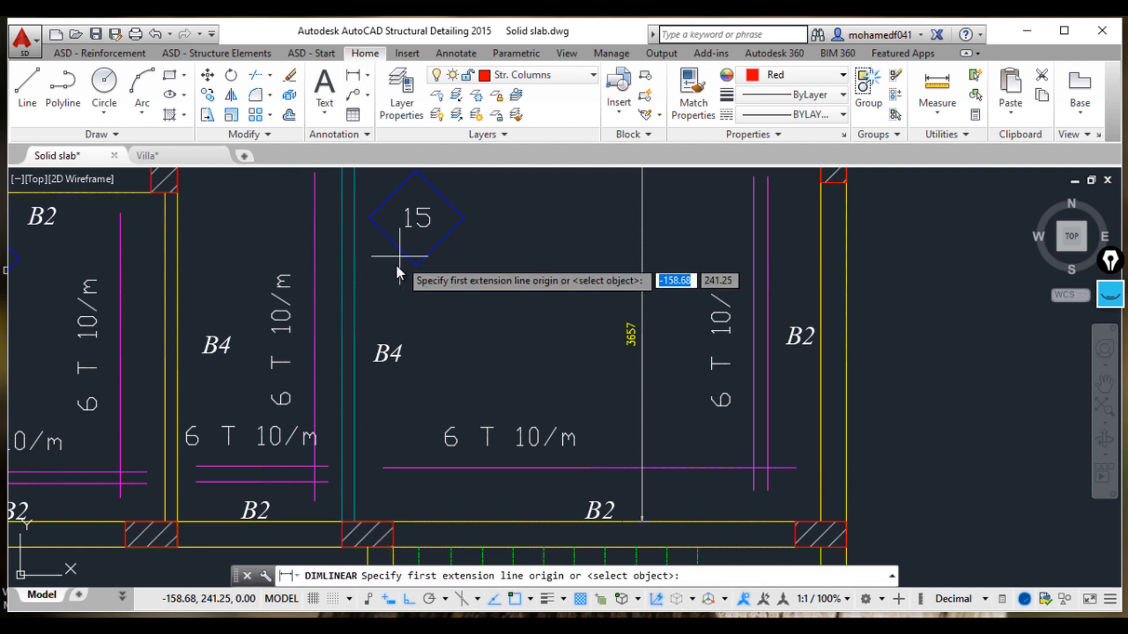
left_click(353, 273)
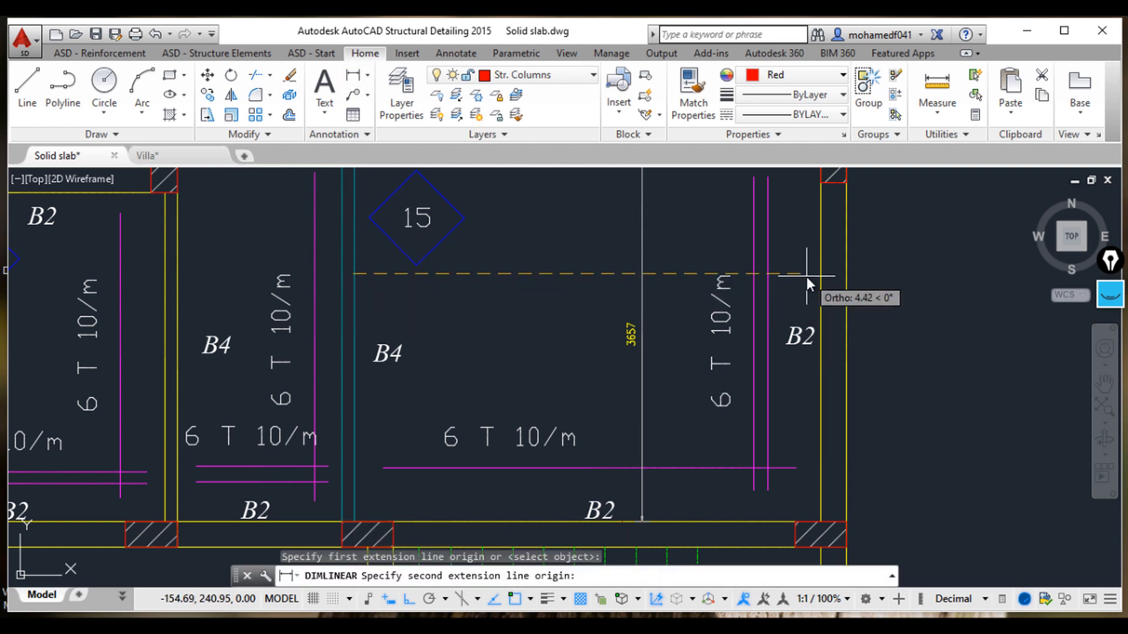
left_click(821, 270)
left_click(575, 272)
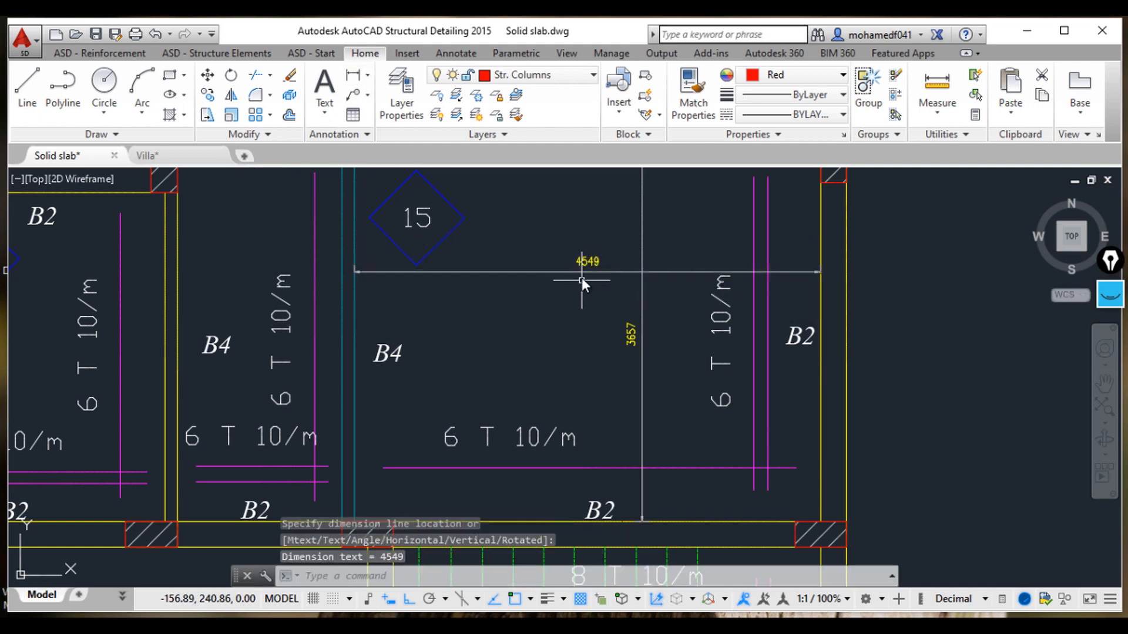
Step: Delete the two temporary dimensions from the reference panel
scroll(582, 277, "up", 2)
middle_click_drag(581, 277, 560, 273)
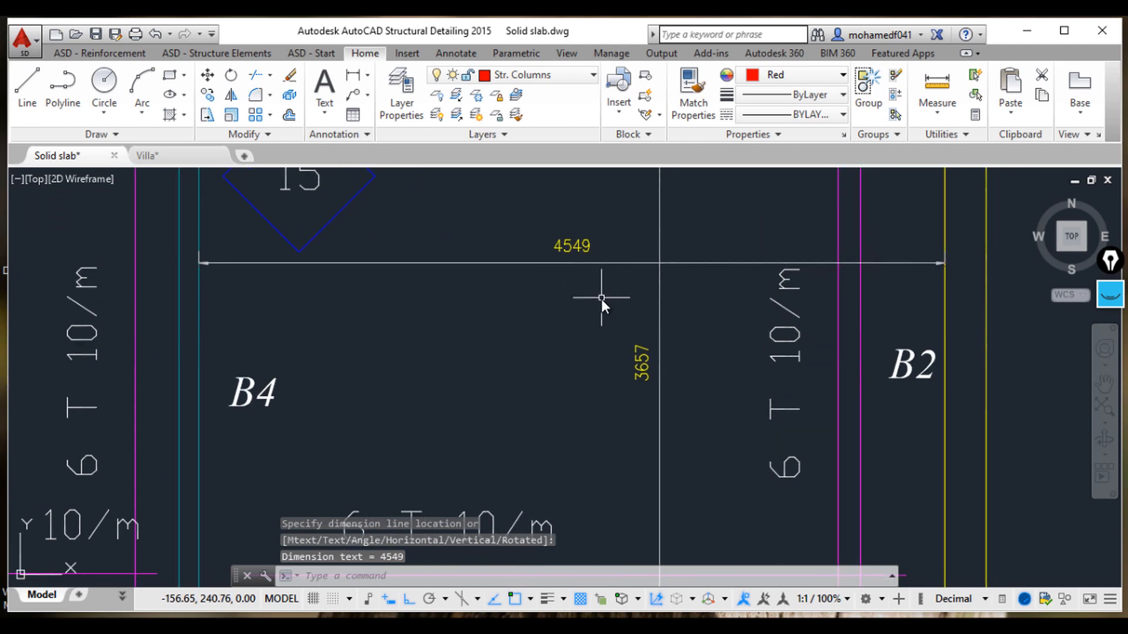
scroll(601, 298, "down", 4)
left_click(632, 300)
left_click(603, 272)
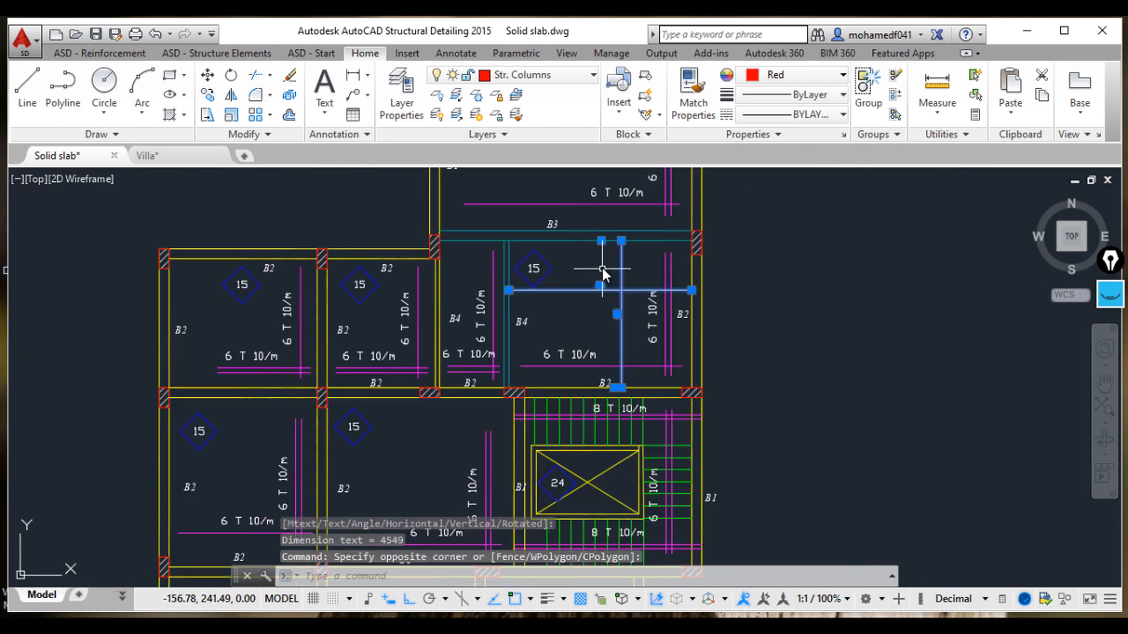
key("Delete")
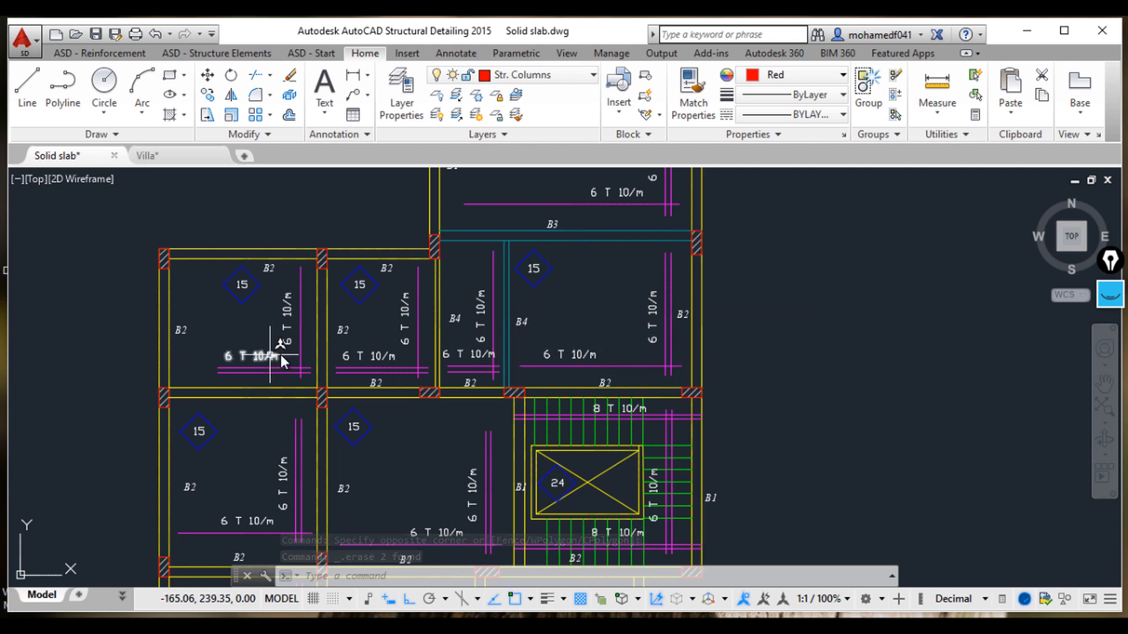
Step: Examine the reference panel's bottom bar marked 6 T 10/m, then return the view to the new slab layout
scroll(474, 395, "up", 2)
mouse_move(524, 324)
middle_mouse_down()
mouse_move(363, 402)
mouse_move(348, 424)
mouse_move(412, 372)
middle_mouse_up()
scroll(358, 402, "down", 2)
scroll(402, 371, "up", 2)
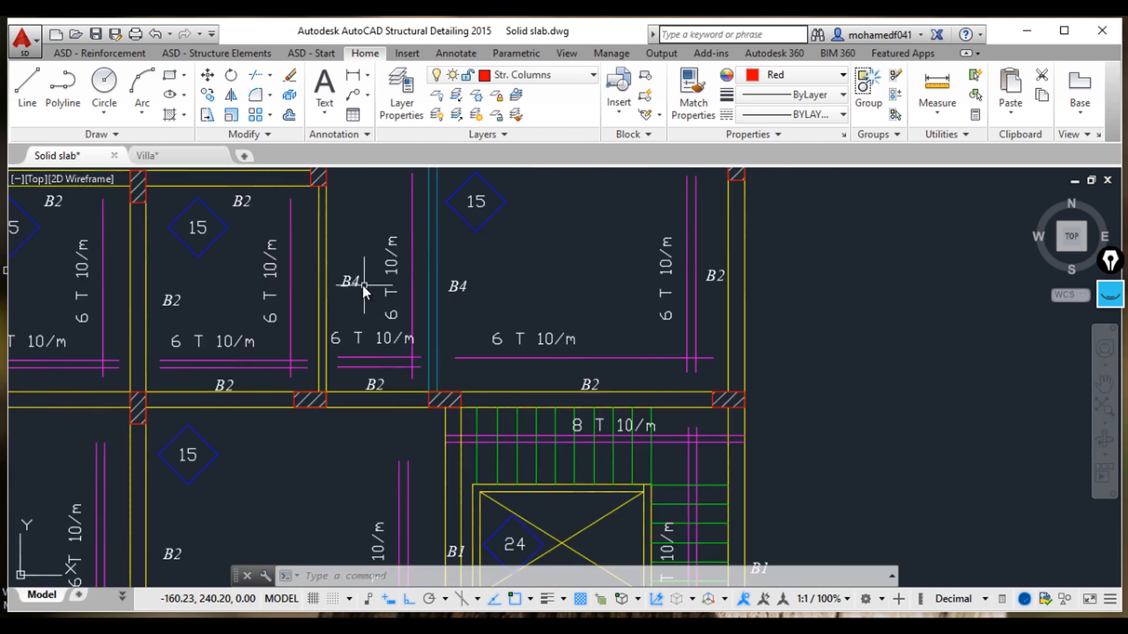
middle_click_drag(444, 185, 450, 305)
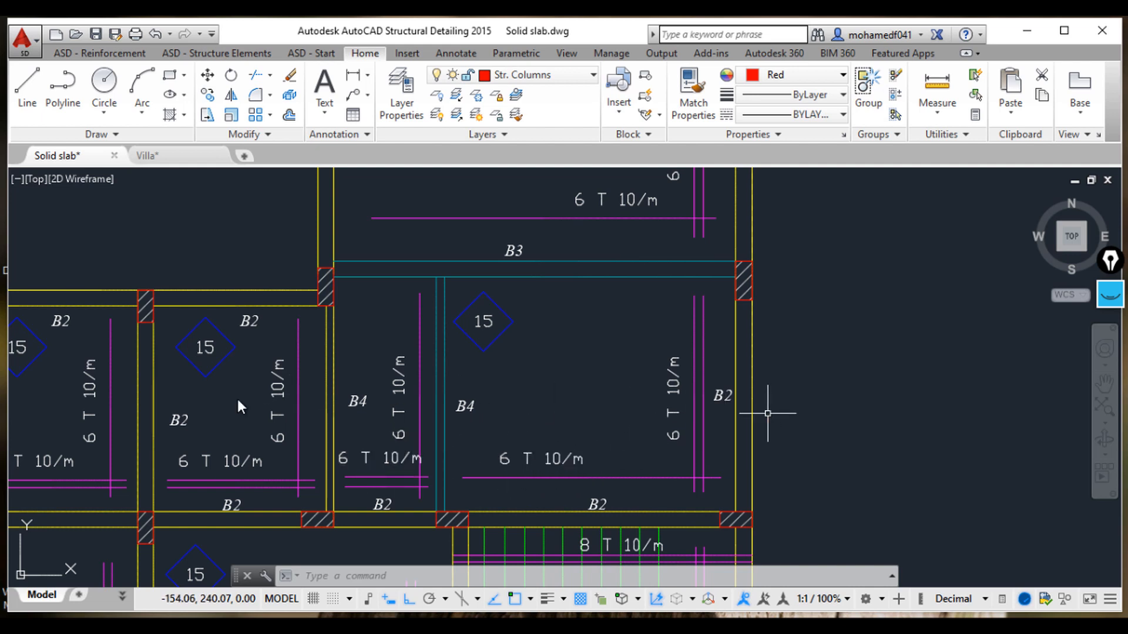
left_click(587, 478)
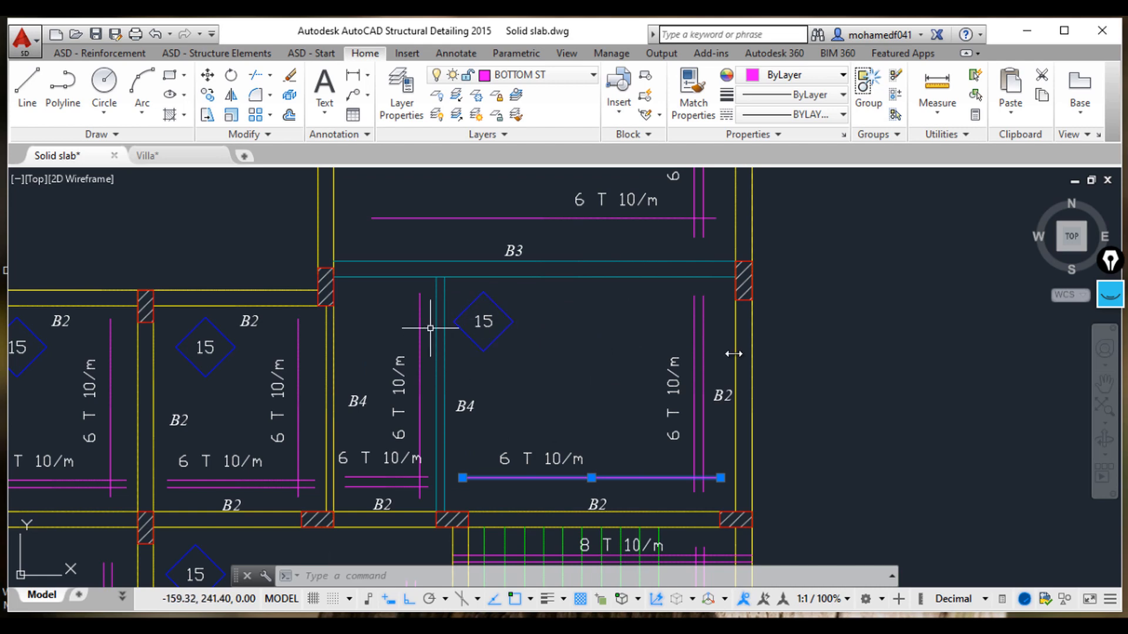
scroll(758, 352, "down", 5)
middle_click_drag(987, 370, 799, 364)
scroll(728, 382, "up", 3)
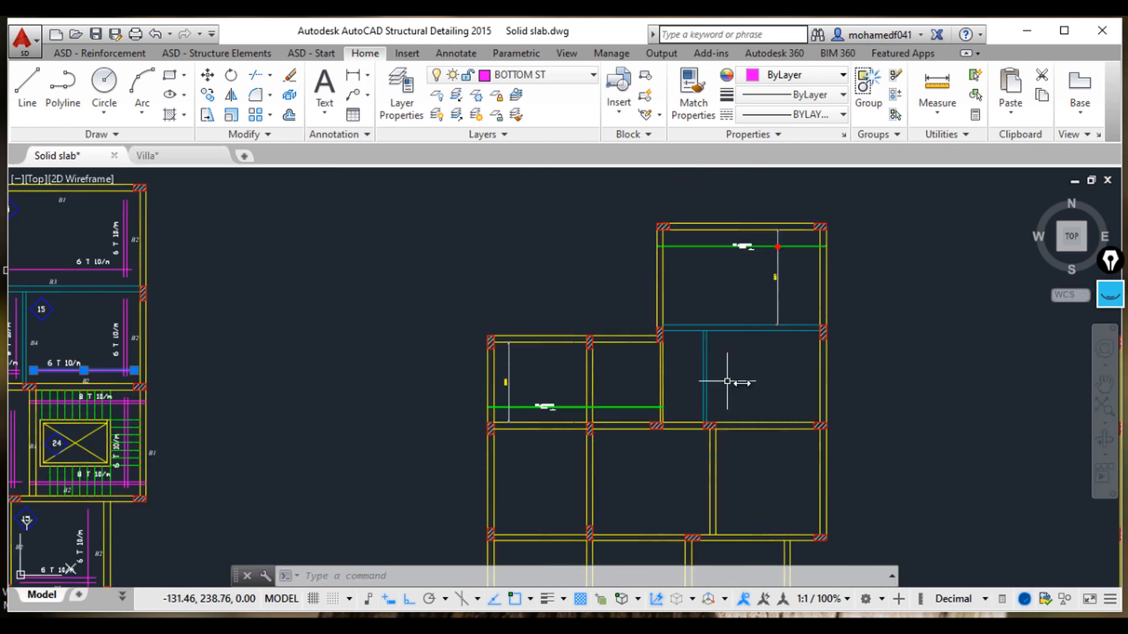
mouse_move(727, 381)
middle_mouse_down()
mouse_move(728, 395)
mouse_move(685, 393)
mouse_move(778, 413)
mouse_move(740, 407)
middle_mouse_up()
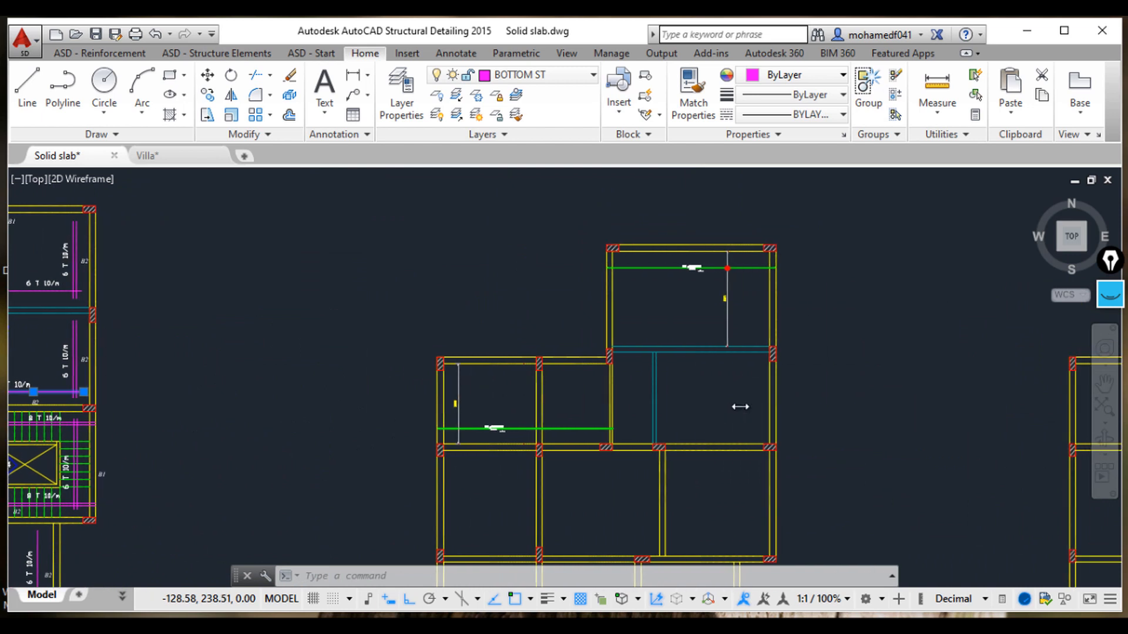
scroll(740, 407, "up", 2)
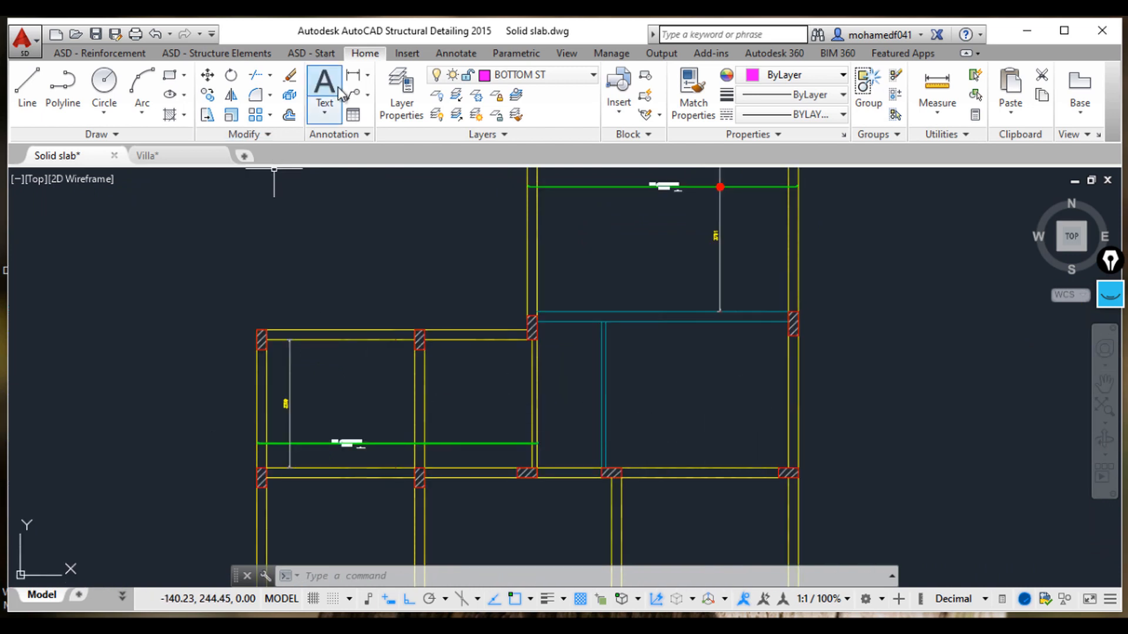
Step: Draw a straight reinforcement bar across the panel by two points and cancel its description
left_click(100, 52)
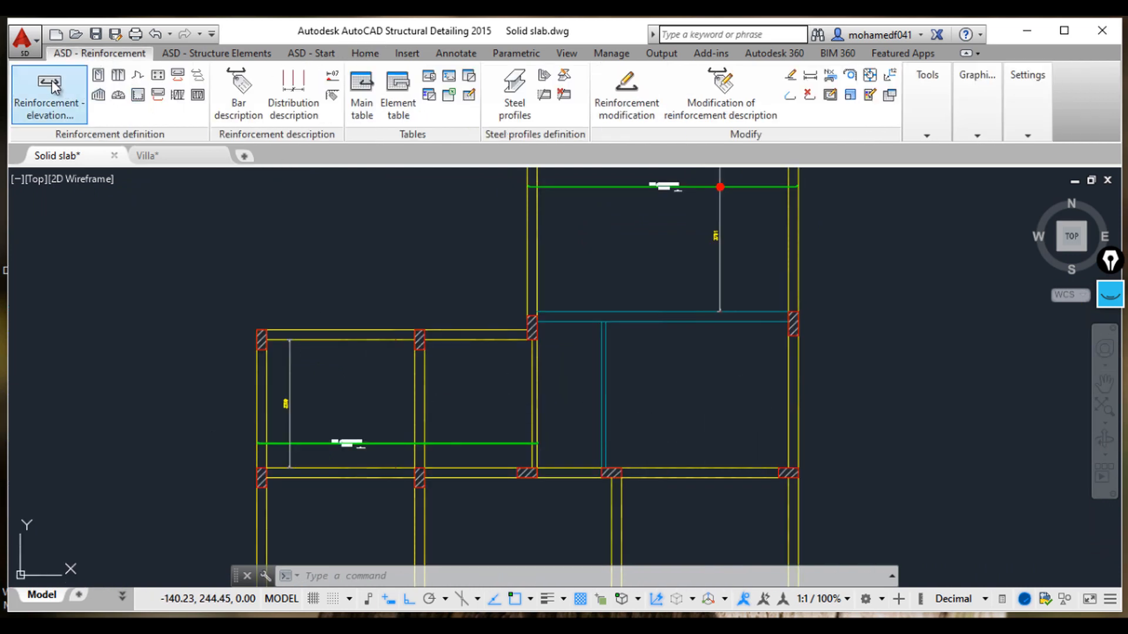
scroll(639, 469, "up", 3)
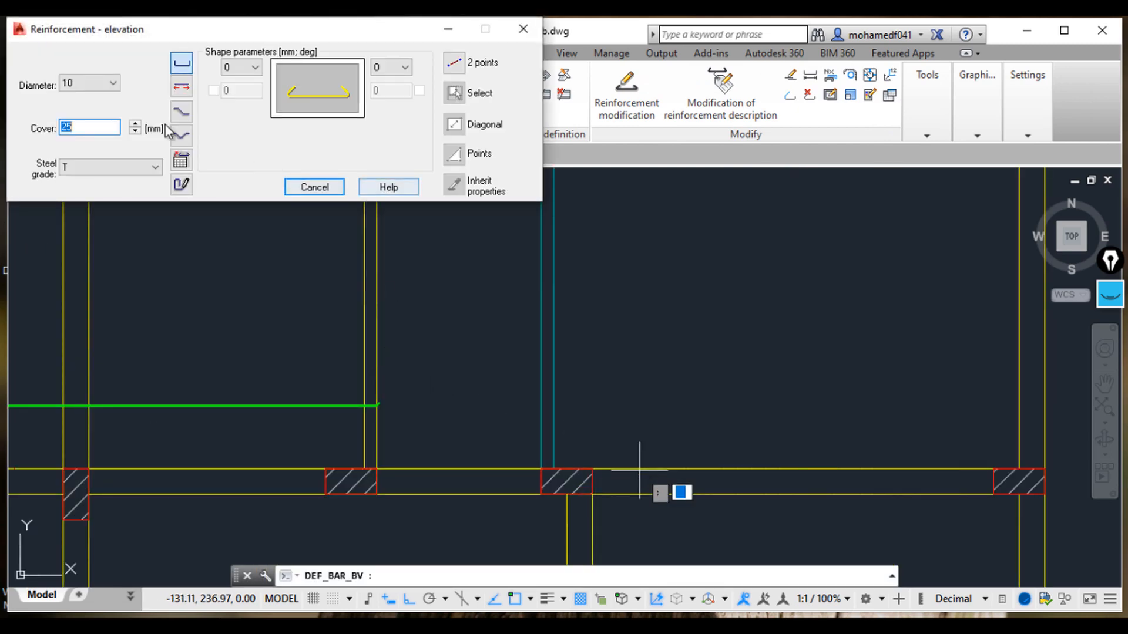
left_click(451, 92)
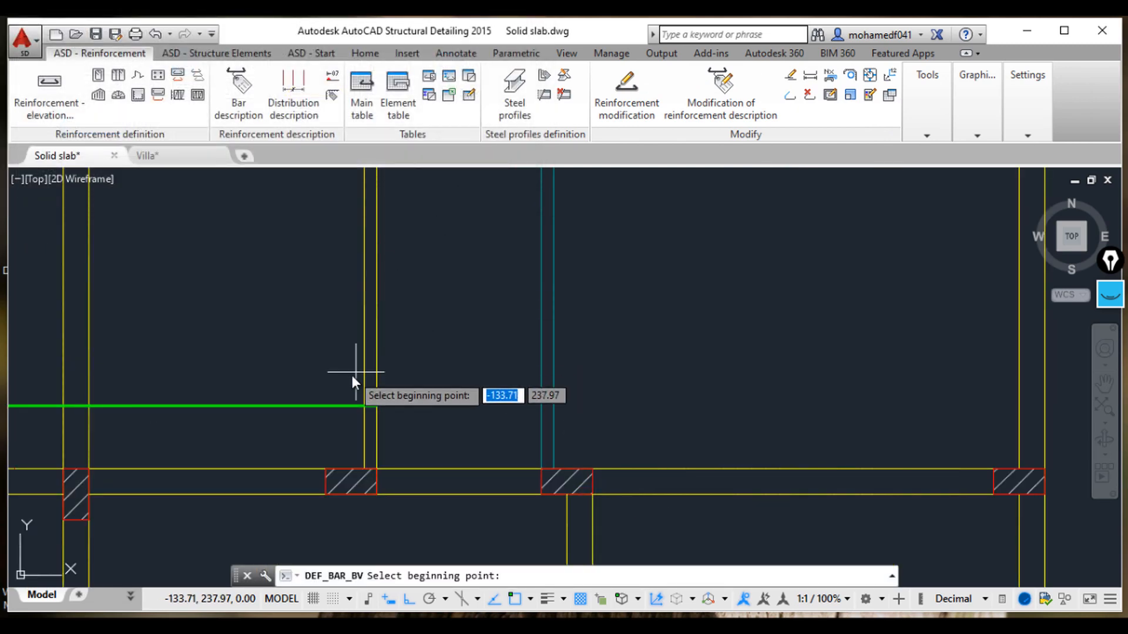
left_click(365, 375)
middle_click_drag(700, 364, 453, 358)
left_click(798, 375)
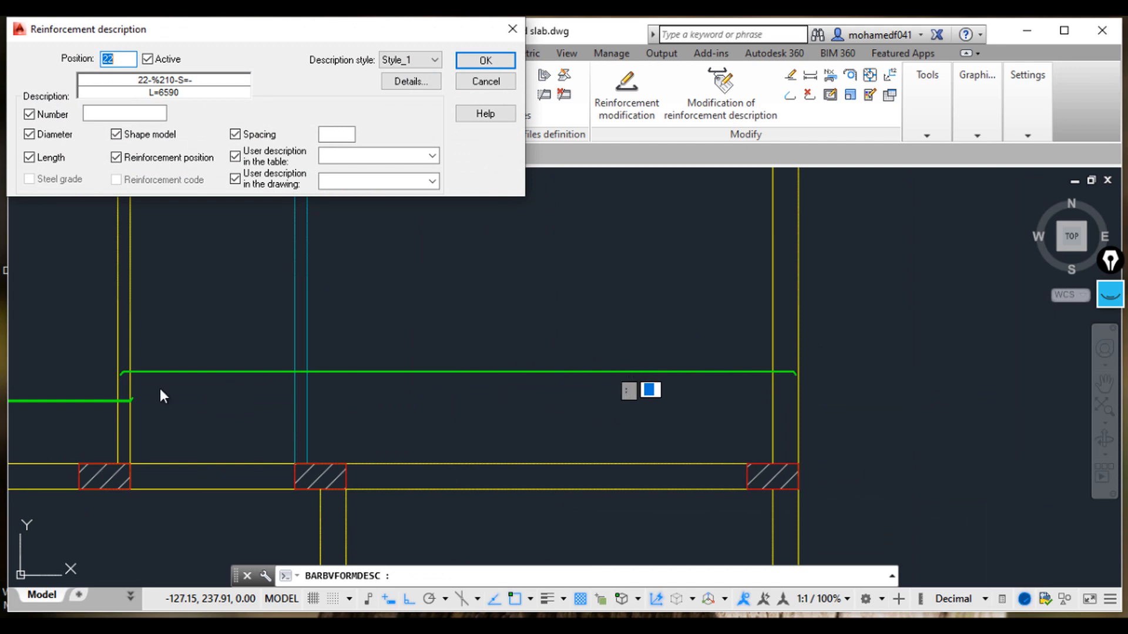
middle_click_drag(253, 396, 595, 388)
scroll(448, 384, "up", 7)
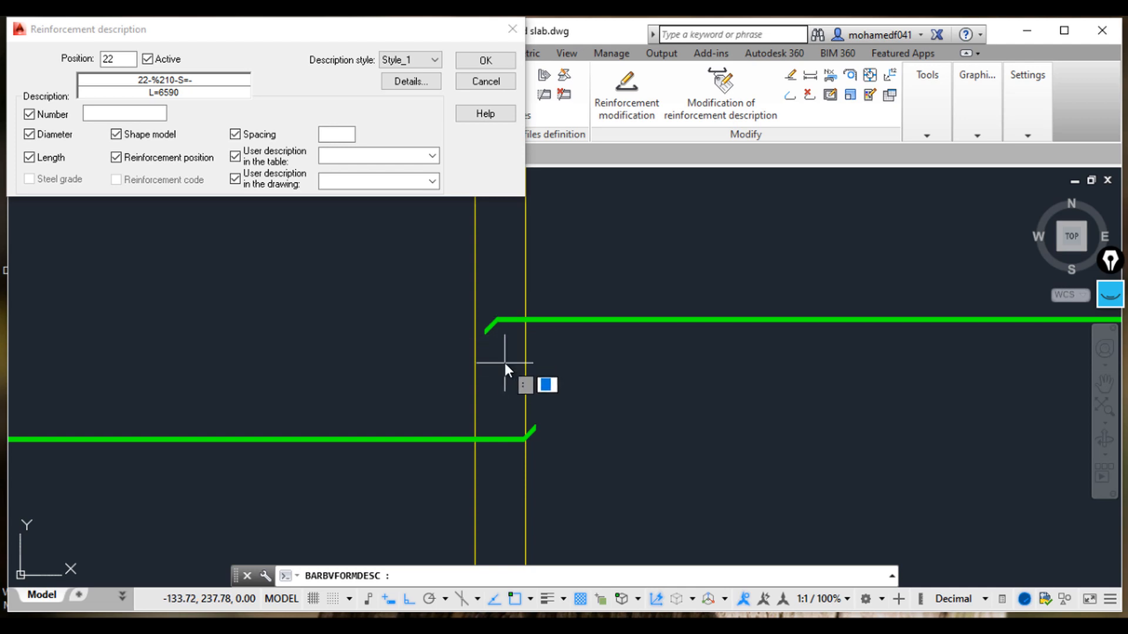
left_click(481, 83)
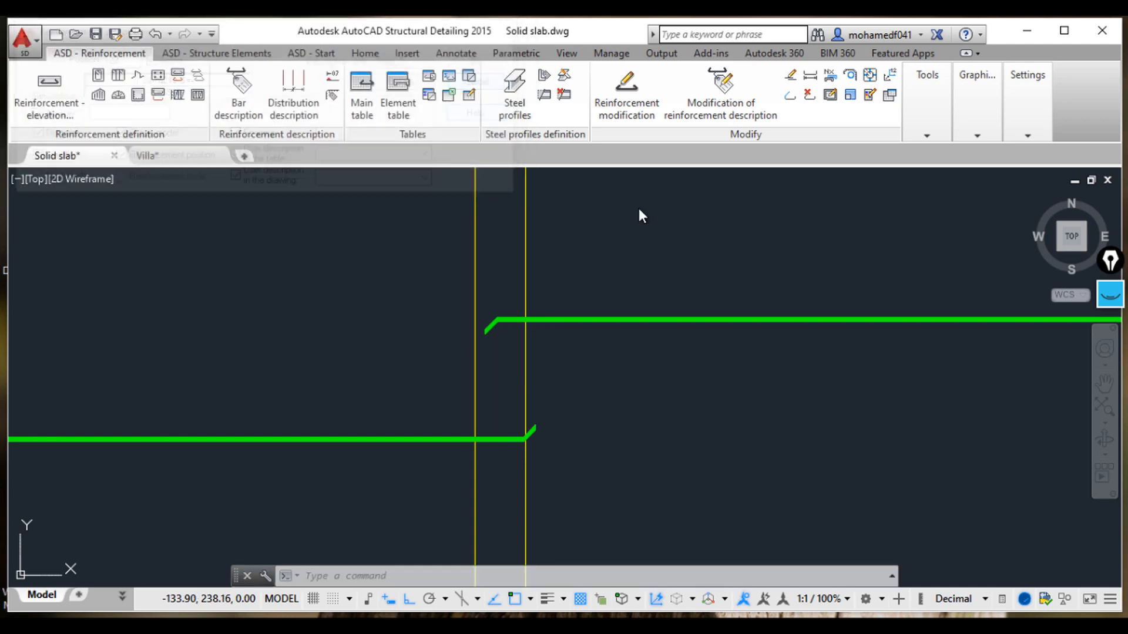
Step: Delete the just-drawn reinforcement bar
left_click(790, 378)
left_click(719, 250)
key("Delete")
Step: Draw a straight bottom bar by two points across the upper panel between its beam edges
scroll(731, 285, "down", 2)
middle_click_drag(678, 317, 403, 333)
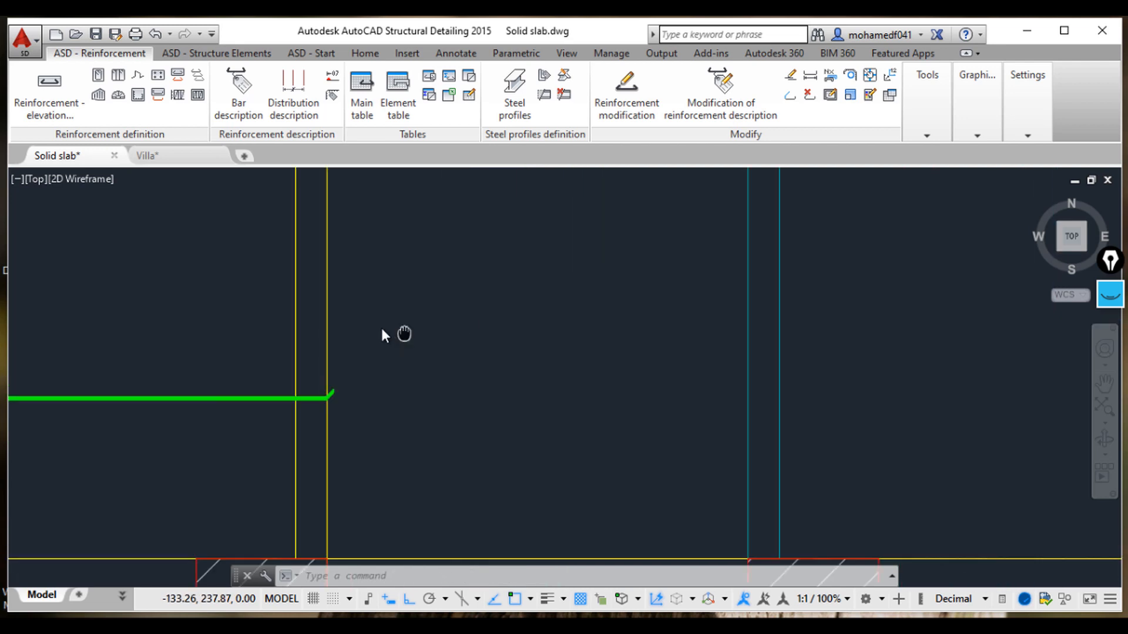
left_click(64, 95)
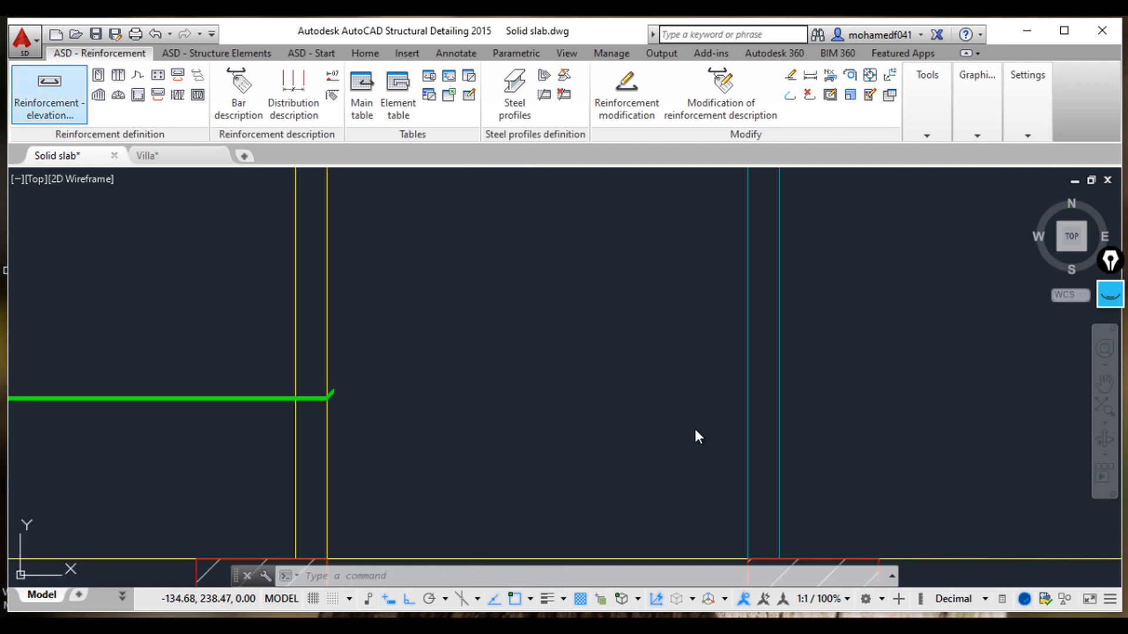
scroll(693, 427, "down", 2)
left_click(457, 63)
scroll(867, 324, "down", 1)
middle_click_drag(830, 330, 645, 337)
scroll(873, 350, "down", 1)
scroll(992, 326, "up", 1)
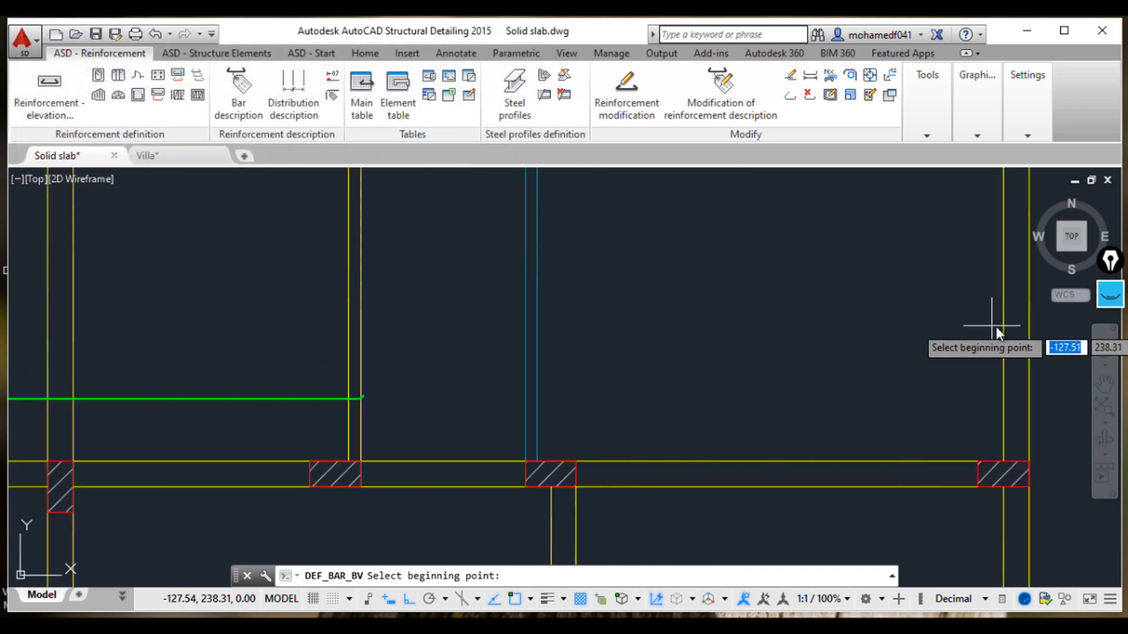
left_click(1027, 303)
left_click(347, 301)
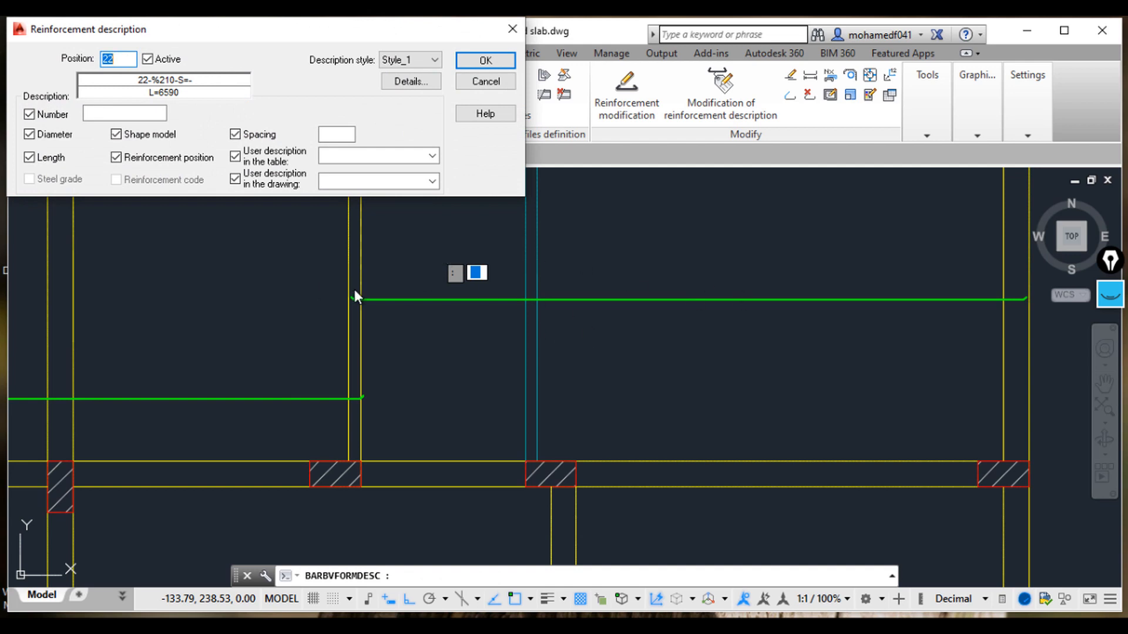
Step: Set the bar description to position 3, number 1, spacing 167 and drawing description B2, and confirm
scroll(354, 293, "up", 3)
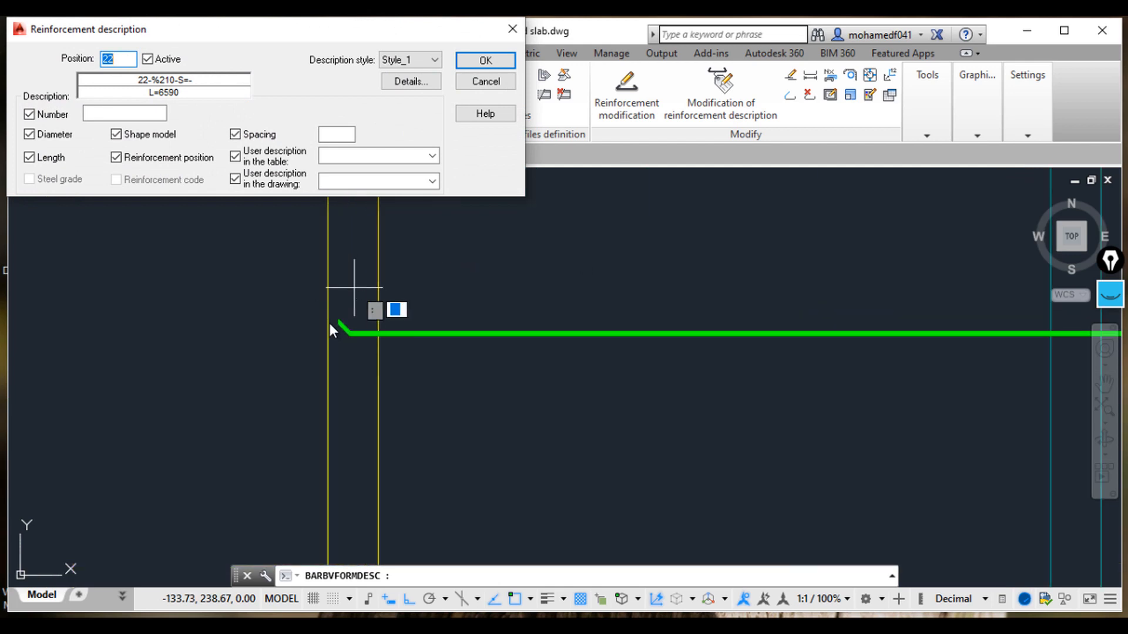
scroll(408, 375, "down", 5)
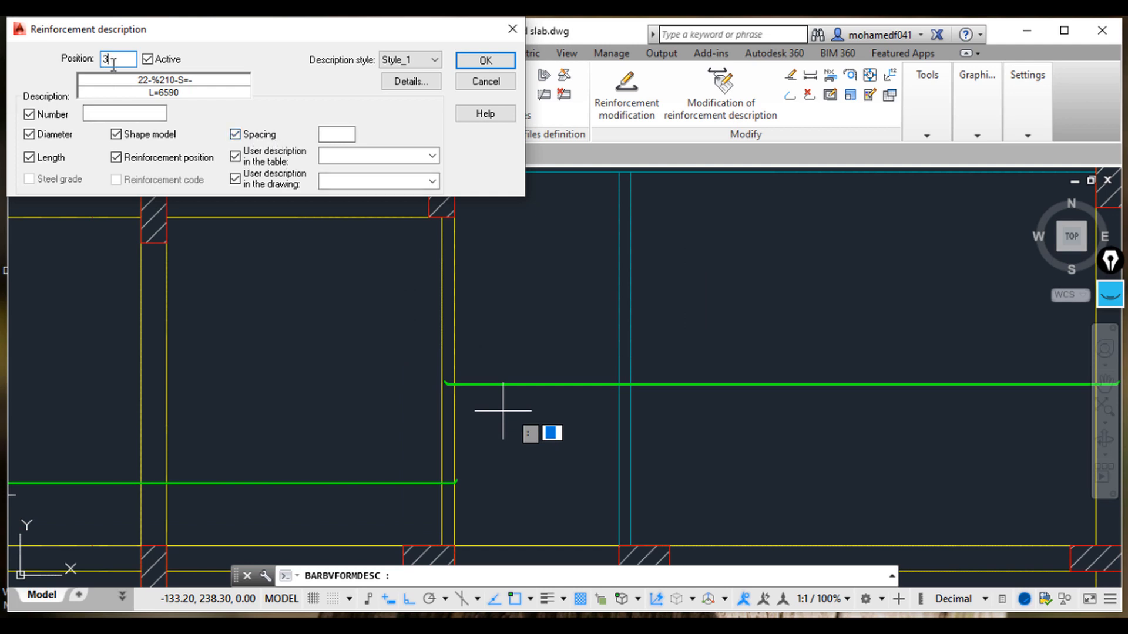
left_click(140, 114)
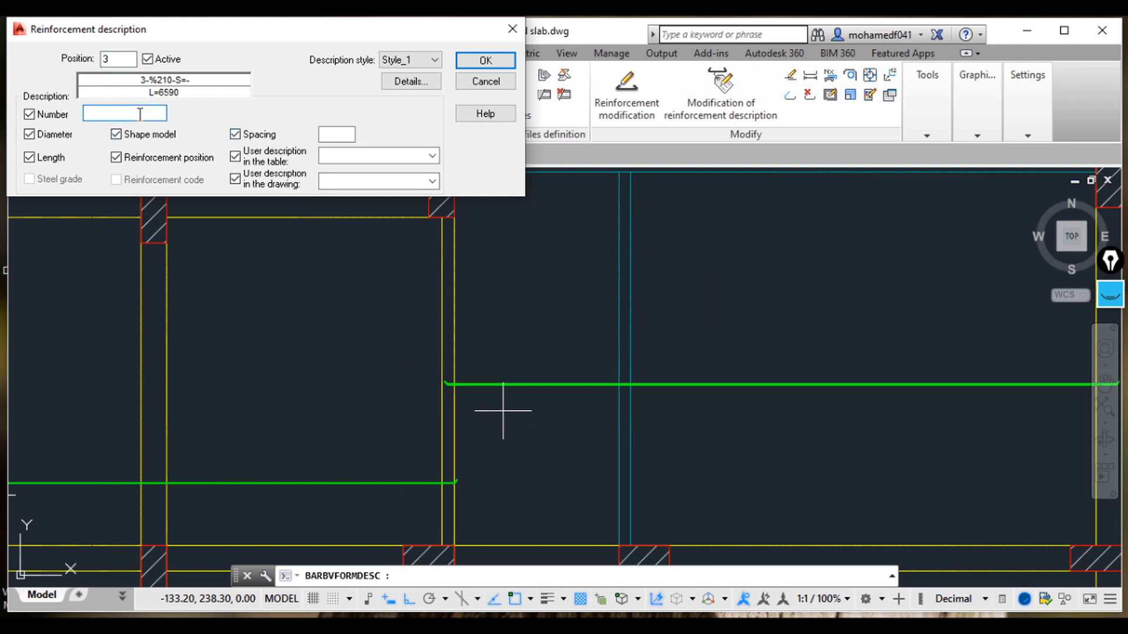
left_click(329, 135)
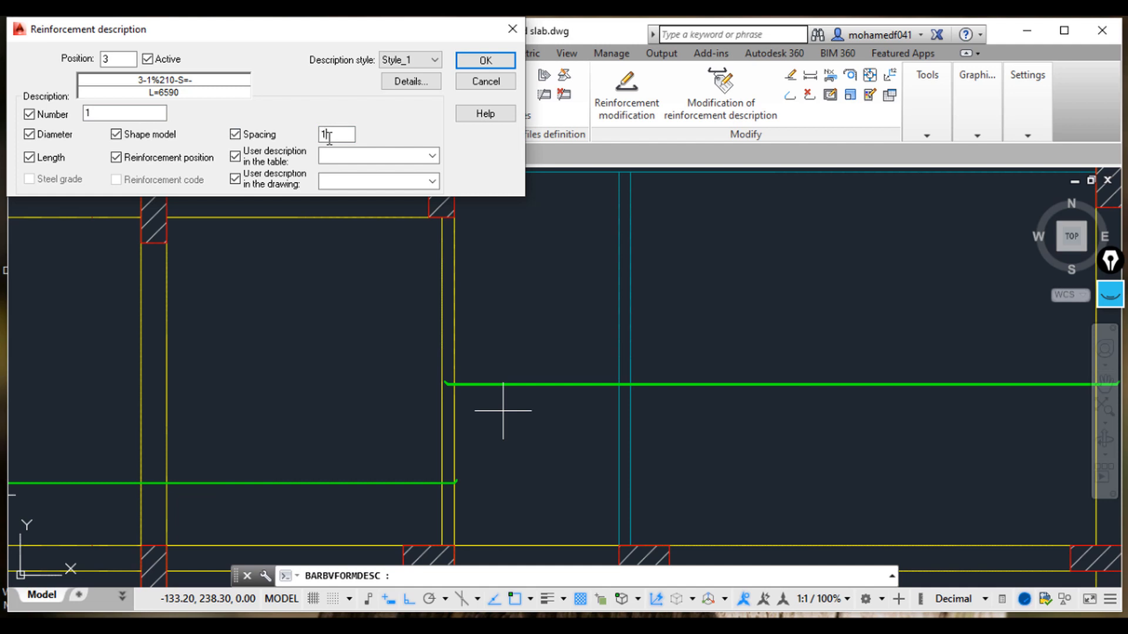
left_click(354, 180)
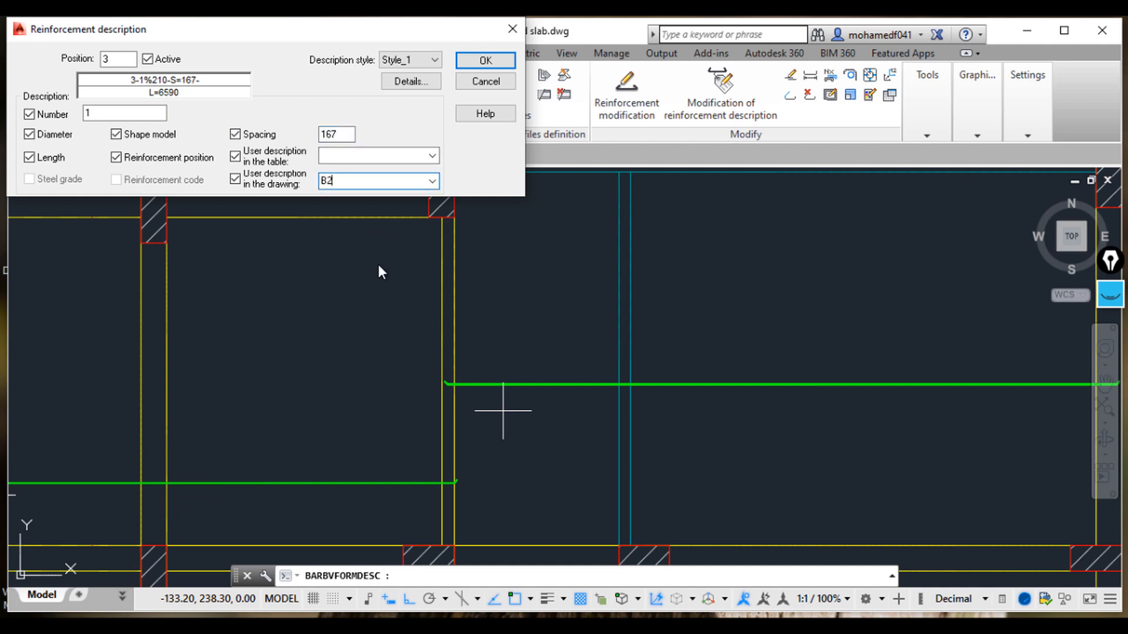
scroll(293, 328, "down", 8)
left_click(176, 362)
scroll(295, 347, "up", 2)
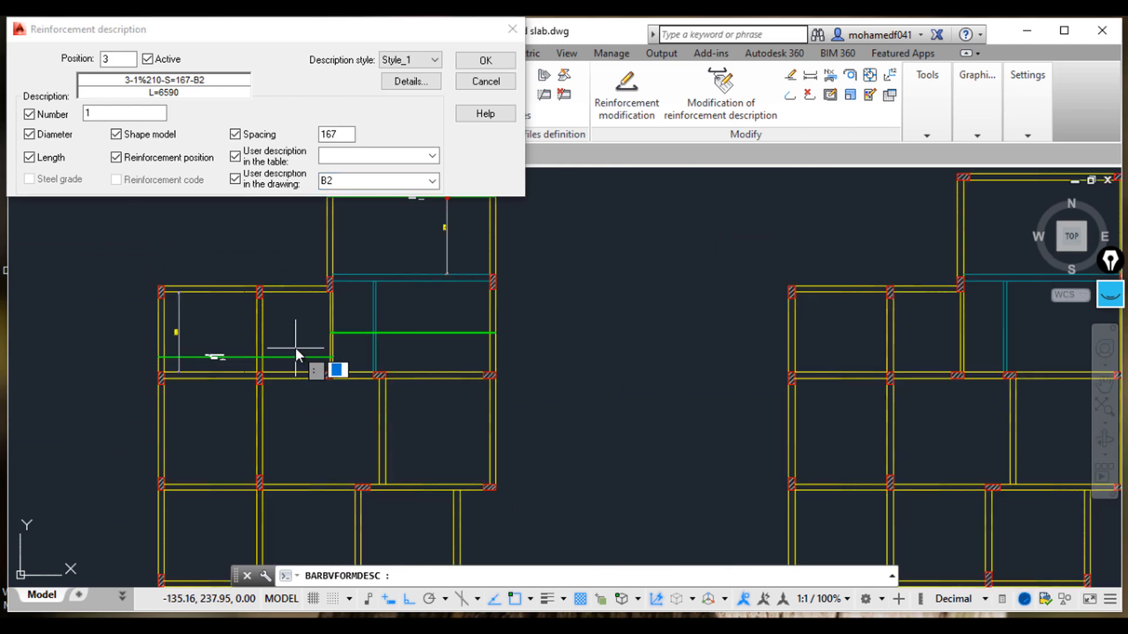
scroll(295, 348, "down", 2)
middle_click_drag(294, 348, 608, 359)
scroll(305, 358, "up", 4)
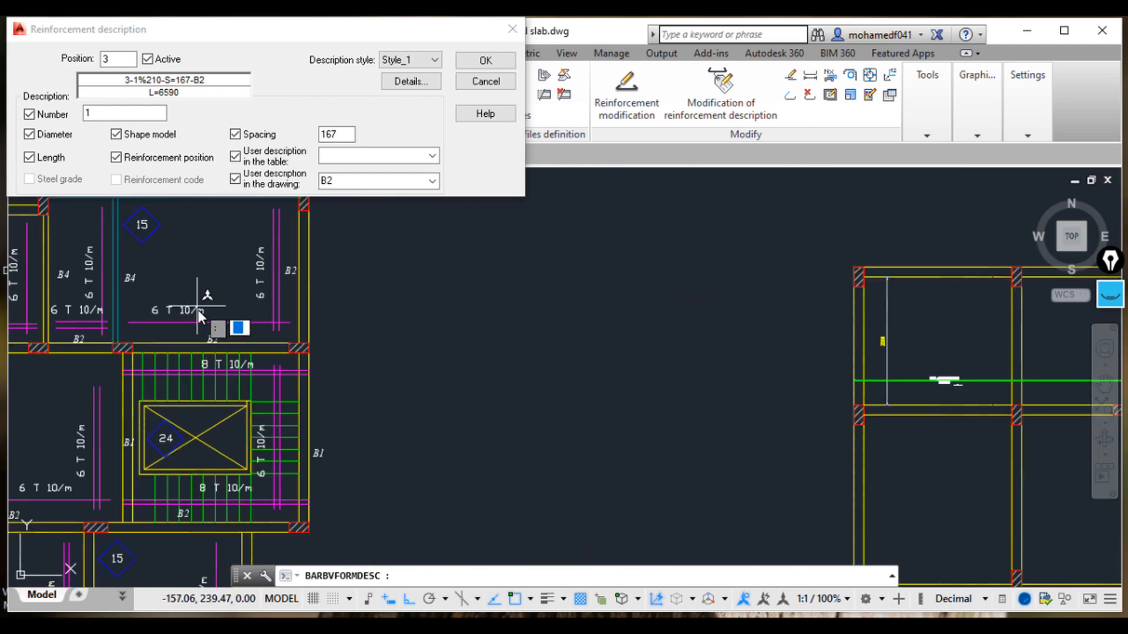
mouse_move(248, 320)
middle_mouse_down()
mouse_move(196, 352)
mouse_move(223, 358)
middle_mouse_up()
left_click(478, 67)
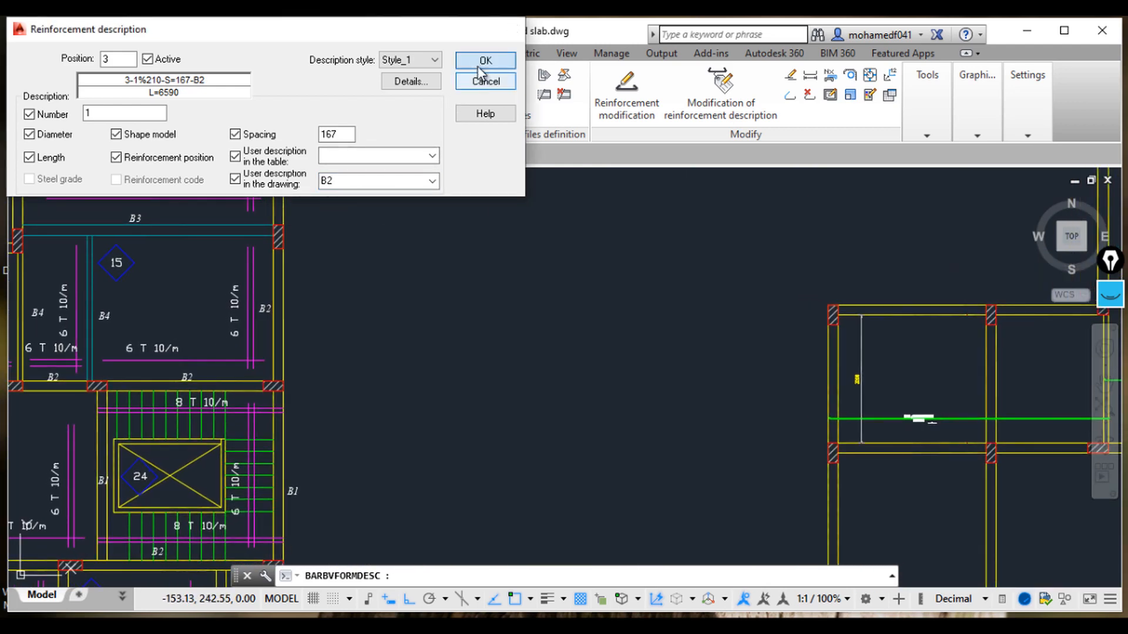
left_click(479, 68)
Step: Place the bar description just above the new bar
scroll(389, 321, "down", 6)
scroll(441, 352, "up", 10)
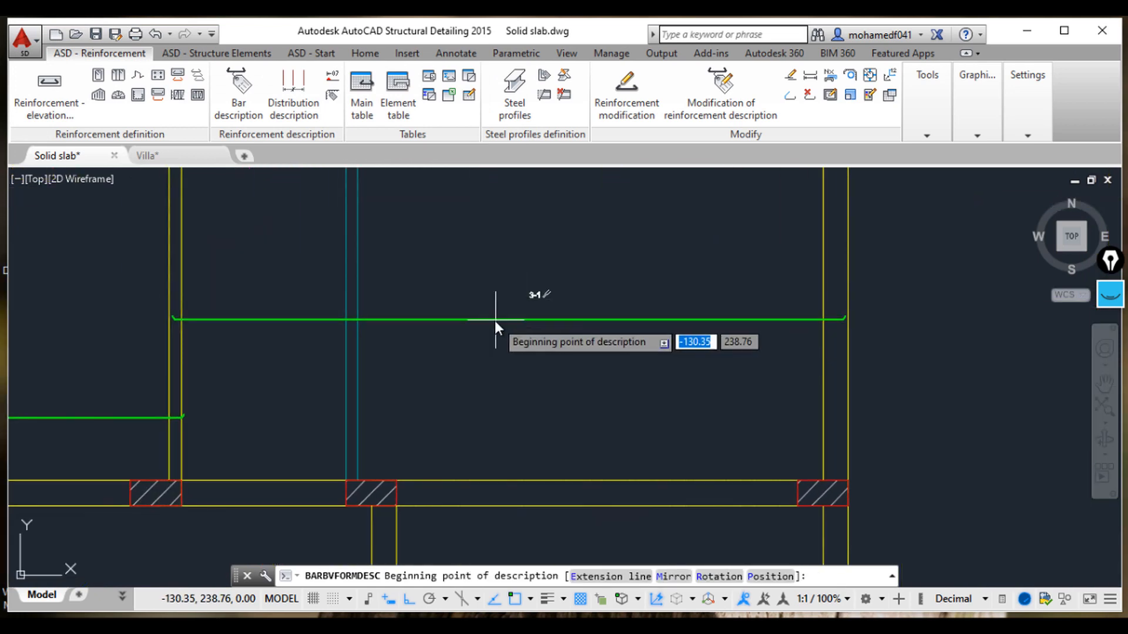
scroll(464, 320, "up", 5)
left_click(450, 319)
left_click(463, 321)
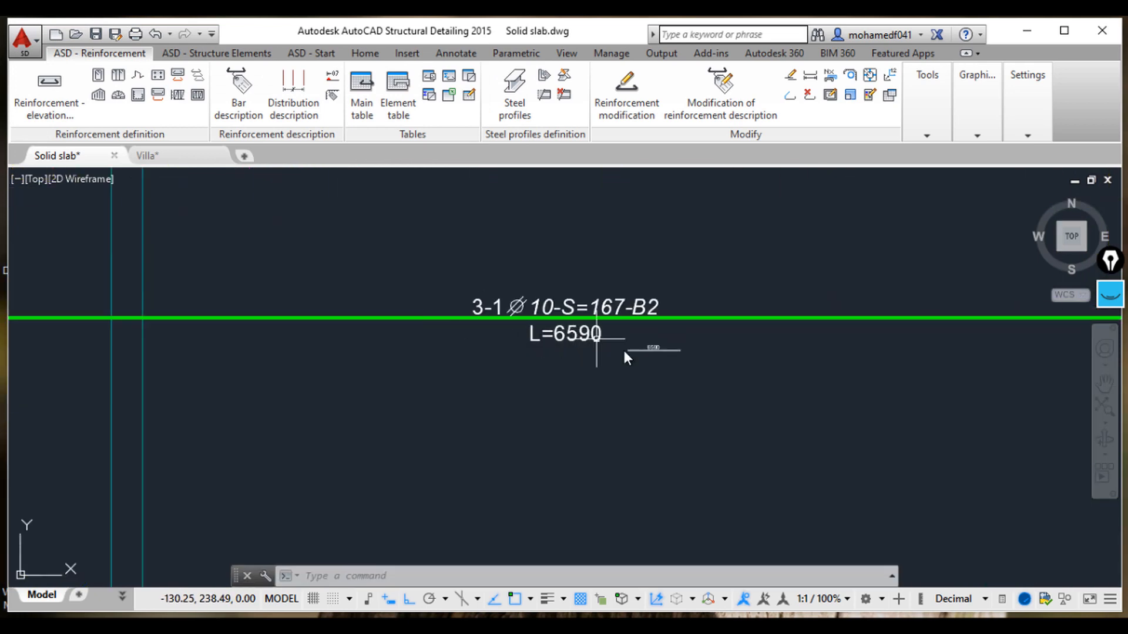
scroll(673, 392, "down", 3)
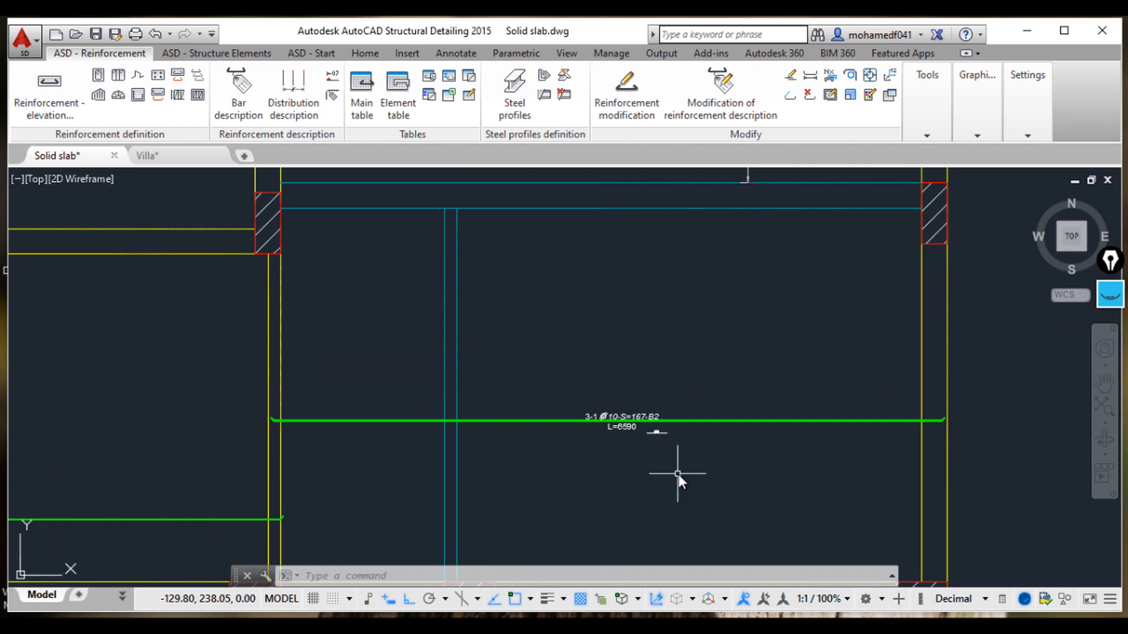
middle_click_drag(667, 469, 653, 393)
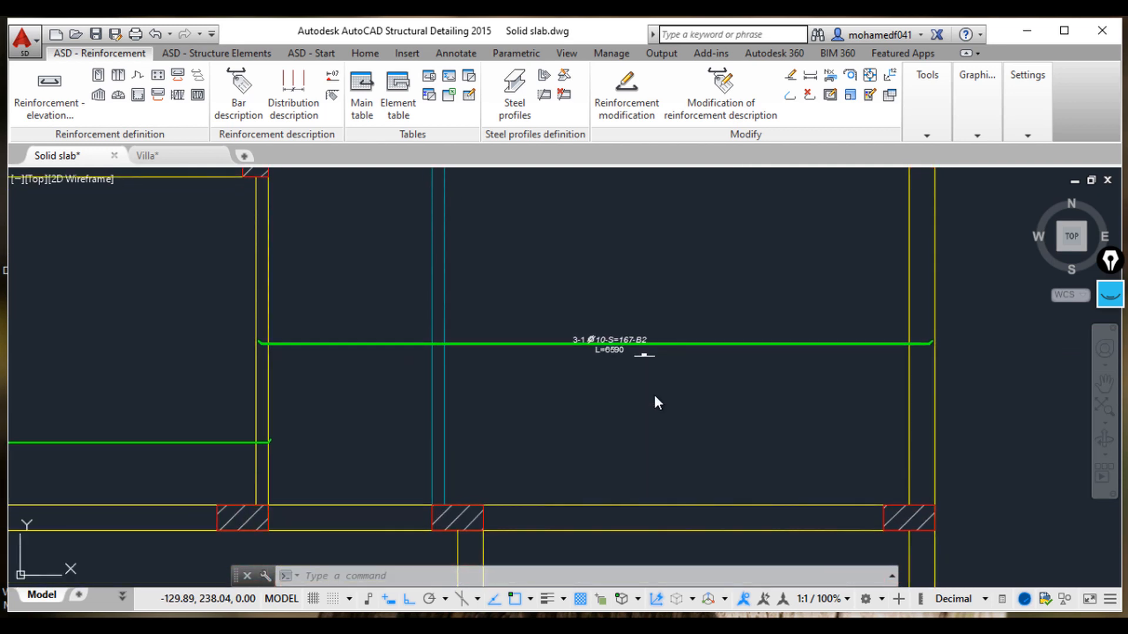
Step: Dimension the panel's vertical span between the beam edges with a linear dimension
left_click(365, 53)
left_click(354, 87)
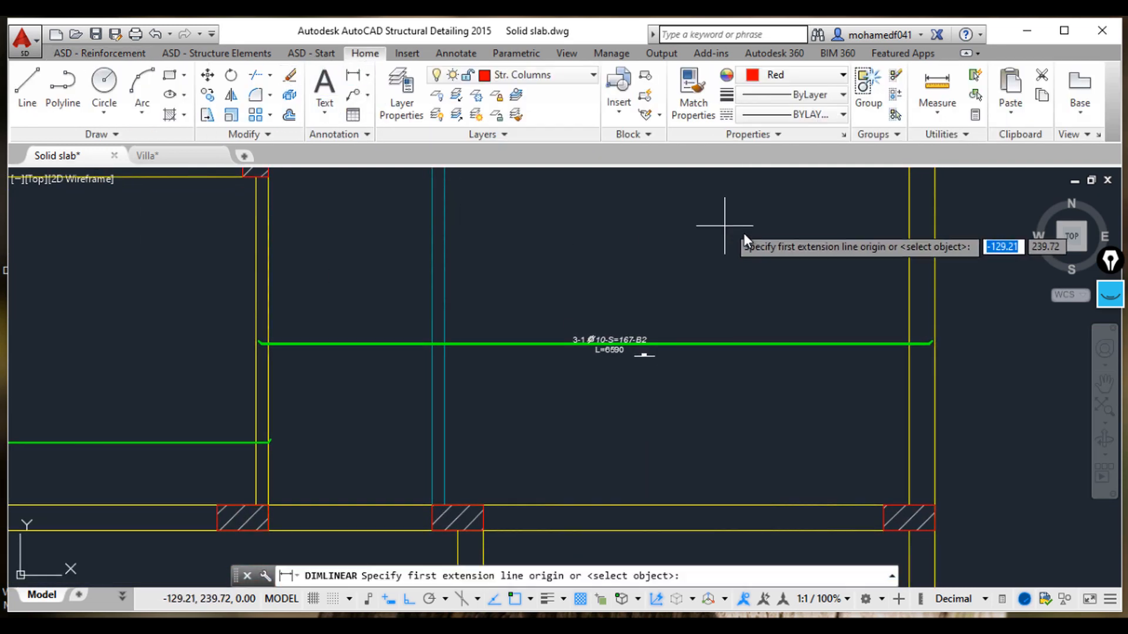
middle_click_drag(789, 265, 730, 323)
left_click(734, 189)
middle_click_drag(728, 361, 722, 222)
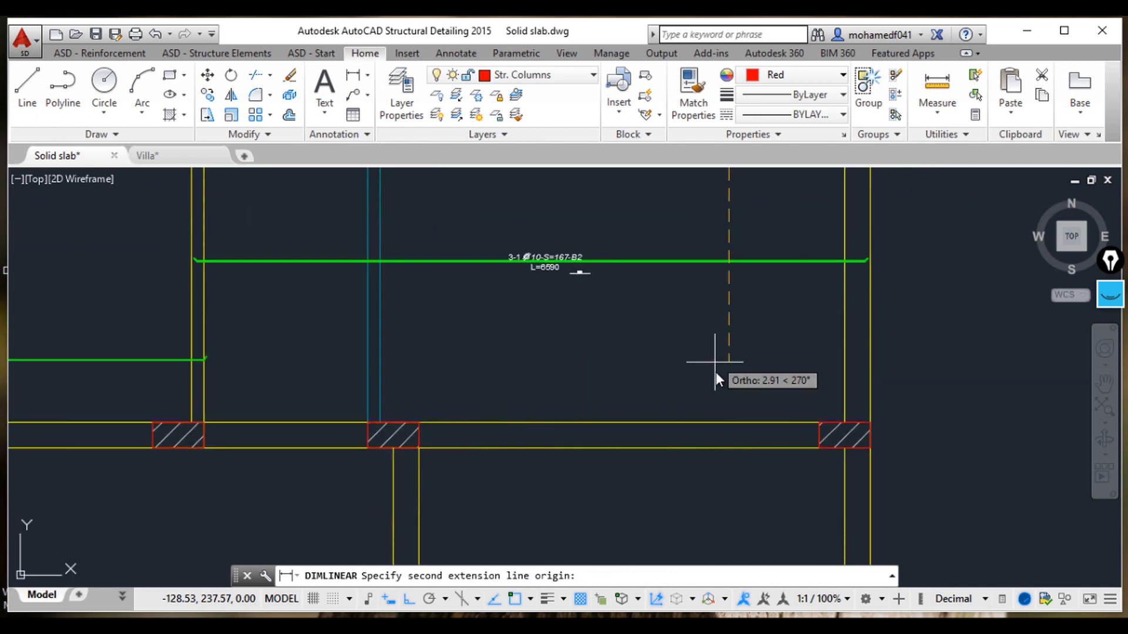
left_click(727, 423)
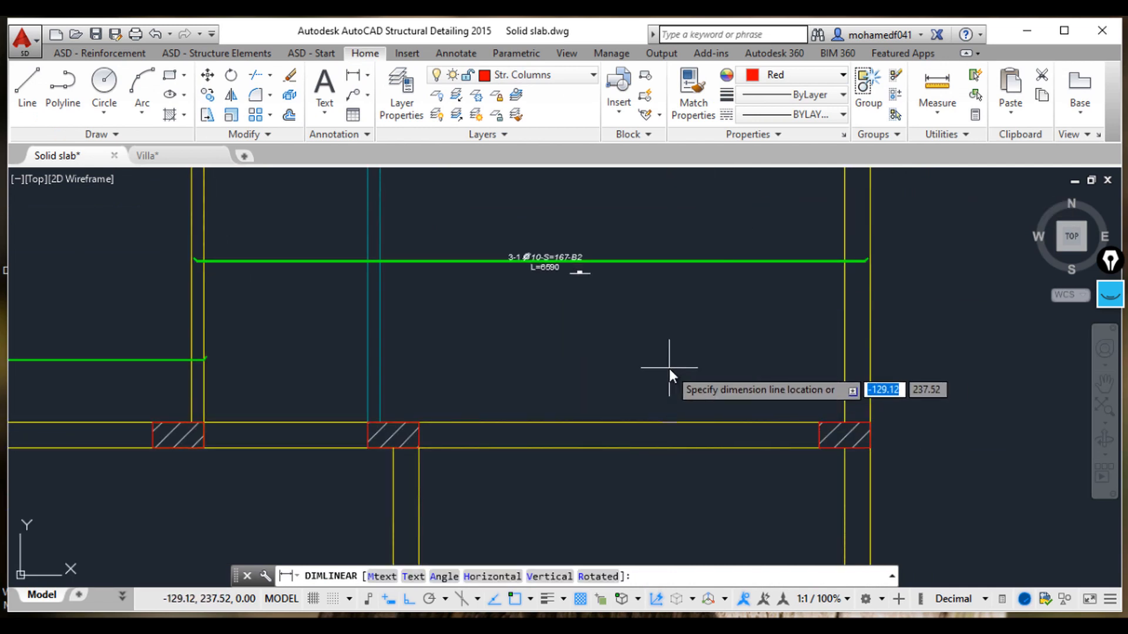
scroll(669, 371, "down", 2)
left_click(706, 361)
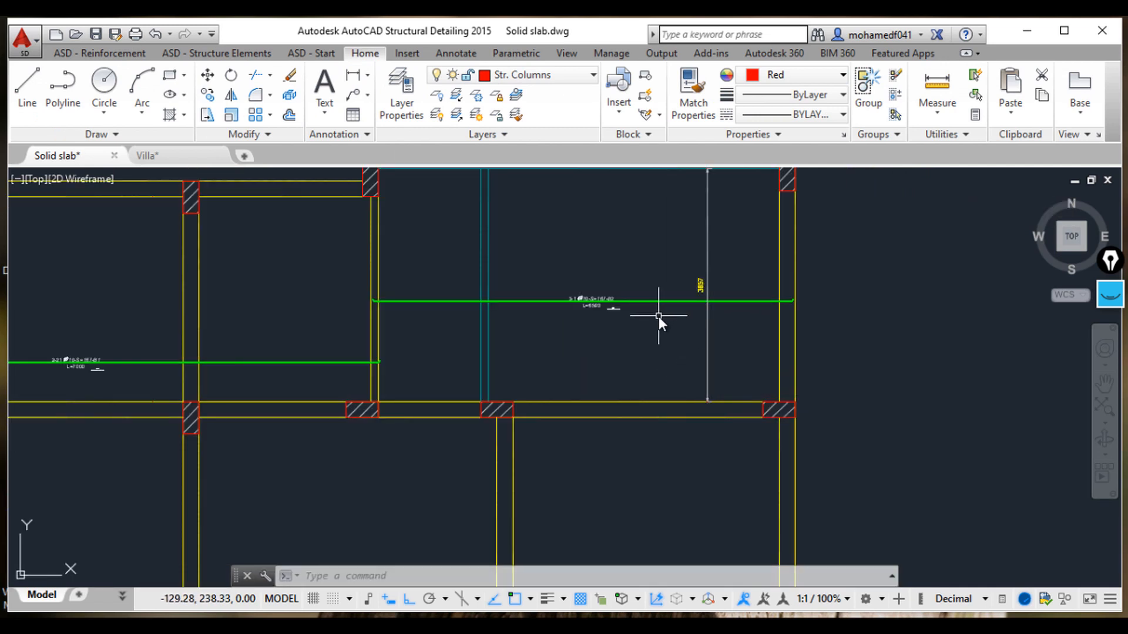
scroll(625, 323, "down", 2)
scroll(718, 327, "up", 6)
middle_click_drag(717, 326, 689, 321)
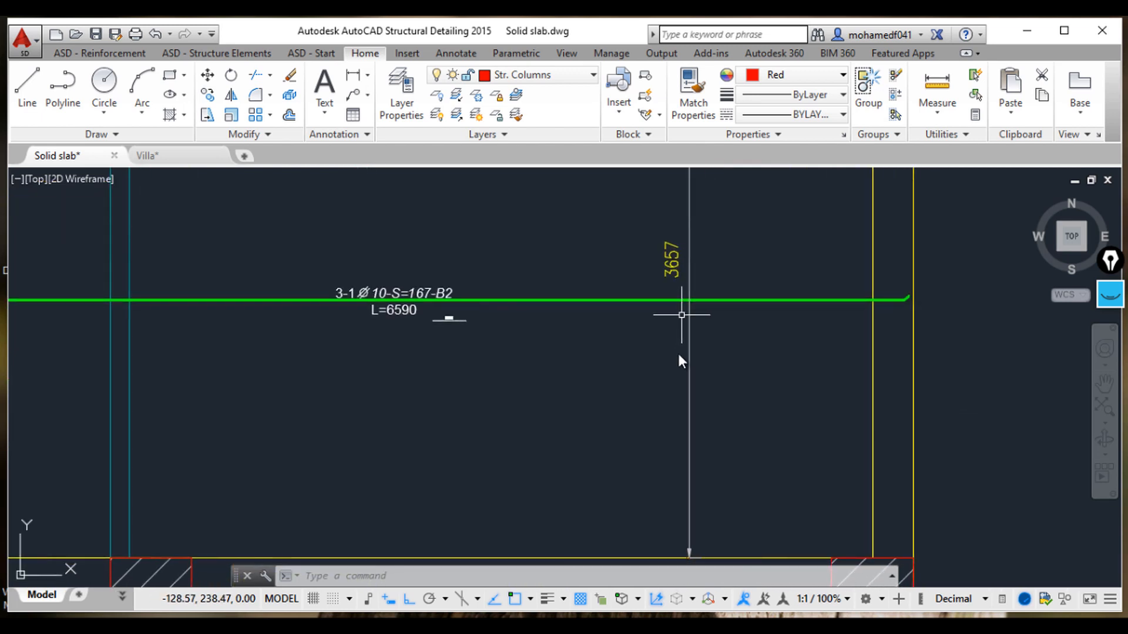
Step: Switch to the calculator and compute 6 × 3.657 + 1 to get the bar count for the panel span
left_click(661, 626)
left_click(529, 517)
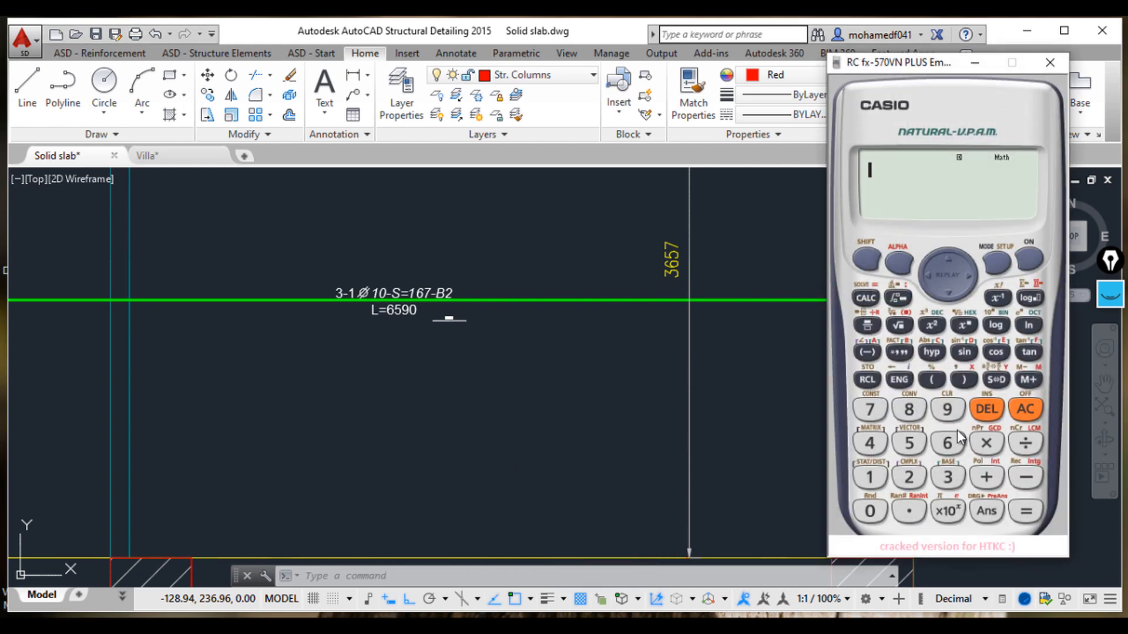
left_click(947, 443)
left_click(987, 444)
left_click(908, 511)
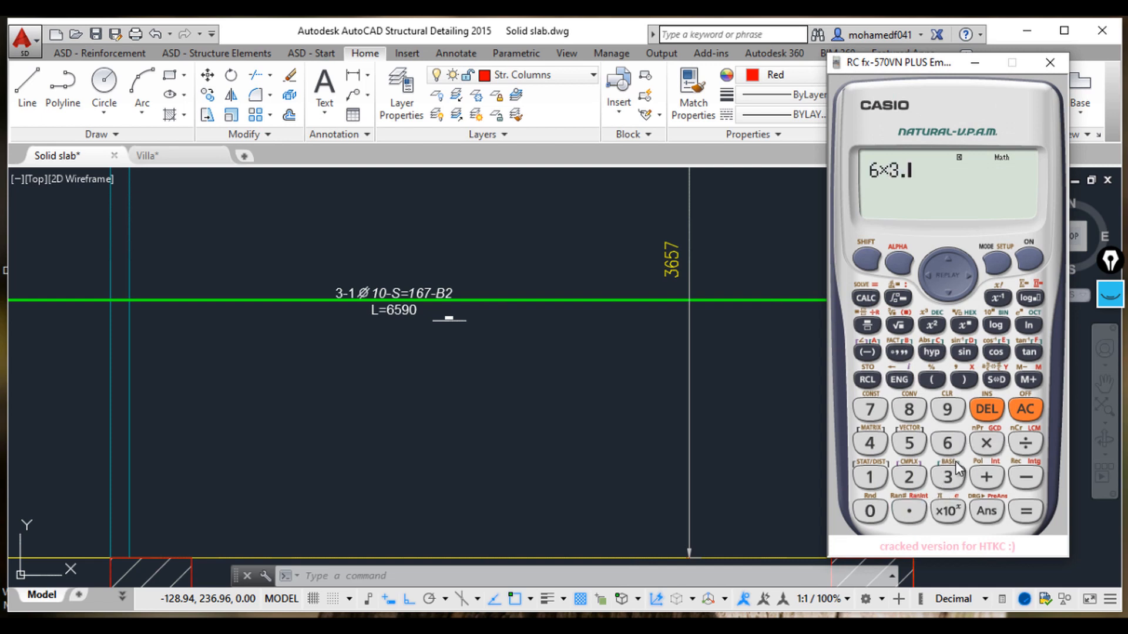
left_click(947, 444)
left_click(909, 444)
left_click(871, 410)
left_click(1026, 511)
left_click(997, 379)
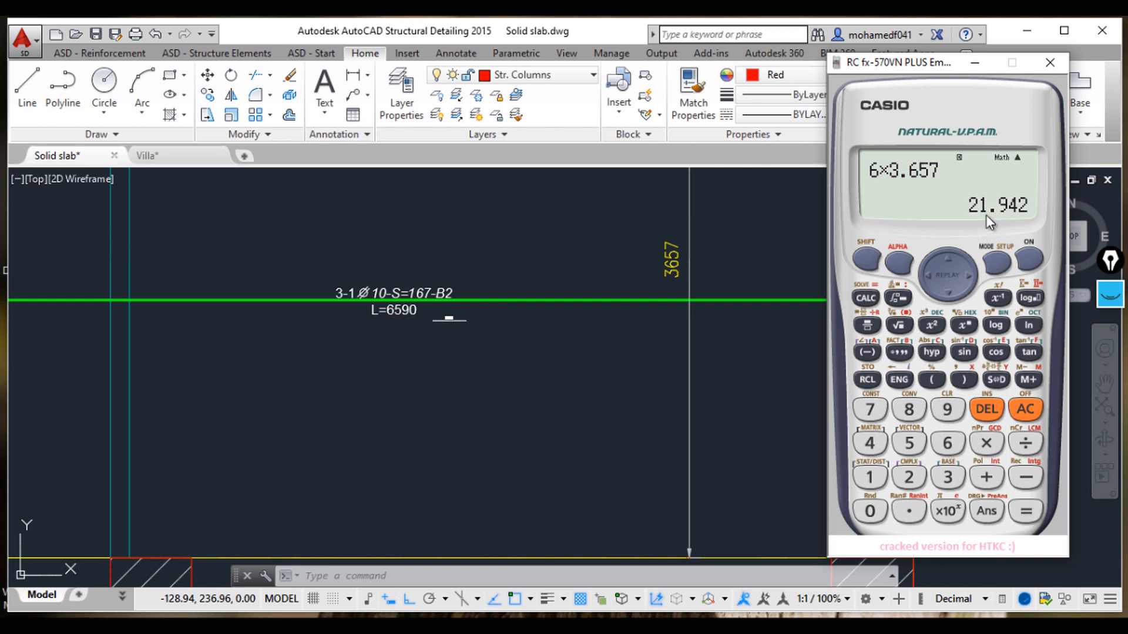
left_click(987, 477)
left_click(870, 477)
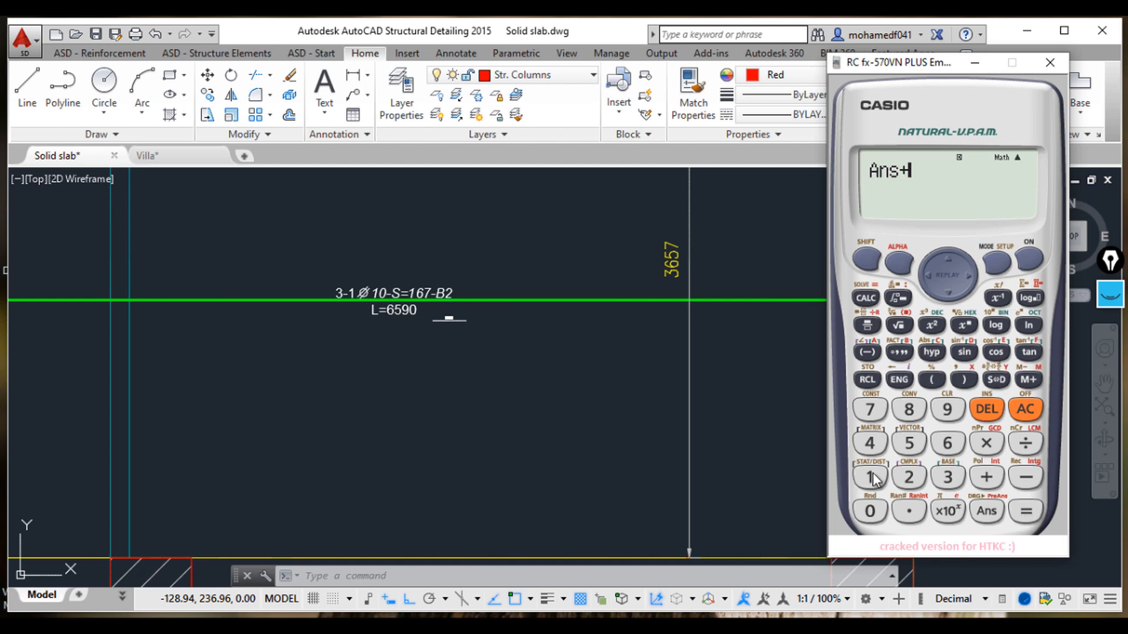
left_click(1026, 510)
left_click(1003, 382)
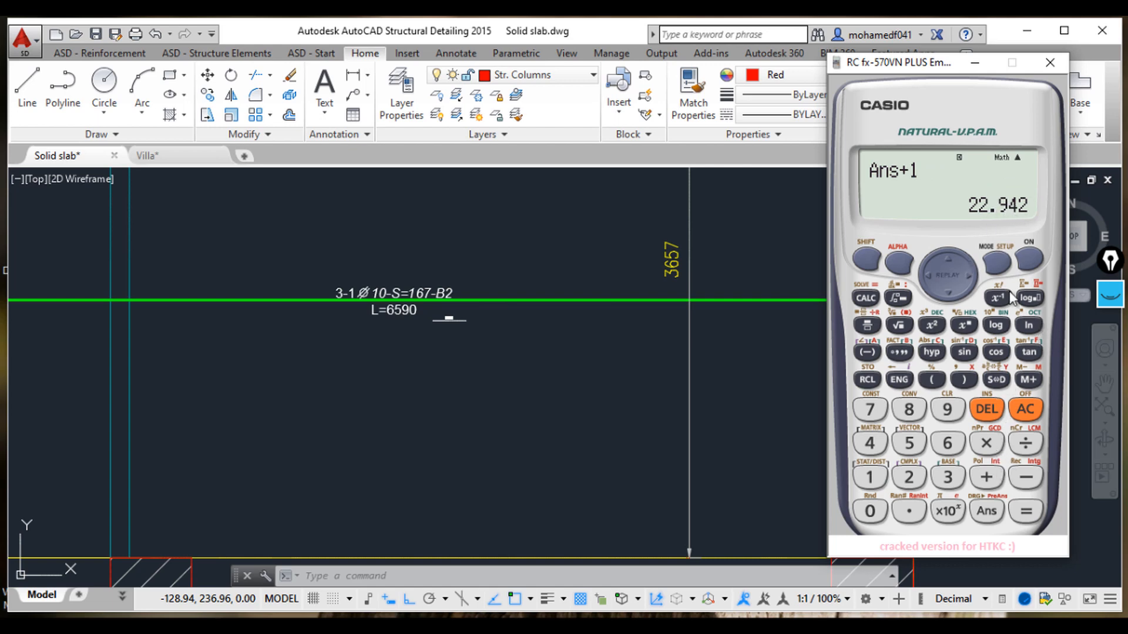
left_click(986, 477)
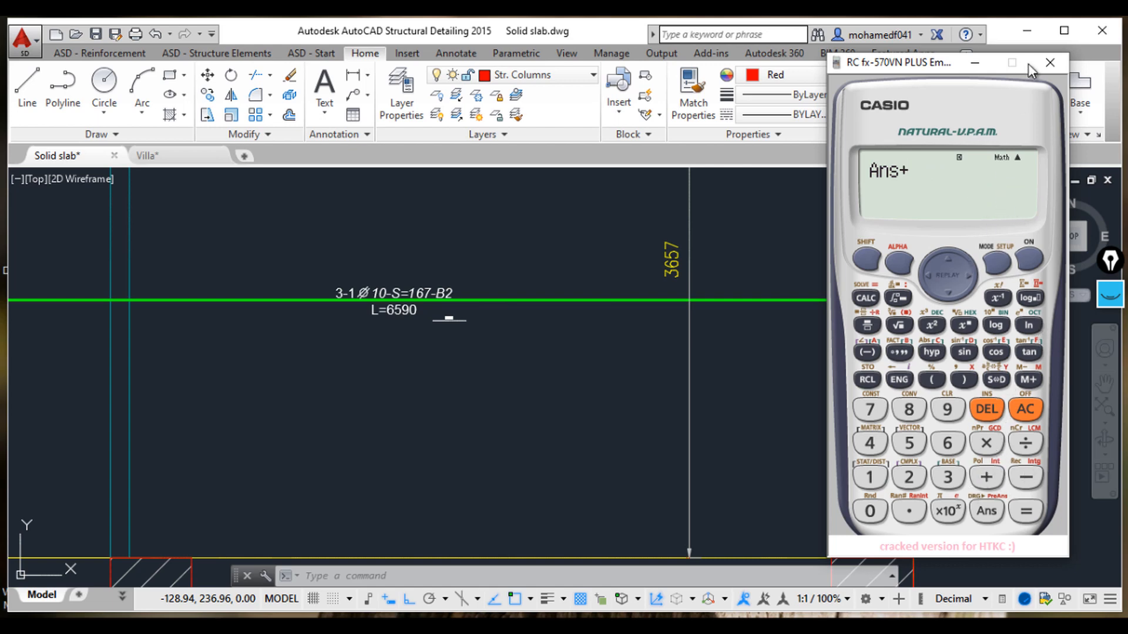
left_click(1049, 62)
Step: Modify the new bar's description, setting its number of bars to 23
key("Escape")
key("Escape")
left_click(426, 289)
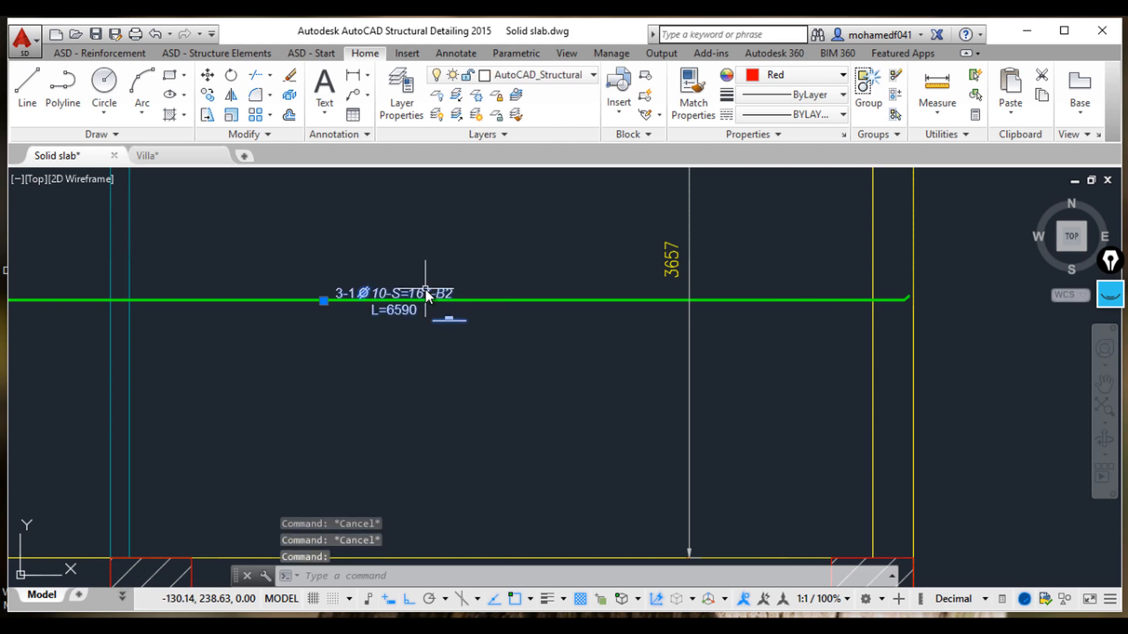
right_click(426, 289)
left_click(495, 408)
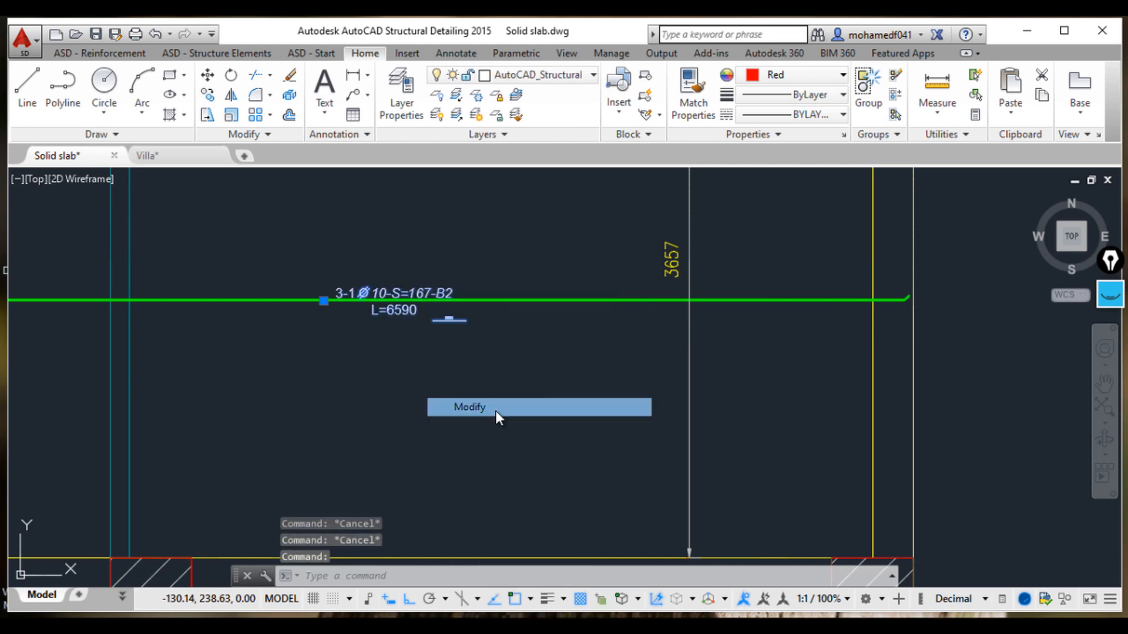
left_click_drag(104, 114, 76, 111)
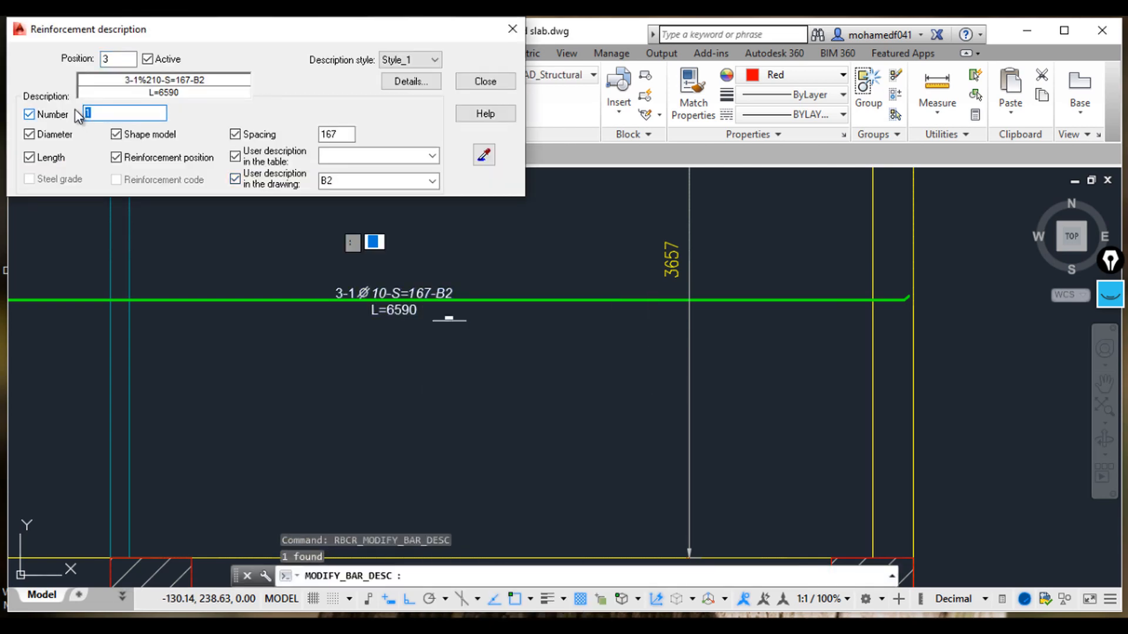
left_click(486, 82)
key("Escape")
key("Escape")
key("Escape")
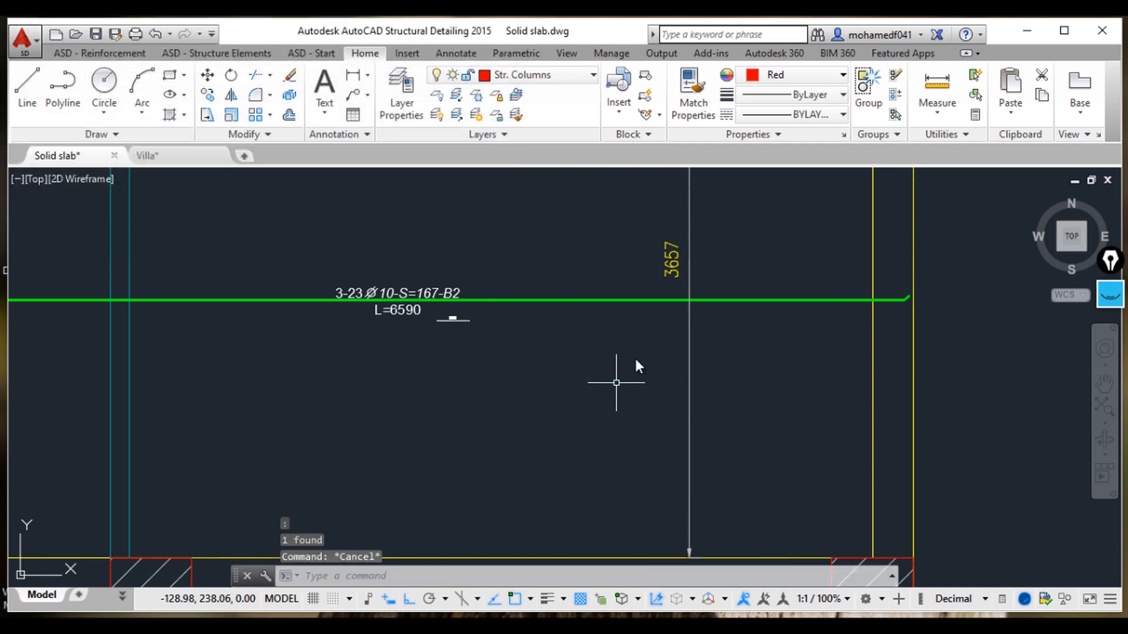
scroll(636, 359, "down", 4)
middle_click_drag(635, 362, 775, 477)
scroll(717, 347, "down", 2)
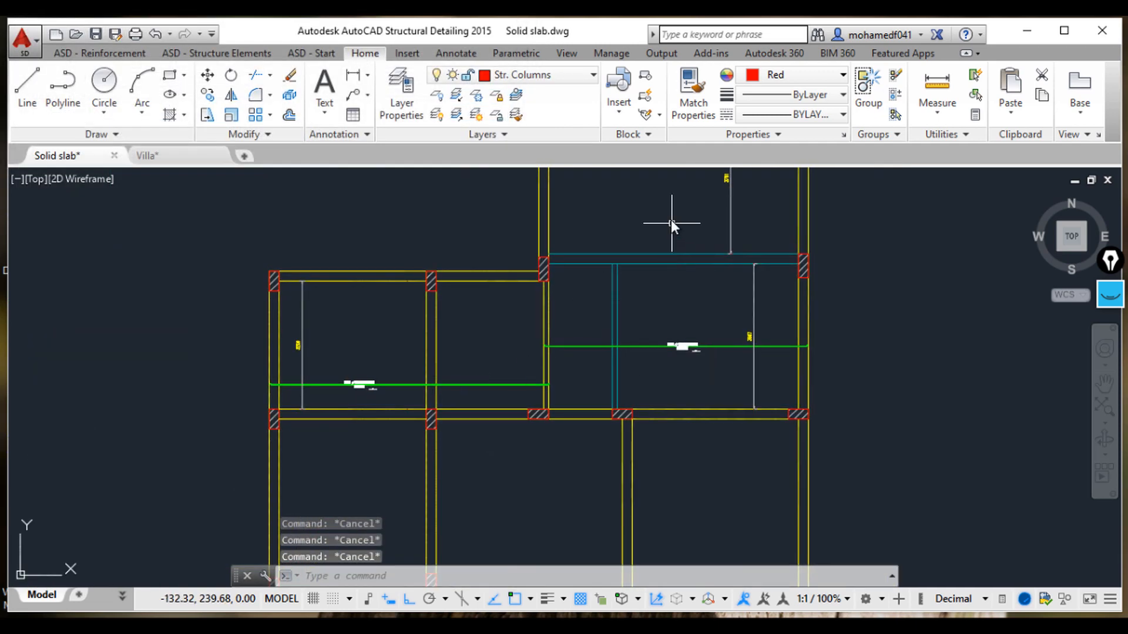
scroll(725, 307, "up", 2)
scroll(642, 268, "up", 5)
left_click_drag(541, 217, 661, 327)
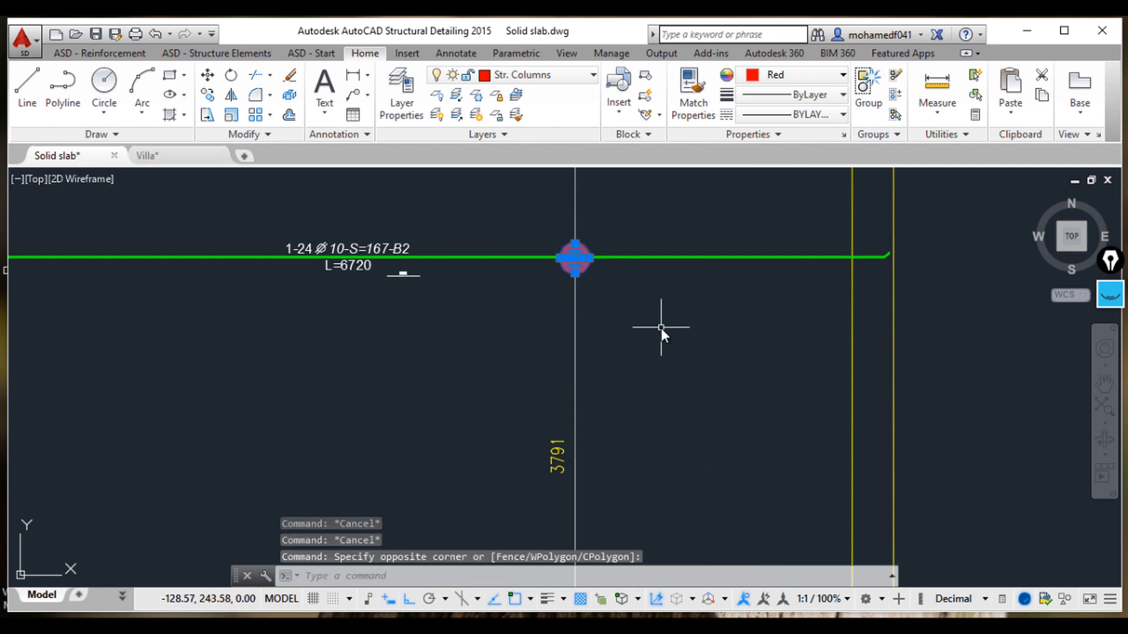
type("co")
key("Return")
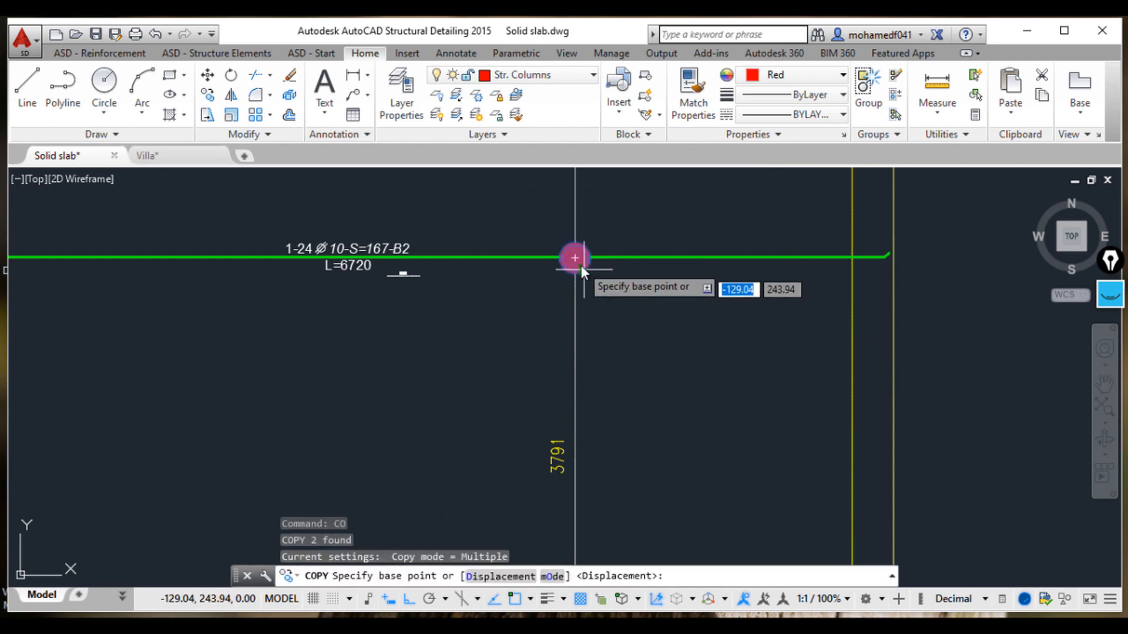
left_click(571, 259)
key("Escape")
key("Escape")
key("Escape")
Step: Copy the red distribution mark from the lower-left bar's dimension intersection onto the new bar where it crosses its 3657 span dimension
left_click(549, 215)
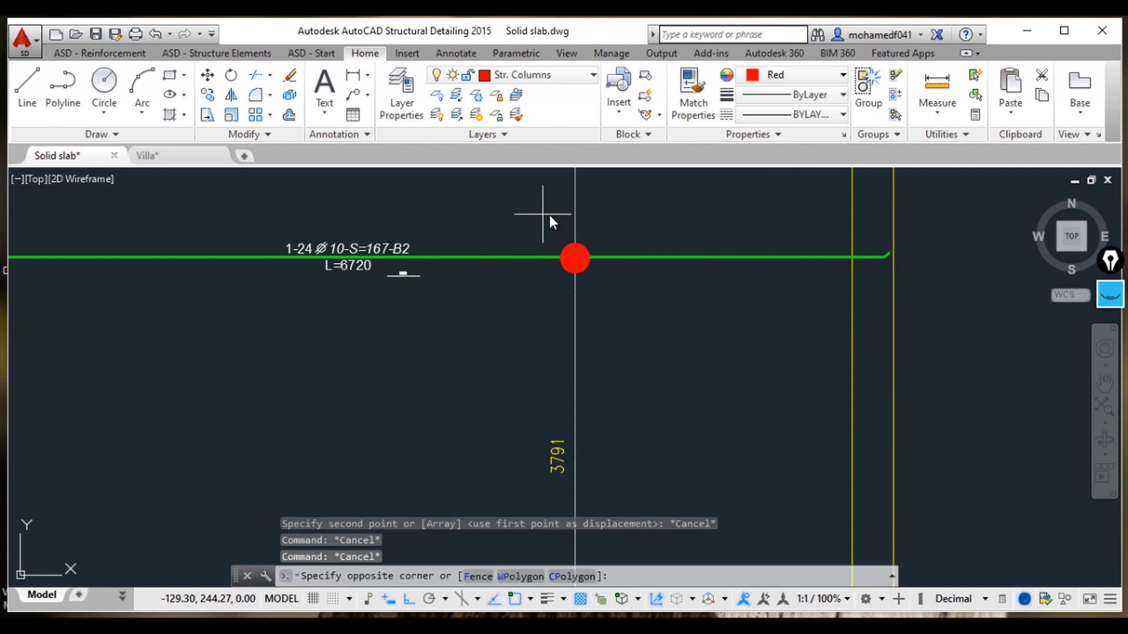
left_click(678, 318)
type("x")
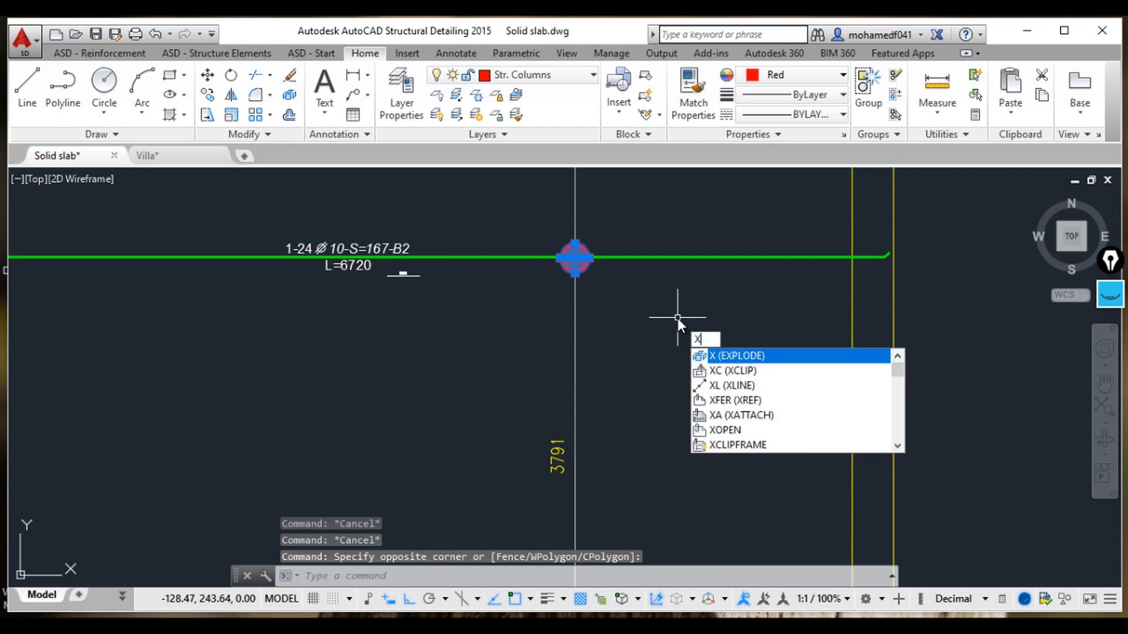
key("BackSpace")
type("C")
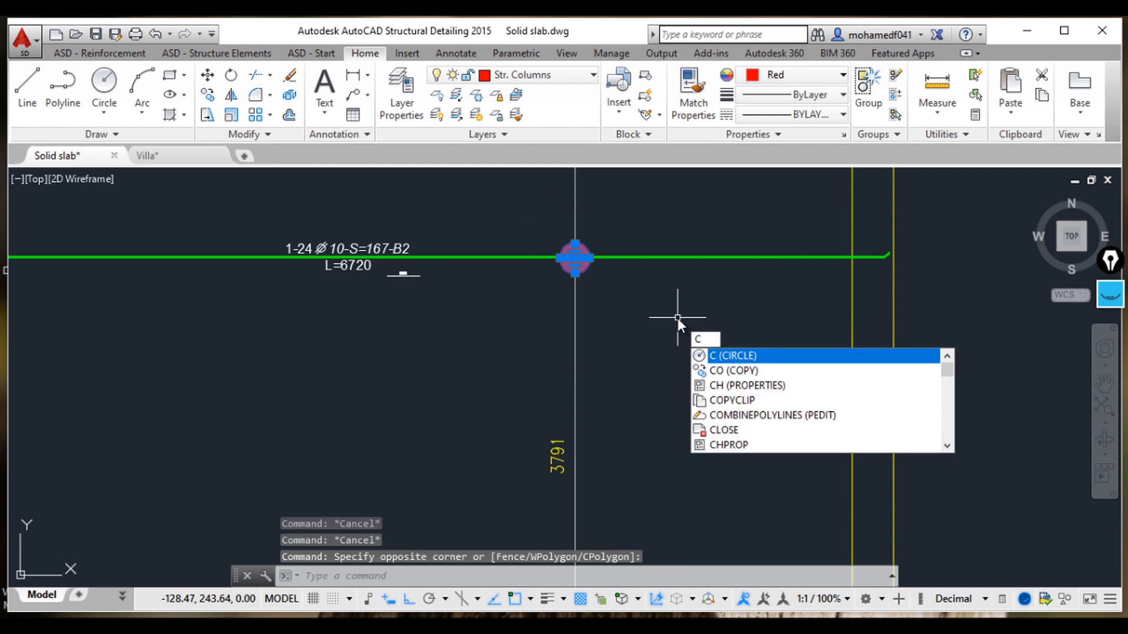
type("o")
key("Return")
left_click(575, 259)
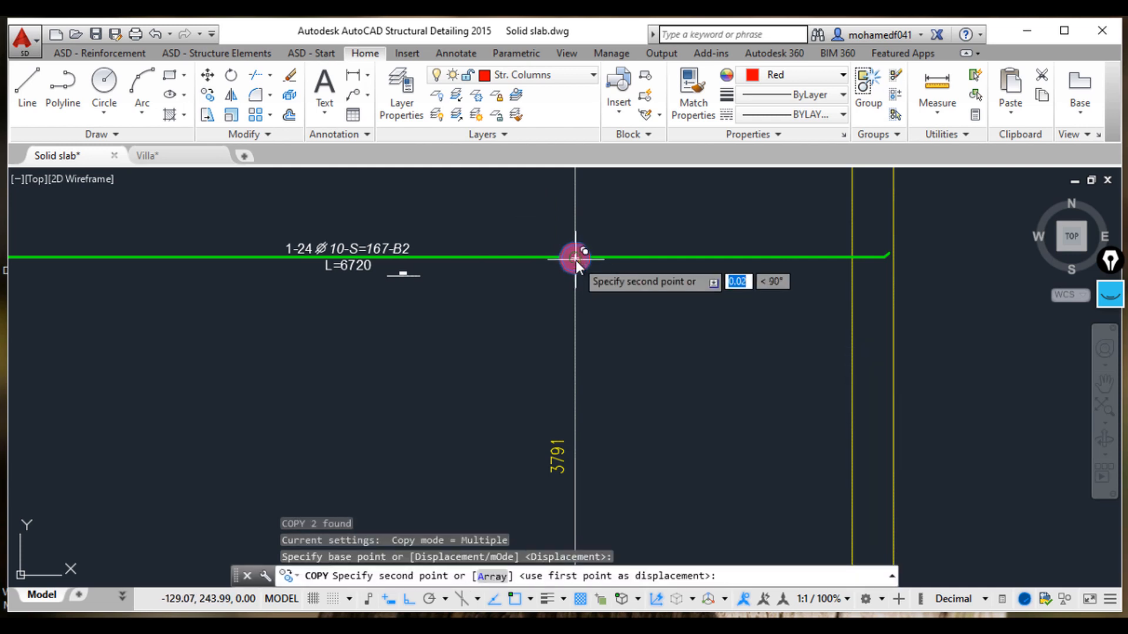
scroll(658, 241, "down", 5)
scroll(687, 302, "up", 5)
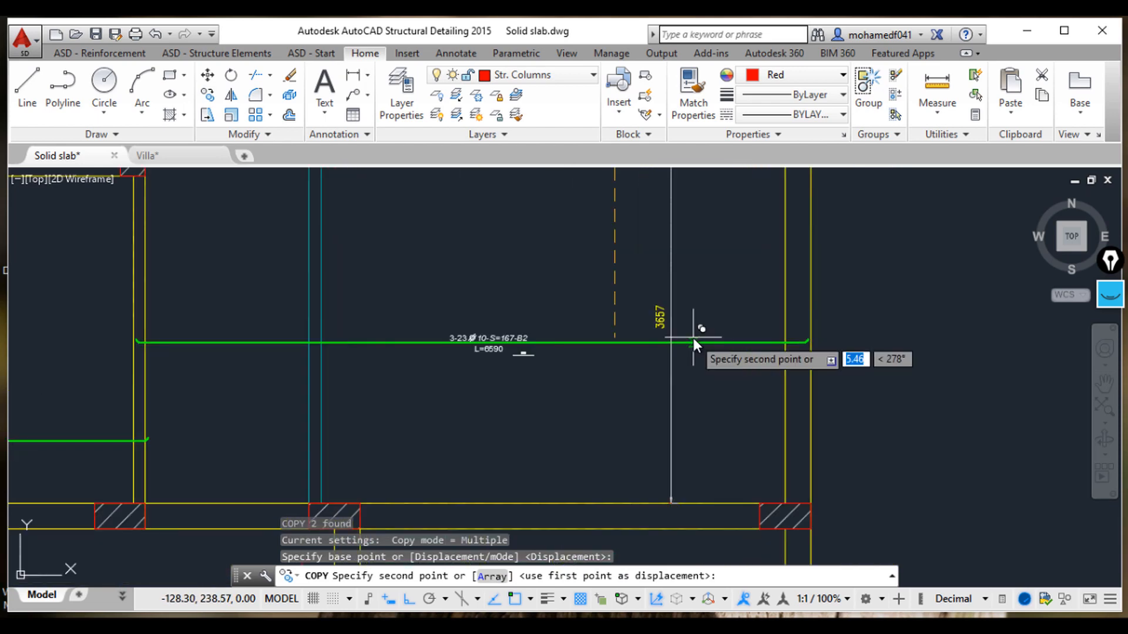
scroll(692, 341, "up", 4)
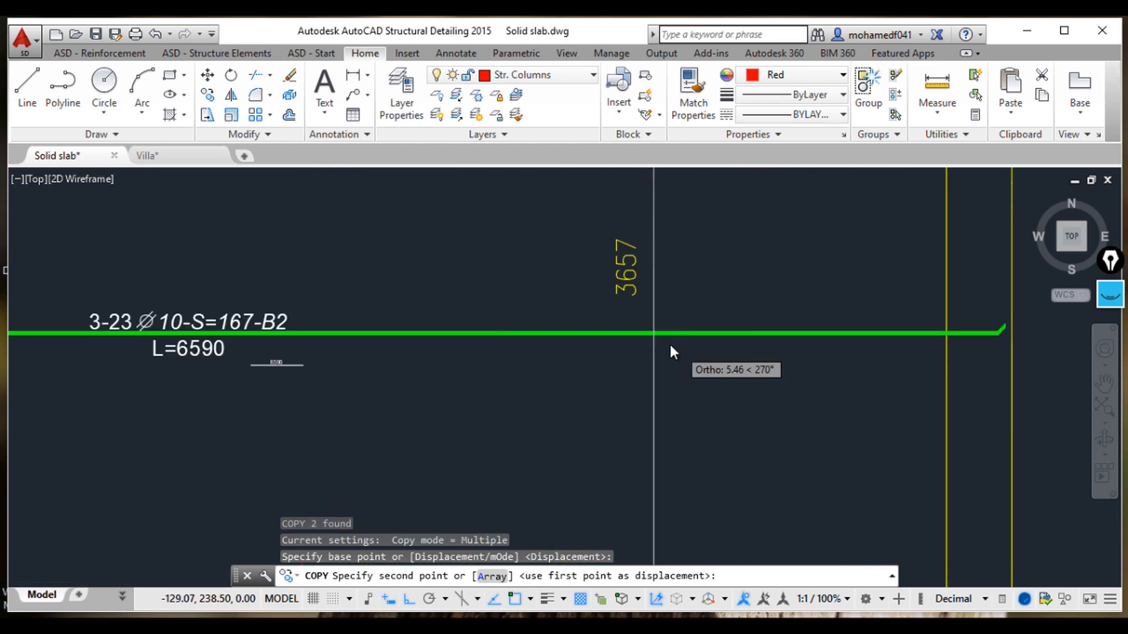
left_click(641, 325)
scroll(488, 368, "down", 8)
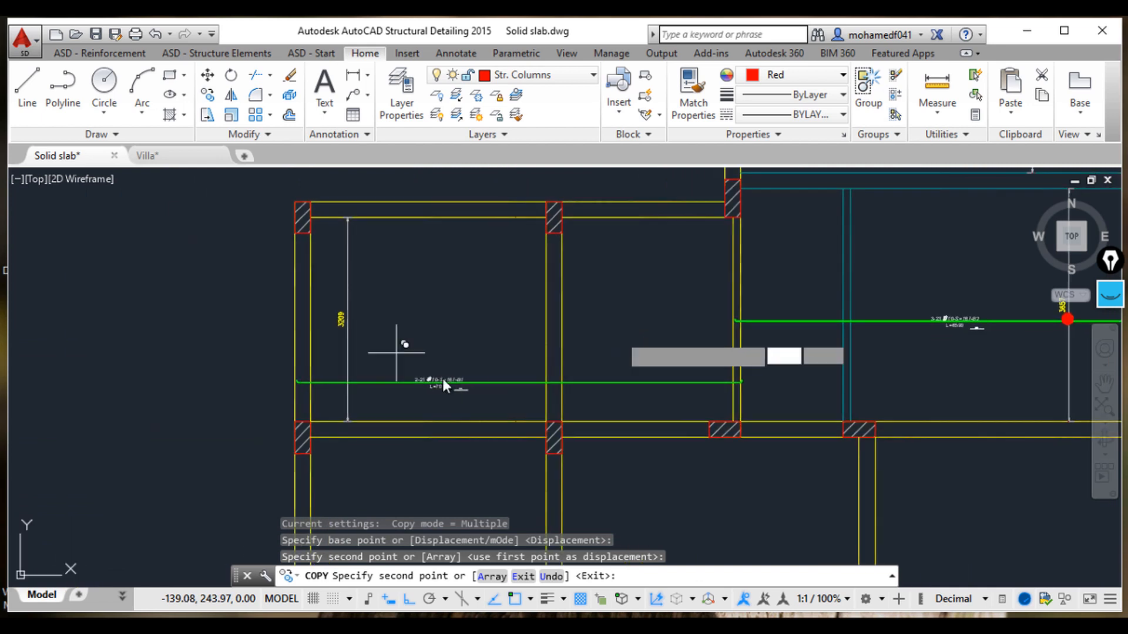
scroll(444, 380, "up", 8)
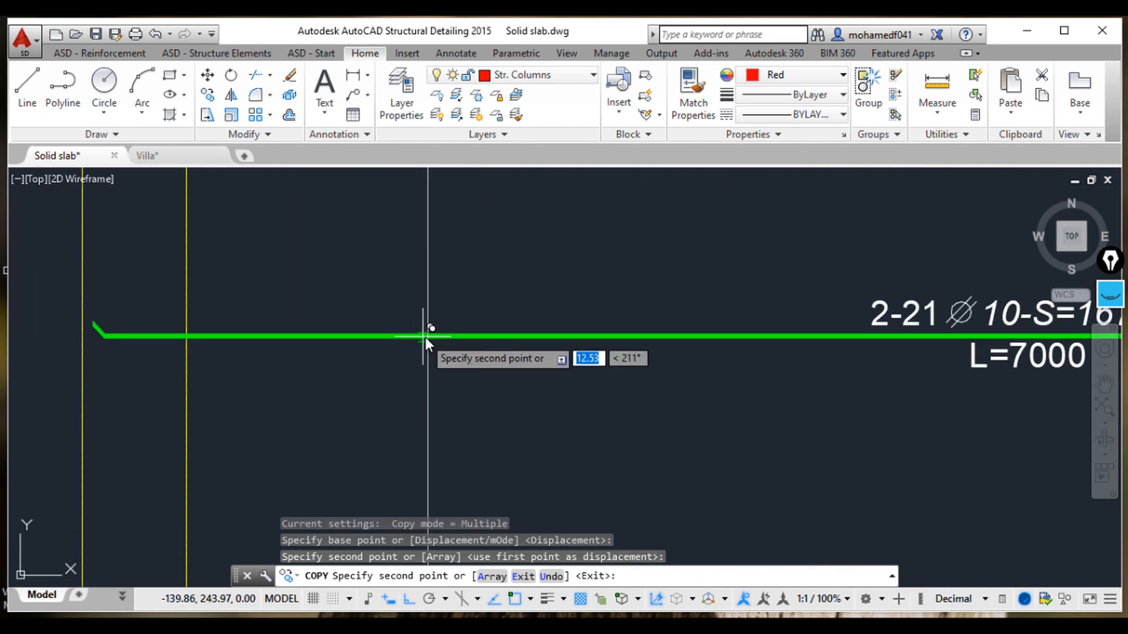
key("Escape")
key("Escape")
key("Escape")
Step: Review both reinforced panels with their bars, descriptions and distribution marks
scroll(535, 382, "down", 7)
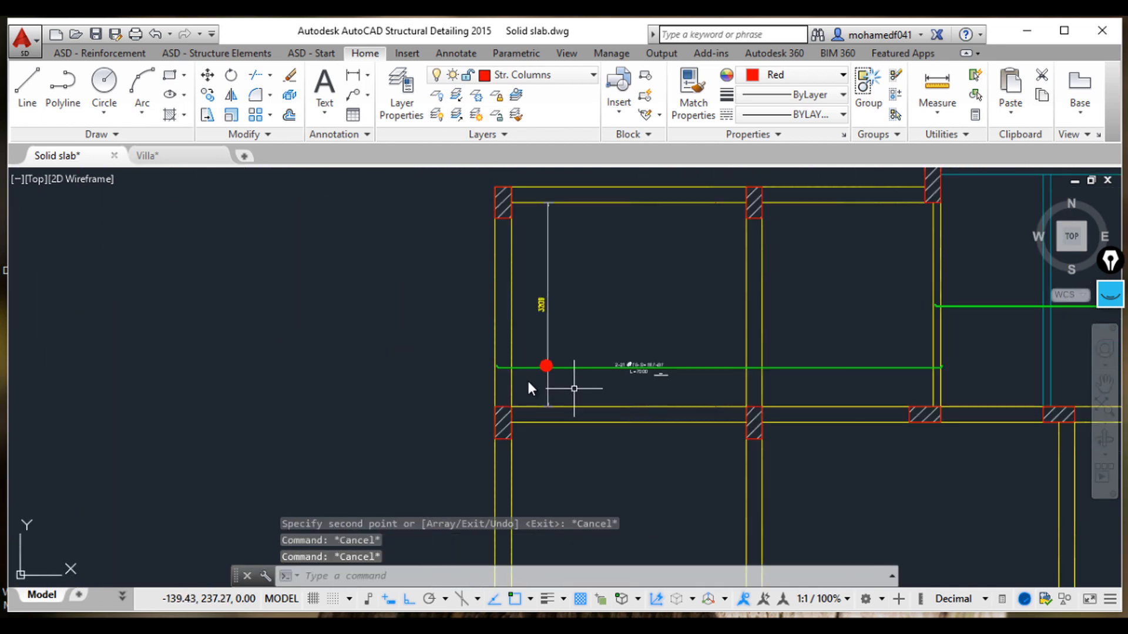
middle_click_drag(574, 389, 516, 363)
middle_click_drag(565, 331, 492, 306)
scroll(618, 323, "down", 2)
mouse_move(618, 337)
middle_mouse_down()
mouse_move(544, 337)
mouse_move(544, 347)
middle_mouse_up()
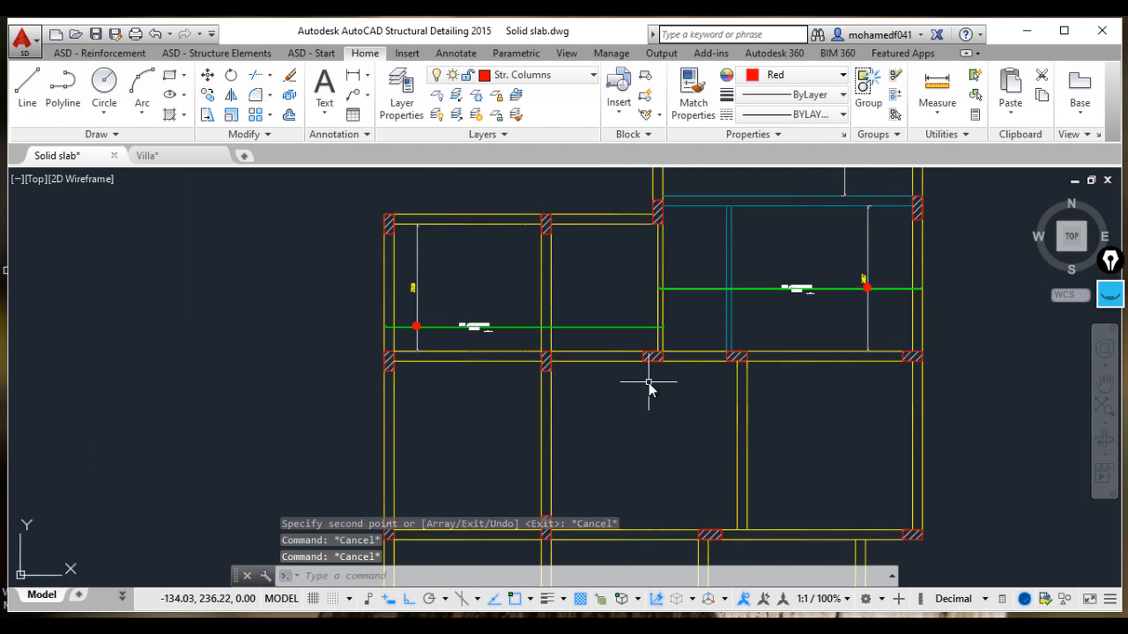
scroll(649, 382, "down", 2)
mouse_move(648, 383)
middle_mouse_down()
mouse_move(591, 381)
mouse_move(629, 397)
mouse_move(601, 259)
middle_mouse_up()
middle_click_drag(629, 322, 677, 316)
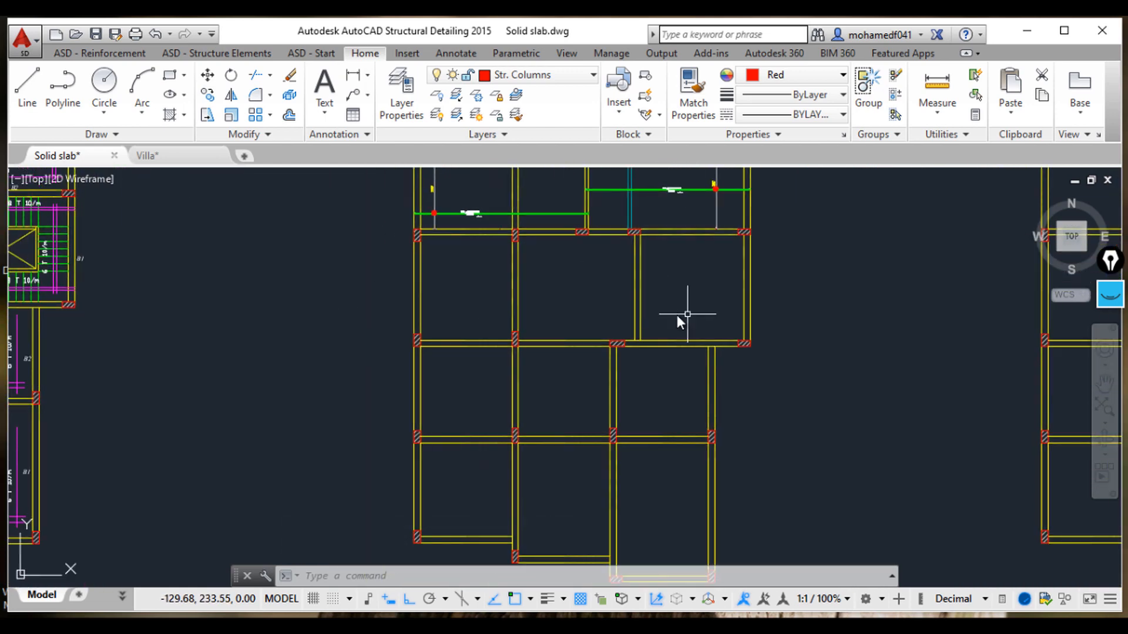
Step: Examine the reference layout's panel reinforcement labels and bar marks around the stair area
middle_click_drag(319, 363, 862, 356)
middle_click_drag(558, 311, 571, 382)
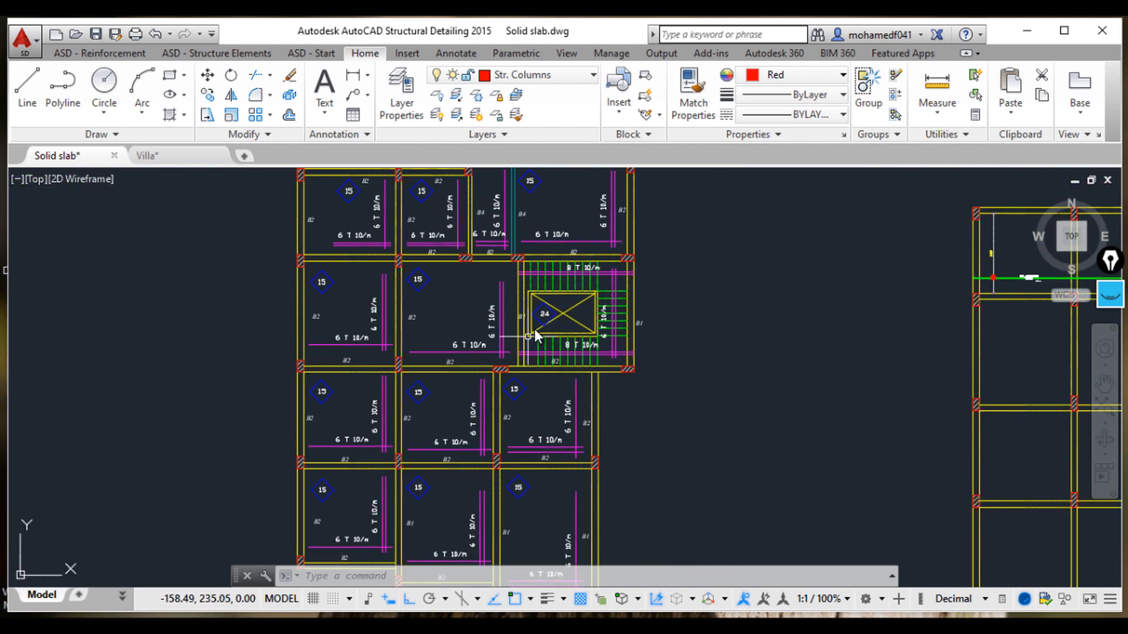
middle_click_drag(535, 335, 514, 381)
scroll(523, 316, "up", 4)
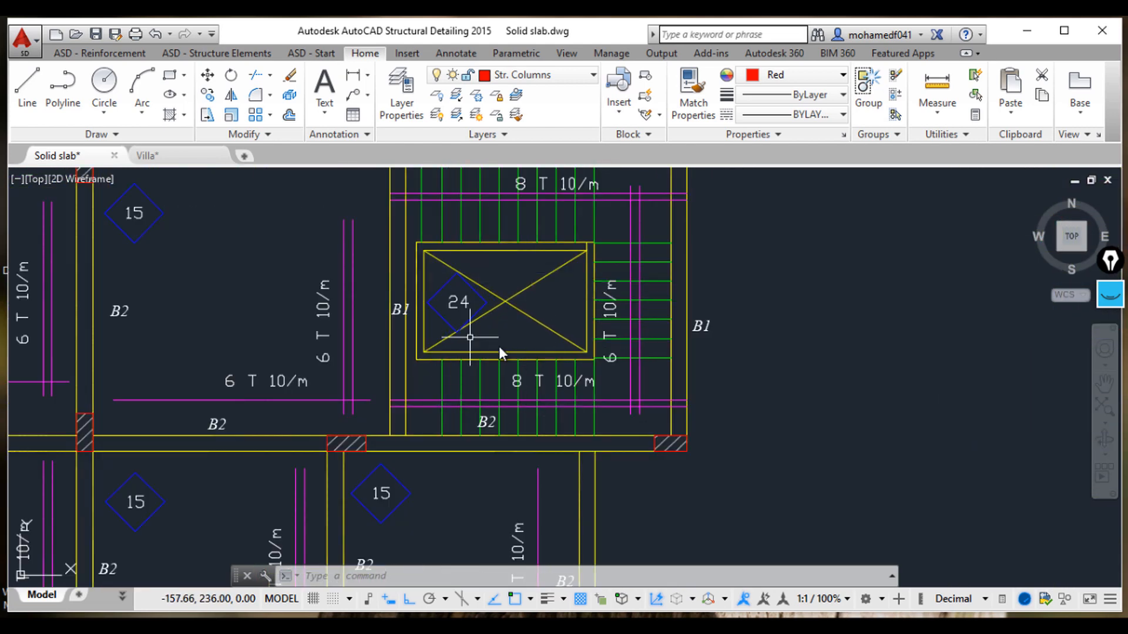
mouse_move(509, 288)
middle_mouse_down()
mouse_move(625, 335)
mouse_move(666, 290)
middle_mouse_up()
scroll(758, 383, "down", 2)
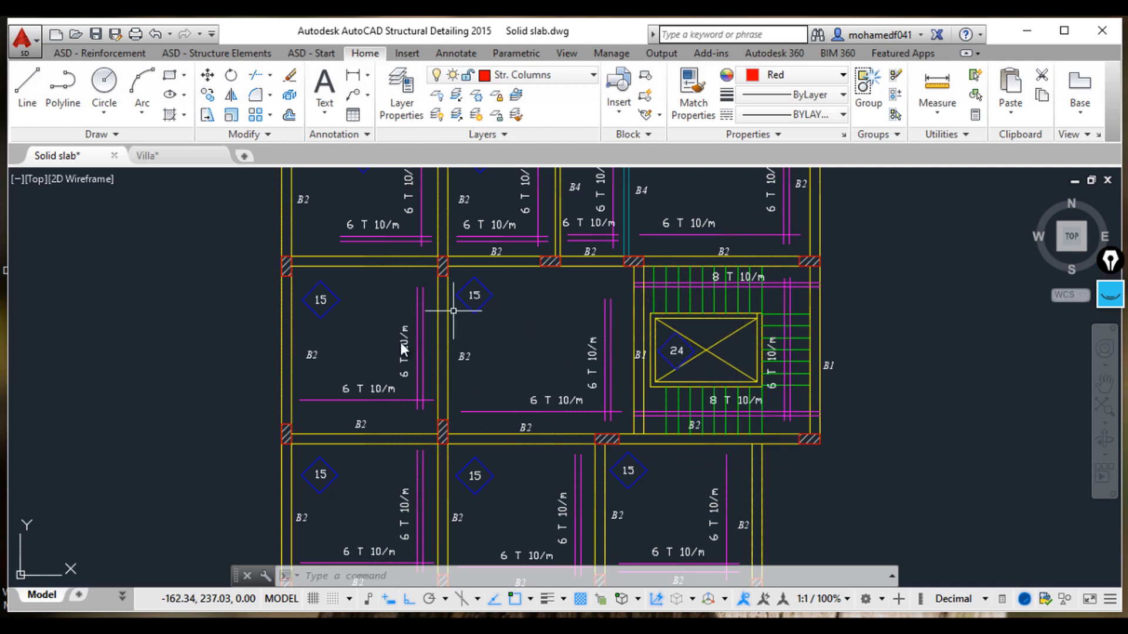
scroll(502, 432, "up", 3)
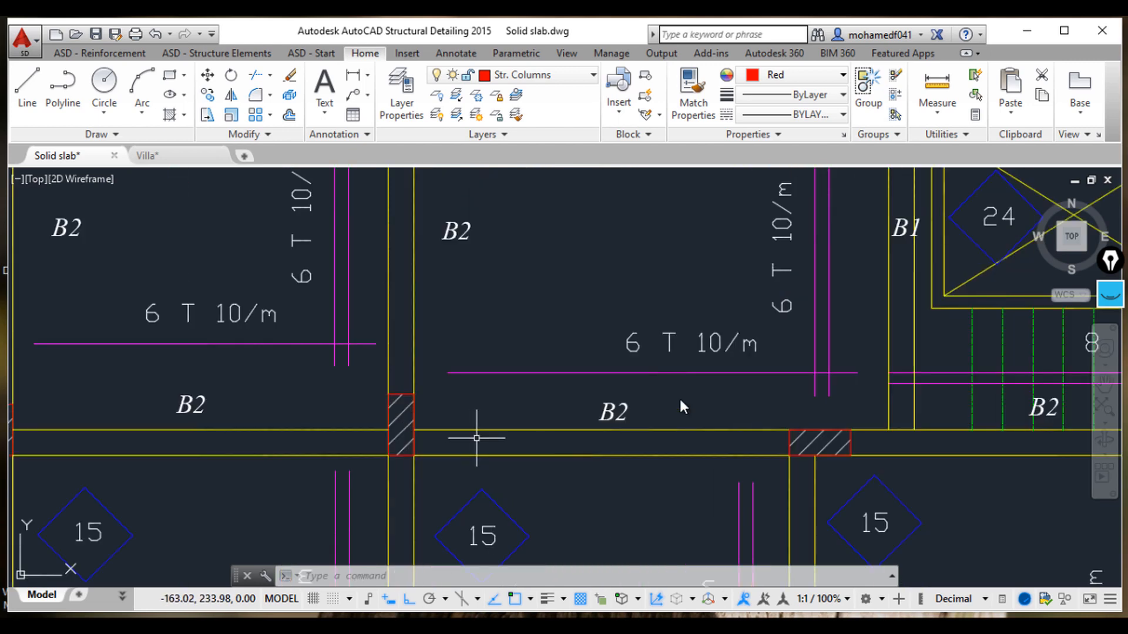
scroll(679, 396, "down", 5)
scroll(713, 378, "up", 2)
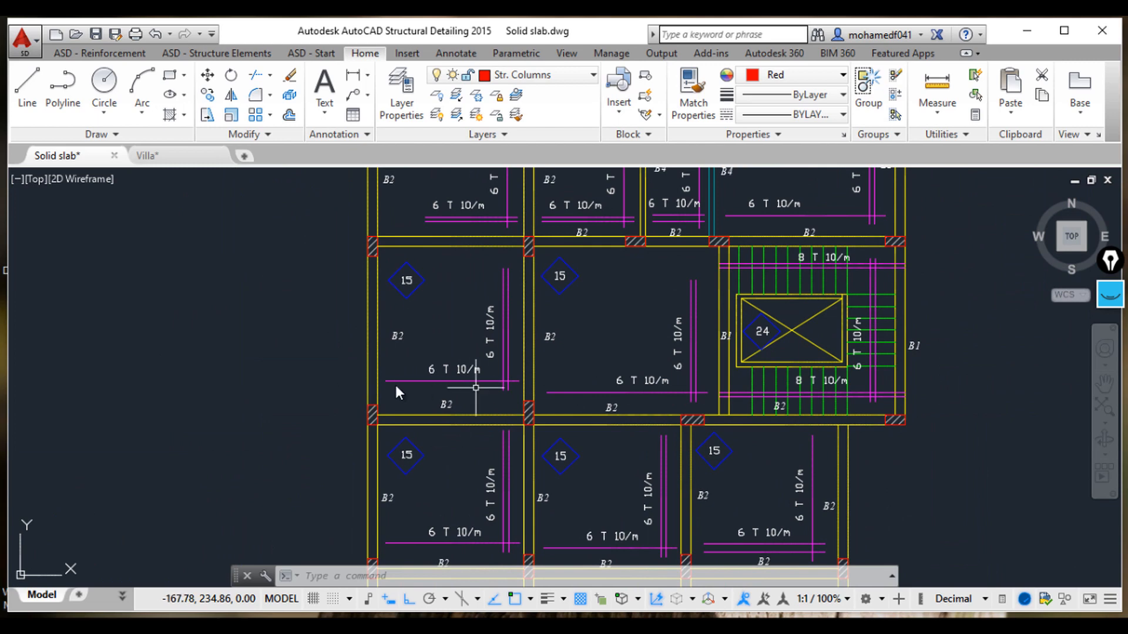
scroll(572, 351, "up", 3)
scroll(728, 362, "down", 8)
middle_click_drag(746, 373, 442, 383)
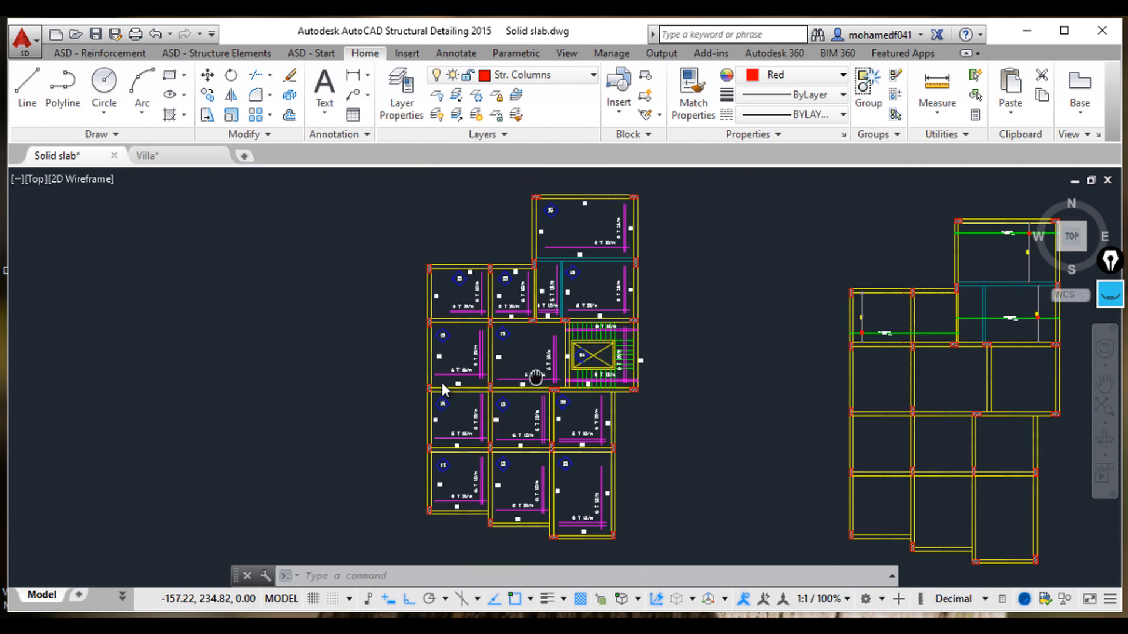
scroll(774, 365, "down", 2)
scroll(536, 379, "up", 8)
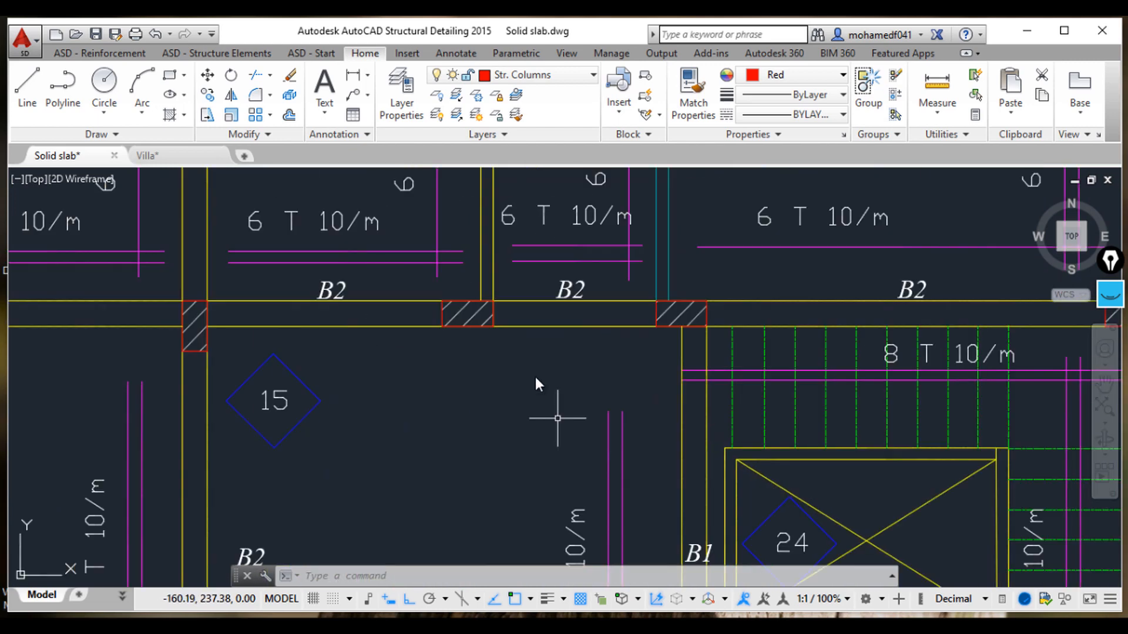
middle_click_drag(536, 379, 617, 448)
scroll(340, 345, "down", 2)
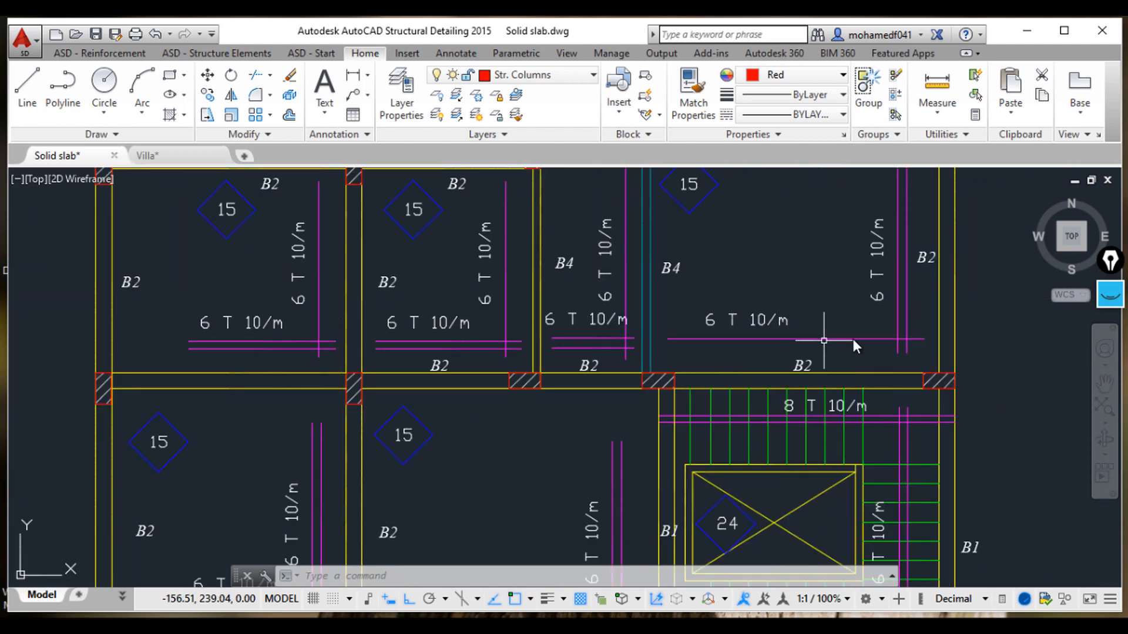
scroll(611, 388, "down", 3)
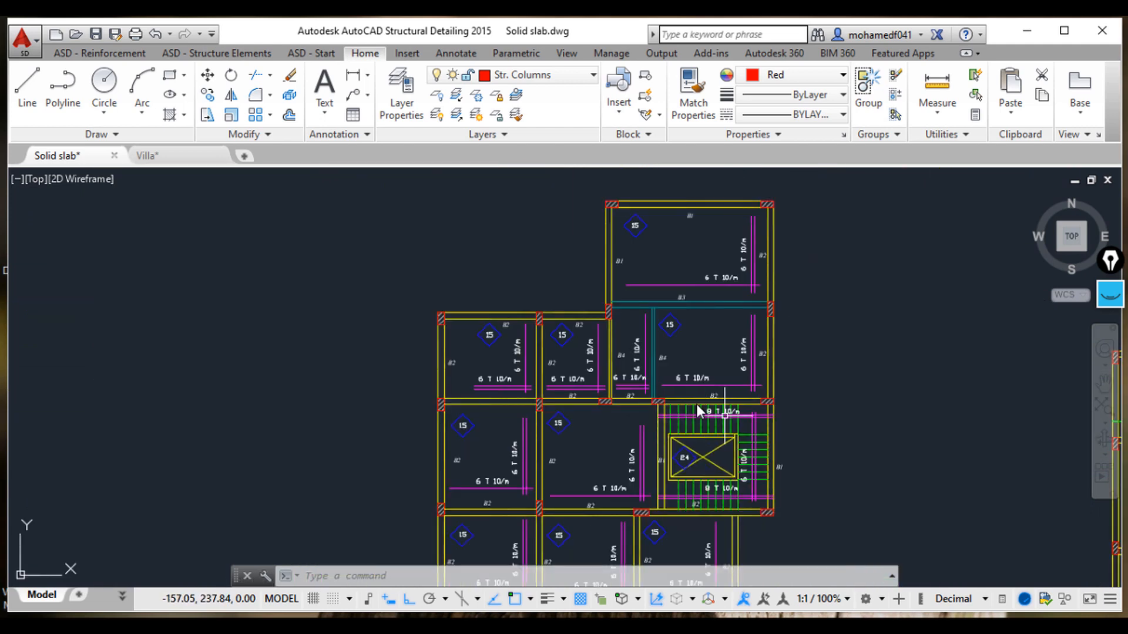
scroll(840, 383, "up", 6)
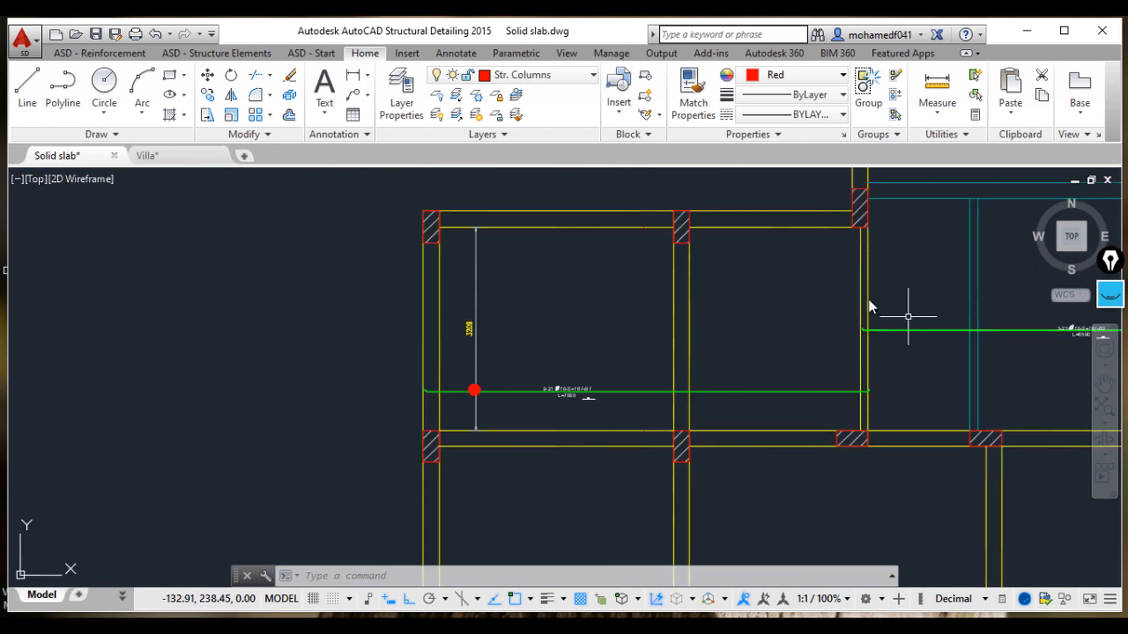
scroll(729, 429, "down", 3)
middle_click_drag(729, 428, 743, 295)
middle_click_drag(359, 381, 717, 330)
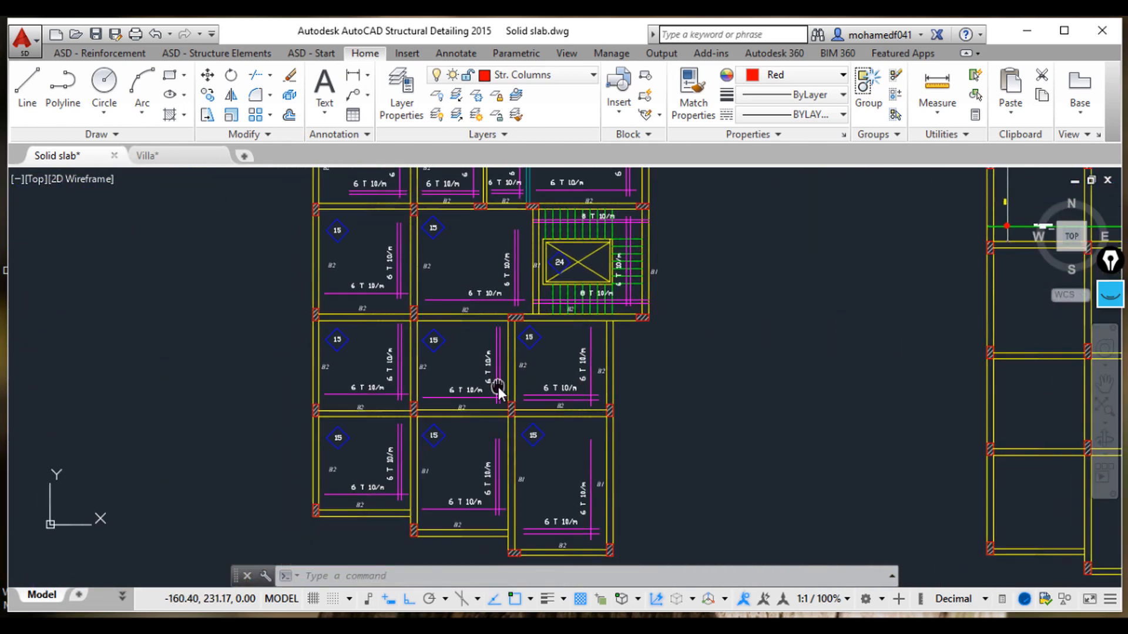
middle_click_drag(414, 320, 521, 319)
scroll(521, 319, "up", 4)
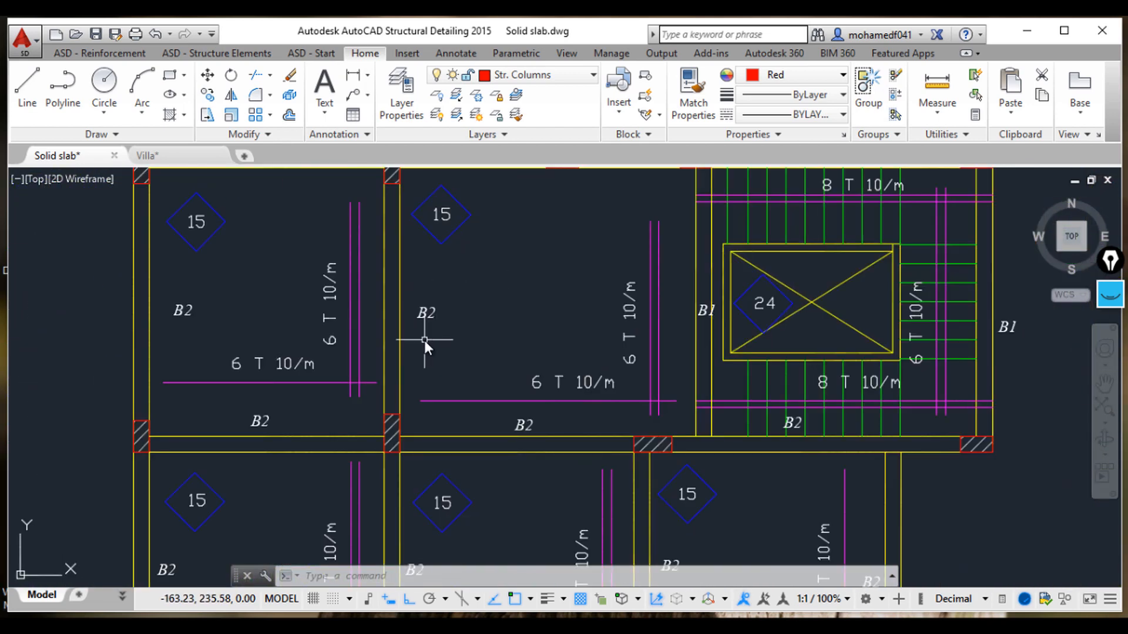
middle_click_drag(425, 340, 509, 388)
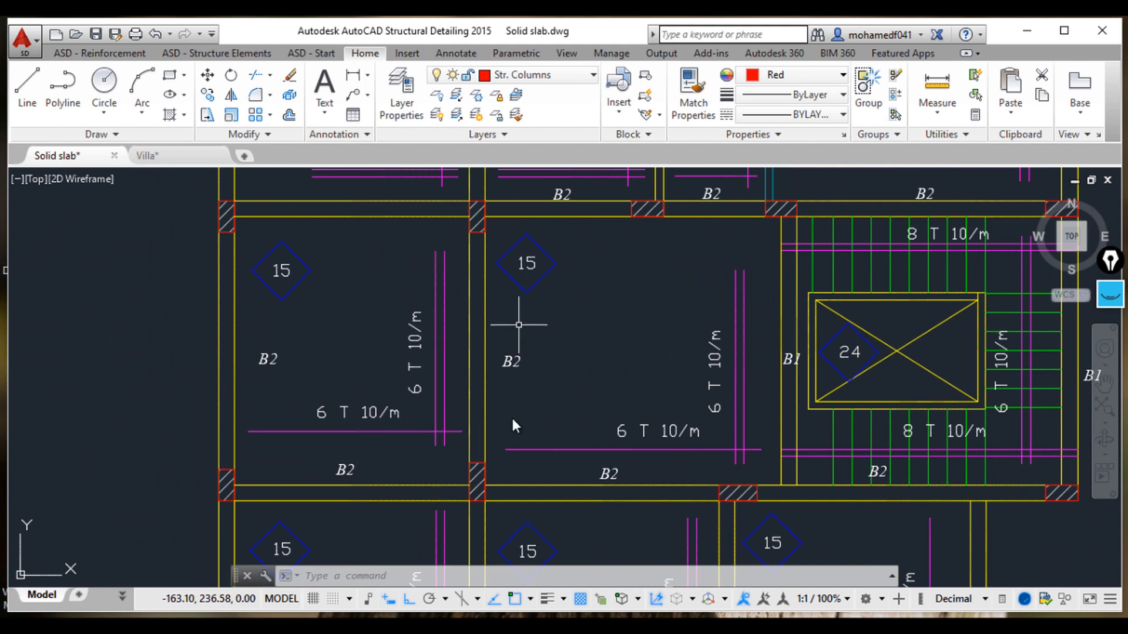
scroll(751, 443, "down", 8)
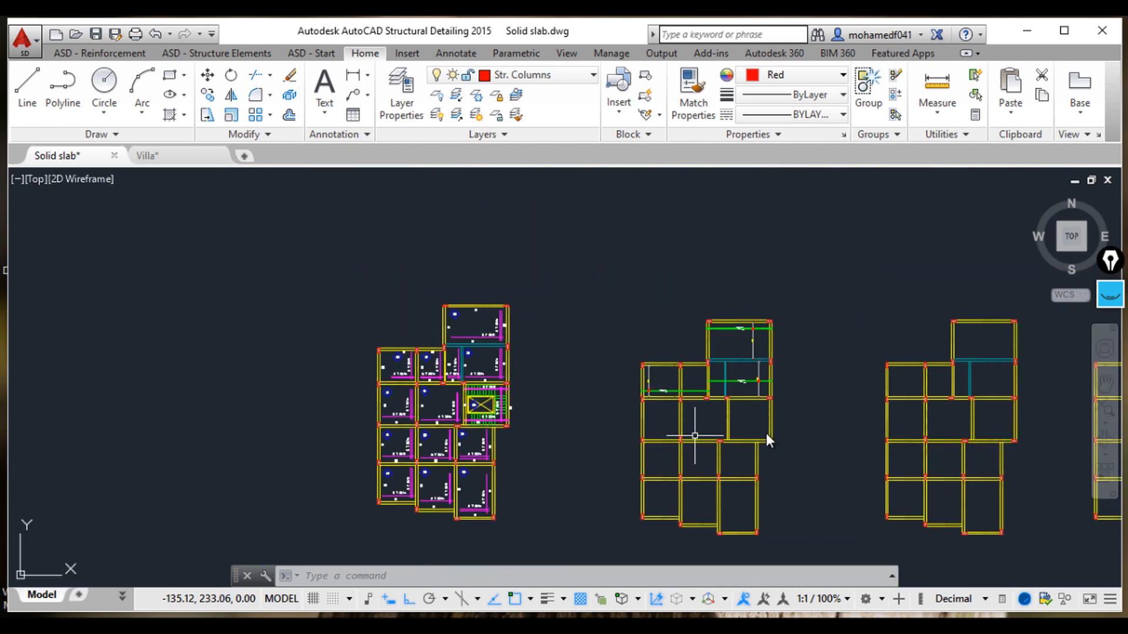
scroll(916, 476, "up", 2)
scroll(678, 437, "up", 6)
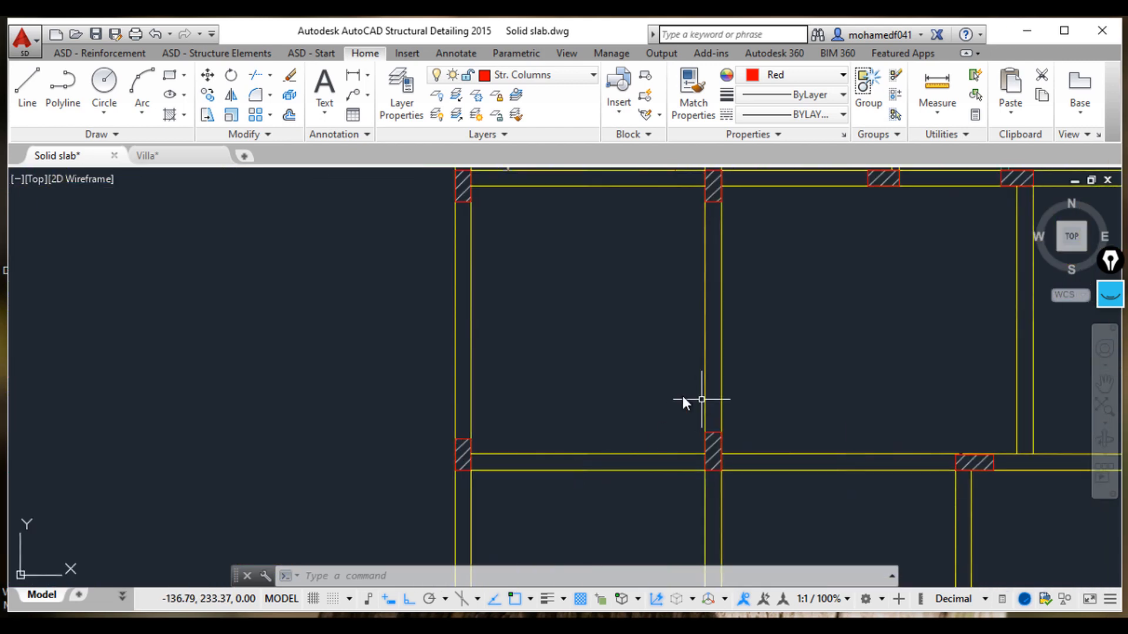
middle_click_drag(810, 386, 607, 435)
scroll(904, 391, "down", 2)
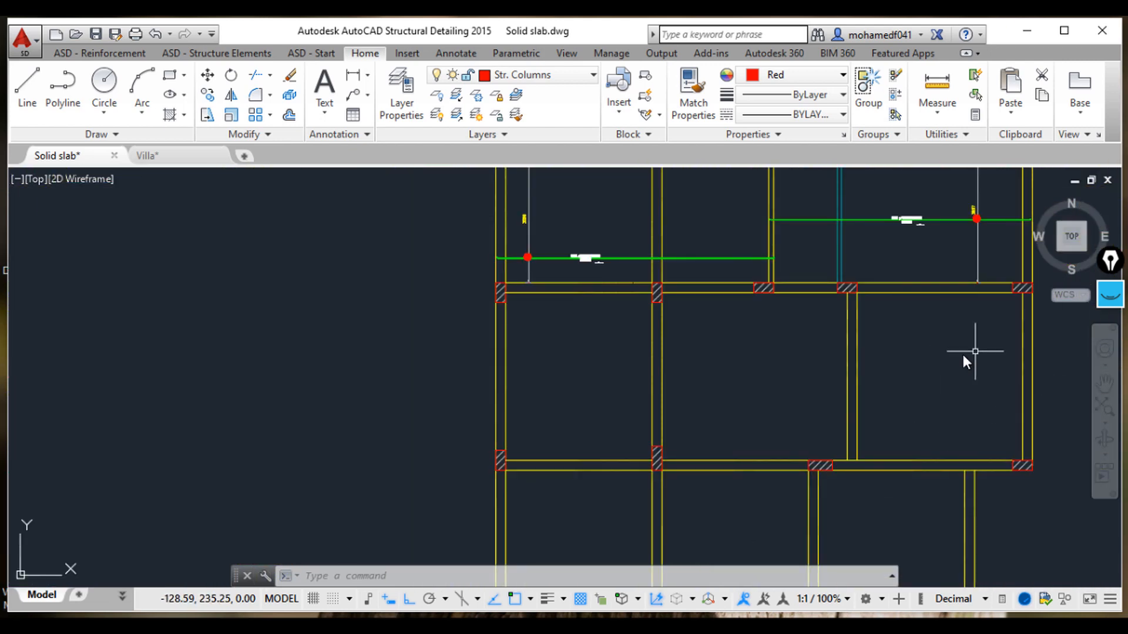
left_click(137, 48)
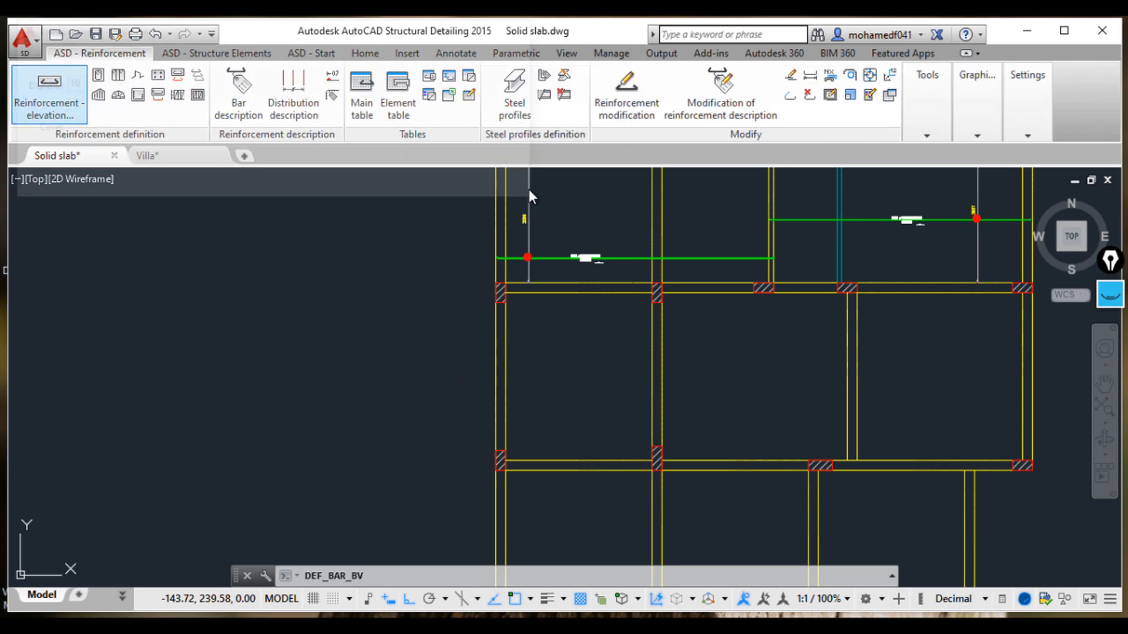
left_click(460, 67)
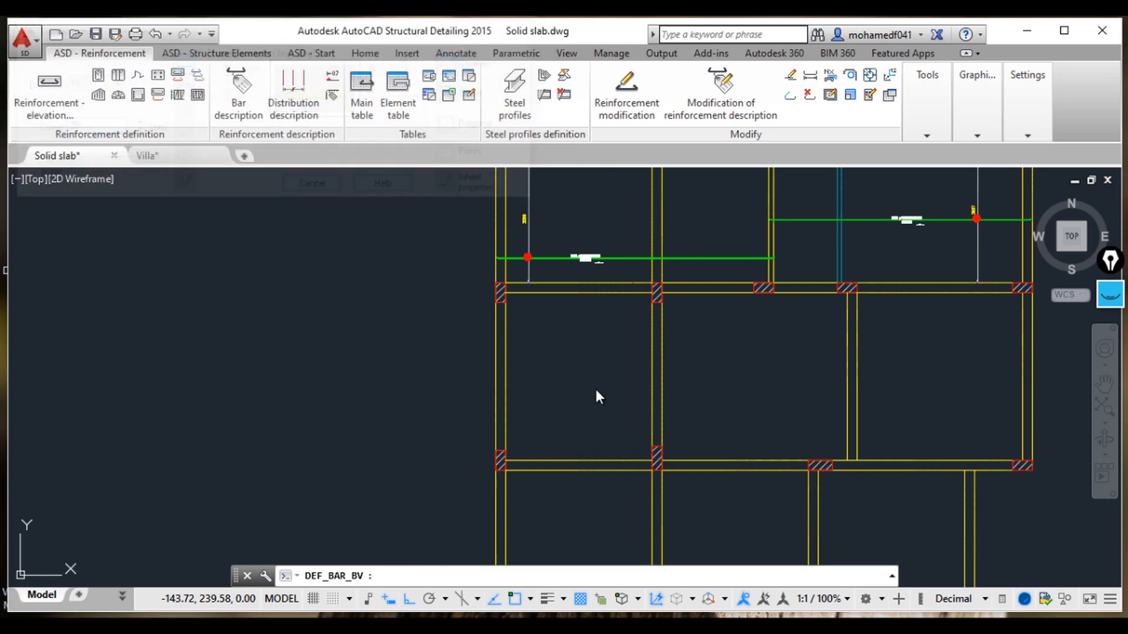
left_click(494, 427)
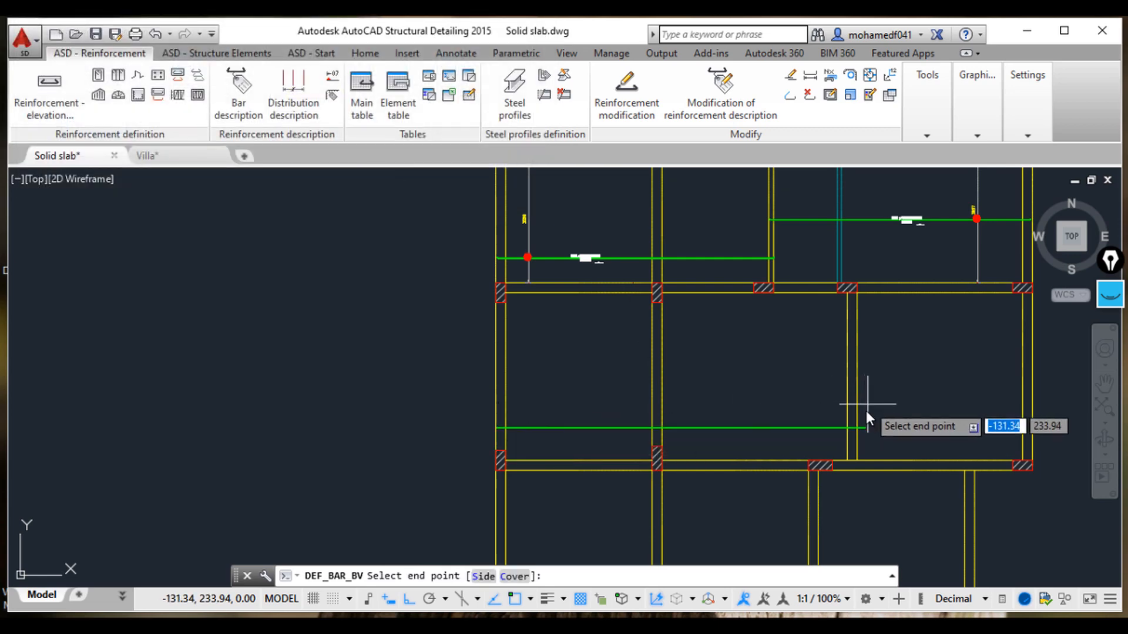
left_click(857, 428)
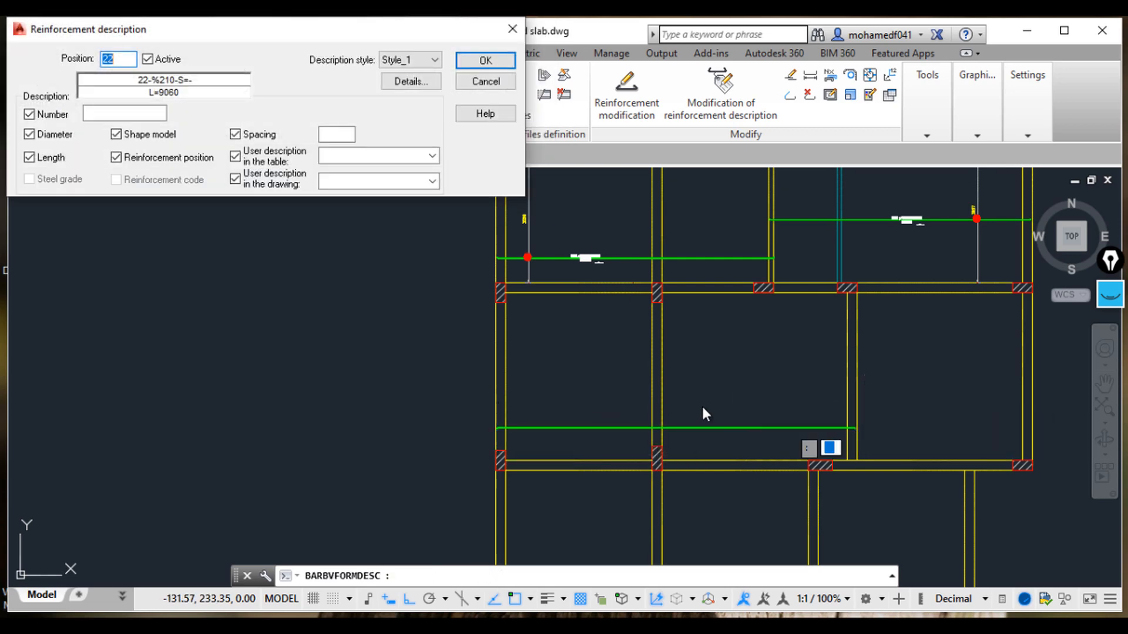
scroll(503, 432, "up", 10)
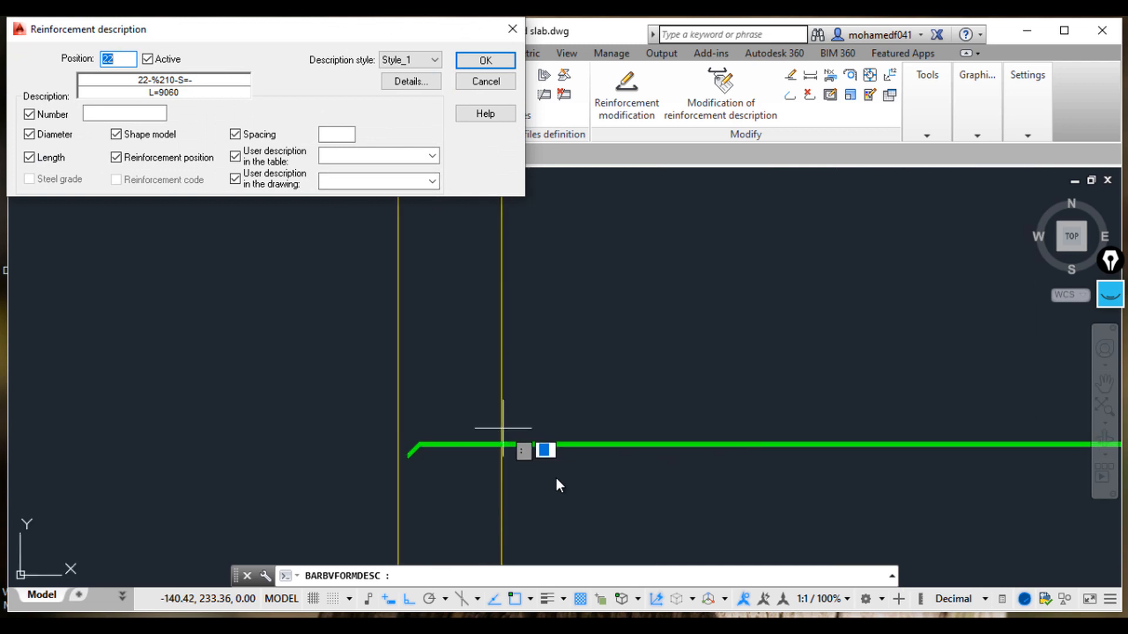
left_click(488, 83)
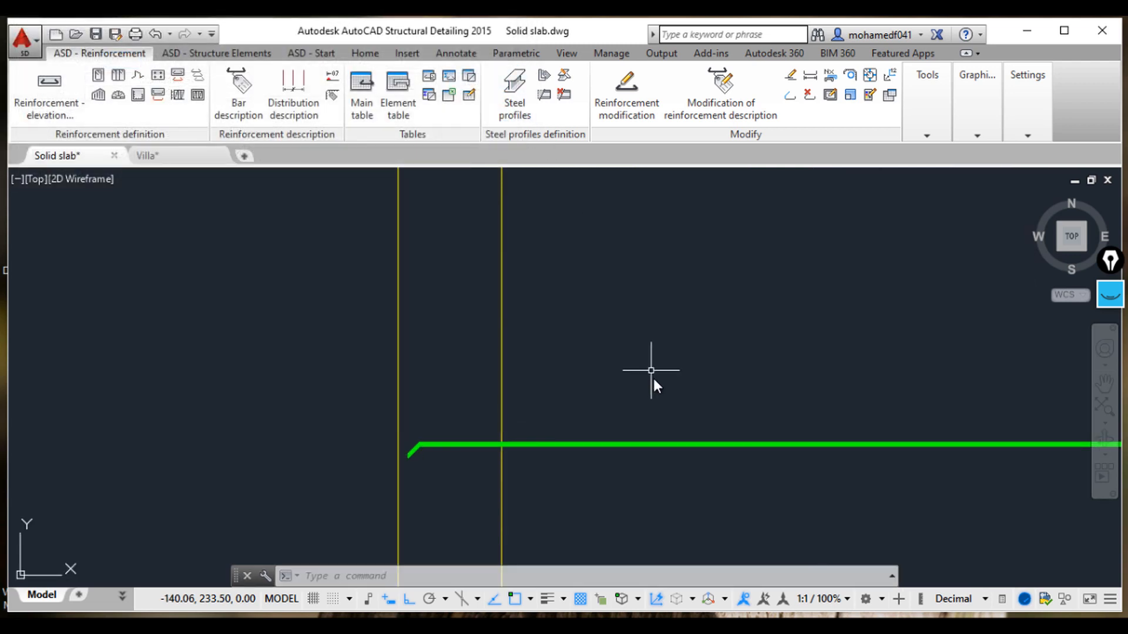
left_click(683, 424)
left_click(649, 370)
key("Delete")
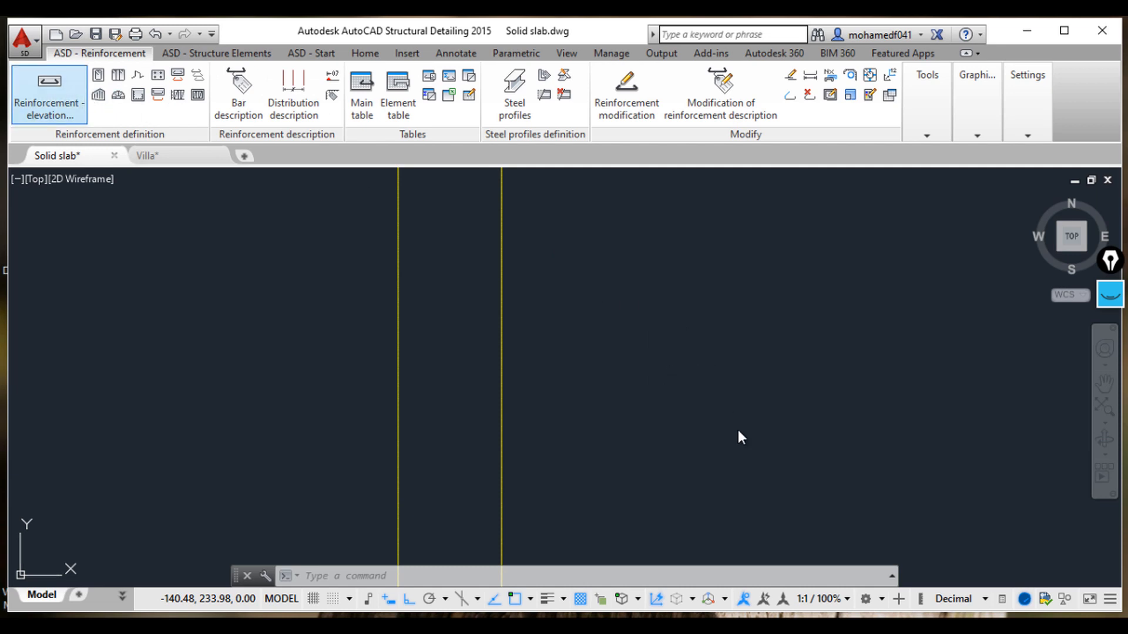
Step: Draw a horizontal reinforcement bar by two points across the panel just above its lower beam
scroll(868, 351, "down", 2)
middle_click_drag(830, 363, 593, 386)
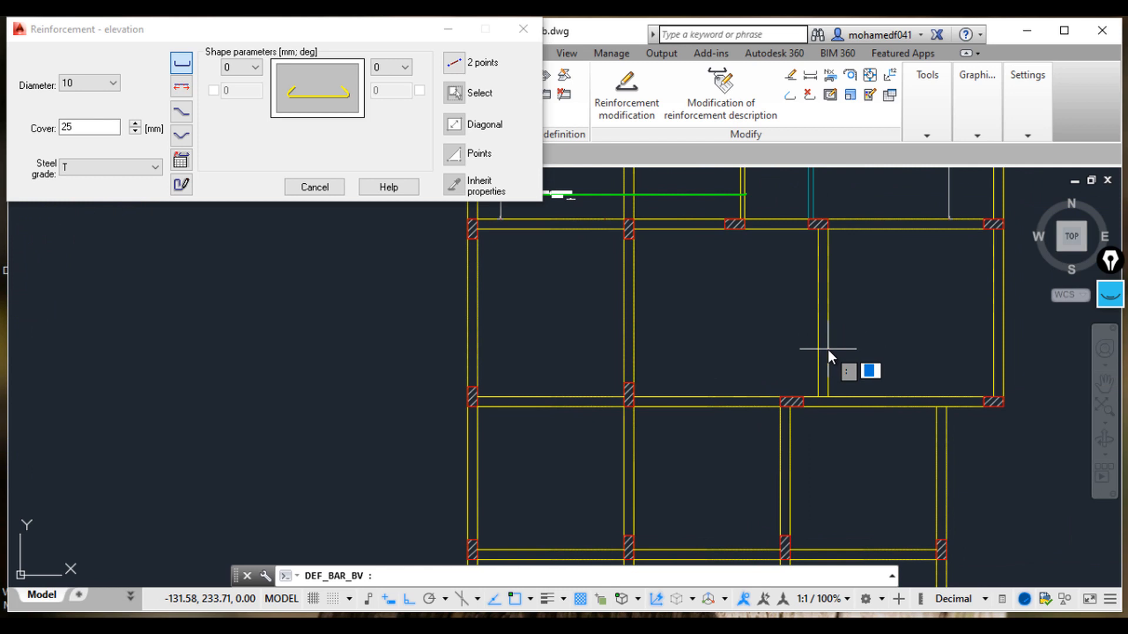
left_click(453, 63)
scroll(814, 360, "up", 4)
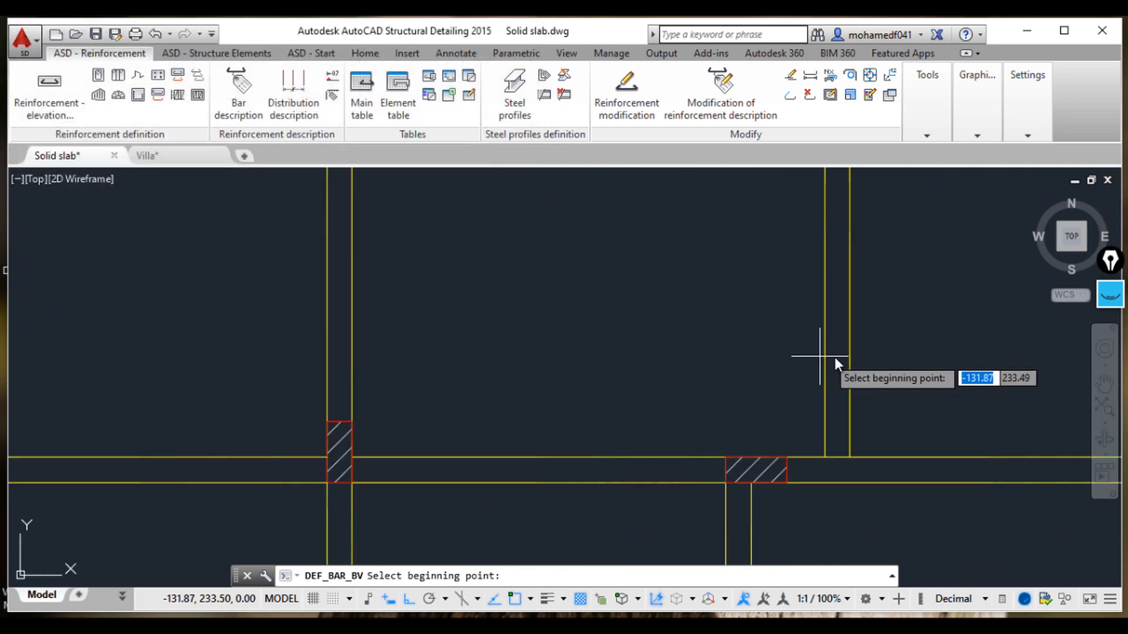
left_click(851, 369)
middle_click_drag(511, 359, 911, 343)
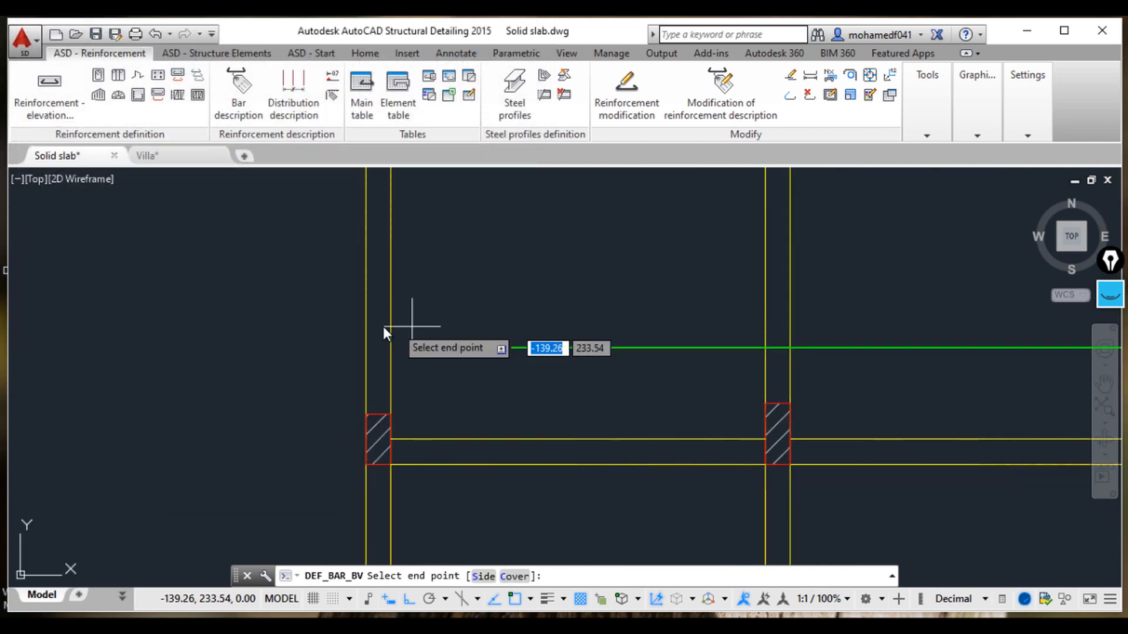
left_click(663, 348)
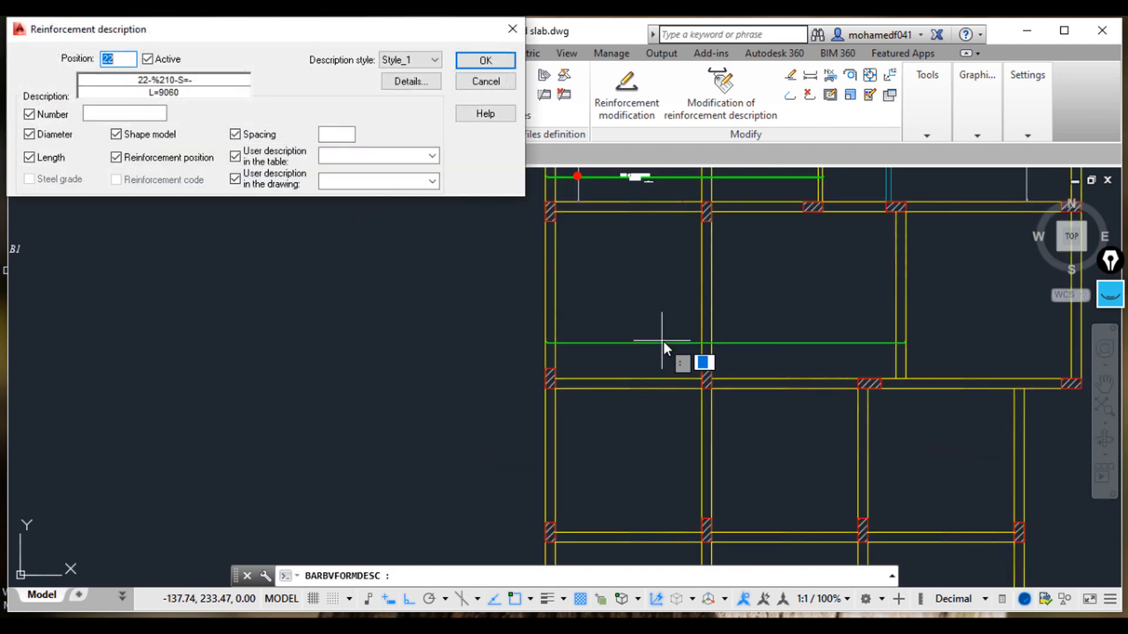
key("Escape")
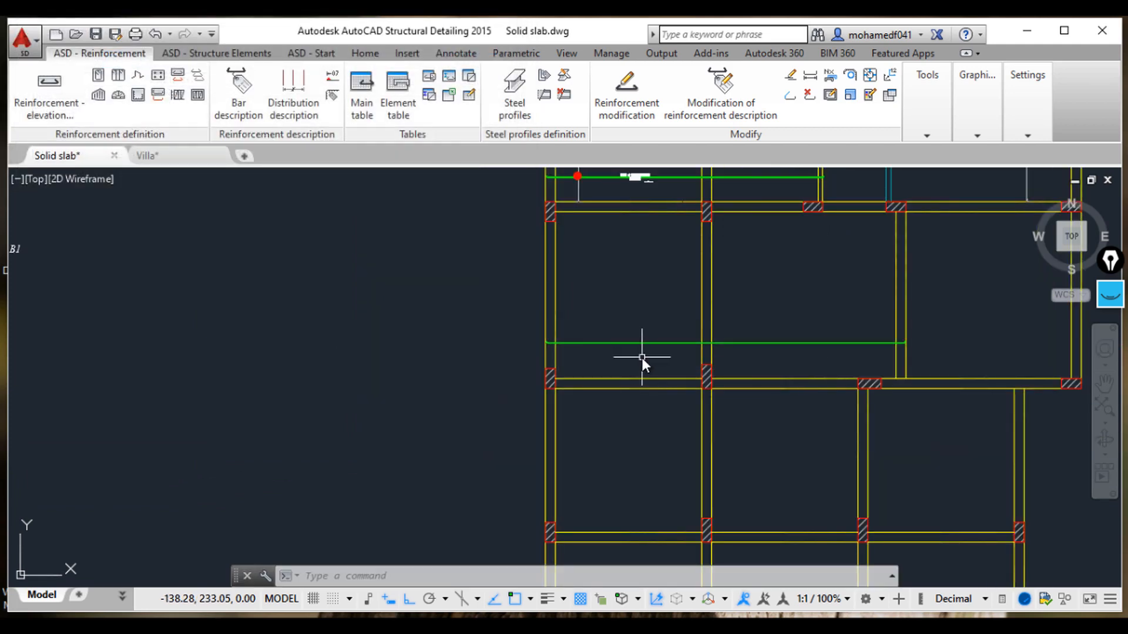
Step: Add a bar description to the new bar with position 4, number 1, spacing 167 and drawing description B2
scroll(642, 357, "up", 4)
left_click(238, 99)
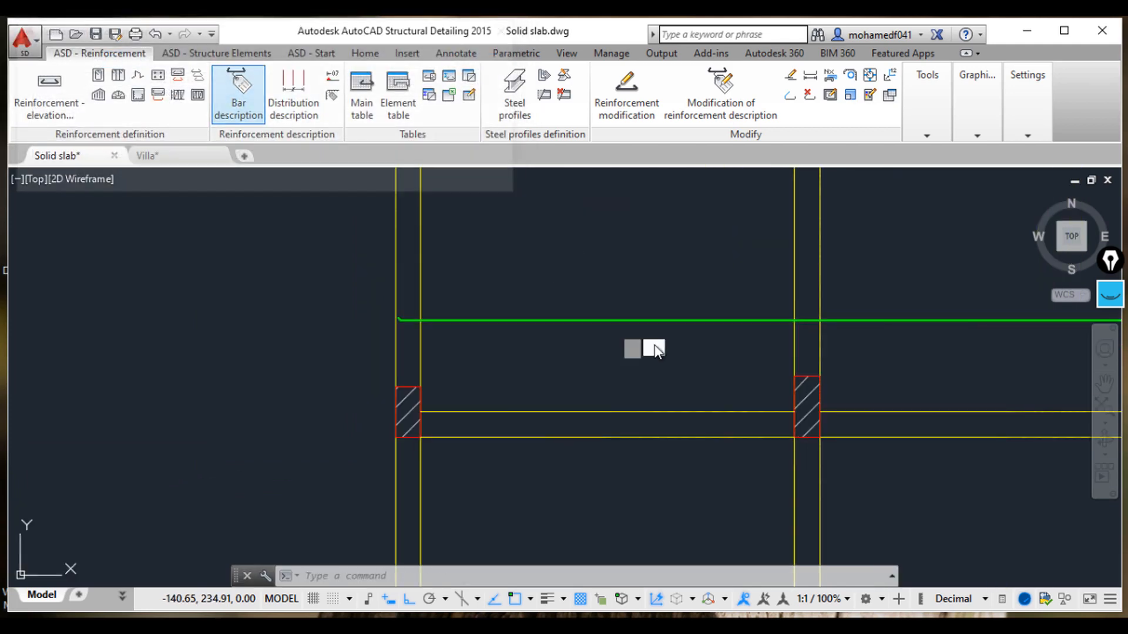
left_click(654, 349)
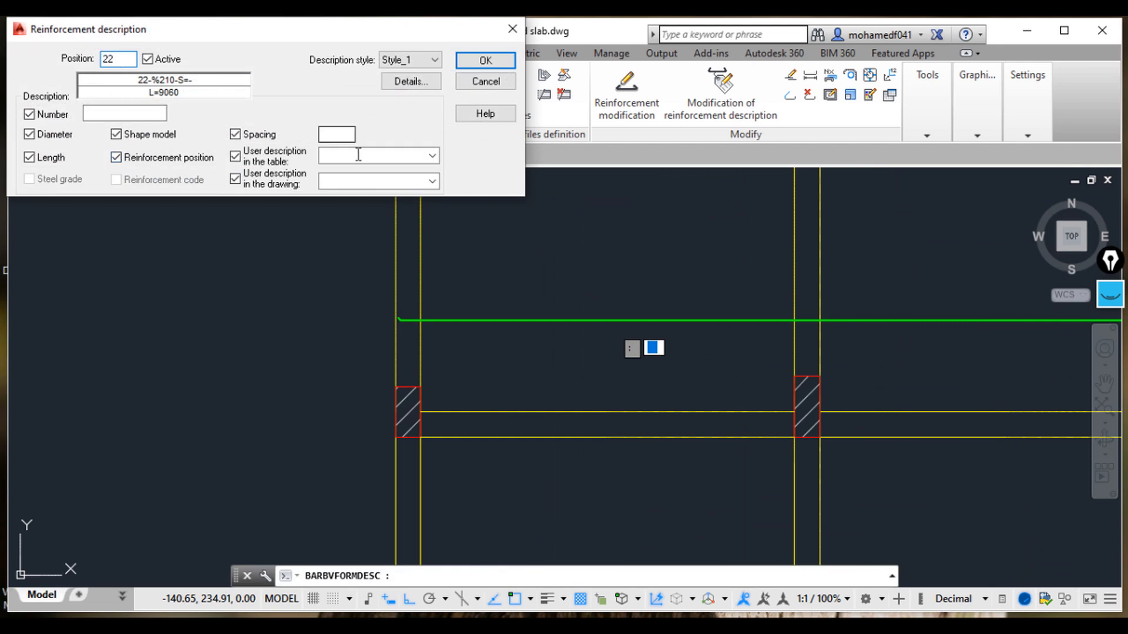
key("BackSpace")
key("BackSpace")
type("4")
left_click(135, 111)
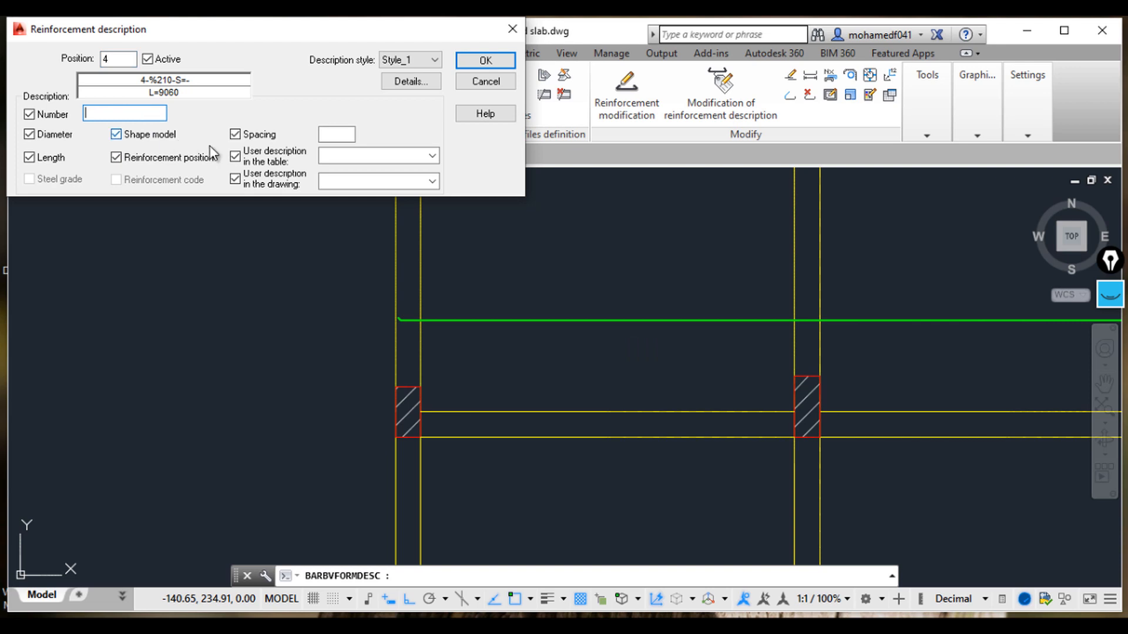
type("1")
left_click(325, 133)
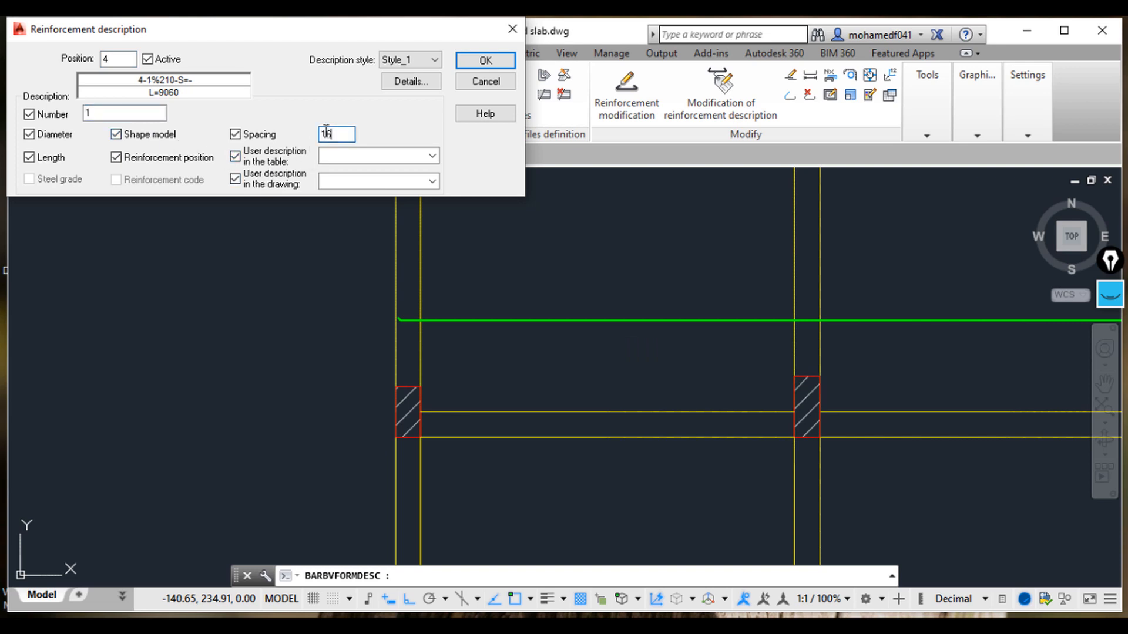
left_click(322, 181)
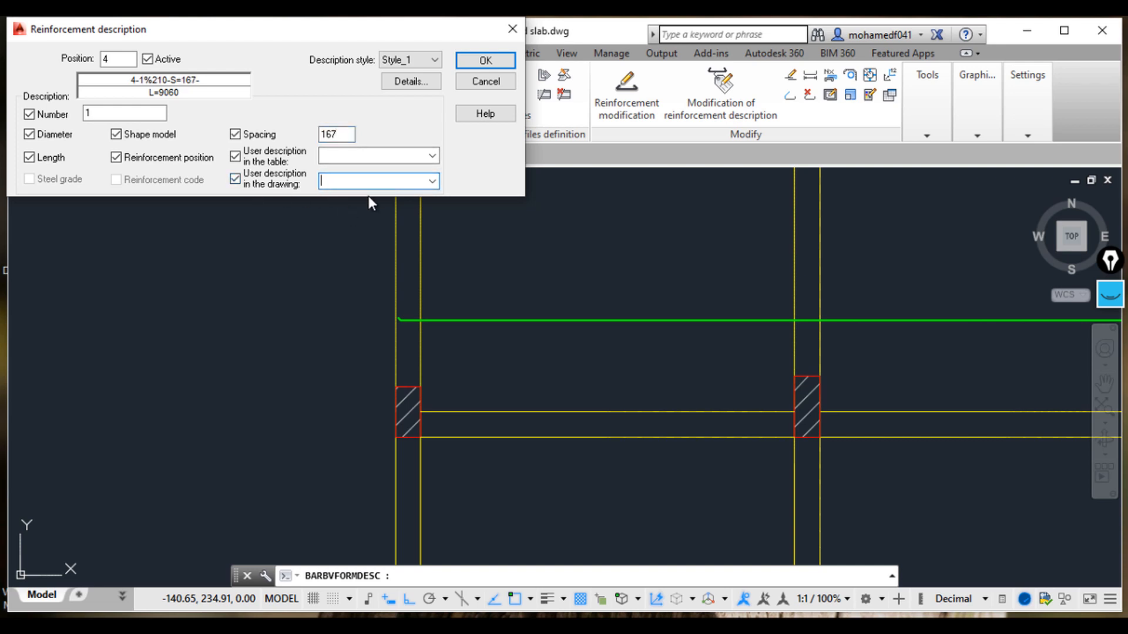
type("B2")
left_click(475, 61)
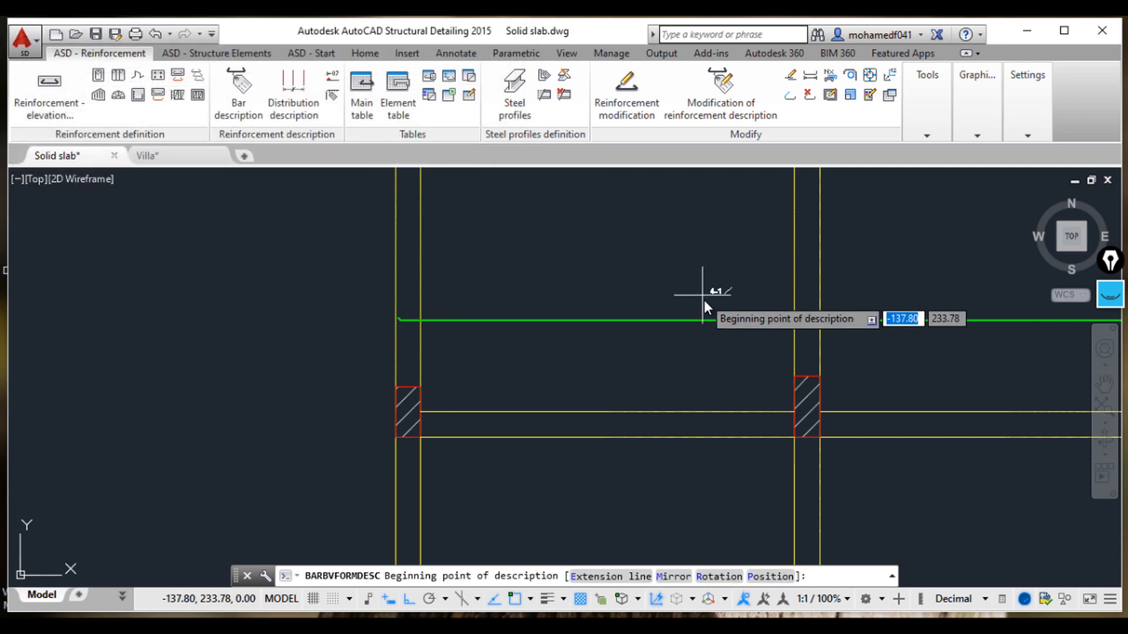
Step: Place the bar description on the bar near its left end
scroll(646, 303, "down", 2)
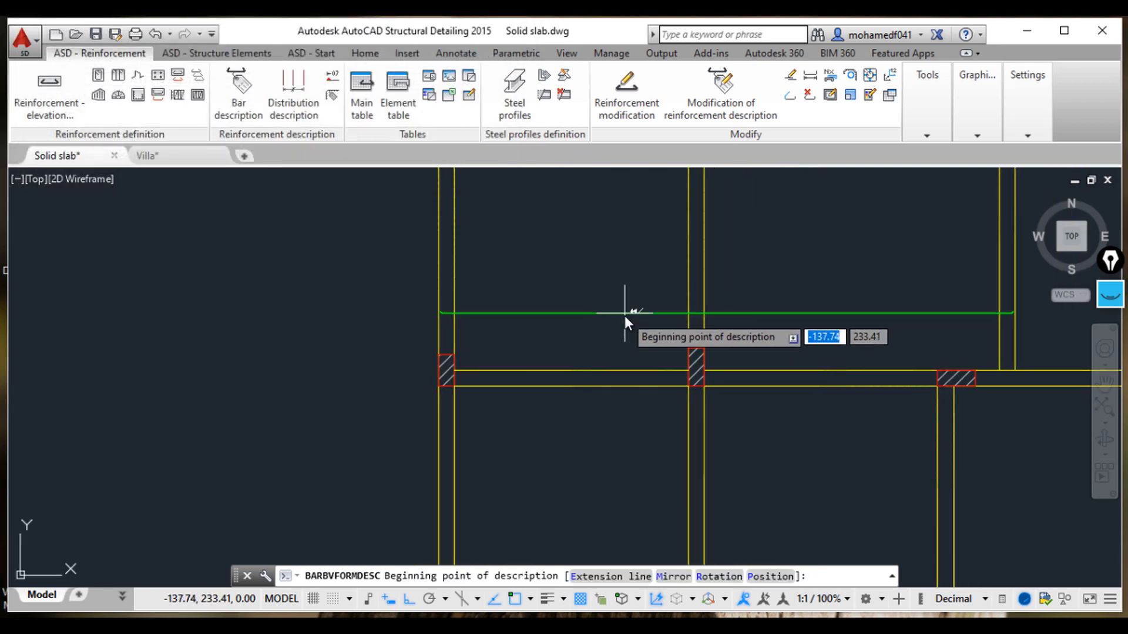
left_click(591, 313)
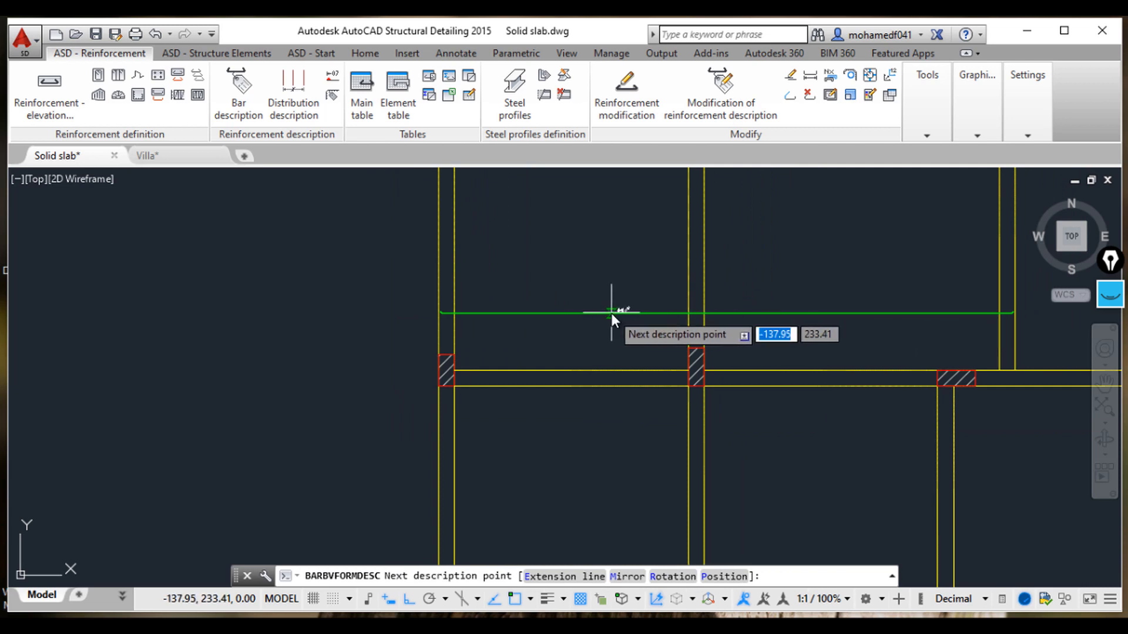
left_click(611, 313)
Step: Zoom in to inspect the new bar's description text and length label
scroll(611, 303, "up", 5)
scroll(597, 299, "up", 2)
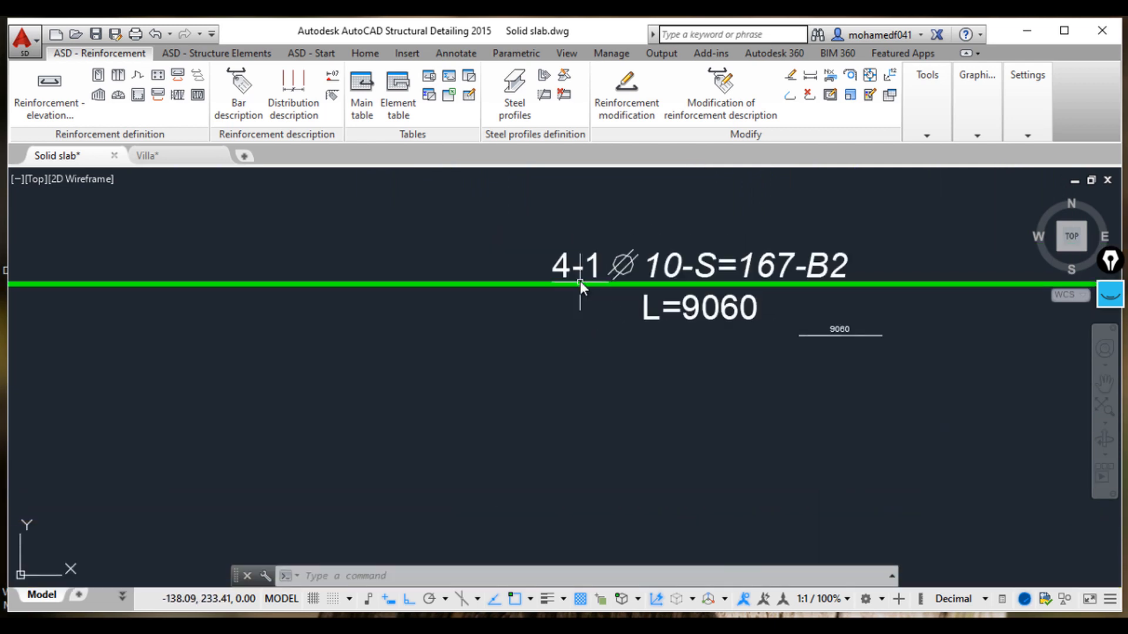
scroll(676, 328, "down", 2)
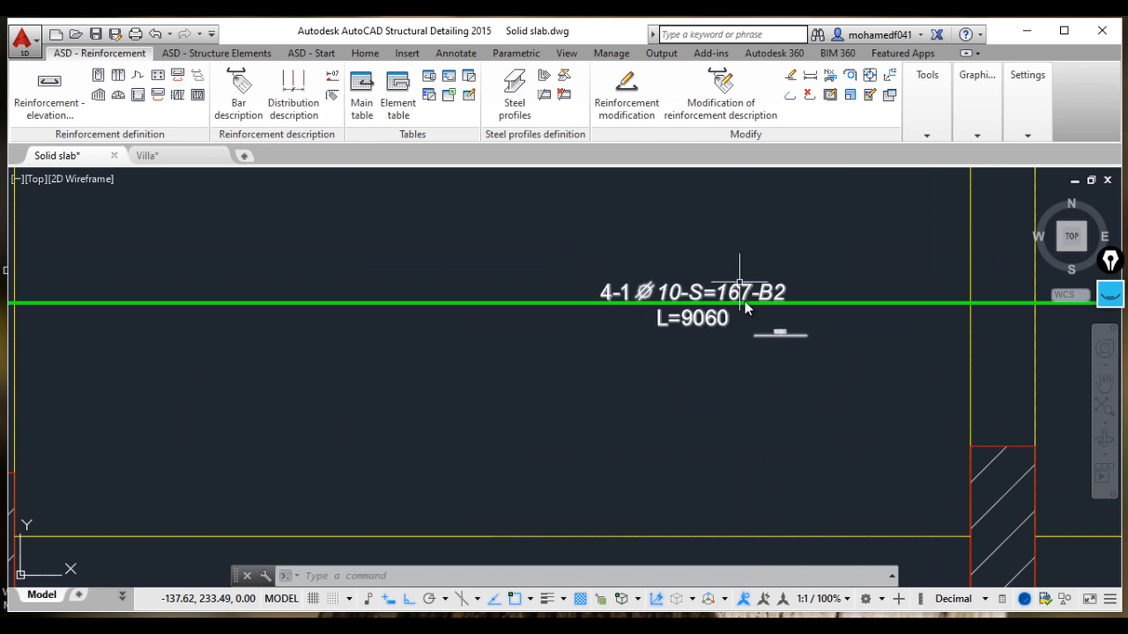
scroll(764, 335, "up", 3)
scroll(810, 311, "down", 3)
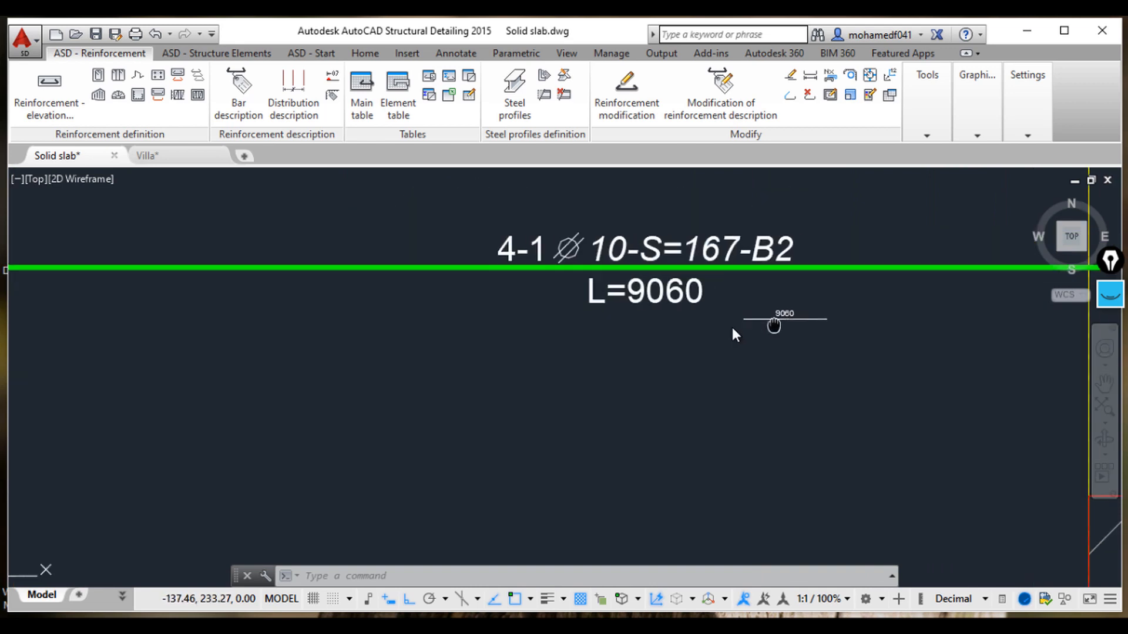
scroll(722, 338, "up", 5)
scroll(702, 320, "down", 2)
middle_click_drag(693, 297, 637, 299)
scroll(667, 311, "down", 2)
scroll(686, 323, "up", 4)
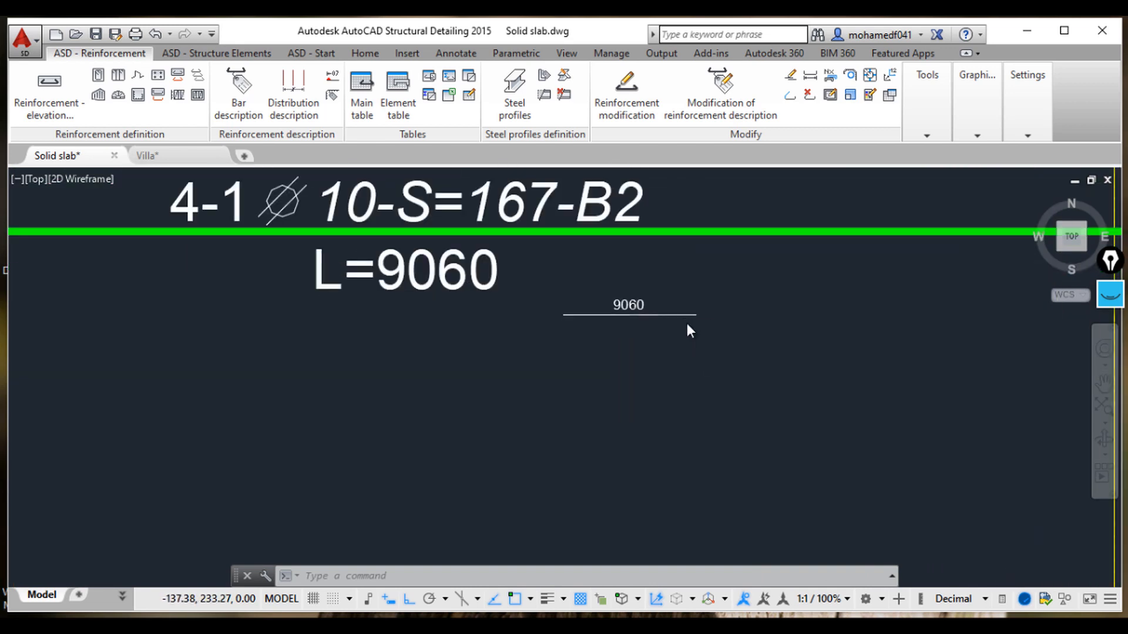
scroll(696, 323, "down", 4)
middle_click_drag(696, 323, 643, 322)
scroll(590, 314, "up", 4)
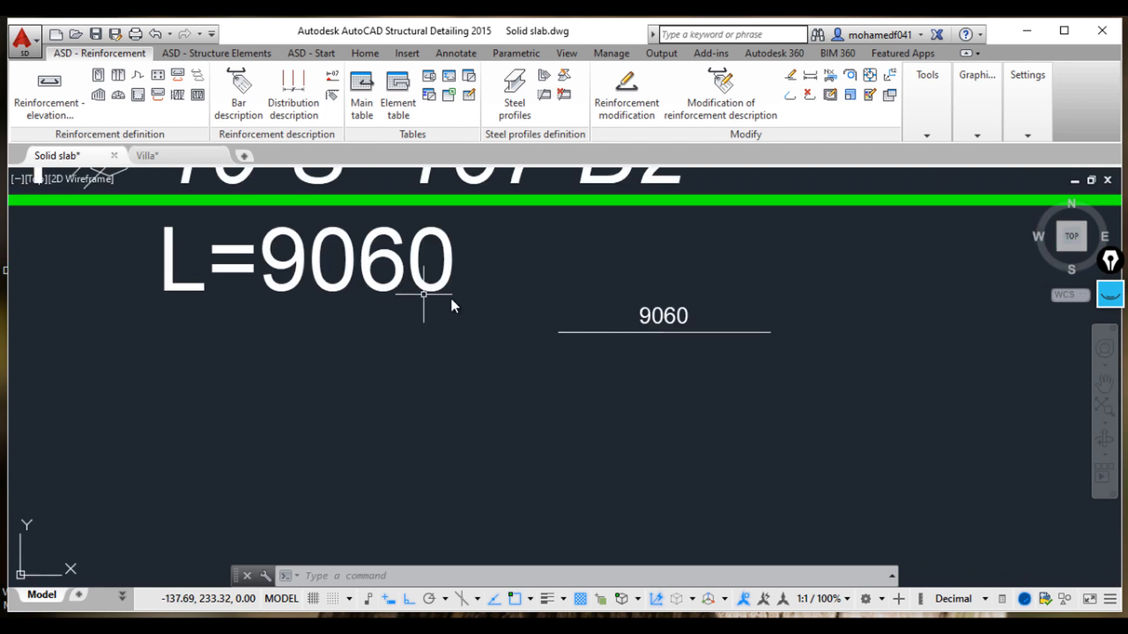
scroll(723, 323, "down", 6)
middle_click_drag(723, 323, 347, 292)
scroll(834, 311, "down", 3)
scroll(899, 310, "up", 6)
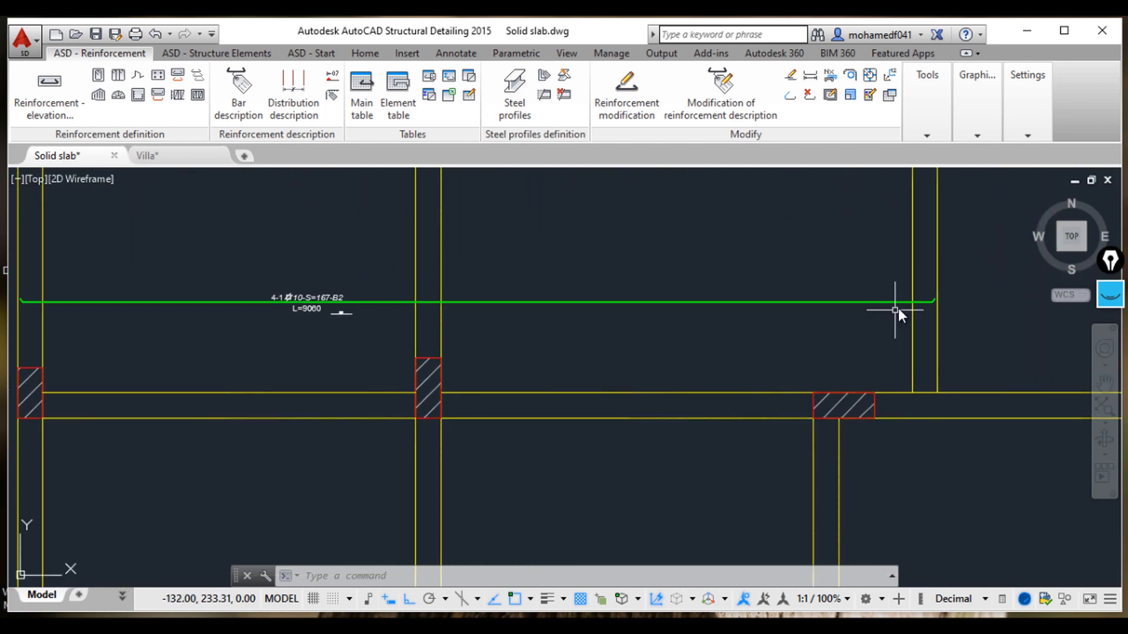
Step: Try to stretch the bar's right end grip by entering 0/06, then clear the selection
left_click(923, 305)
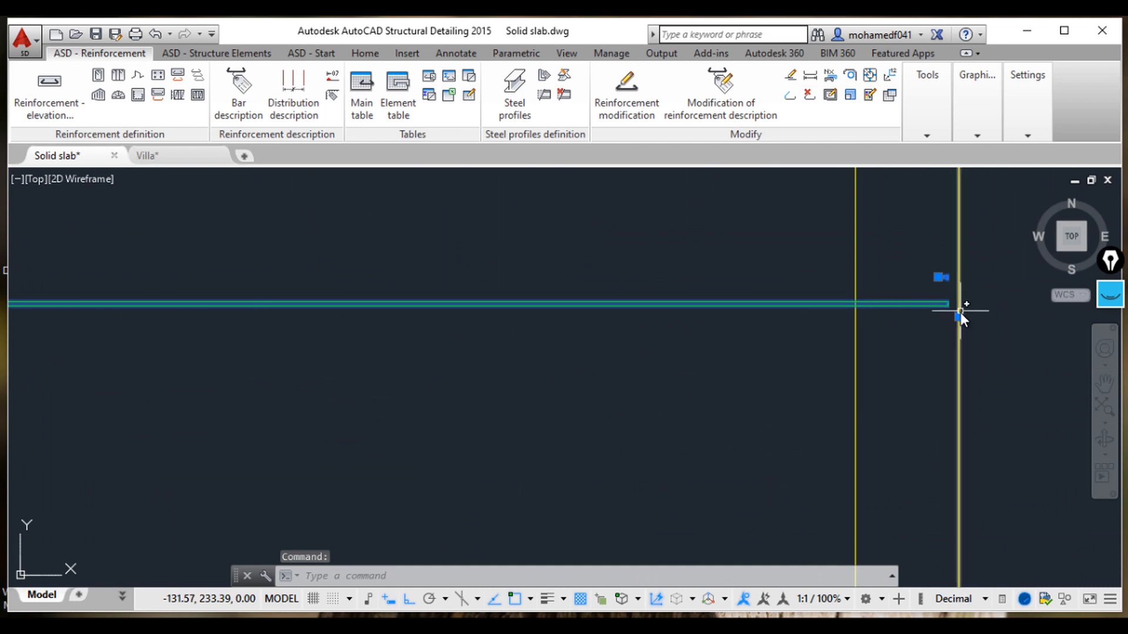
left_click(957, 318)
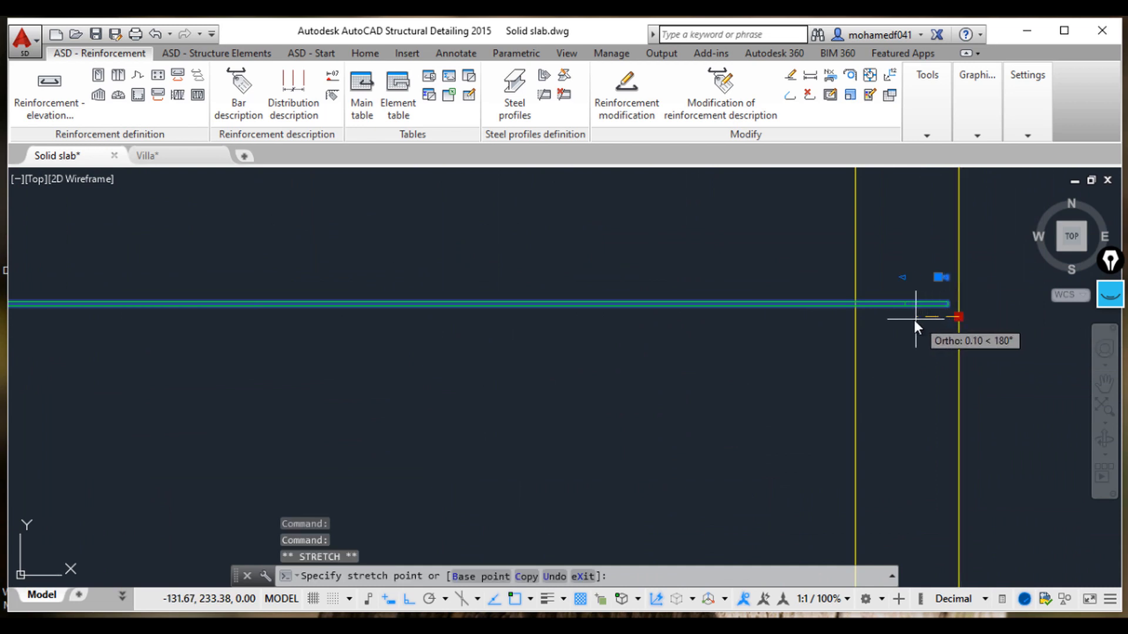
type("0/06")
key("Return")
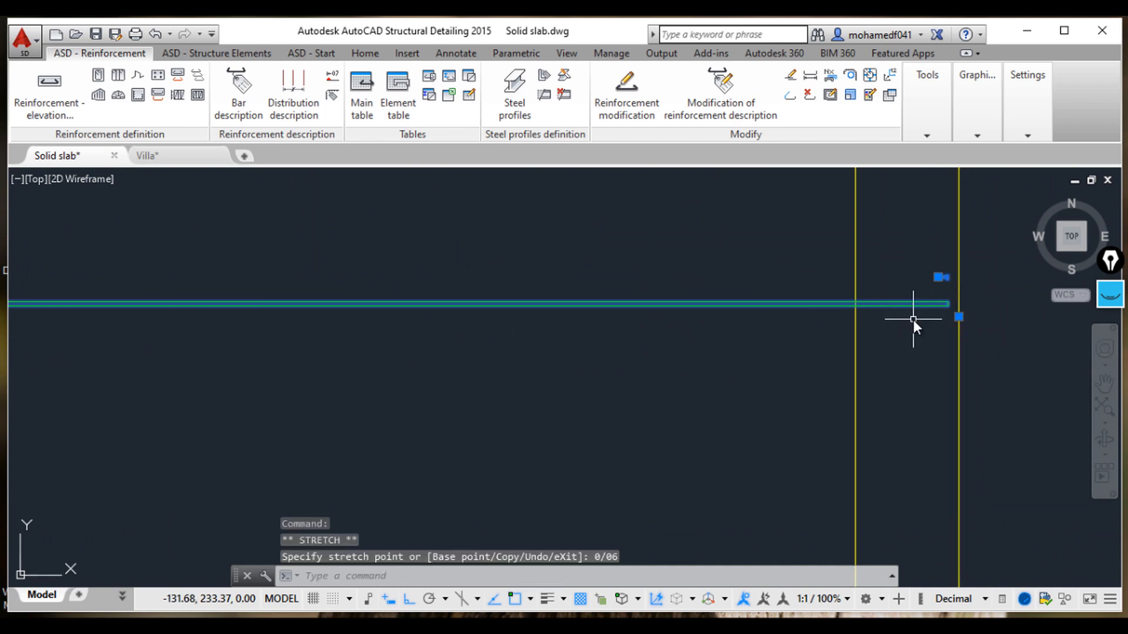
key("Escape")
key("Escape")
key("Escape")
scroll(630, 356, "down", 5)
middle_click_drag(629, 361, 800, 363)
middle_click_drag(399, 358, 724, 351)
scroll(401, 365, "up", 2)
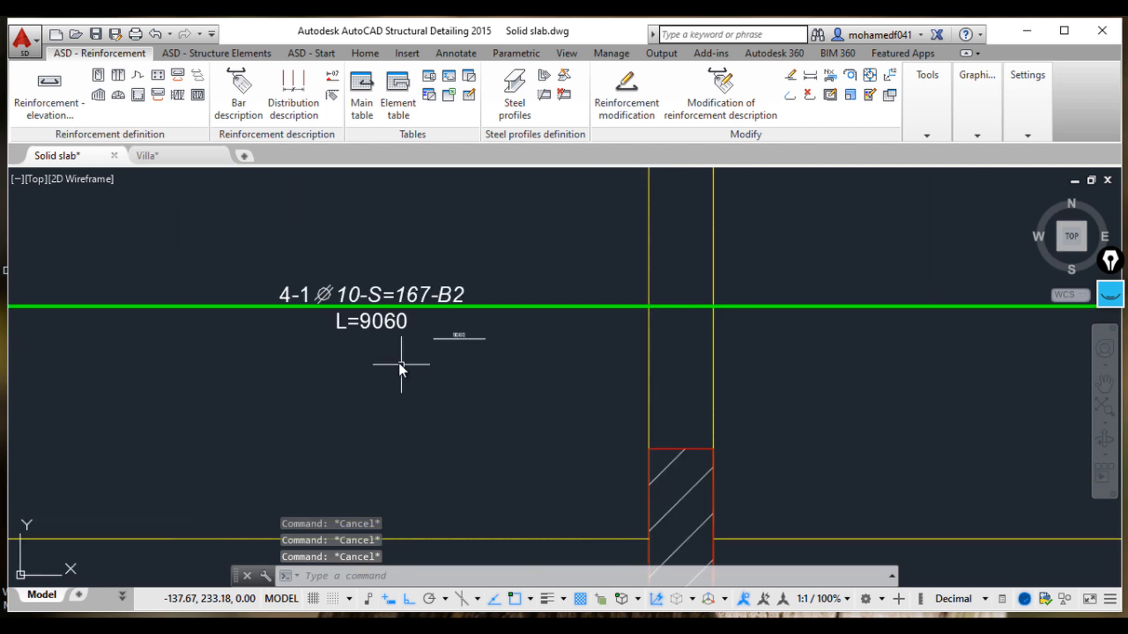
Step: Stretch the bar's right end grip by 0.06 to shorten the bar, then clear the selection
middle_click_drag(669, 323, 559, 374)
scroll(299, 398, "down", 4)
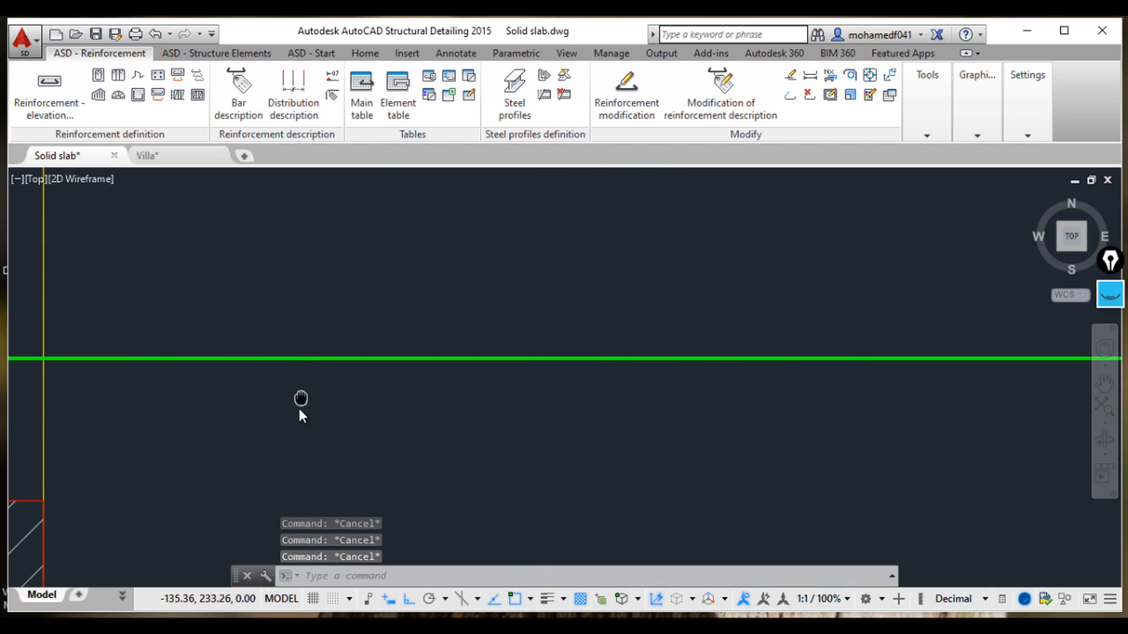
scroll(732, 387, "up", 4)
left_click(714, 397)
scroll(806, 403, "up", 4)
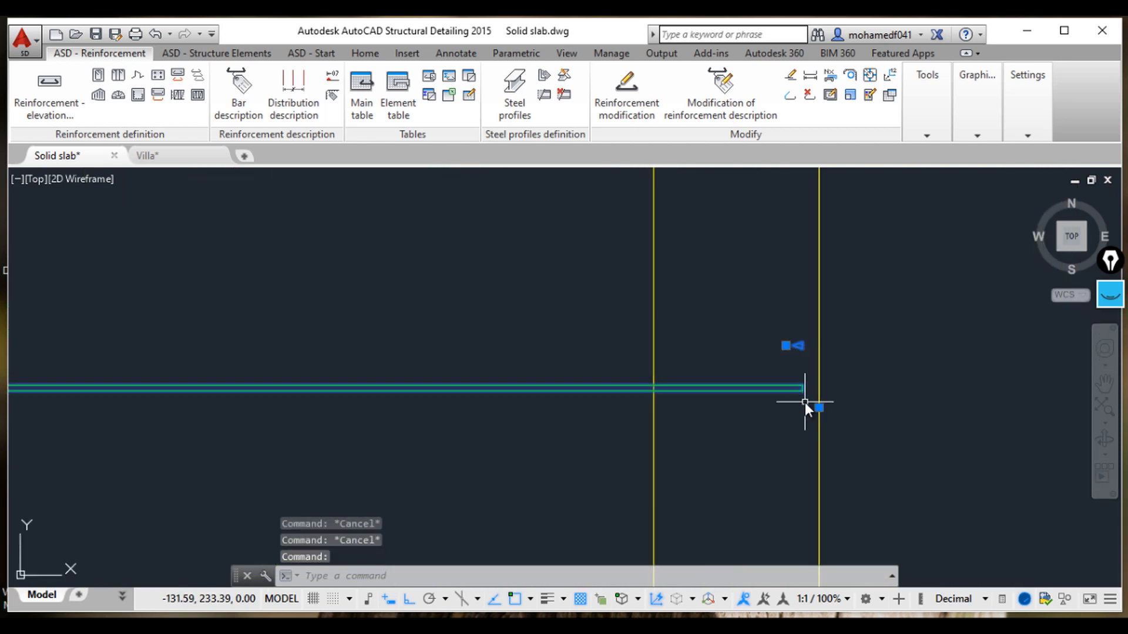
left_click(824, 414)
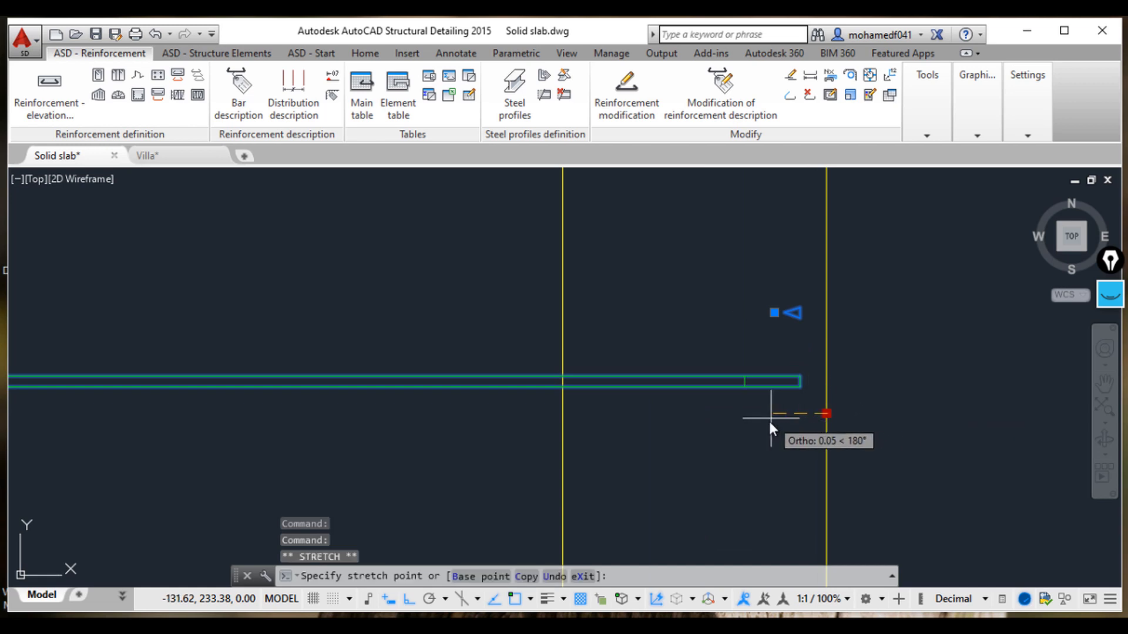
type("0.06")
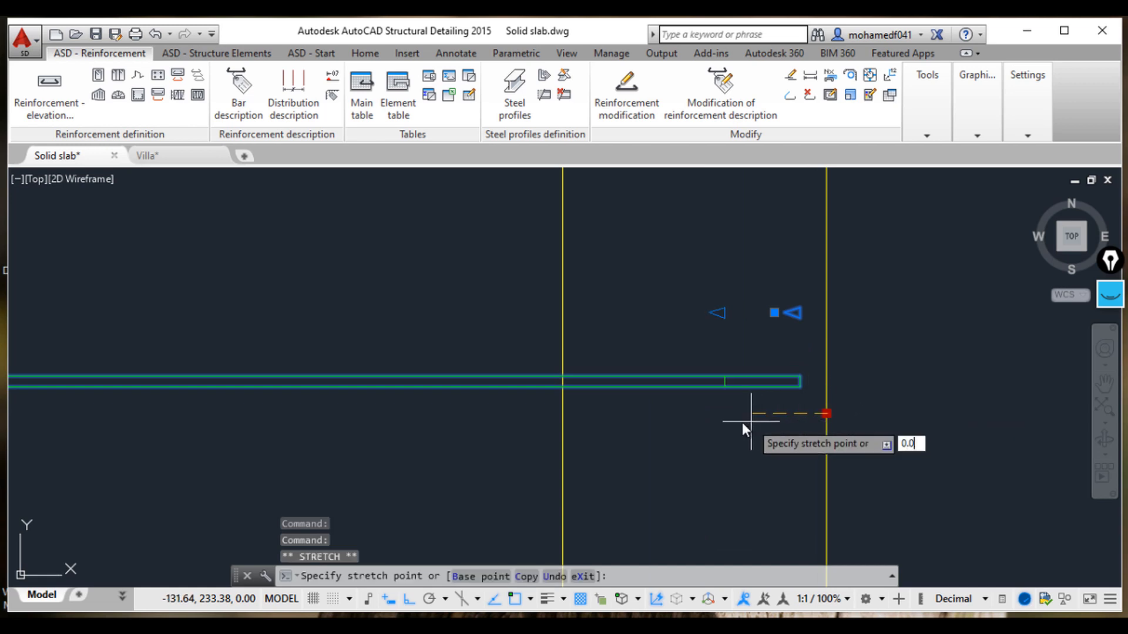
key("Return")
key("Escape")
key("Escape")
key("Escape")
Step: Add a linear dimension for the vertical clear span of the slab panel containing the new bar
scroll(1050, 428, "down", 5)
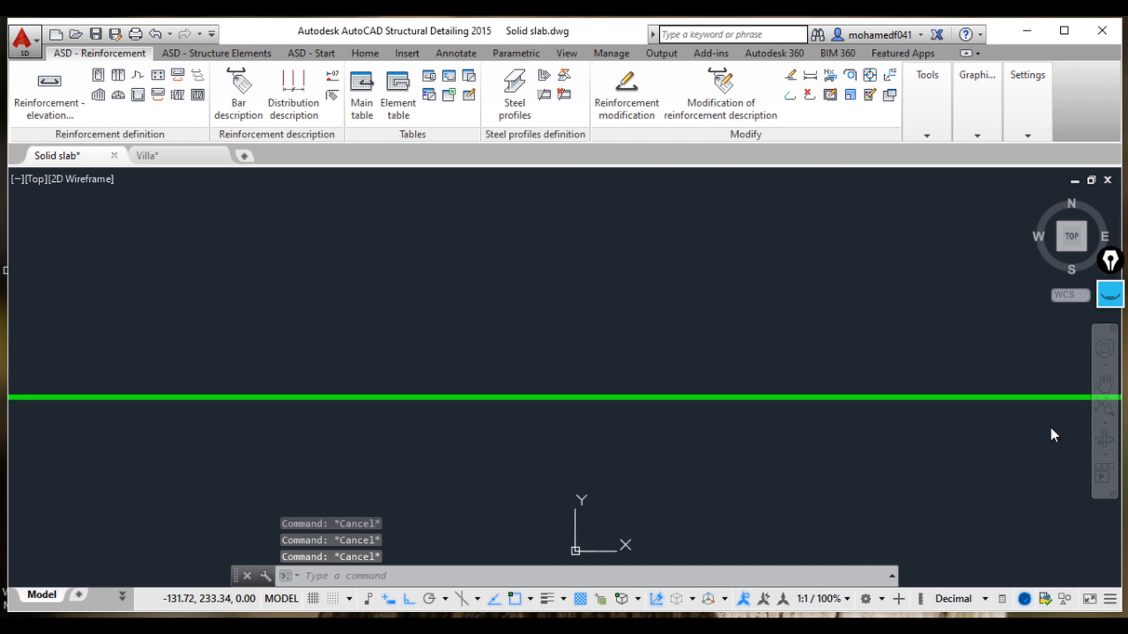
scroll(846, 381, "up", 6)
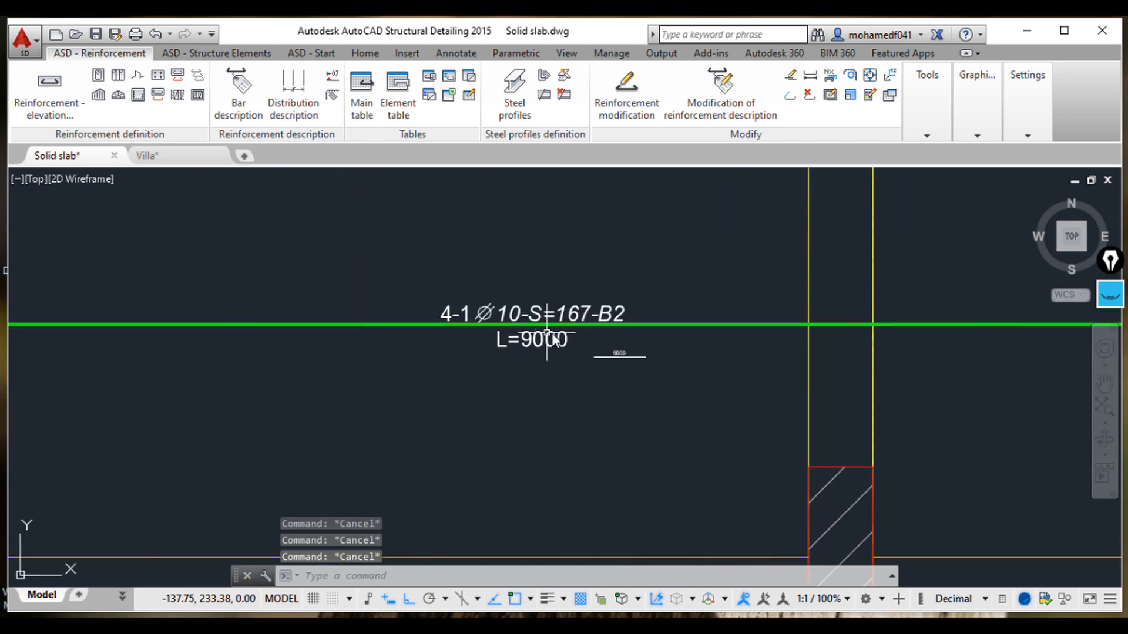
scroll(552, 340, "down", 4)
scroll(536, 506, "down", 3)
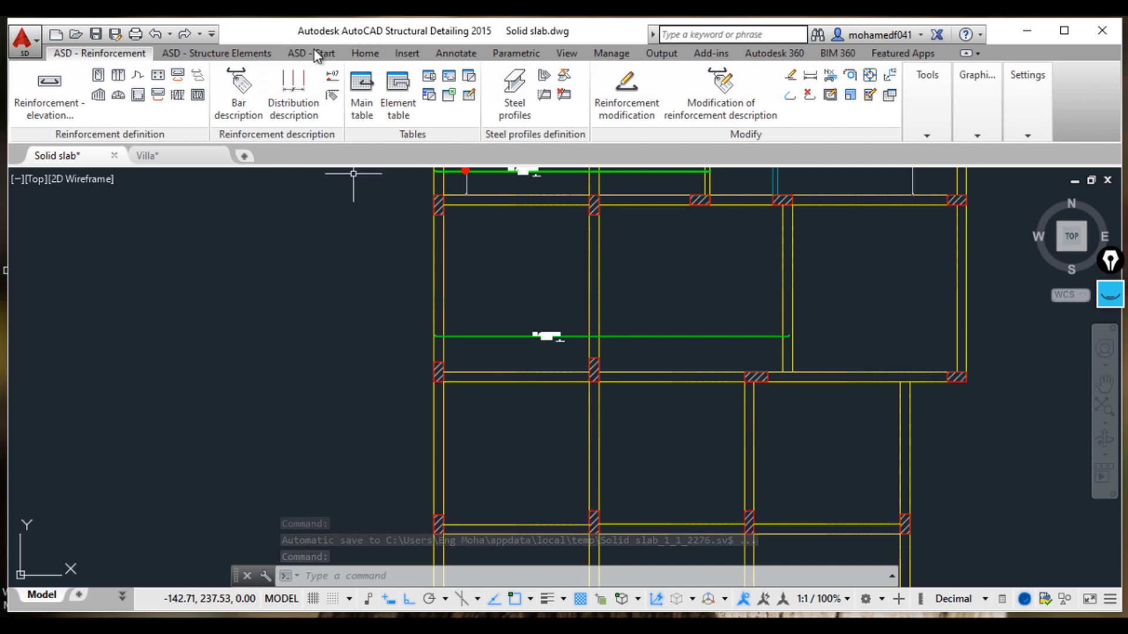
left_click(367, 55)
left_click(299, 54)
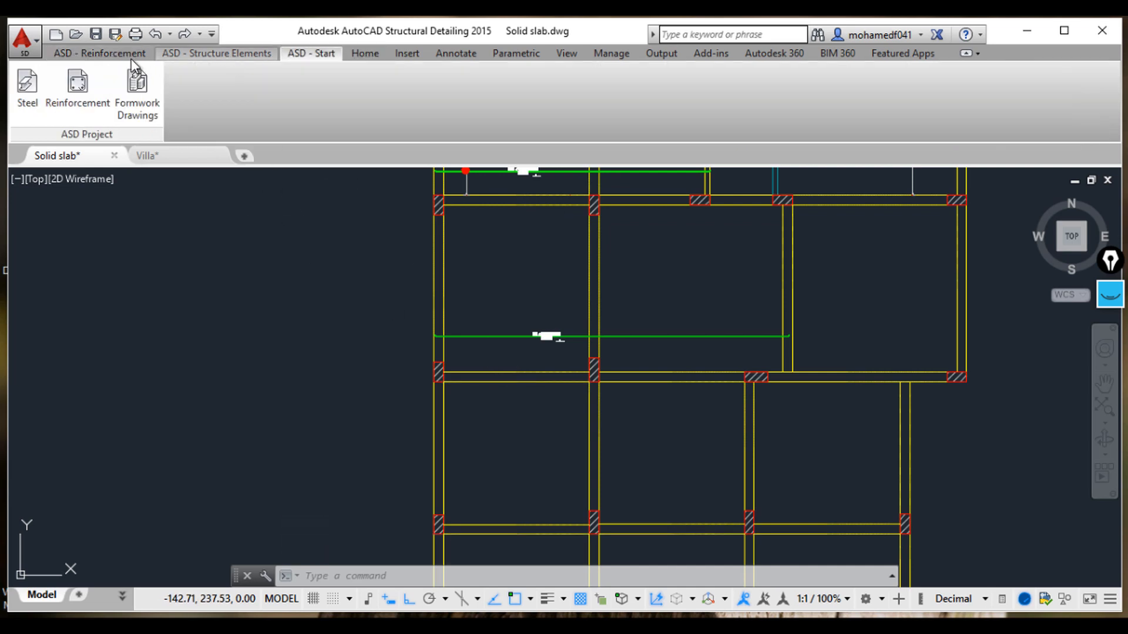
left_click(128, 56)
left_click(338, 53)
left_click(359, 52)
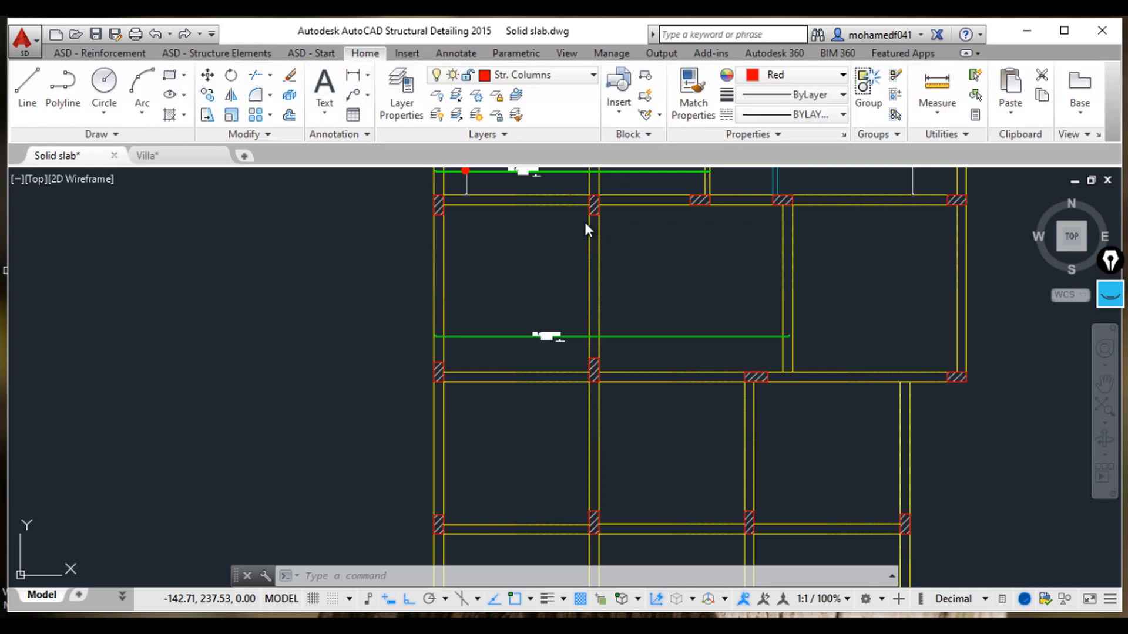
scroll(583, 244, "up", 2)
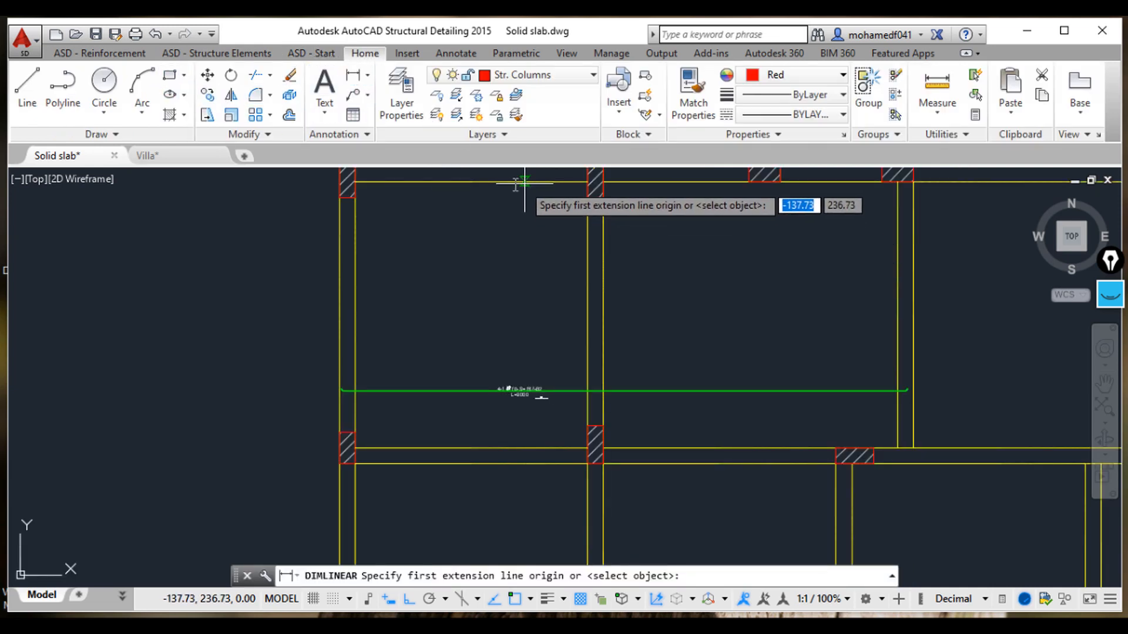
left_click(428, 182)
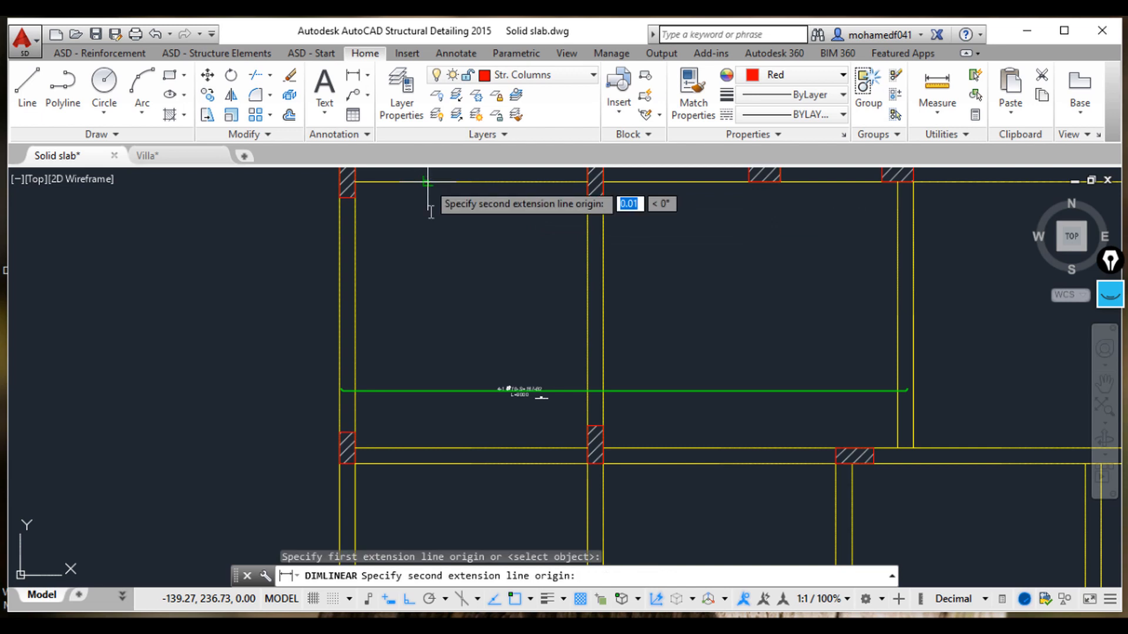
left_click(427, 446)
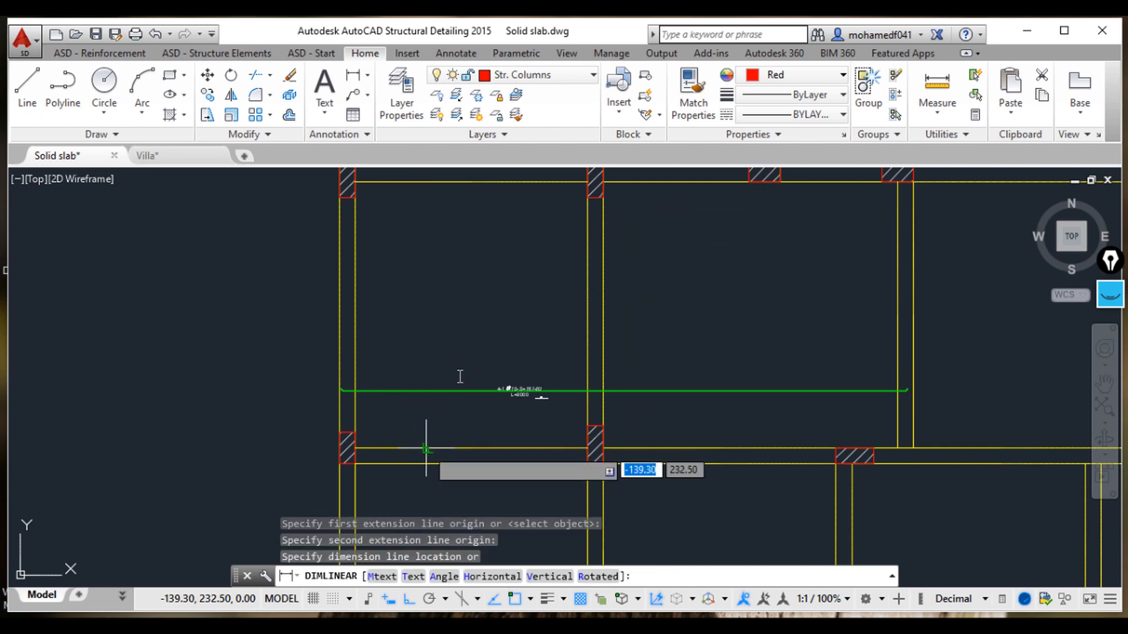
left_click(416, 393)
scroll(422, 357, "up", 2)
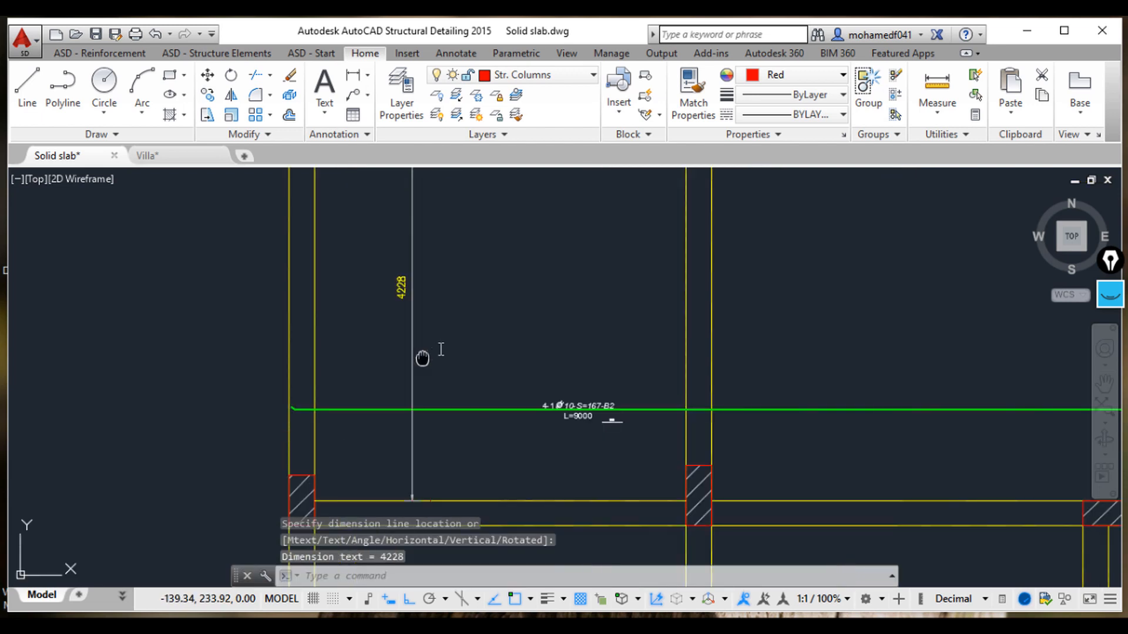
middle_click_drag(422, 358, 484, 328)
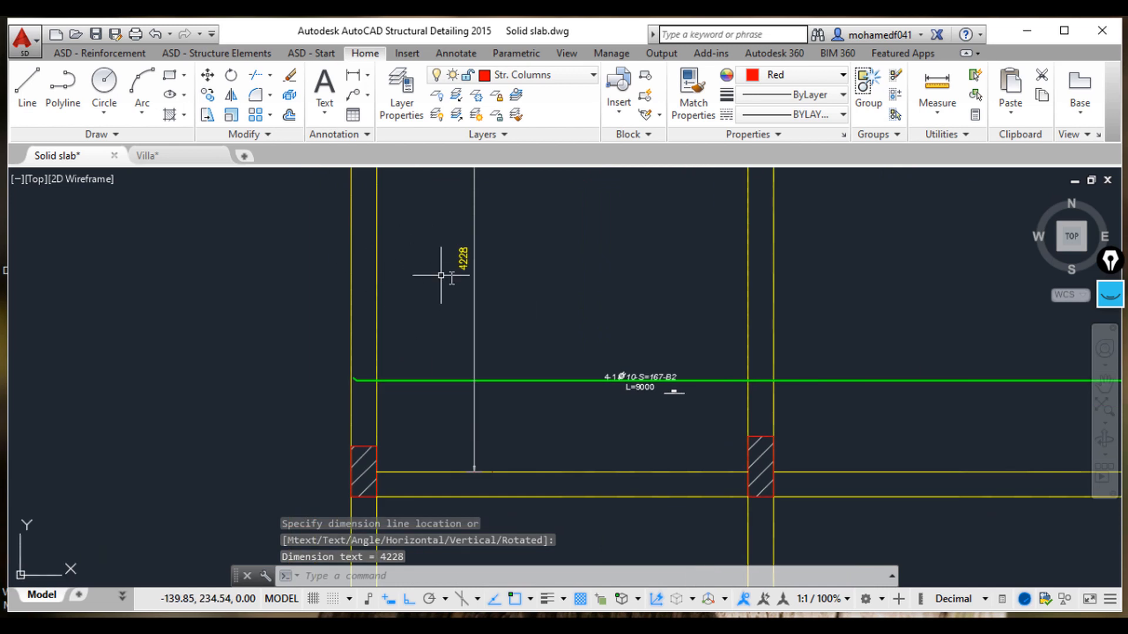
Step: Switch to the calculator, compute 4.228 × 6 + 1 for the bar count, and close it
mouse_move(754, 625)
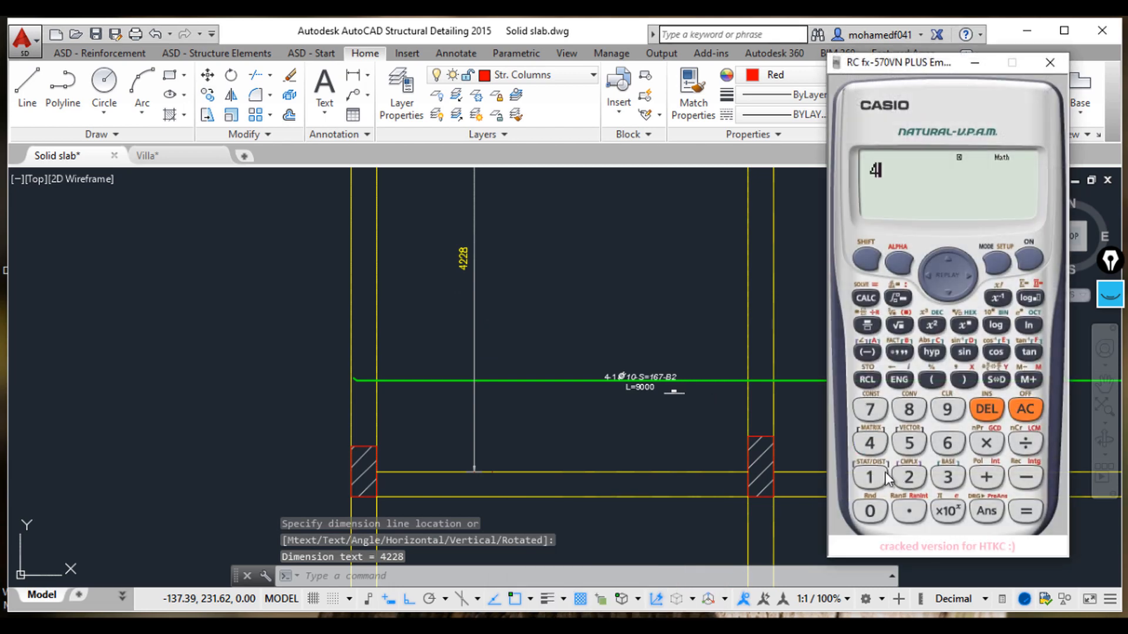
left_click(907, 511)
left_click(909, 477)
left_click(909, 477)
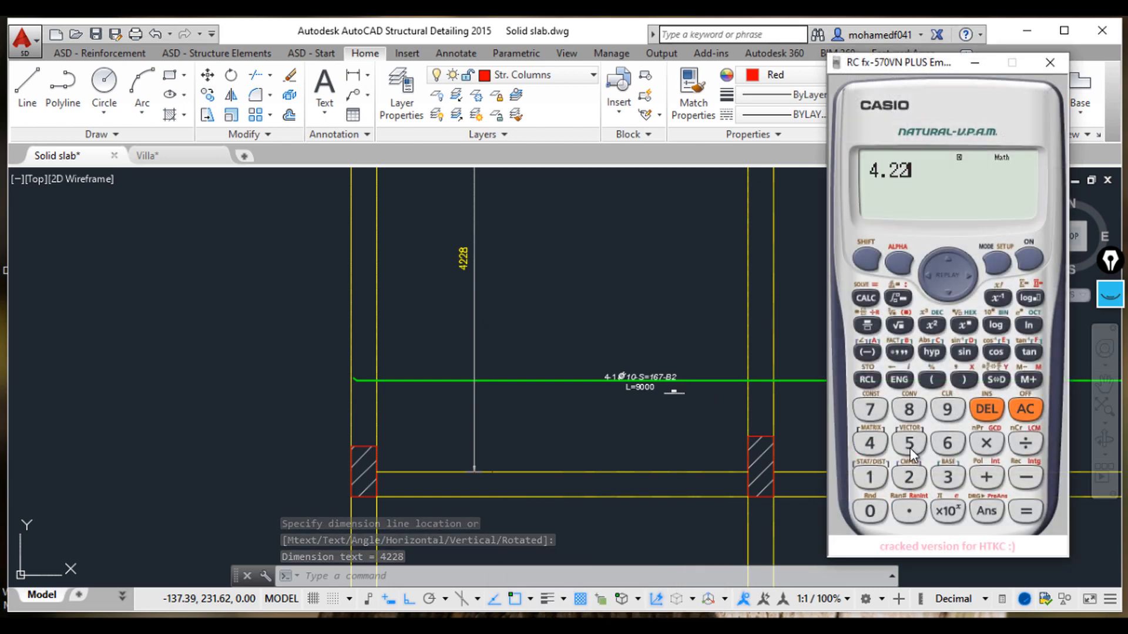
left_click(908, 409)
left_click(987, 443)
left_click(947, 443)
left_click(1032, 514)
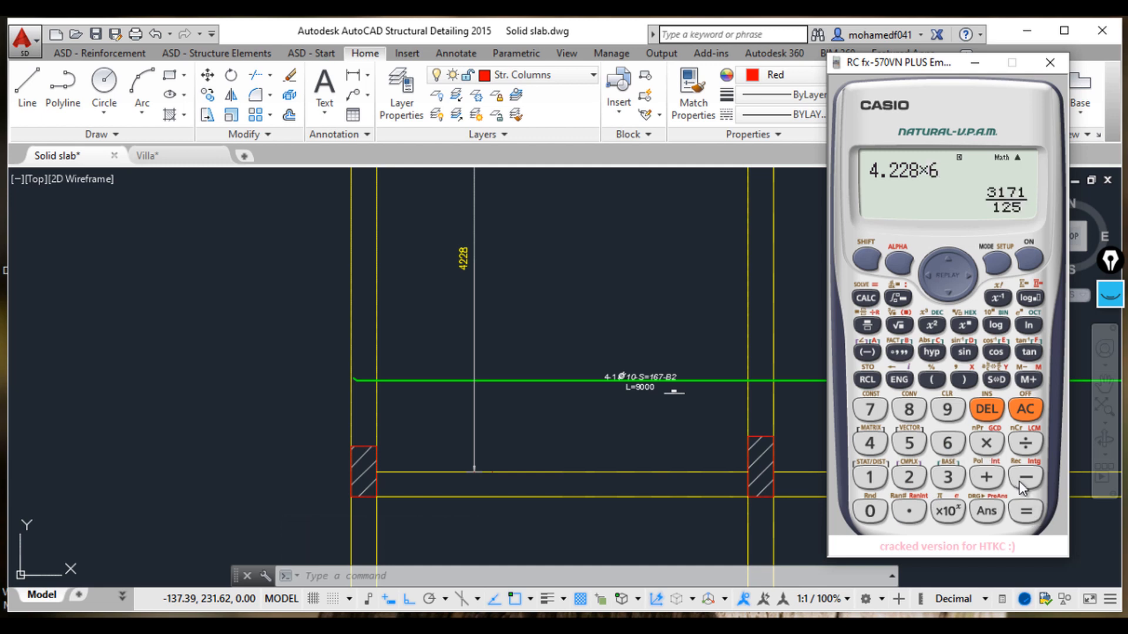
left_click(986, 477)
left_click(870, 477)
left_click(1026, 511)
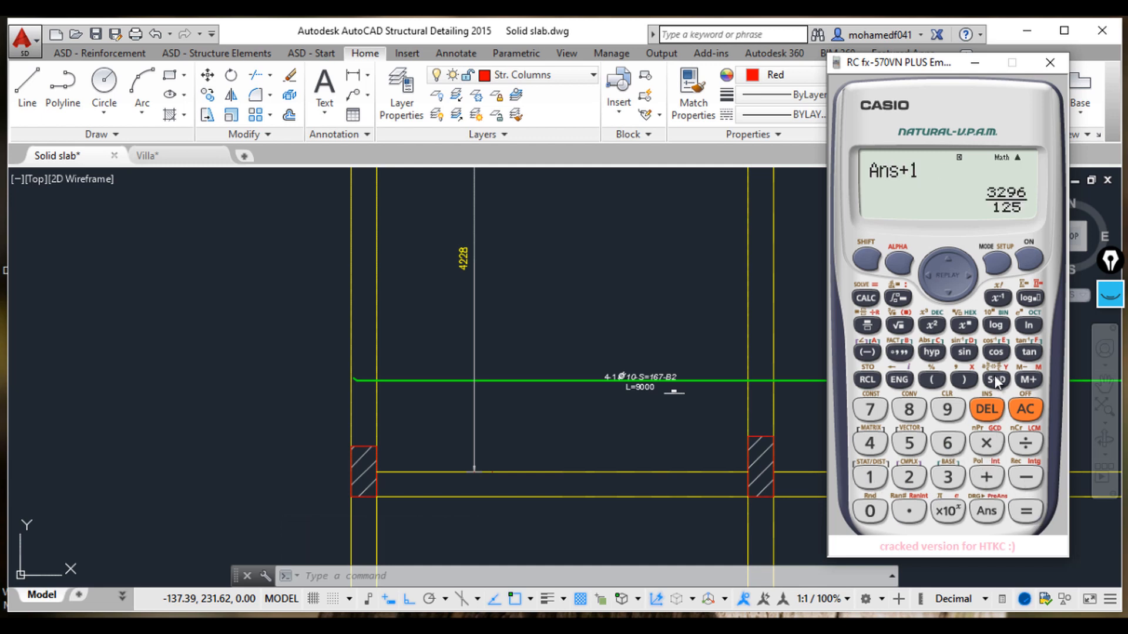
left_click(1048, 63)
Step: Modify the bar's description, setting the number of bars to 27
key("Escape")
key("Escape")
scroll(643, 386, "up", 3)
left_click(643, 386)
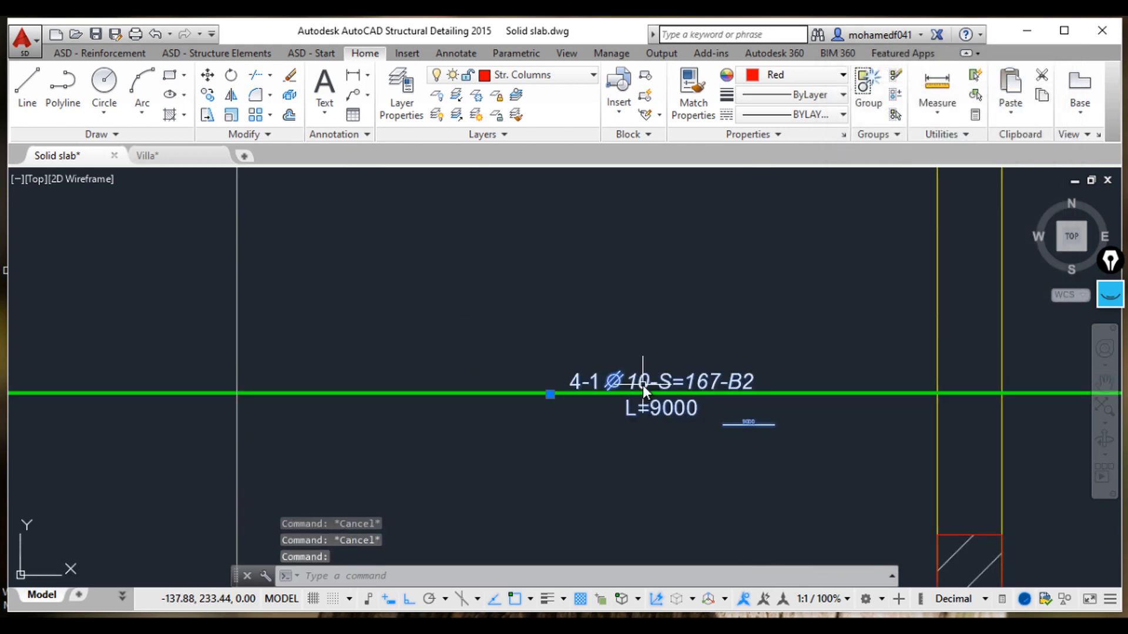
right_click(642, 385)
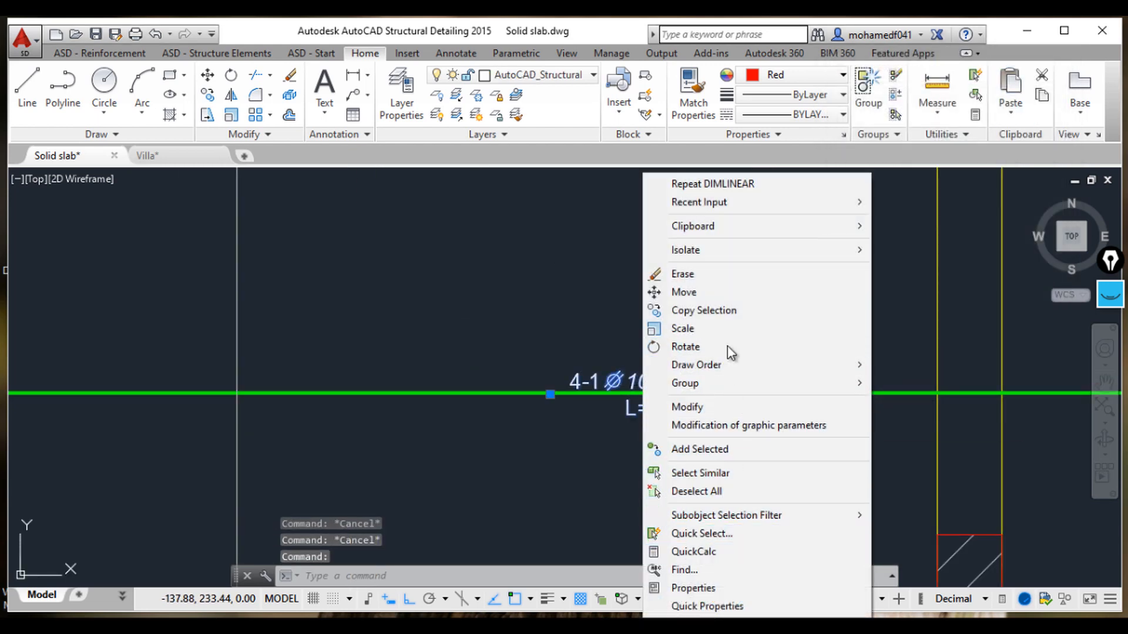
left_click(731, 411)
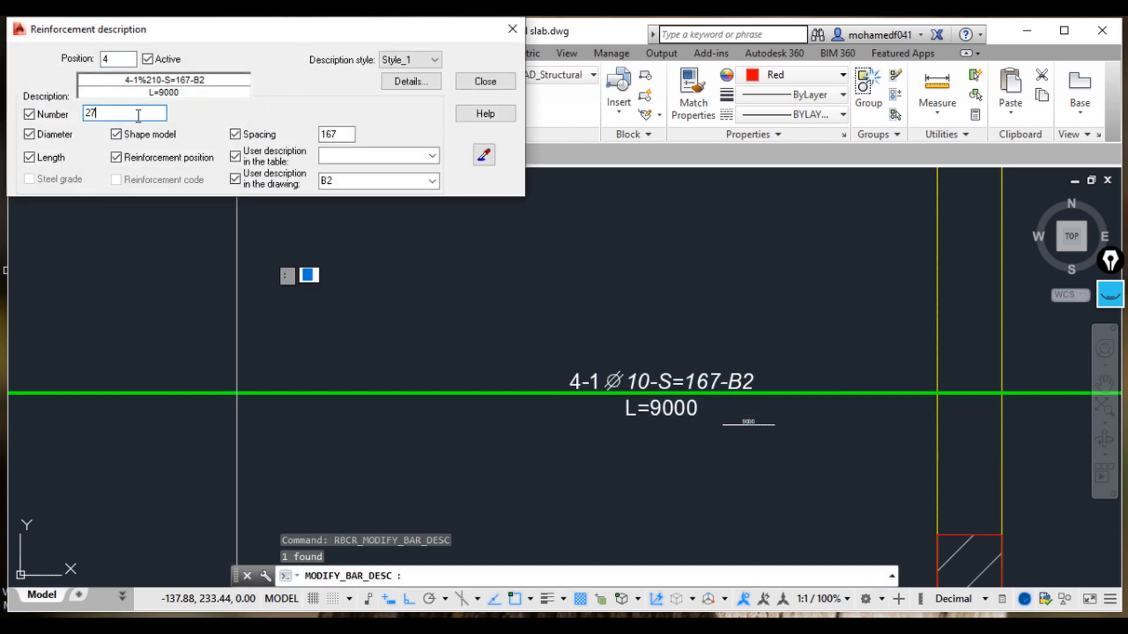
left_click(480, 82)
key("Escape")
key("Escape")
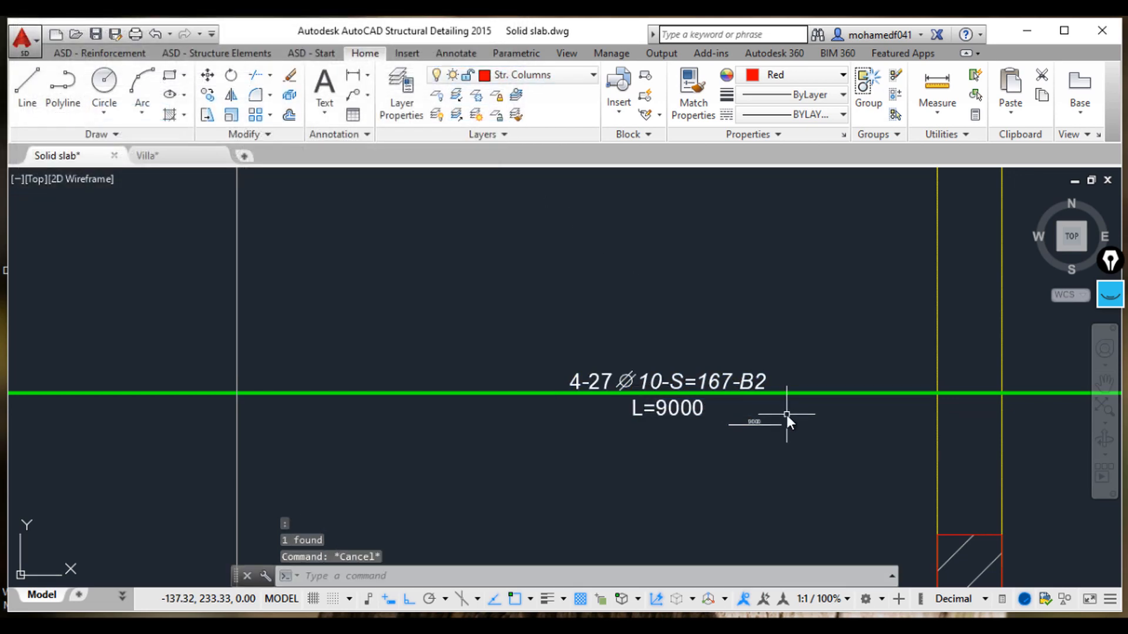
Step: Pan and zoom to the reference slab layout to examine its bar marks and spacing labels
scroll(782, 469, "down", 5)
middle_click_drag(786, 468, 603, 397)
scroll(720, 418, "down", 5)
mouse_move(756, 434)
middle_mouse_down()
mouse_move(728, 404)
mouse_move(726, 342)
middle_mouse_up()
middle_click_drag(726, 403, 725, 339)
middle_click_drag(780, 401, 893, 319)
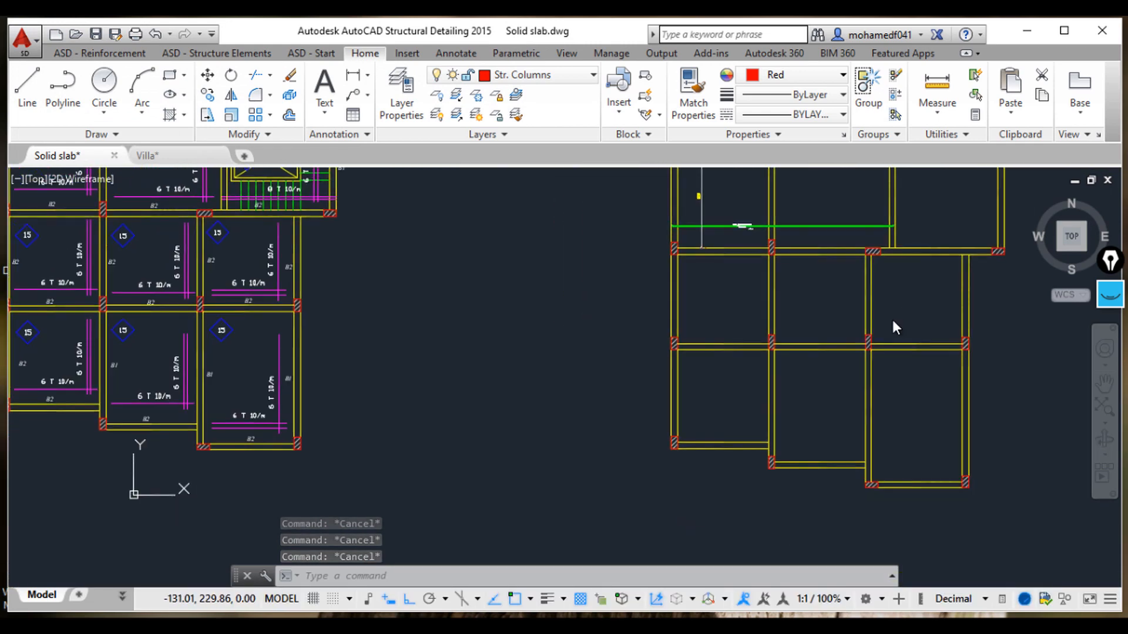
middle_click_drag(407, 420, 777, 404)
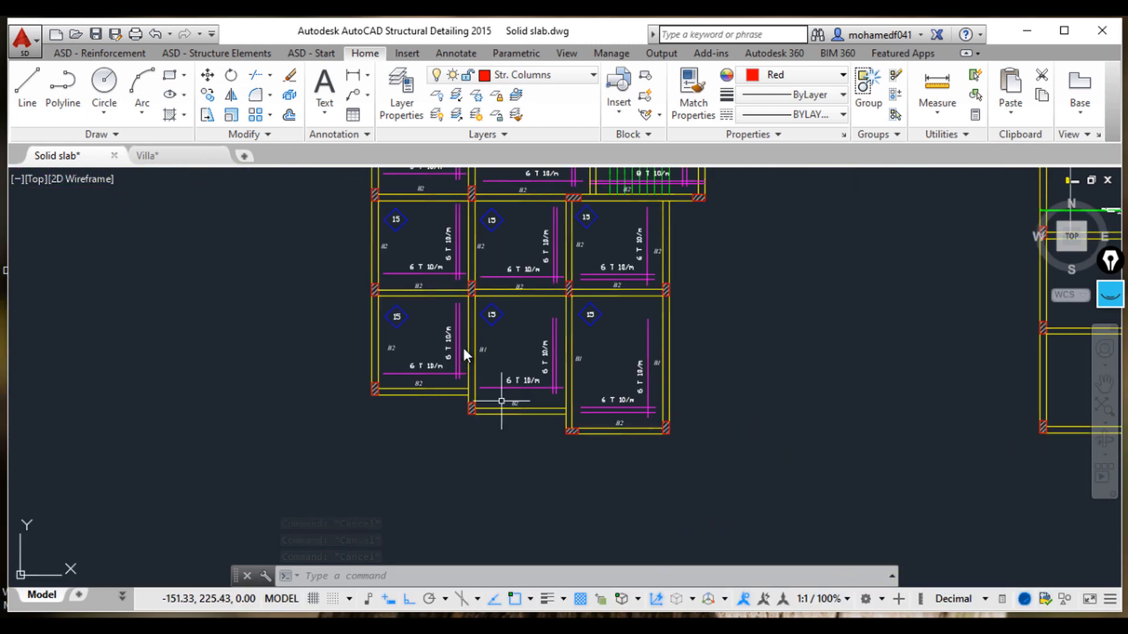
middle_click_drag(466, 302, 478, 388)
scroll(650, 368, "up", 4)
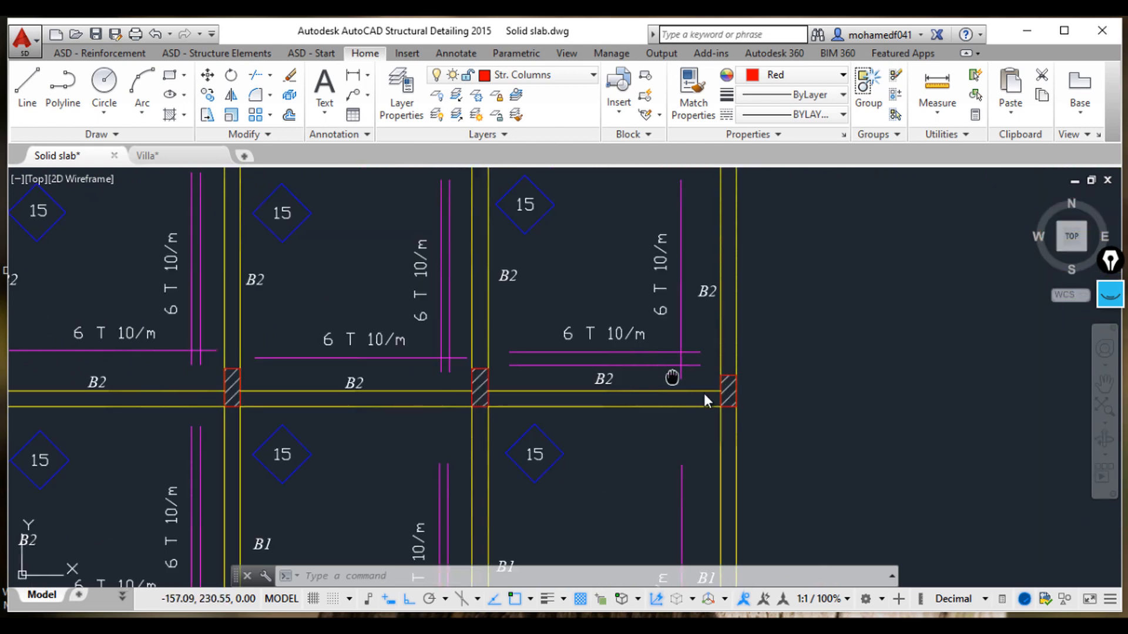
scroll(723, 389, "down", 2)
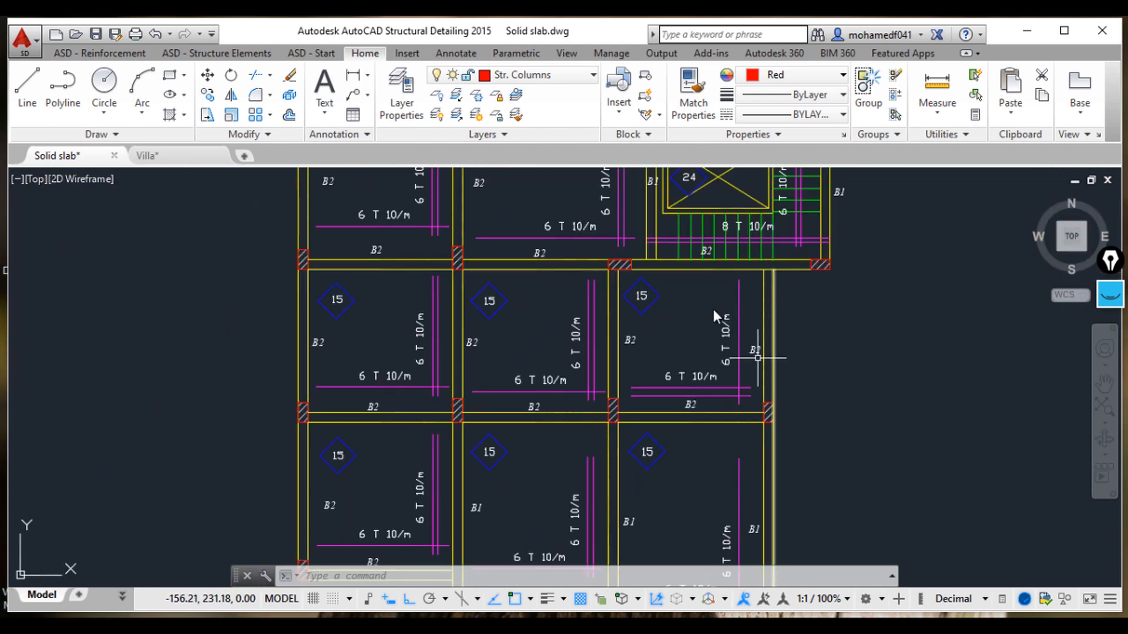
middle_click_drag(699, 351, 660, 340)
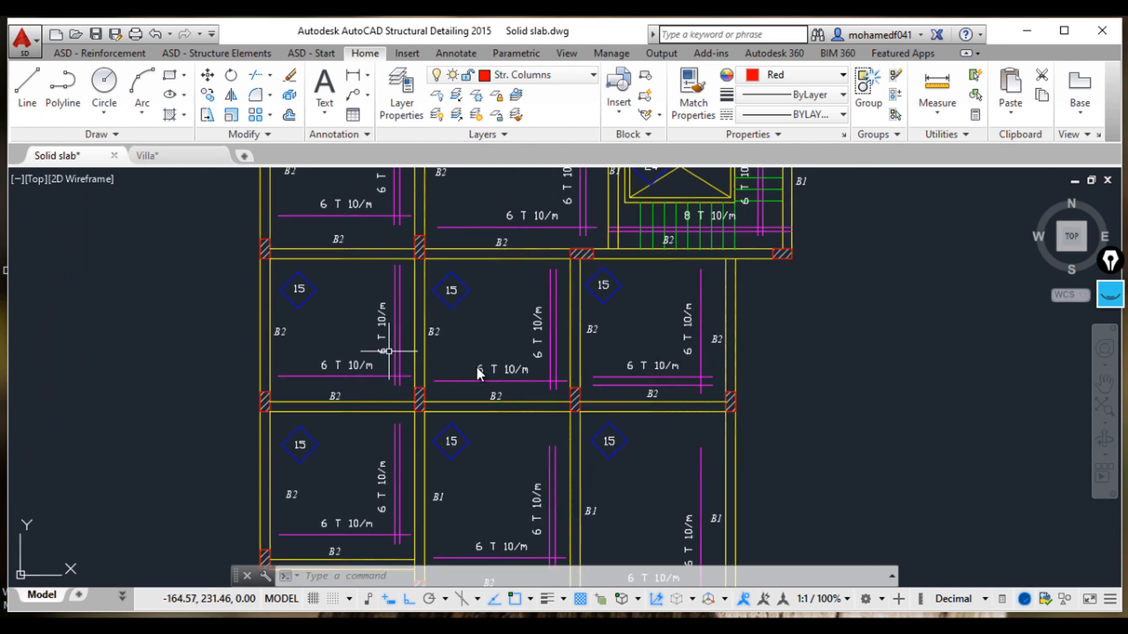
scroll(683, 398, "up", 2)
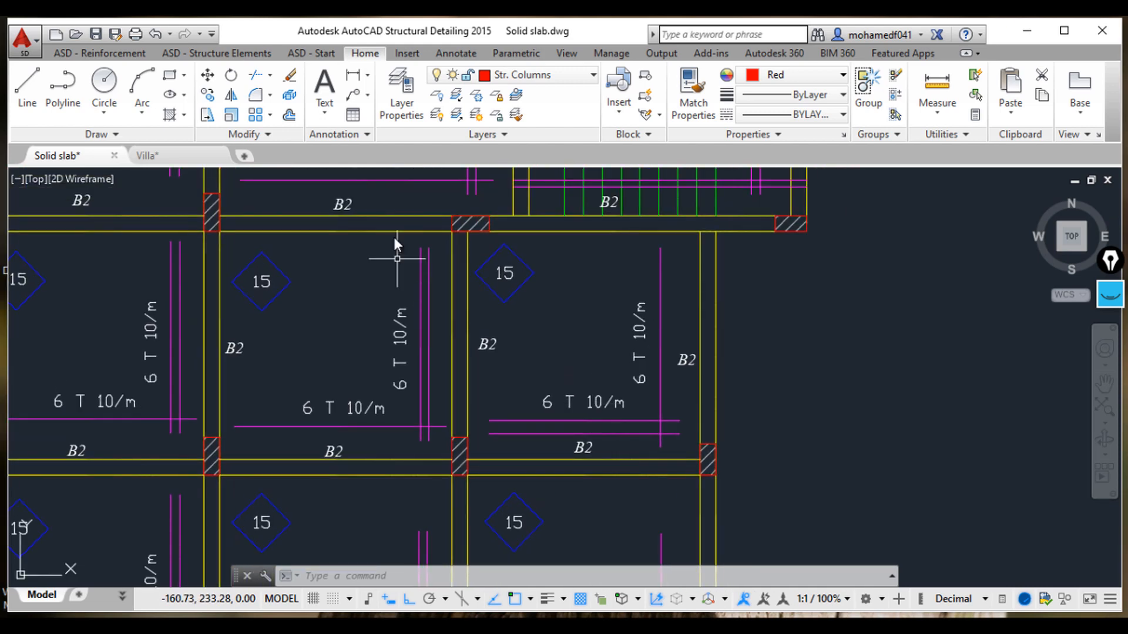
Step: Dimension the vertical and horizontal clear spans of a reference layout slab panel
left_click(353, 75)
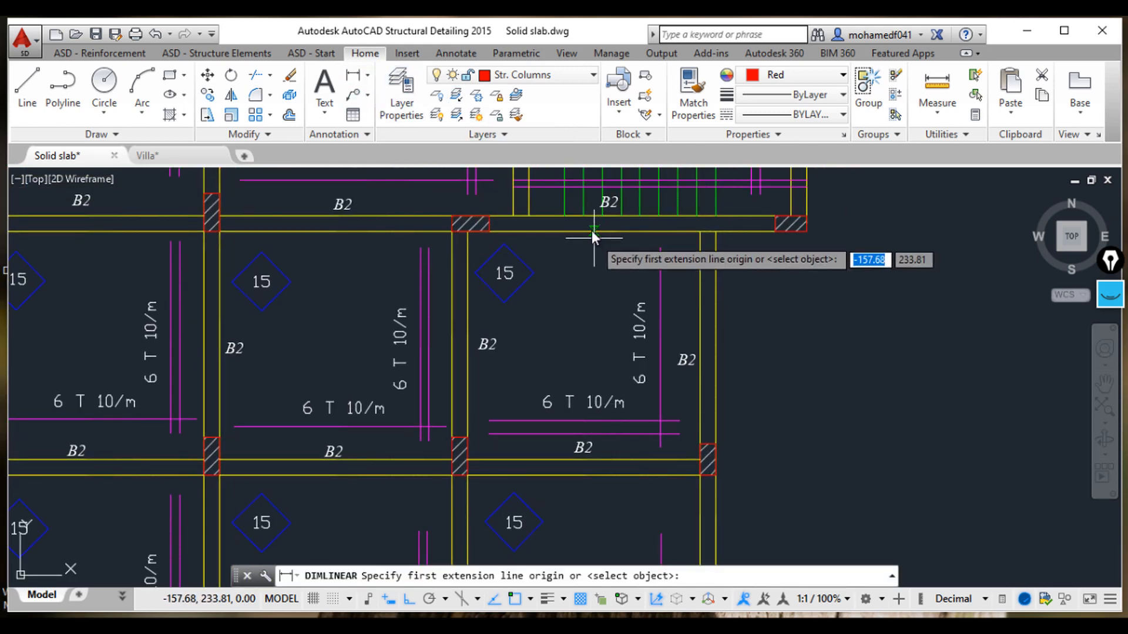
left_click(593, 236)
left_click(594, 465)
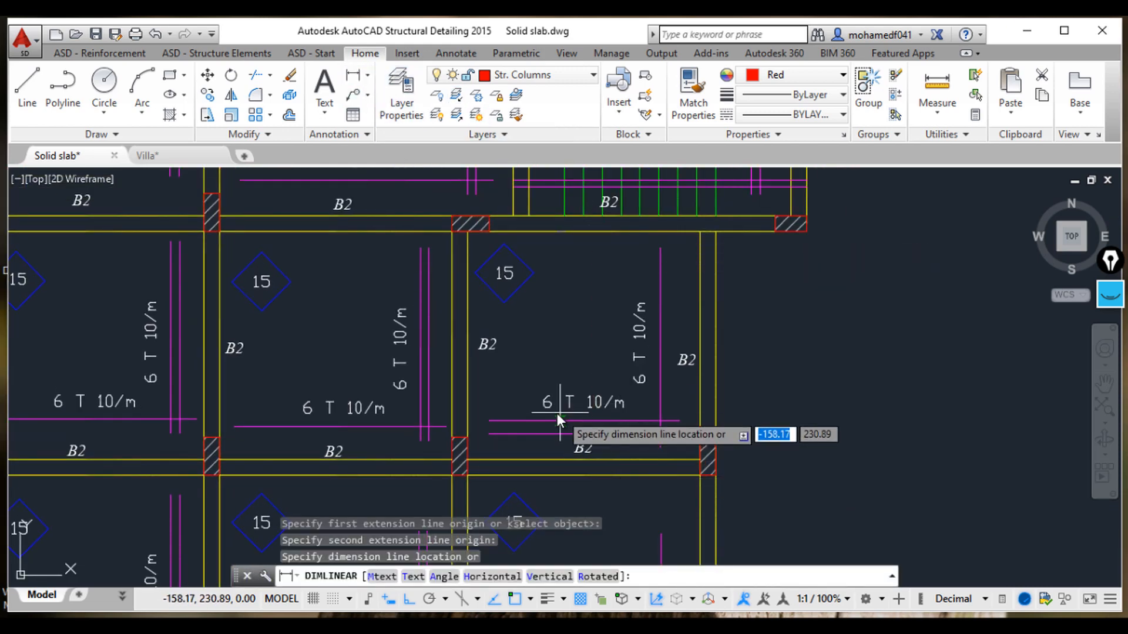
left_click(539, 435)
scroll(551, 347, "up", 2)
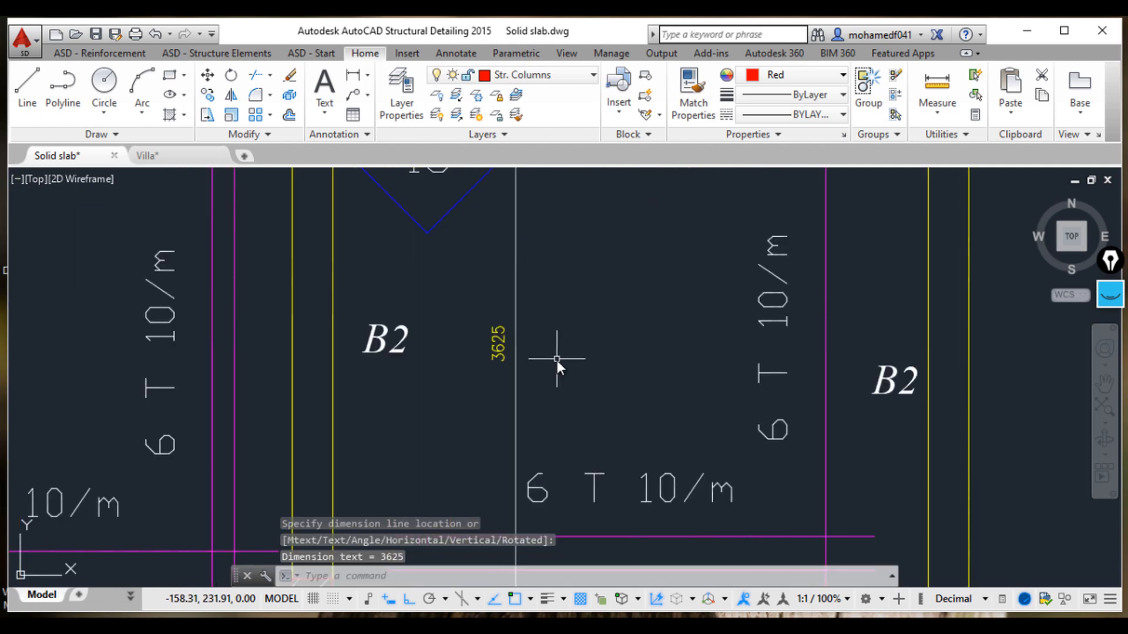
middle_click_drag(557, 361, 512, 362)
left_click(353, 75)
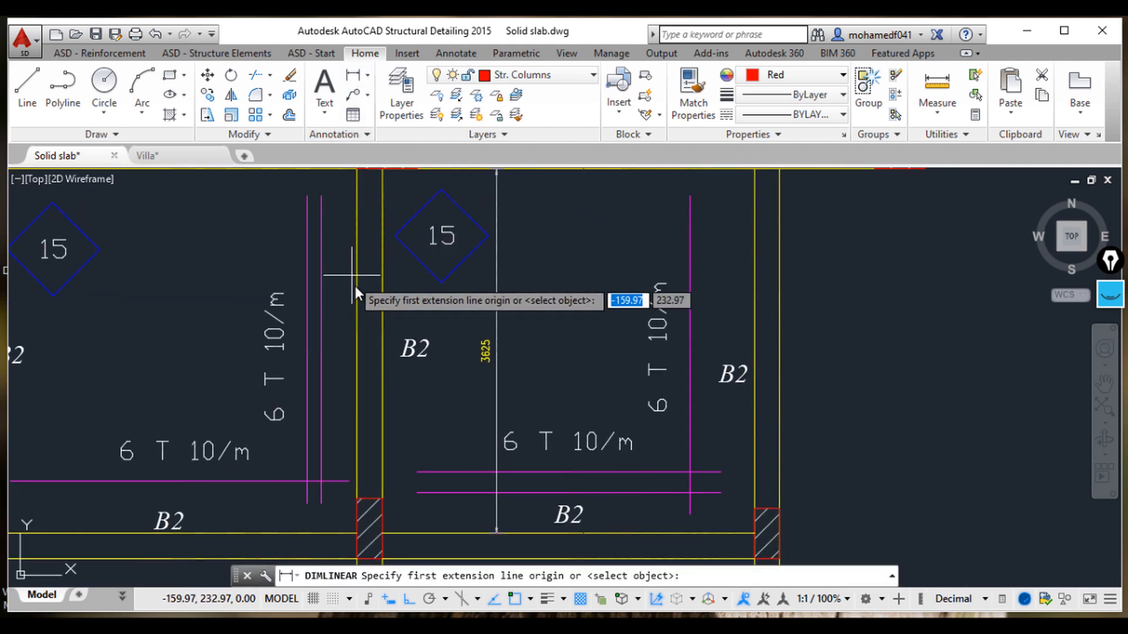
left_click(383, 287)
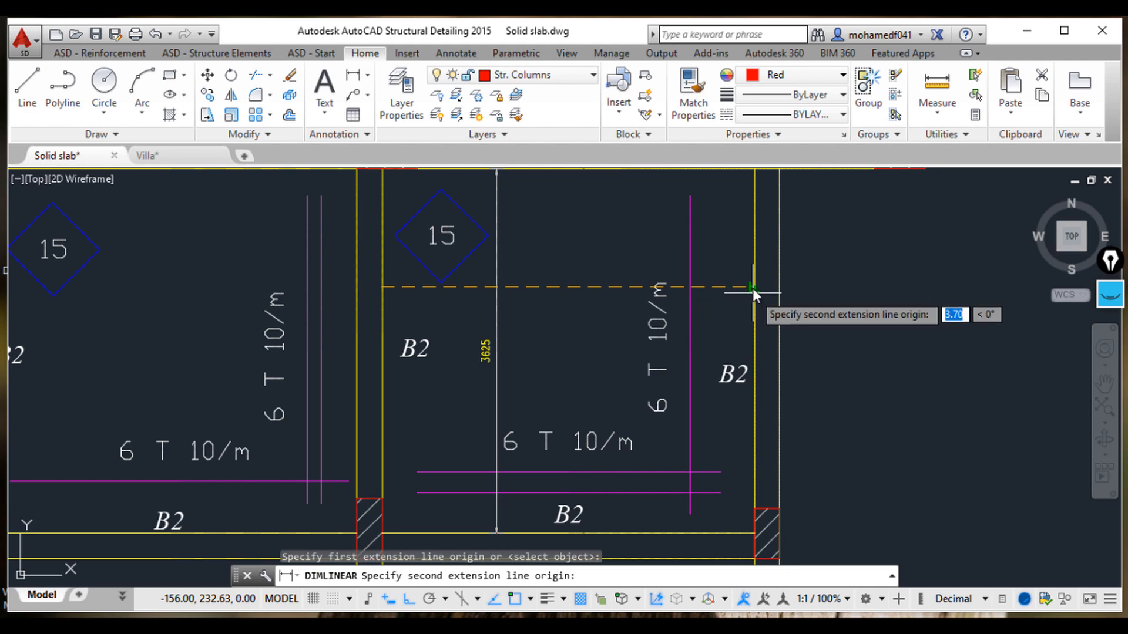
left_click(753, 288)
left_click(519, 304)
Step: Erase the two temporary span dimensions from the reference slab panel
scroll(522, 306, "up", 2)
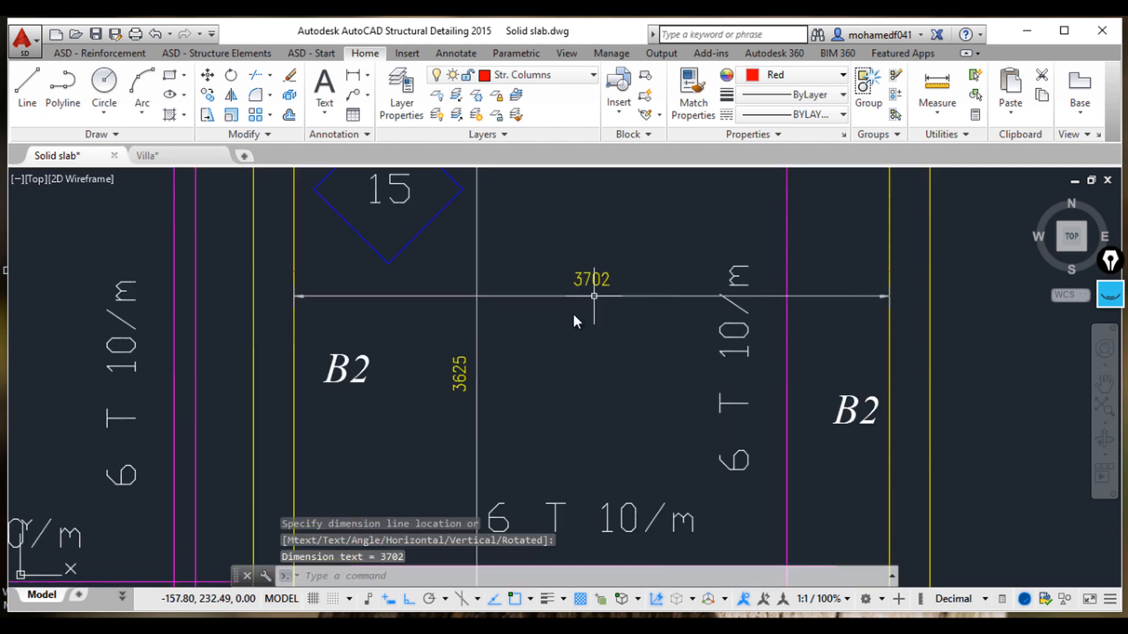
scroll(587, 329, "down", 2)
left_click(571, 366)
left_click(520, 315)
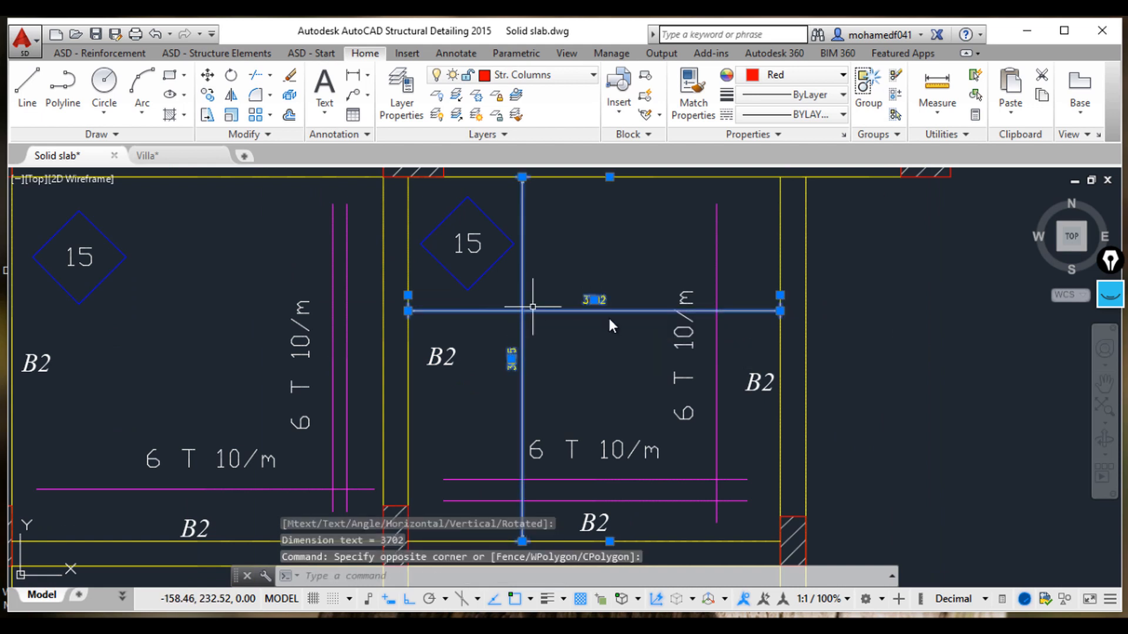
key("Delete")
Step: Dimension the overall horizontal length of the slab row across the three panels in the working drawing
scroll(575, 354, "down", 4)
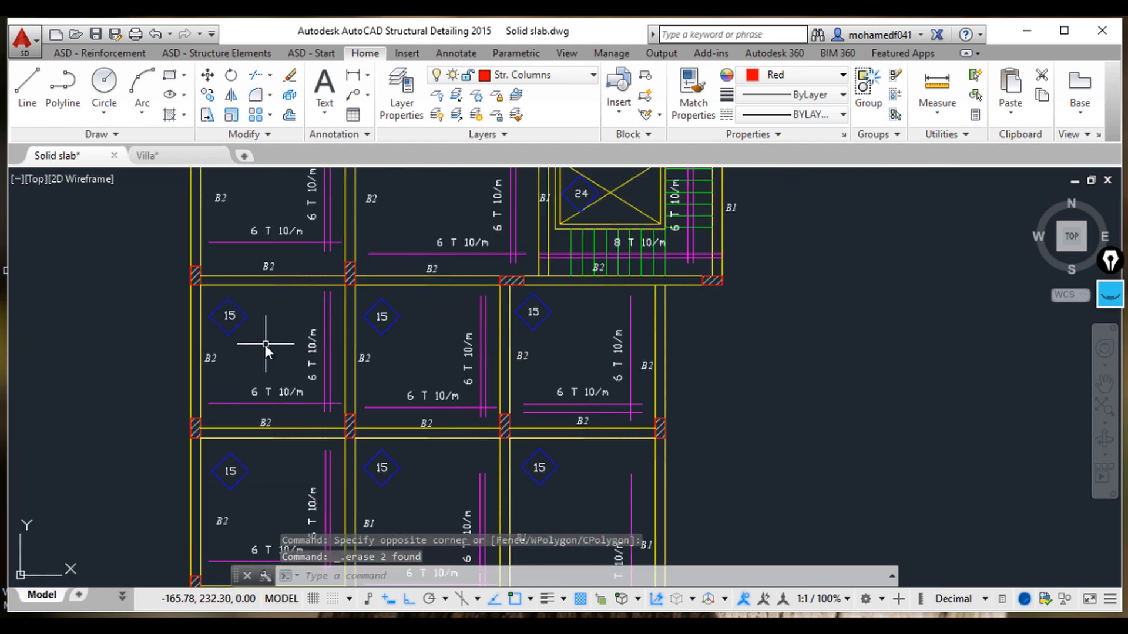
scroll(816, 363, "down", 5)
scroll(963, 389, "up", 3)
scroll(764, 376, "up", 3)
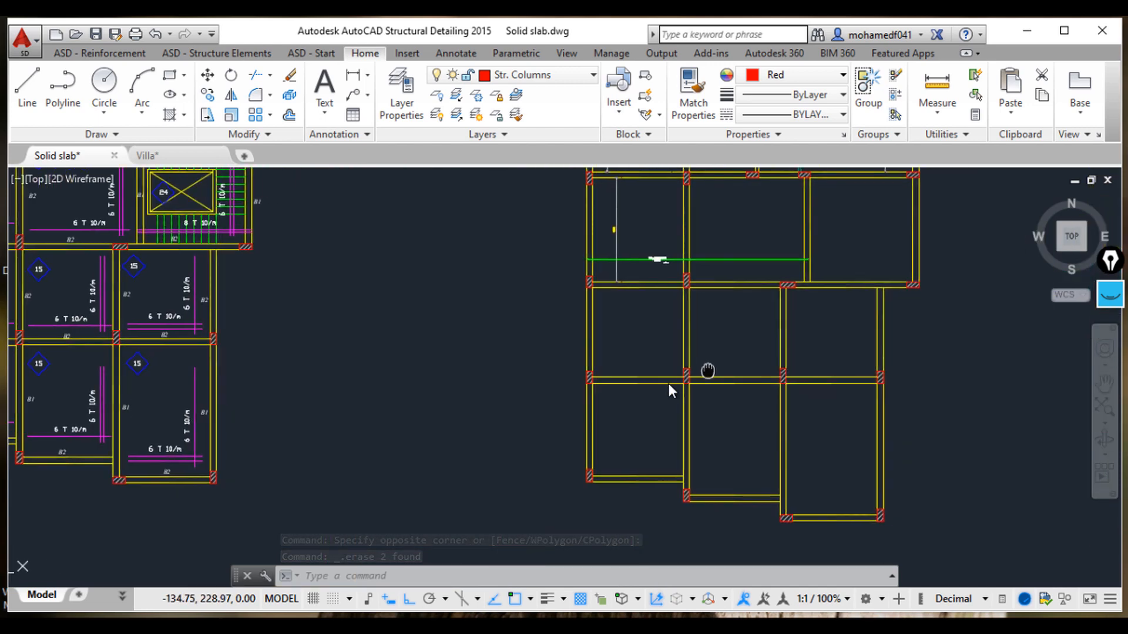
left_click(352, 76)
scroll(516, 348, "up", 4)
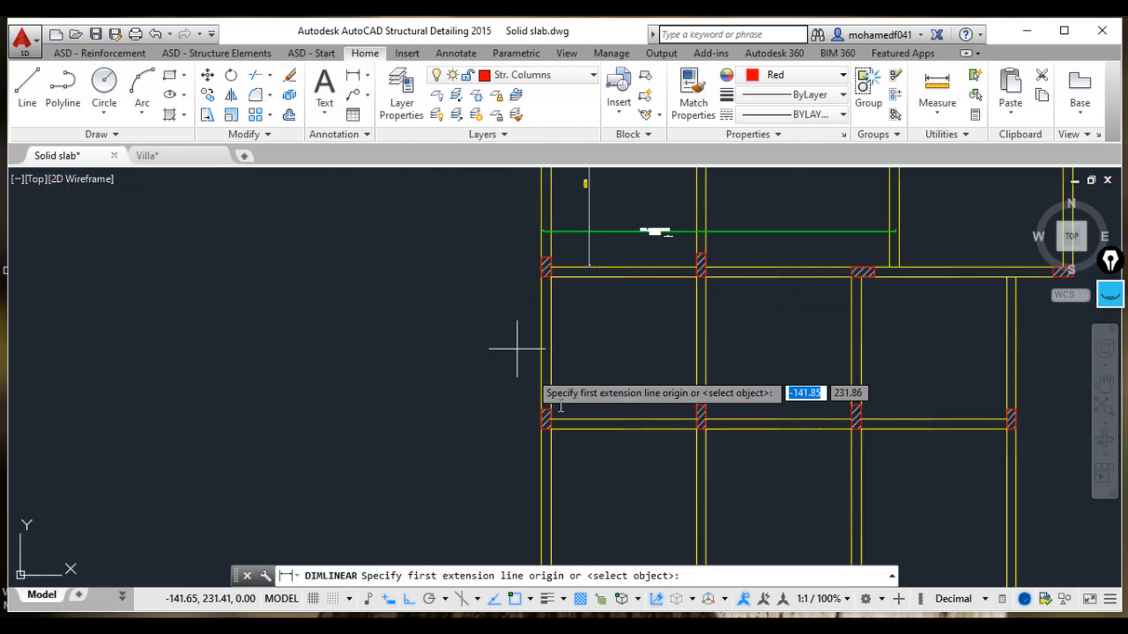
left_click(422, 365)
scroll(729, 382, "down", 2)
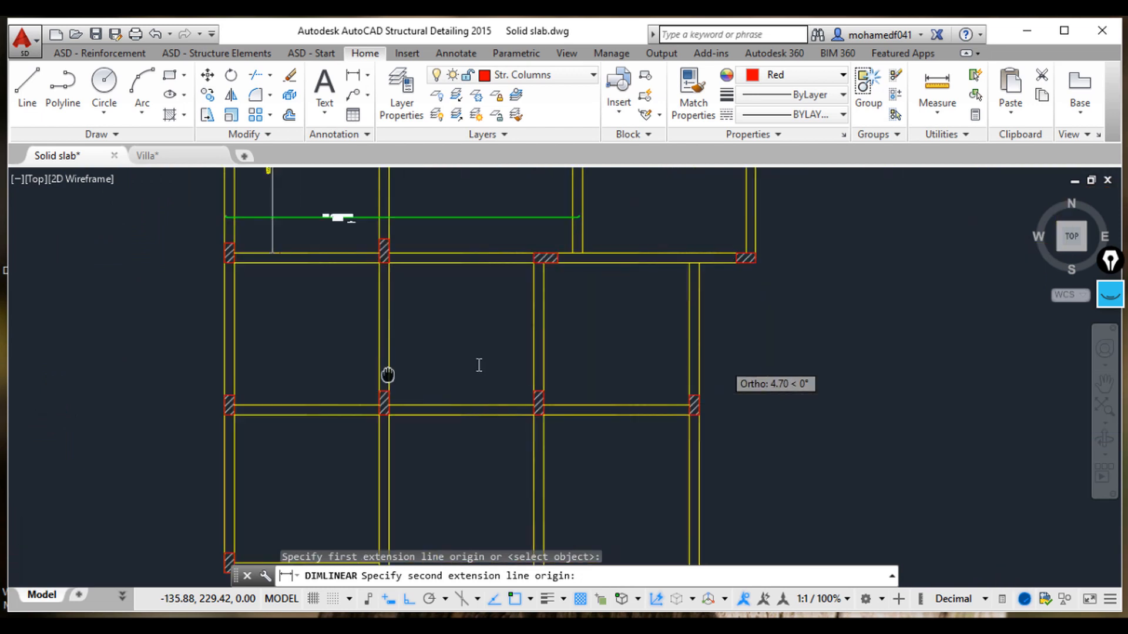
left_click(692, 376)
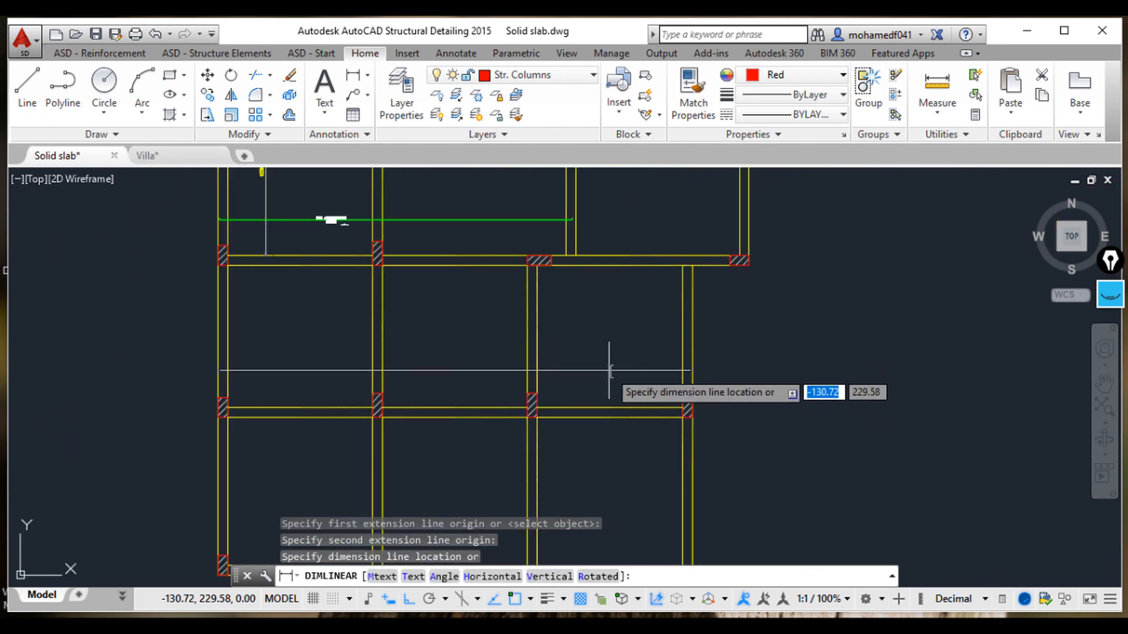
left_click(607, 373)
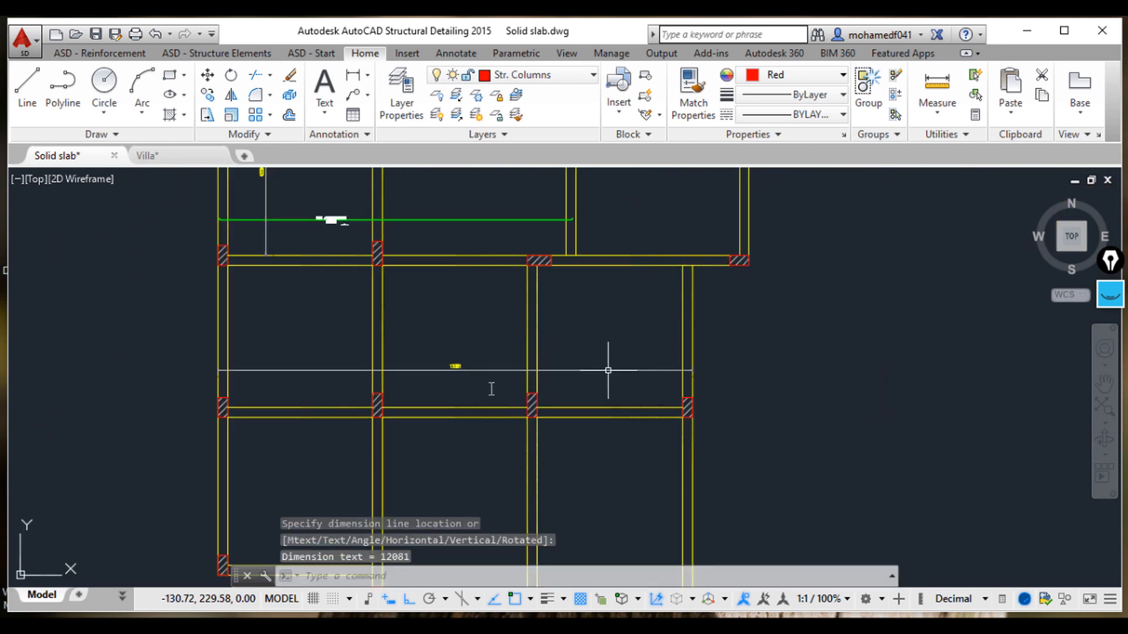
Step: Erase the horizontal length dimension just placed
key("Escape")
key("Escape")
scroll(448, 359, "up", 5)
left_click(516, 429)
left_click(460, 315)
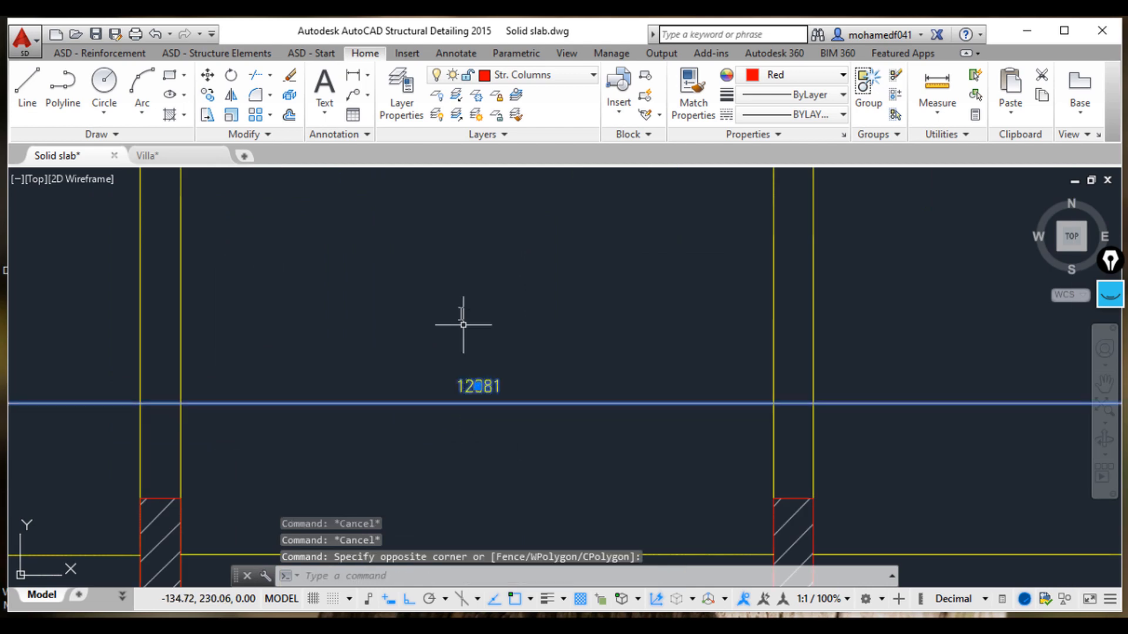
key("Delete")
Step: Try to draw a 10 mm horizontal bar elevation across the slab panels by two points, accepting bar division then cancelling lap splices
left_click(99, 54)
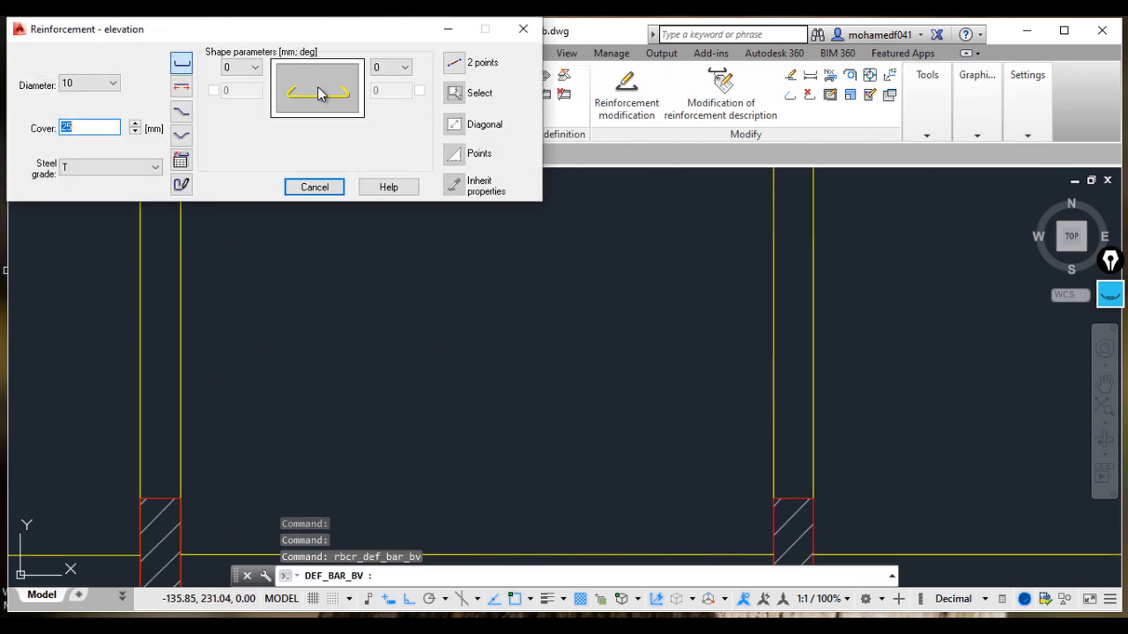
left_click(455, 61)
scroll(753, 341, "down", 3)
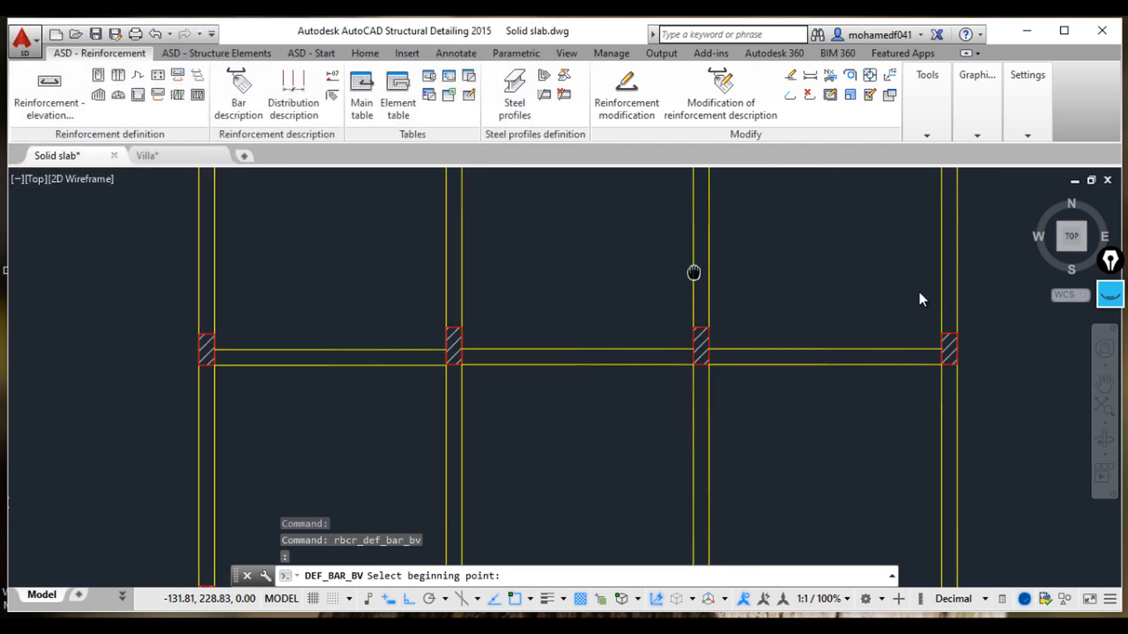
left_click(959, 246)
middle_click_drag(423, 262, 703, 271)
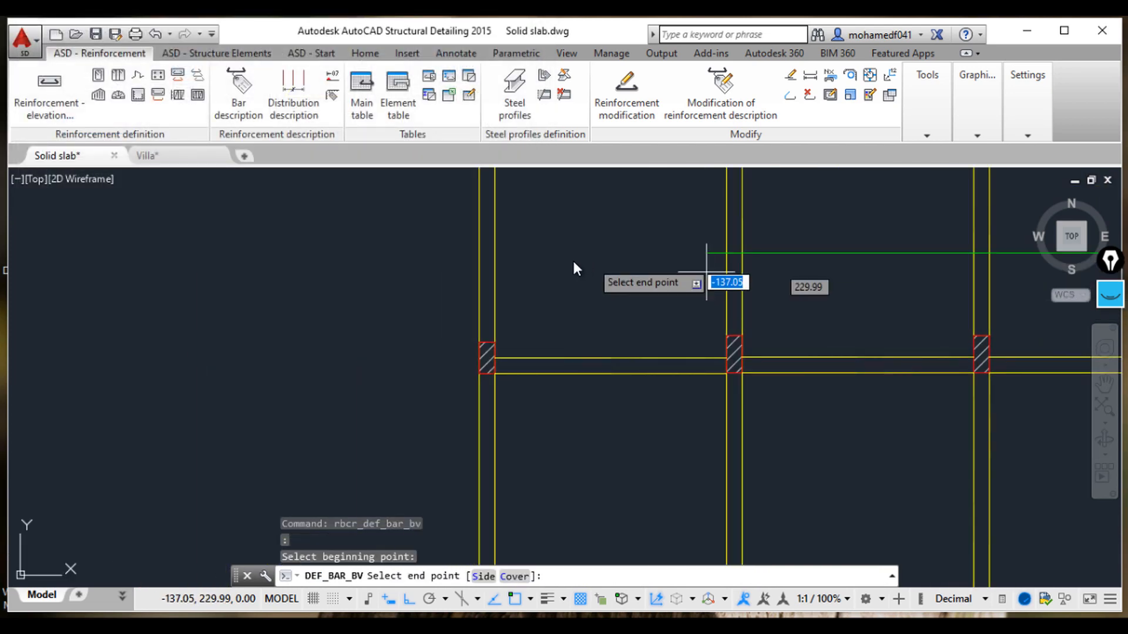
left_click(482, 260)
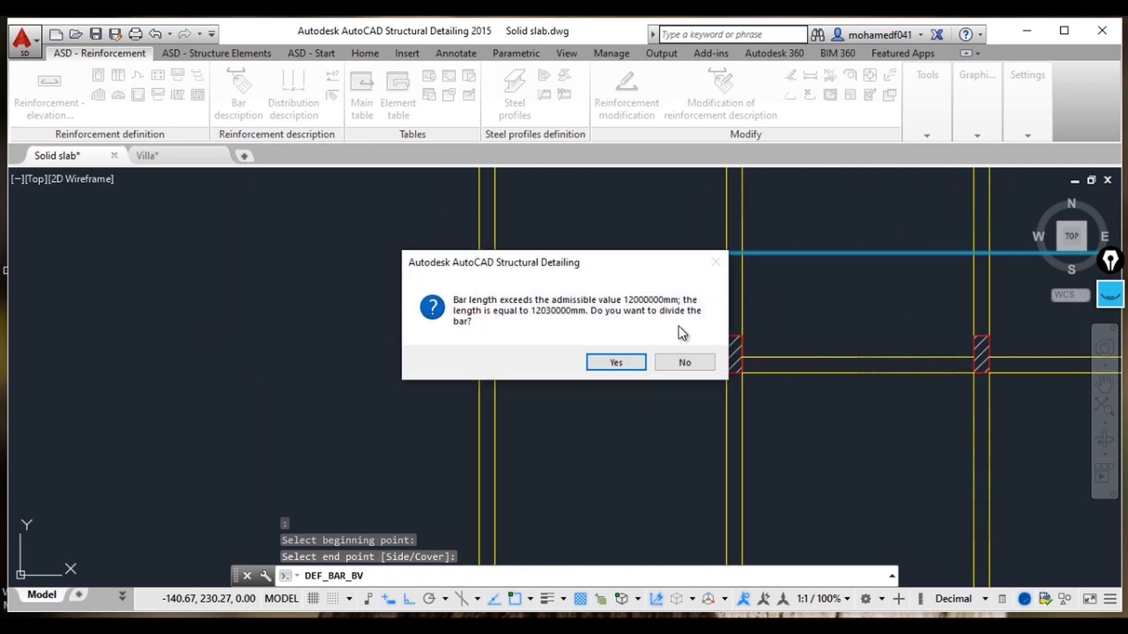
left_click_drag(625, 259, 552, 320)
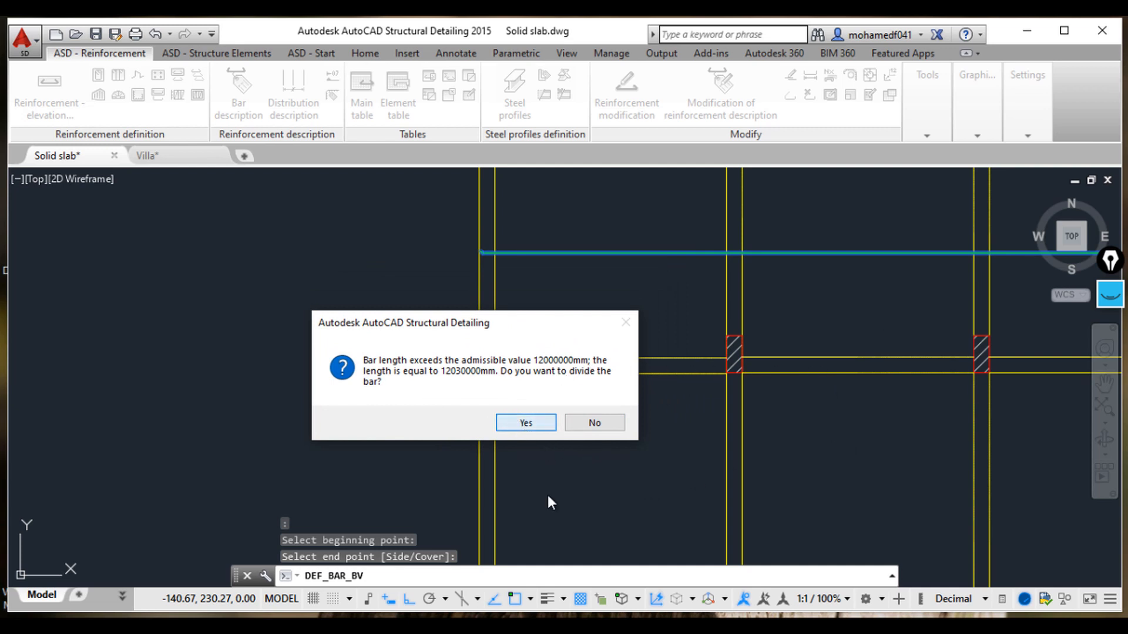
key("Return")
scroll(509, 390, "down", 4)
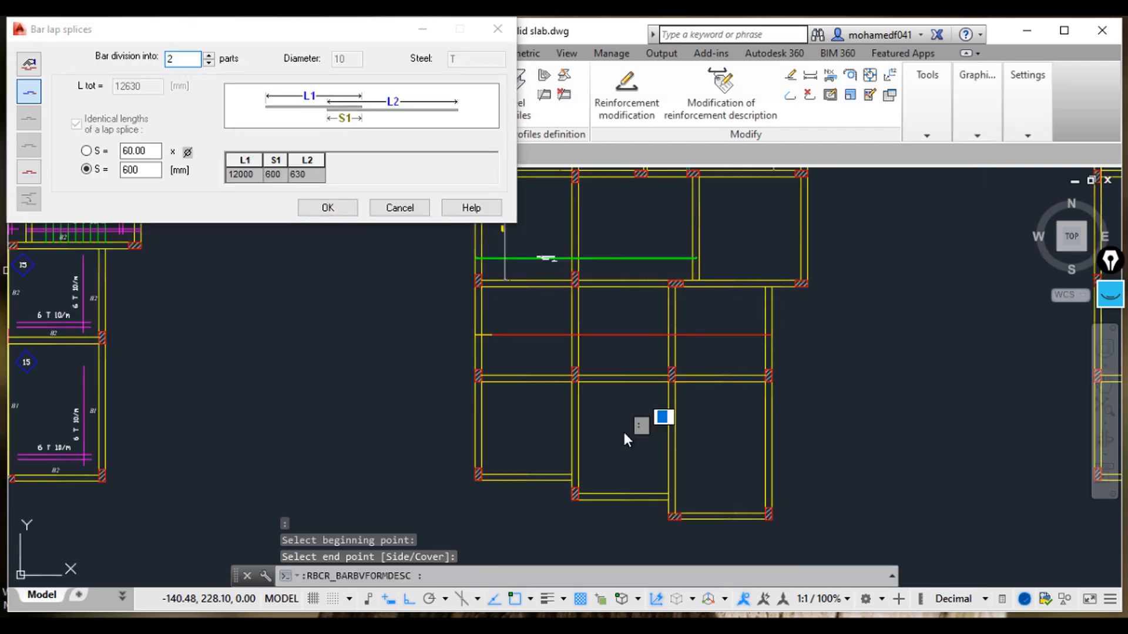
scroll(541, 377, "up", 5)
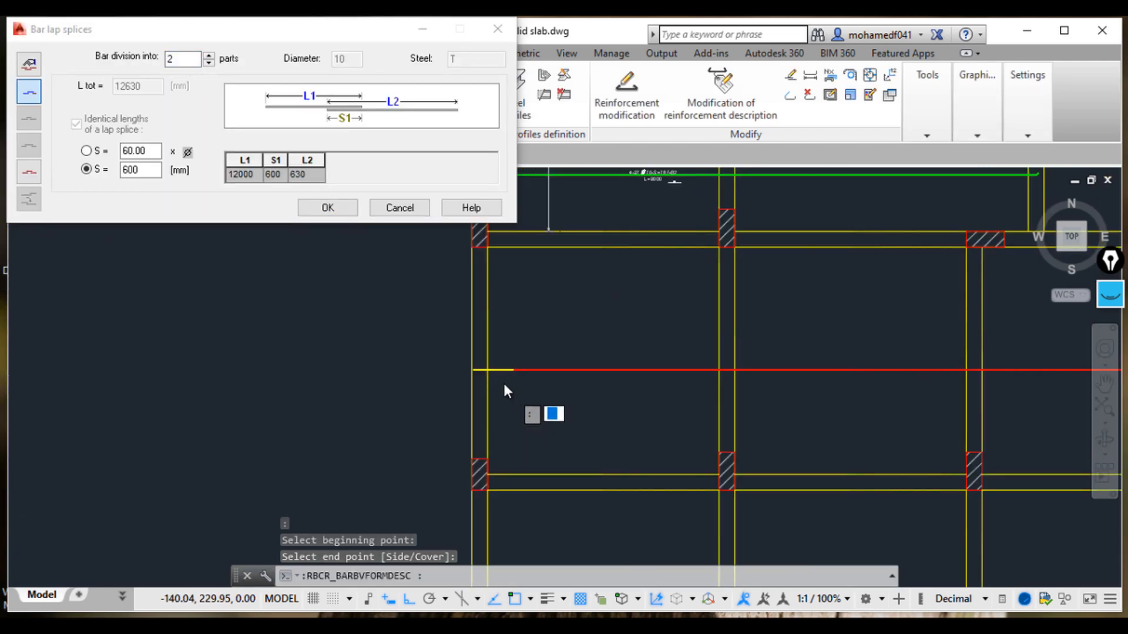
scroll(520, 360, "up", 2)
left_click(394, 211)
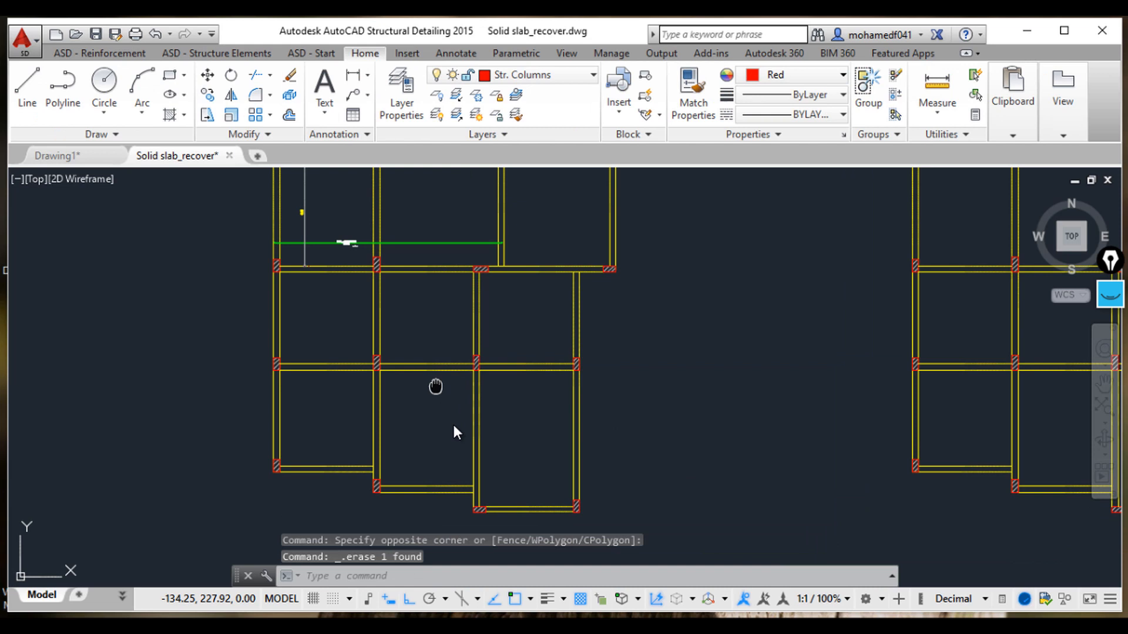
Step: Dimension the horizontal length of the slab row across the panels in the recovered drawing
scroll(492, 378, "up", 5)
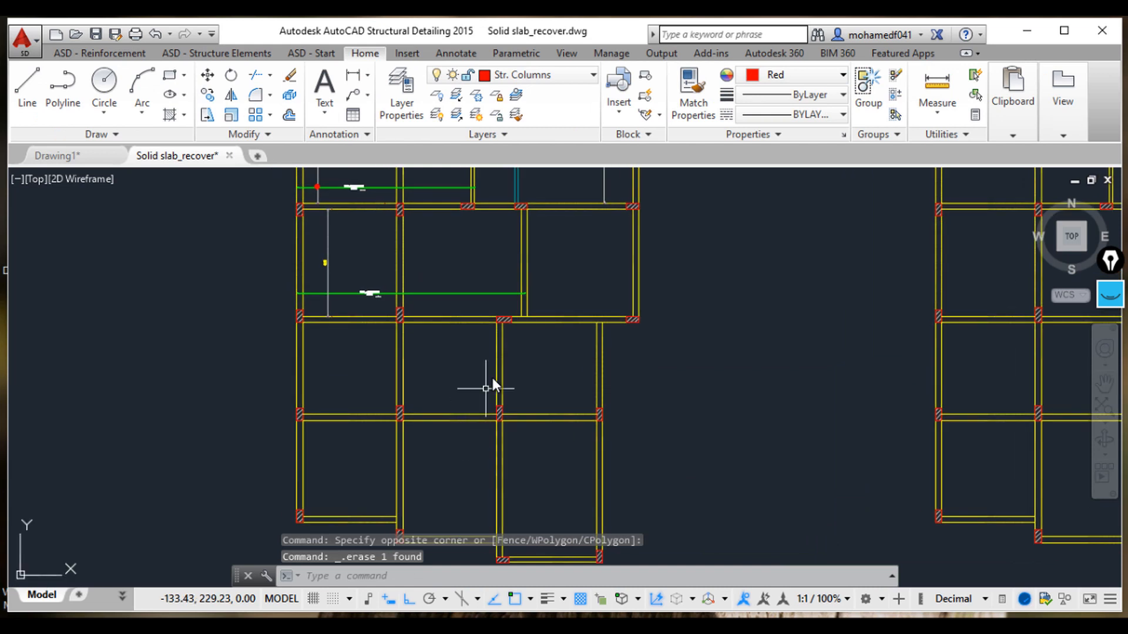
middle_click_drag(463, 417, 419, 451)
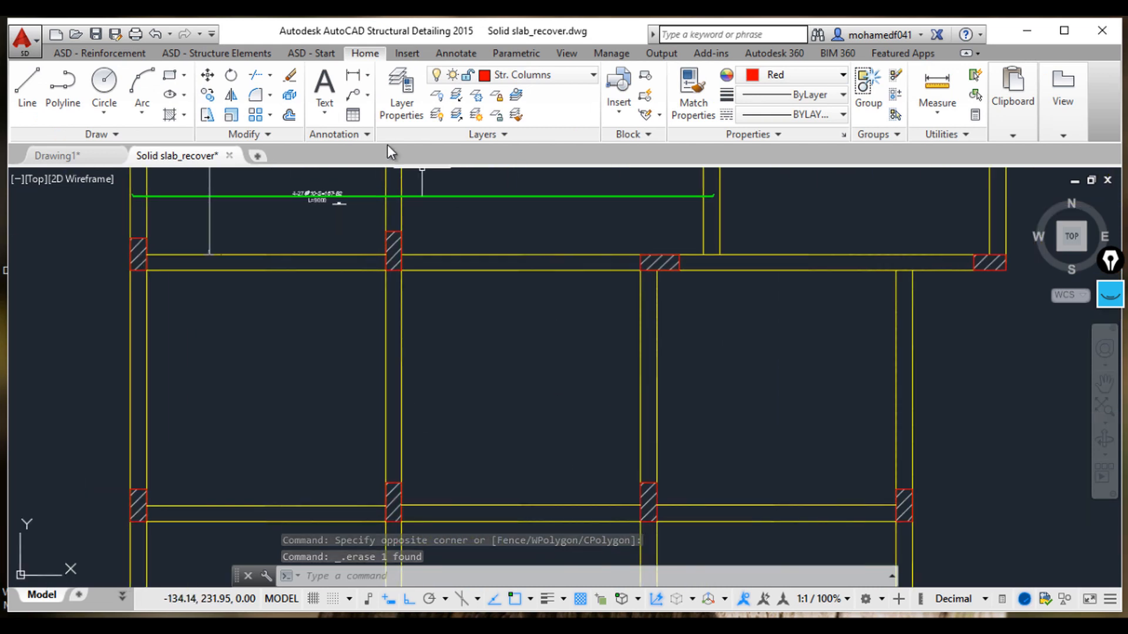
left_click(352, 78)
left_click(147, 433)
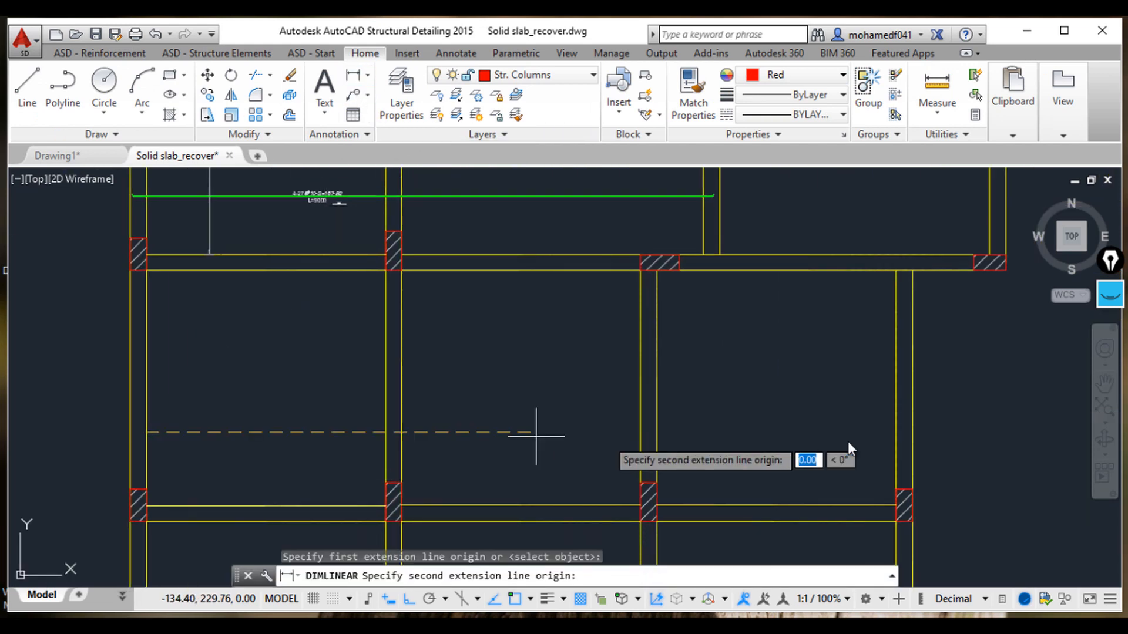
left_click(898, 438)
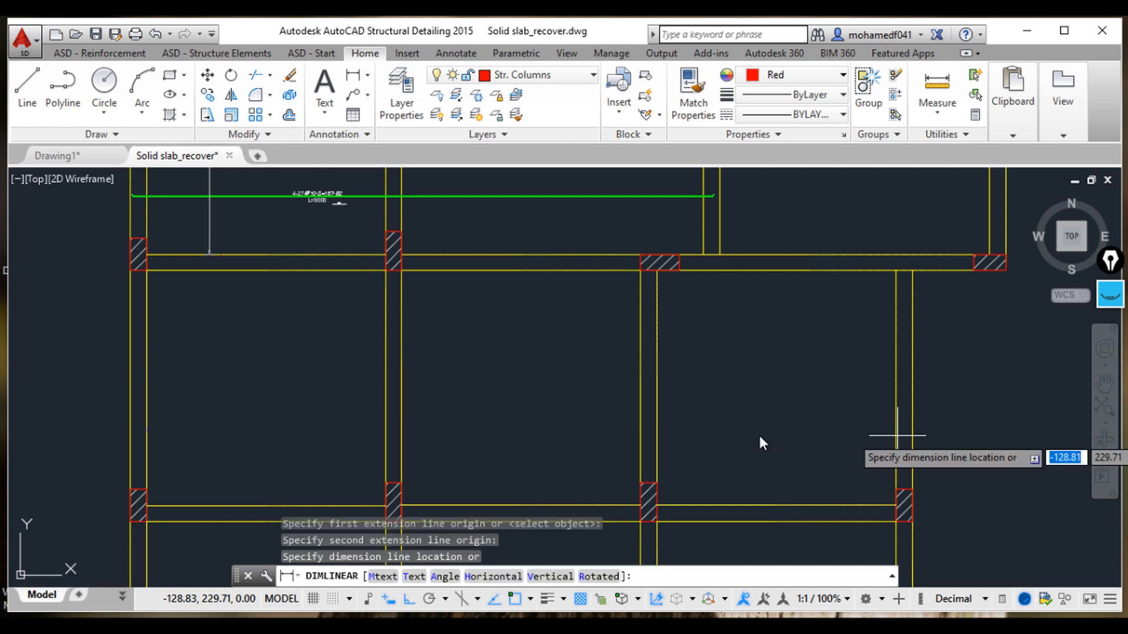
left_click(531, 416)
scroll(499, 411, "up", 4)
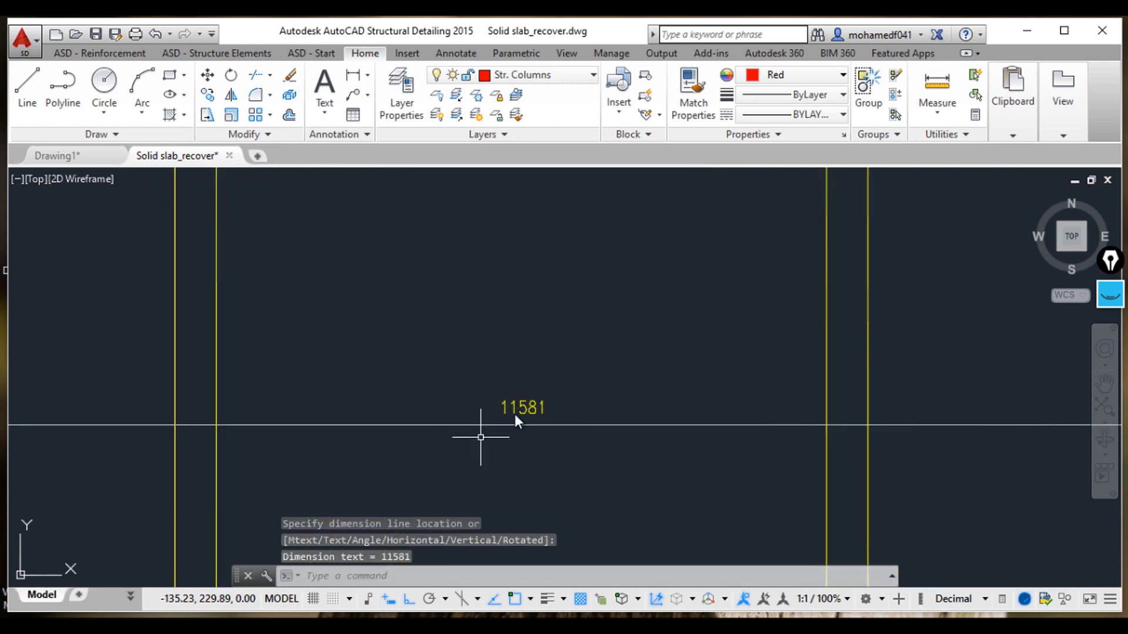
Step: Switch to the calculator, compute 11.6 + 0.15 + 0.15 for the bar length, and close it
left_click(619, 622)
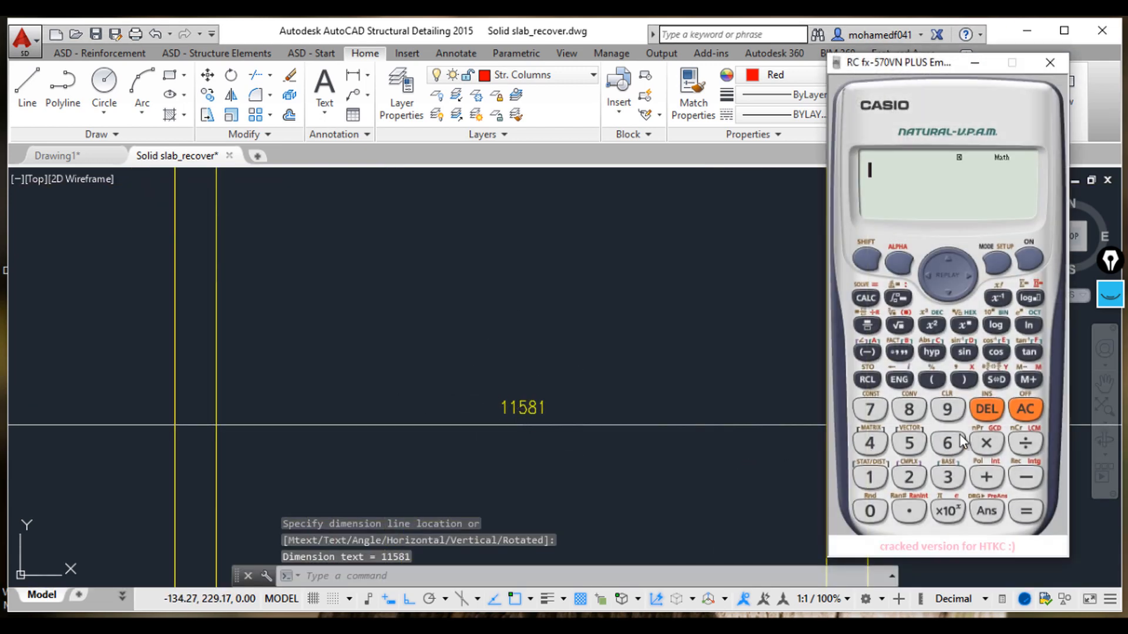
left_click(868, 477)
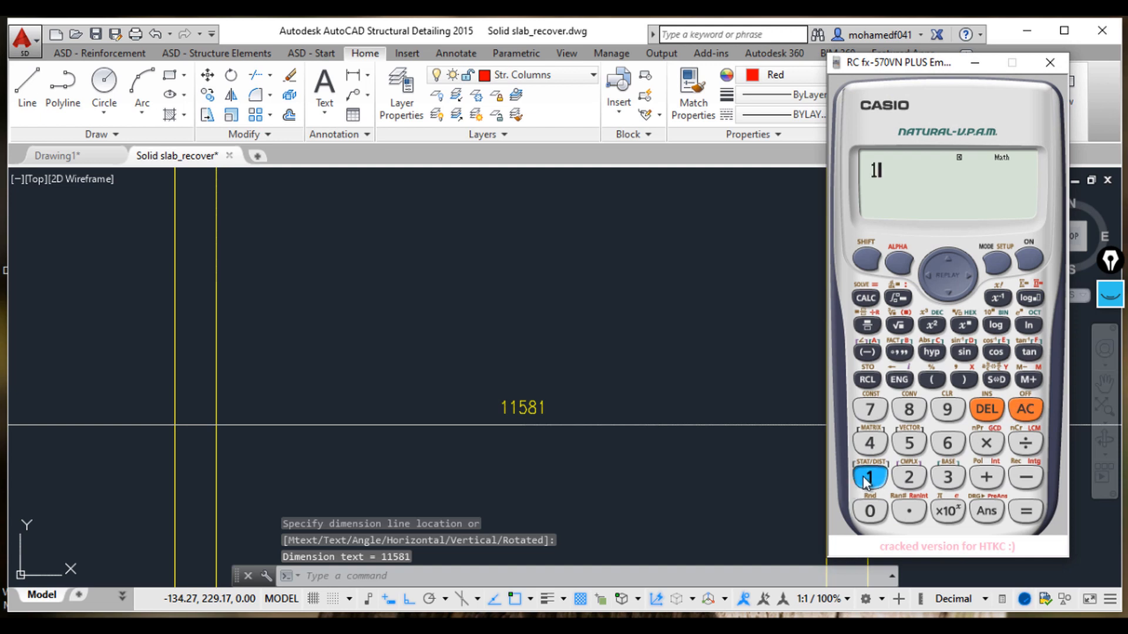
left_click(869, 477)
left_click(909, 511)
left_click(944, 449)
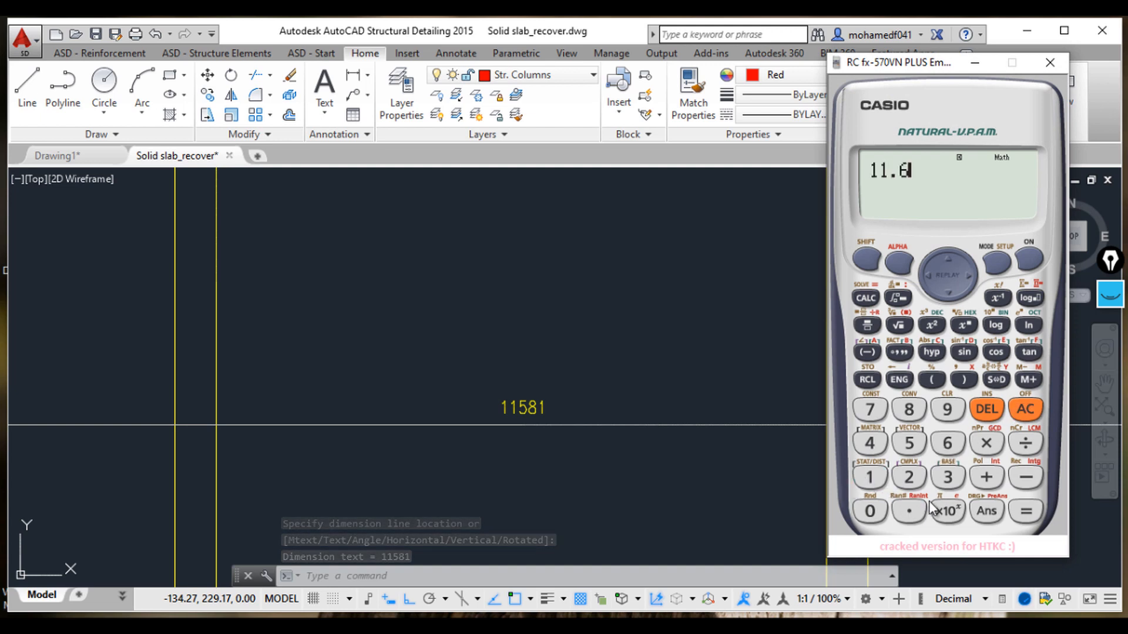
scroll(679, 351, "down", 3)
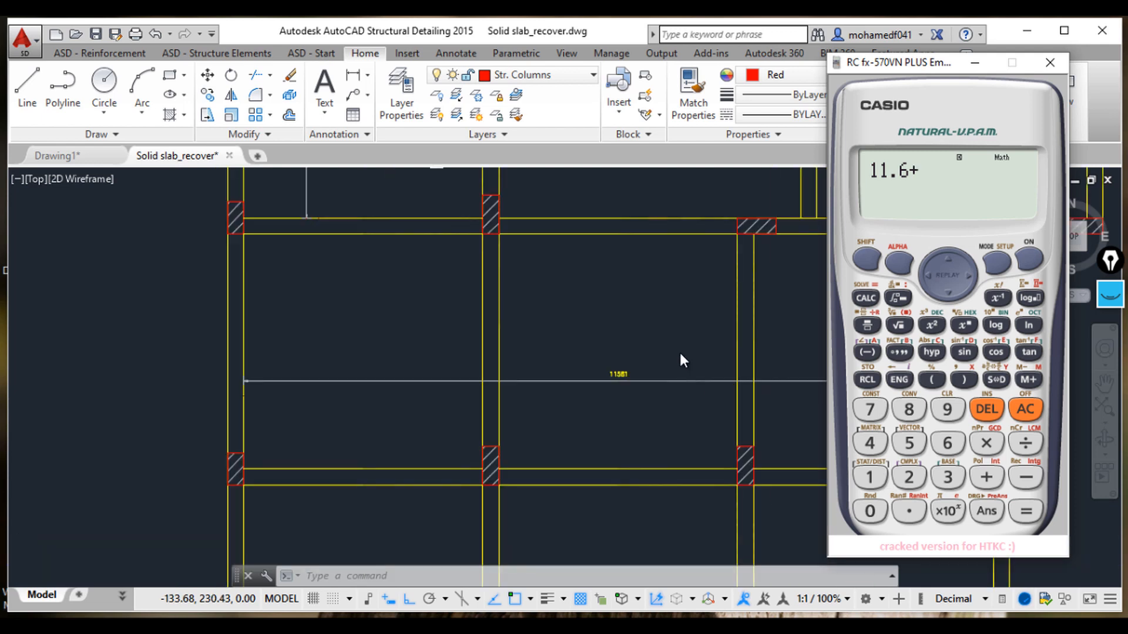
scroll(464, 375, "up", 5)
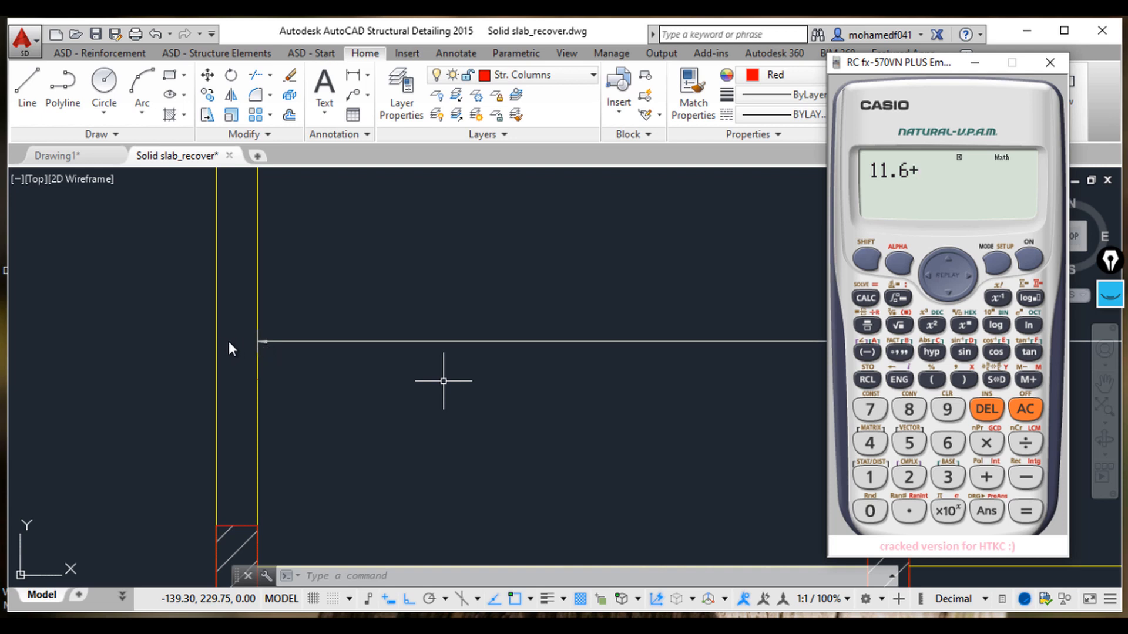
left_click(870, 511)
left_click(909, 511)
left_click(870, 477)
left_click(908, 443)
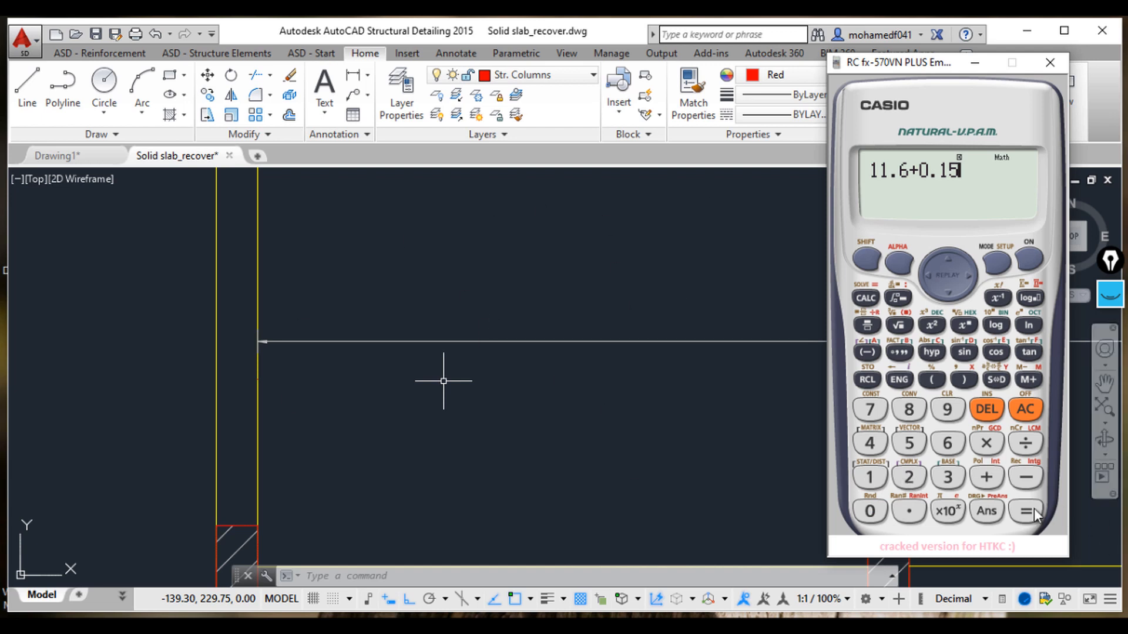
left_click(870, 511)
left_click(909, 511)
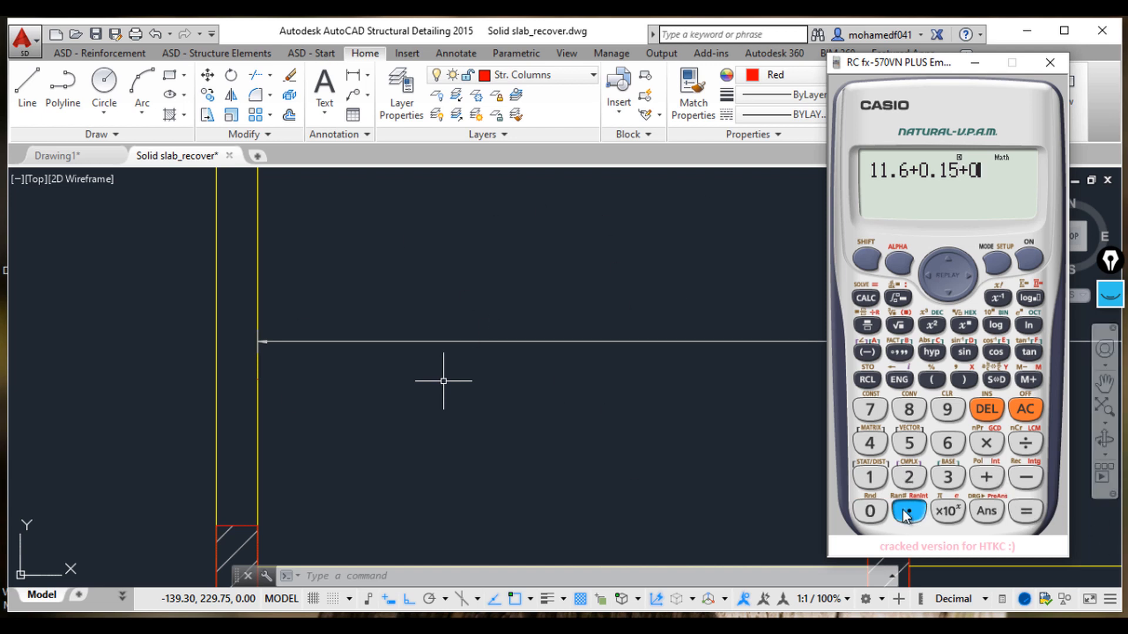
left_click(870, 477)
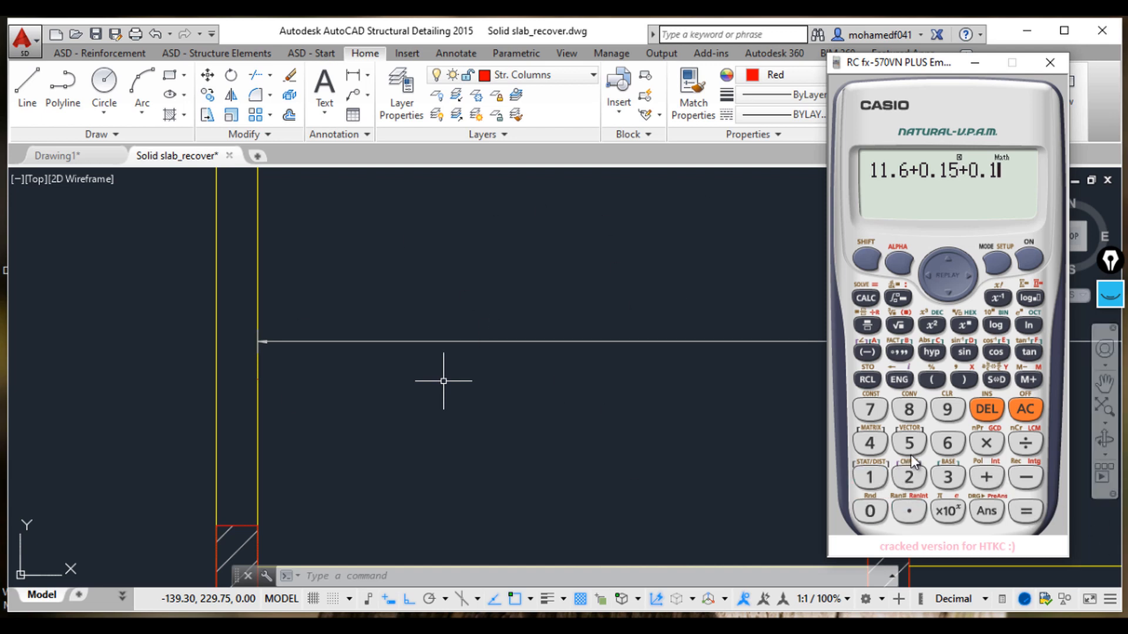
left_click(1023, 512)
left_click(993, 381)
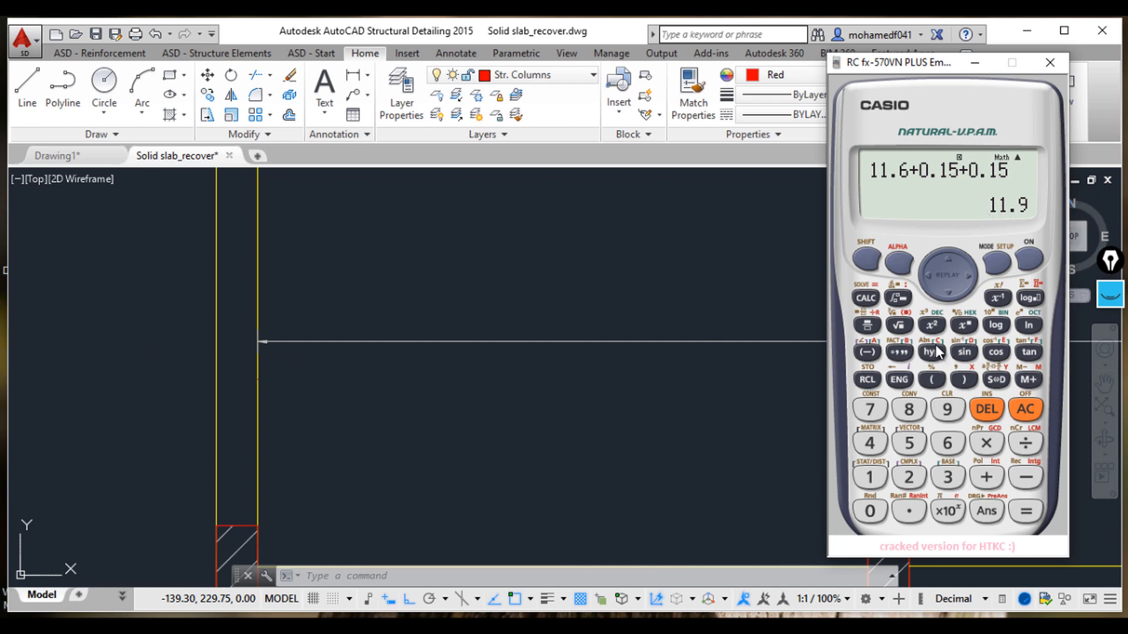
left_click_drag(936, 69, 733, 129)
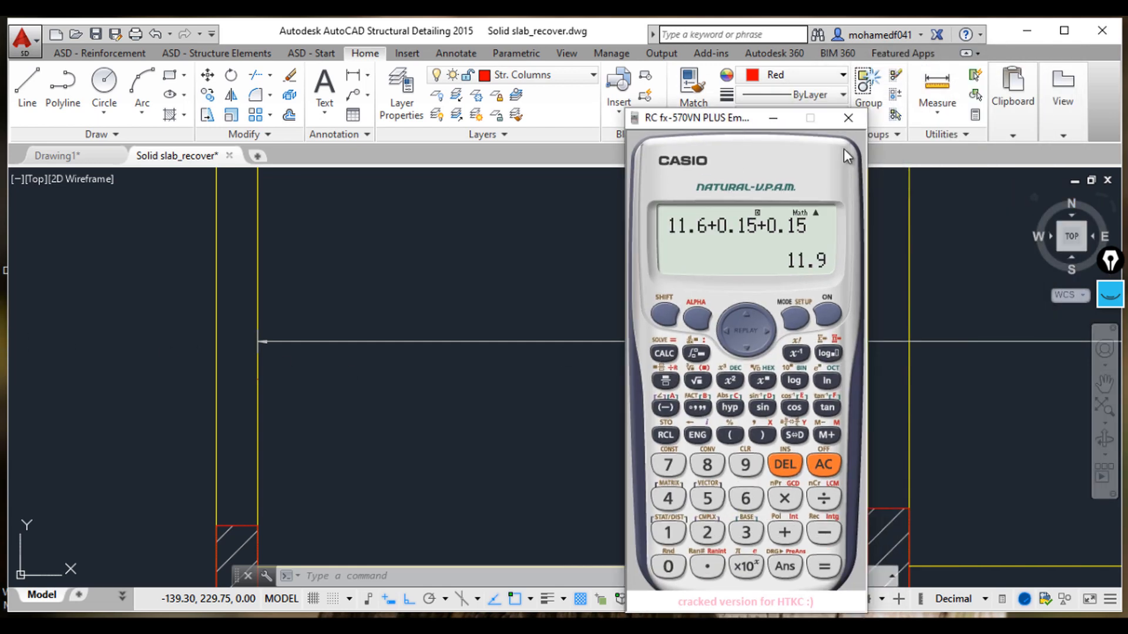
left_click(847, 118)
Step: Erase the horizontal length dimension from the slab
left_click(654, 250)
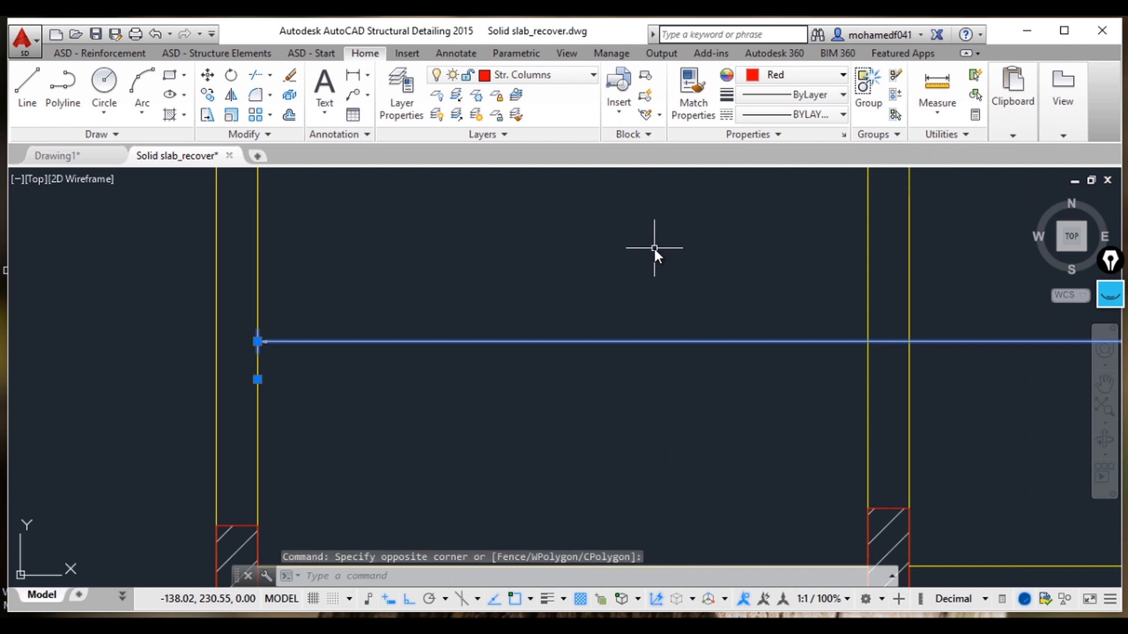
key("Delete")
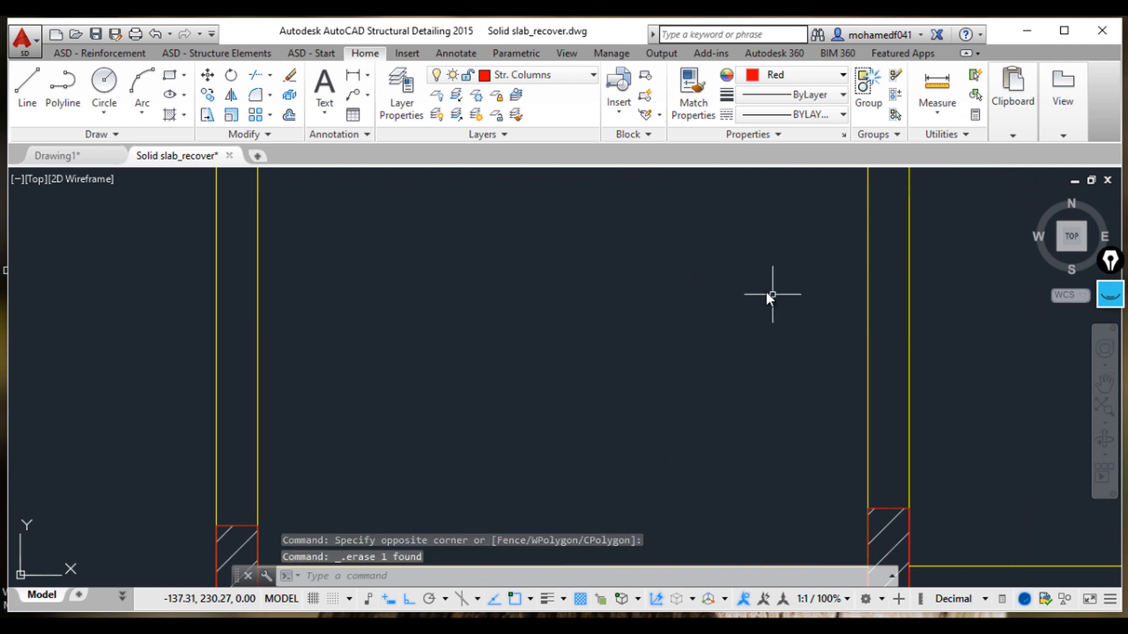
Step: Start a bar elevation and draw the bar across the slab row by picking its beginning and end points
left_click(100, 52)
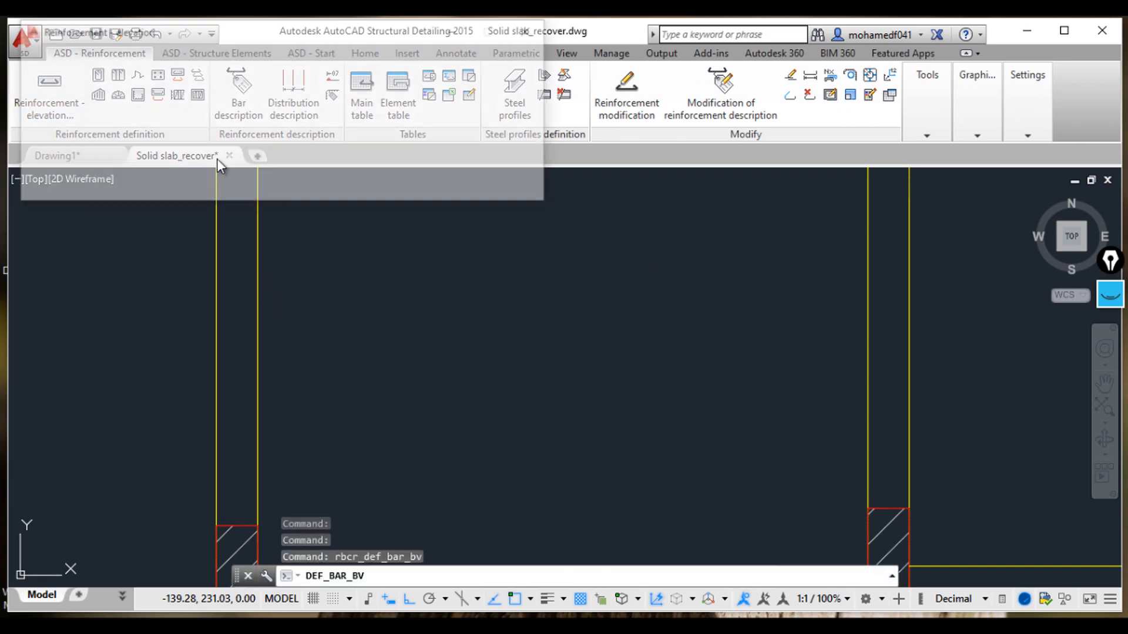
left_click(469, 63)
scroll(528, 326, "down", 2)
middle_click_drag(527, 327, 398, 376)
scroll(397, 376, "down", 1)
scroll(746, 373, "up", 2)
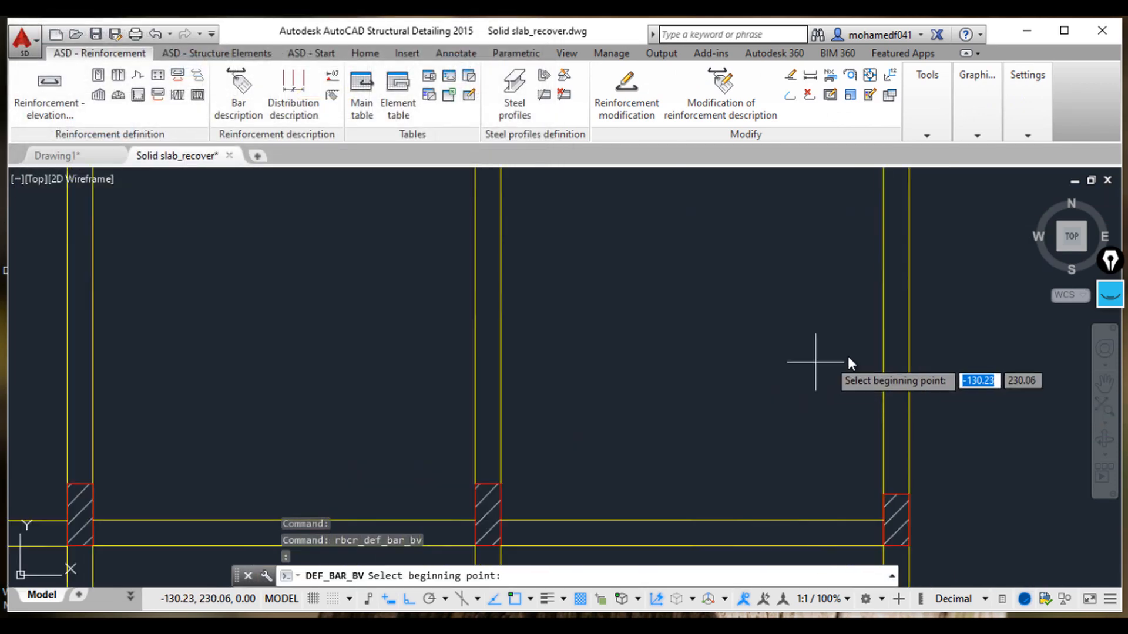
left_click(883, 360)
scroll(714, 369, "down", 2)
middle_click_drag(714, 368, 961, 360)
left_click(558, 354)
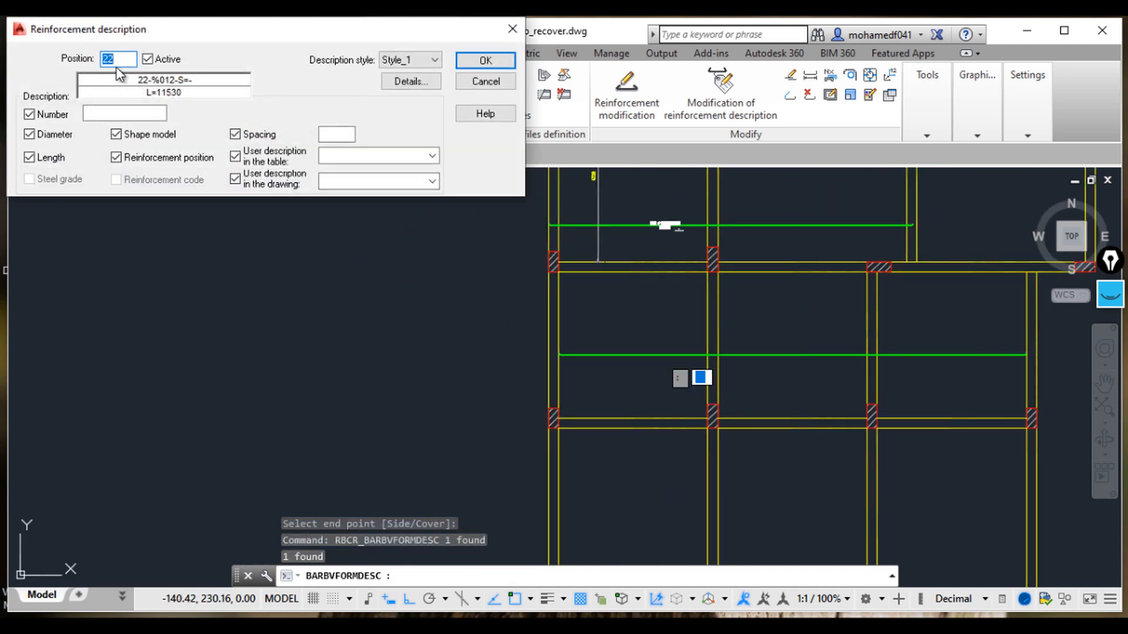
Step: Set the bar description to position 5, number 1, spacing 167 and drawing description B2
scroll(638, 173, "down", 2)
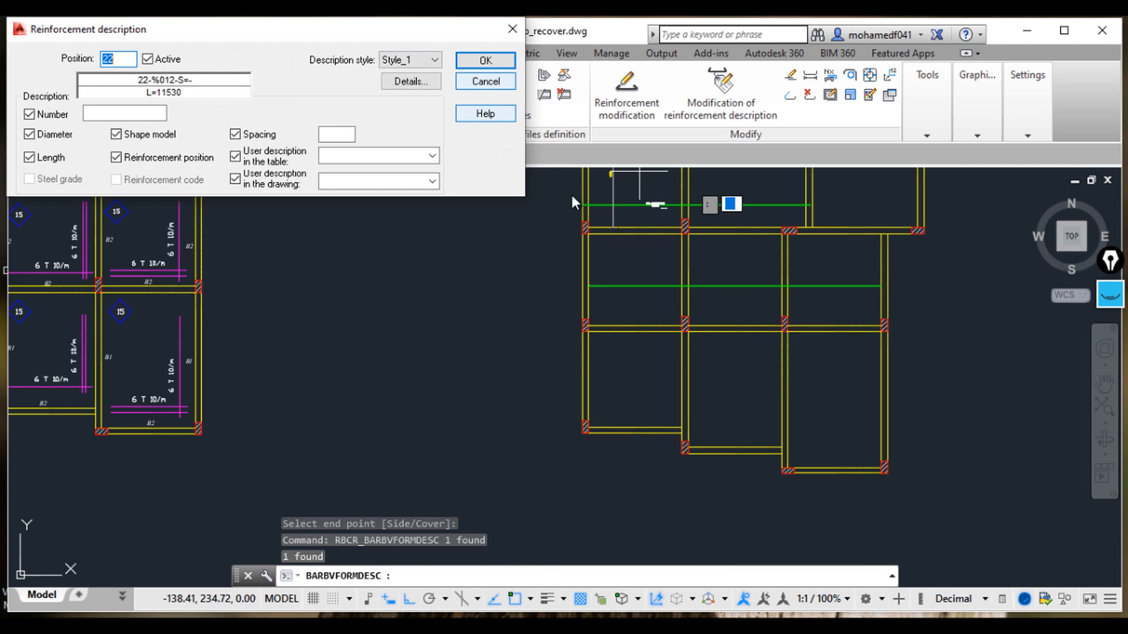
type("5")
left_click(123, 111)
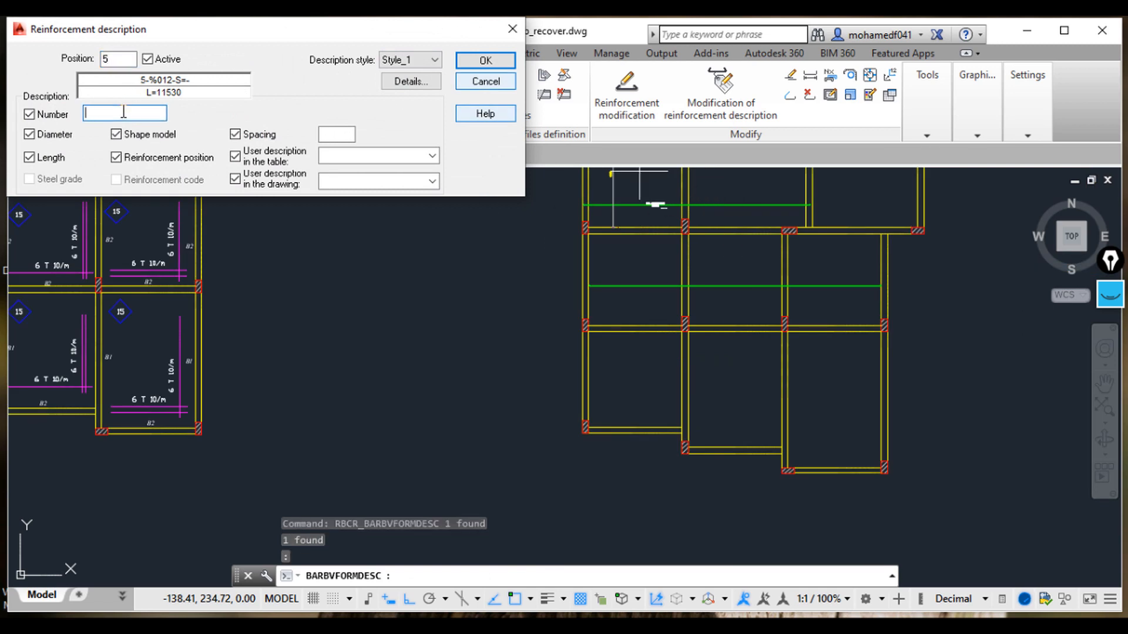
left_click(340, 137)
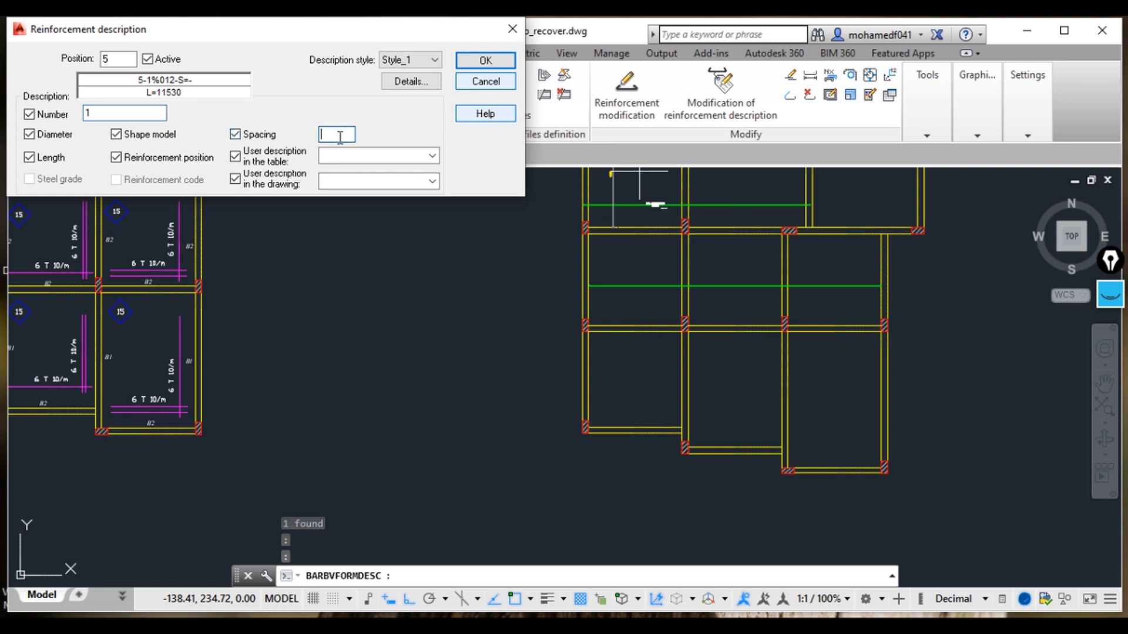
left_click(365, 156)
left_click(368, 178)
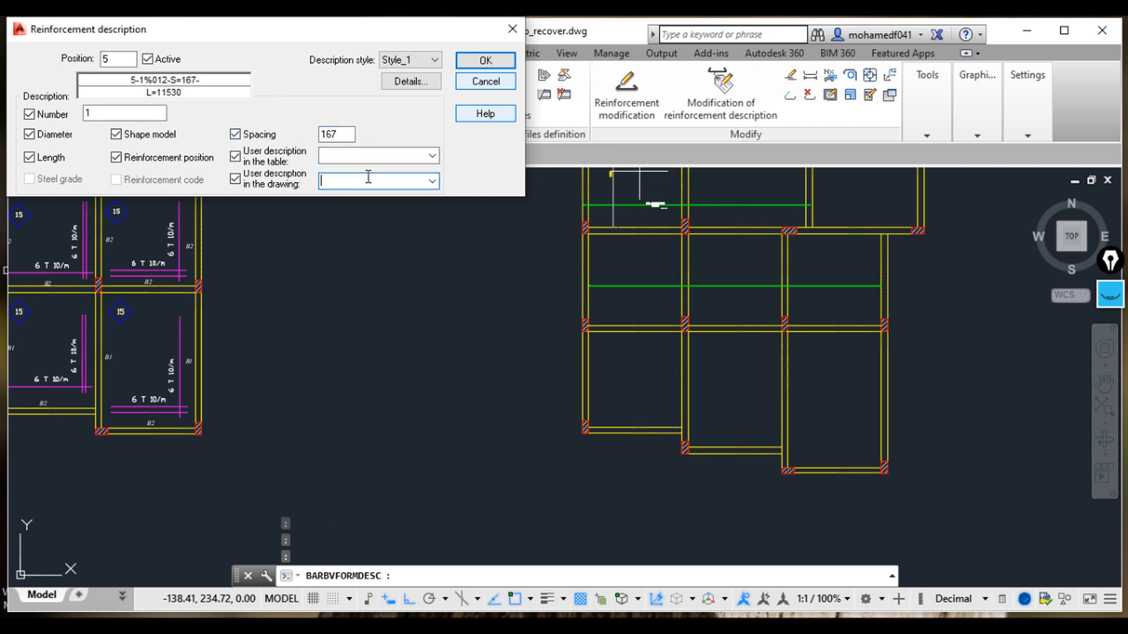
middle_click_drag(351, 341, 626, 421)
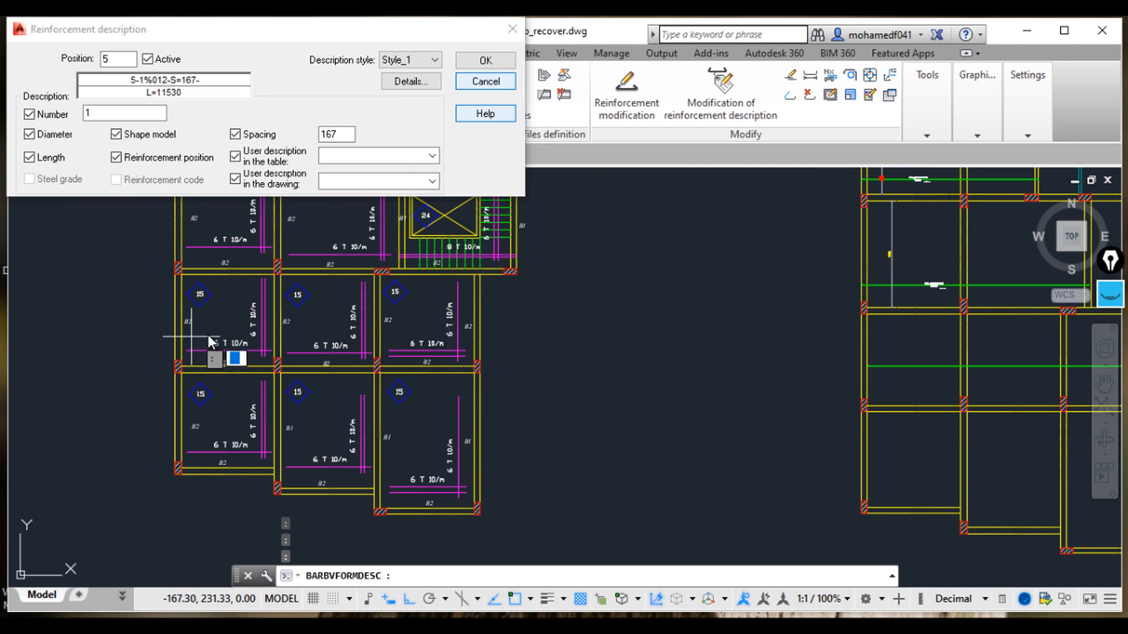
left_click(356, 177)
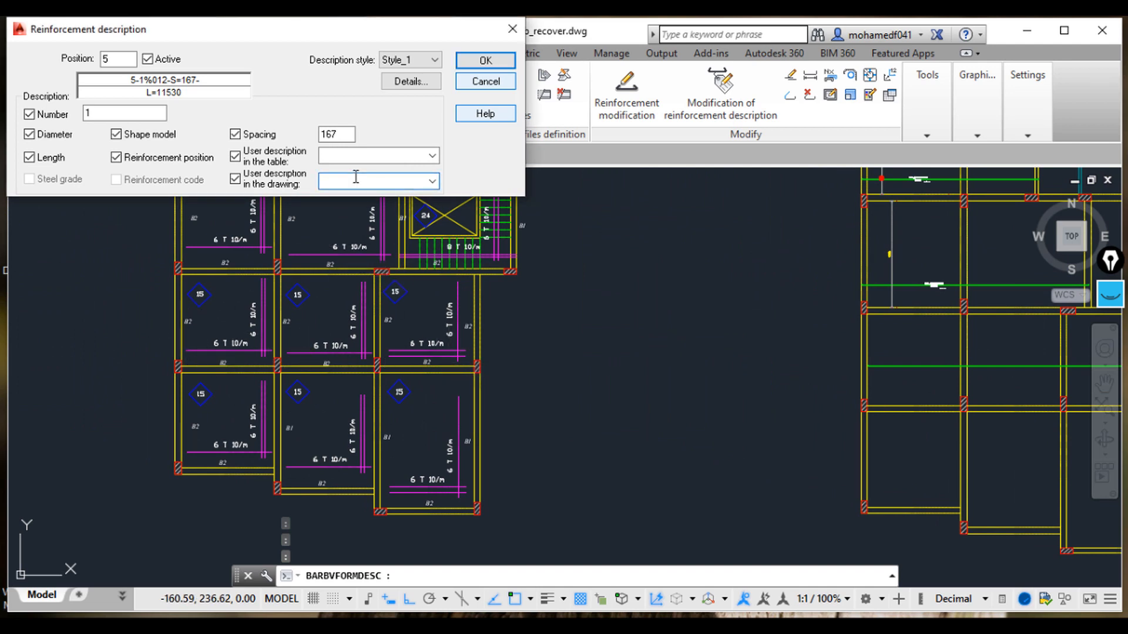
left_click(494, 64)
Step: Place the bar description on the bar toward its left end
middle_click_drag(742, 345, 465, 360)
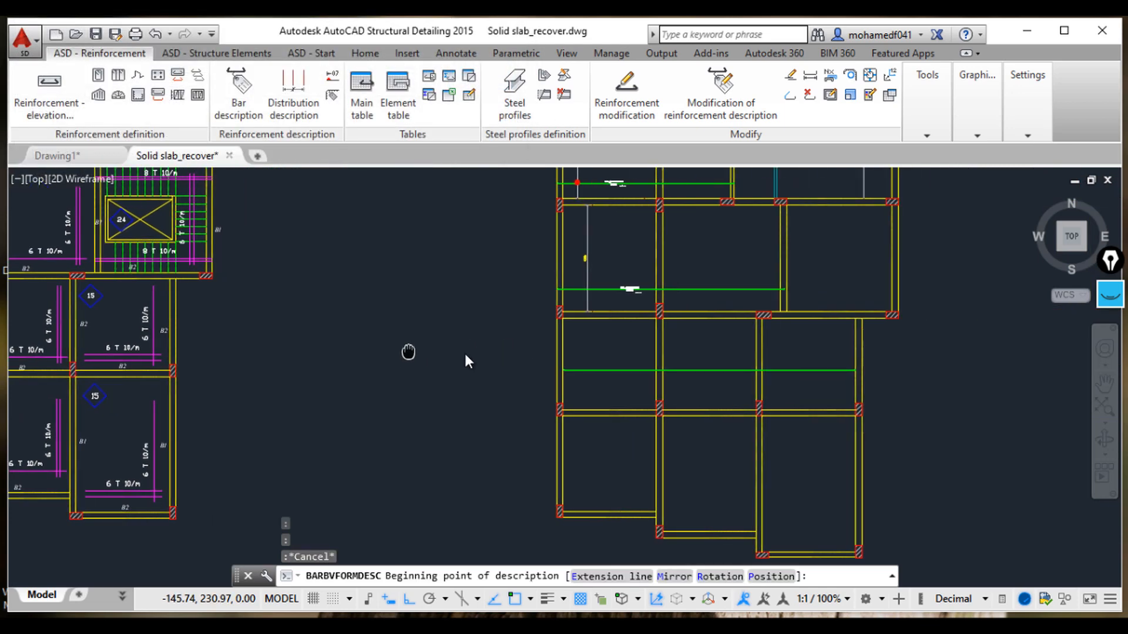
scroll(655, 376, "up", 4)
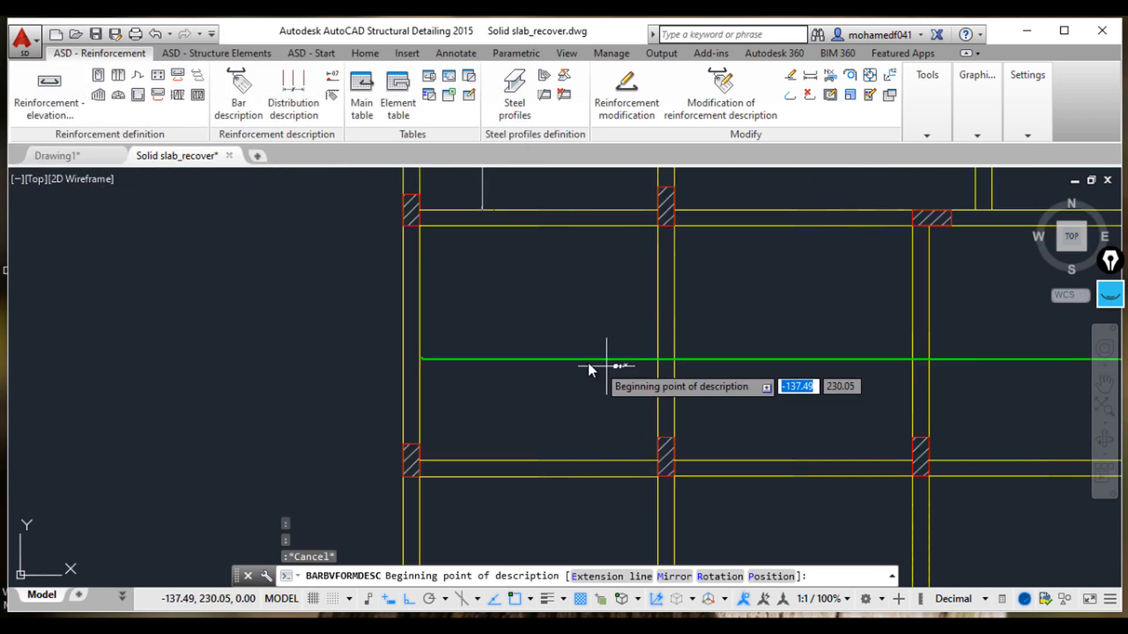
left_click(549, 361)
left_click(644, 368)
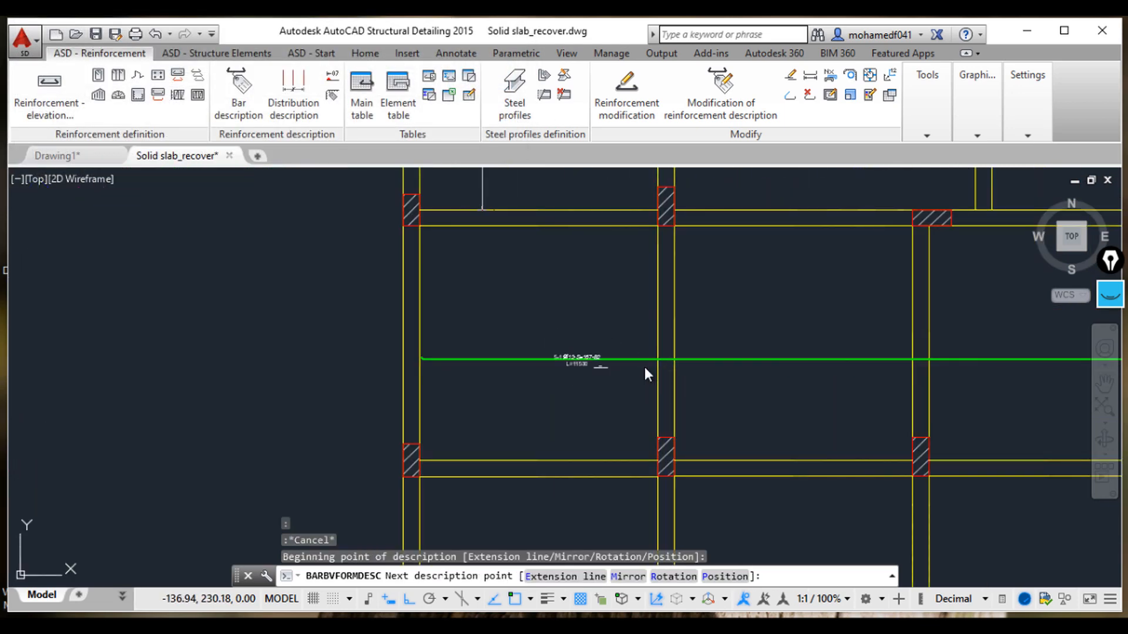
scroll(574, 369, "up", 5)
scroll(596, 382, "down", 5)
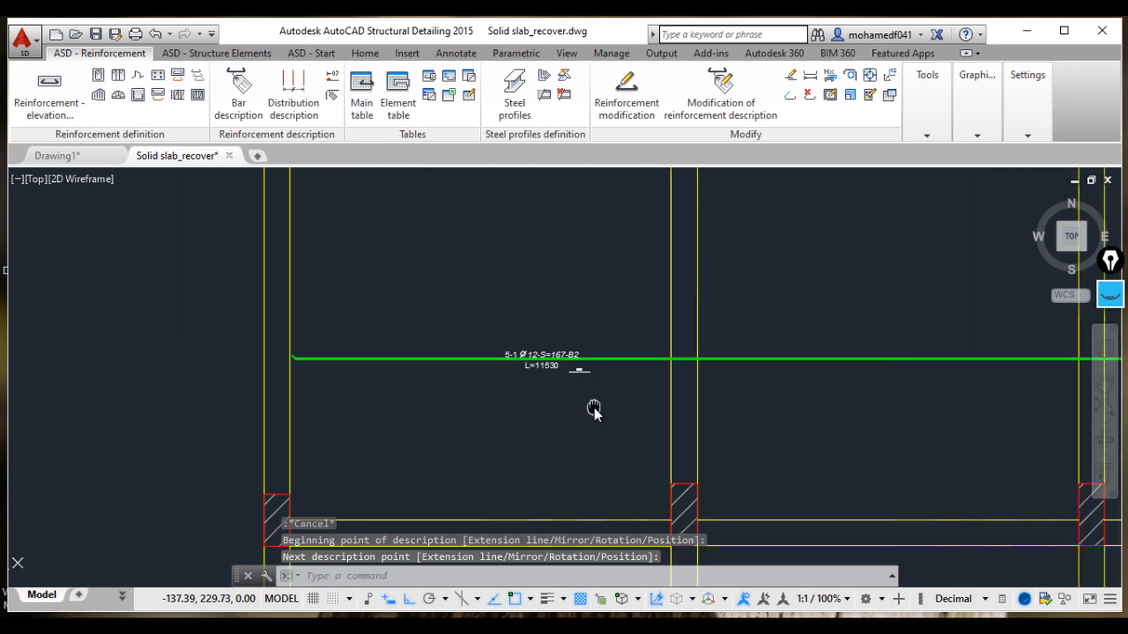
key("Escape")
key("Escape")
key("Escape")
Step: Stretch the bar's left end outward by 0.15
left_click(354, 363)
left_click(333, 360)
scroll(289, 356, "up", 2)
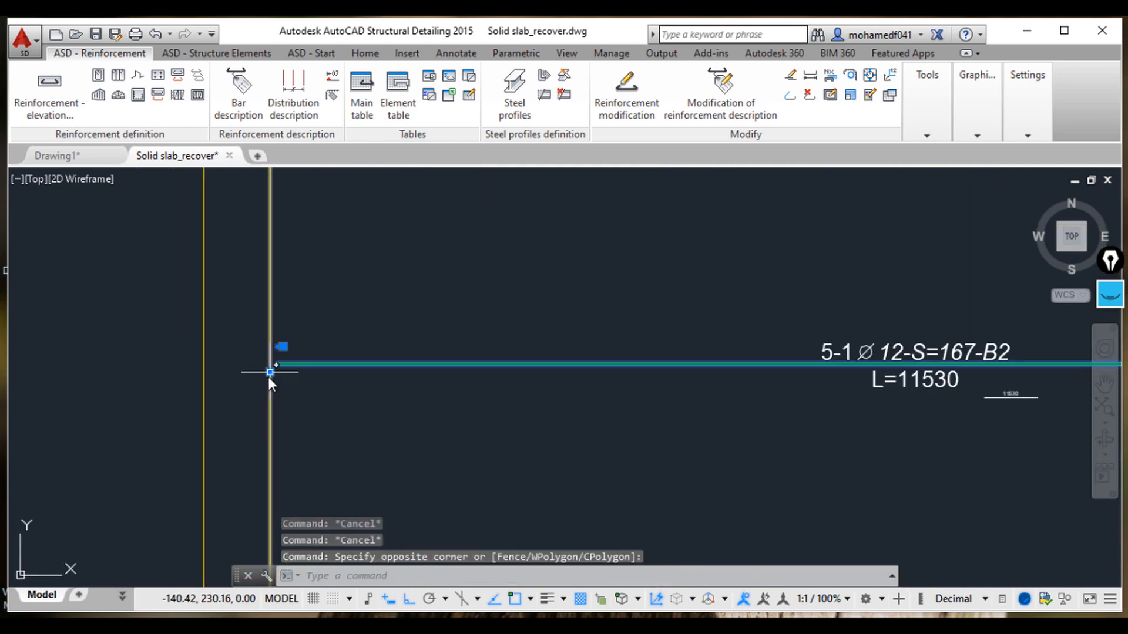
left_click(270, 371)
type("0")
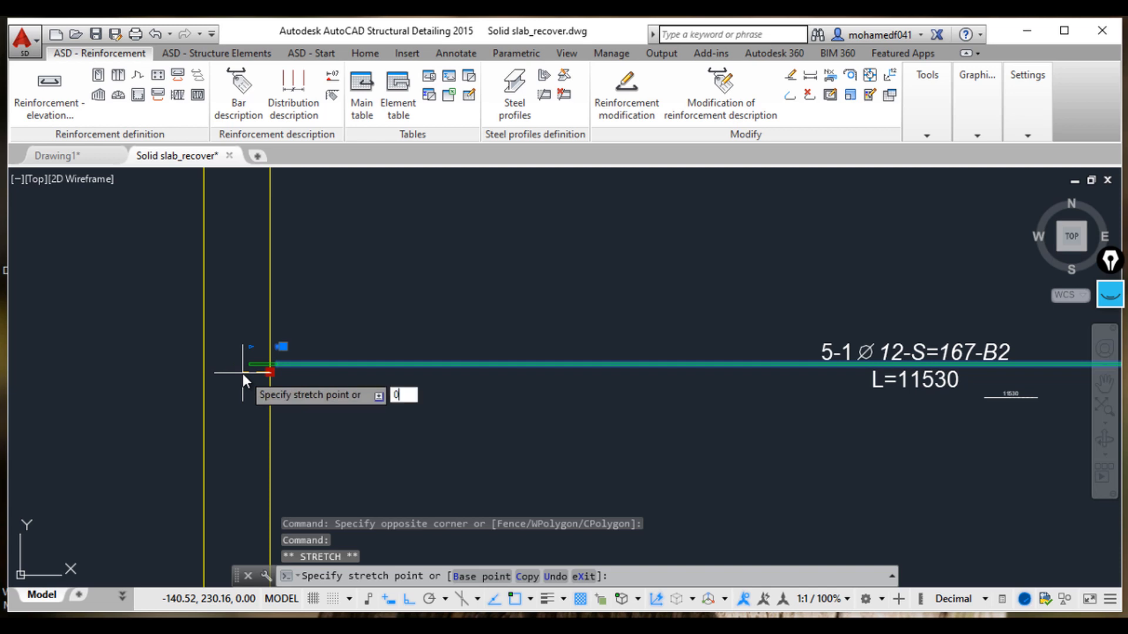
type(".15")
key("Return")
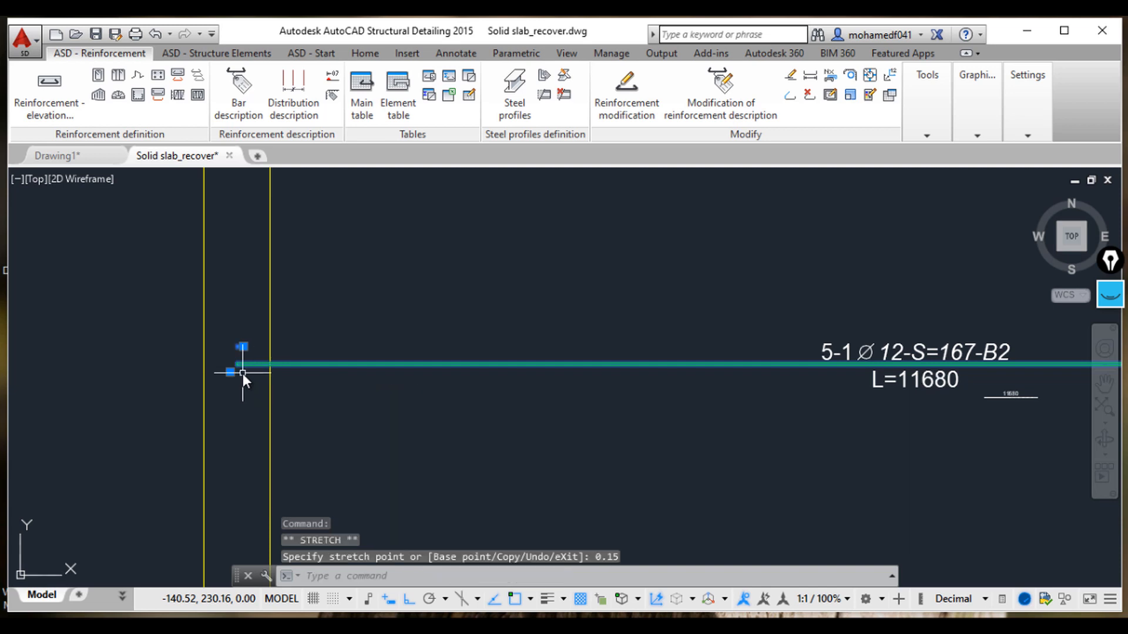
key("Escape")
key("Escape")
key("Escape")
Step: Stretch the bar's right end outward by 0.15
scroll(453, 343, "down", 4)
scroll(506, 362, "down", 3)
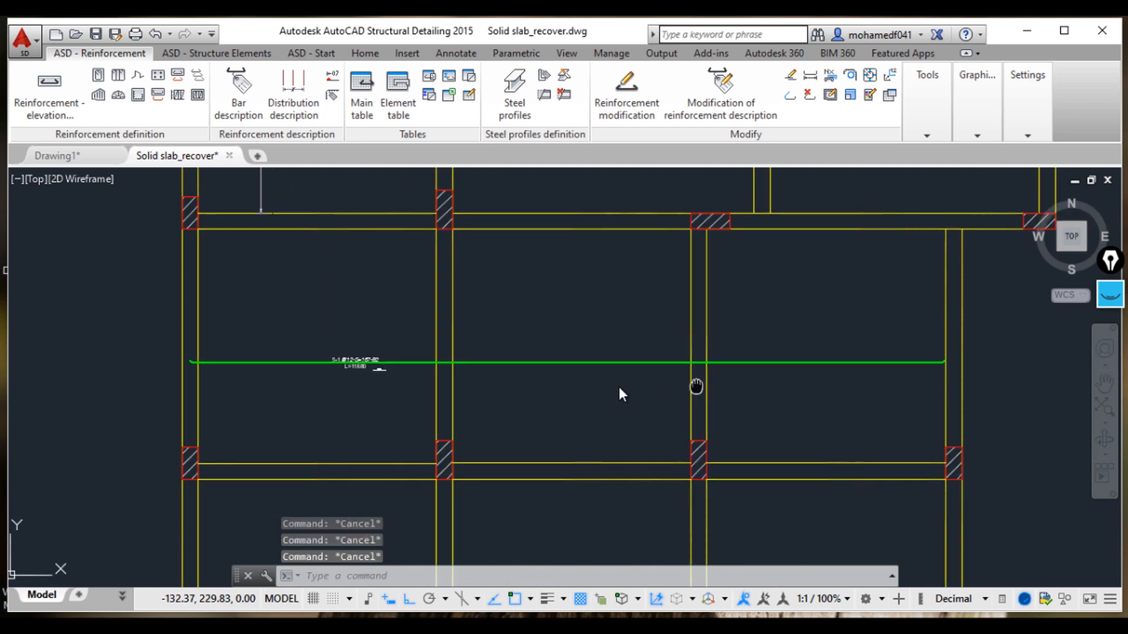
scroll(823, 353, "up", 5)
left_click_drag(827, 417, 850, 384)
scroll(876, 391, "up", 4)
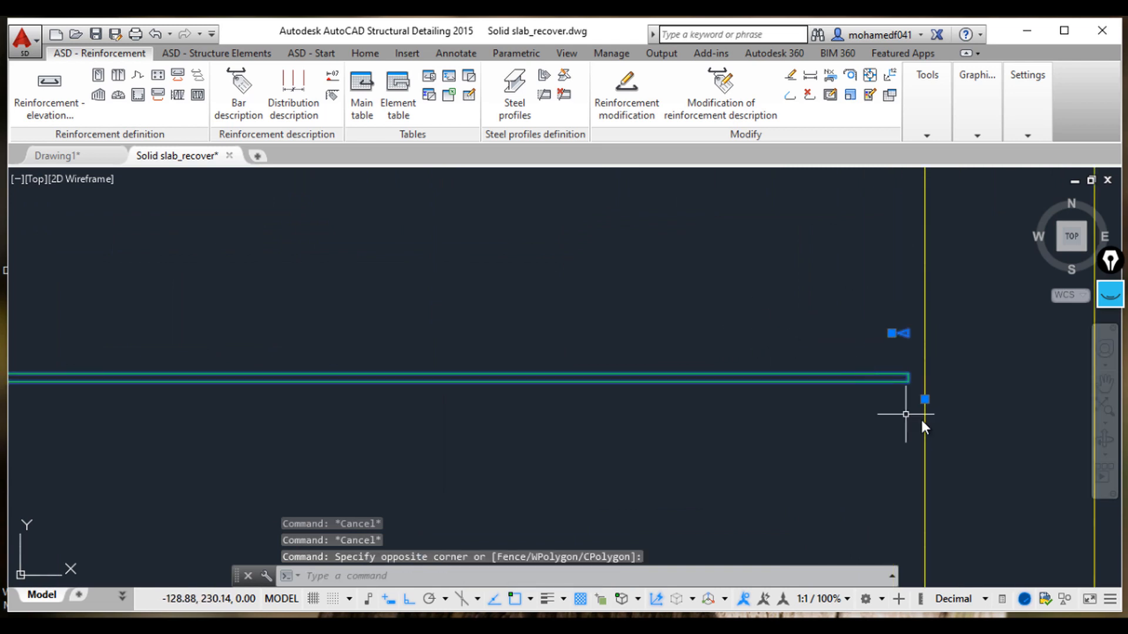
left_click(925, 401)
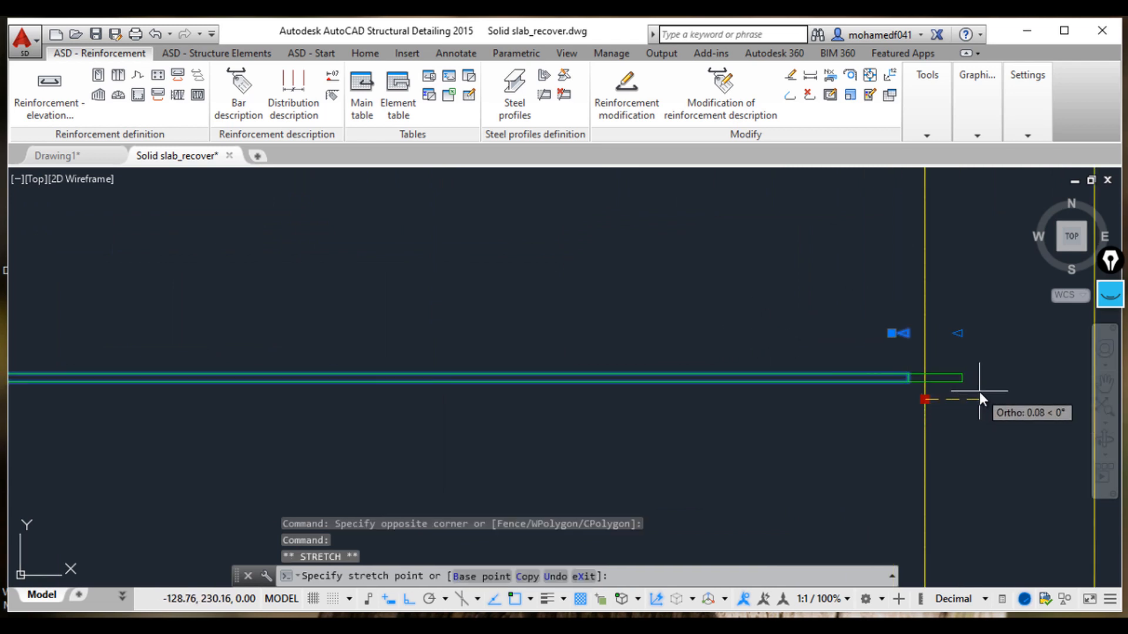
type("0.15")
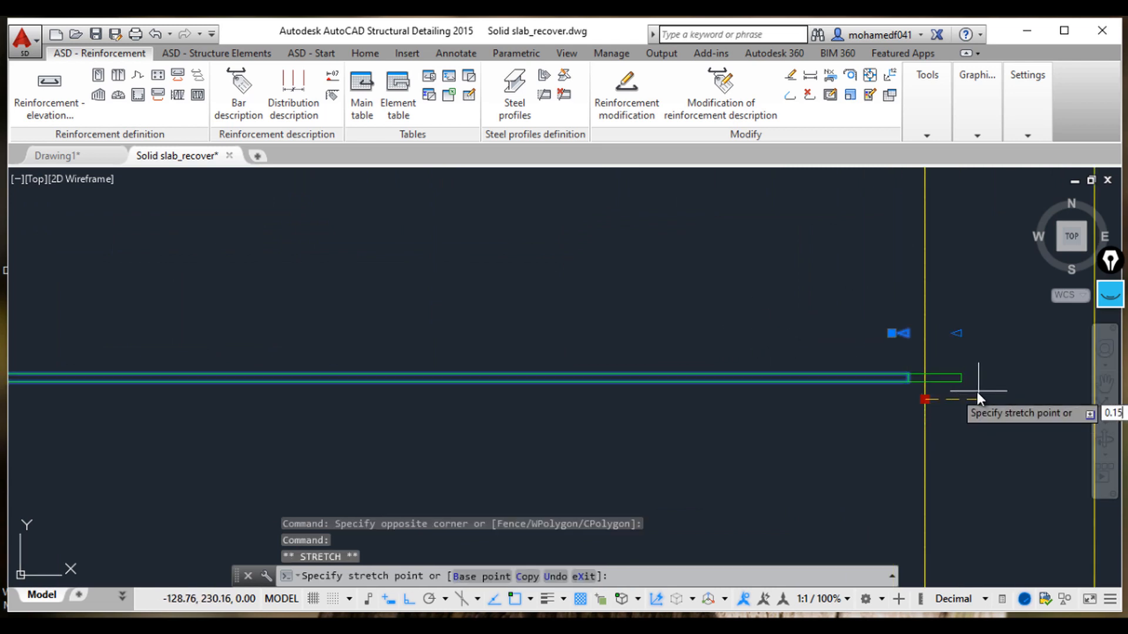
key("Return")
key("Escape")
key("Escape")
Step: Dimension the vertical span of the lower slab panel between the beams
scroll(974, 400, "down", 5)
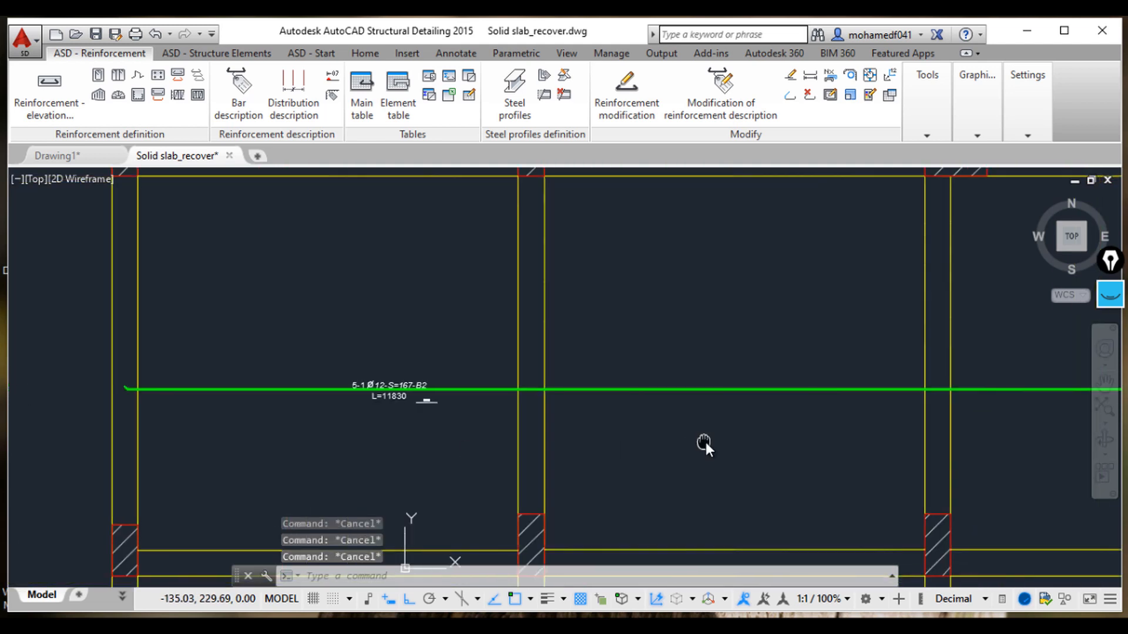
scroll(423, 396, "up", 5)
middle_click_drag(408, 393, 486, 402)
scroll(432, 385, "up", 2)
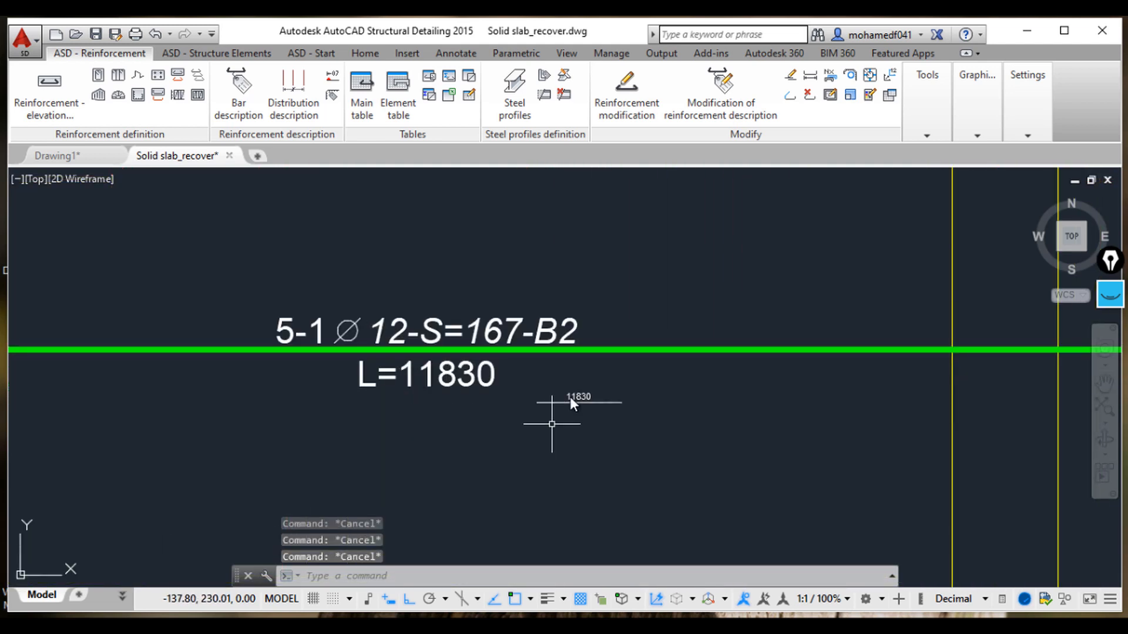
scroll(639, 378, "down", 8)
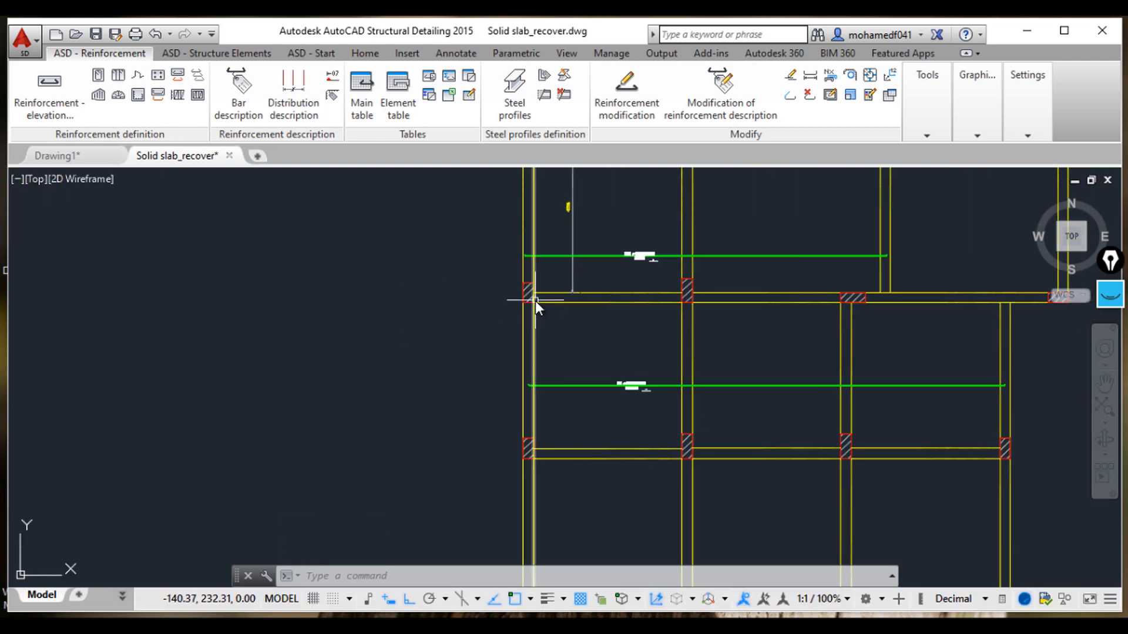
left_click(385, 56)
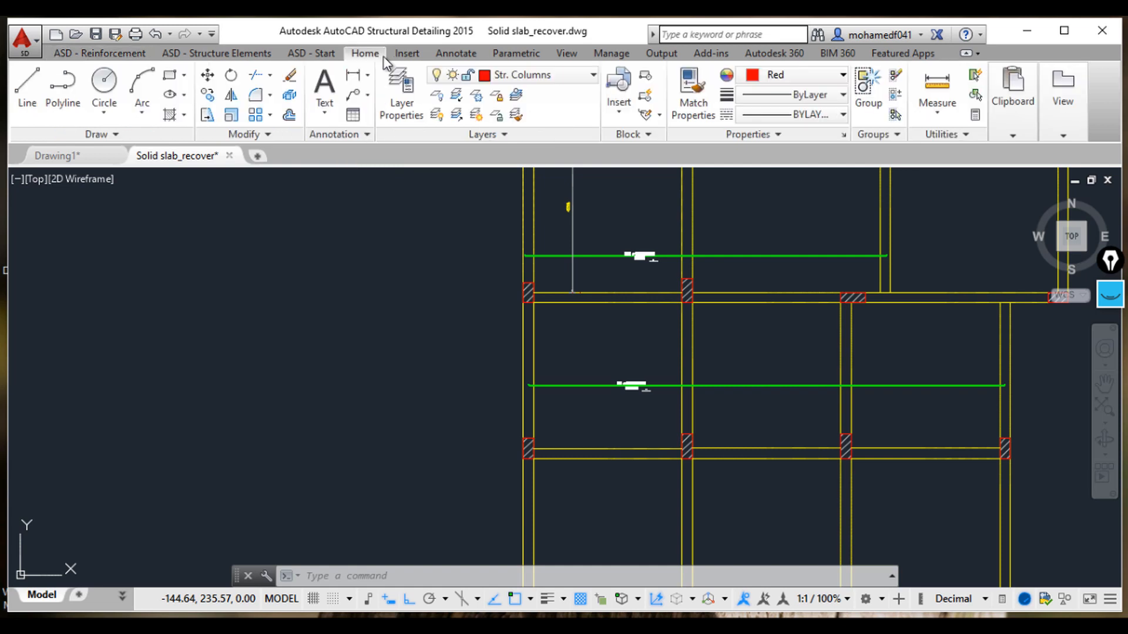
left_click(352, 74)
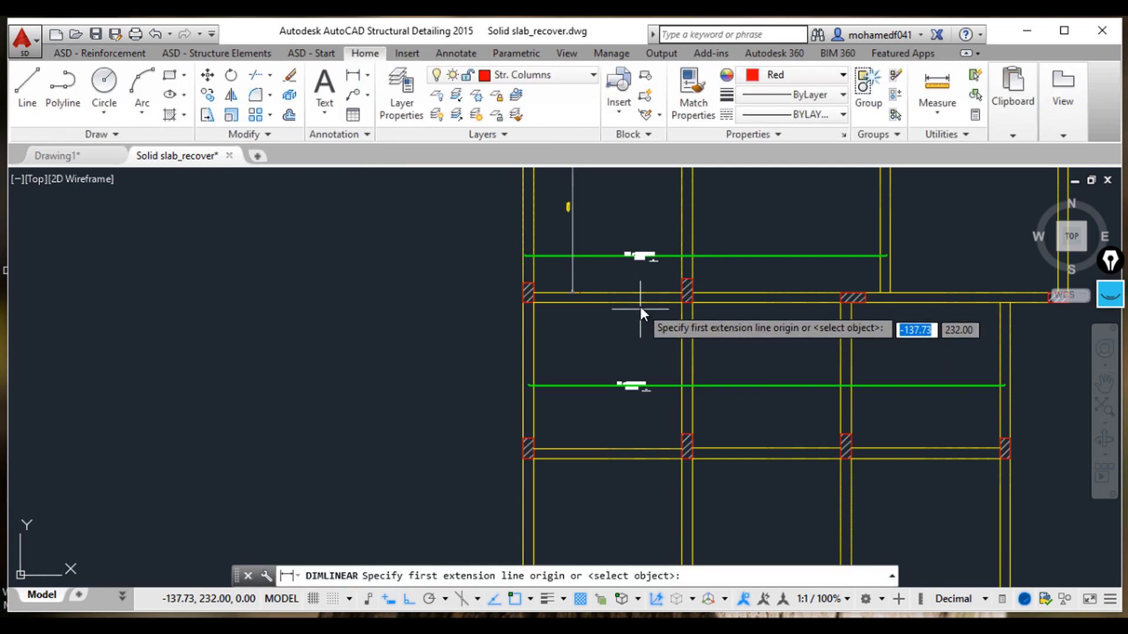
left_click(640, 305)
left_click(578, 449)
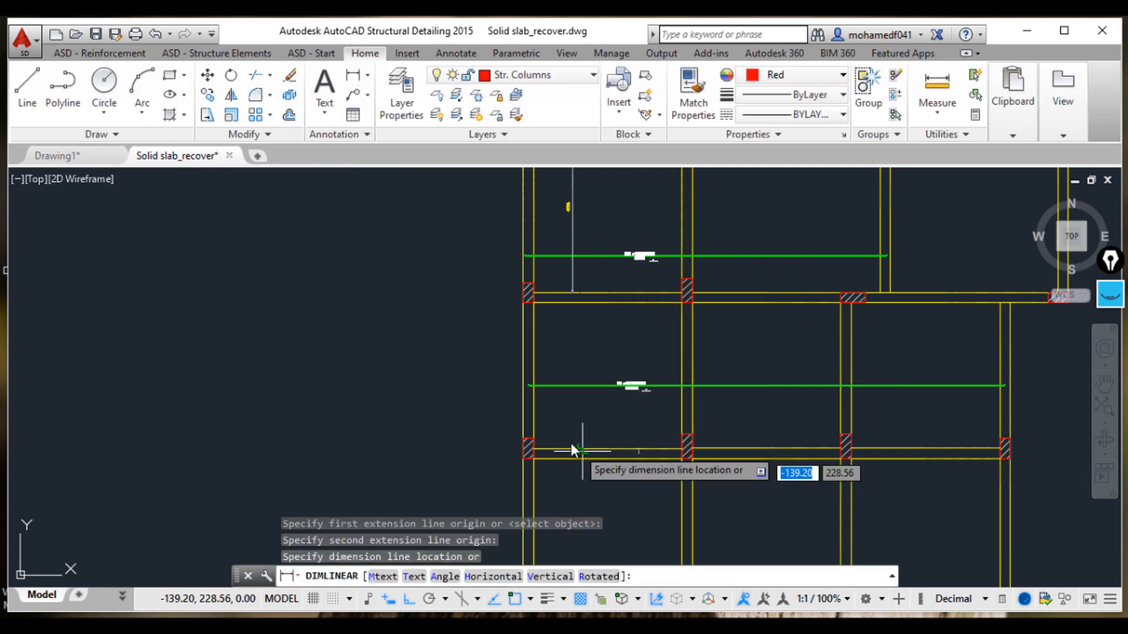
left_click(569, 438)
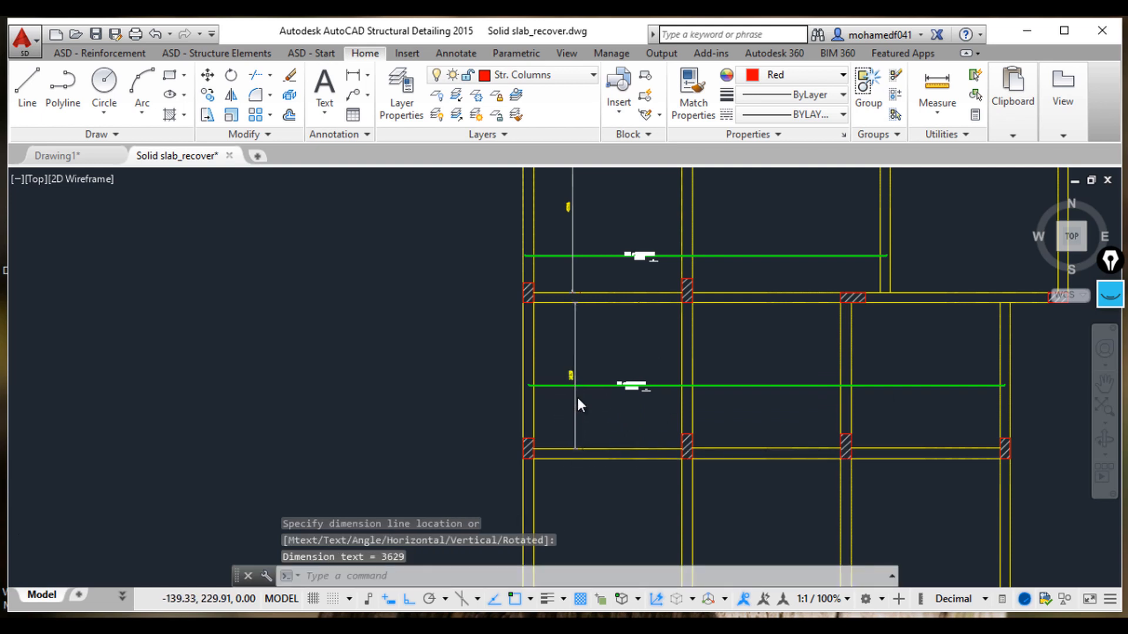
Step: Switch to the calculator, compute 6 × 3.629 + 1, and minimize it
scroll(577, 397, "up", 5)
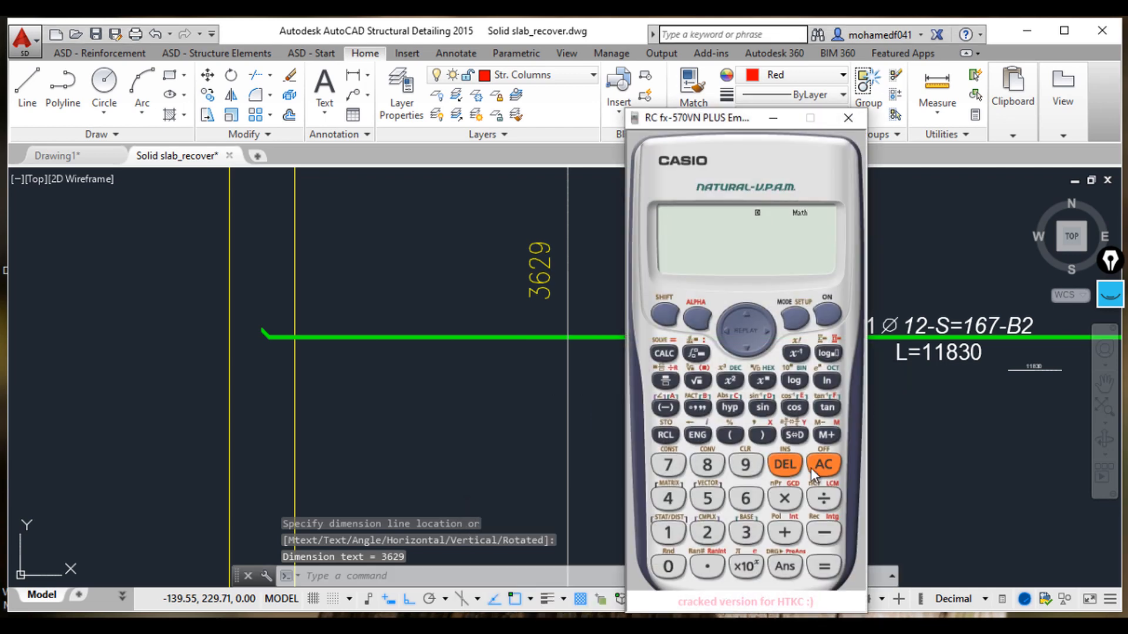
left_click(746, 498)
left_click(785, 498)
left_click(746, 533)
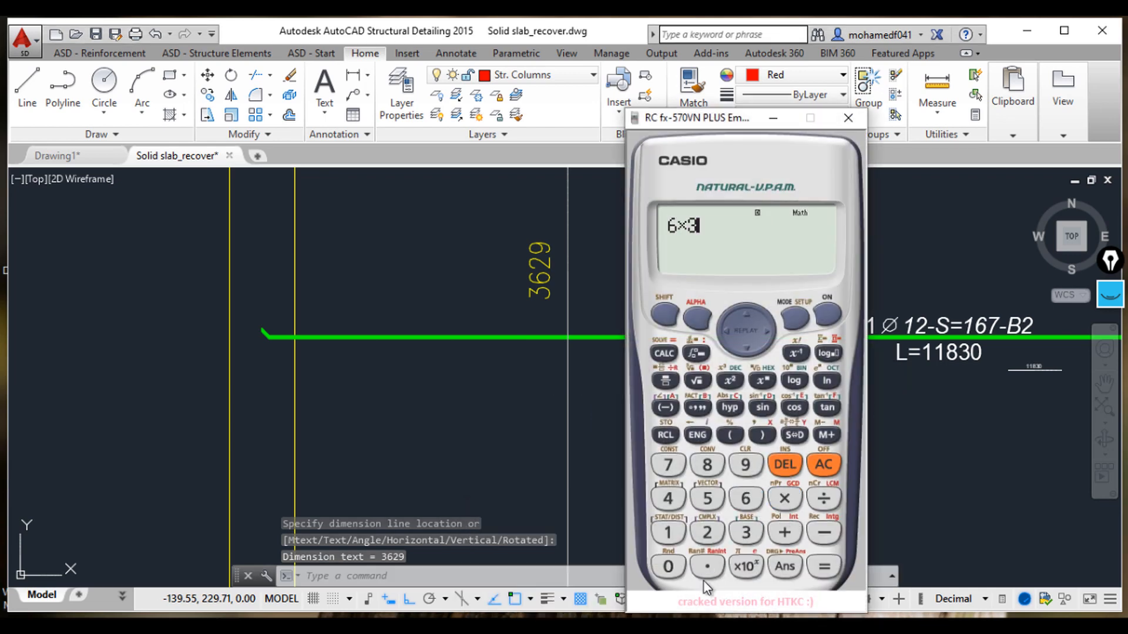
left_click(707, 567)
left_click(745, 498)
left_click(708, 532)
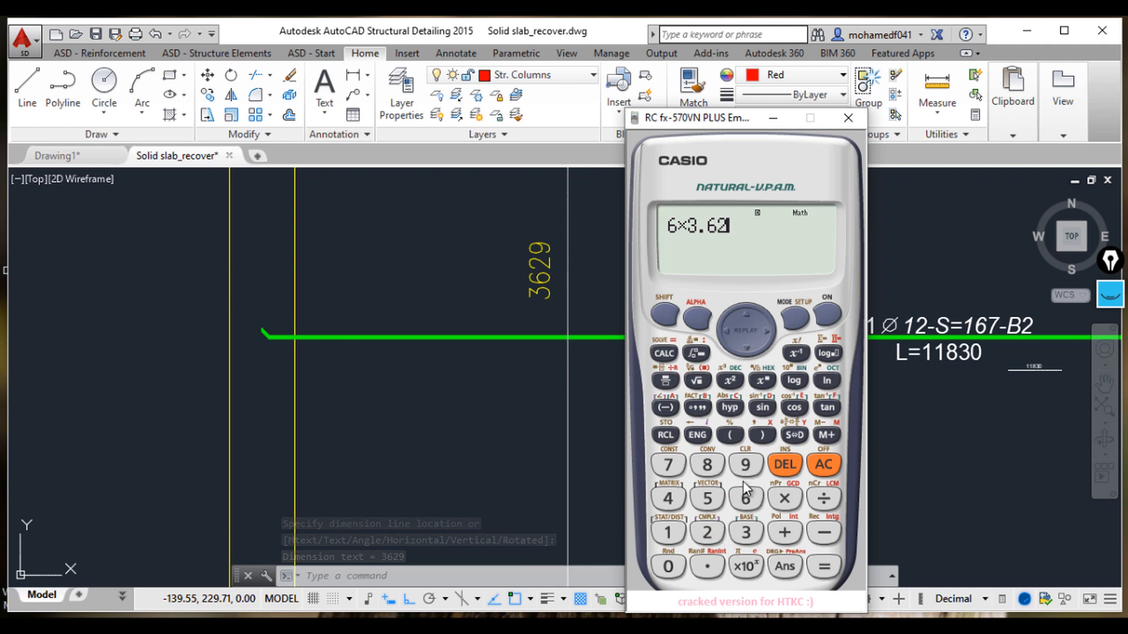
left_click(745, 464)
left_click(824, 567)
left_click(784, 532)
left_click(668, 533)
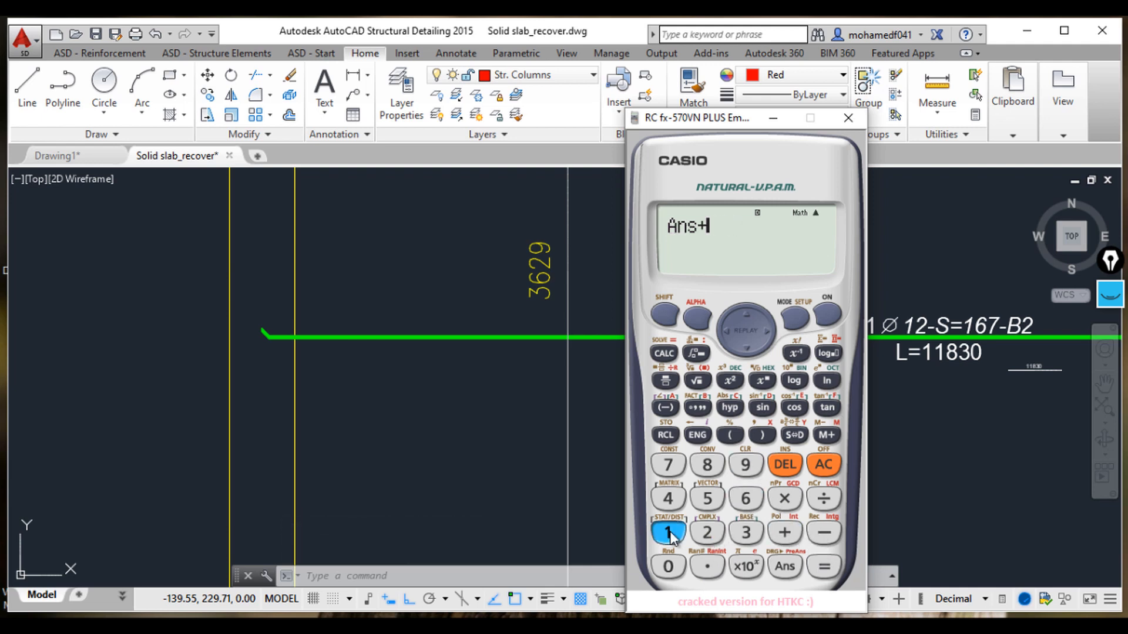
left_click(824, 567)
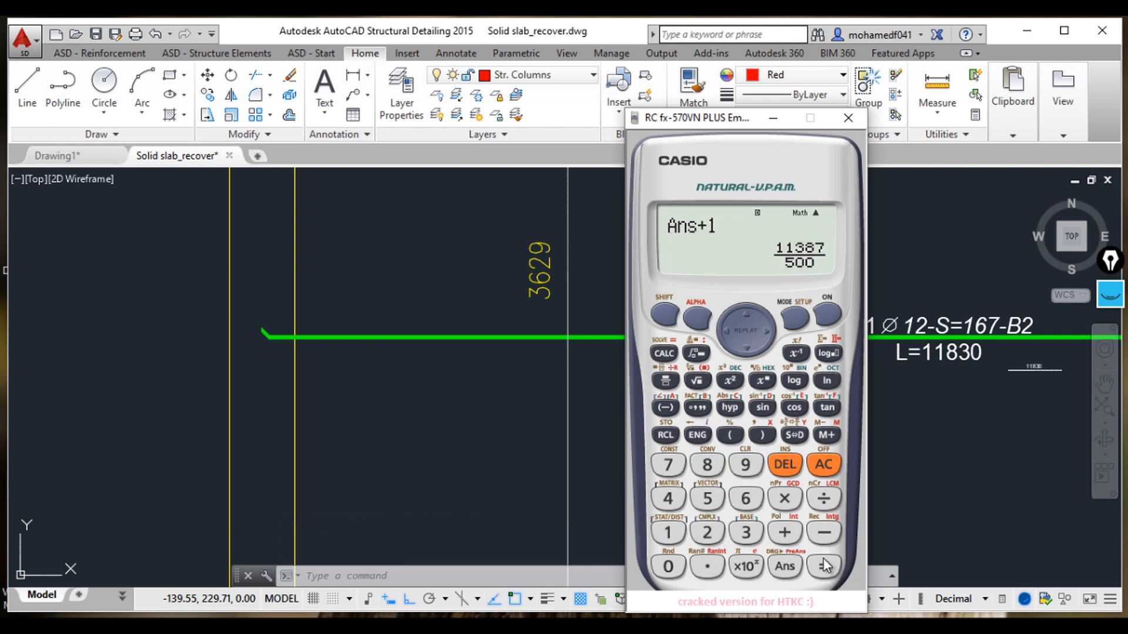
left_click(796, 433)
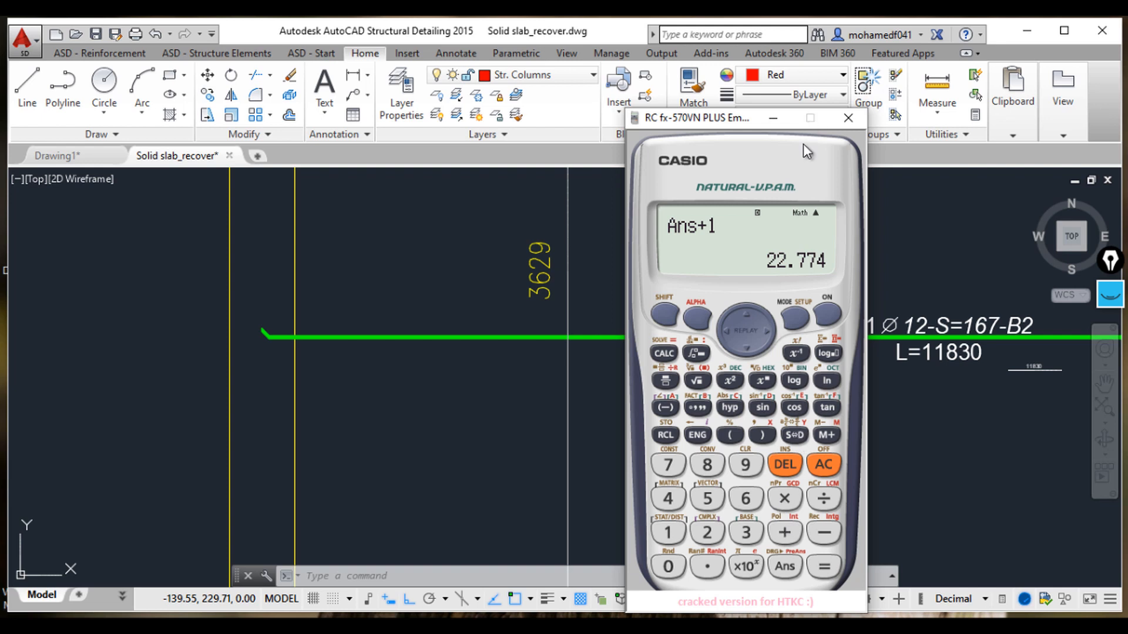
left_click(771, 119)
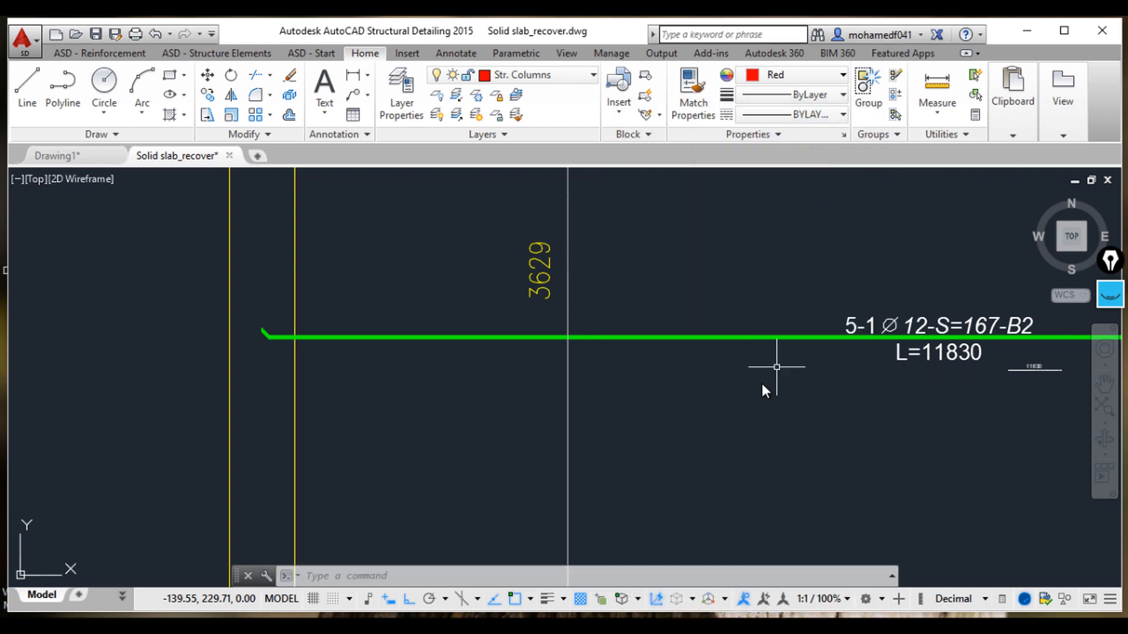
scroll(611, 402, "down", 2)
scroll(798, 360, "up", 3)
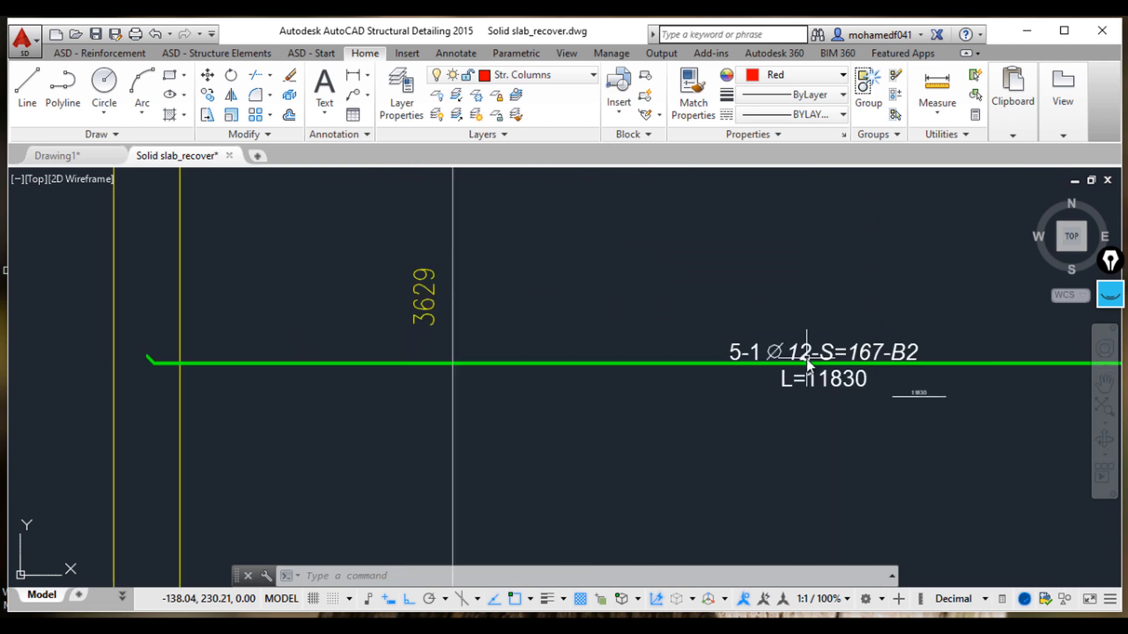
Step: Modify the bar description of the selected bar, setting its number of bars to 23
left_click(797, 356)
right_click(796, 356)
left_click(849, 406)
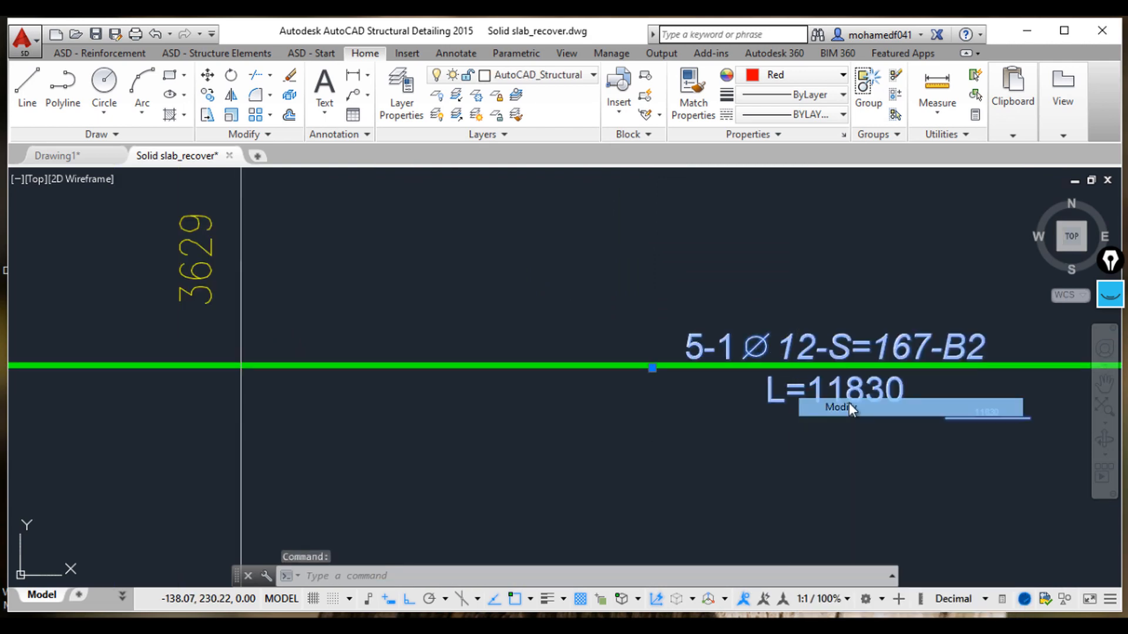
left_click(158, 115)
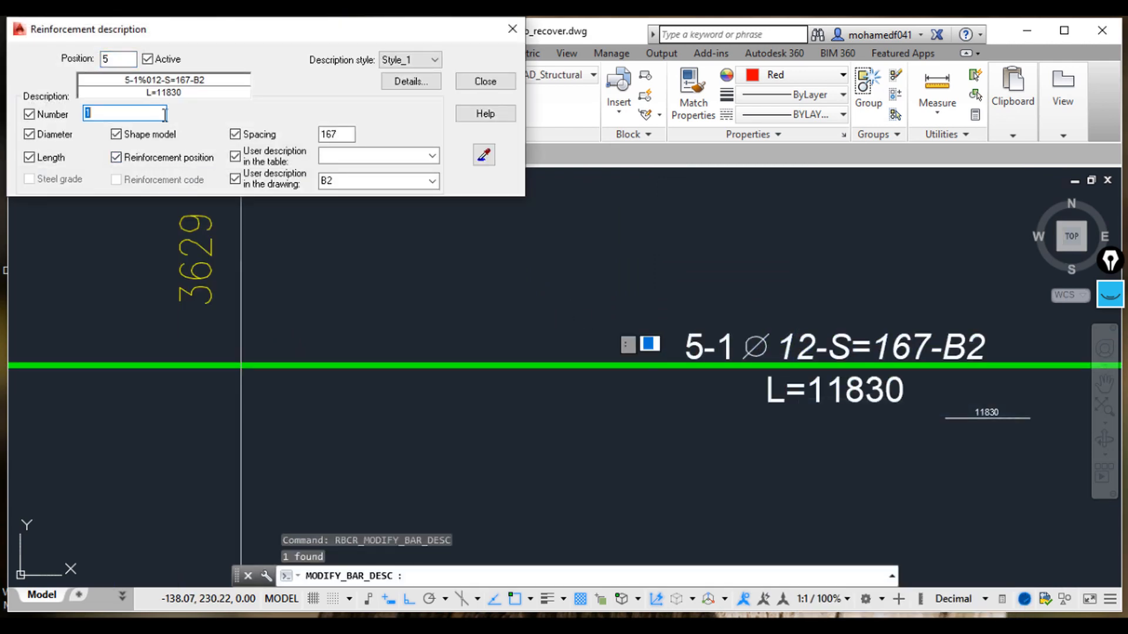
type("23")
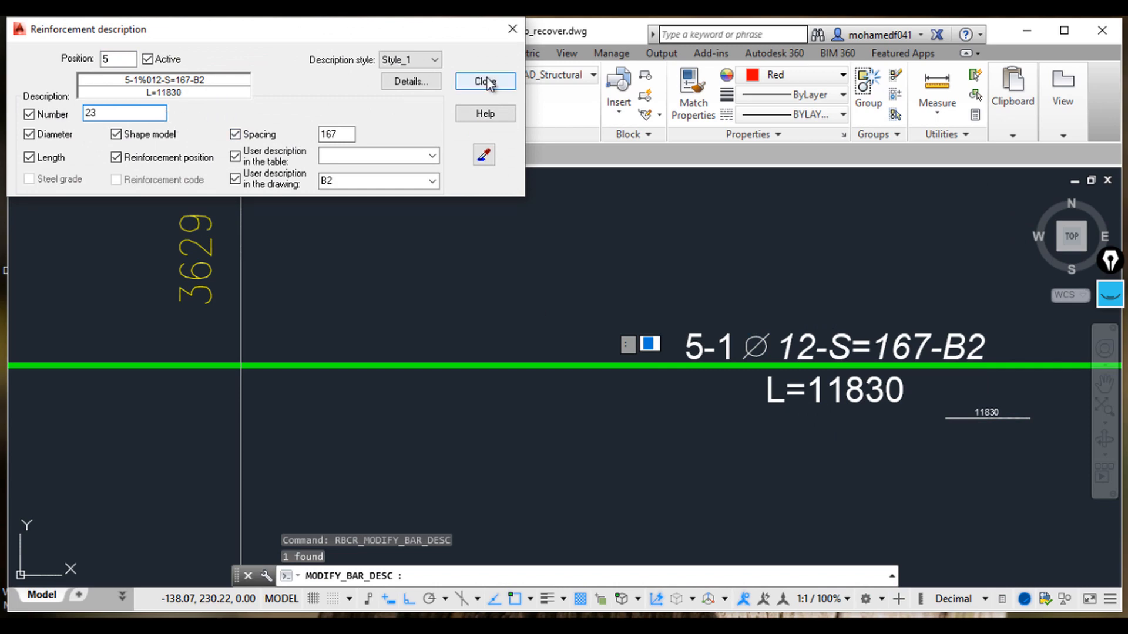
left_click(485, 81)
Step: Examine the reinforcement marks of the lower slab panels on the reference layout drawing
scroll(650, 289, "down", 2)
scroll(658, 305, "down", 5)
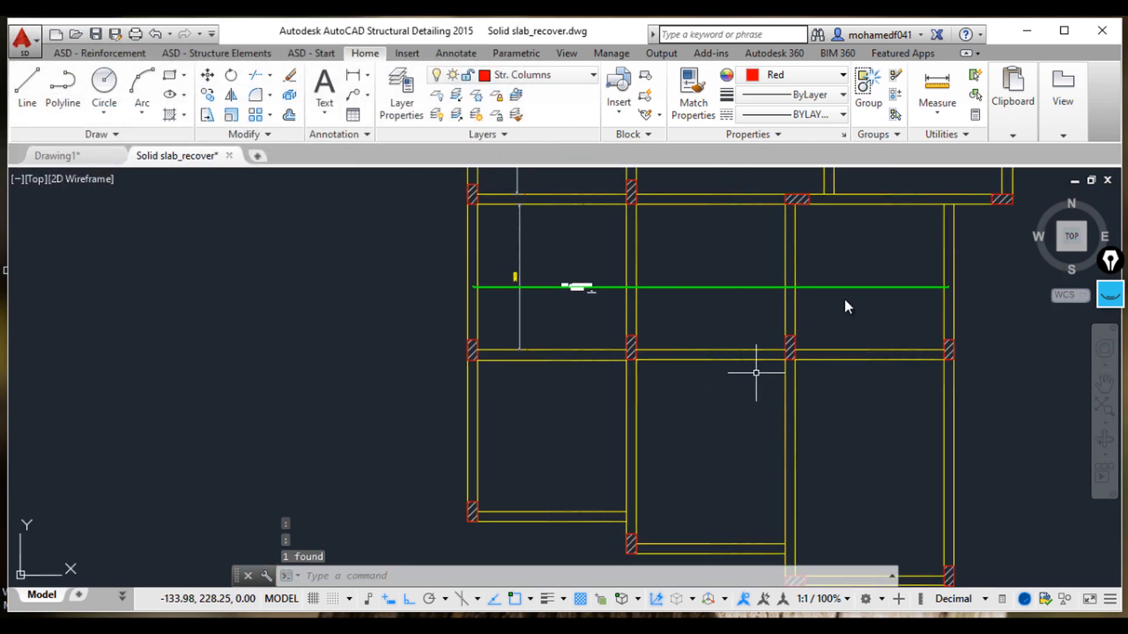
scroll(653, 281, "down", 4)
scroll(492, 340, "down", 2)
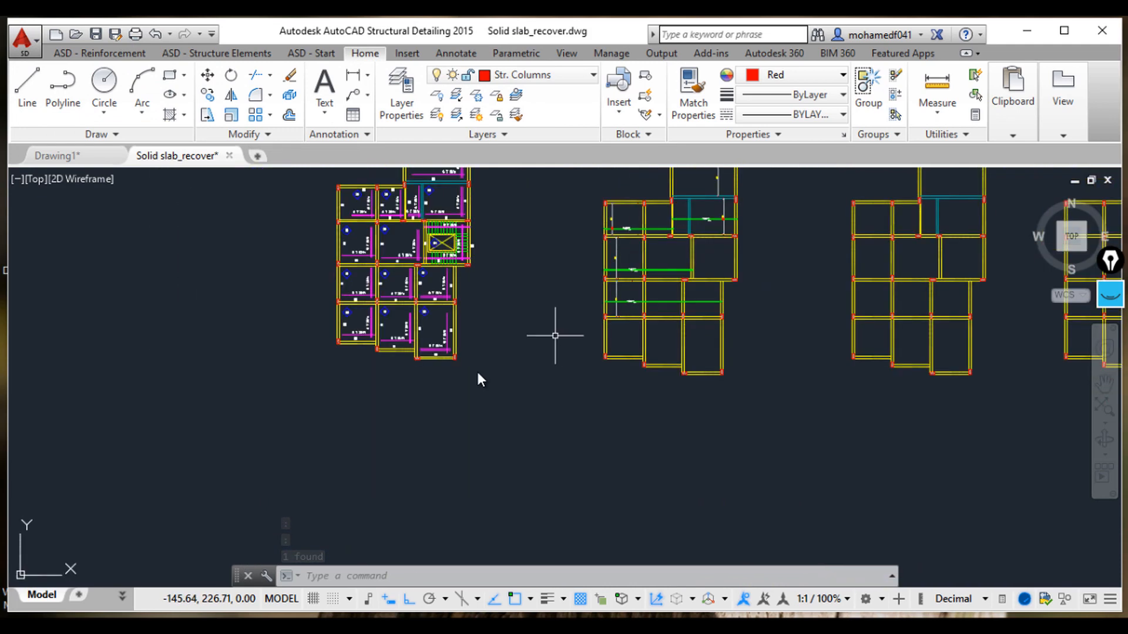
scroll(415, 360, "up", 5)
scroll(583, 372, "up", 1)
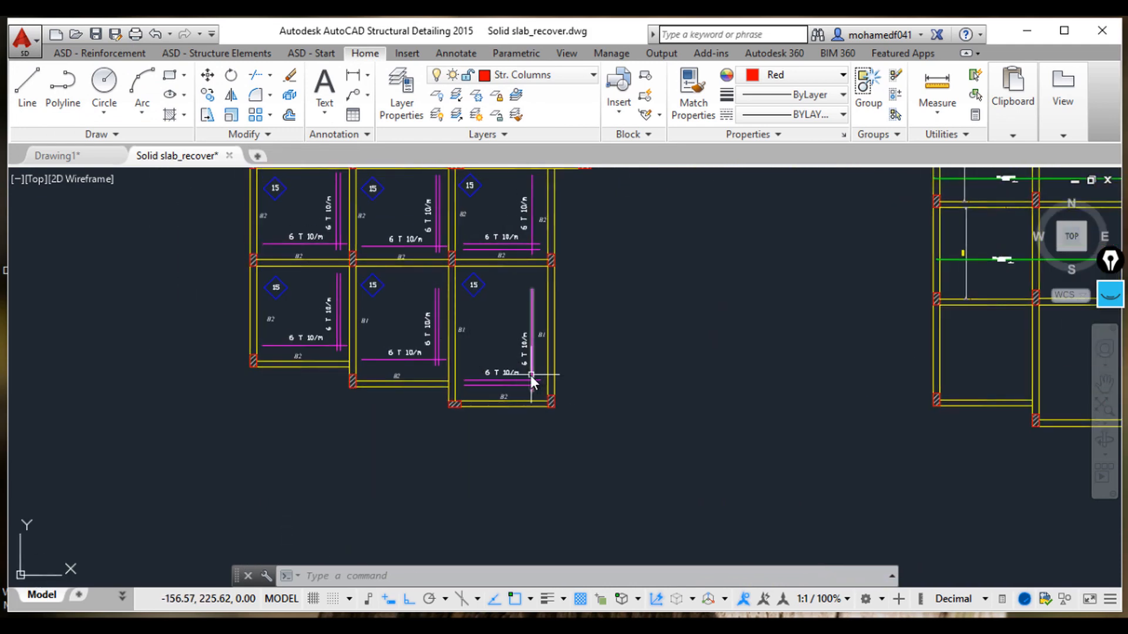
scroll(533, 380, "up", 2)
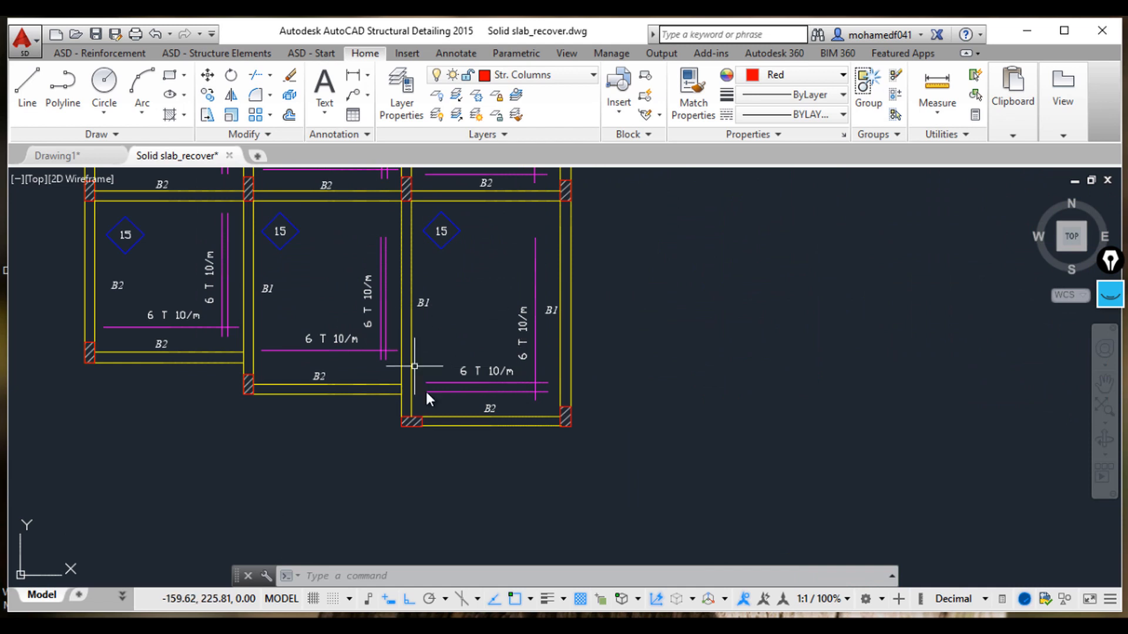
scroll(497, 348, "up", 2)
scroll(484, 362, "down", 2)
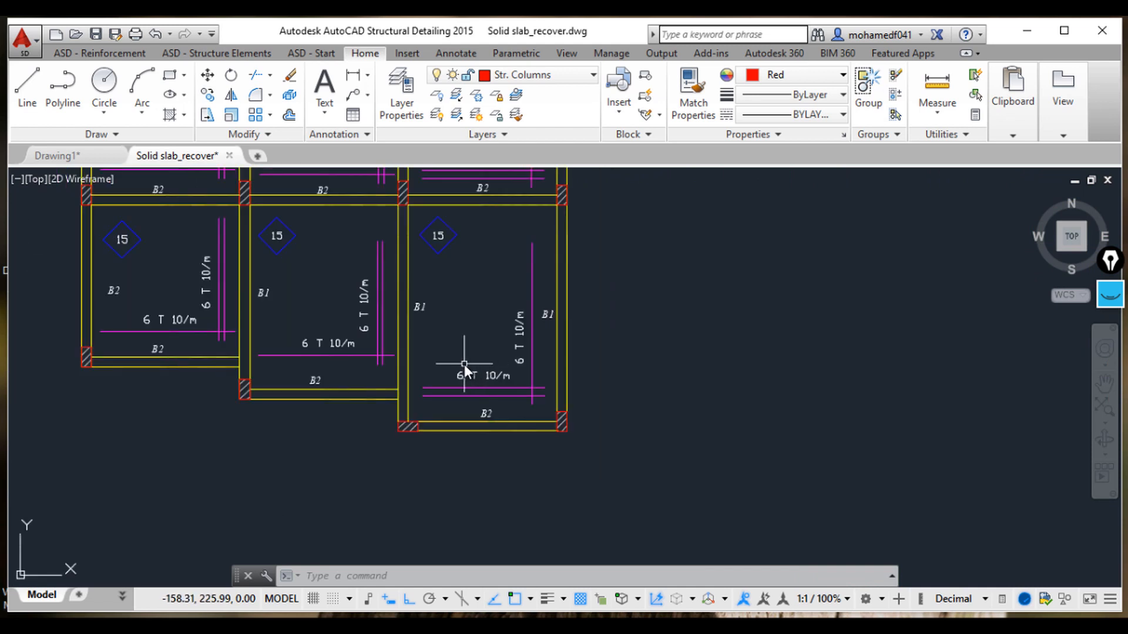
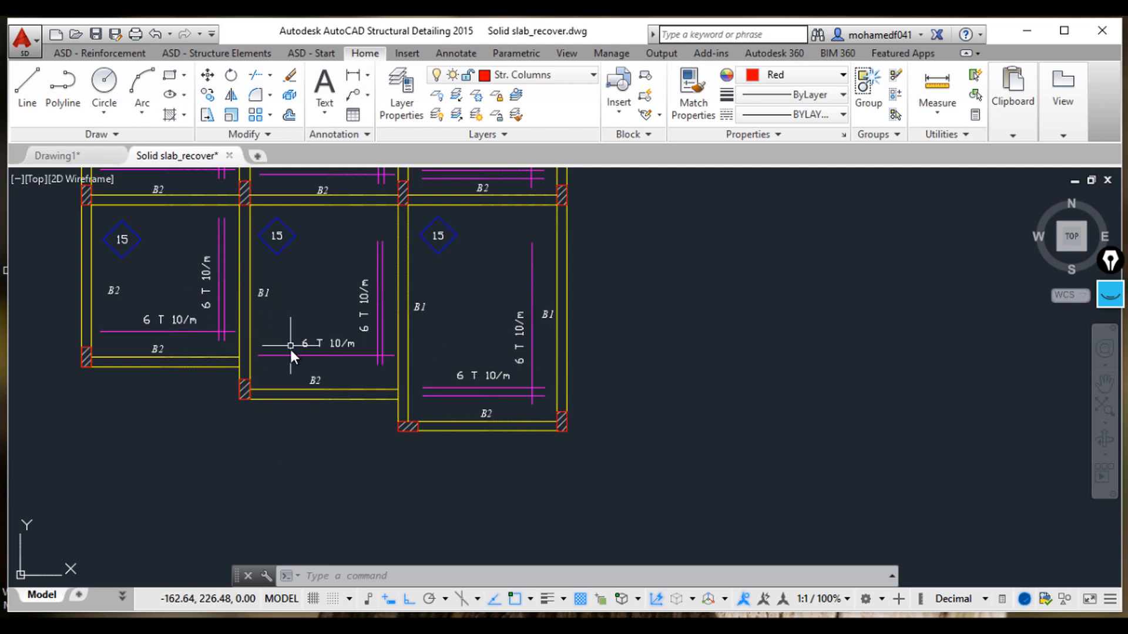
Step: Examine the reinforced slab panels and the still unreinforced panels across the plan
scroll(290, 350, "up", 5)
scroll(438, 441, "down", 5)
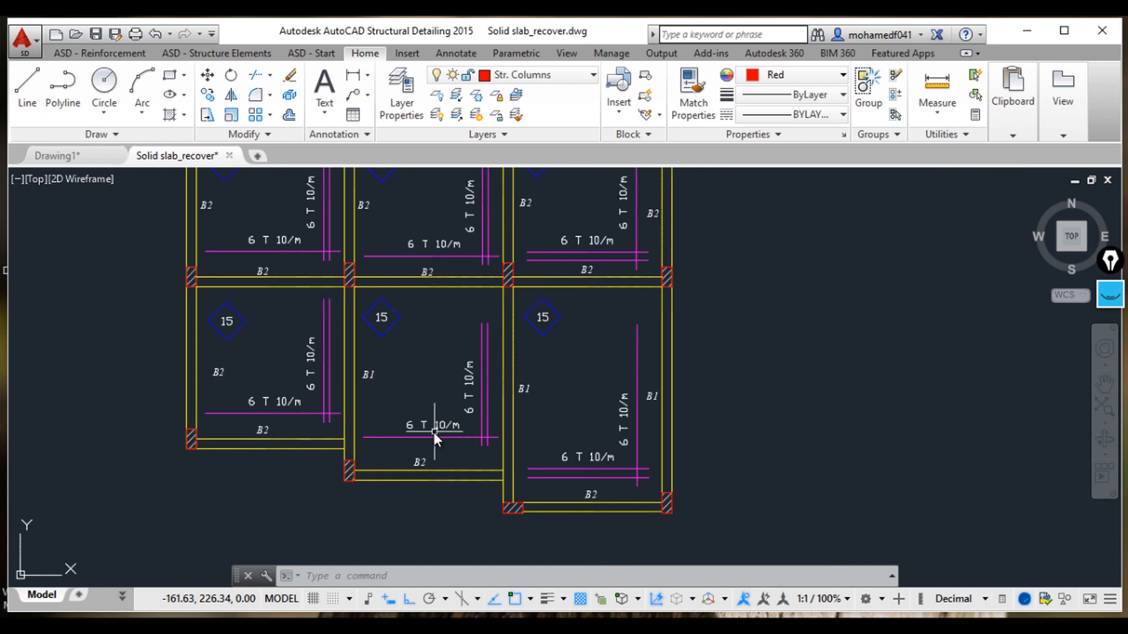
scroll(353, 445, "up", 2)
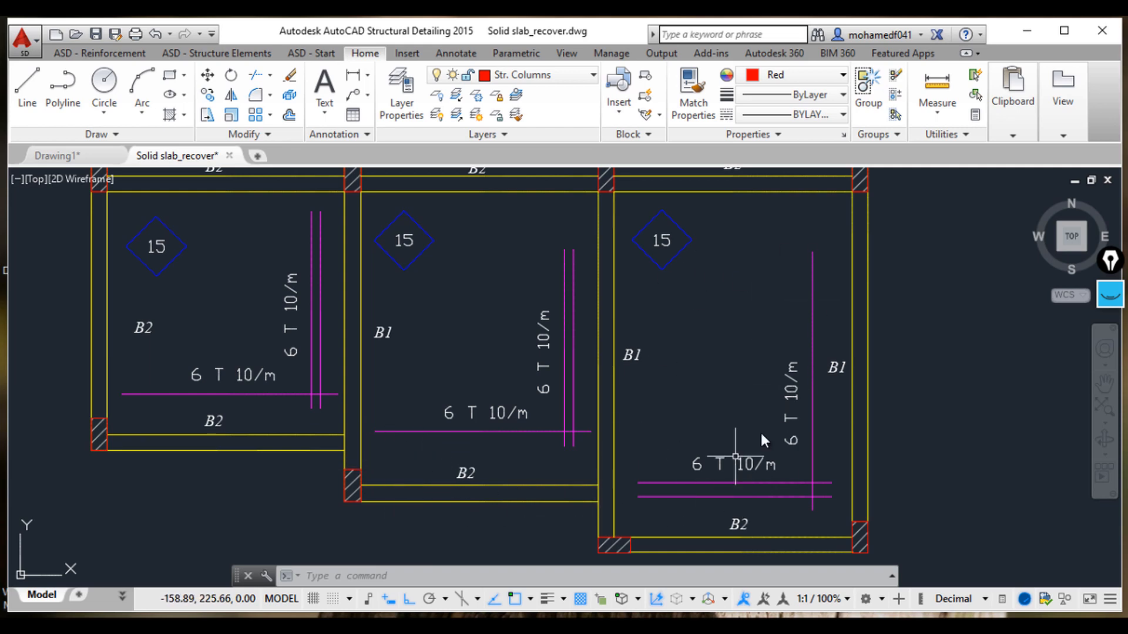
scroll(1025, 377, "down", 3)
middle_click_drag(954, 407, 376, 405)
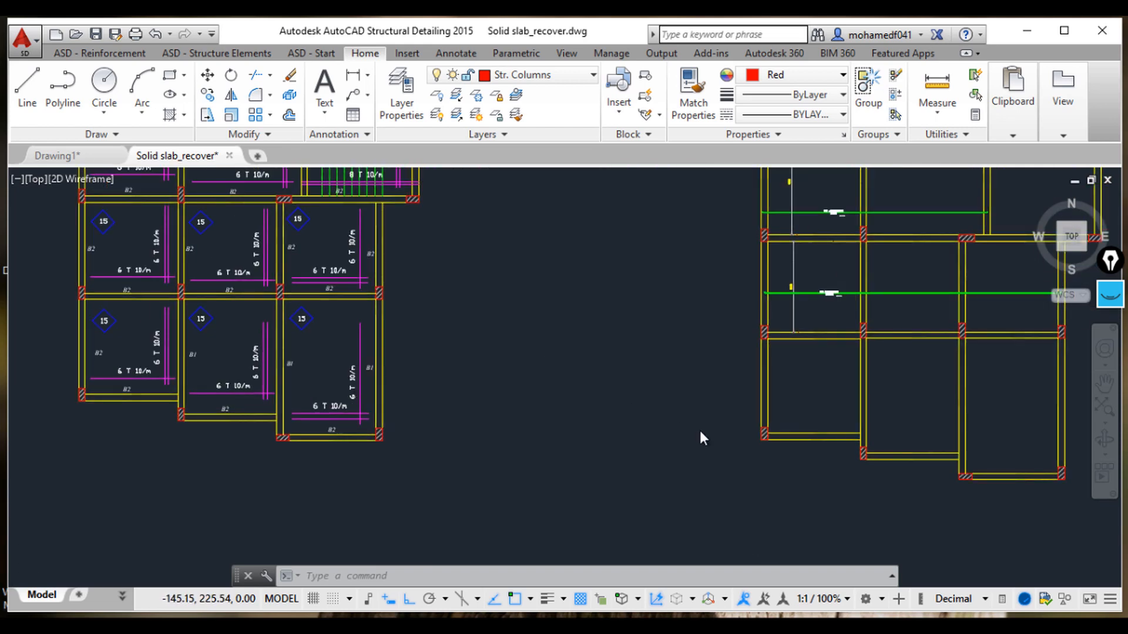
scroll(700, 432, "down", 1)
middle_click_drag(708, 434, 620, 410)
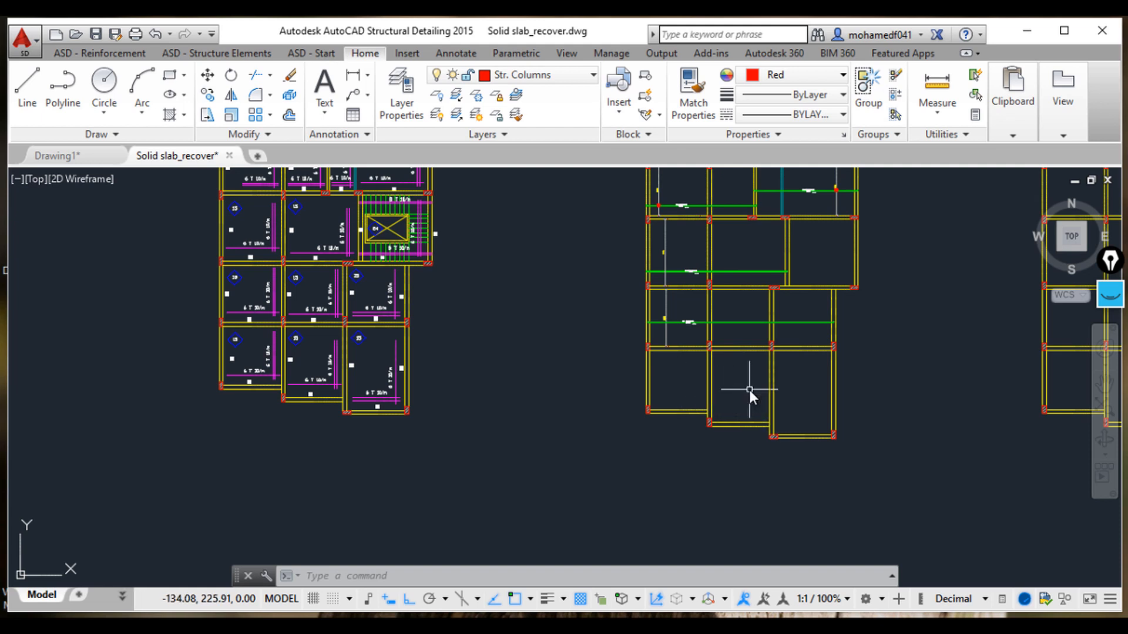
scroll(802, 406, "up", 2)
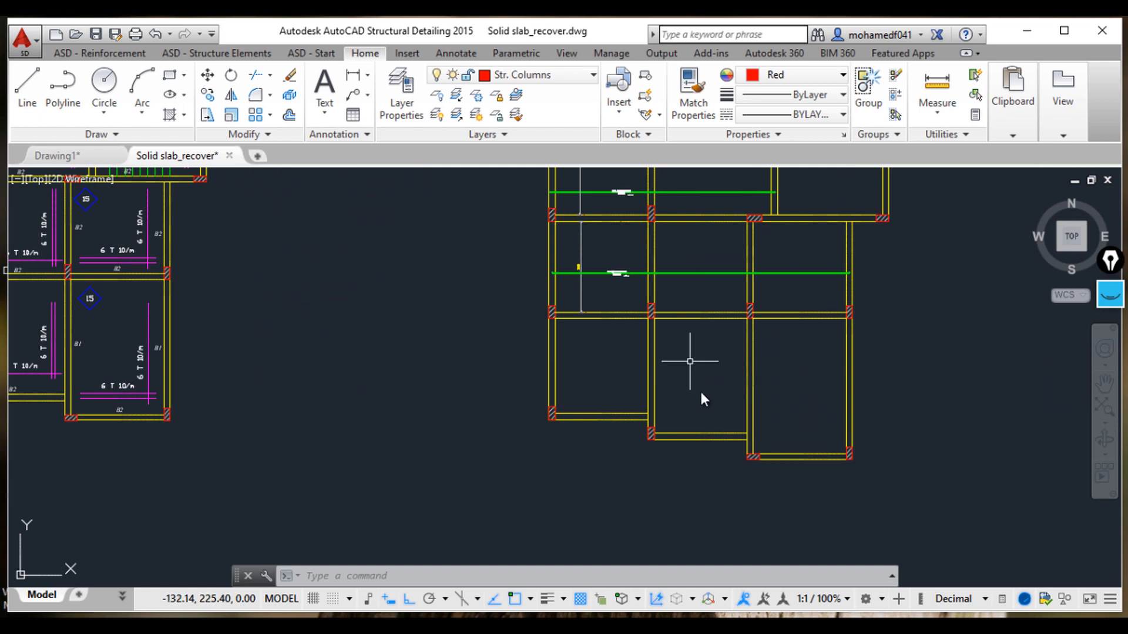
middle_click_drag(816, 388, 734, 347)
Step: Draw a horizontal reinforcement bar in elevation across the lower-right slab panel, from its right beam to its left beam
left_click(98, 53)
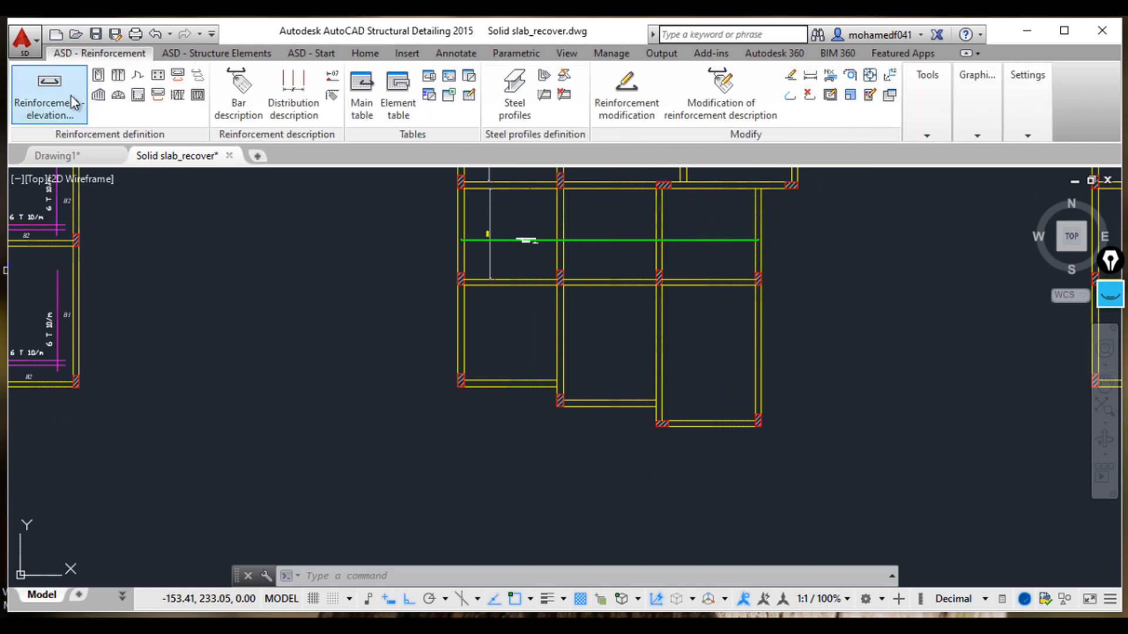
scroll(457, 285, "up", 2)
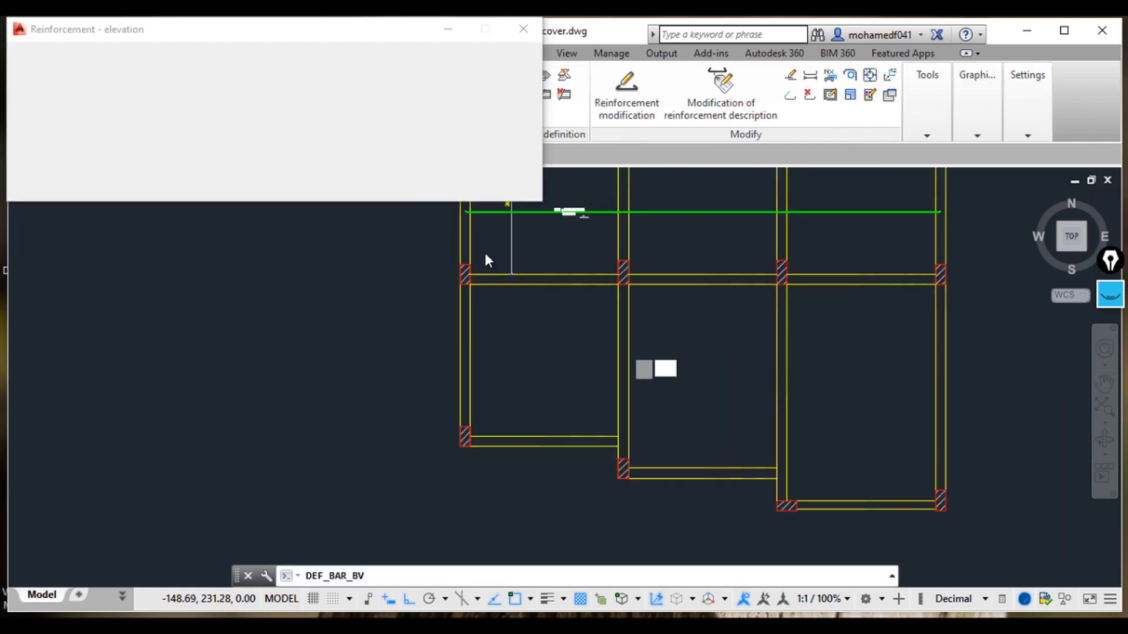
left_click(455, 64)
middle_click_drag(846, 375, 696, 355)
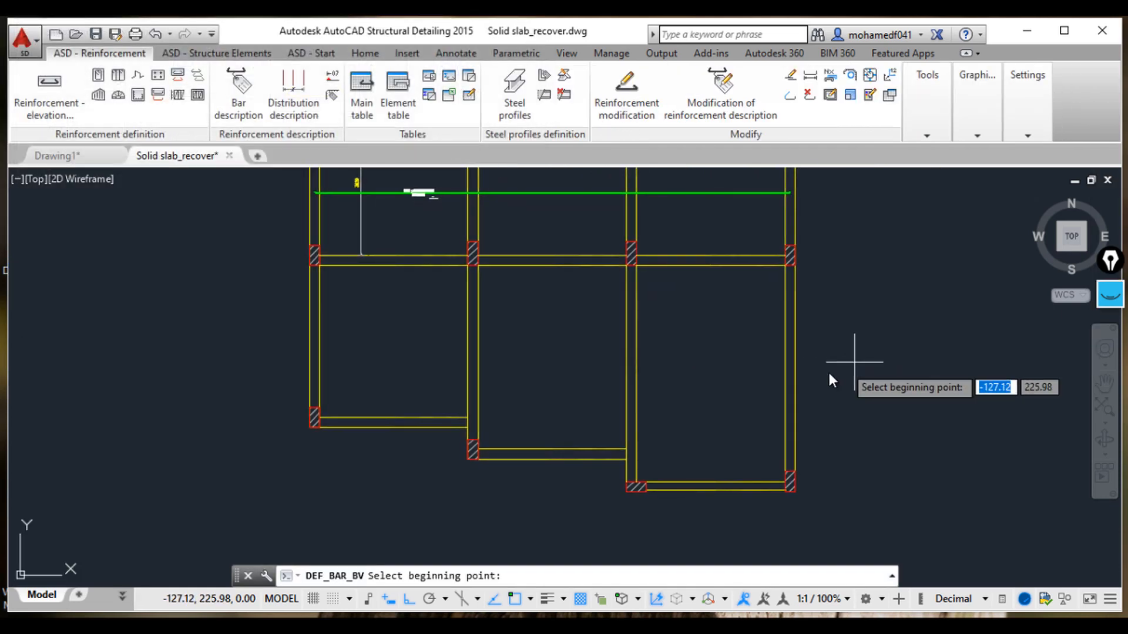
left_click(794, 402)
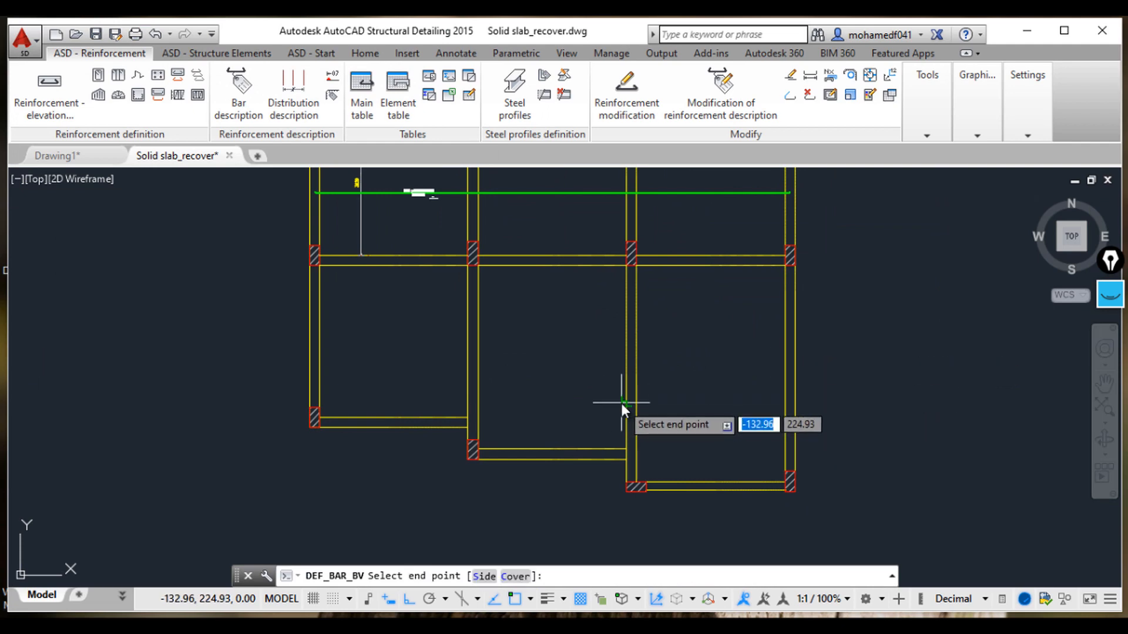
left_click(626, 402)
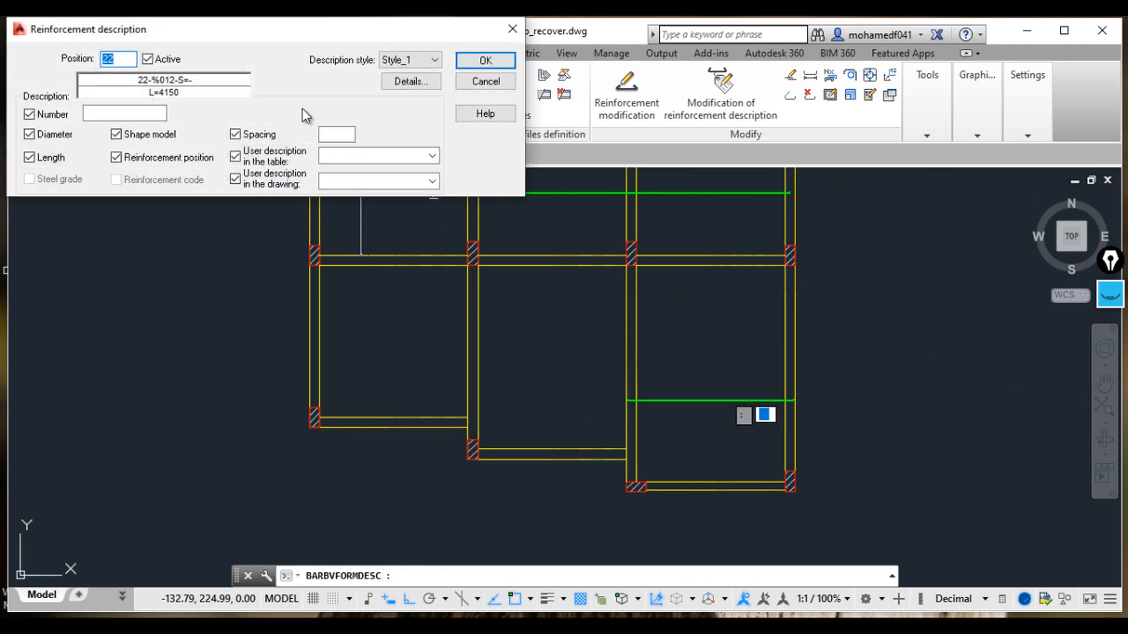
Step: Define the bar as position 6 with number 1, spacing 167 and drawing description B1
left_click(147, 113)
double_click(116, 57)
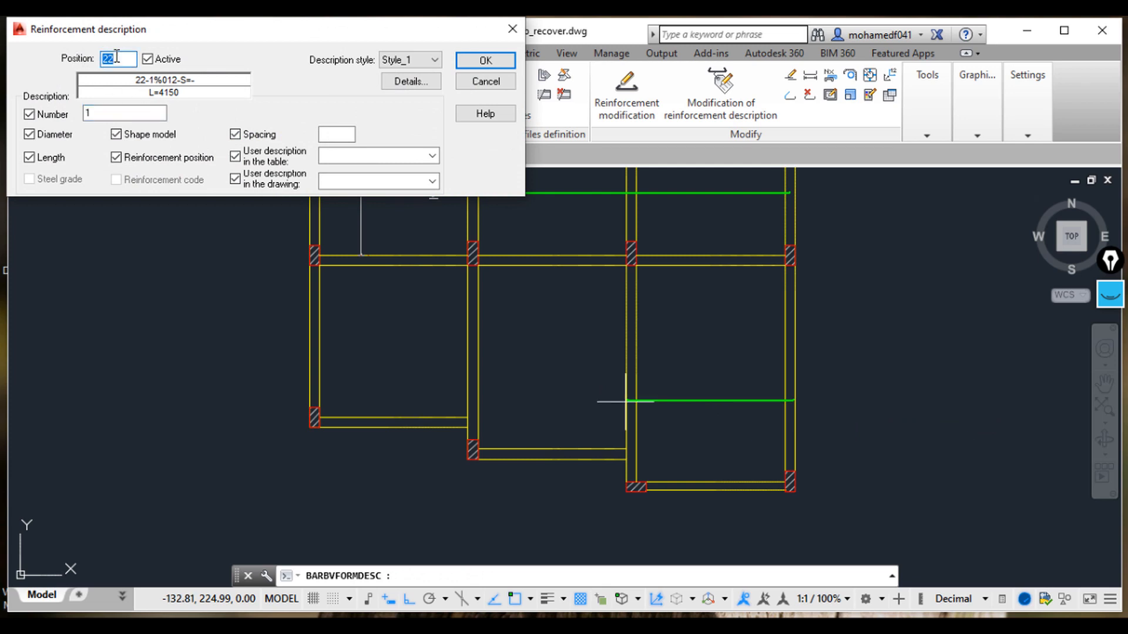
left_click(342, 153)
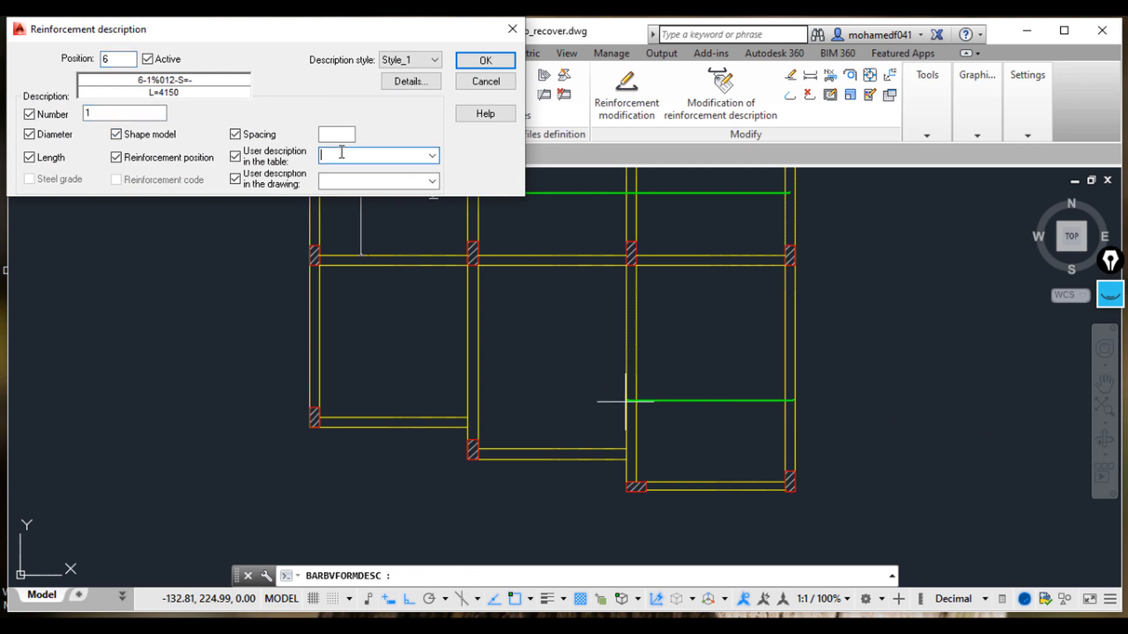
left_click(350, 178)
left_click(346, 135)
left_click(365, 179)
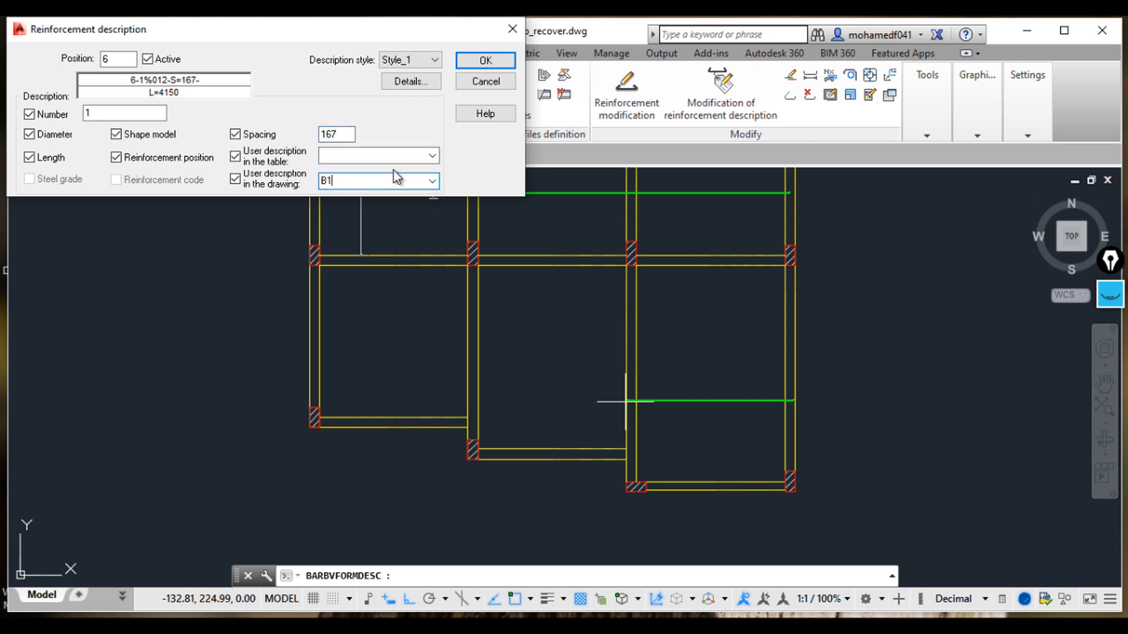
scroll(238, 400, "down", 2)
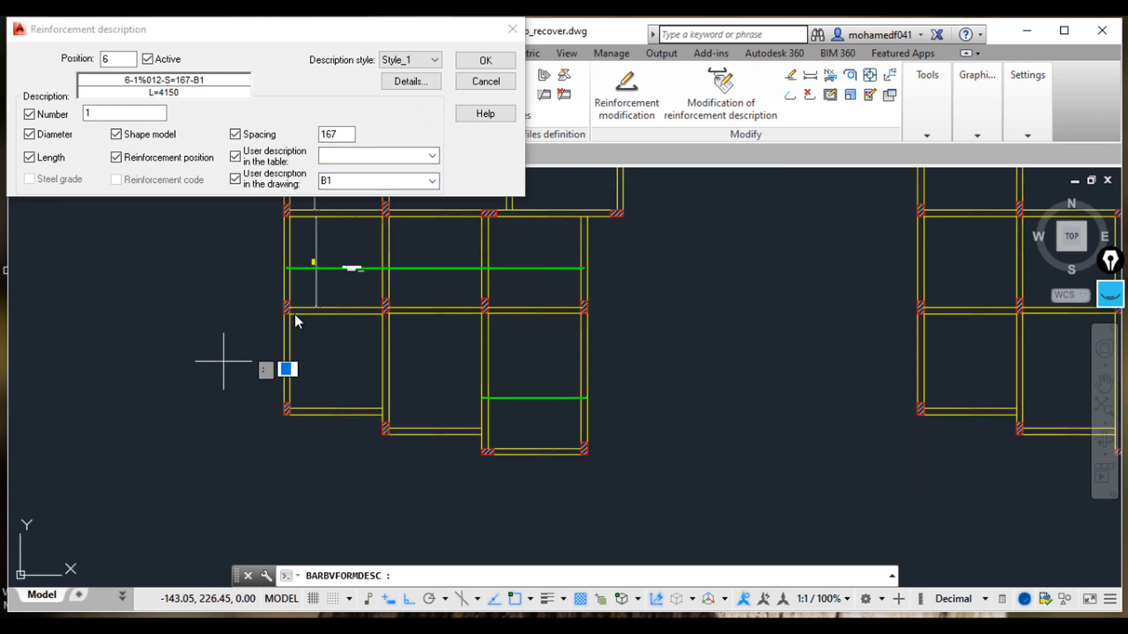
scroll(296, 352, "down", 2)
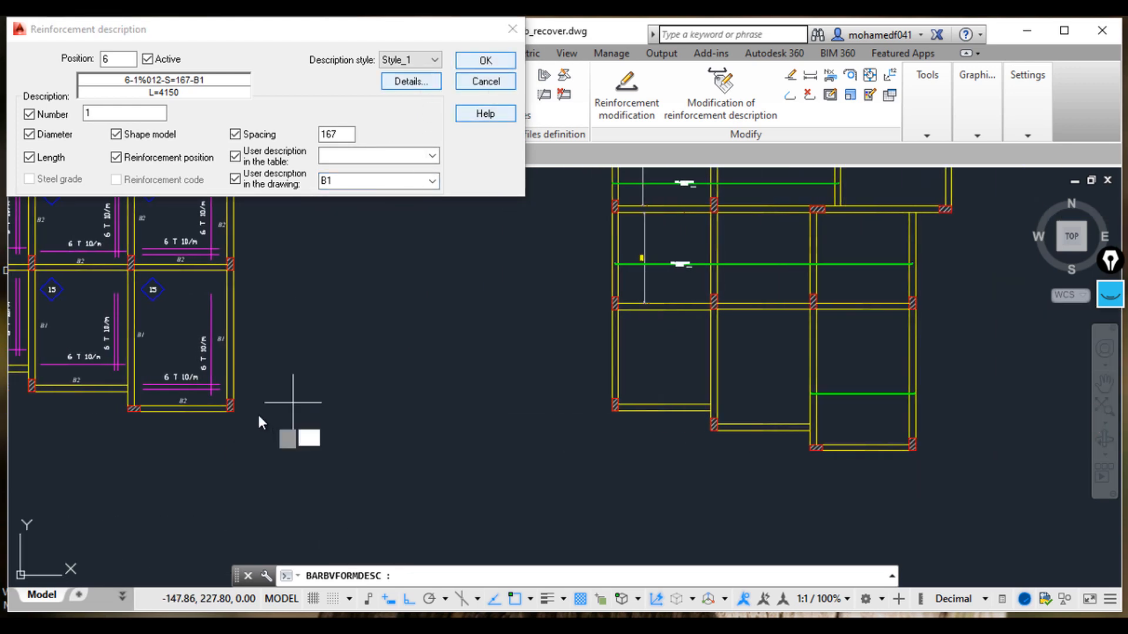
scroll(563, 375, "up", 4)
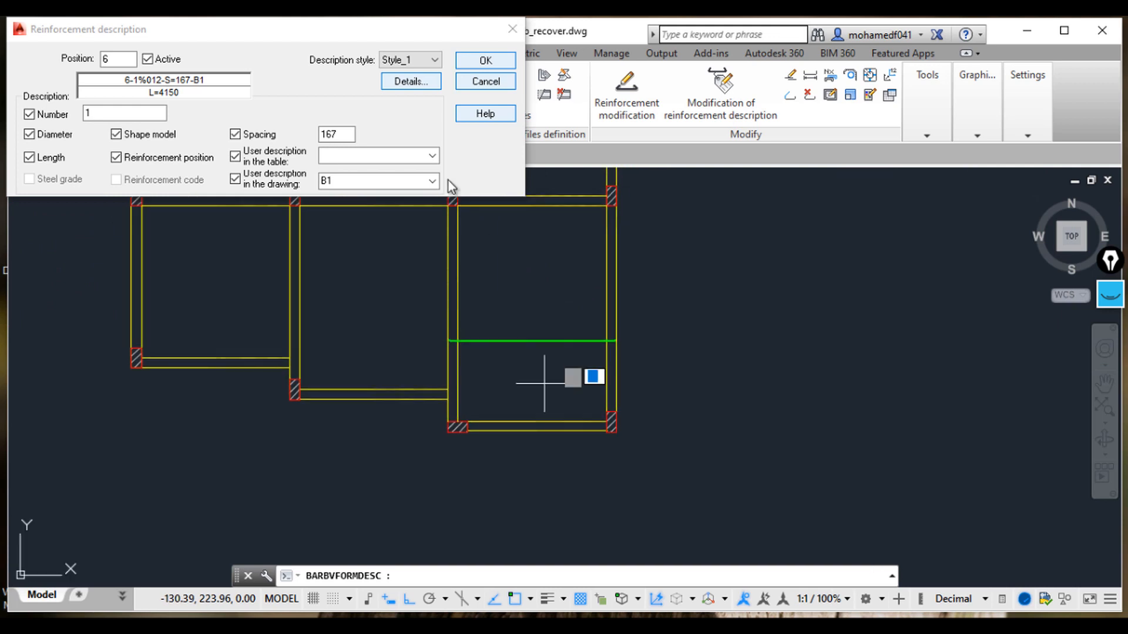
left_click(485, 60)
Step: Add a bar description to the new bar with number 1, spacing 167 and description B1, placed just above it
scroll(511, 352, "up", 5)
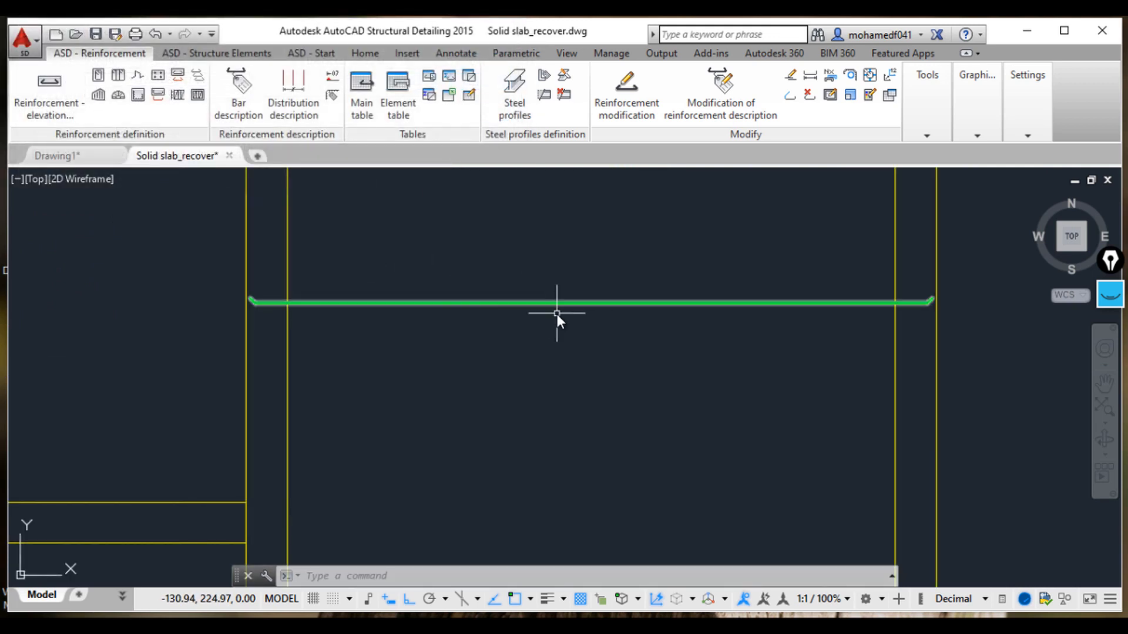
scroll(565, 323, "down", 6)
scroll(573, 332, "up", 2)
left_click(239, 94)
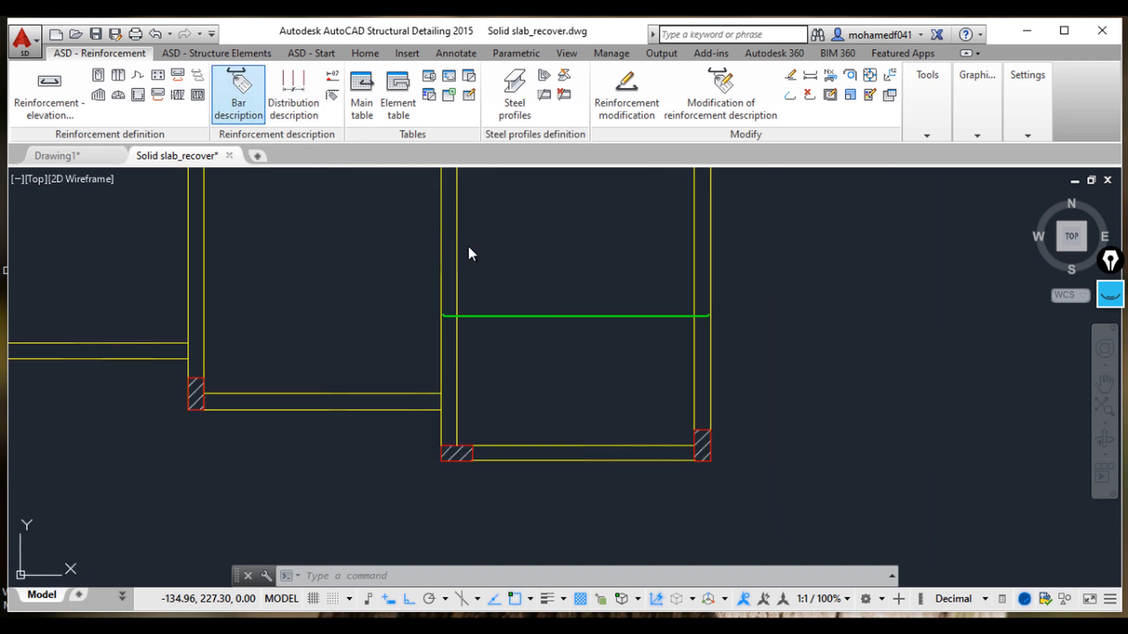
left_click(562, 318)
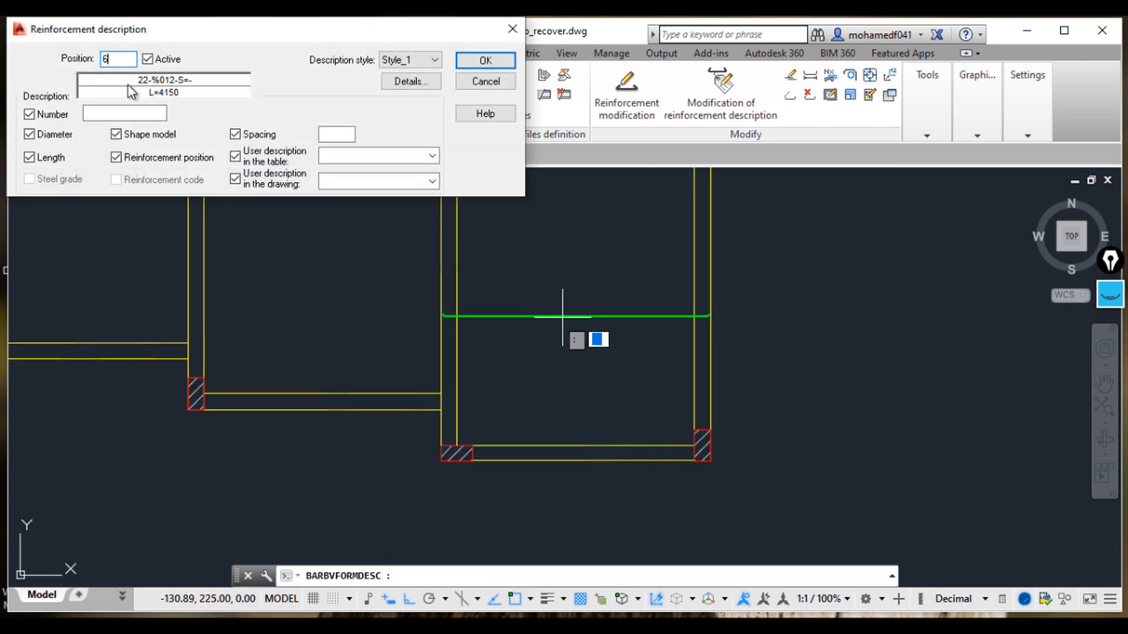
left_click(134, 115)
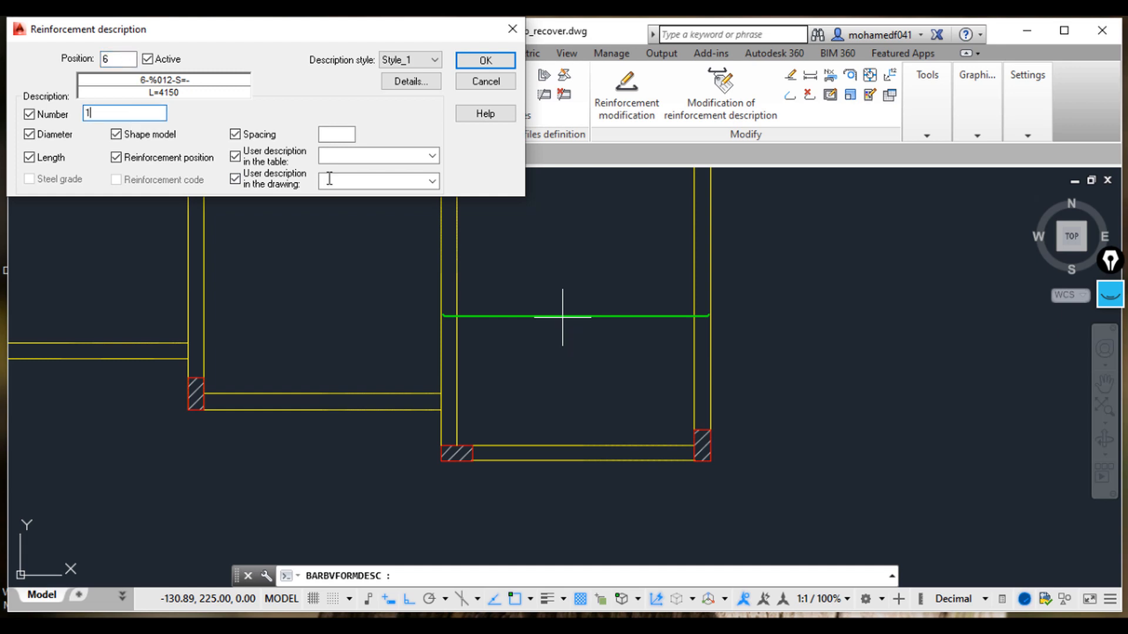
left_click(348, 131)
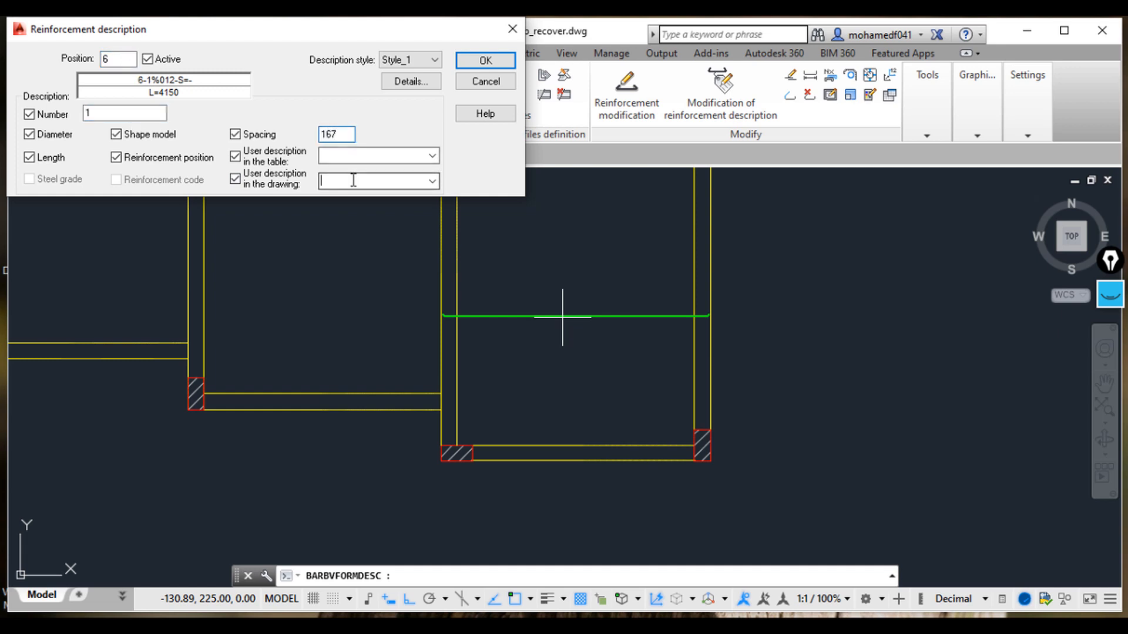
type("B1")
key("Return")
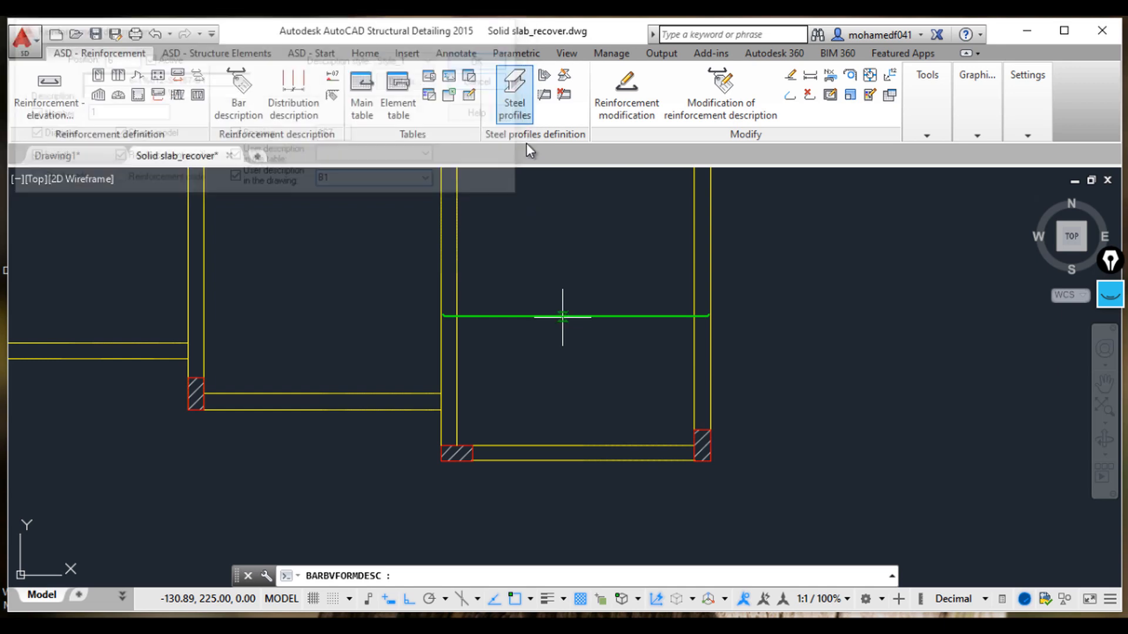
scroll(523, 309, "up", 4)
left_click(523, 307)
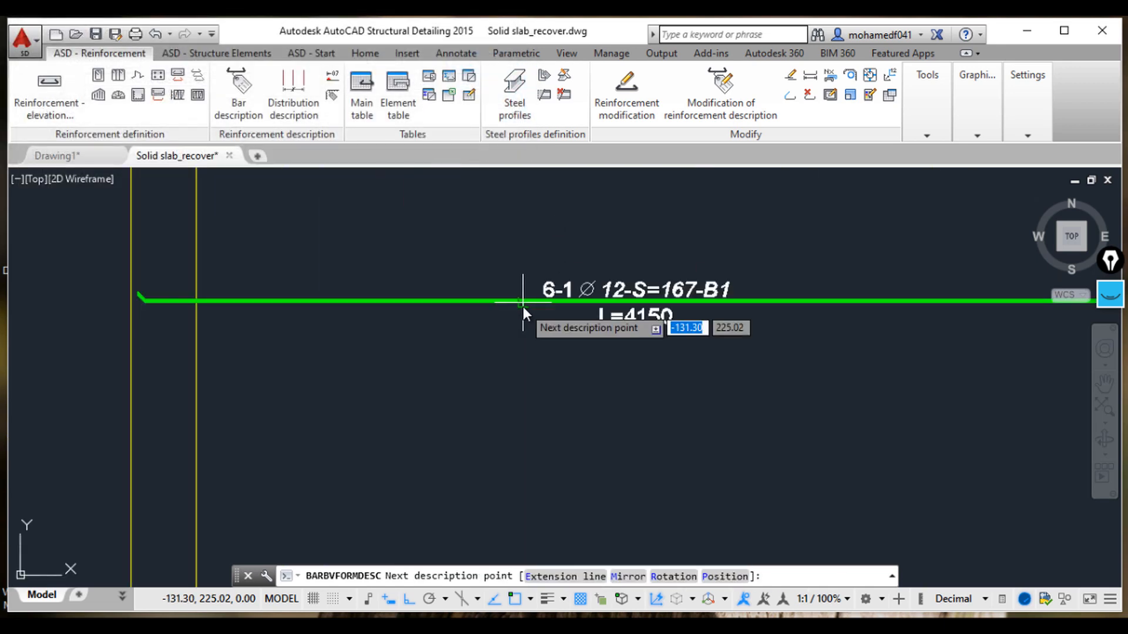
key("Return")
Step: Zoom in and out to inspect the placed bar description label
scroll(735, 342, "down", 2)
scroll(734, 342, "up", 6)
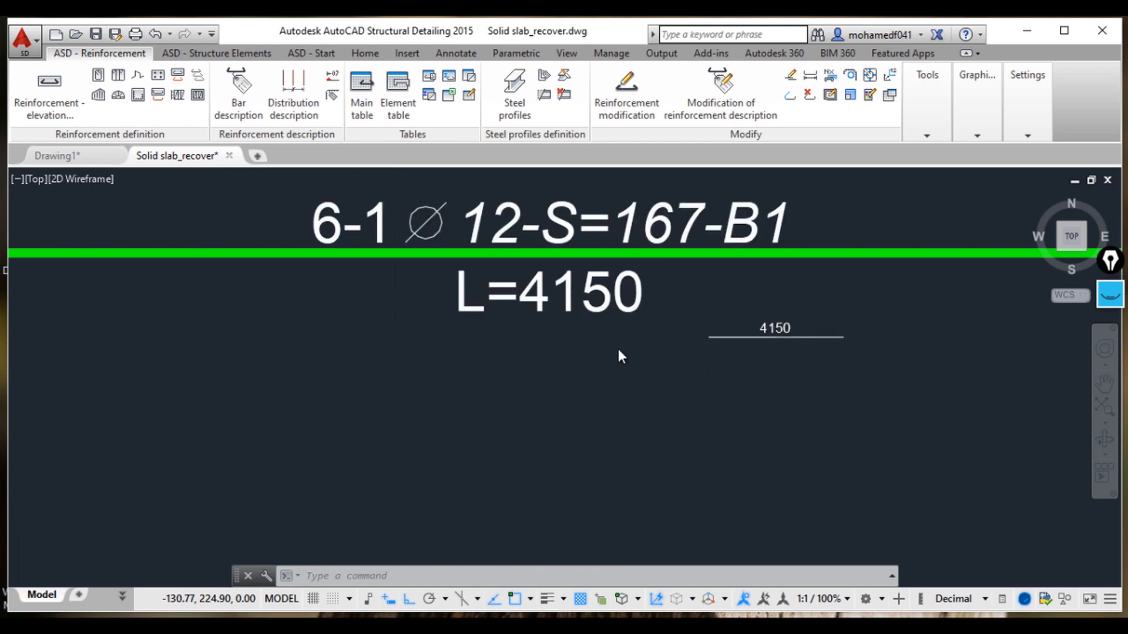
scroll(604, 332, "down", 2)
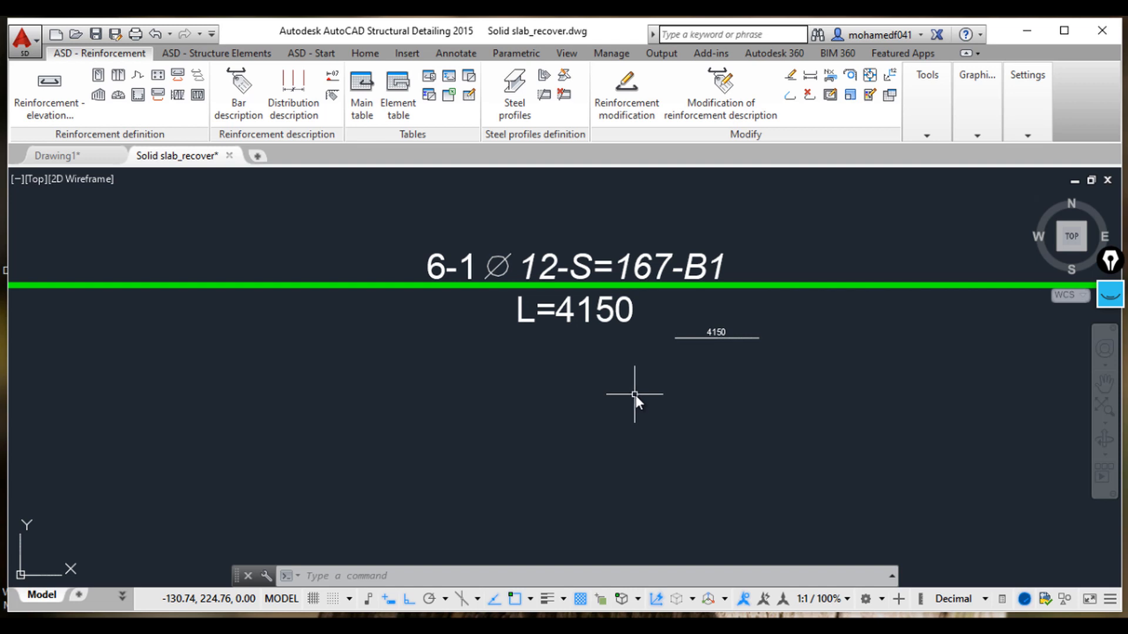
scroll(635, 394, "down", 3)
scroll(636, 395, "up", 2)
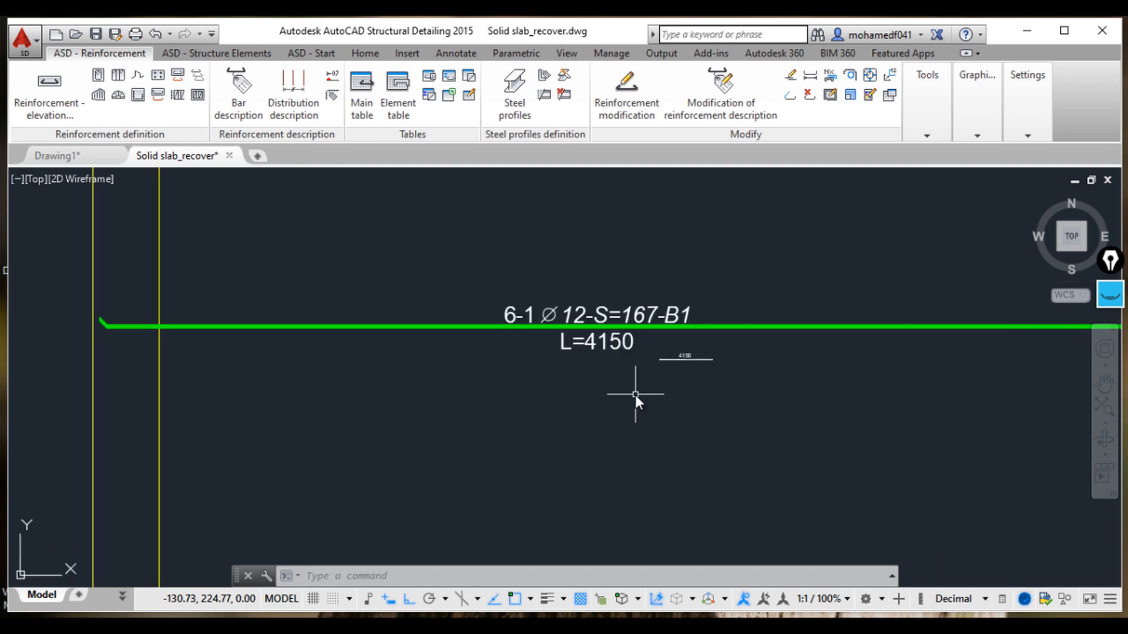
scroll(636, 394, "down", 2)
scroll(636, 395, "down", 2)
scroll(636, 395, "up", 4)
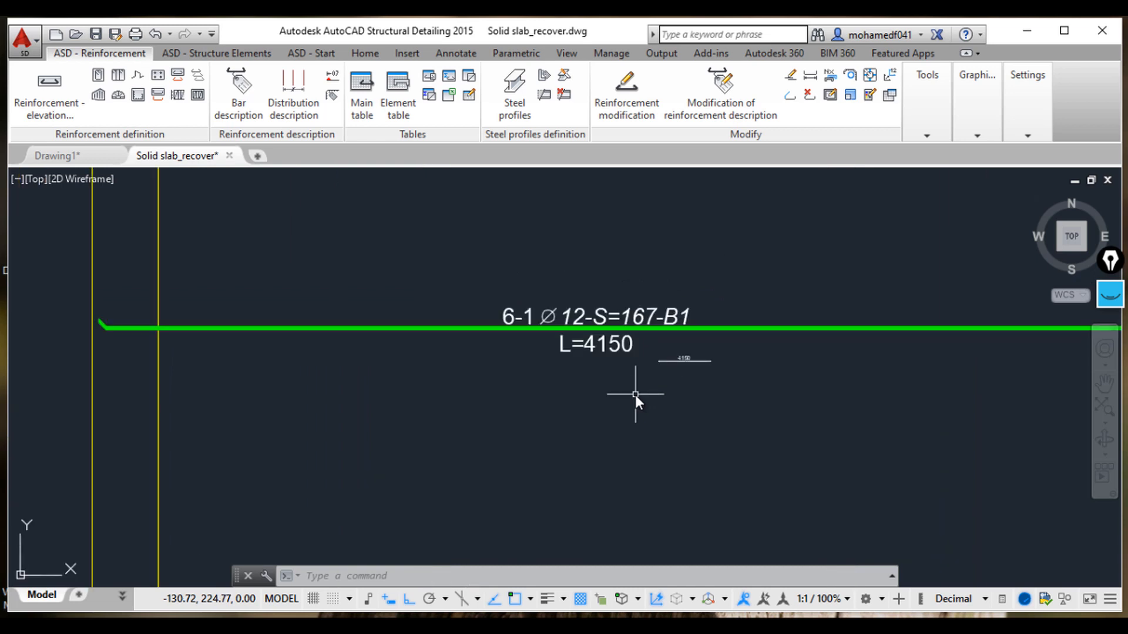
scroll(636, 394, "down", 3)
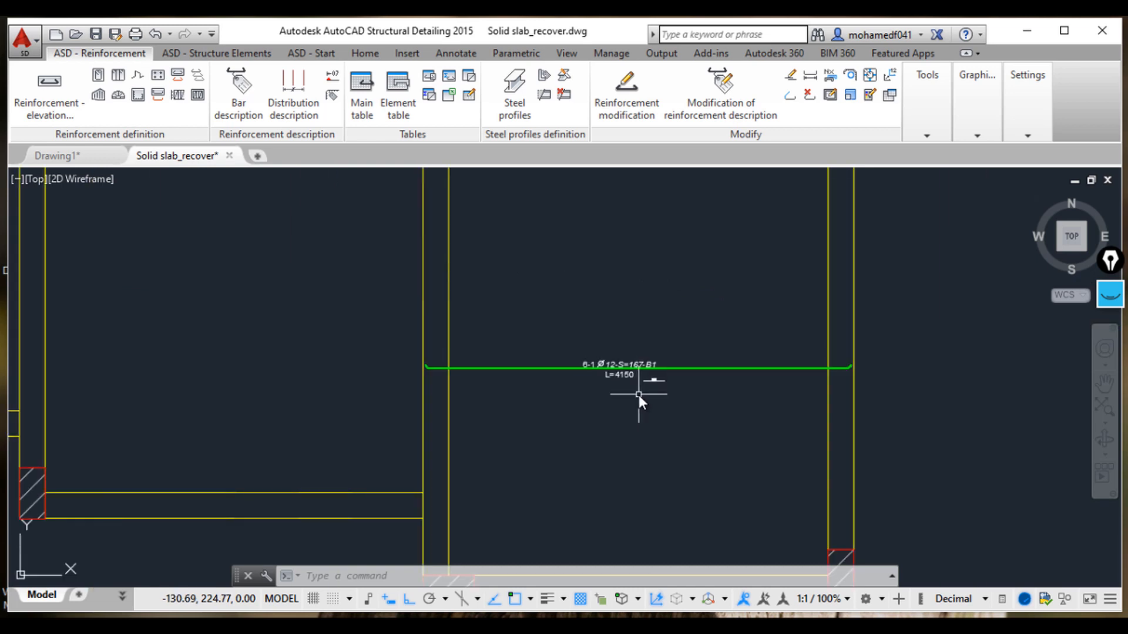
scroll(639, 394, "up", 4)
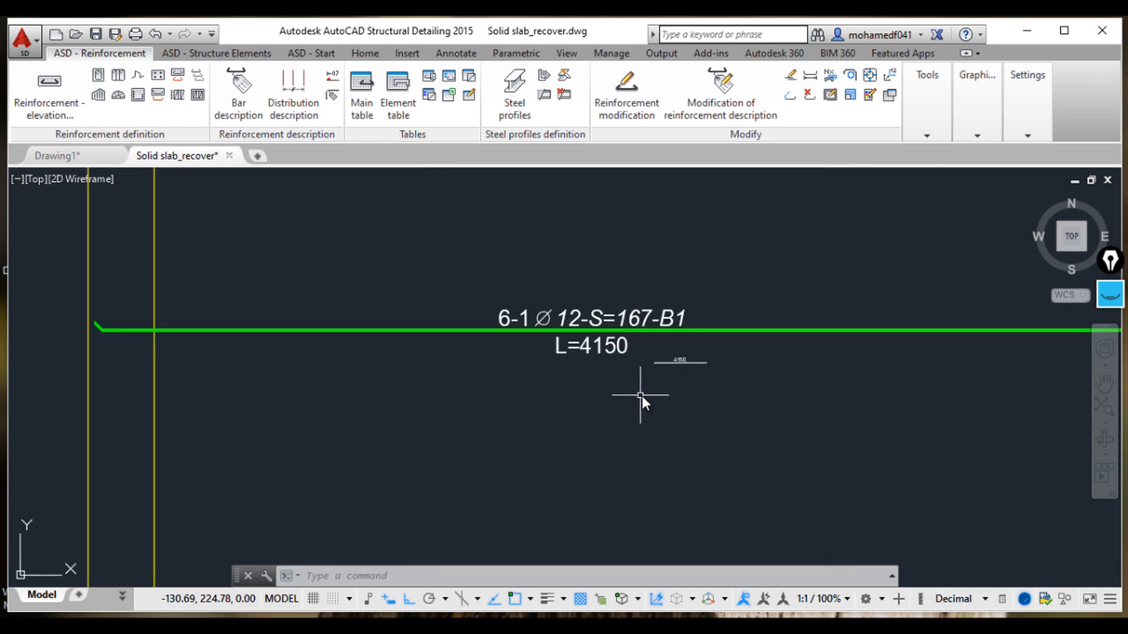
scroll(405, 365, "down", 4)
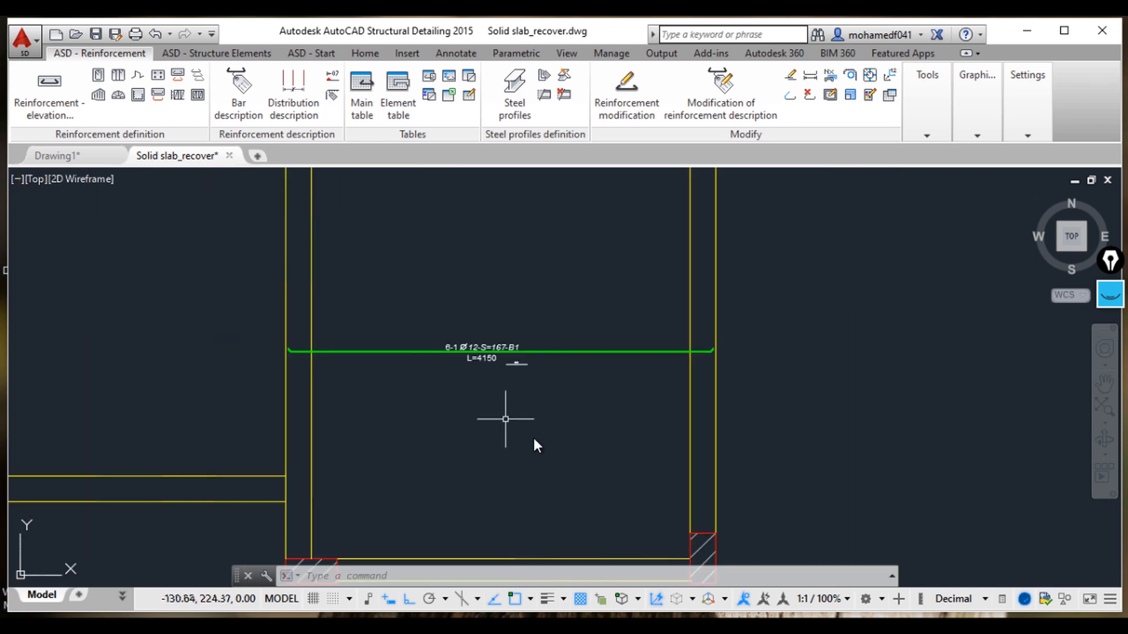
Step: Add a vertical linear dimension across the lower-right slab panel, from its top beam to its bottom beam
mouse_move(538, 438)
middle_mouse_down()
mouse_move(580, 400)
mouse_move(572, 391)
middle_mouse_up()
scroll(600, 464, "down", 2)
middle_click_drag(598, 490, 604, 545)
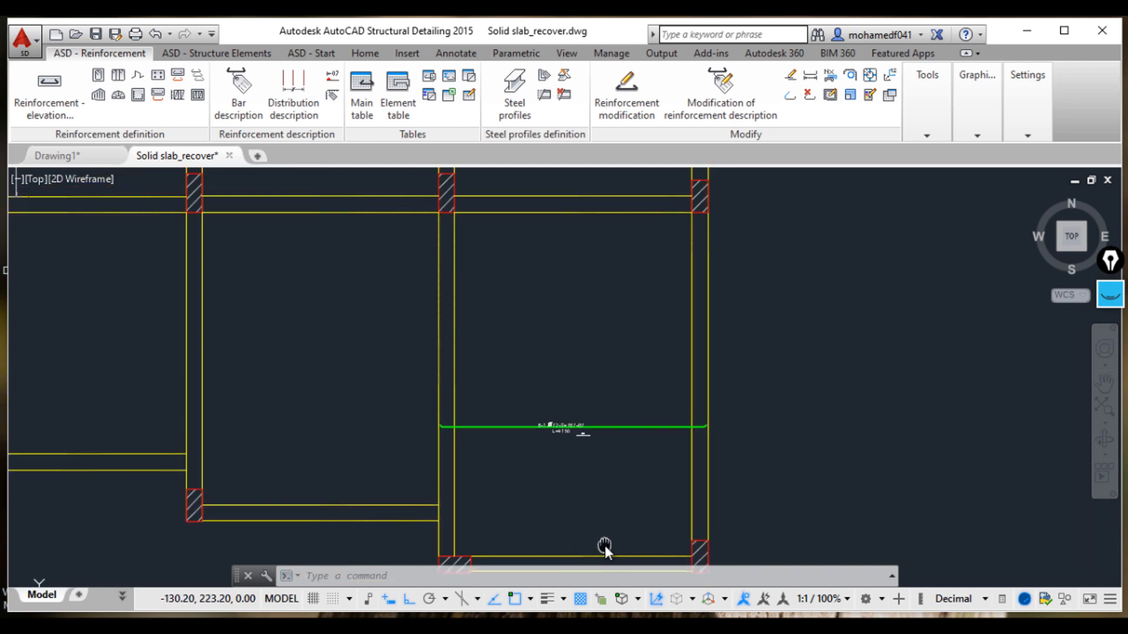
left_click(365, 53)
left_click(353, 75)
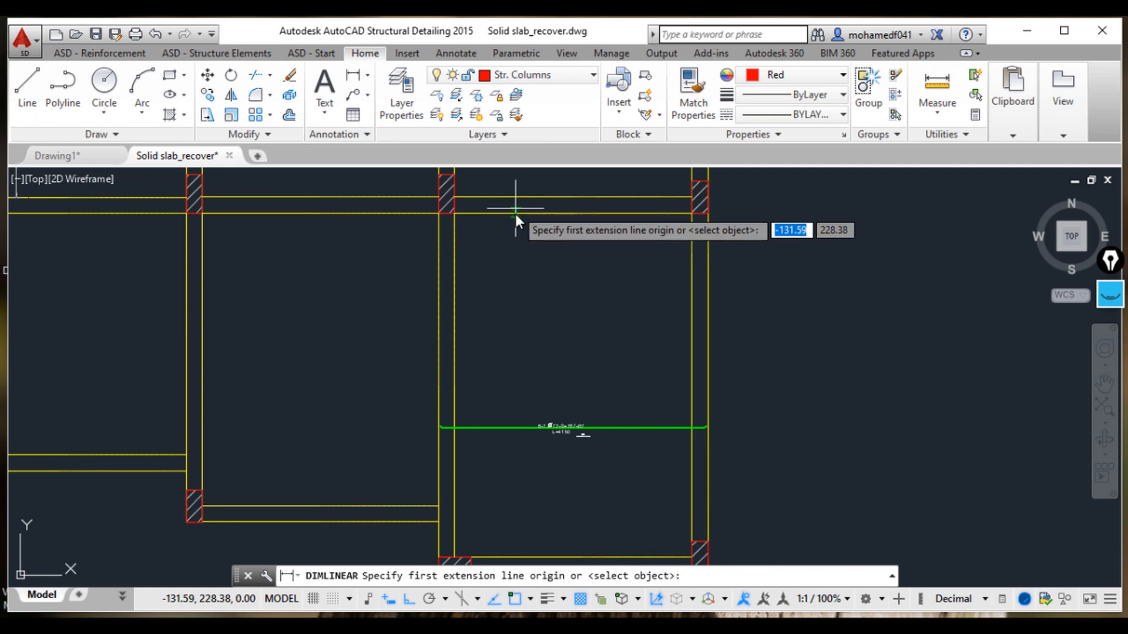
left_click(508, 203)
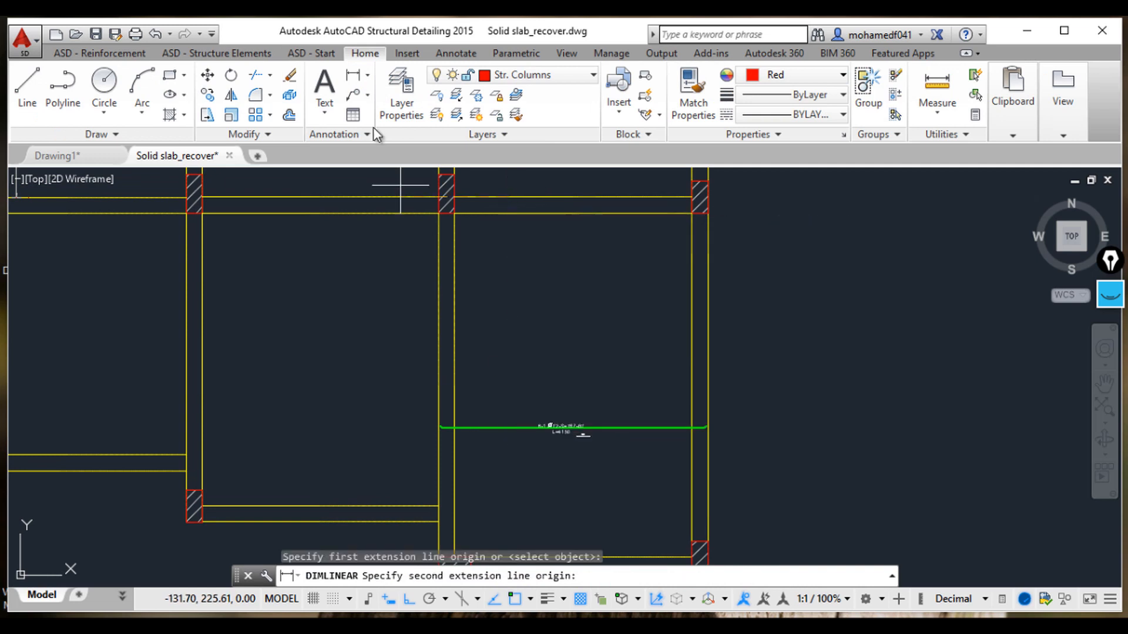
left_click(353, 75)
left_click(484, 216)
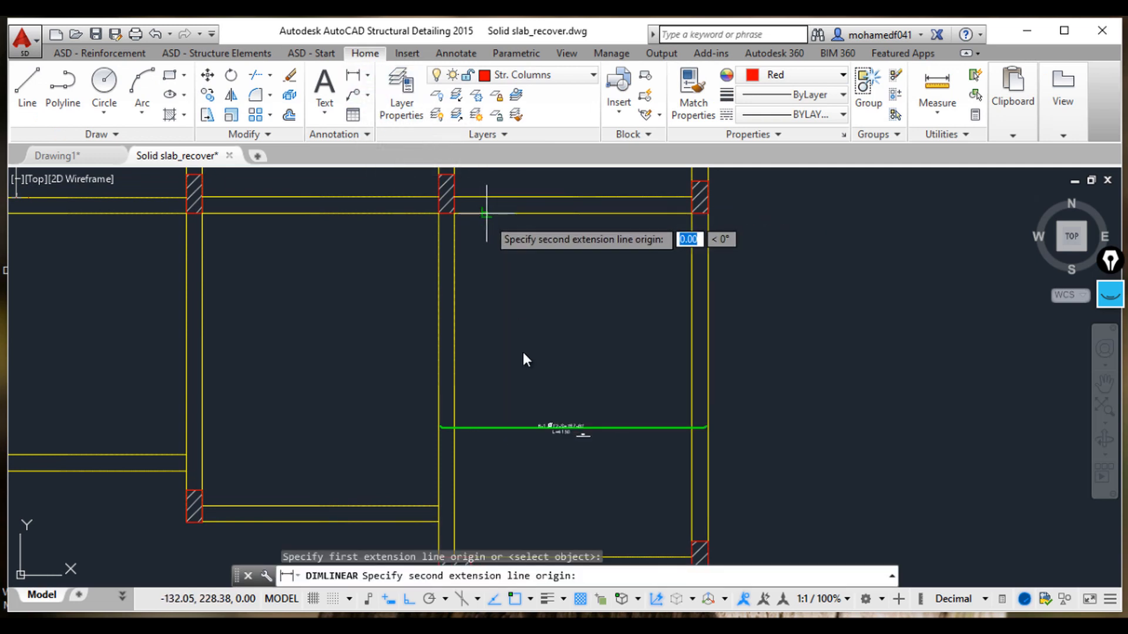
middle_click_drag(525, 391, 529, 302)
left_click(497, 468)
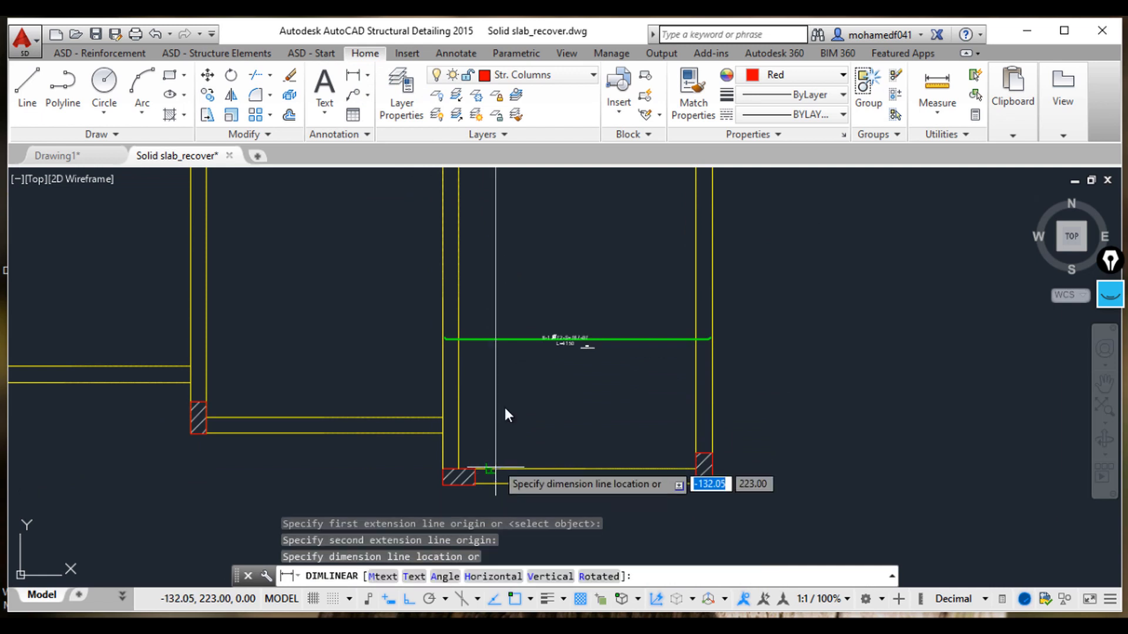
left_click(496, 360)
Step: Switch to the calculator and compute the bar count from the dimensioned span divided by the 167 spacing, plus one
scroll(494, 346, "up", 6)
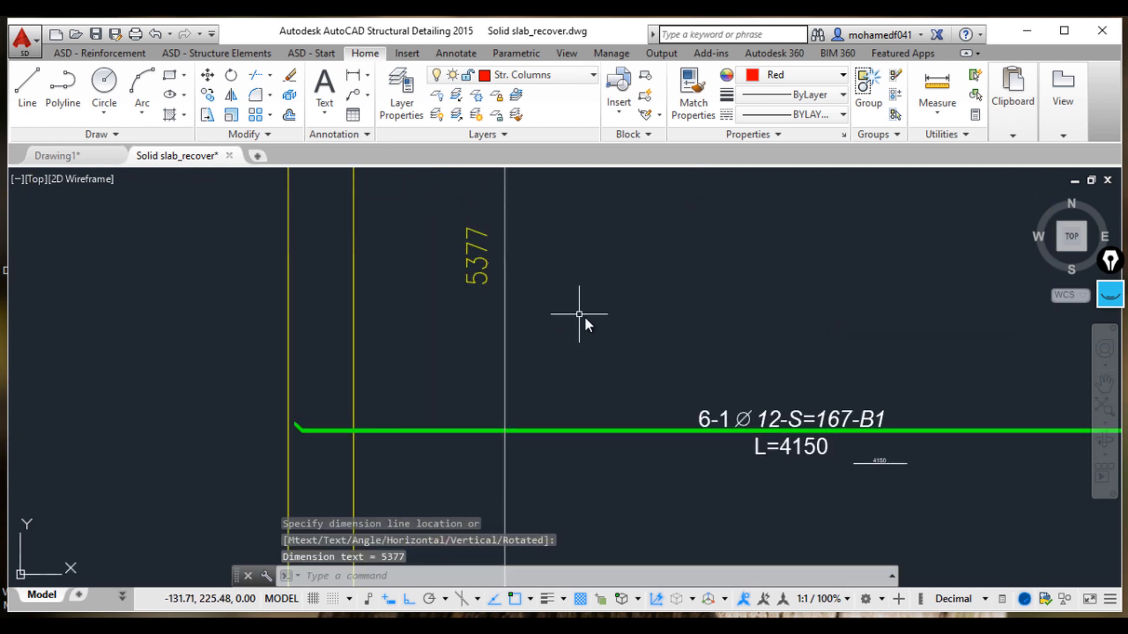
middle_click_drag(584, 315, 597, 344)
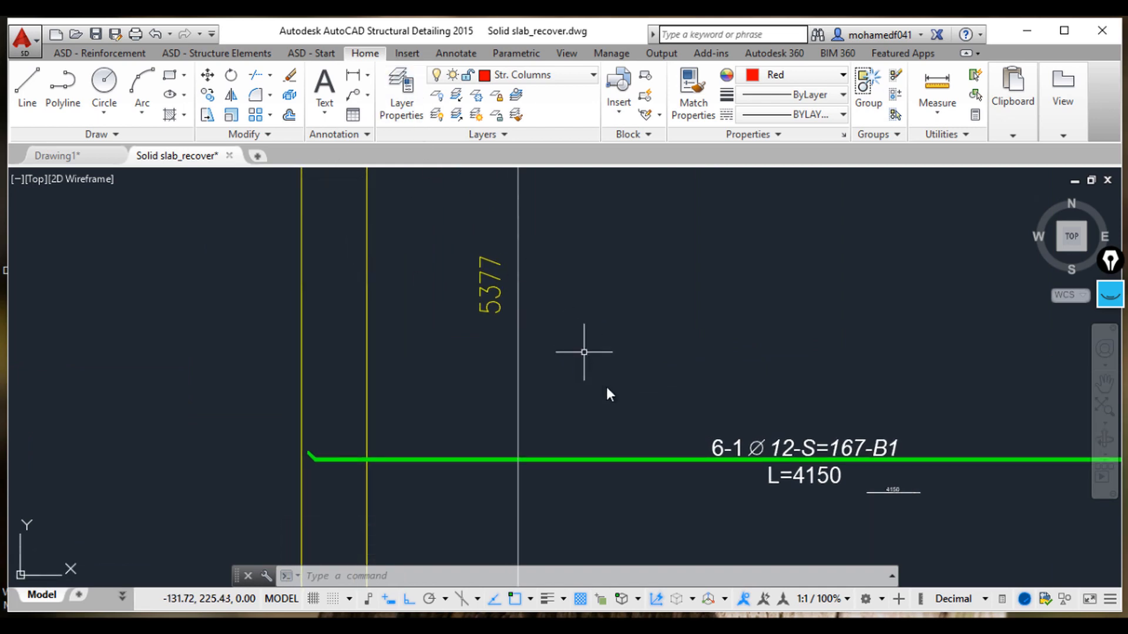
key("alt+Tab")
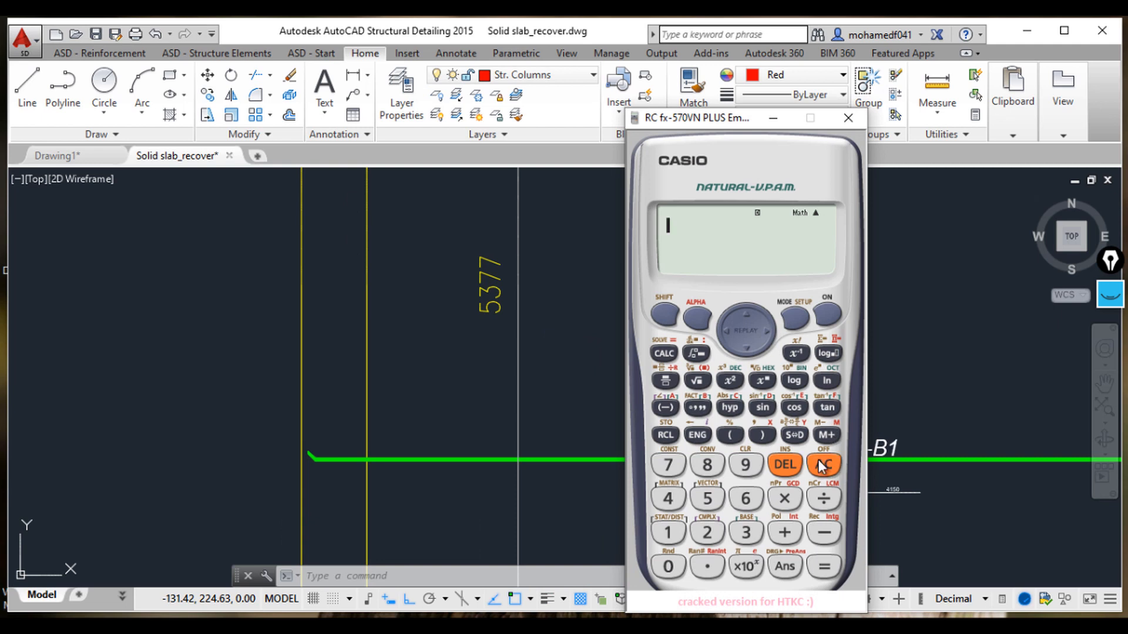
left_click(711, 505)
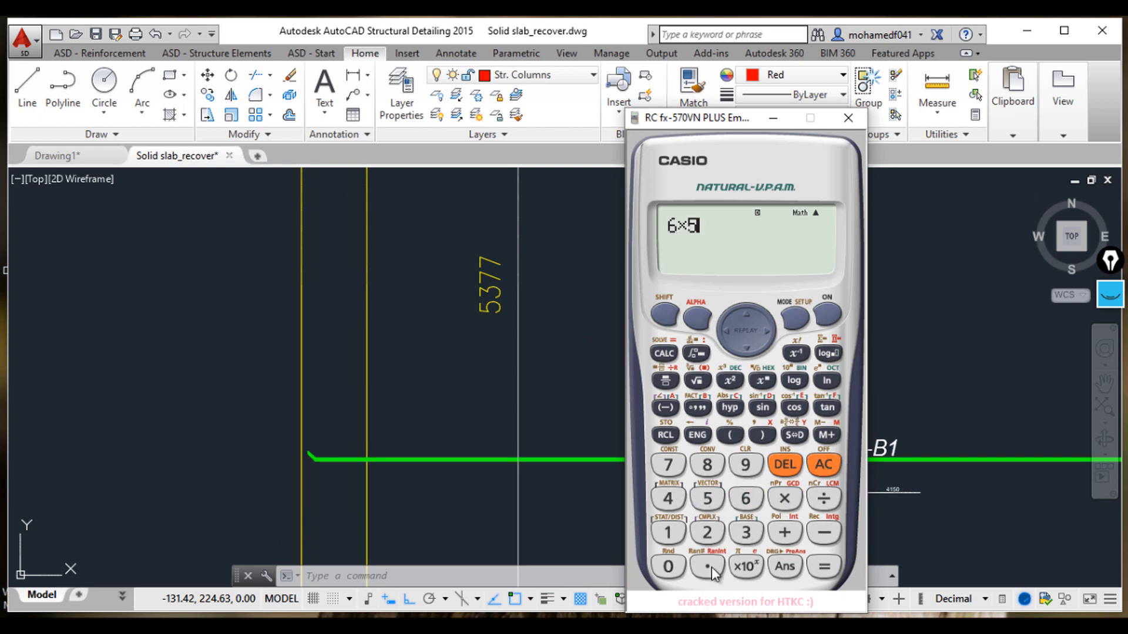
left_click(707, 565)
left_click(744, 538)
left_click(824, 566)
left_click(784, 533)
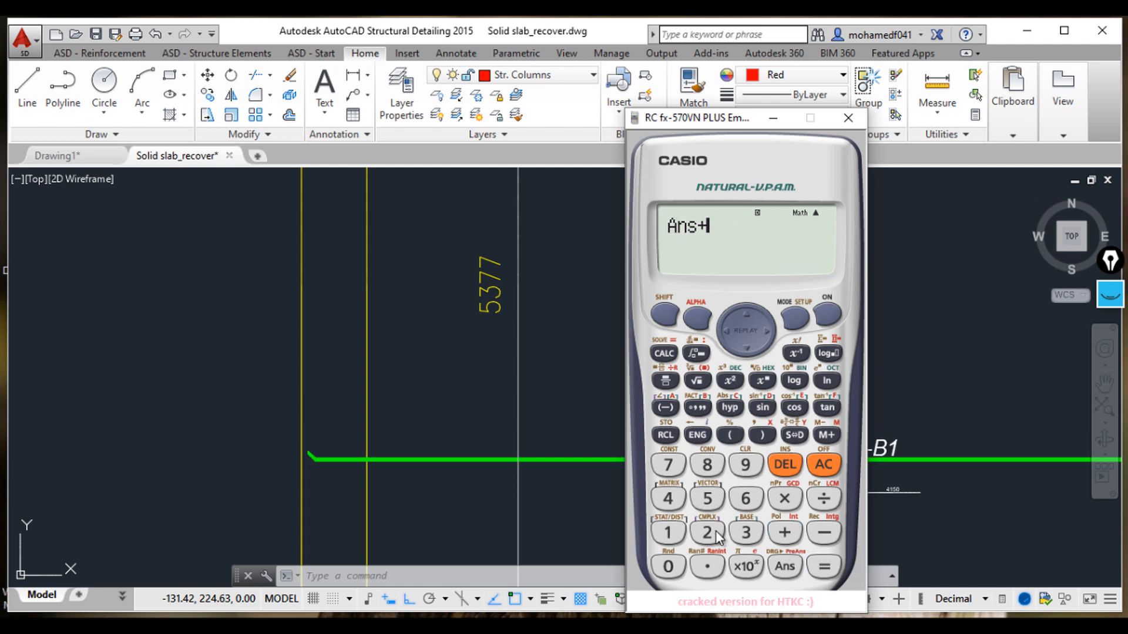
left_click(825, 568)
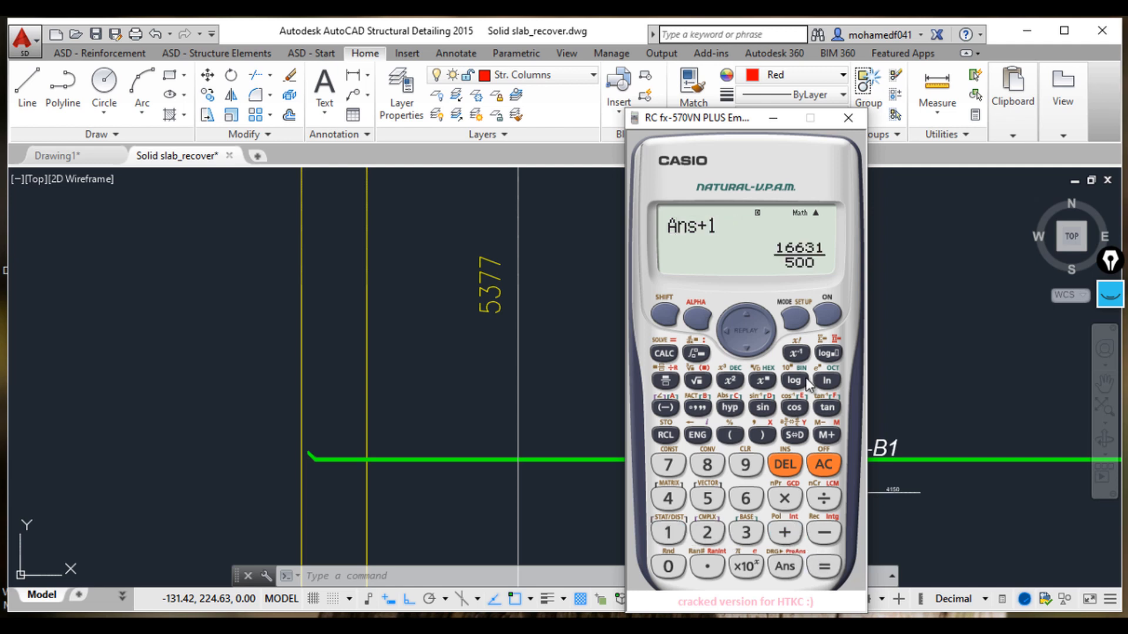
left_click(804, 435)
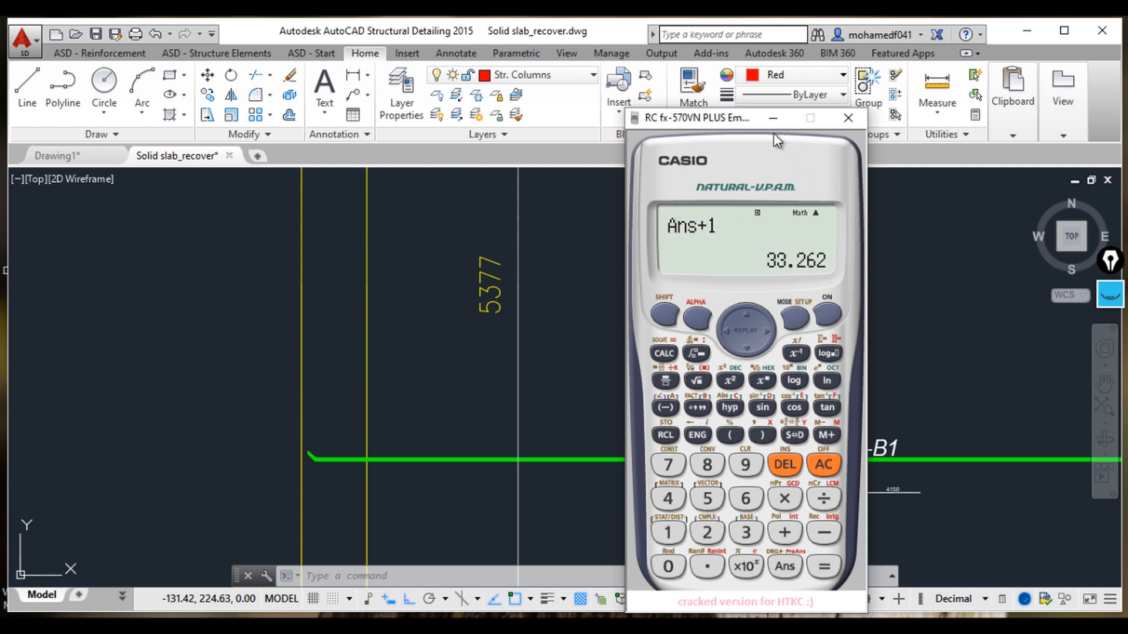
left_click(773, 119)
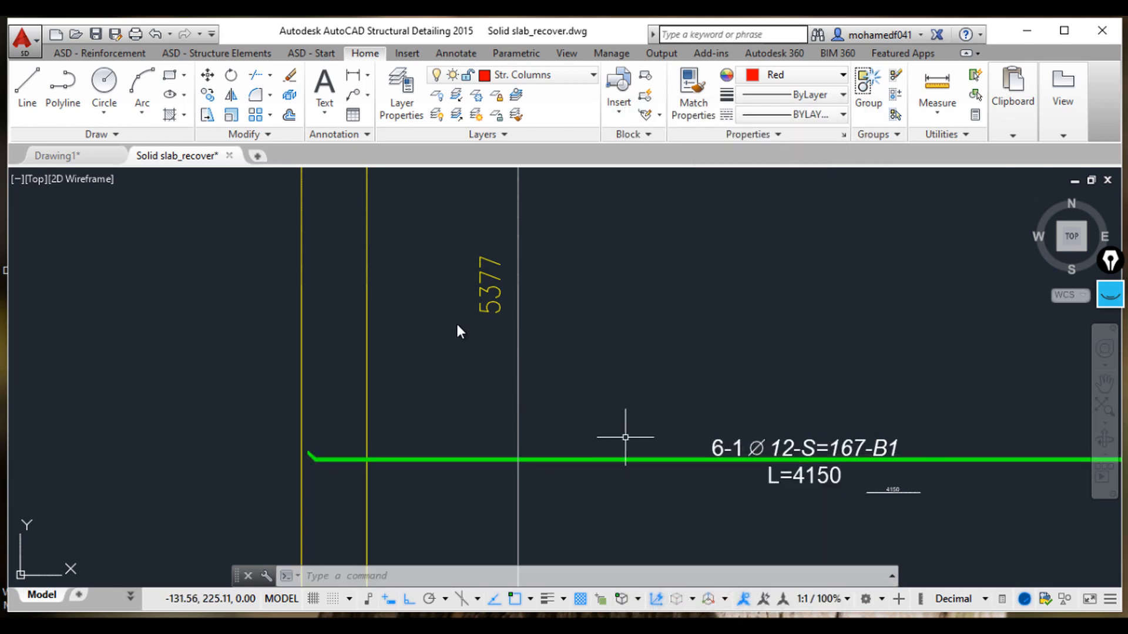
Step: Modify the new bar's description, setting its number of bars to 34
left_click(713, 436)
right_click(718, 439)
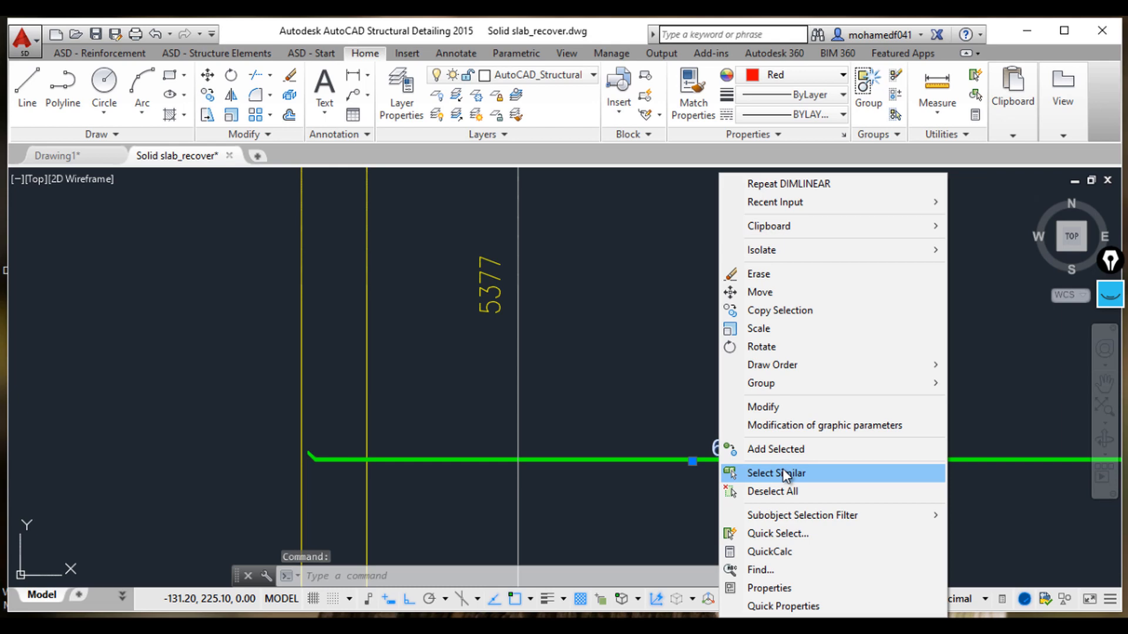
left_click(775, 406)
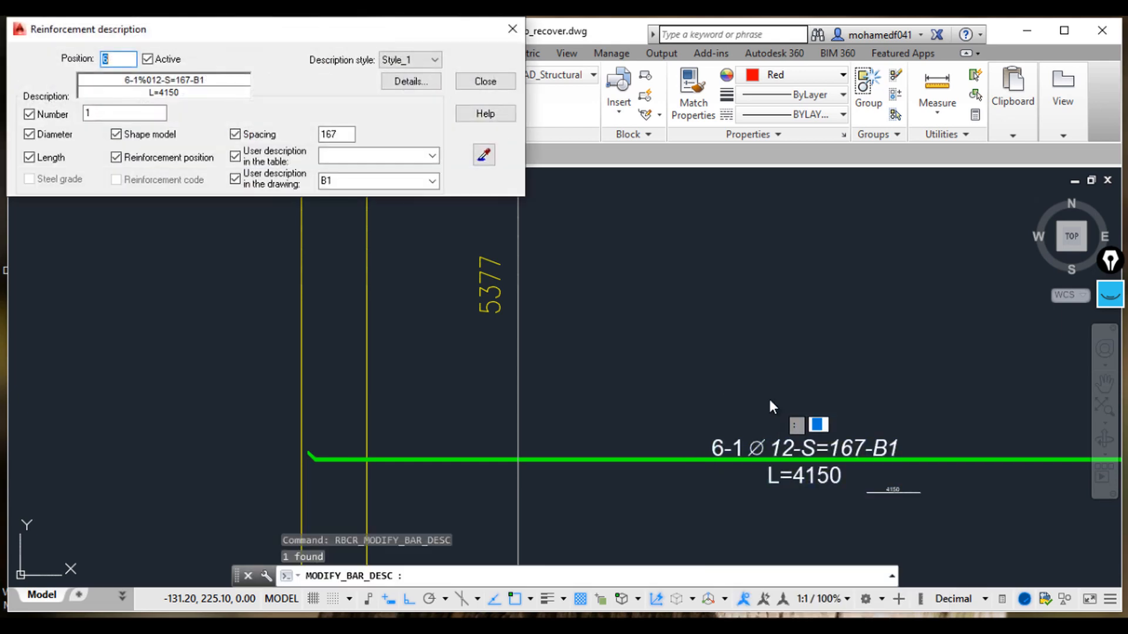
left_click(483, 83)
key("Escape")
key("Escape")
key("Escape")
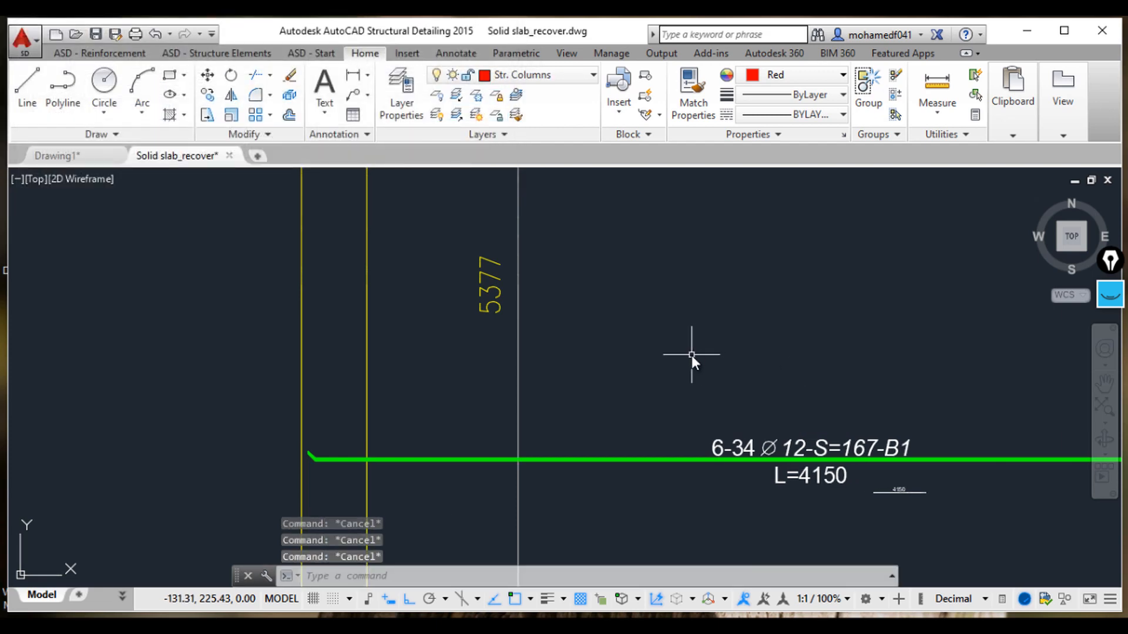
Step: Select the red marker on the B2 bar's dimension line and copy it onto the crossing of the 4-27 bar
scroll(692, 355, "down", 10)
middle_click_drag(632, 294, 630, 412)
scroll(507, 316, "up", 2)
middle_click_drag(507, 316, 470, 489)
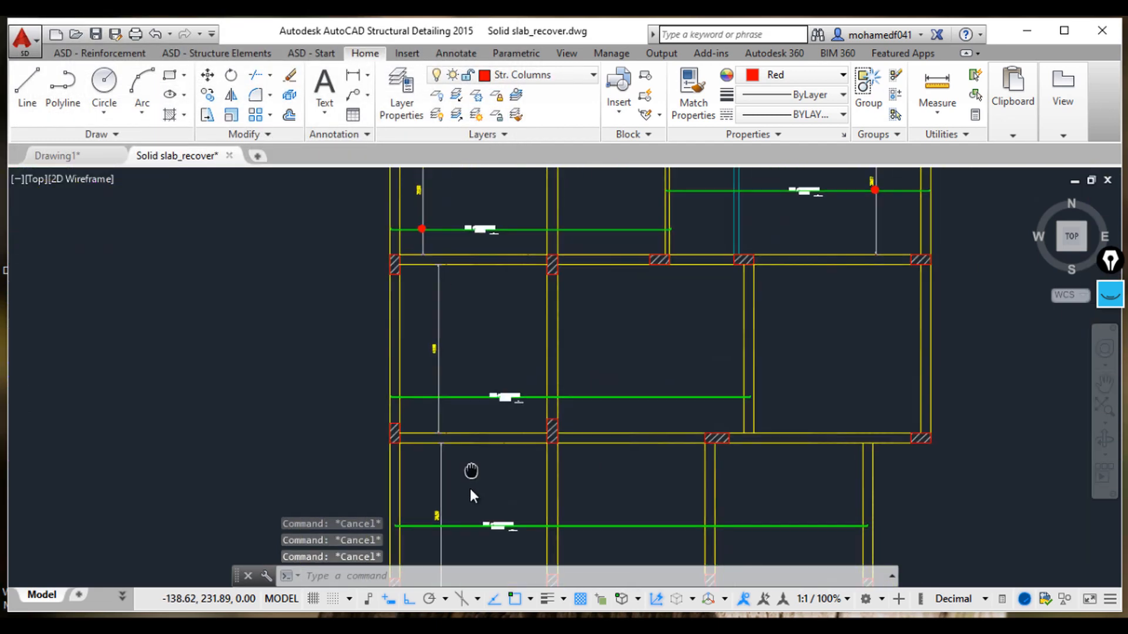
scroll(856, 282, "up", 3)
scroll(773, 302, "up", 3)
scroll(751, 334, "up", 3)
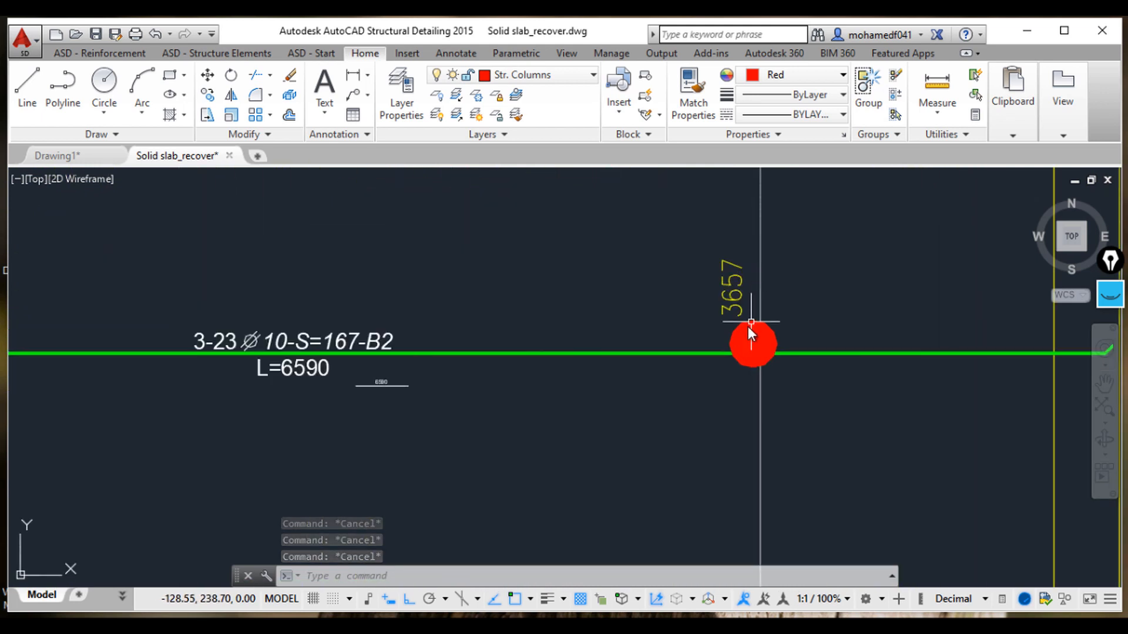
left_click(724, 318)
left_click(809, 378)
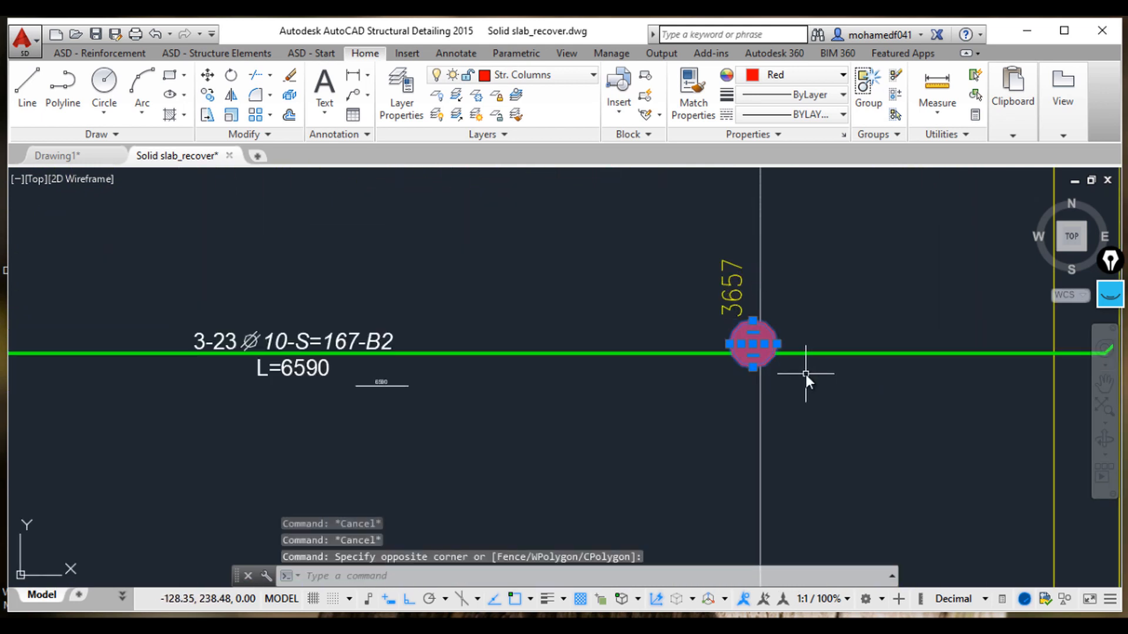
type("co")
key("Return")
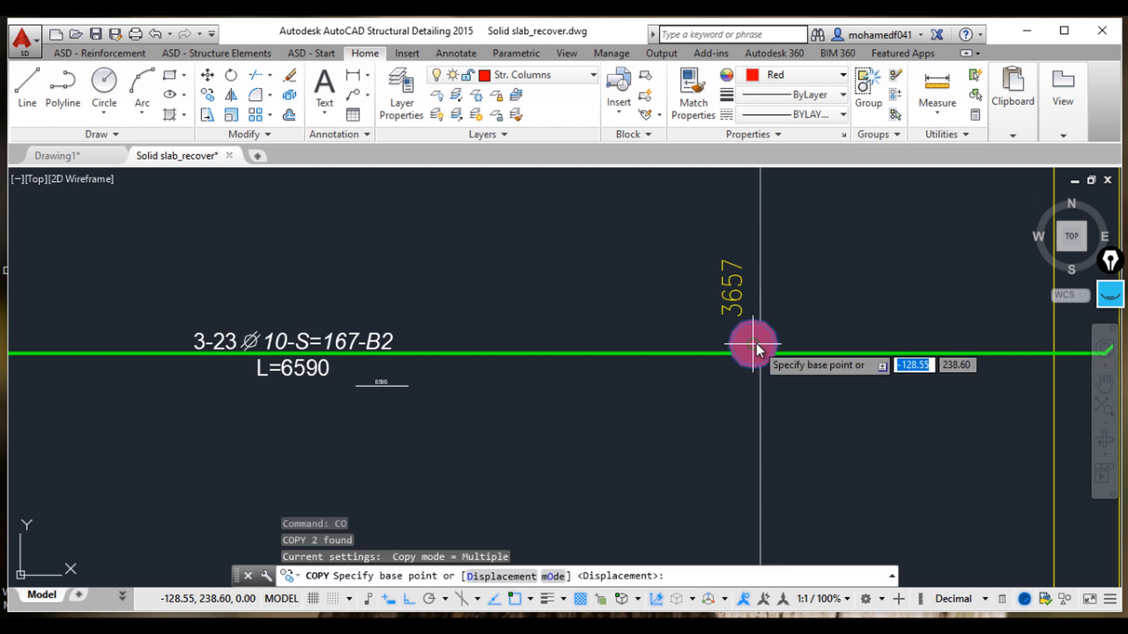
left_click(756, 347)
scroll(758, 343, "down", 5)
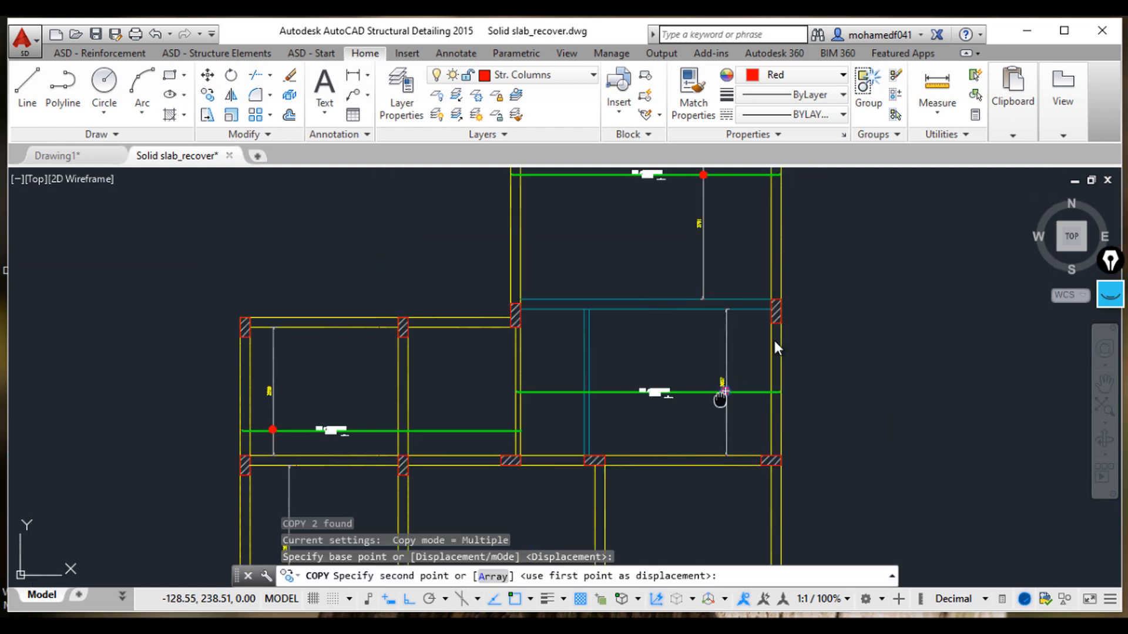
scroll(484, 405, "up", 4)
scroll(476, 397, "up", 4)
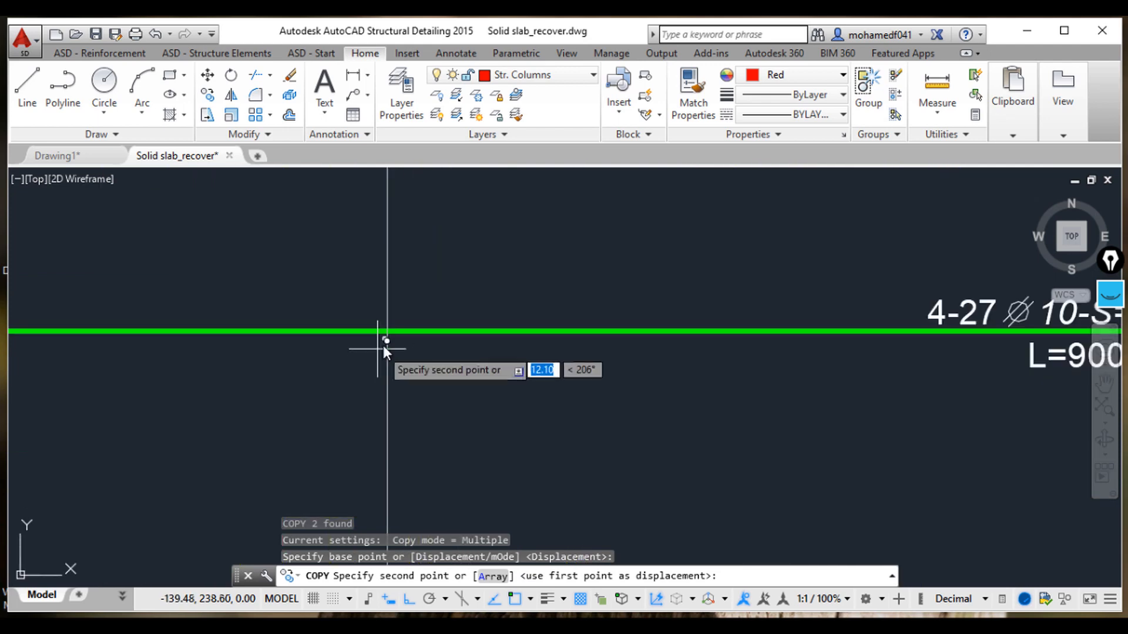
left_click(385, 330)
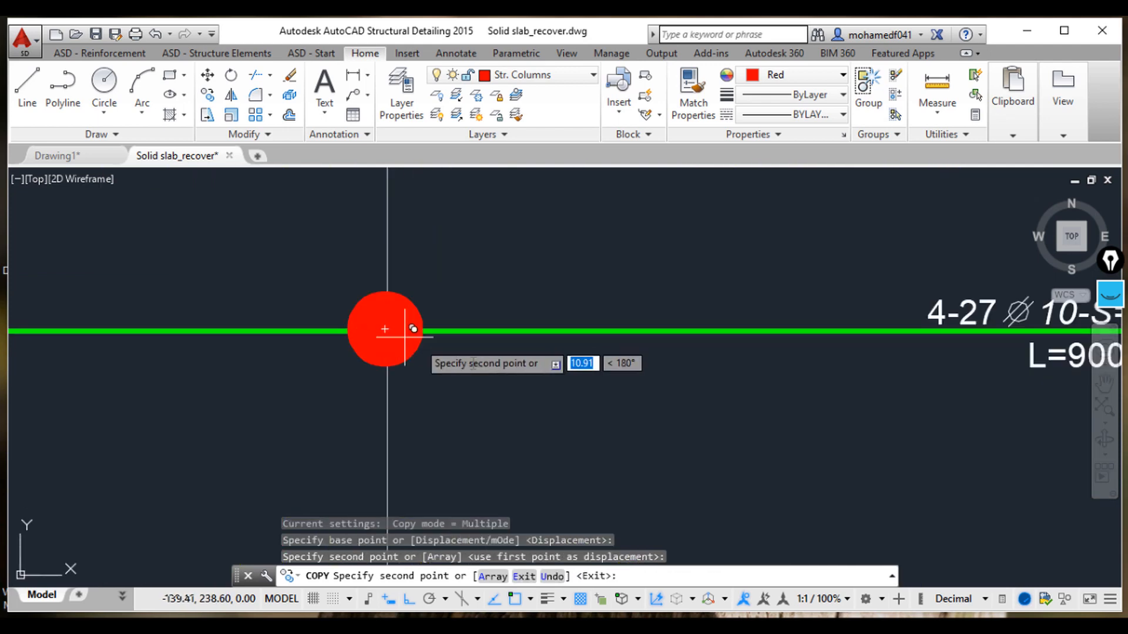
Step: Place two more copies of the marker where the dimension lines cross the 5-23 B2 bar and the 6-34 B1 bar
scroll(558, 402, "down", 5)
scroll(574, 315, "up", 4)
scroll(408, 406, "up", 4)
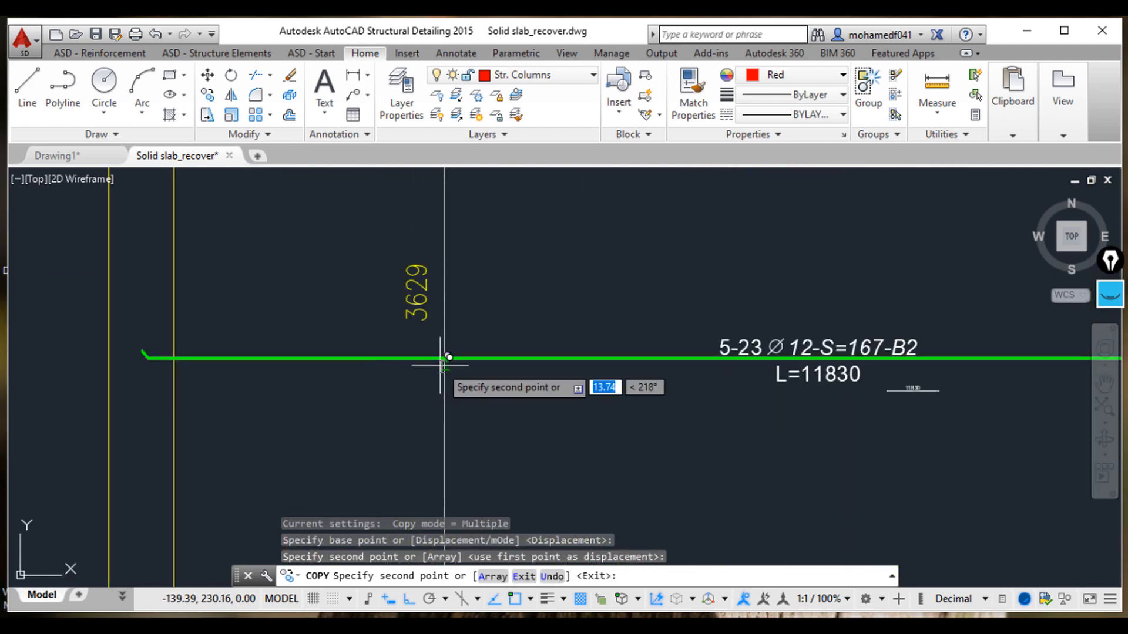
left_click(445, 358)
scroll(510, 393, "down", 6)
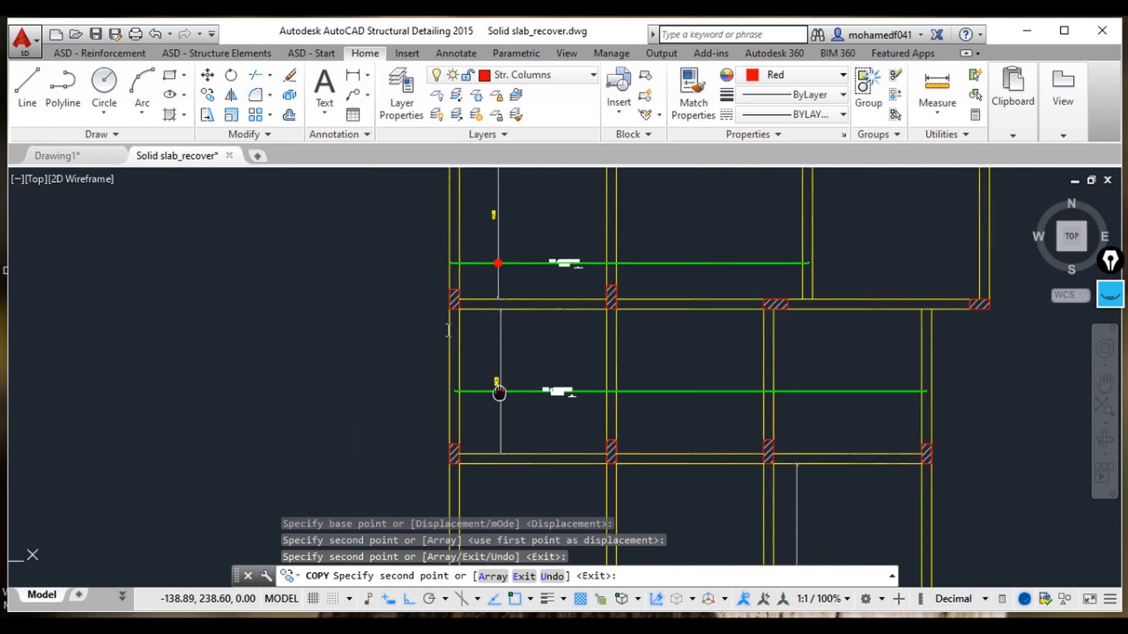
middle_click_drag(499, 392, 483, 218)
scroll(493, 226, "down", 3)
scroll(676, 429, "up", 6)
middle_click_drag(331, 345, 496, 385)
scroll(448, 356, "up", 5)
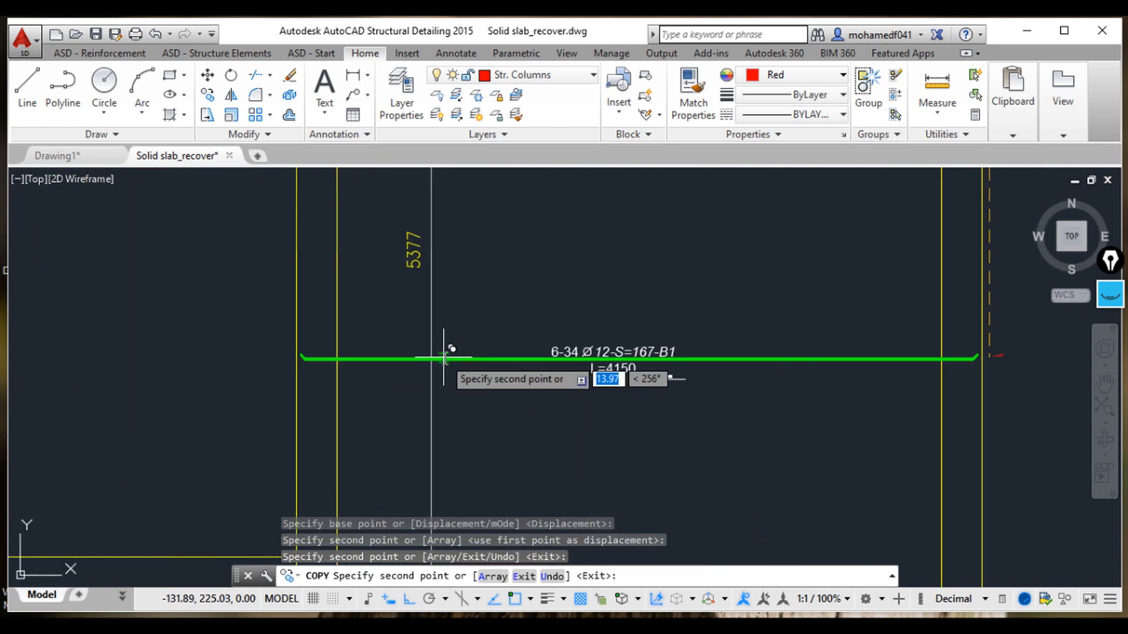
left_click(422, 357)
scroll(520, 365, "down", 8)
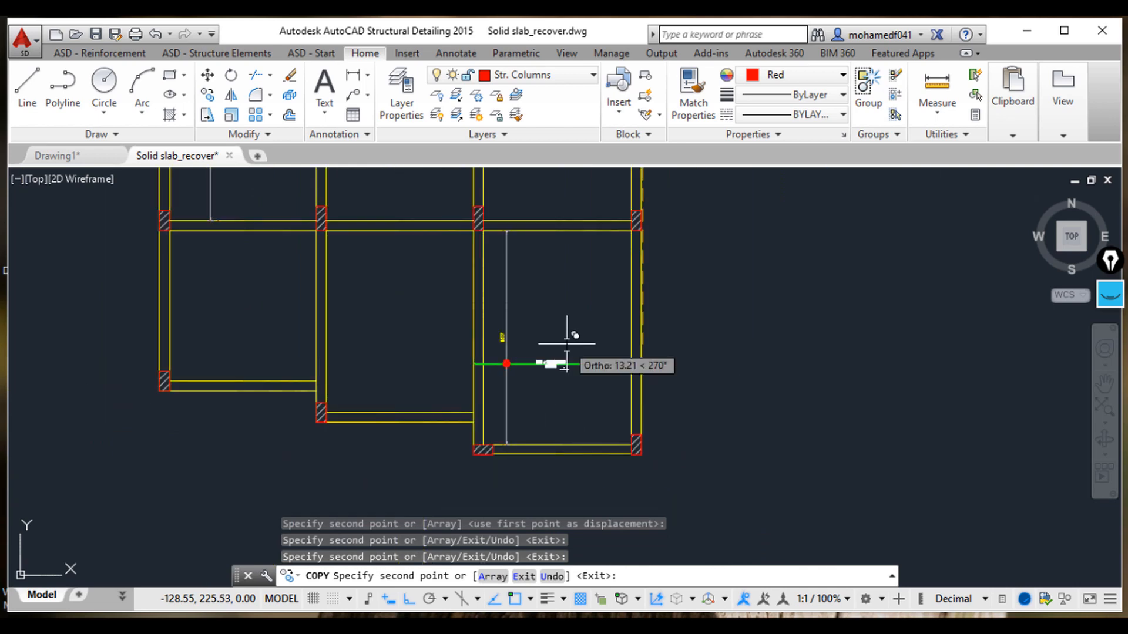
middle_click_drag(565, 346, 665, 468)
scroll(562, 368, "down", 2)
middle_click_drag(561, 367, 625, 478)
scroll(625, 478, "down", 3)
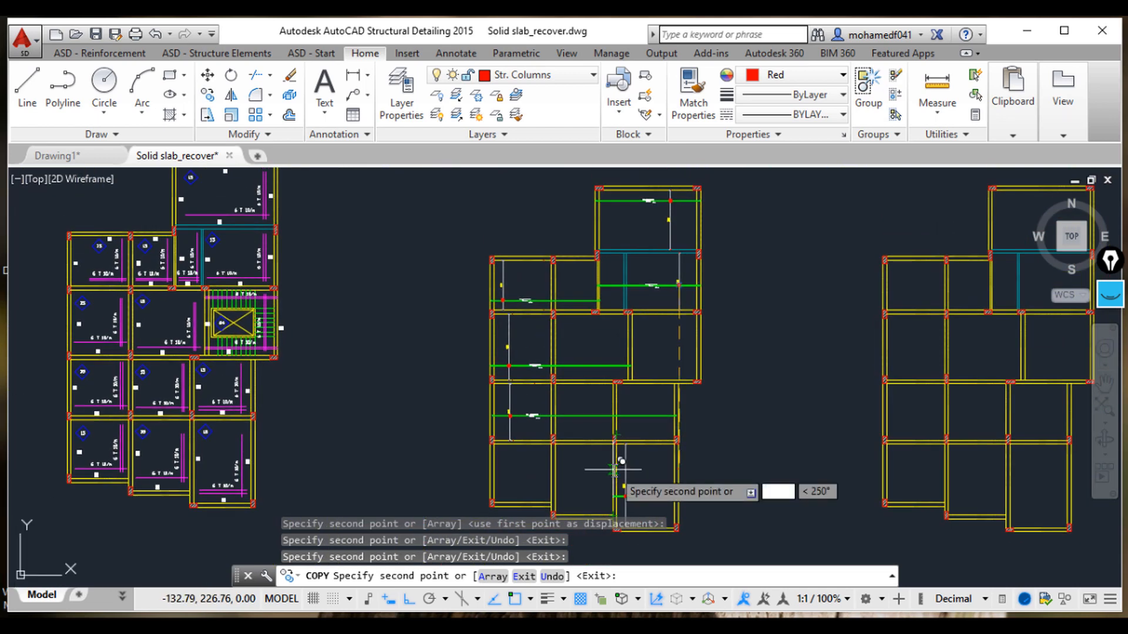
middle_click_drag(617, 466, 662, 322)
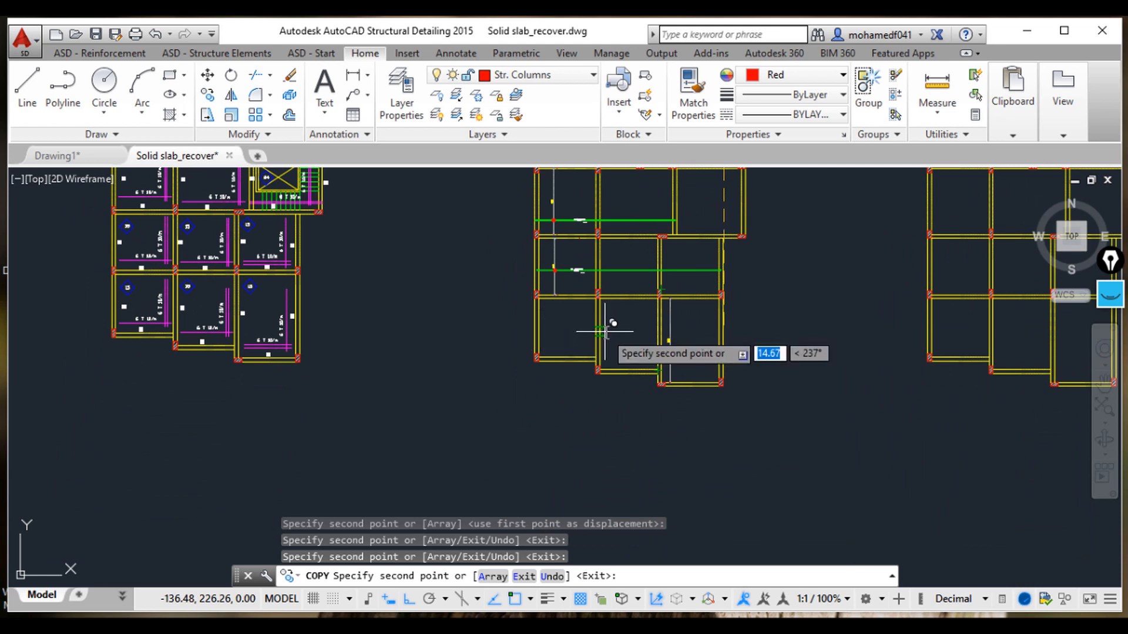
key("Escape")
key("Escape")
key("Escape")
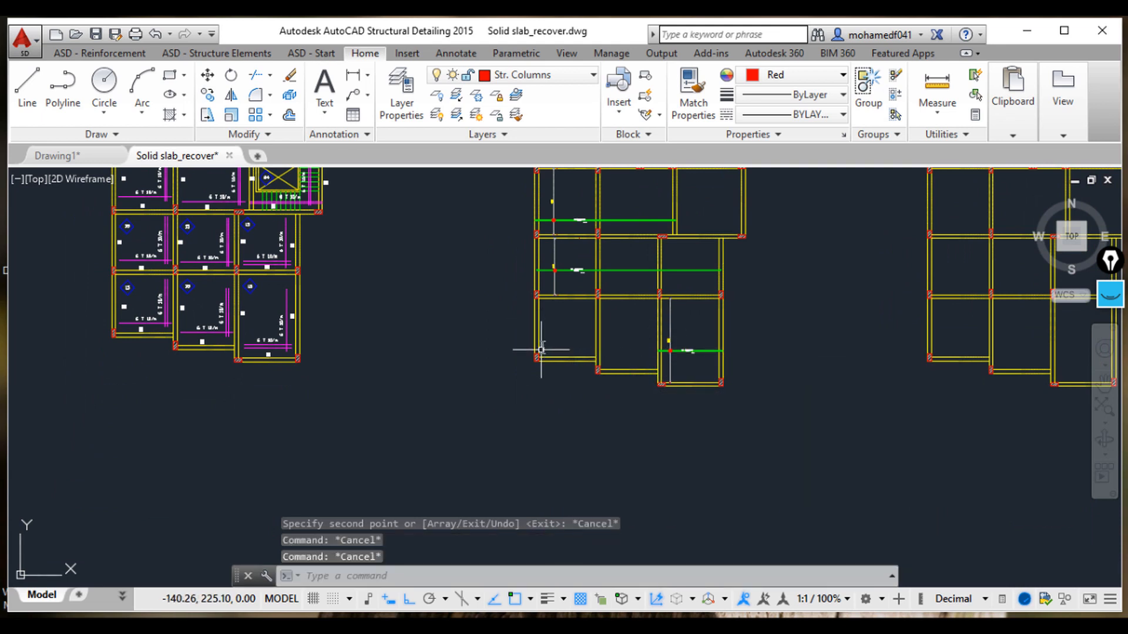
type("dli")
key("Return")
scroll(608, 299, "up", 6)
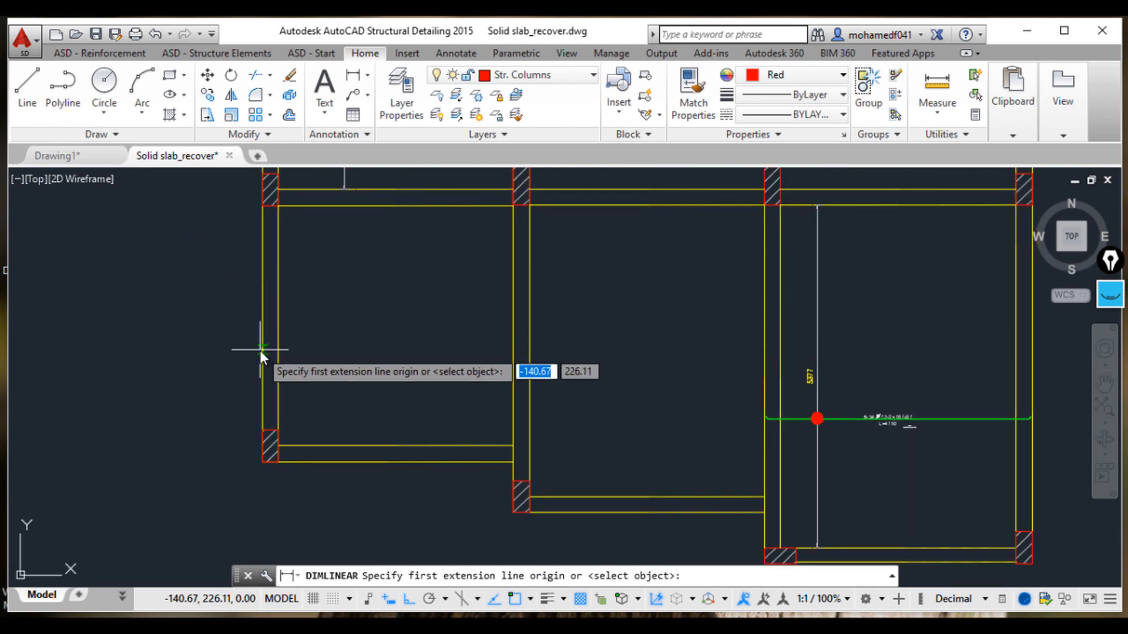
left_click(261, 351)
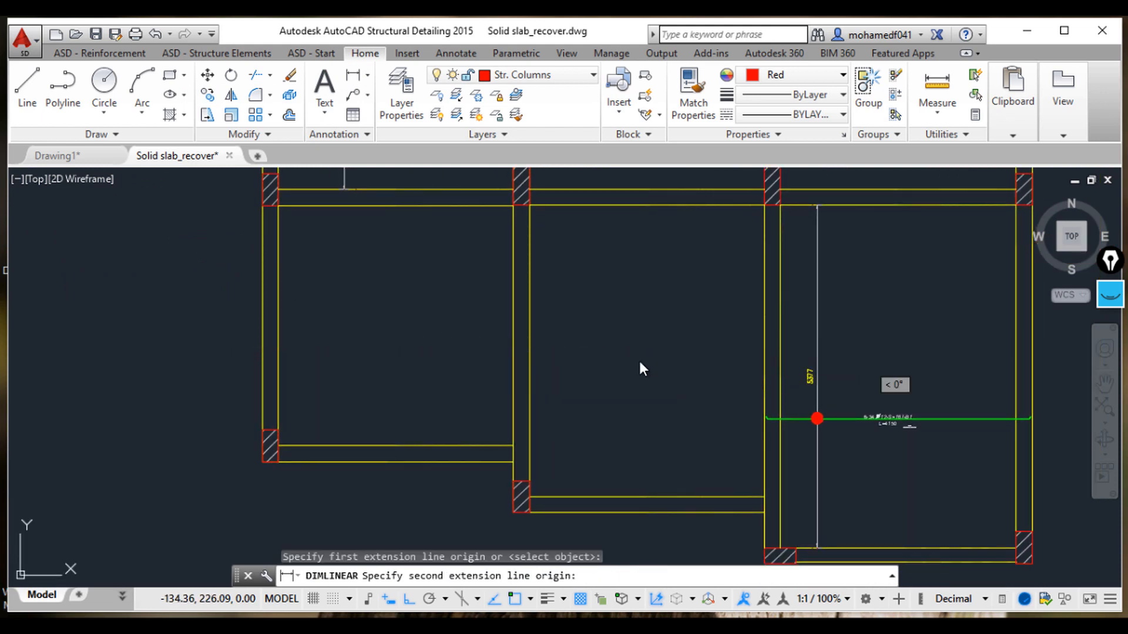
key("Escape")
key("Escape")
key("Escape")
key("Escape")
Step: Draw a horizontal reinforcement bar in elevation across the lower-middle slab panel, from its right beam to its left beam
left_click(109, 56)
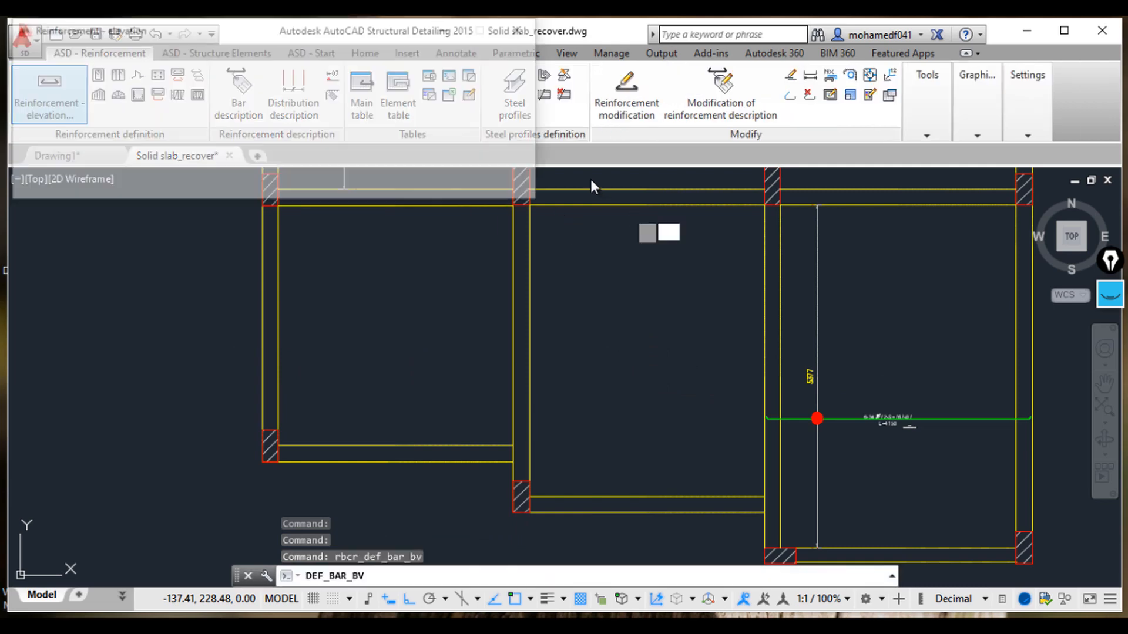
left_click(457, 66)
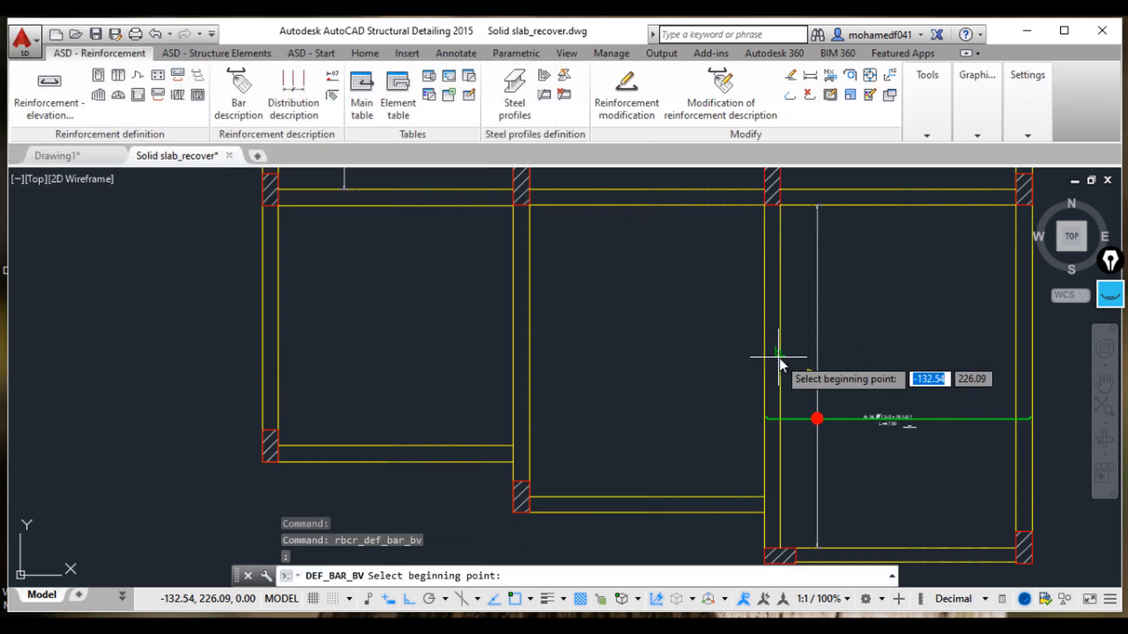
left_click(780, 354)
left_click(262, 352)
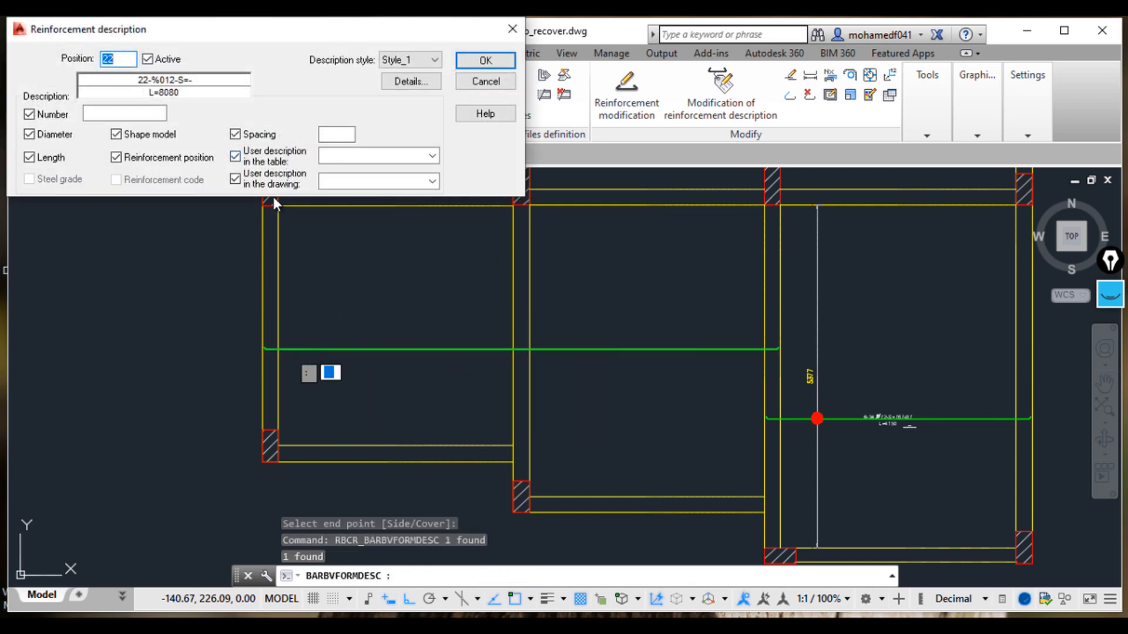
Step: Set the new bar's description to position 7, spacing 167 and drawing description B2
left_click(129, 57)
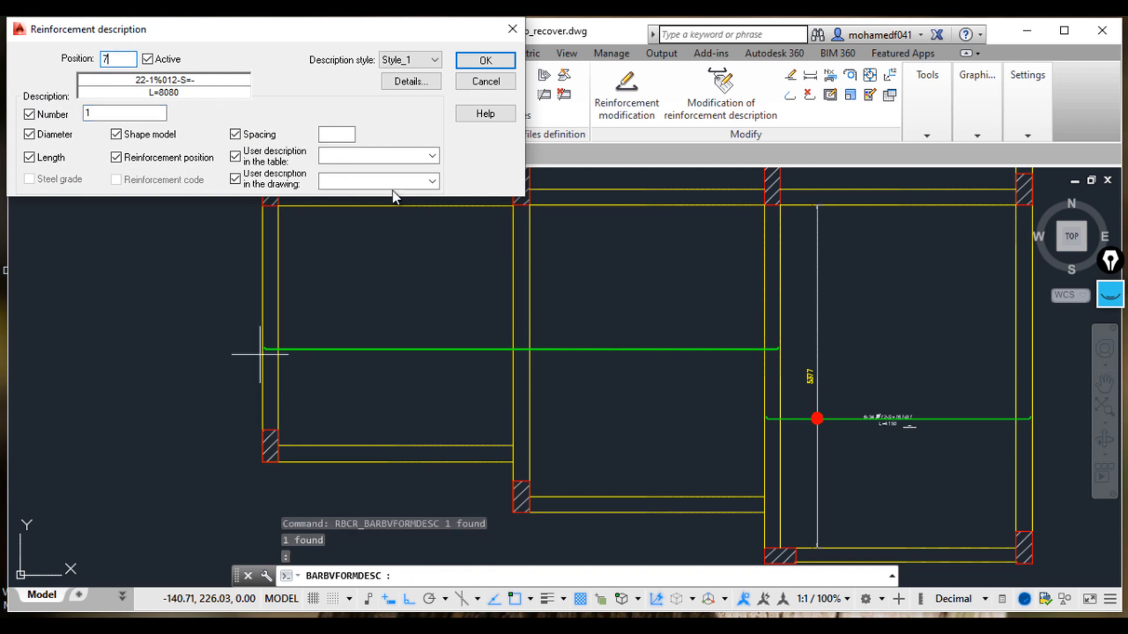
type("7")
left_click(331, 134)
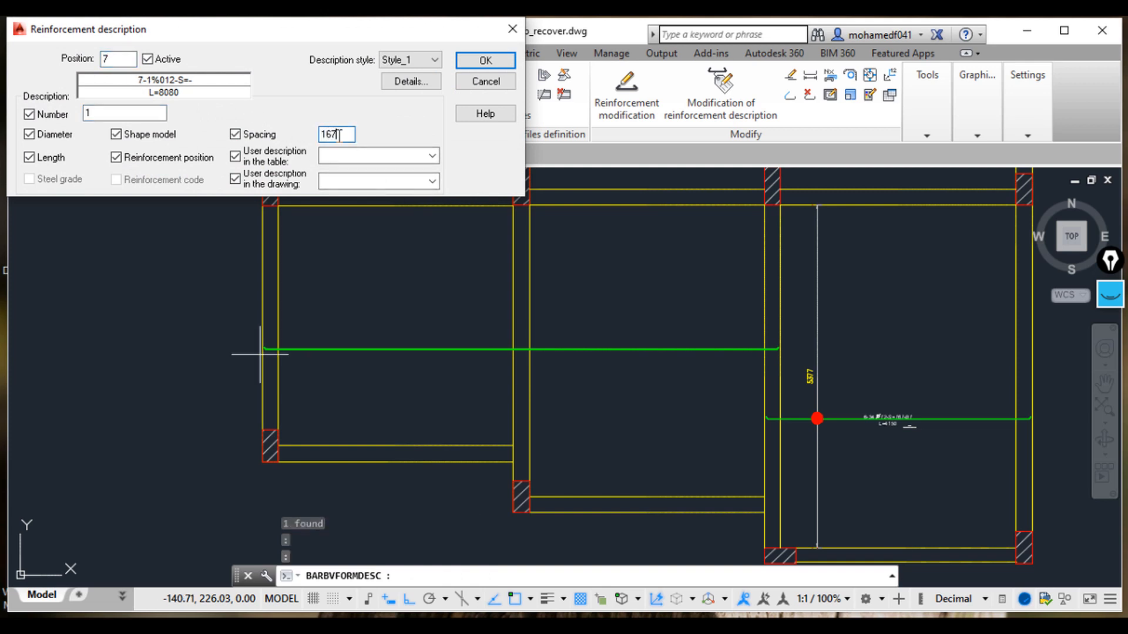
left_click(361, 180)
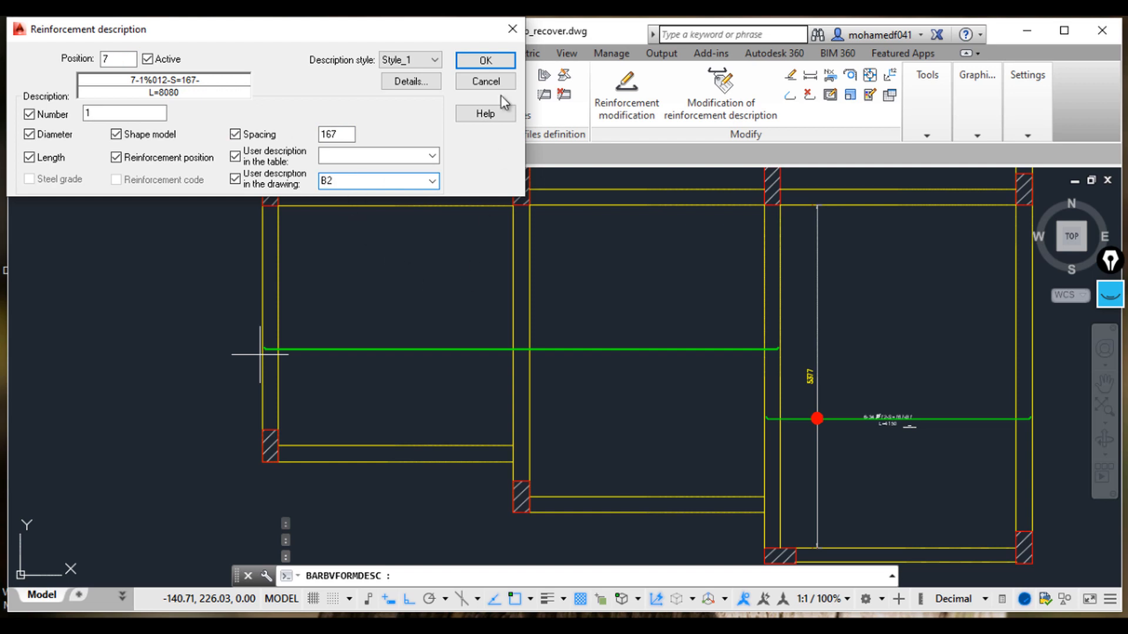
left_click(495, 63)
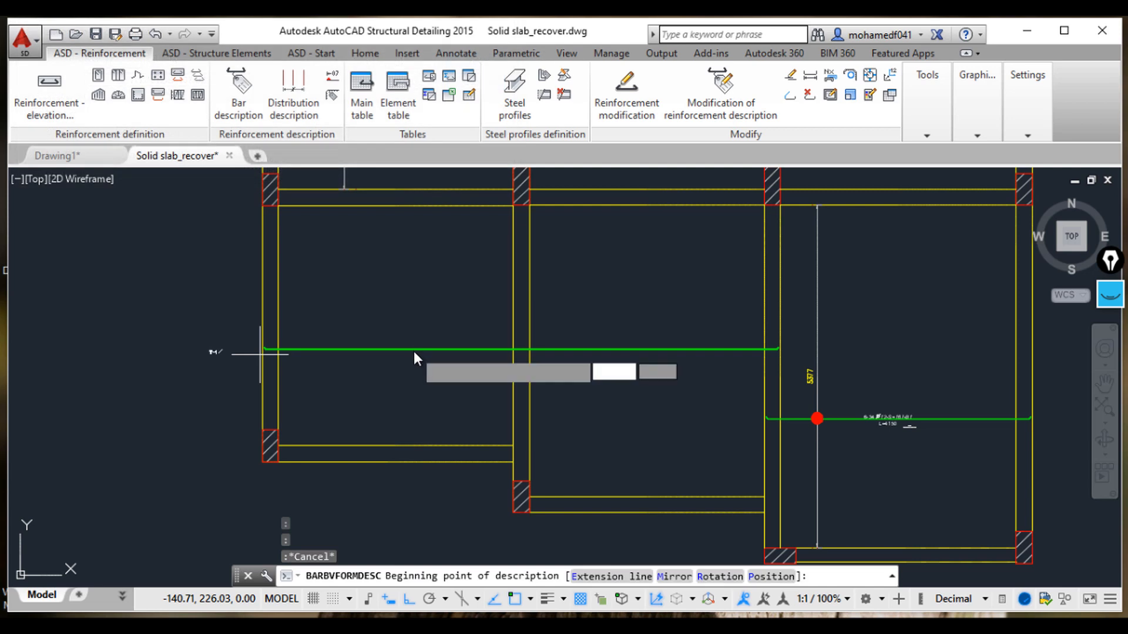
Step: Place the 7-1 bar's description label along the bar in the lower-middle panel
left_click(378, 350)
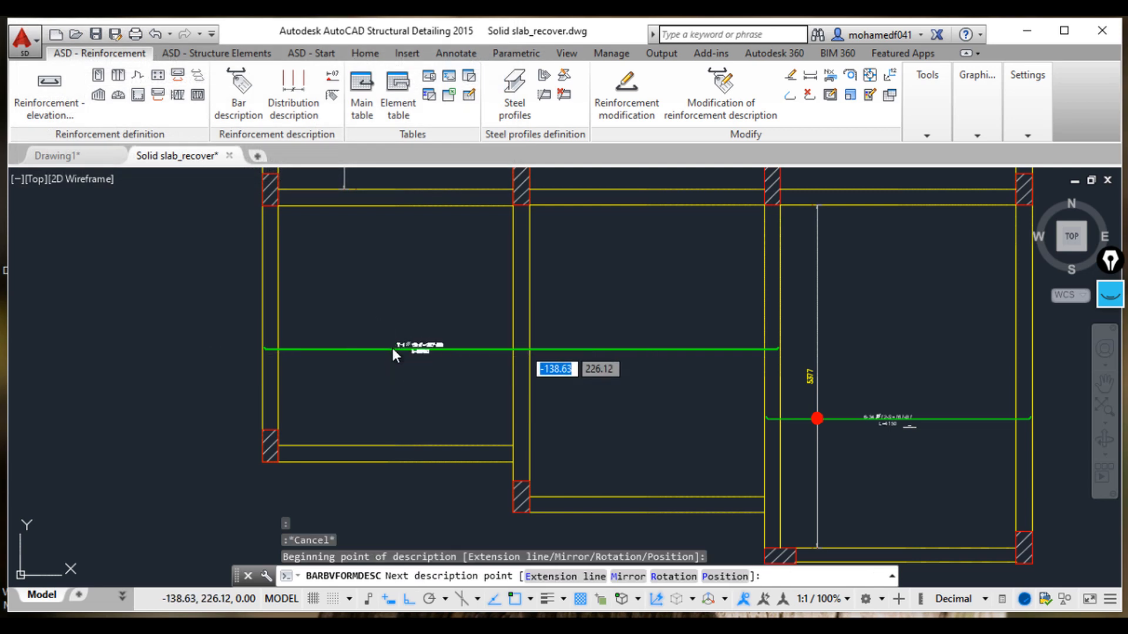
left_click(411, 361)
scroll(411, 361, "up", 10)
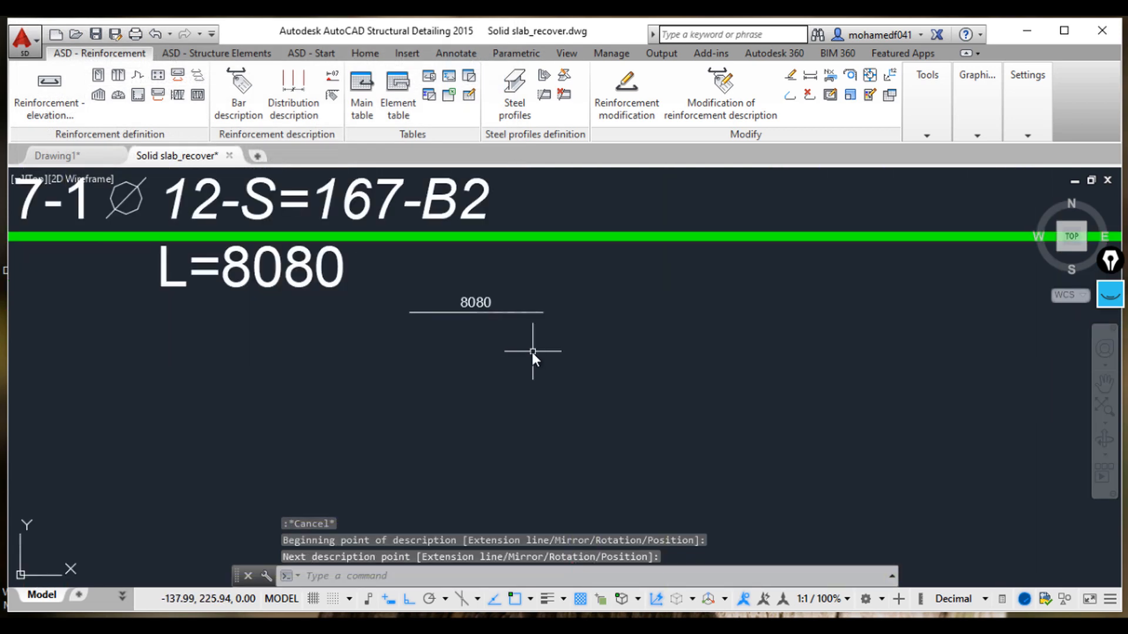
middle_click_drag(531, 352, 588, 406)
scroll(481, 357, "down", 6)
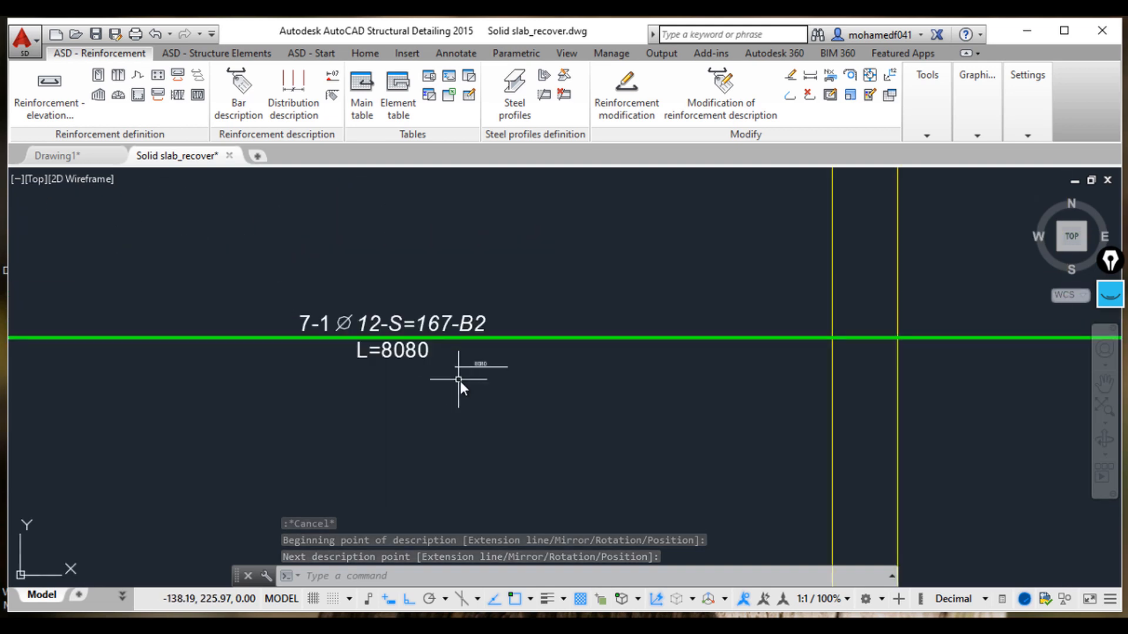
scroll(702, 406, "down", 5)
scroll(787, 362, "up", 8)
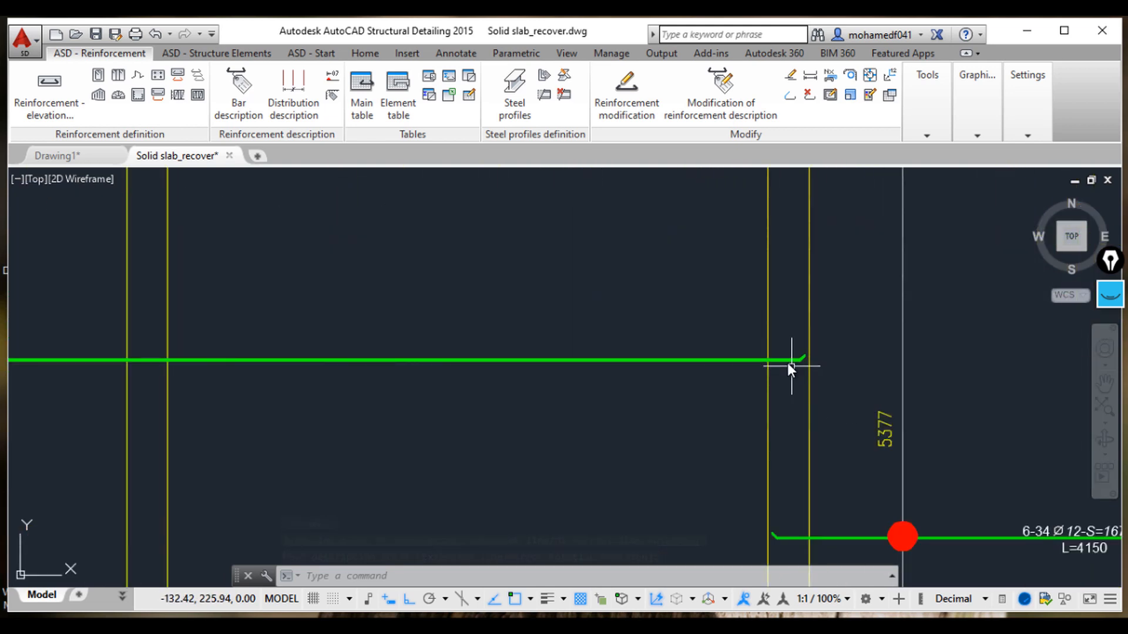
Step: Stretch the bar's right end by 0.08 so it stops inside the beam
left_click(808, 358)
left_click(838, 372)
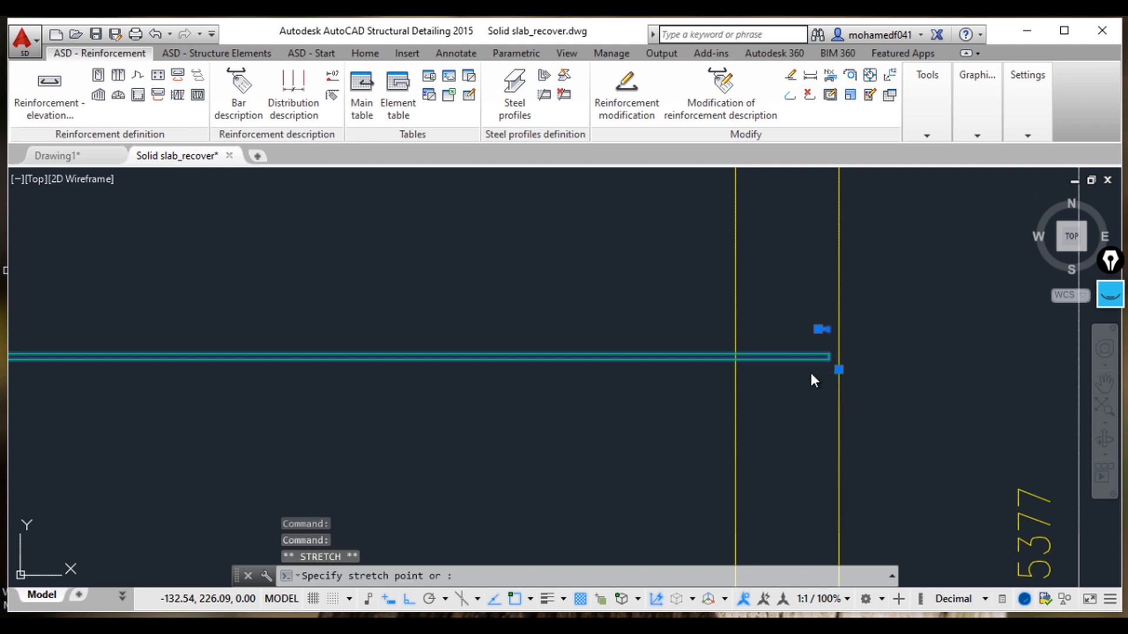
type("0.08")
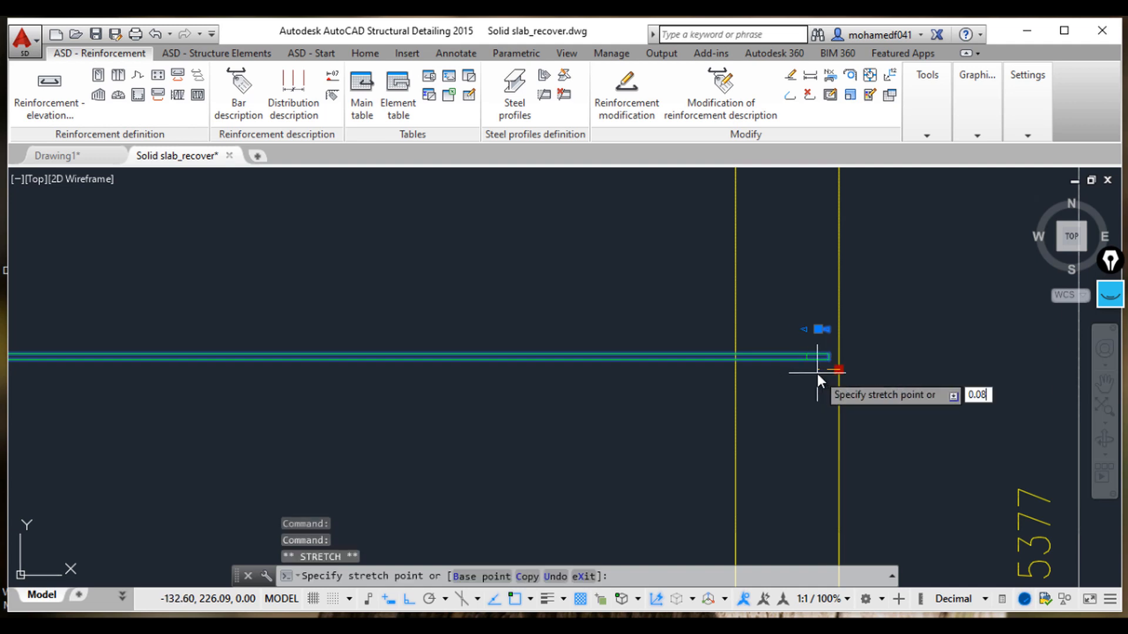
key("Return")
scroll(808, 373, "down", 2)
scroll(791, 376, "down", 3)
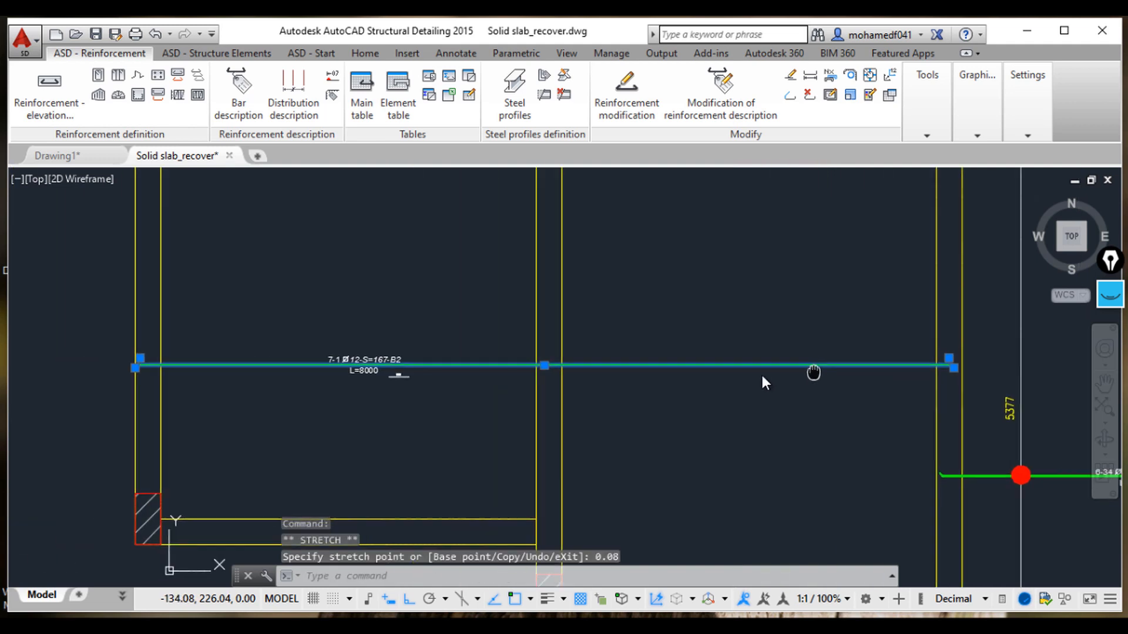
scroll(402, 365, "up", 6)
scroll(399, 374, "down", 7)
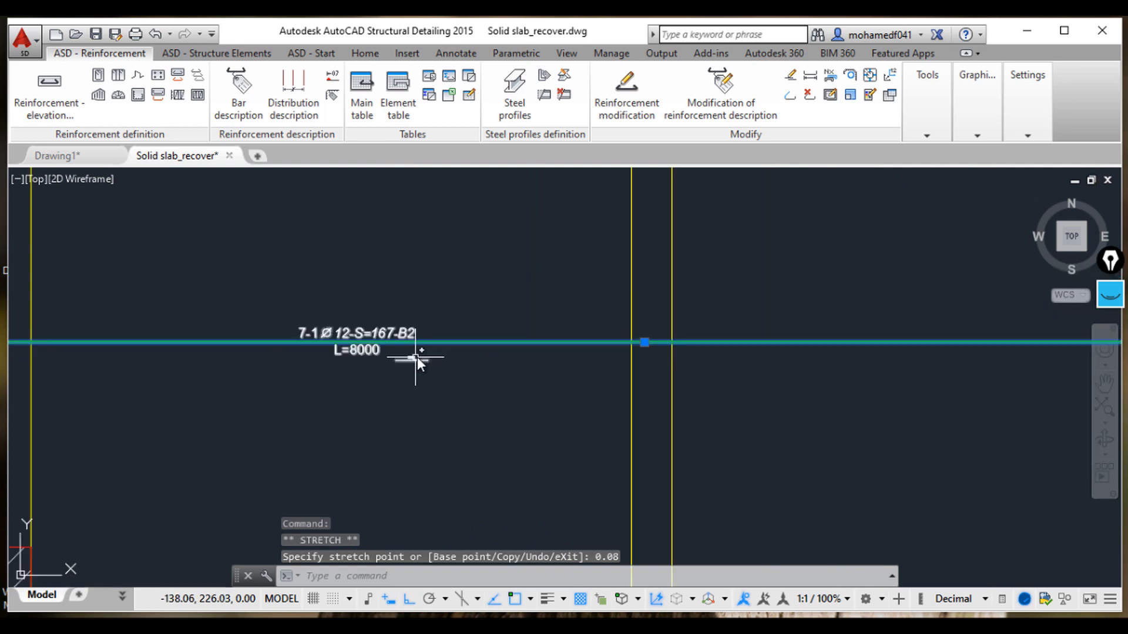
middle_click_drag(558, 383, 590, 390)
scroll(590, 389, "up", 2)
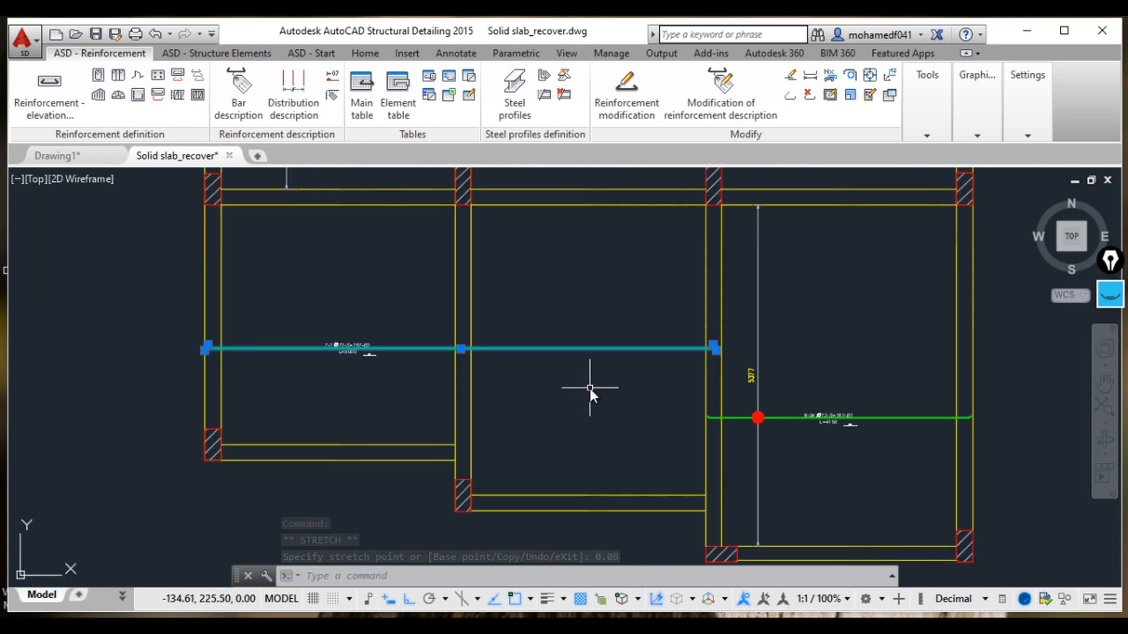
key("Escape")
key("Escape")
key("Escape")
Step: Add a vertical linear dimension measuring the span of the lower-middle slab panel across the bar
left_click(361, 54)
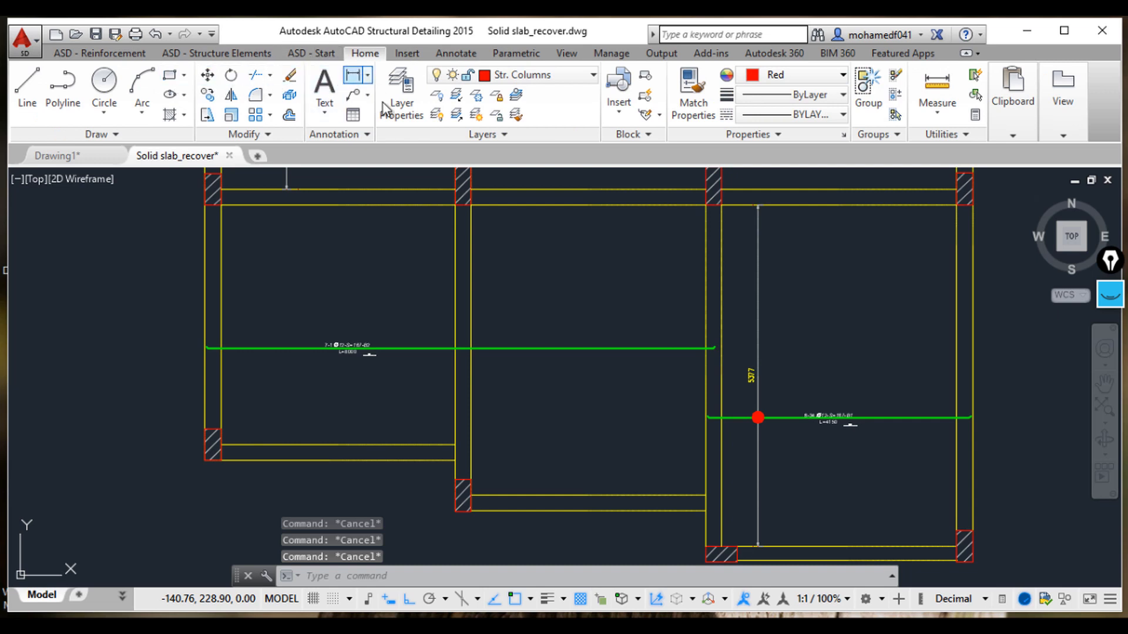
left_click(352, 74)
middle_click_drag(399, 268, 442, 297)
left_click(405, 234)
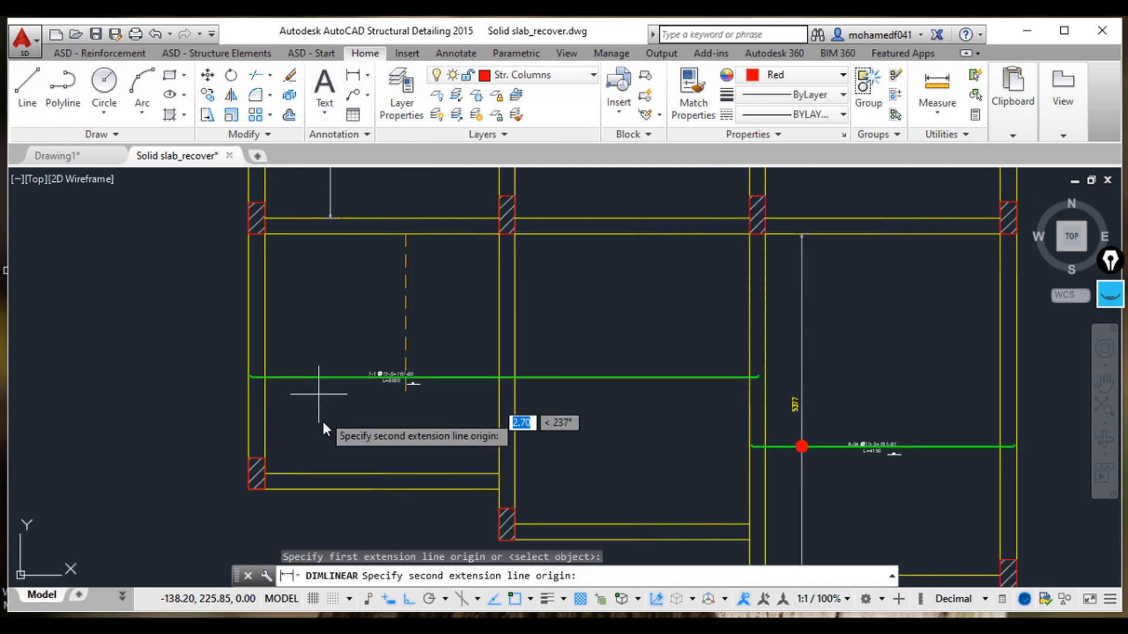
left_click(330, 474)
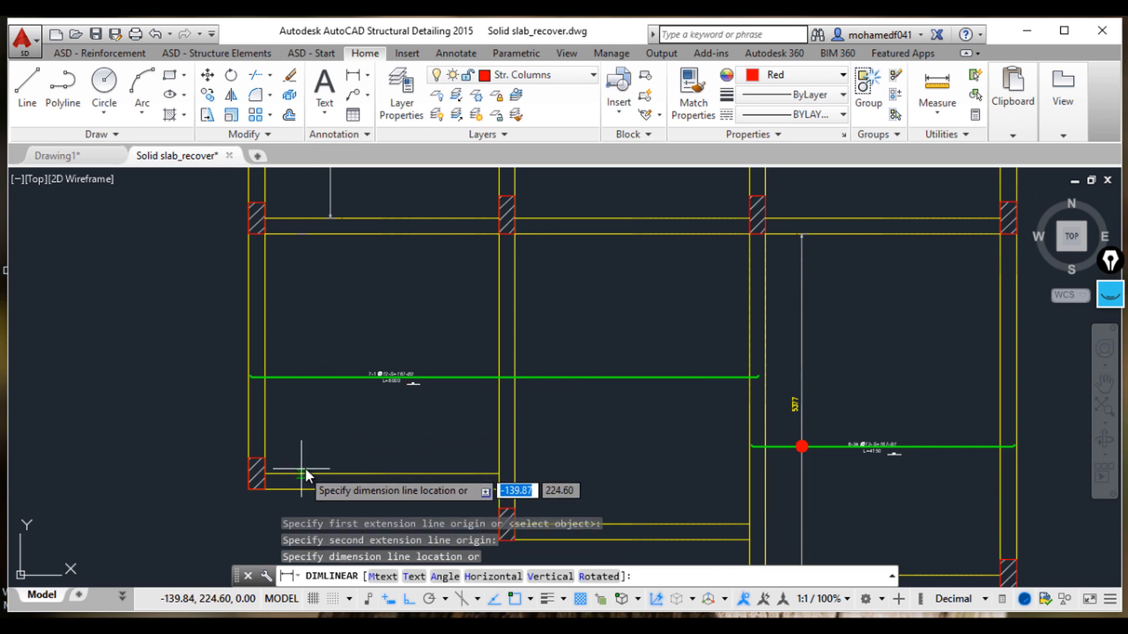
left_click(305, 469)
scroll(305, 351, "up", 6)
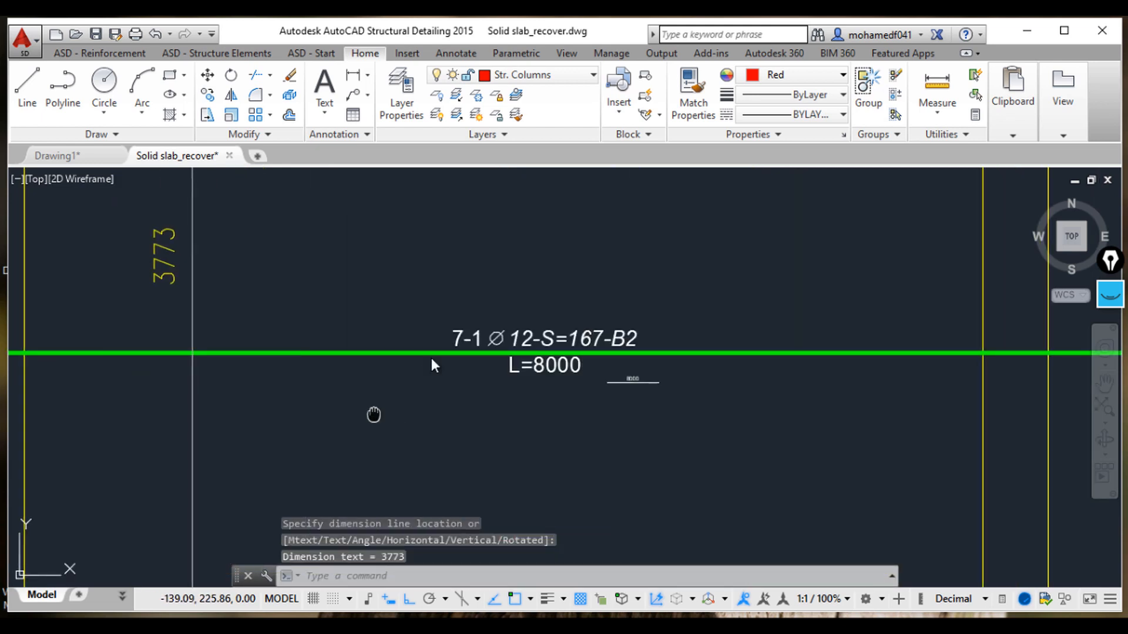
Step: Switch to the calculator and compute 3.773 × 6 + 1 for the bar count
key("alt+Tab")
left_click(824, 474)
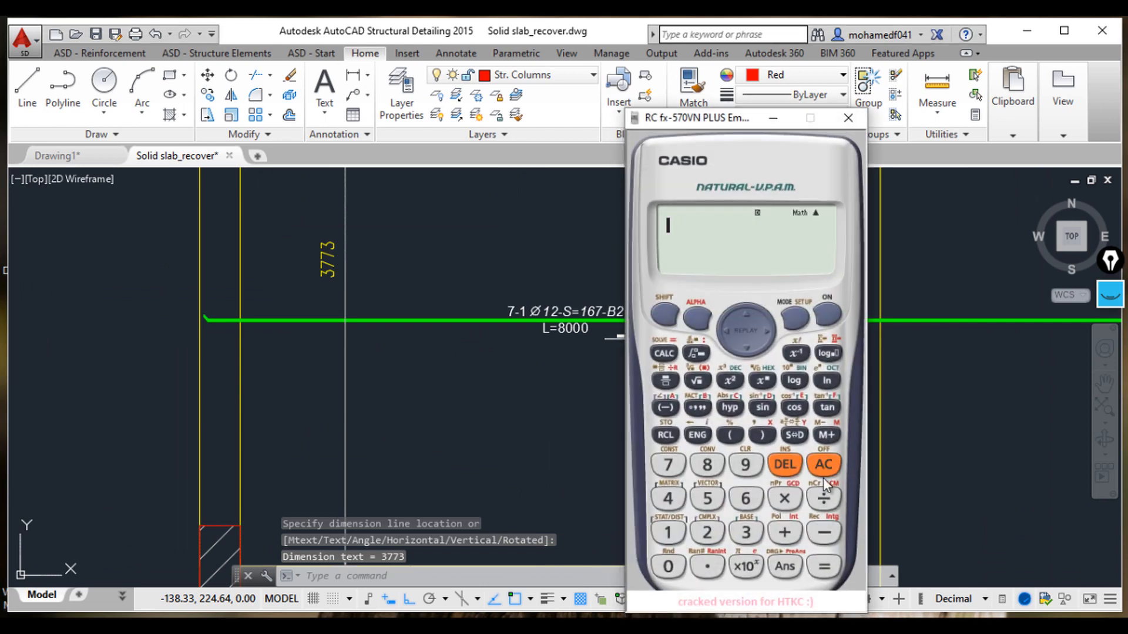
left_click(746, 533)
left_click(707, 566)
left_click(668, 465)
left_click(668, 464)
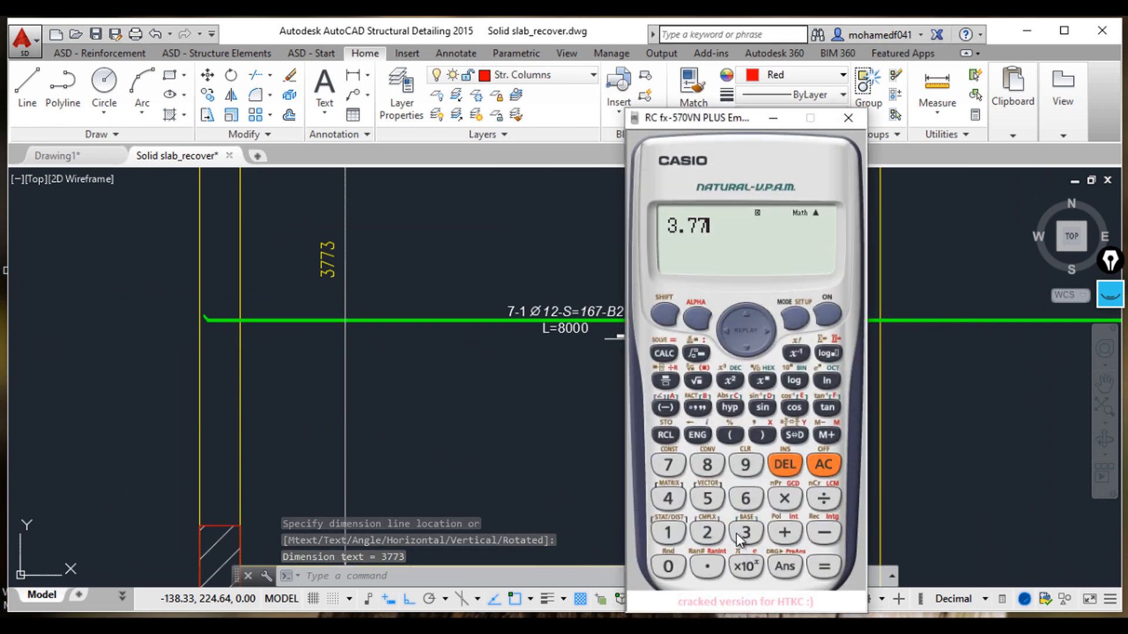
left_click(746, 533)
left_click(784, 503)
left_click(746, 498)
left_click(837, 564)
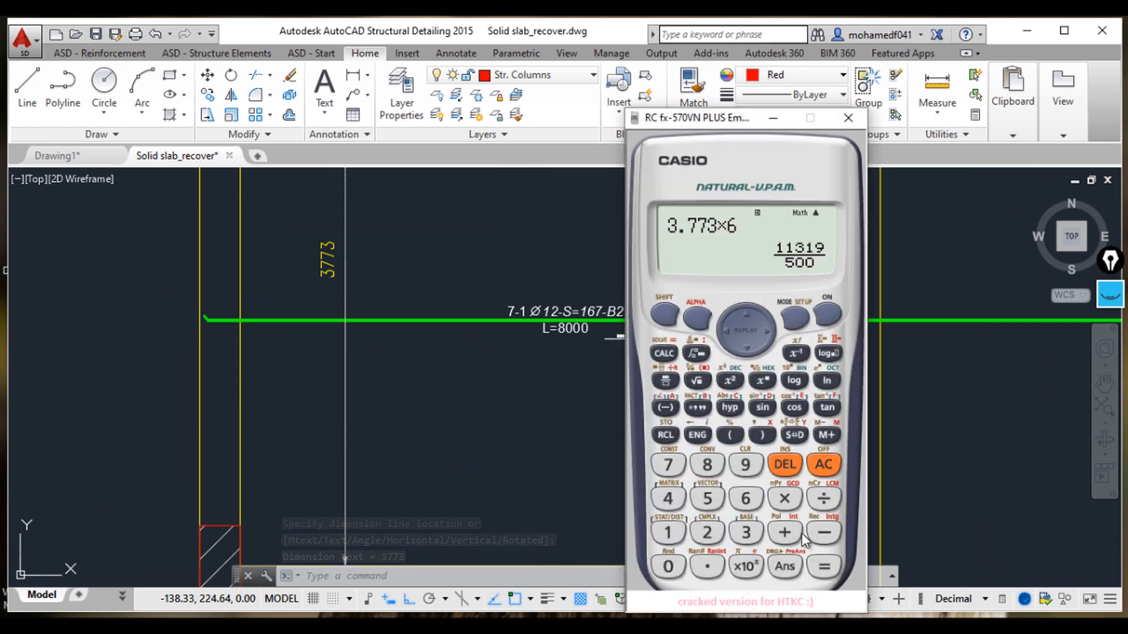
left_click(785, 532)
left_click(667, 532)
left_click(824, 566)
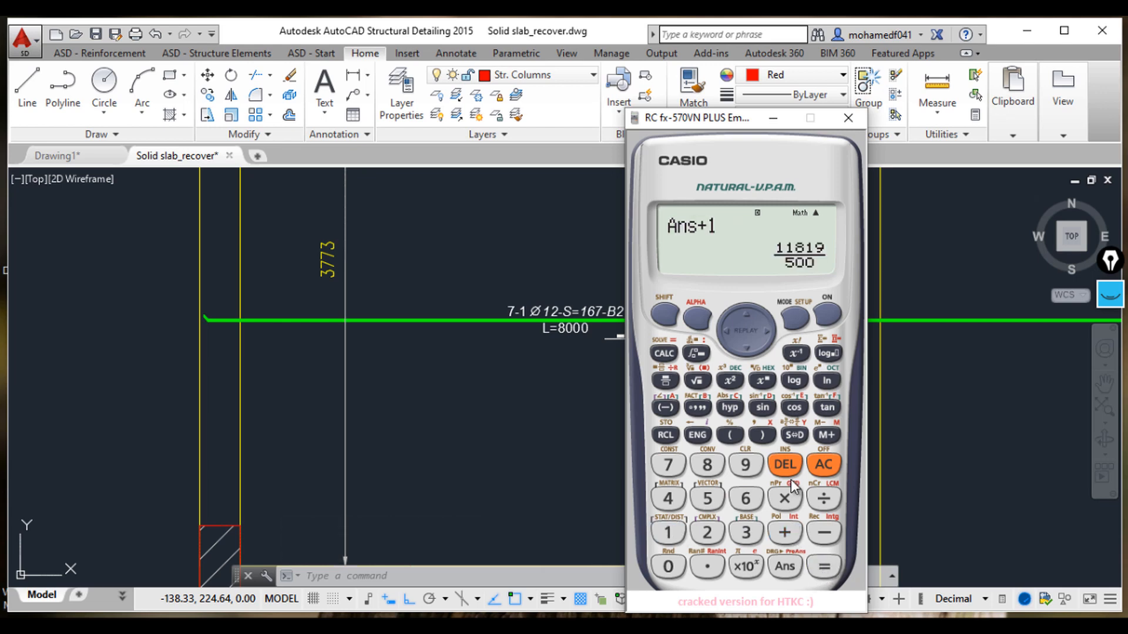
left_click(800, 435)
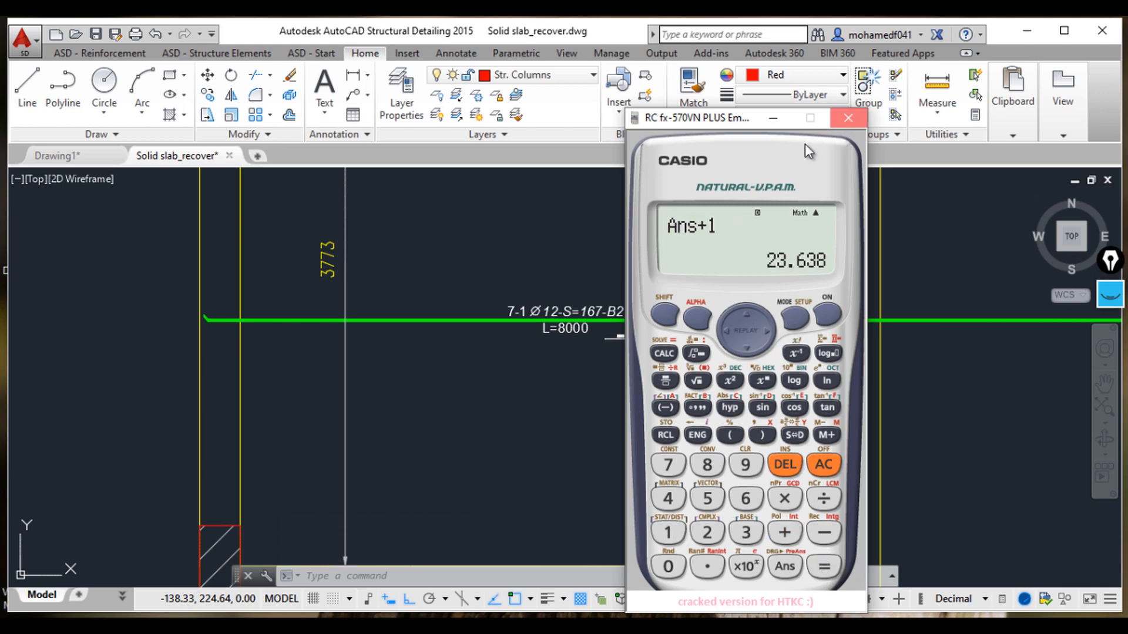
left_click(848, 118)
Step: Modify the 7-1 bar's description, setting its number of bars to 24
key("Escape")
key("Escape")
key("Escape")
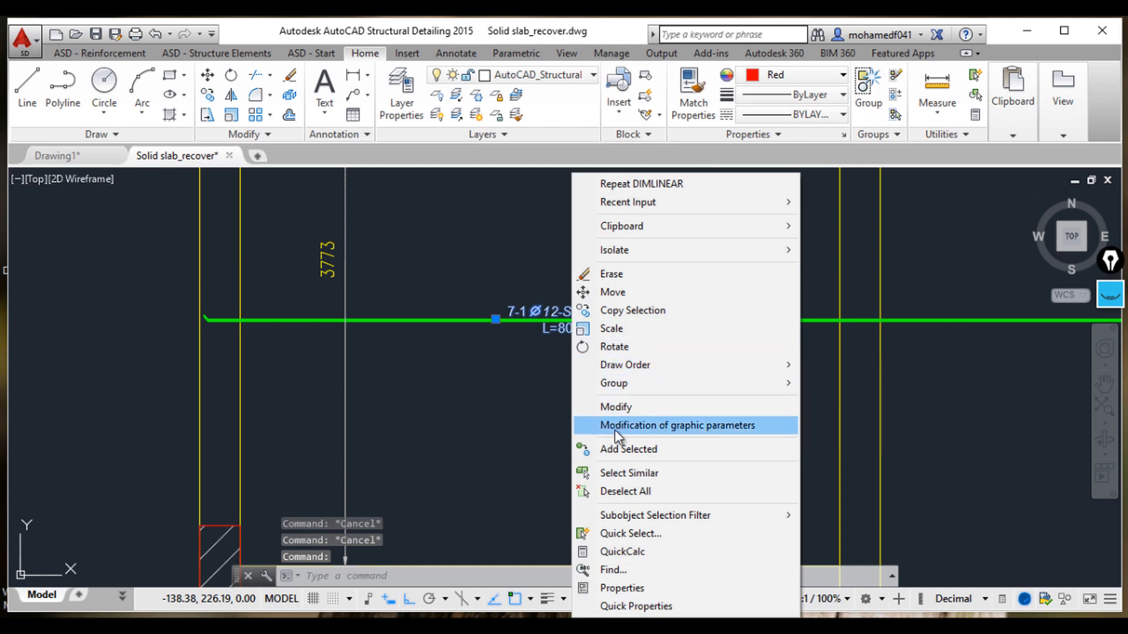
left_click(617, 407)
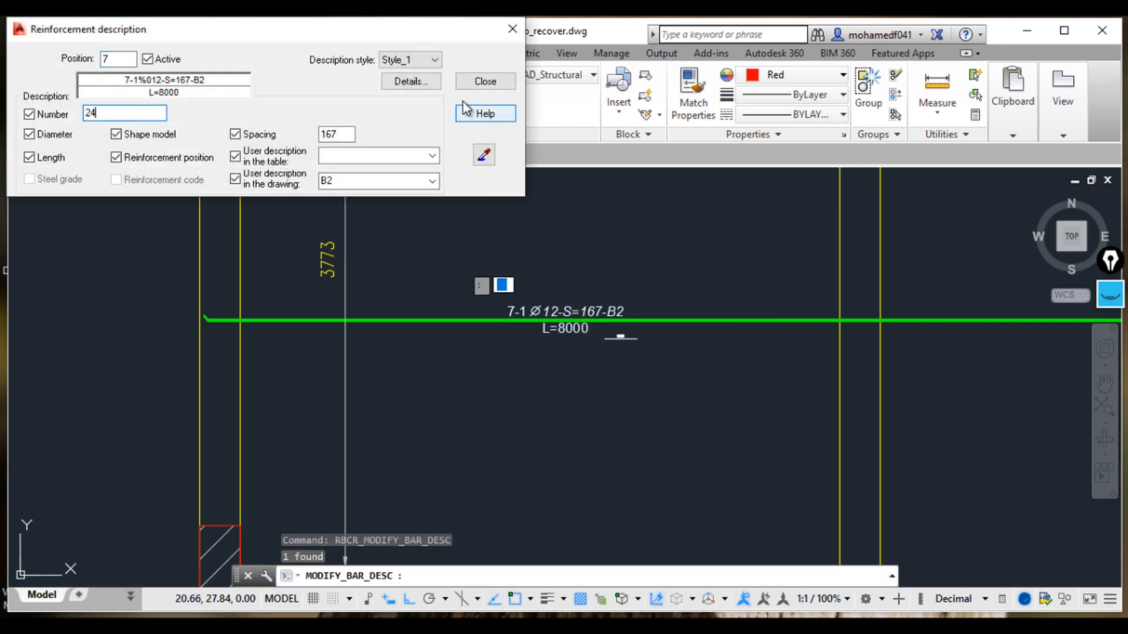
left_click(485, 81)
key("Escape")
key("Escape")
key("Escape")
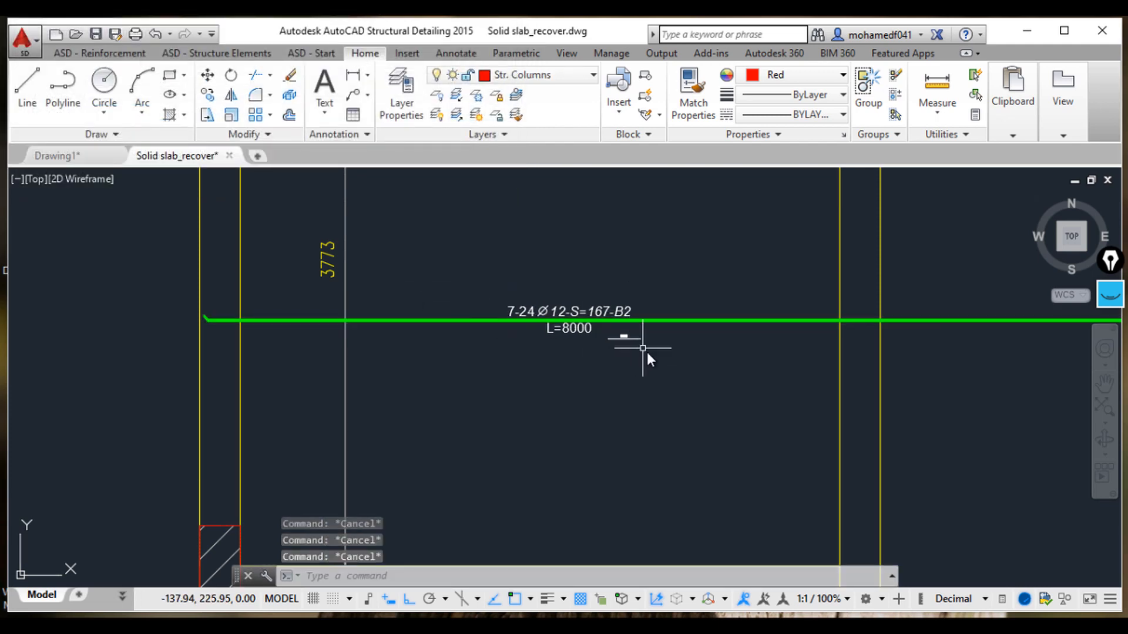
Step: Draw a horizontal reinforcement bar across the next lower slab panel, from its right beam to its left beam
scroll(647, 351, "down", 2)
middle_click_drag(657, 368, 562, 344)
middle_click_drag(675, 394, 605, 335)
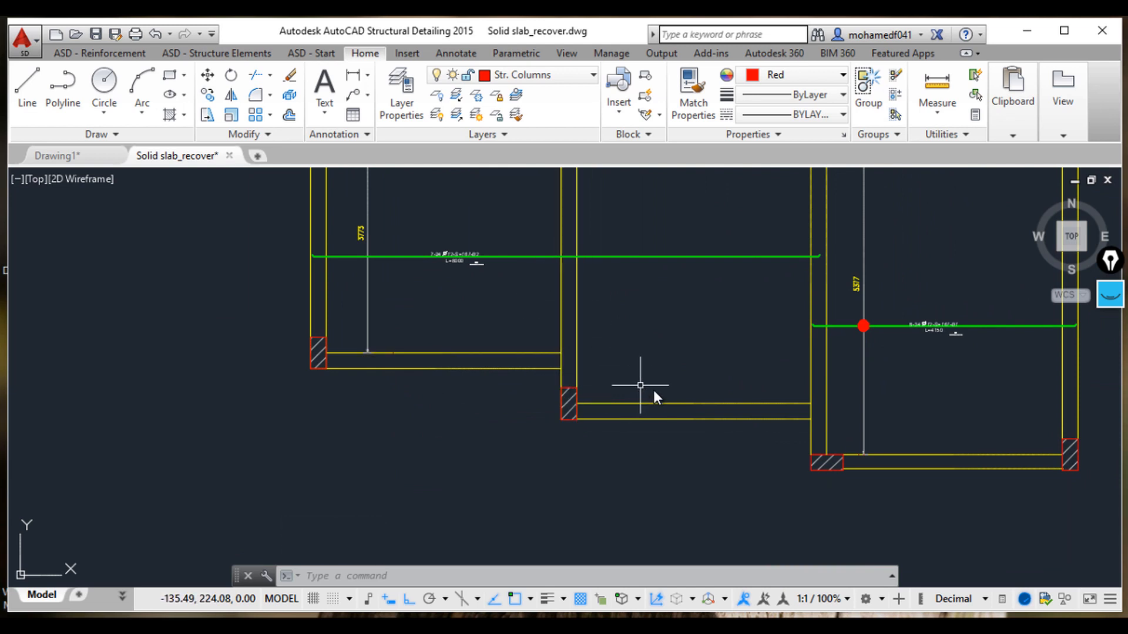
left_click(94, 53)
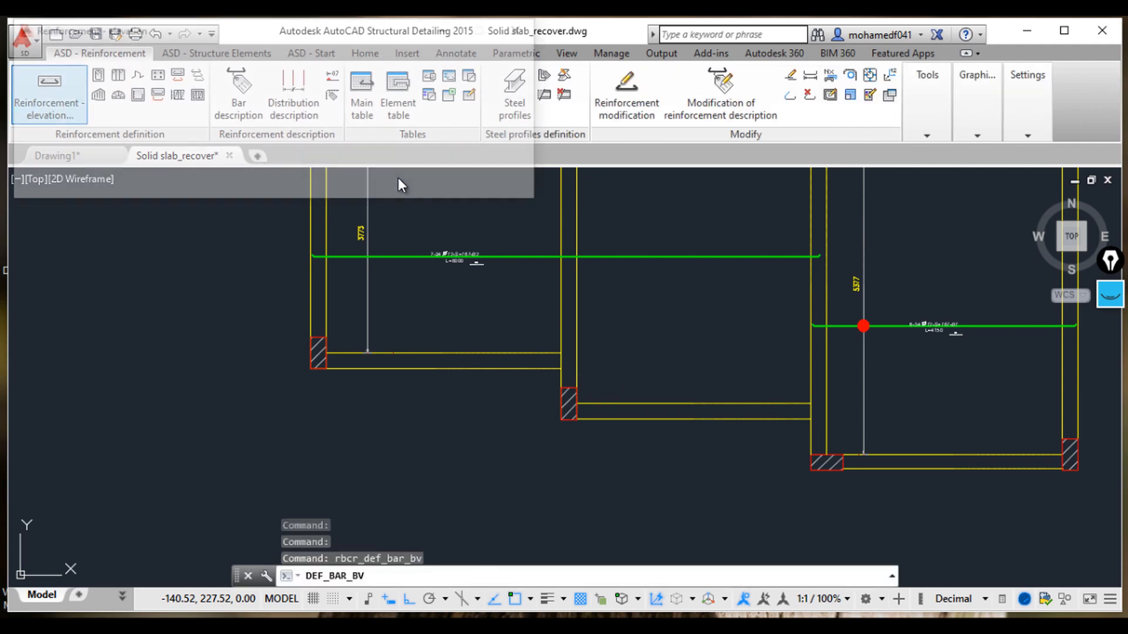
left_click(458, 64)
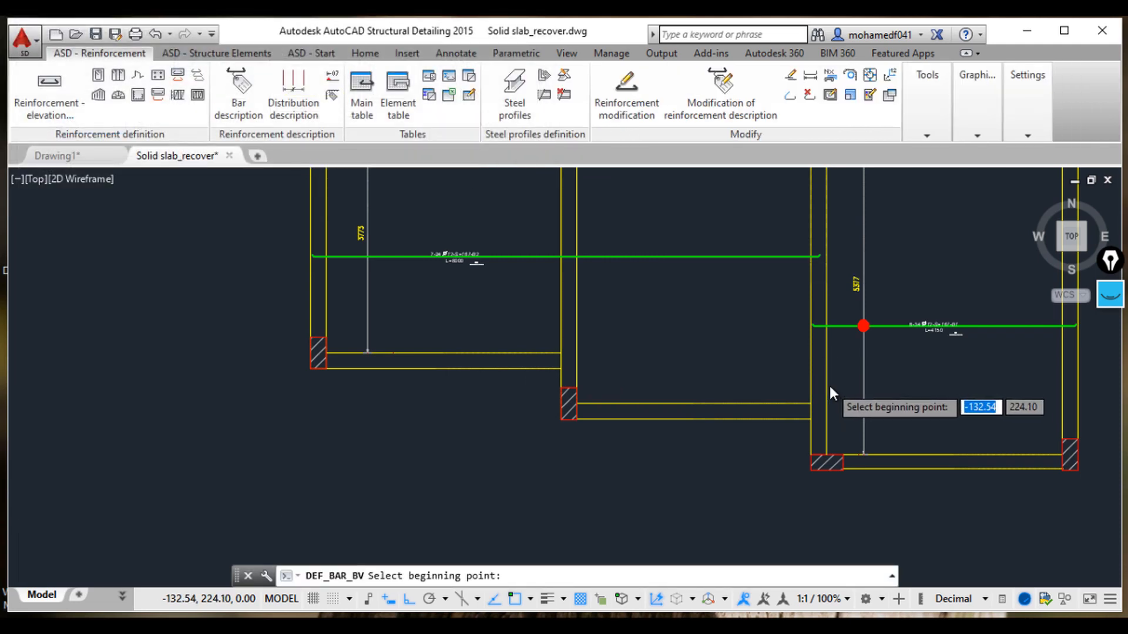
scroll(829, 386, "up", 3)
left_click(819, 379)
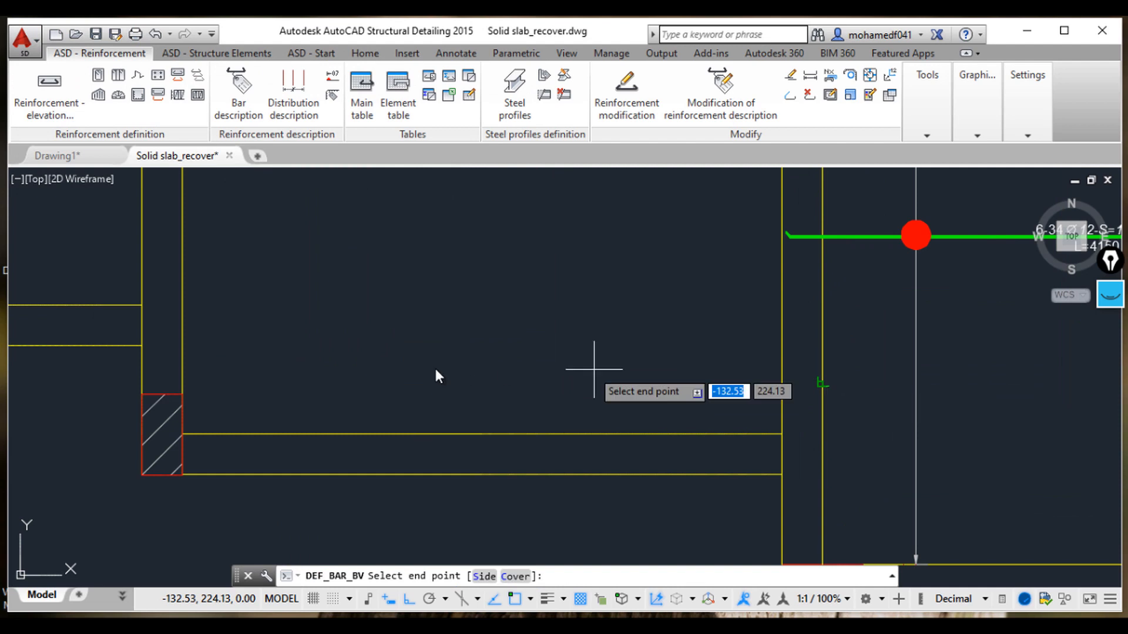
left_click(144, 377)
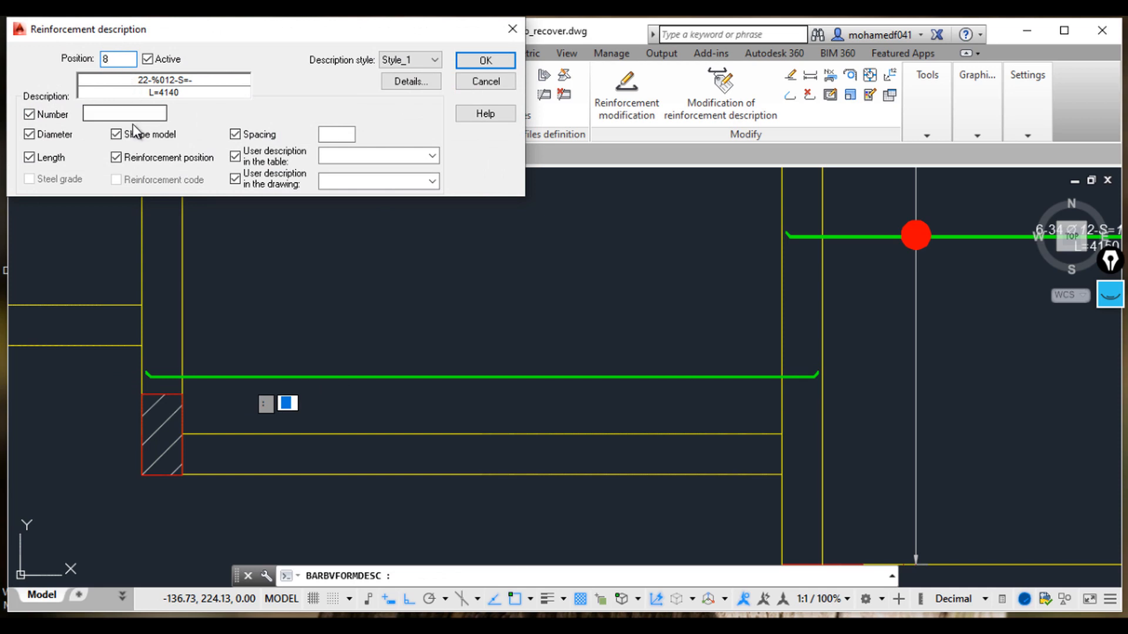
Step: Describe the bar as position 8 with 1 bar, spacing 167 and drawing description B2
left_click(133, 115)
left_click(324, 134)
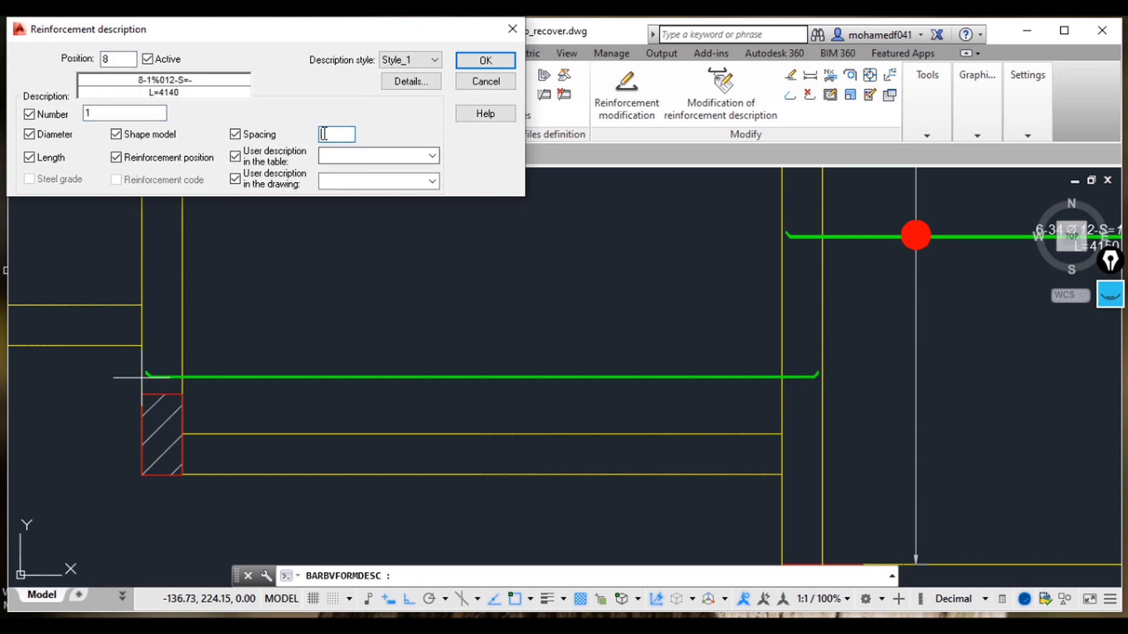
left_click(347, 181)
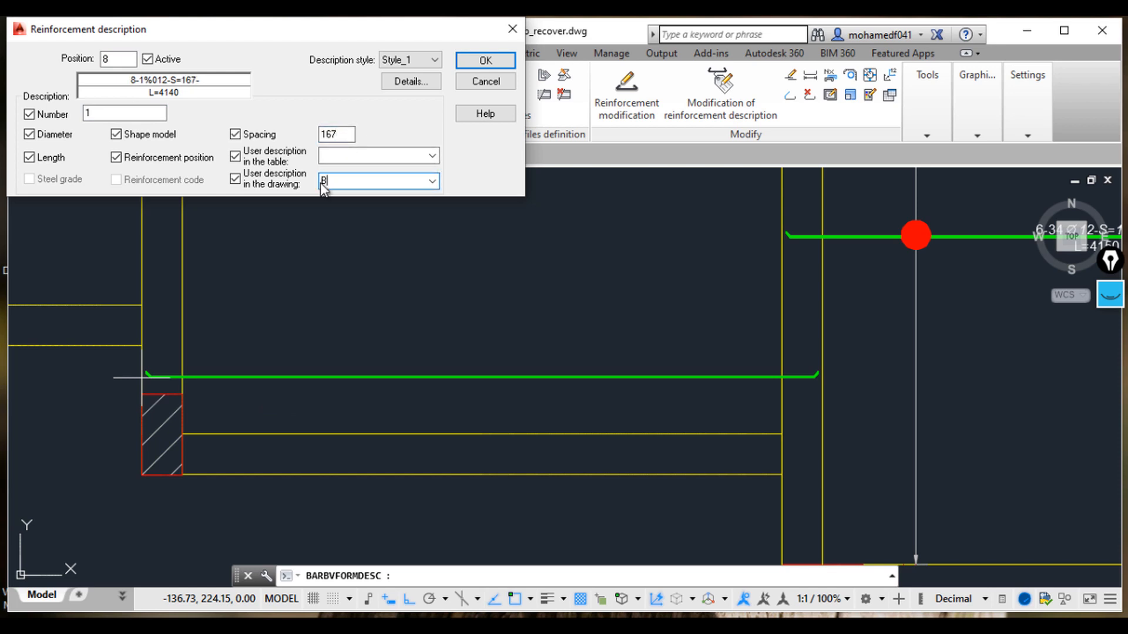
left_click(487, 61)
Step: Place the 8-1 bar's description label along the bar
scroll(352, 382, "up", 2)
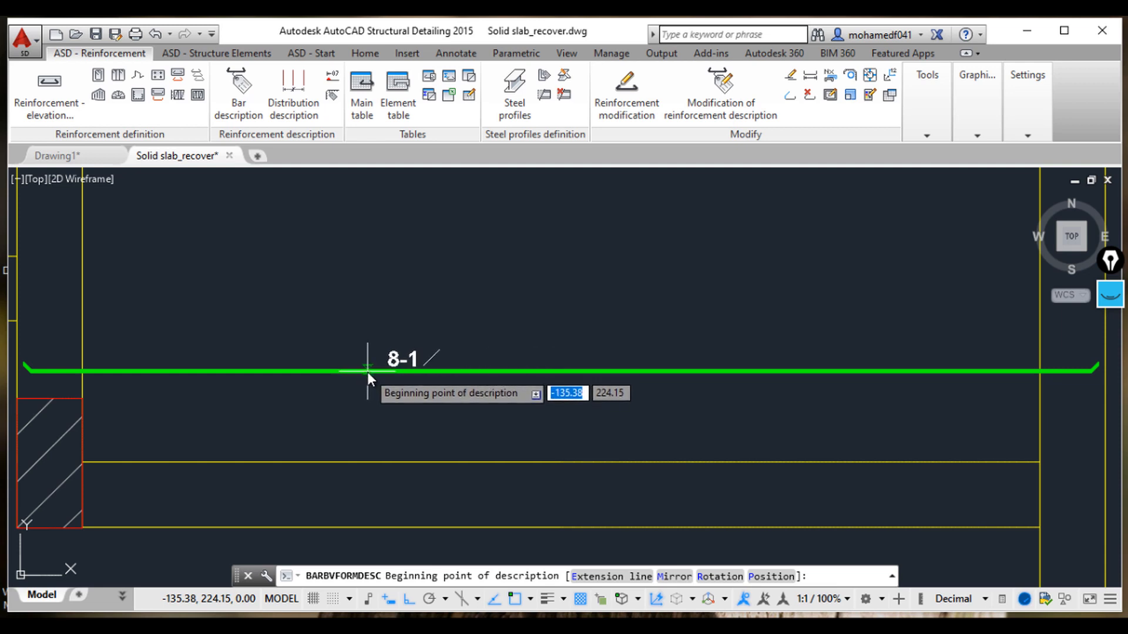
left_click(367, 372)
key("Return")
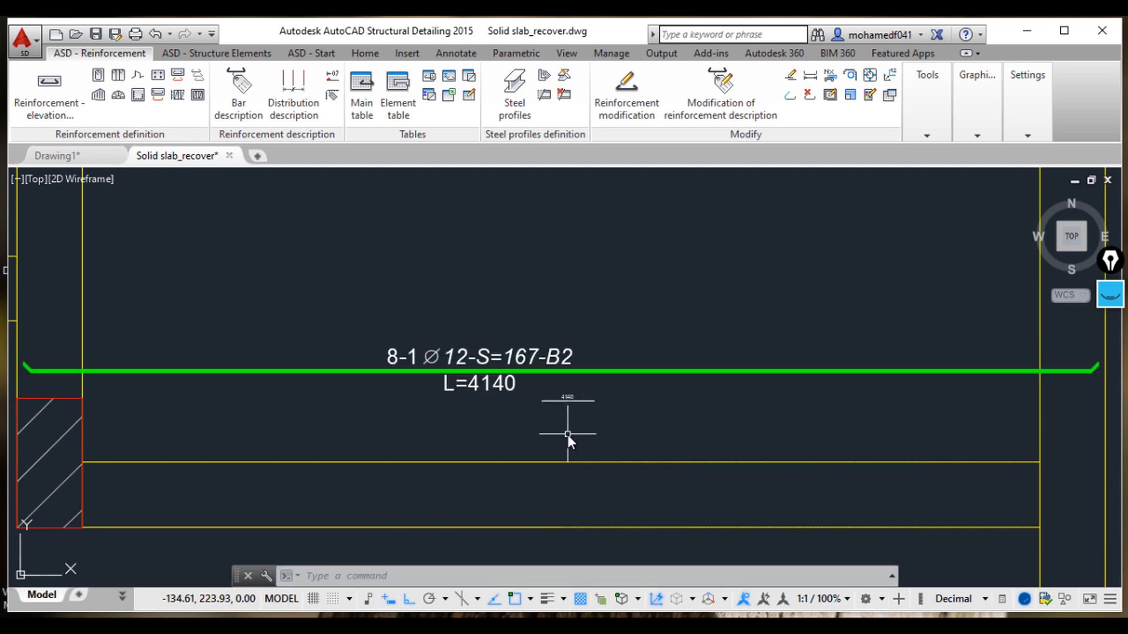
scroll(335, 395, "down", 2)
middle_click_drag(333, 395, 452, 398)
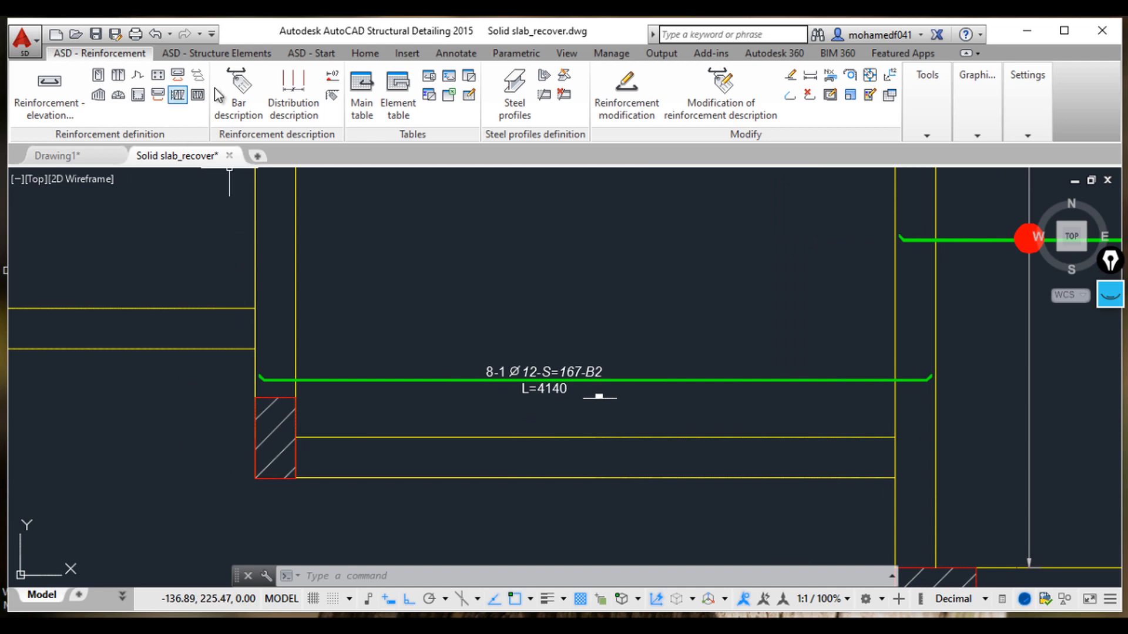
Step: Add a vertical linear dimension spanning the lower slab panel beside the left end of the 8-1 bar
left_click(365, 53)
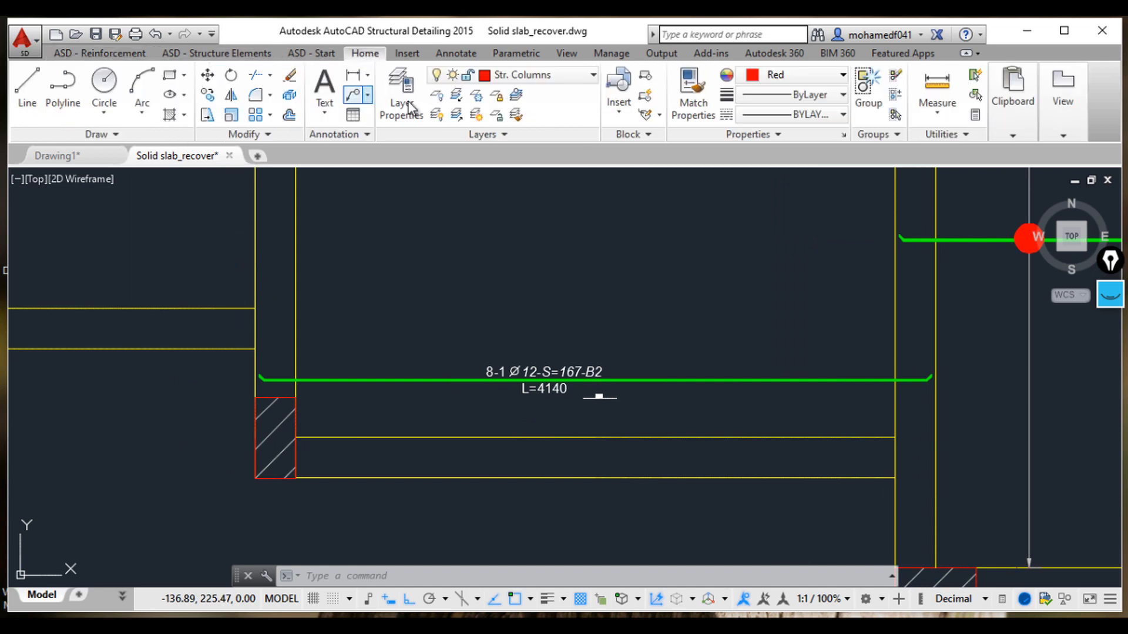
left_click(354, 77)
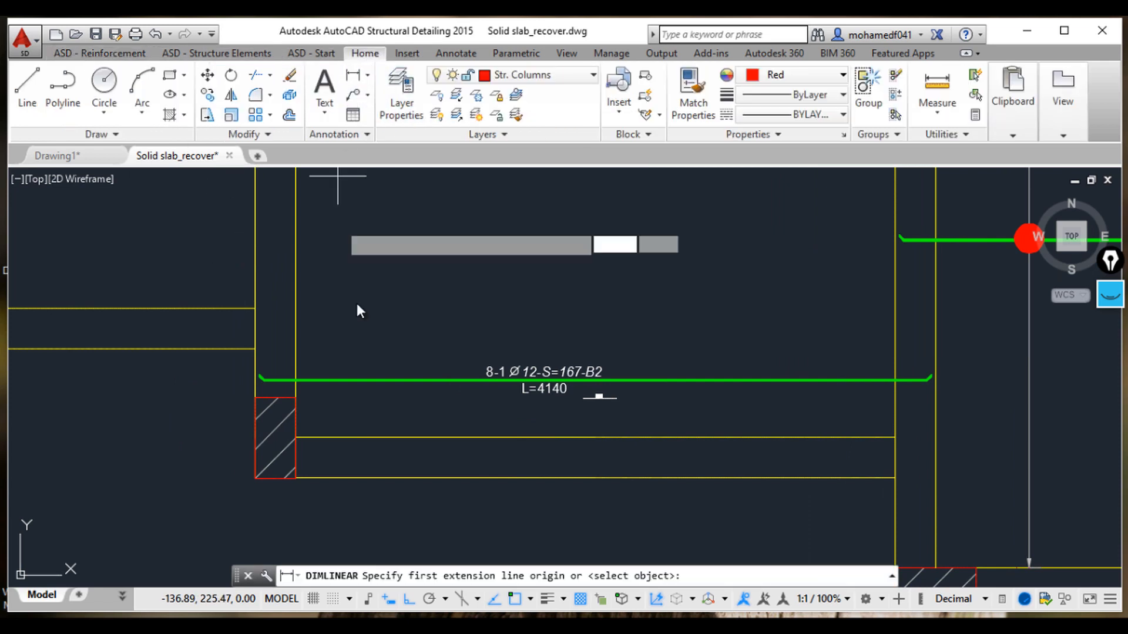
left_click(257, 348)
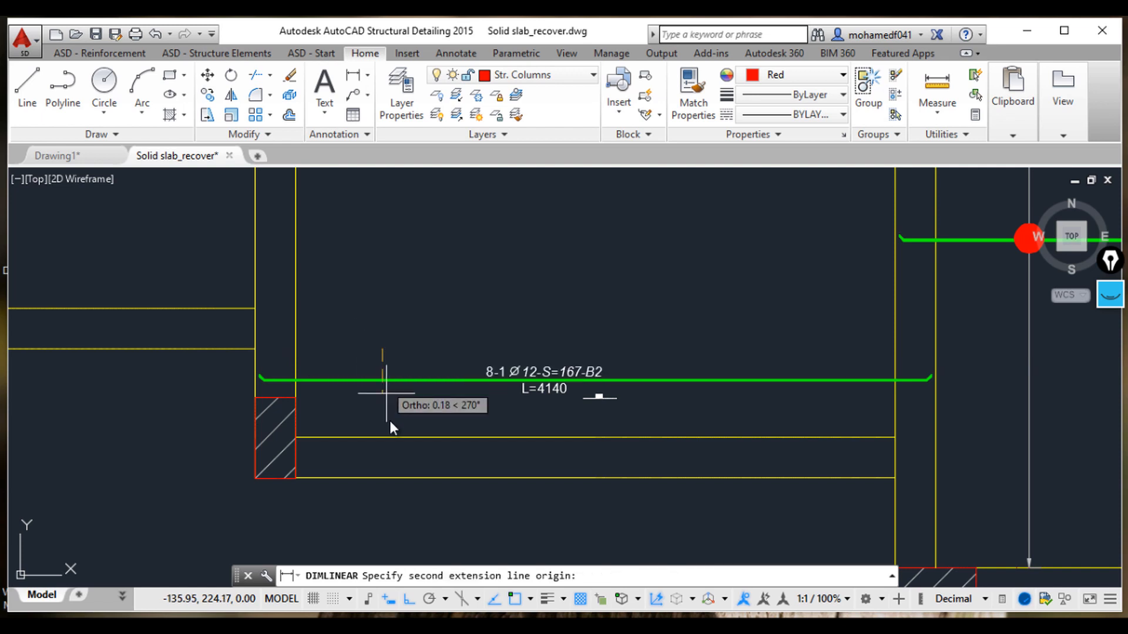
left_click(382, 437)
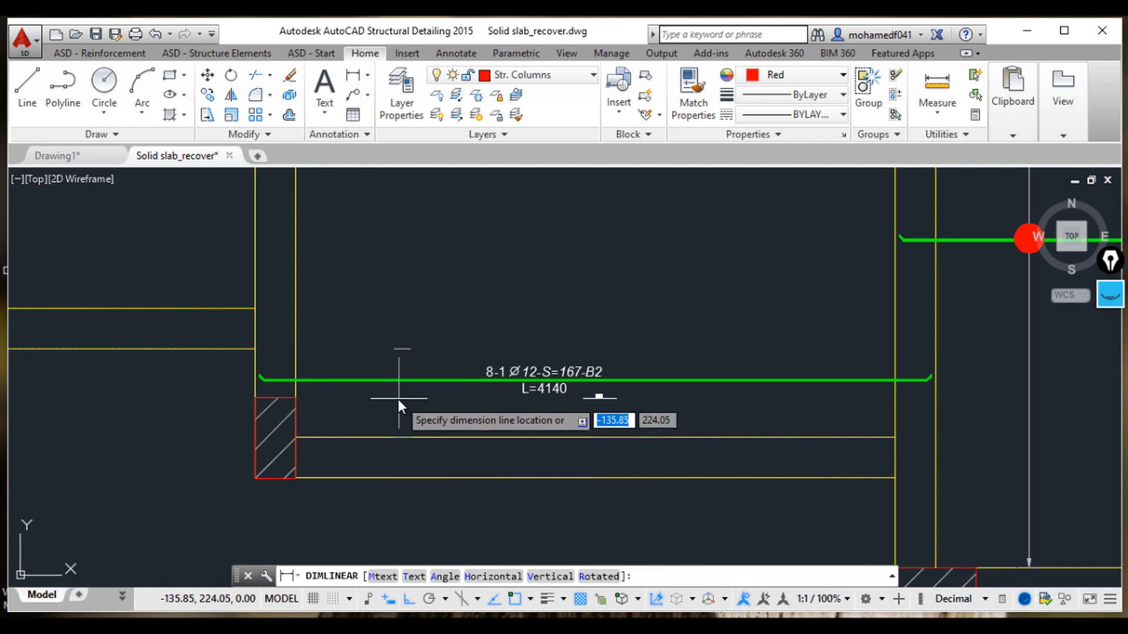
left_click(368, 403)
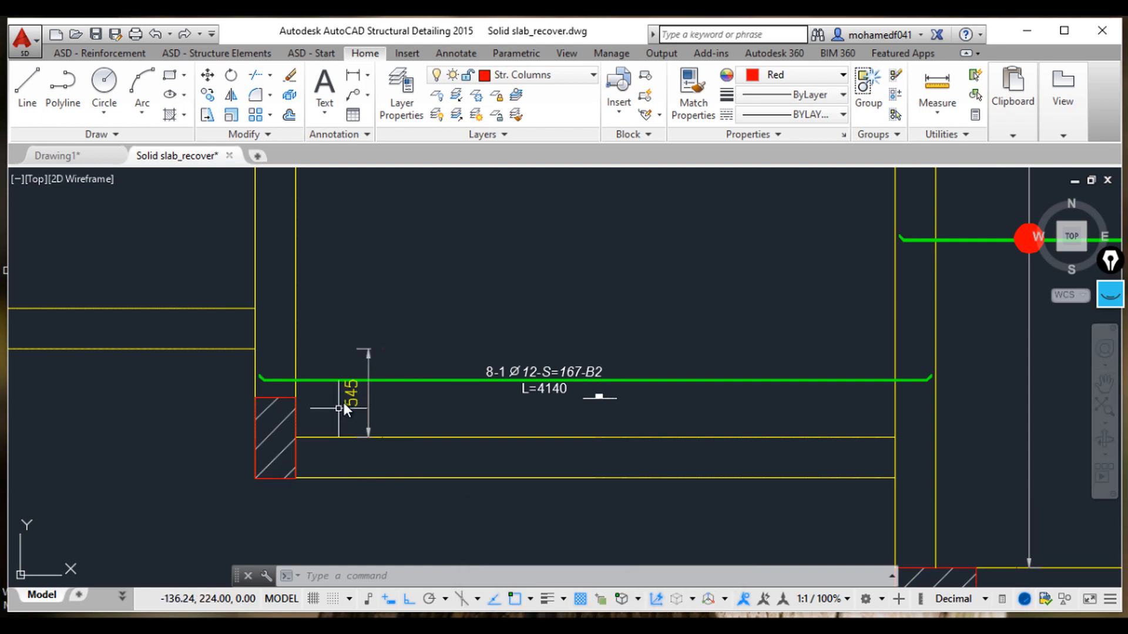
Step: Switch to the calculator app and compute 0.545 × 6, then close it
left_click(477, 625)
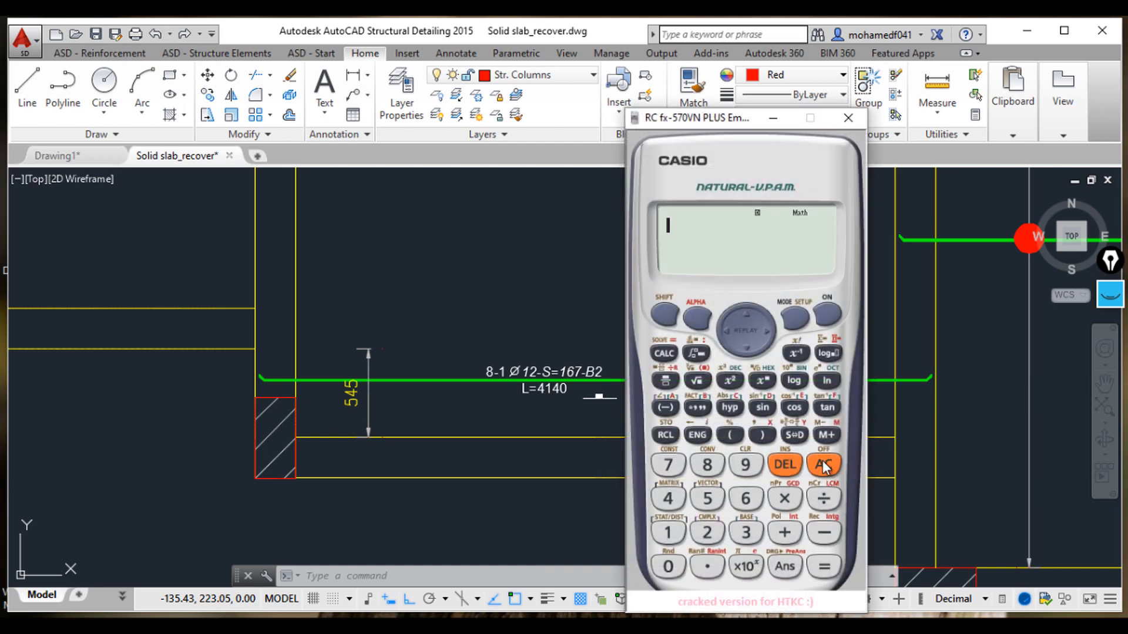
left_click(707, 573)
left_click(823, 464)
left_click(707, 498)
left_click(709, 502)
left_click(784, 498)
left_click(745, 499)
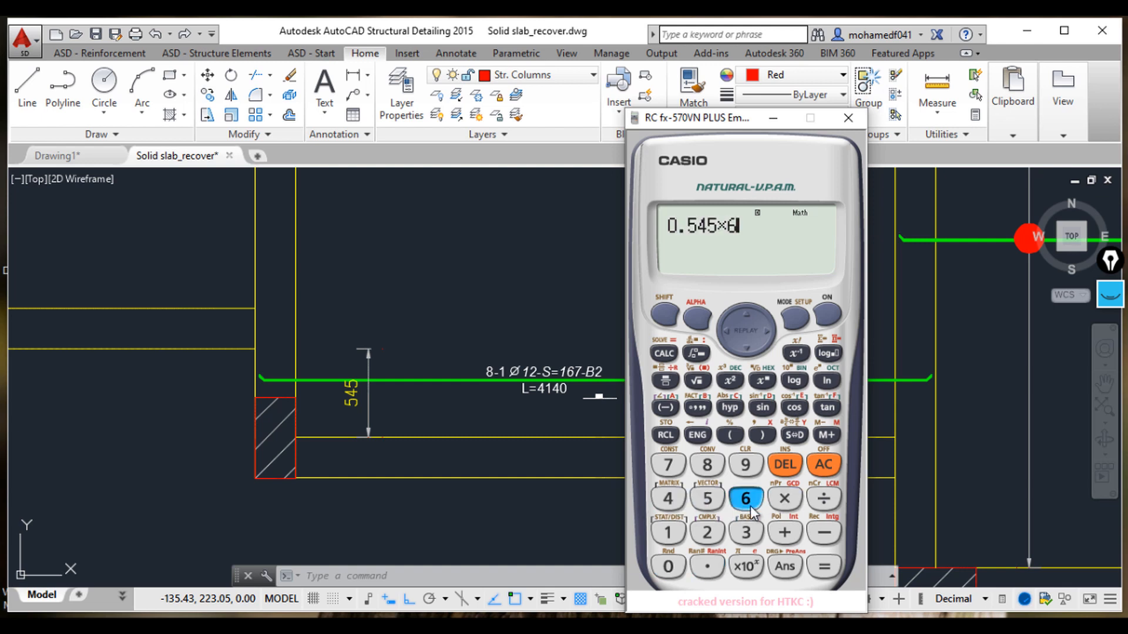
left_click(824, 567)
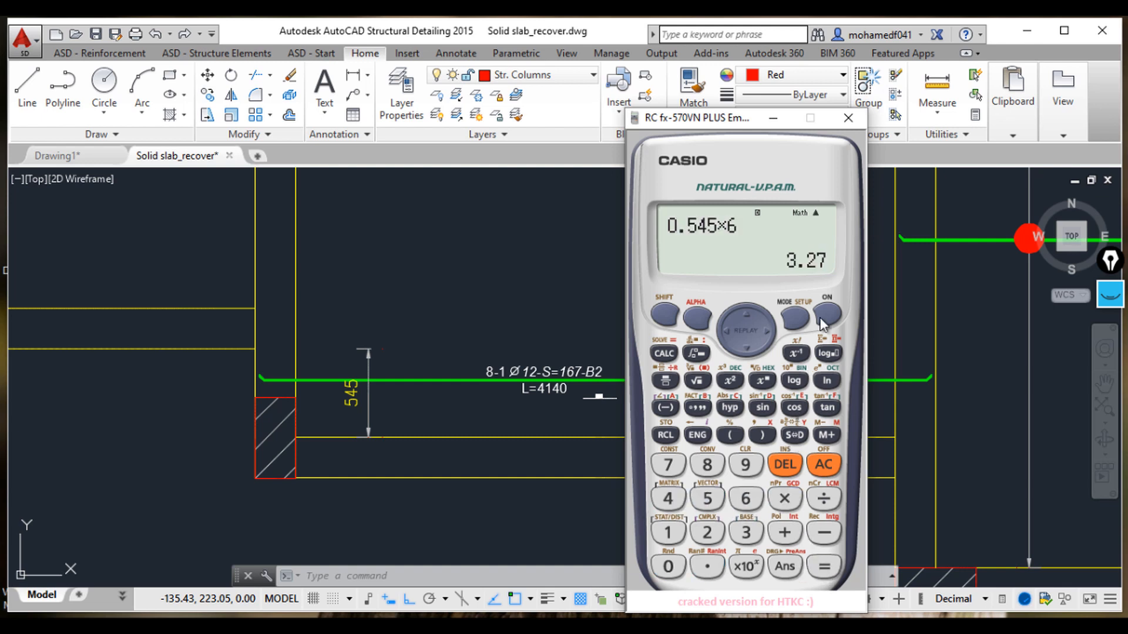
left_click(846, 118)
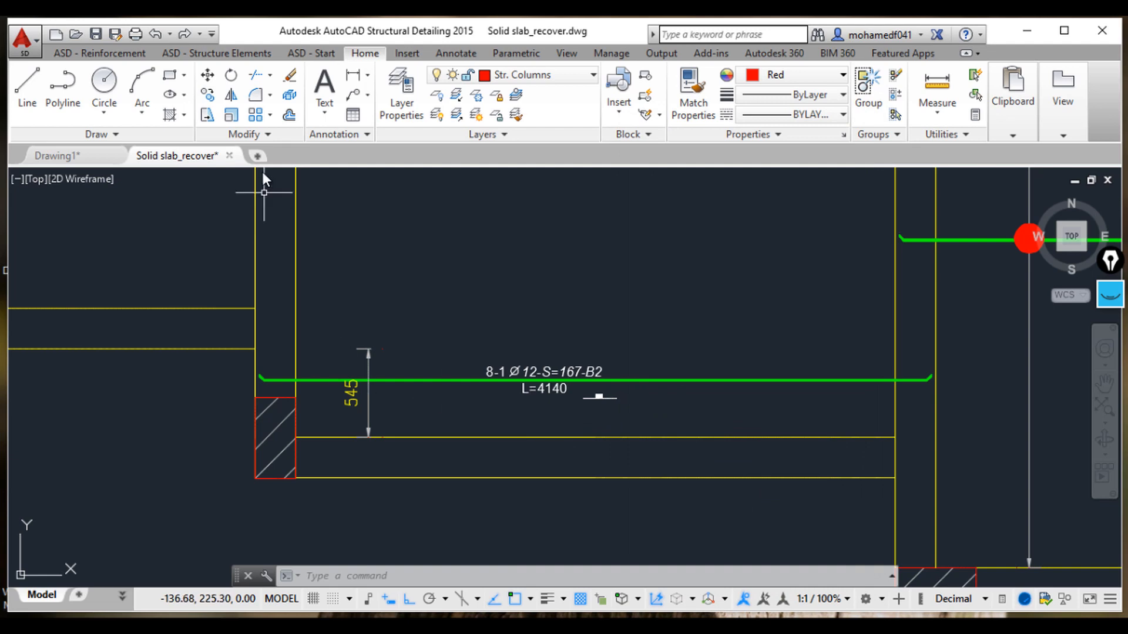
Step: Modify the 8-1 bar's description, setting its number of bars to 5
left_click(491, 380)
right_click(503, 376)
left_click(555, 410)
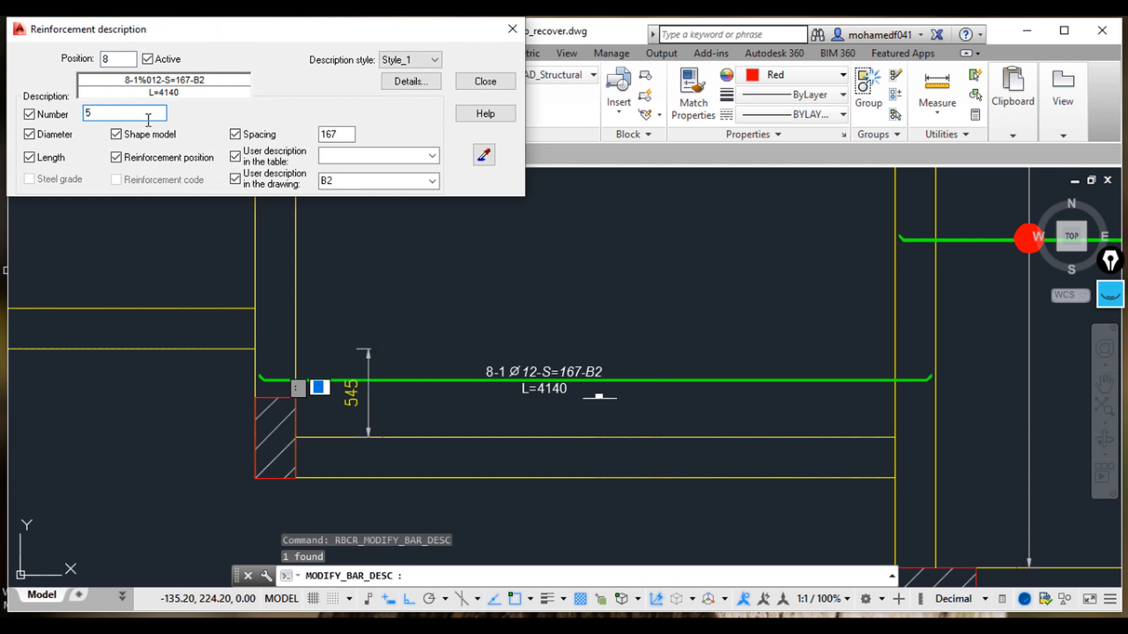
left_click(486, 82)
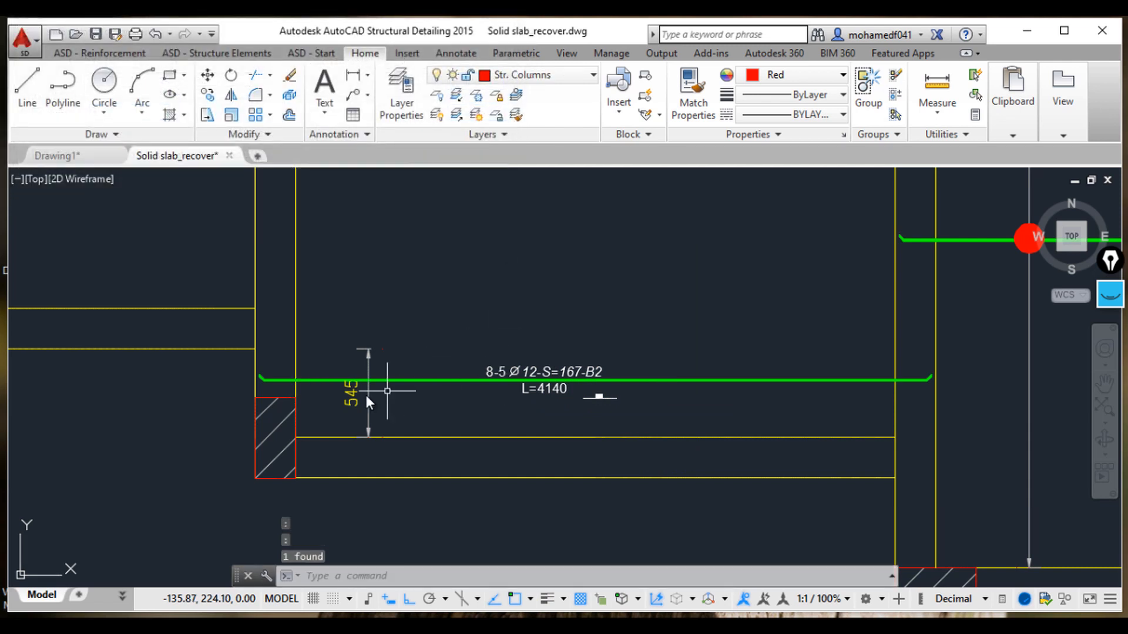
Step: Review the reinforced slab panels and their bar descriptions across the plan
scroll(541, 399, "up", 3)
scroll(541, 396, "down", 3)
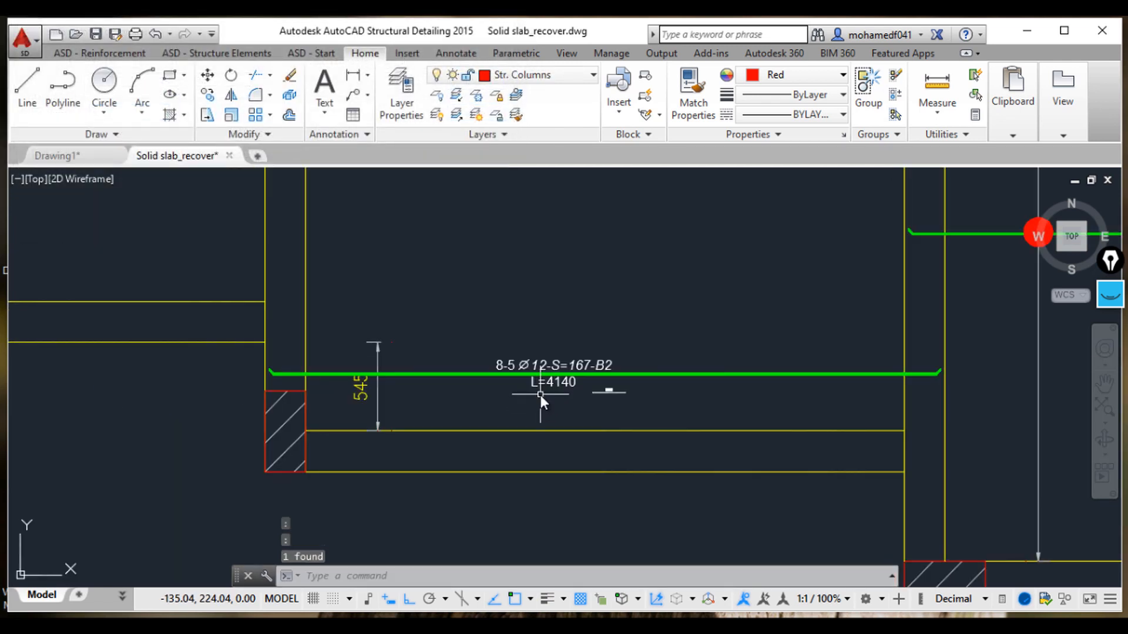
scroll(541, 355, "down", 4)
scroll(540, 353, "up", 5)
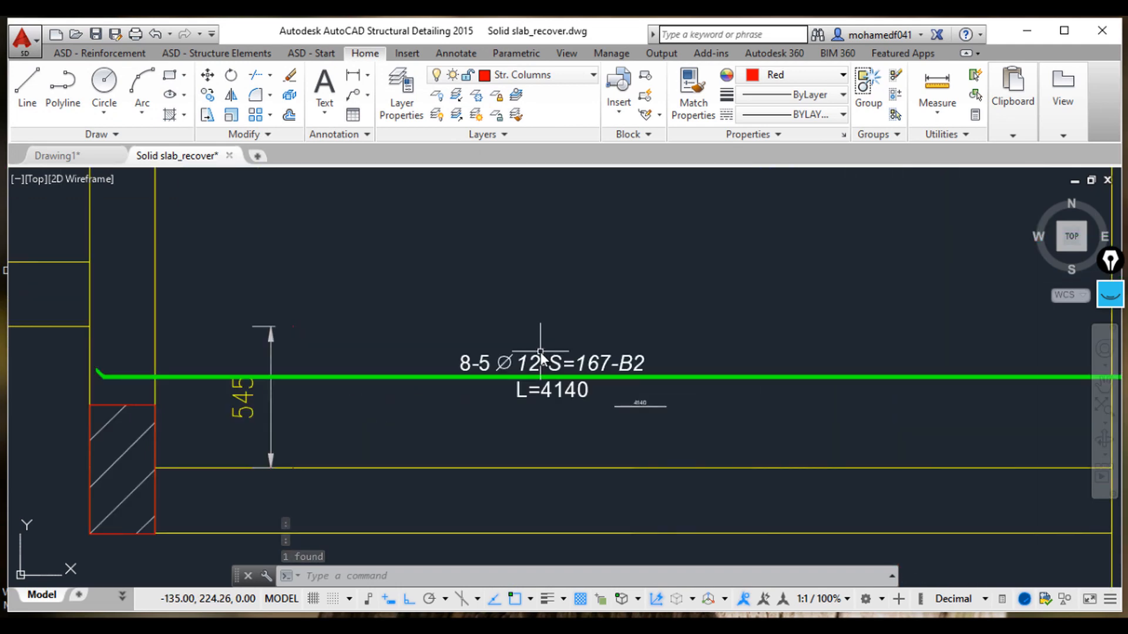
scroll(541, 355, "up", 2)
scroll(542, 352, "down", 8)
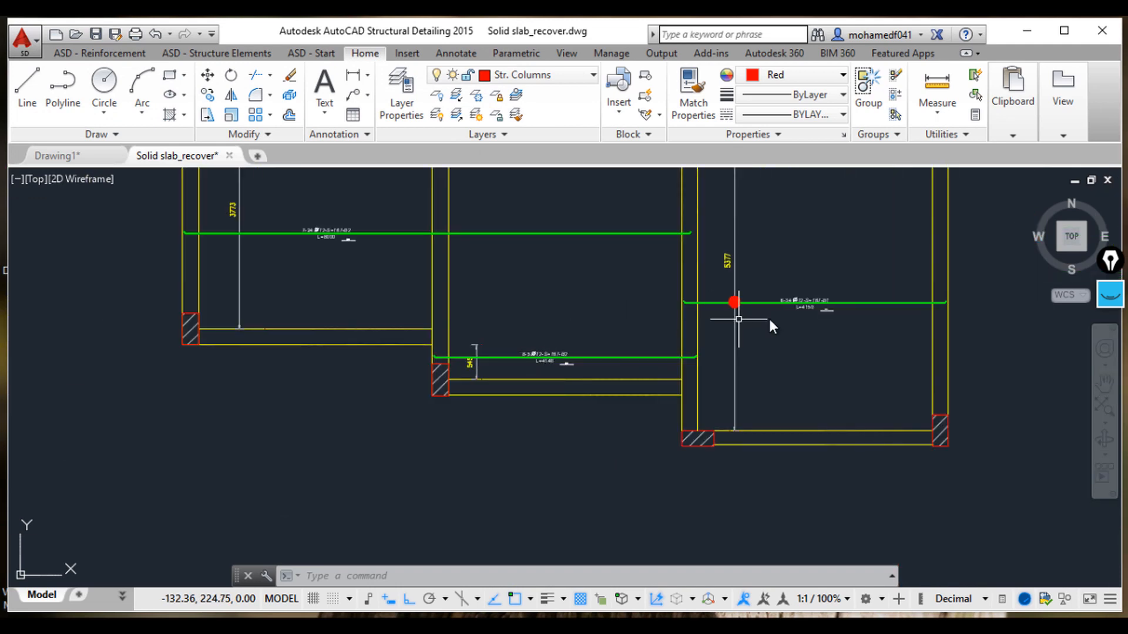
scroll(816, 316, "up", 6)
scroll(815, 321, "down", 6)
middle_click_drag(443, 319, 518, 383)
scroll(349, 273, "up", 5)
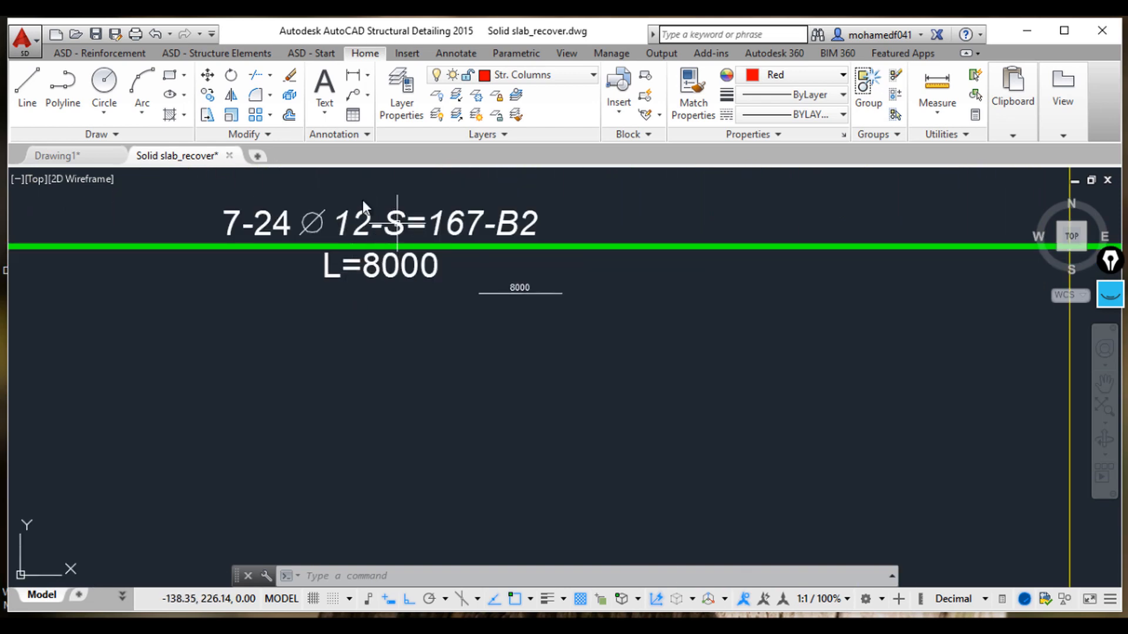
scroll(364, 237, "down", 8)
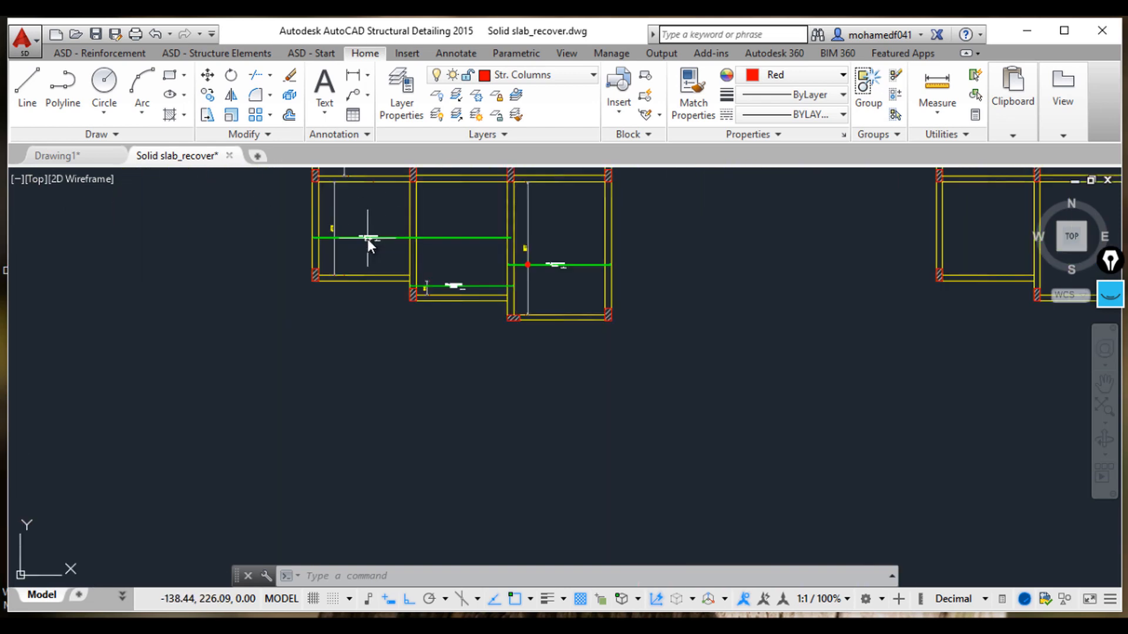
mouse_move(368, 238)
middle_mouse_down()
mouse_move(441, 311)
mouse_move(537, 347)
middle_mouse_up()
scroll(323, 281, "down", 5)
scroll(420, 346, "up", 5)
scroll(294, 359, "up", 3)
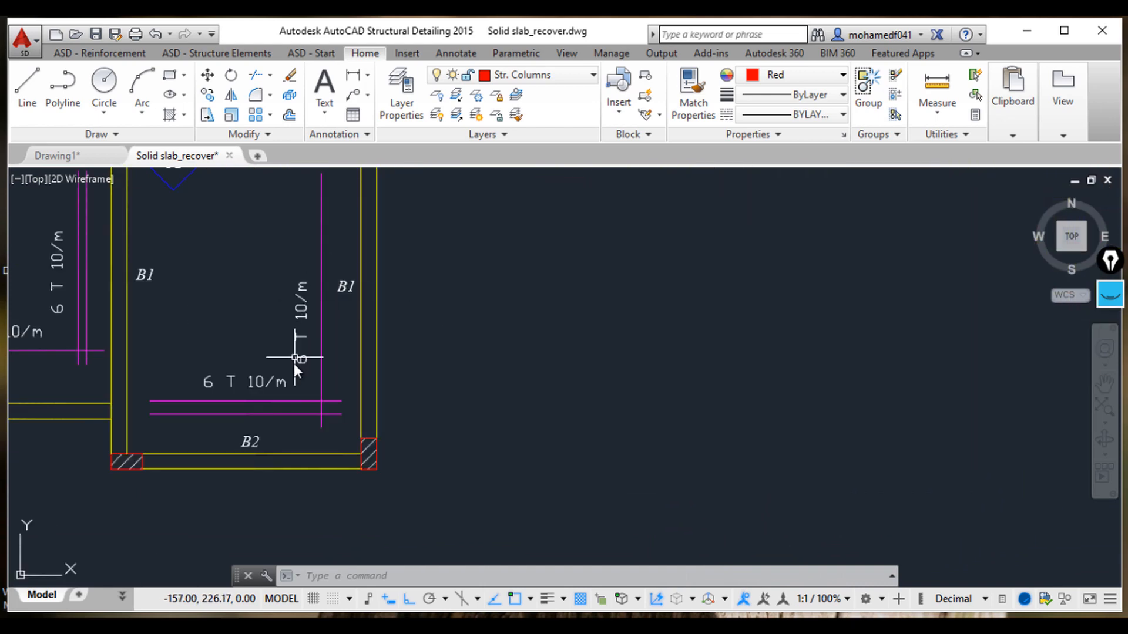
scroll(573, 388, "down", 5)
scroll(672, 367, "up", 5)
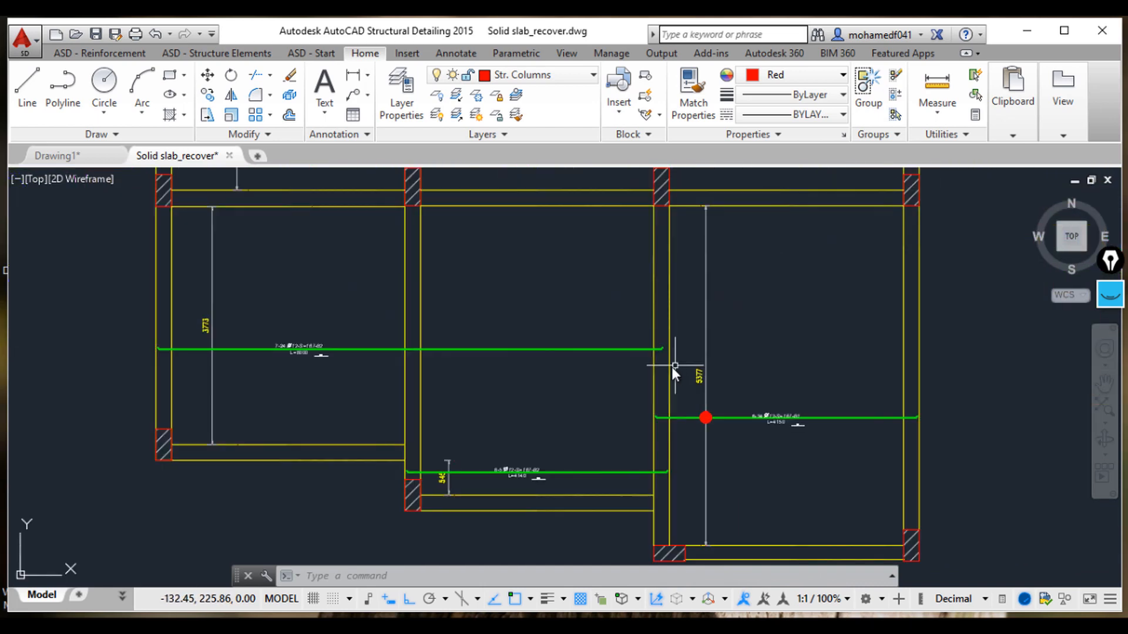
Step: Modify the 7-24 bar's graphic parameters, changing its diameter to 10
left_click(461, 348)
right_click(463, 347)
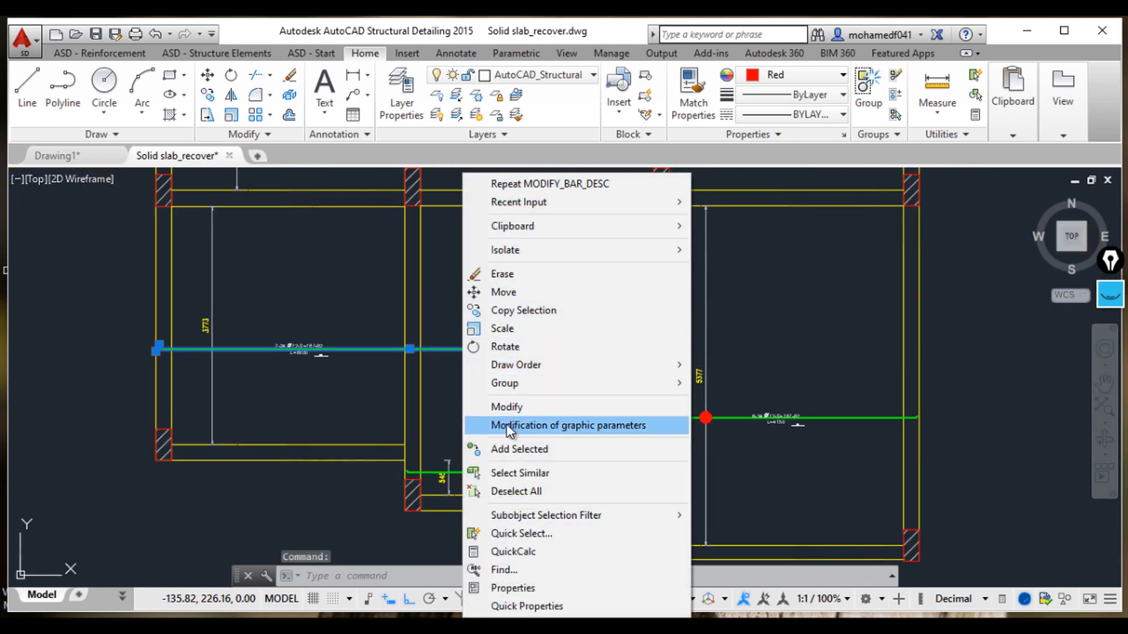
left_click(506, 412)
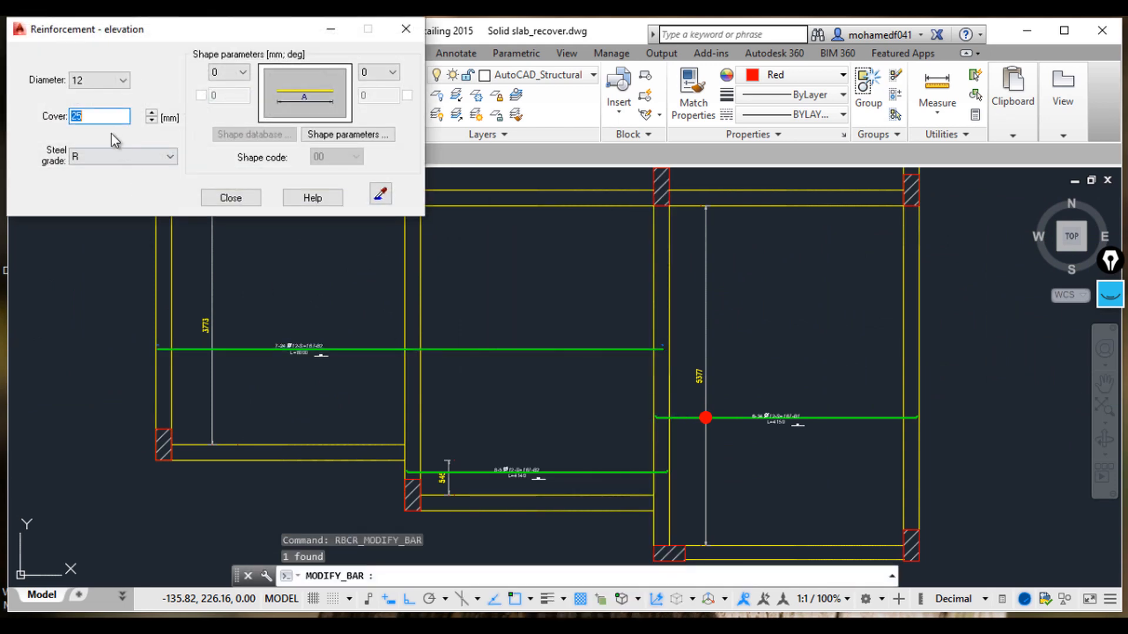
left_click(117, 81)
left_click(107, 118)
left_click(255, 198)
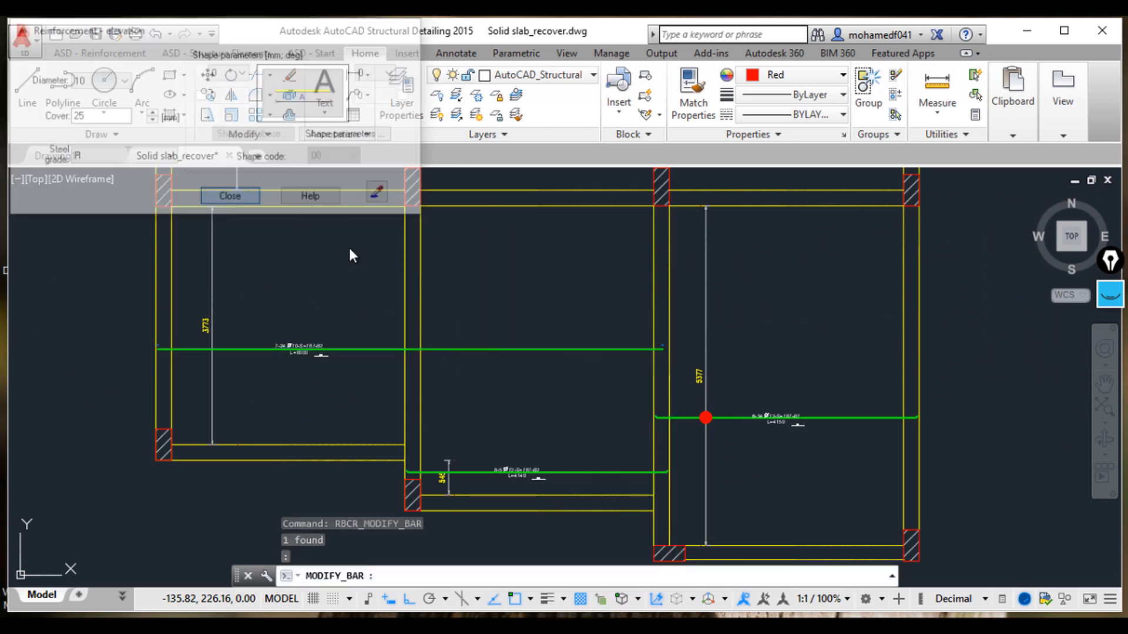
Step: Copy the red marker and distribution line from the 6-34 bar onto the 8-5 bar and the 7-24 bar
scroll(349, 368, "up", 6)
scroll(449, 380, "down", 6)
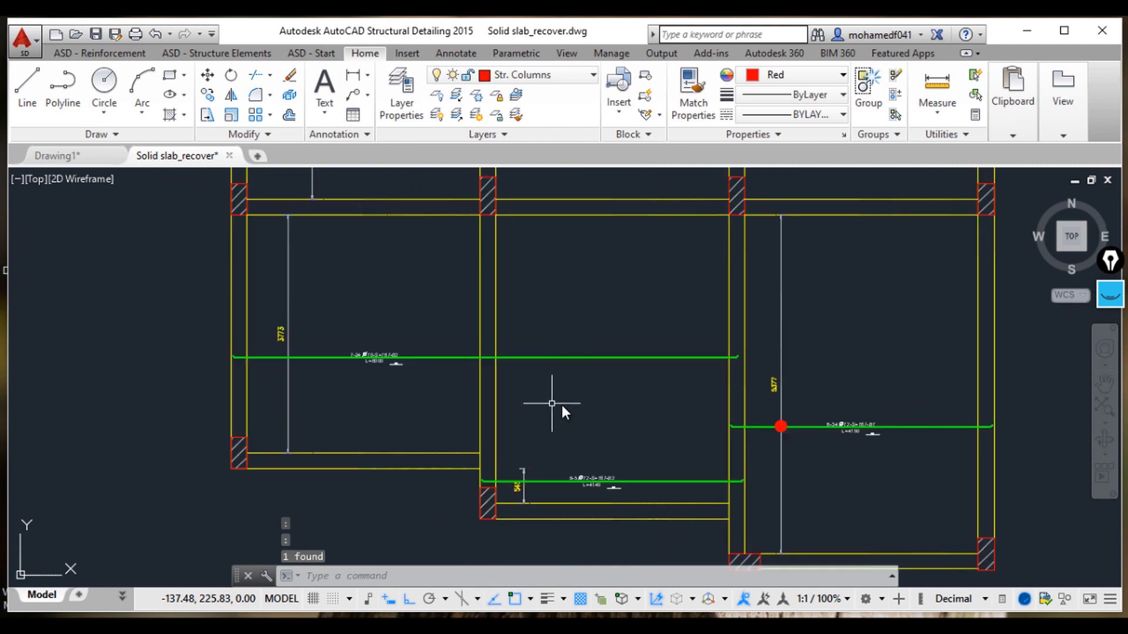
middle_click_drag(628, 420, 439, 282)
scroll(511, 396, "down", 3)
scroll(675, 383, "up", 5)
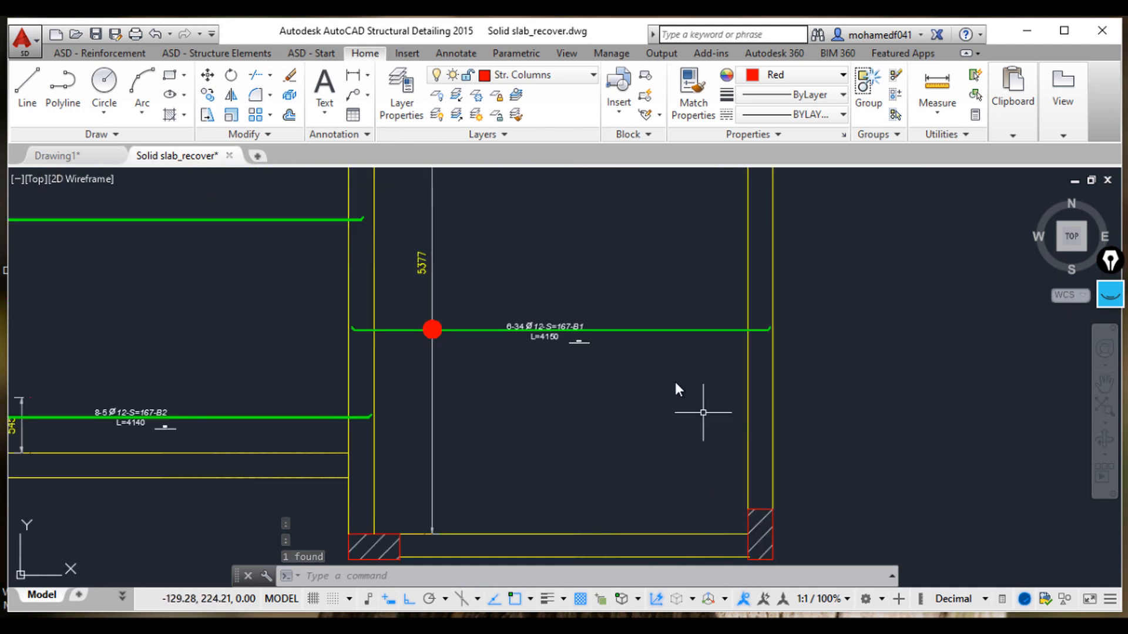
scroll(347, 417, "down", 3)
scroll(395, 360, "up", 4)
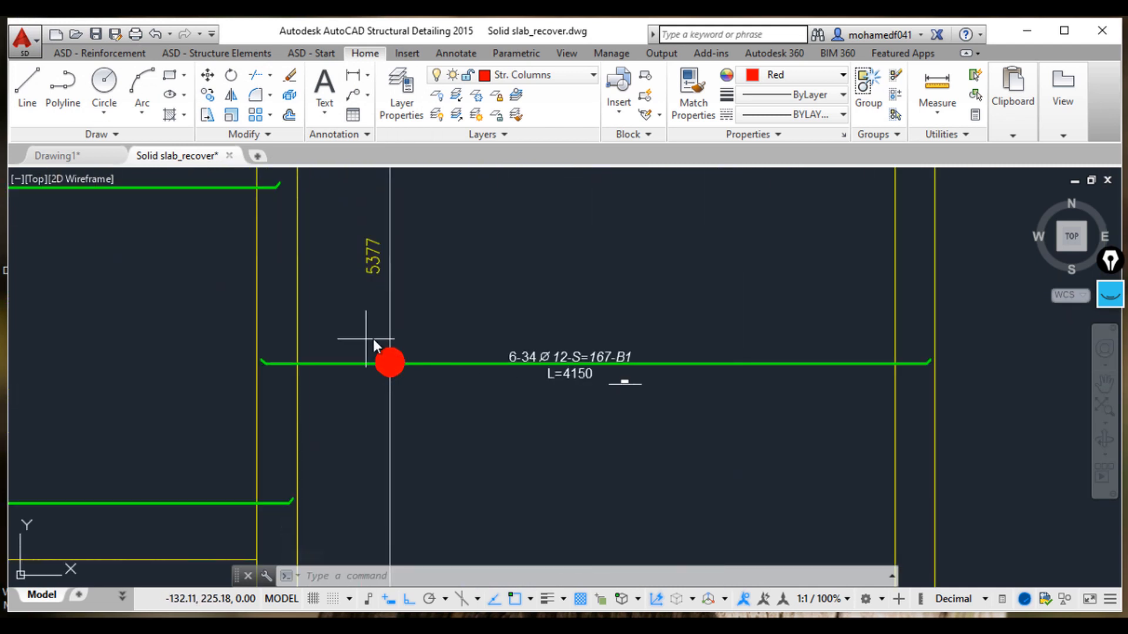
left_click(372, 339)
left_click(455, 412)
type("co")
key("Return")
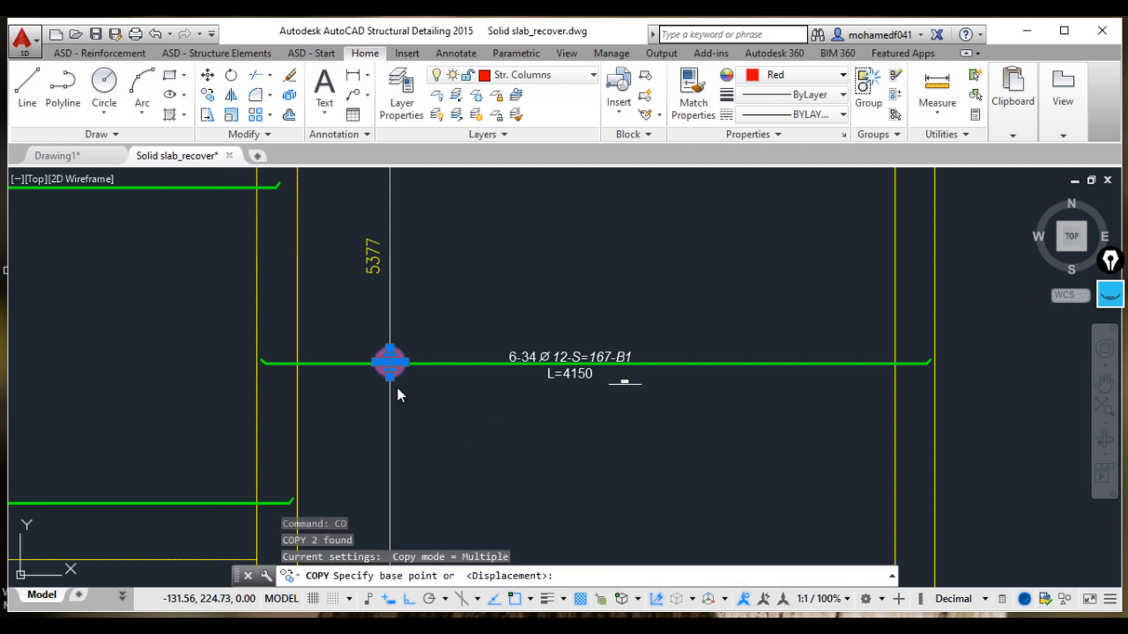
left_click(390, 363)
middle_click_drag(178, 409, 488, 407)
middle_click_drag(187, 454, 561, 400)
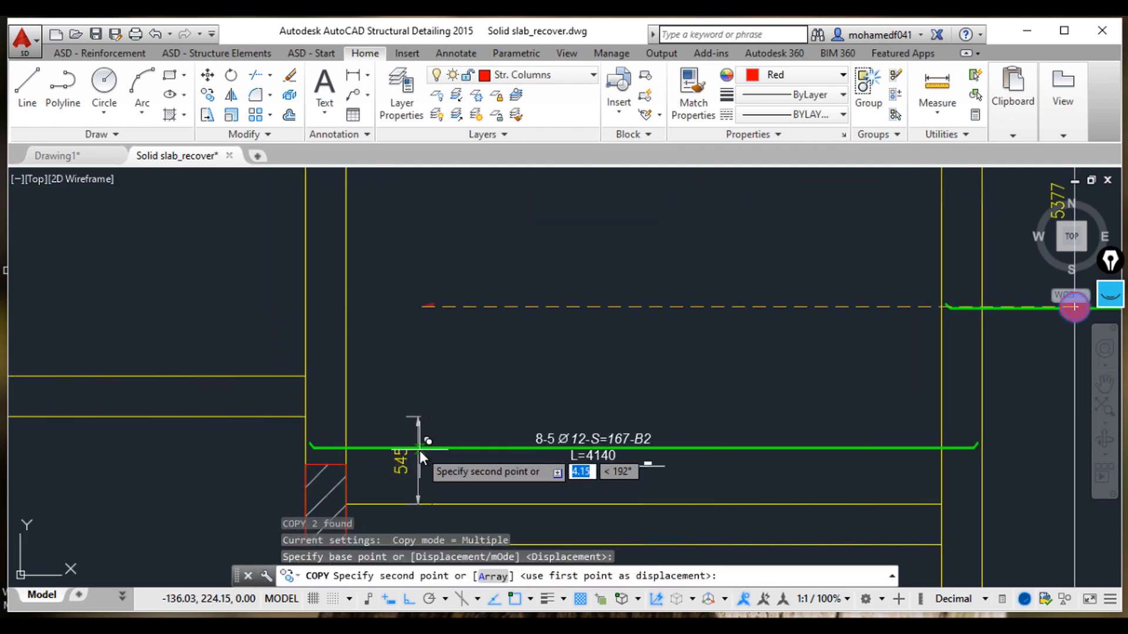
scroll(417, 457, "up", 5)
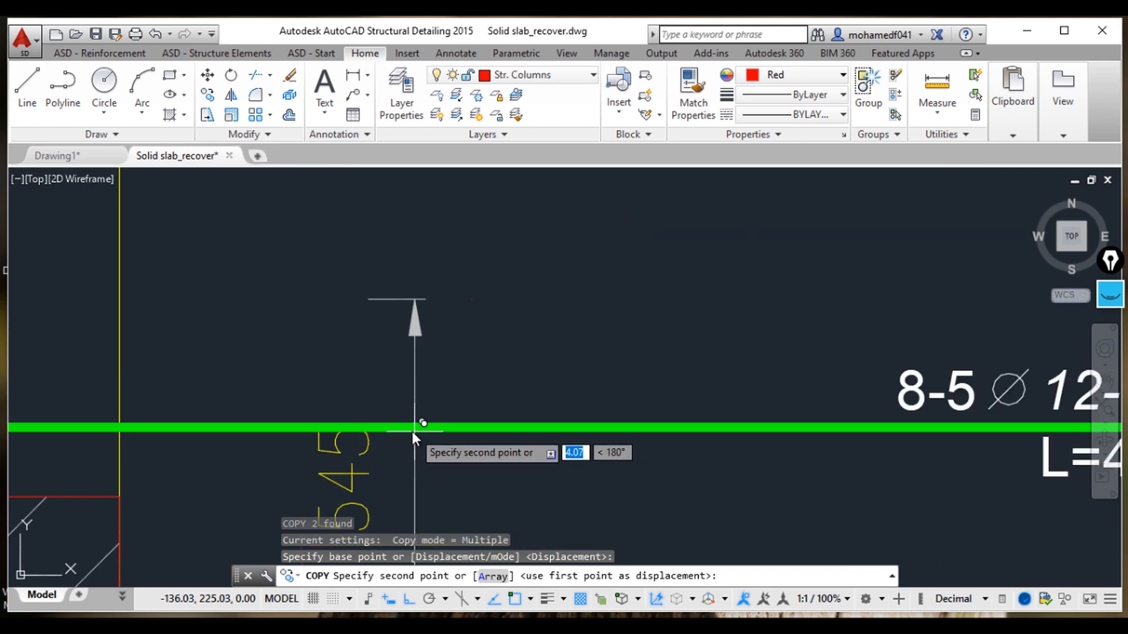
left_click(412, 429)
scroll(391, 417, "down", 8)
middle_click_drag(141, 364, 482, 418)
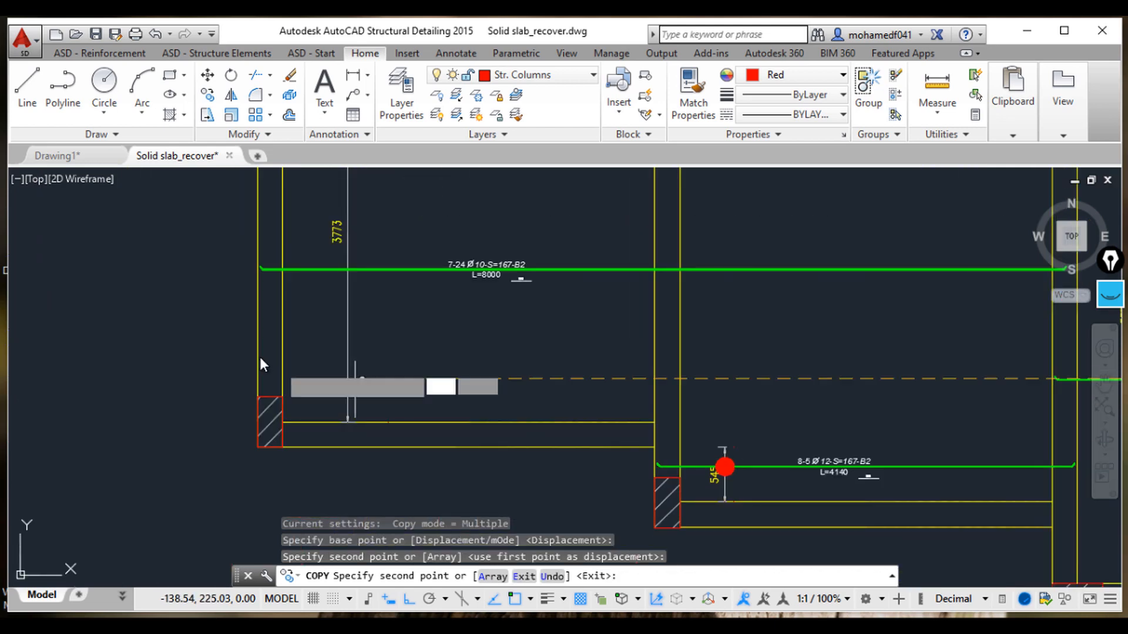
scroll(264, 357, "down", 4)
middle_click_drag(302, 348, 386, 348)
scroll(379, 342, "up", 6)
scroll(397, 281, "up", 2)
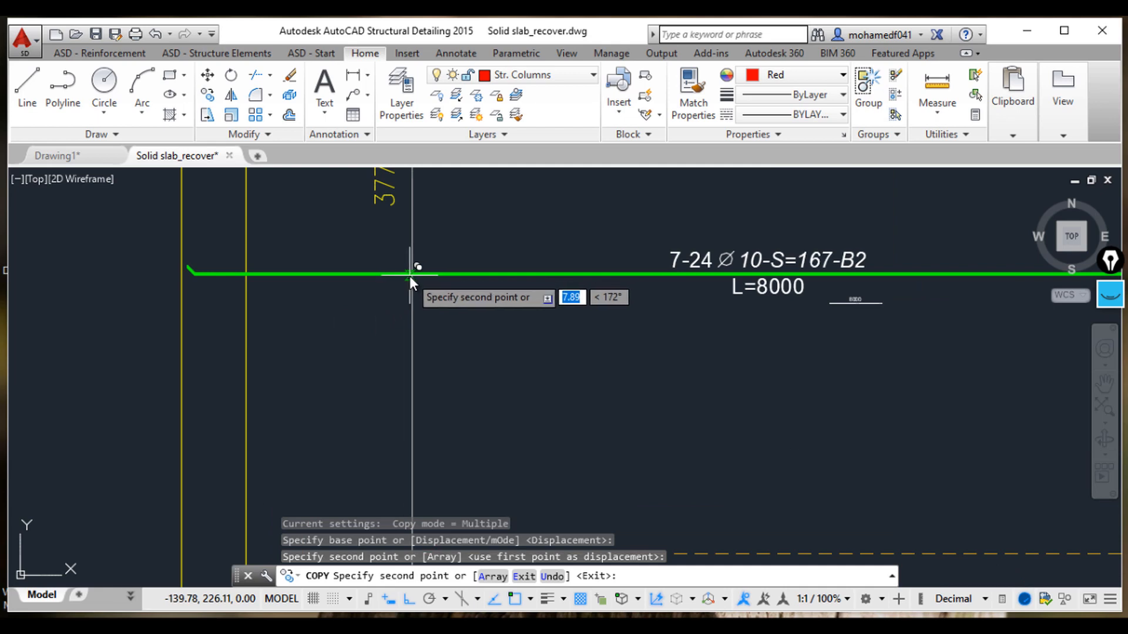
left_click(410, 275)
key("Escape")
key("Escape")
key("Escape")
Step: Examine the remaining slab floor plans across the drawing
scroll(547, 345, "down", 7)
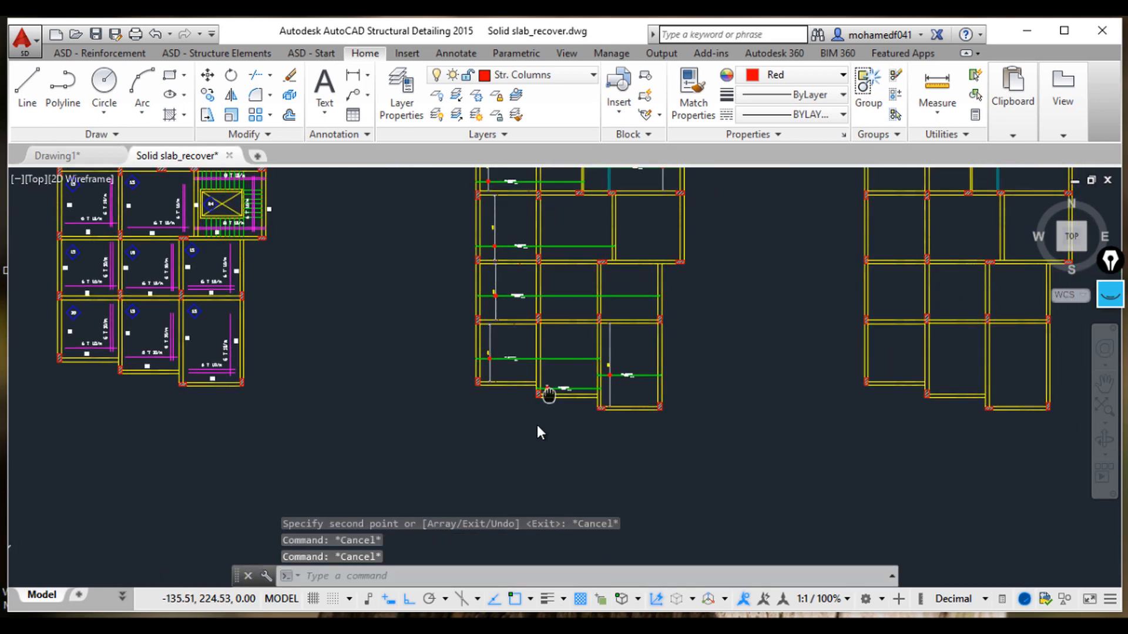
scroll(591, 302, "up", 1)
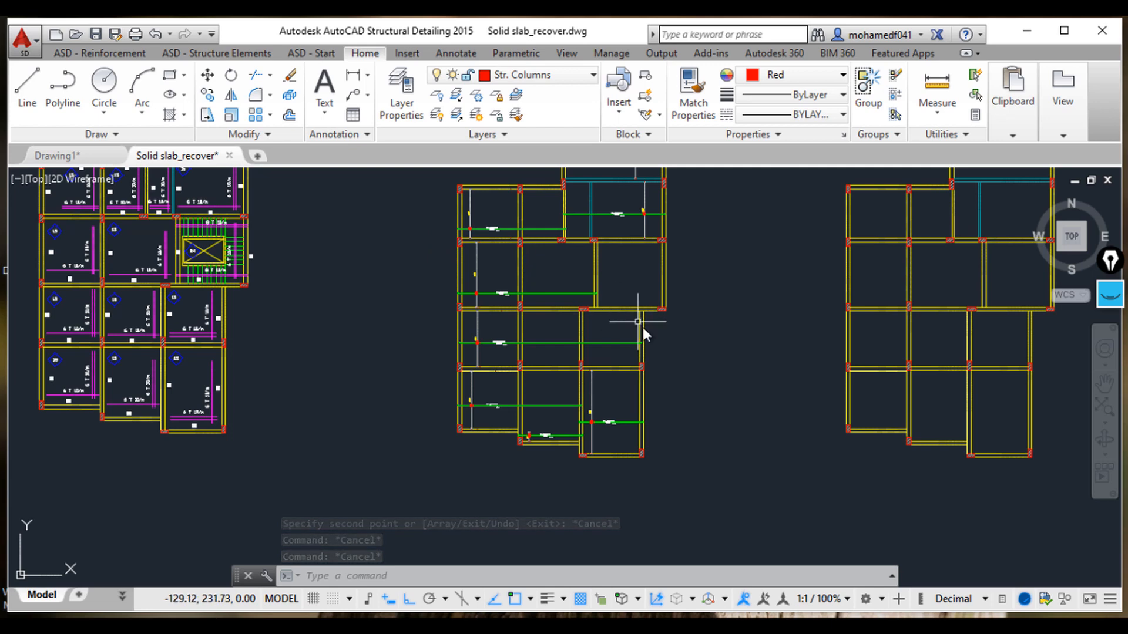
mouse_move(602, 300)
middle_mouse_down()
mouse_move(581, 303)
mouse_move(577, 346)
mouse_move(552, 366)
middle_mouse_up()
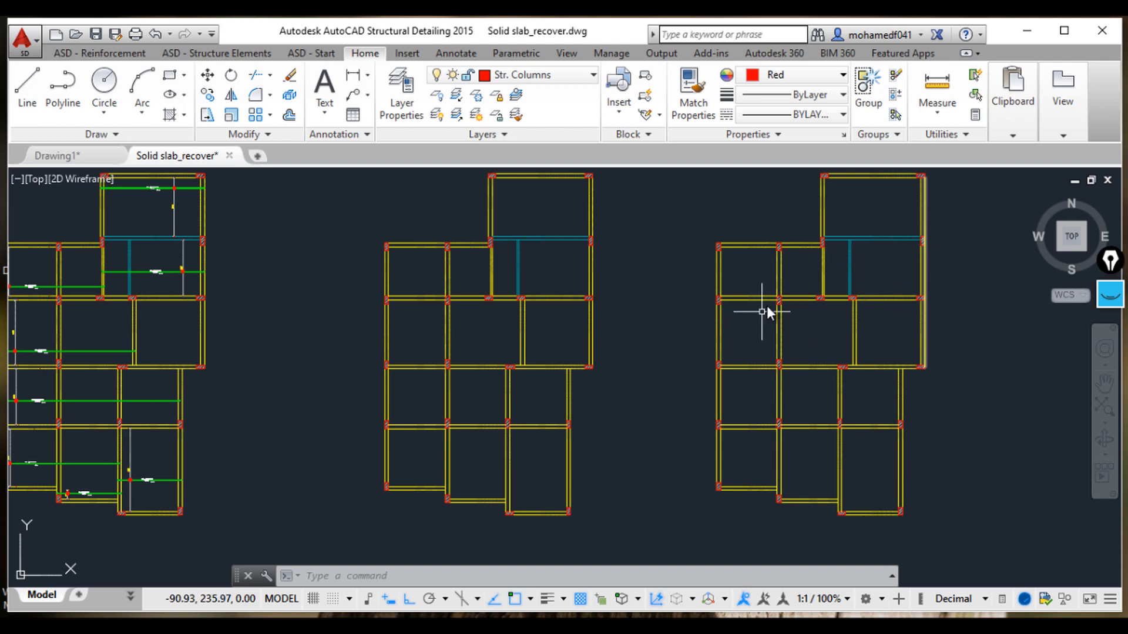
scroll(841, 350, "down", 3)
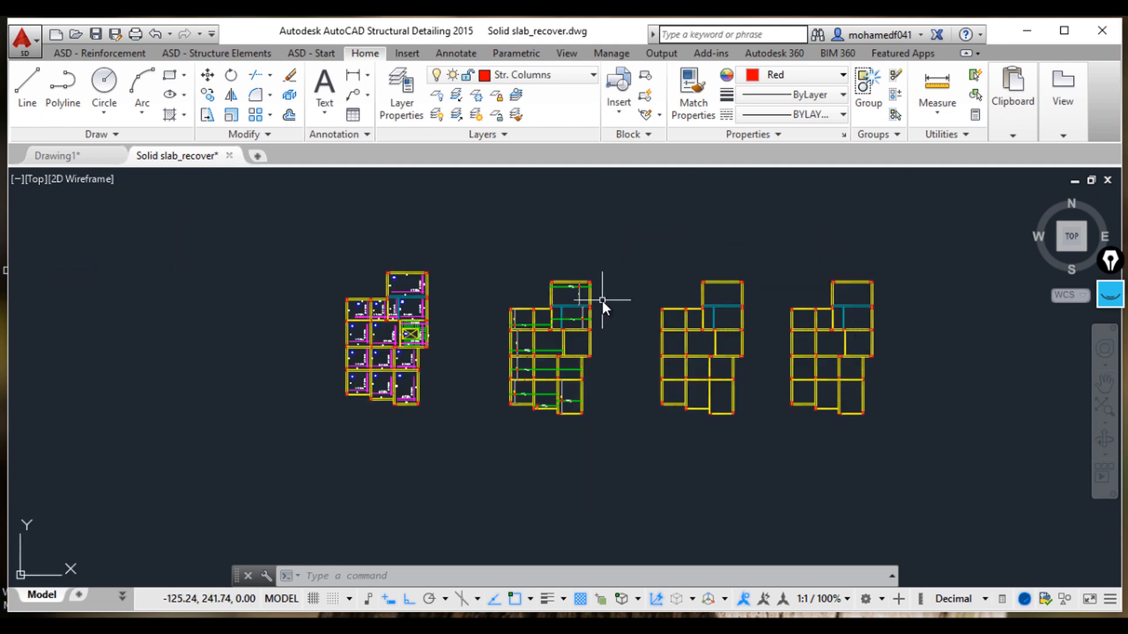
scroll(547, 404, "down", 8)
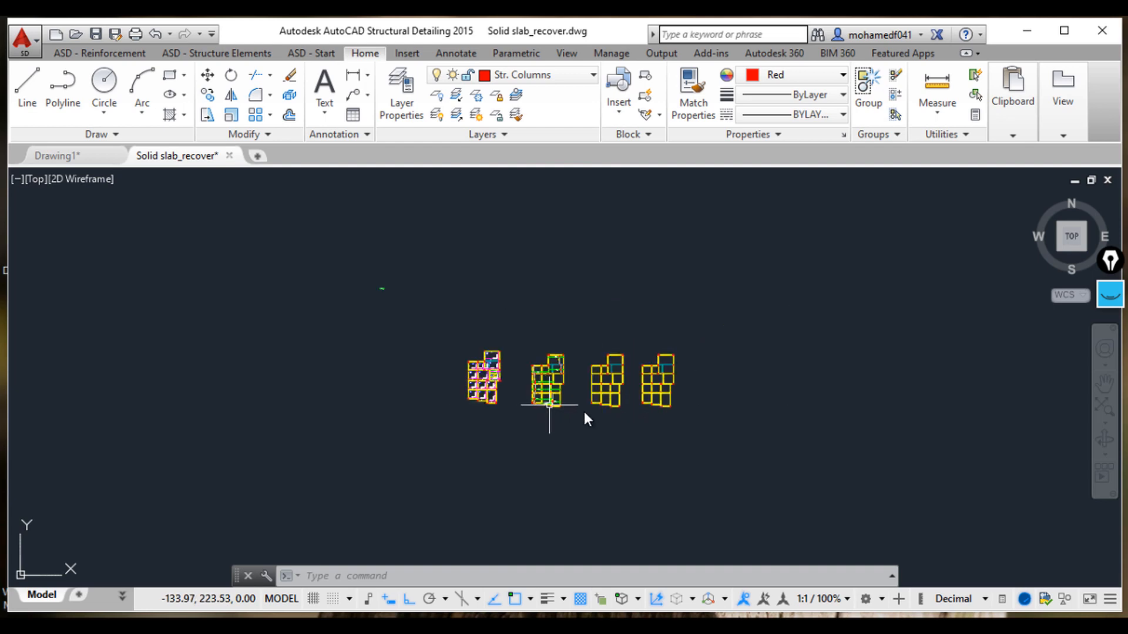
scroll(569, 378, "up", 8)
middle_click_drag(549, 464, 404, 367)
scroll(640, 407, "down", 5)
middle_click_drag(554, 368, 505, 322)
middle_click_drag(729, 497, 498, 274)
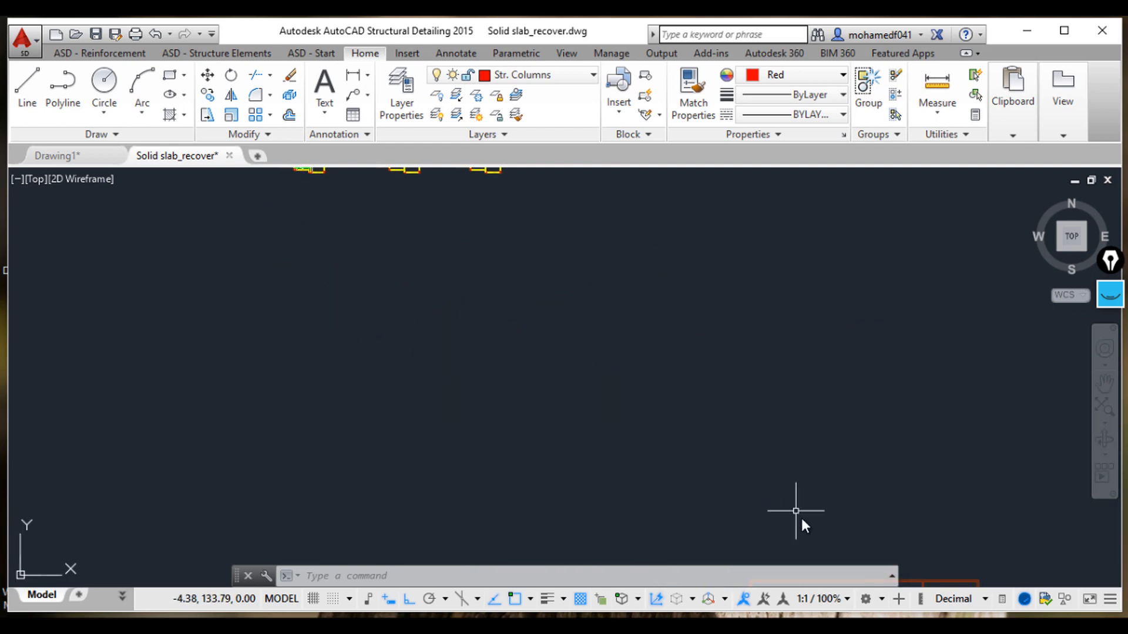
Step: Browse the drawing's other floor plans and the beam table before returning to the row of slab plans
scroll(795, 513, "up", 2)
middle_click_drag(795, 523, 668, 291)
middle_click_drag(752, 491, 670, 346)
scroll(785, 420, "down", 6)
middle_click_drag(799, 446, 579, 277)
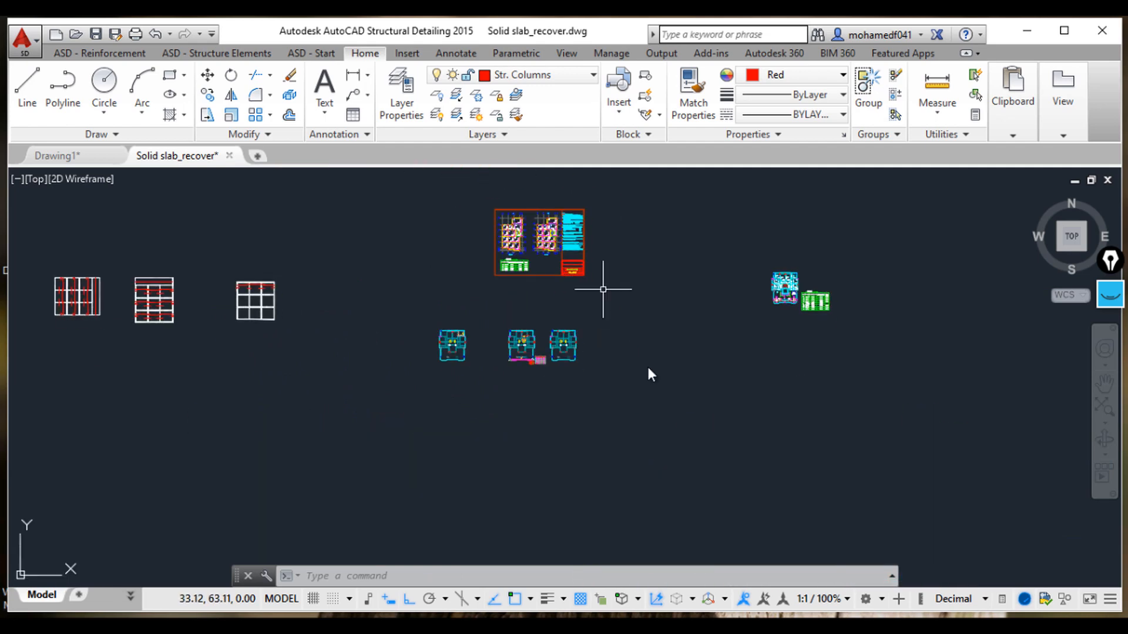
scroll(564, 353, "up", 4)
middle_click_drag(1072, 191, 726, 419)
scroll(778, 405, "up", 5)
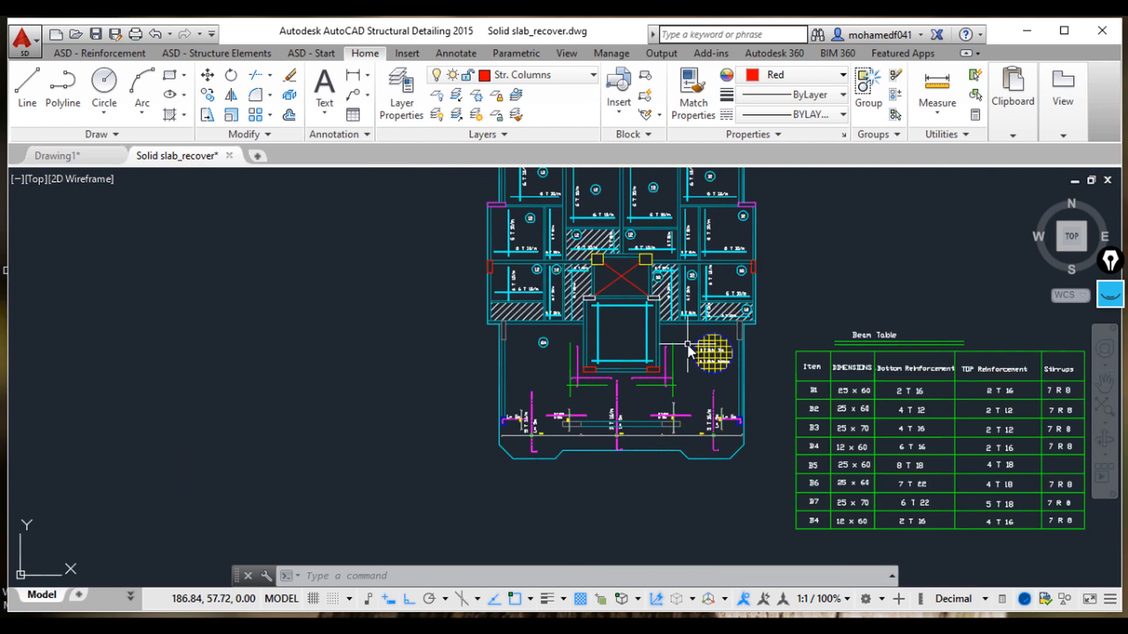
scroll(675, 347, "up", 2)
middle_click_drag(666, 350, 683, 457)
scroll(673, 450, "down", 2)
scroll(623, 387, "up", 1)
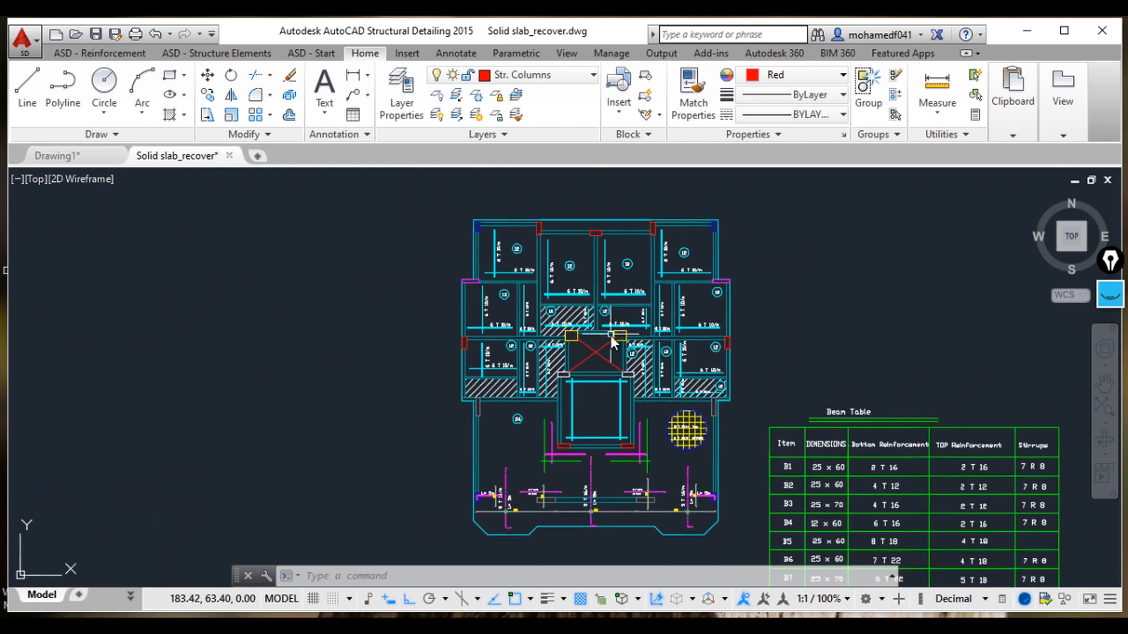
scroll(611, 336, "up", 1)
middle_click_drag(540, 455, 504, 316)
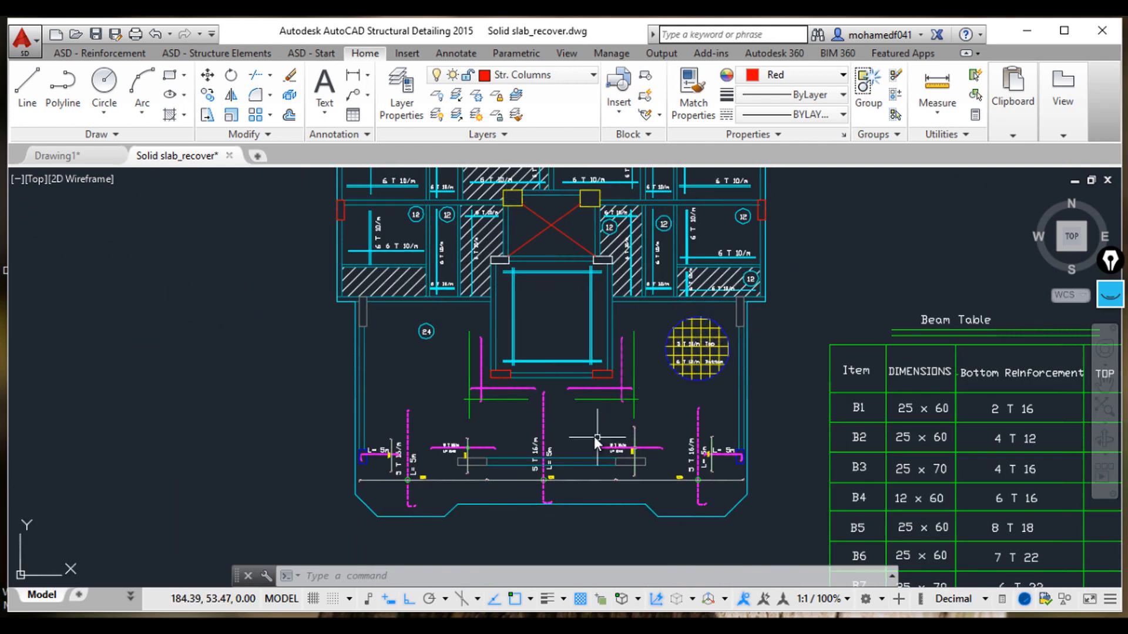
middle_click_drag(527, 273, 621, 421)
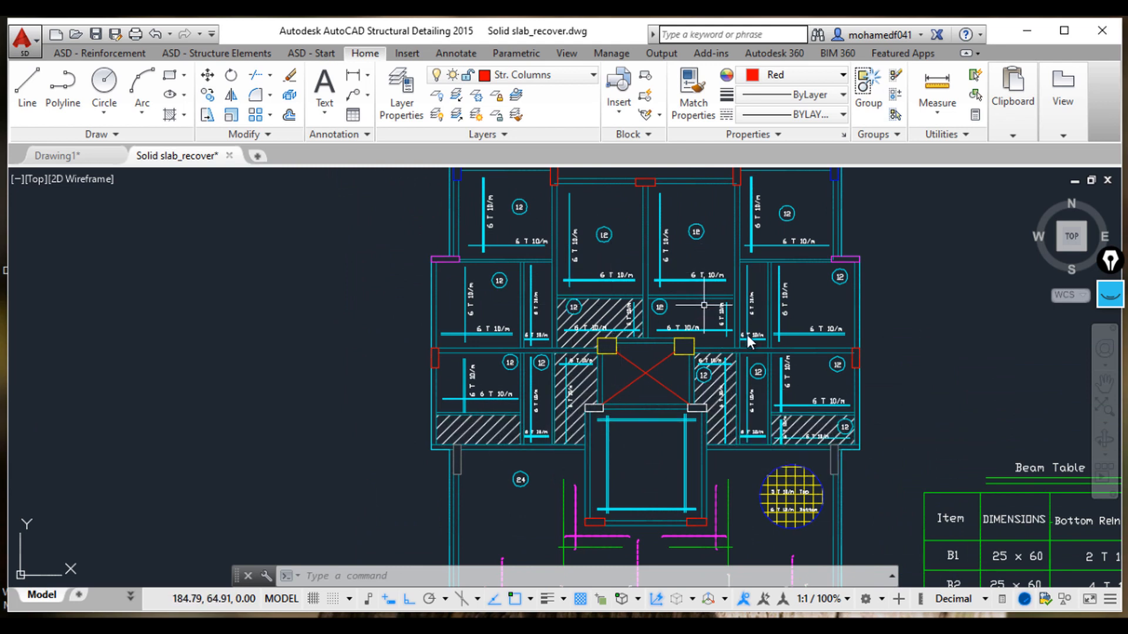
scroll(664, 397, "down", 5)
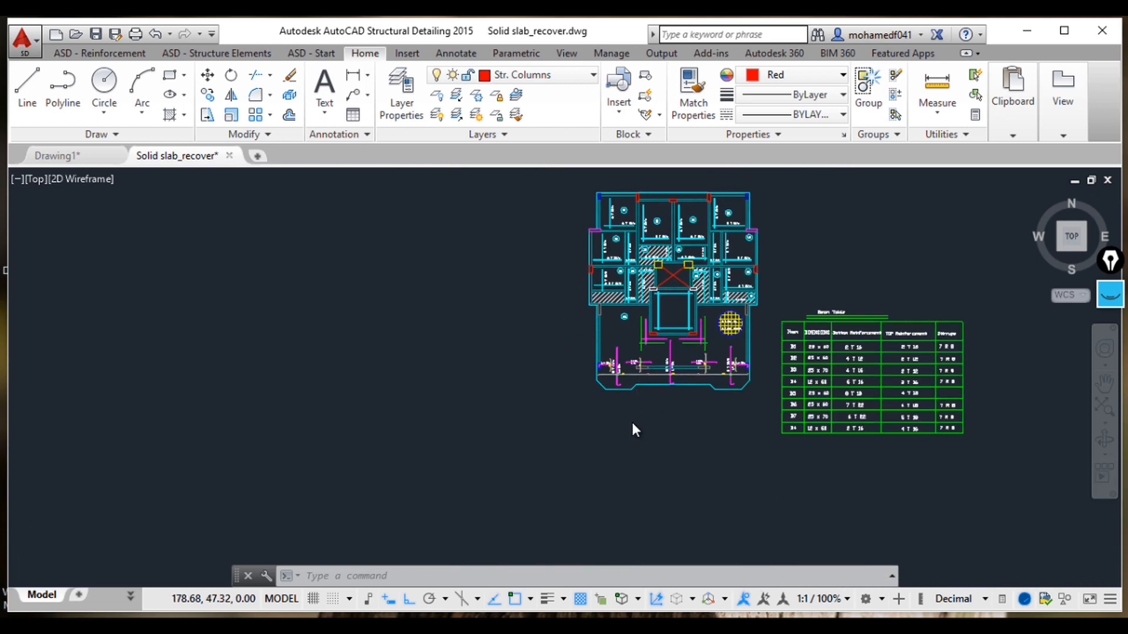
scroll(632, 422, "up", 5)
scroll(896, 340, "down", 4)
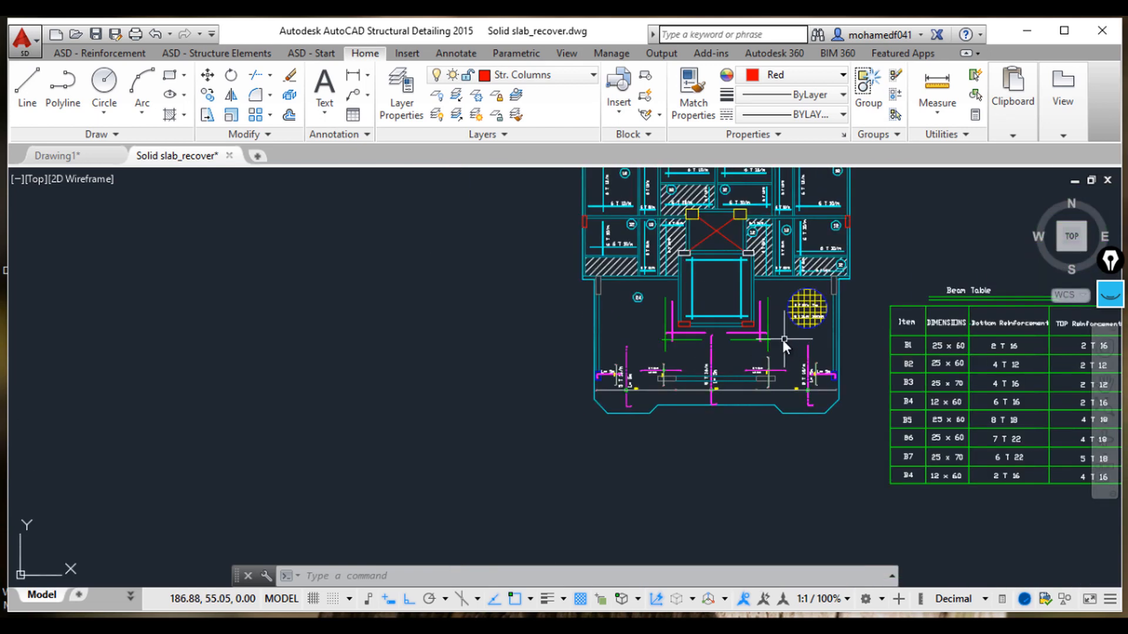
scroll(749, 331, "down", 2)
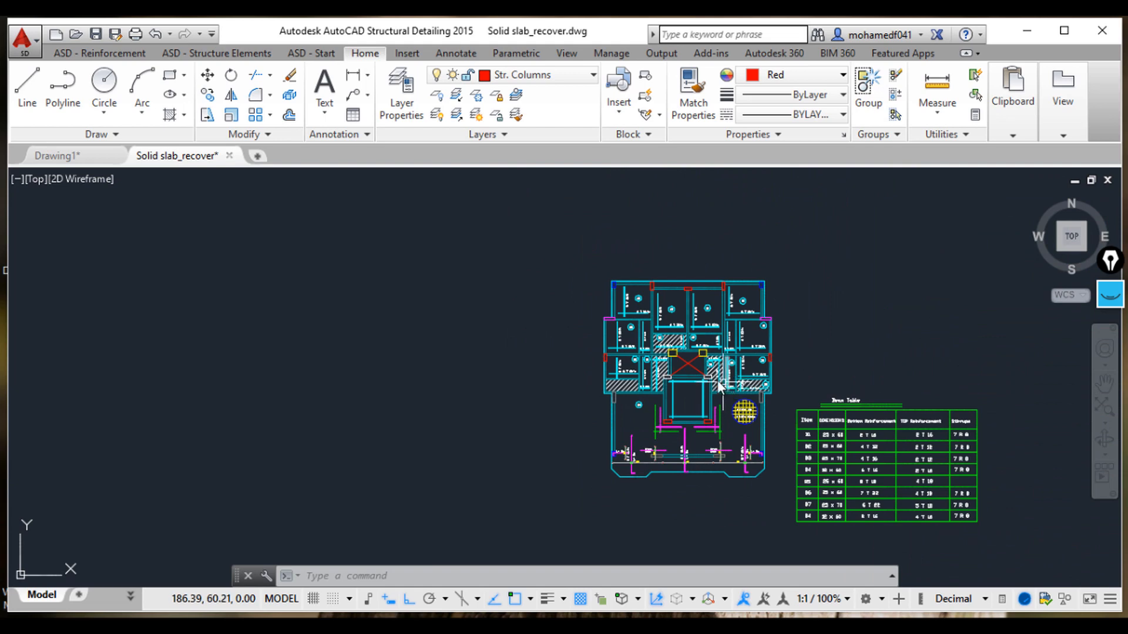
scroll(719, 384, "down", 8)
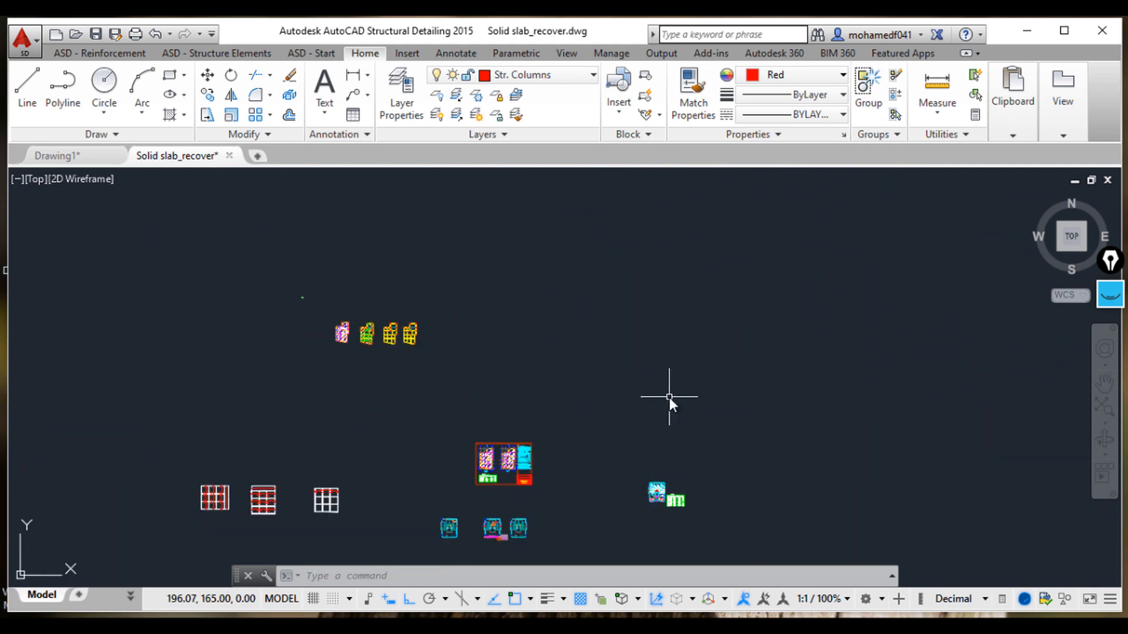
scroll(669, 398, "down", 2)
middle_click_drag(790, 291, 582, 337)
middle_click_drag(810, 320, 646, 368)
scroll(740, 338, "up", 6)
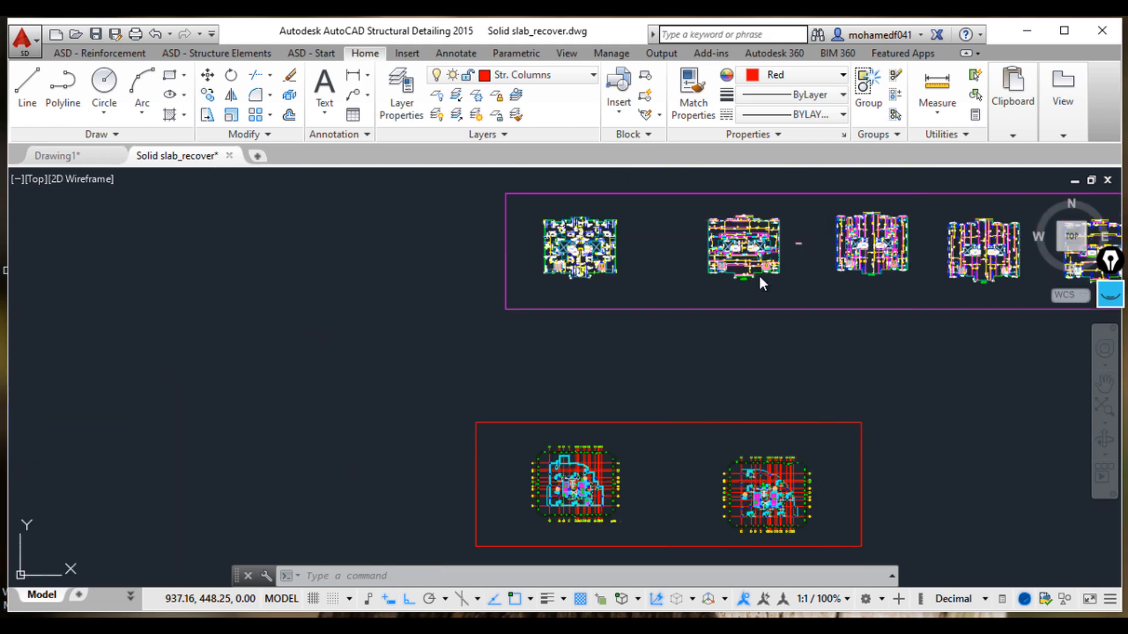
middle_click_drag(744, 270, 739, 340)
scroll(737, 339, "up", 2)
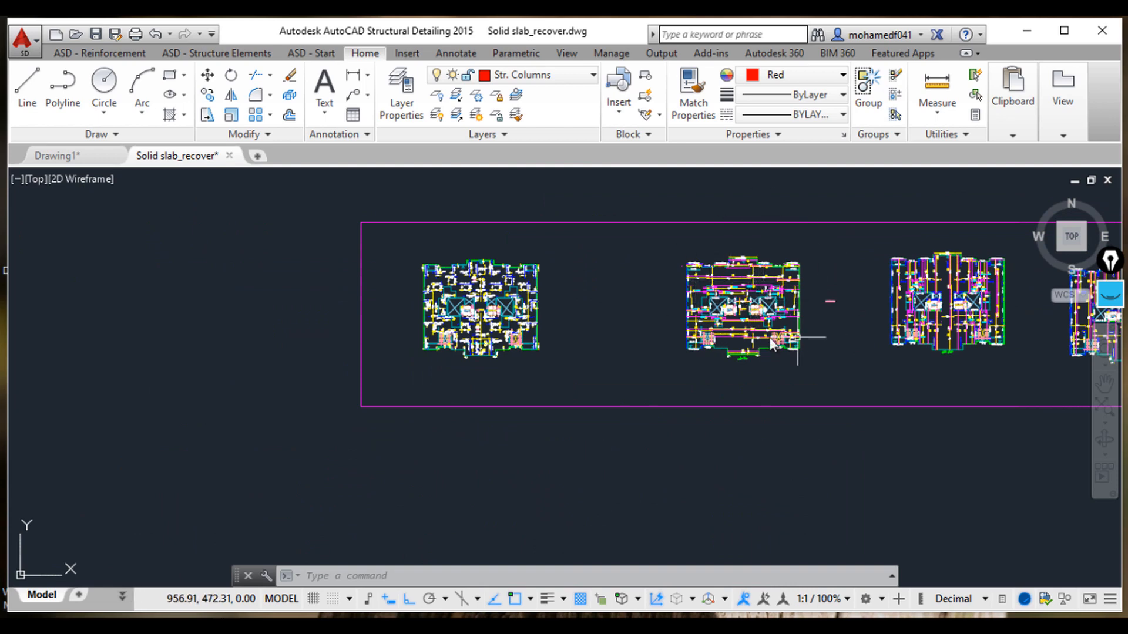
scroll(757, 329, "up", 4)
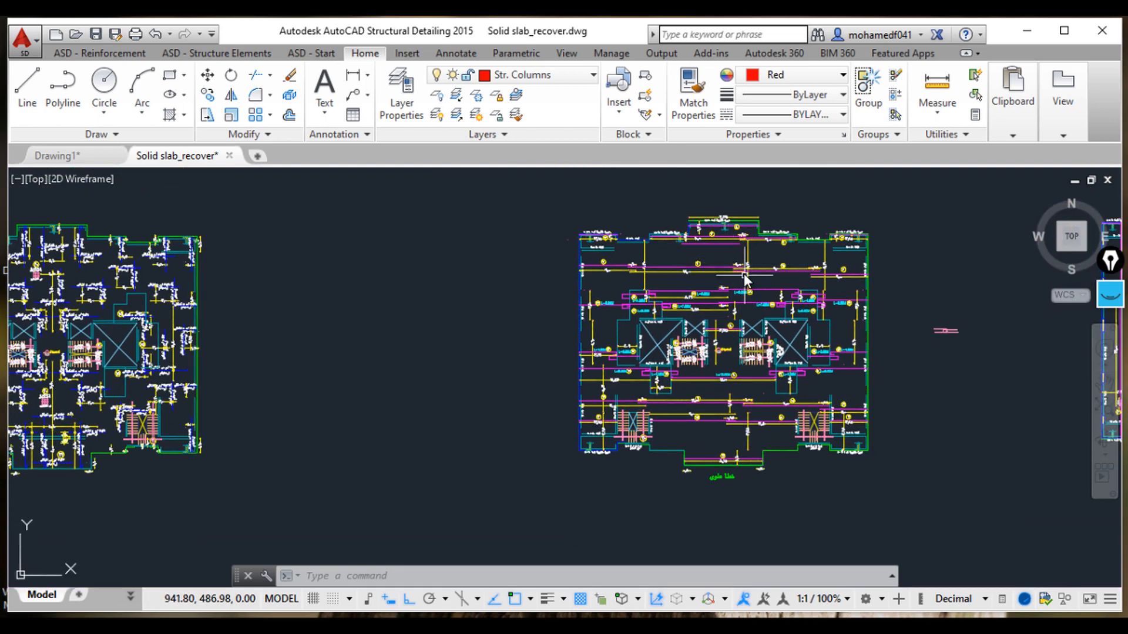
scroll(742, 273, "up", 6)
scroll(764, 276, "down", 9)
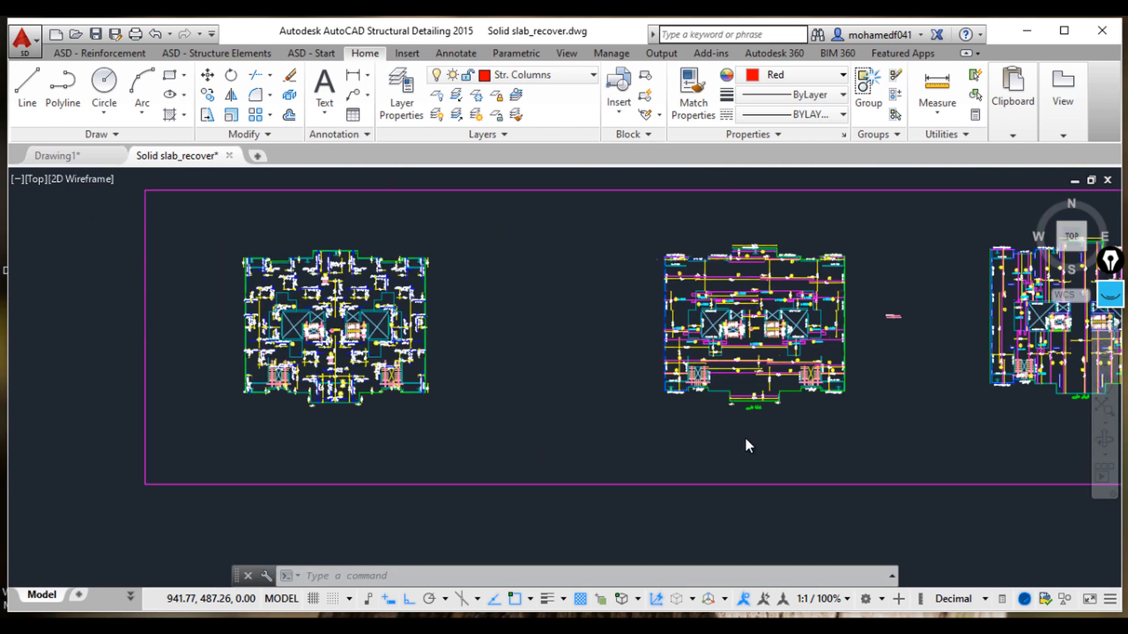
scroll(747, 445, "down", 12)
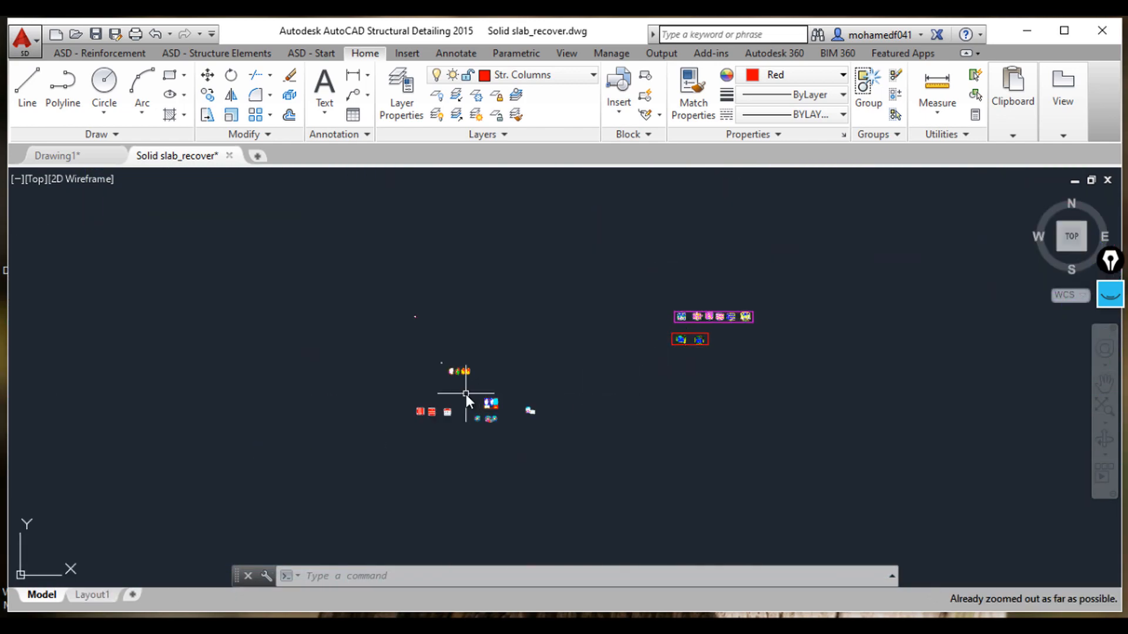
scroll(466, 393, "up", 10)
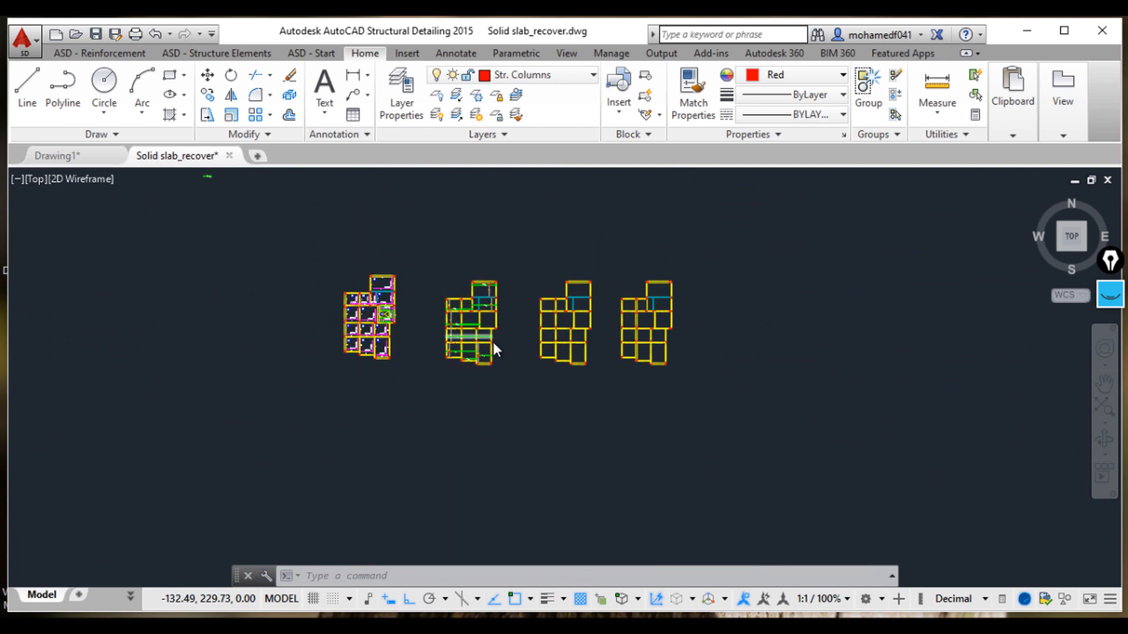
scroll(506, 354, "up", 3)
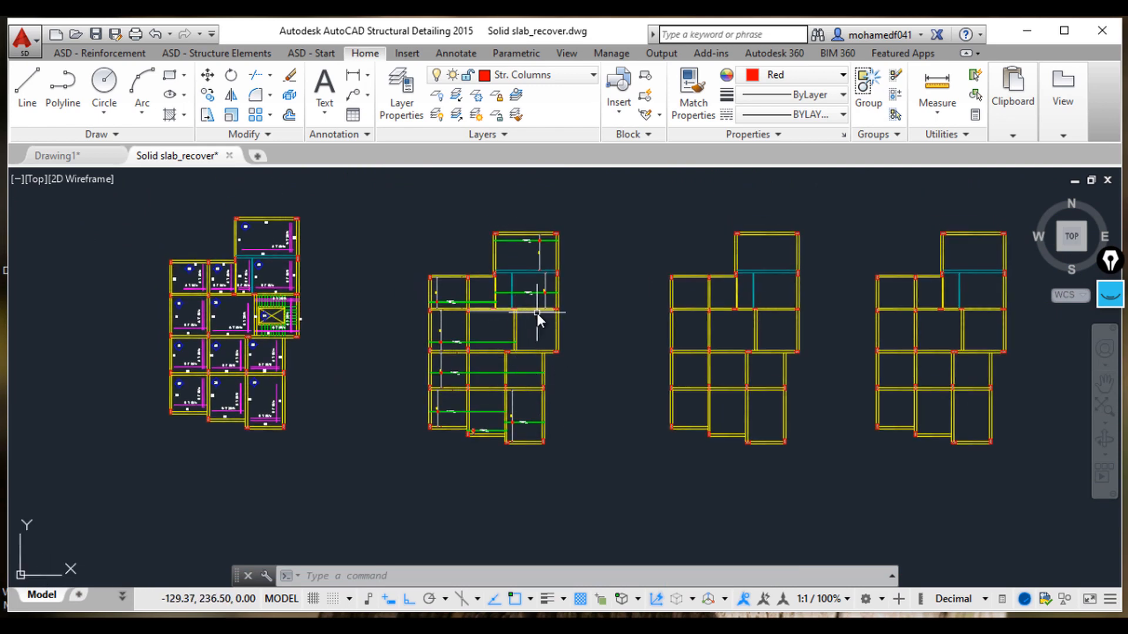
Step: Generate a main reinforcement table for the bars window-selected in the reinforced slab plan and place it below the plans
left_click(124, 54)
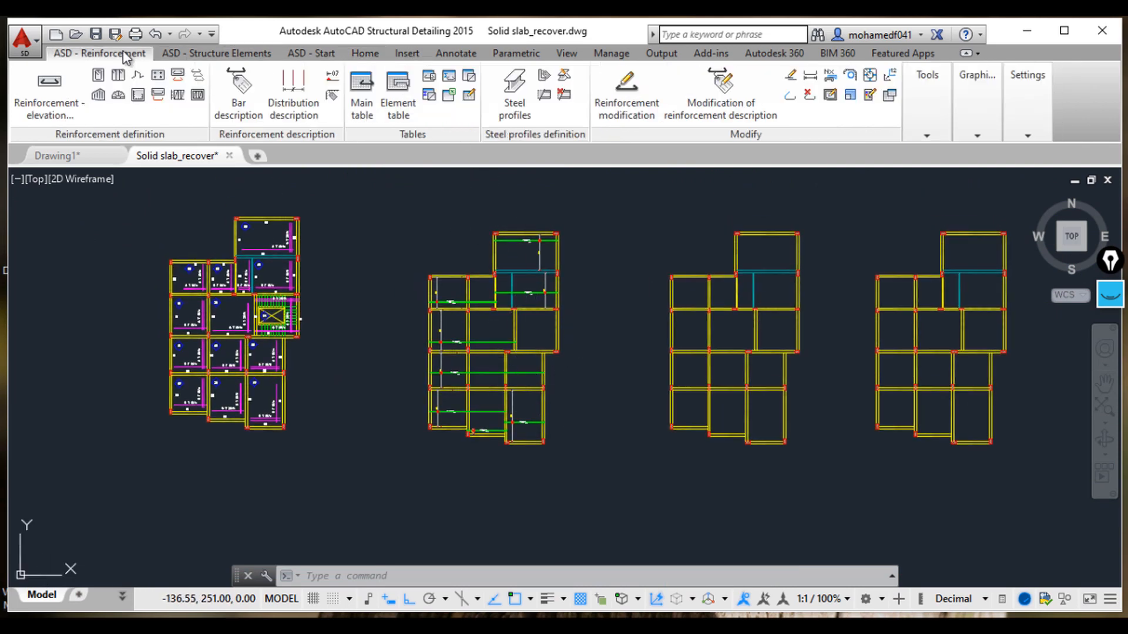
left_click(358, 107)
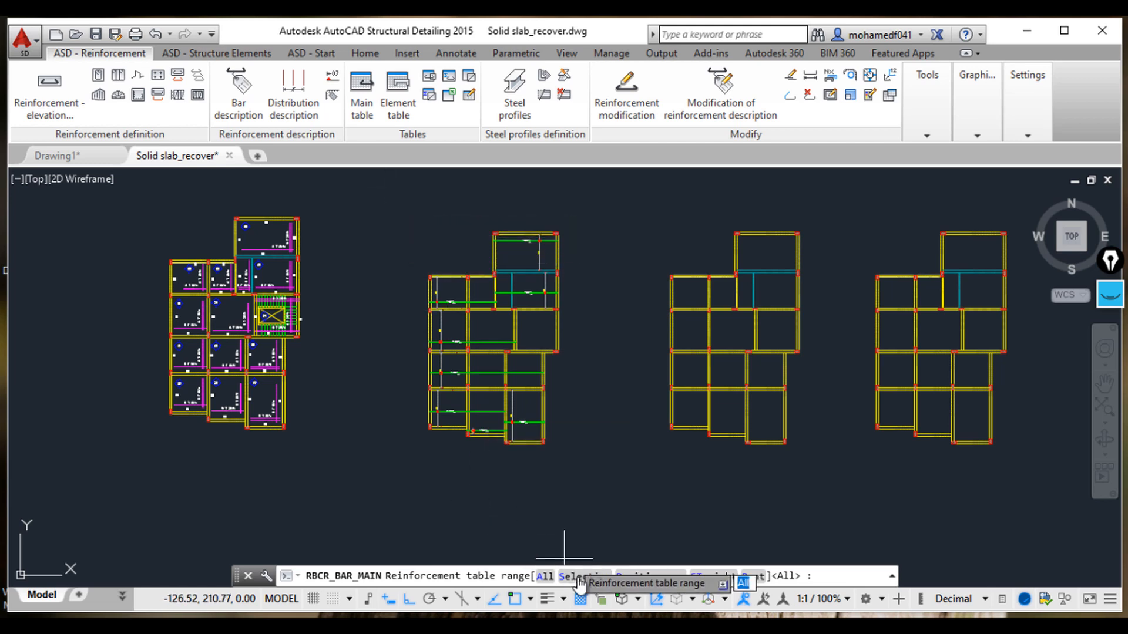
left_click(578, 578)
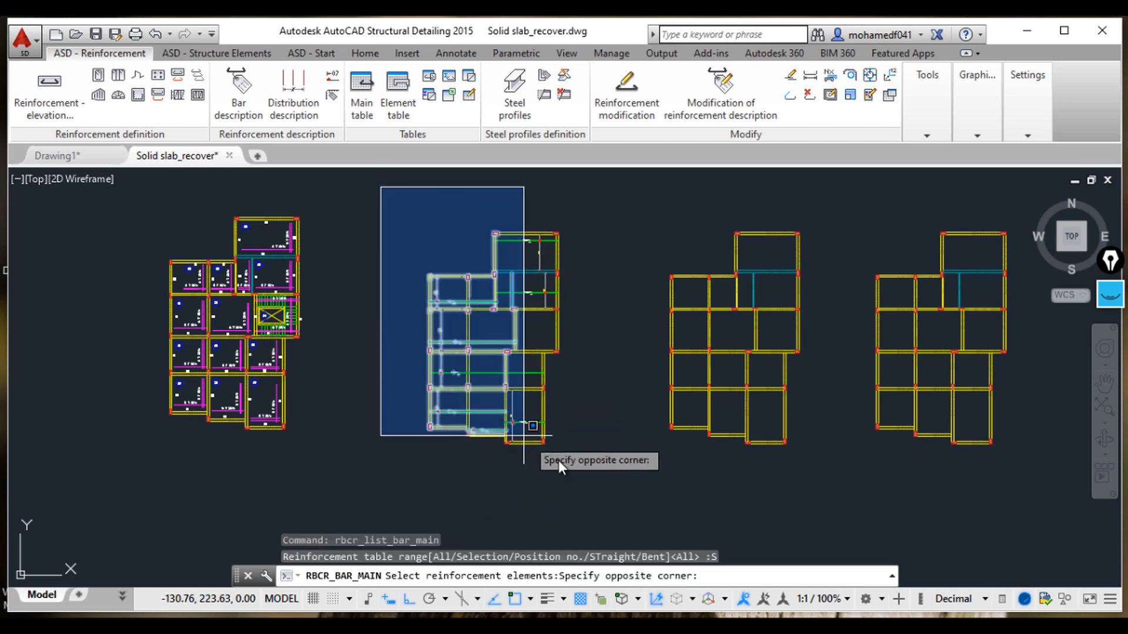
left_click(572, 469)
key("Return")
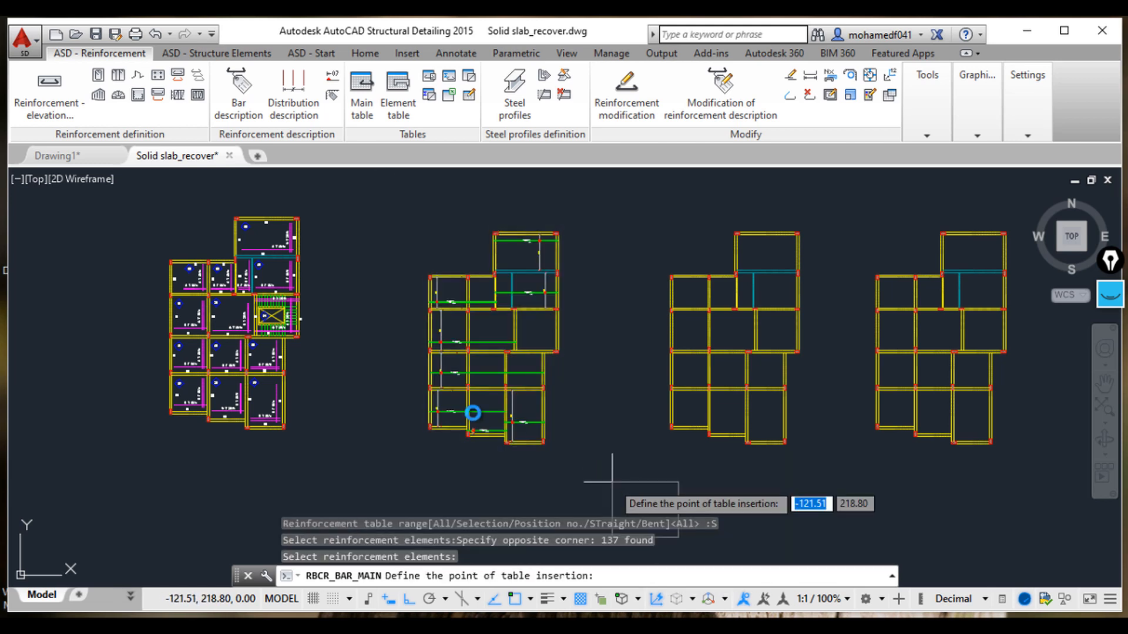
scroll(579, 403, "down", 6)
scroll(558, 388, "up", 4)
scroll(541, 392, "up", 4)
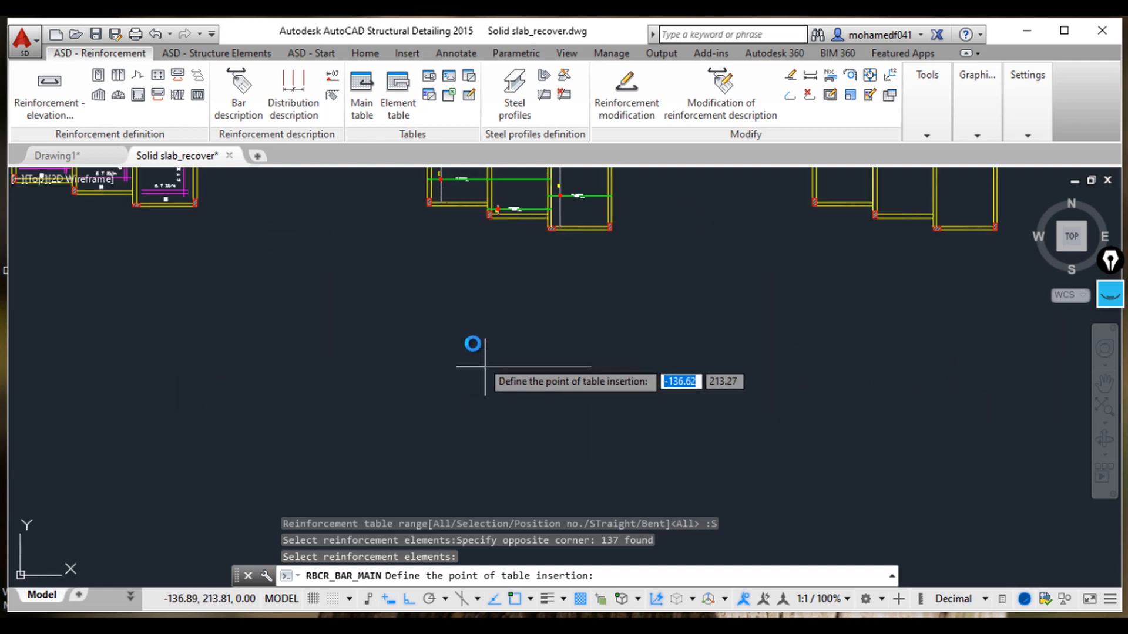
left_click(471, 298)
scroll(501, 372, "up", 4)
middle_click_drag(498, 364, 395, 393)
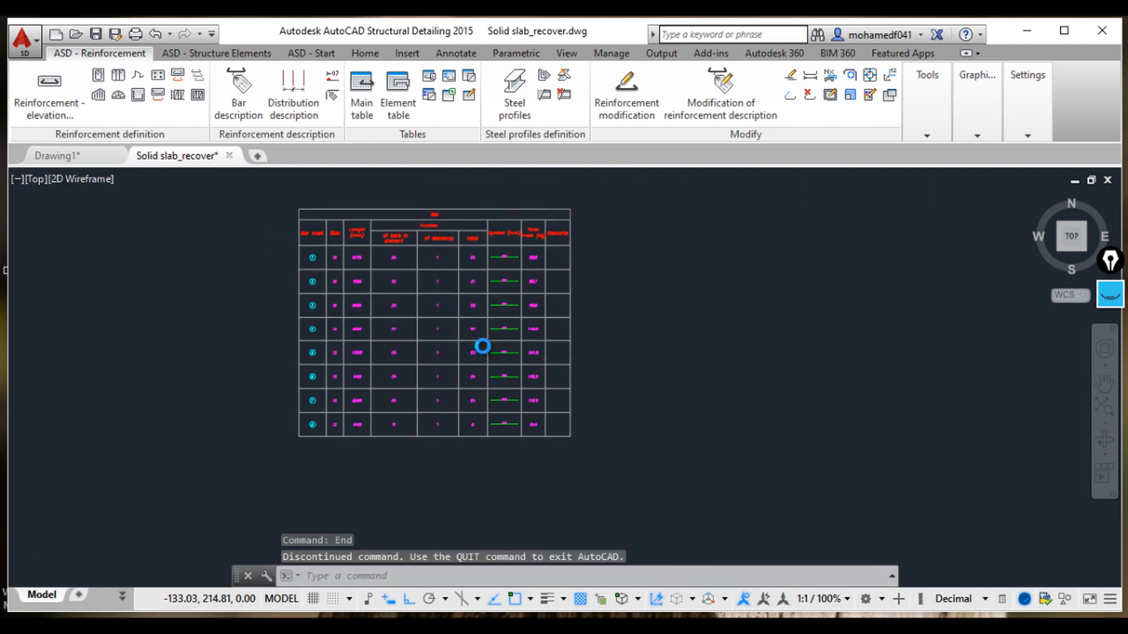
Step: Inspect the reinforcement table's bar marks, sizes, lengths, bar counts, shapes and total masses
scroll(482, 345, "up", 4)
middle_click_drag(482, 345, 527, 412)
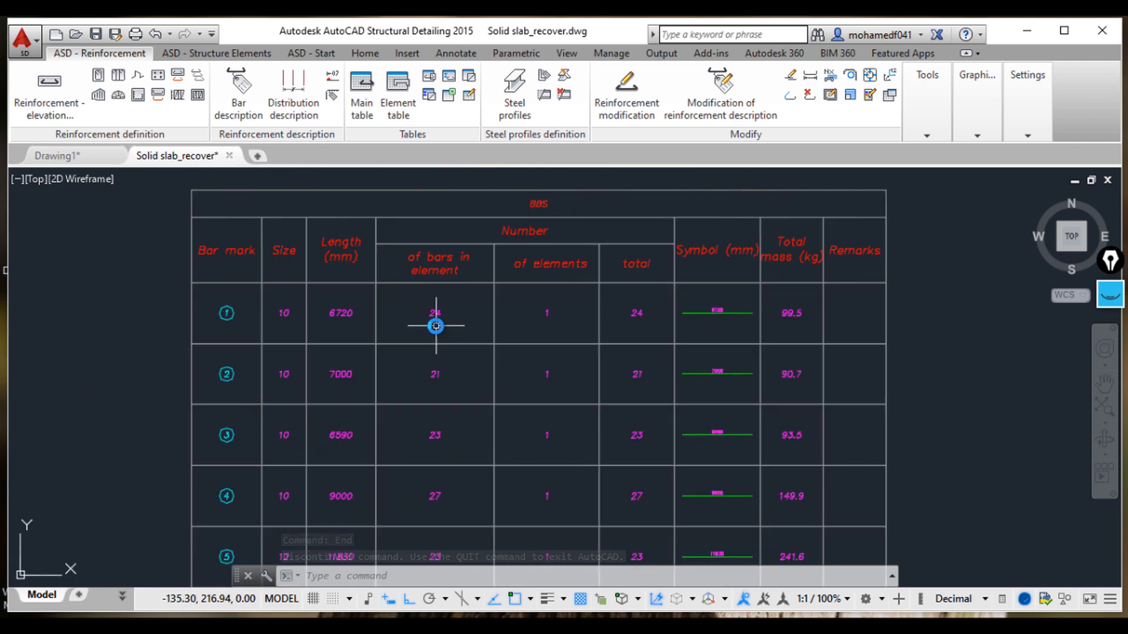
scroll(741, 328, "up", 4)
scroll(734, 321, "down", 2)
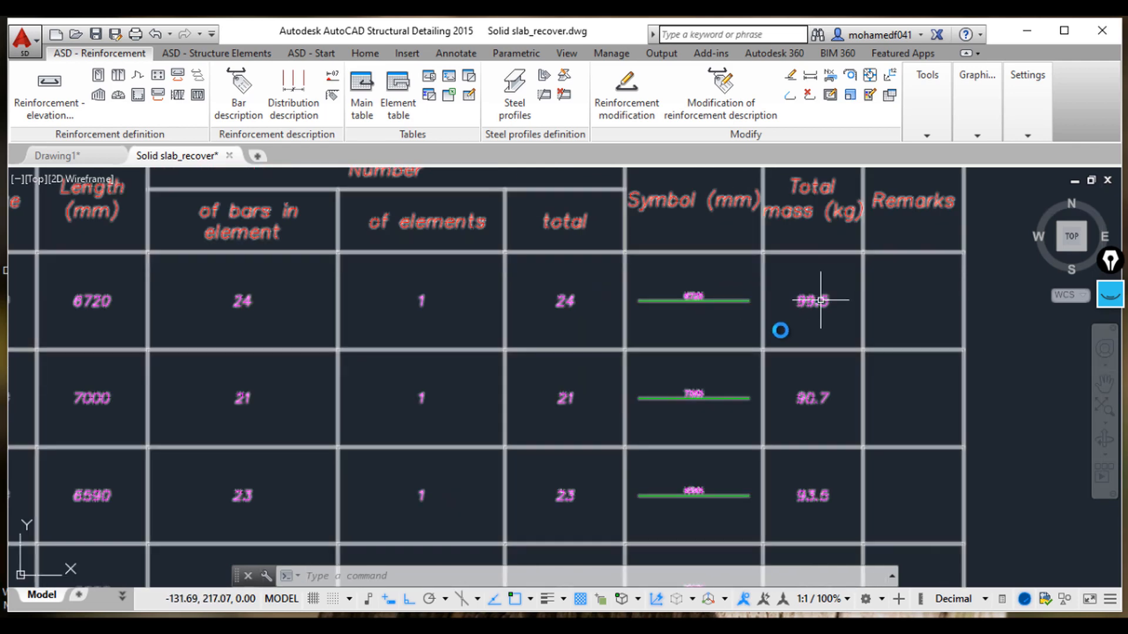
scroll(234, 405, "down", 2)
middle_click_drag(264, 400, 451, 317)
scroll(417, 326, "up", 4)
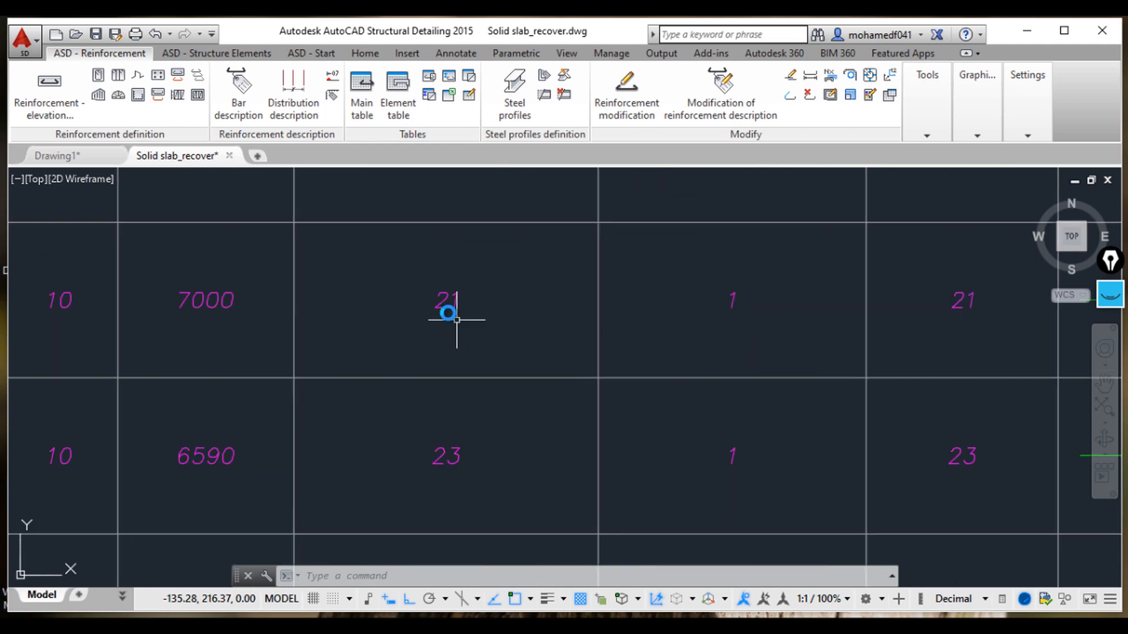
scroll(433, 302, "down", 4)
scroll(713, 302, "up", 4)
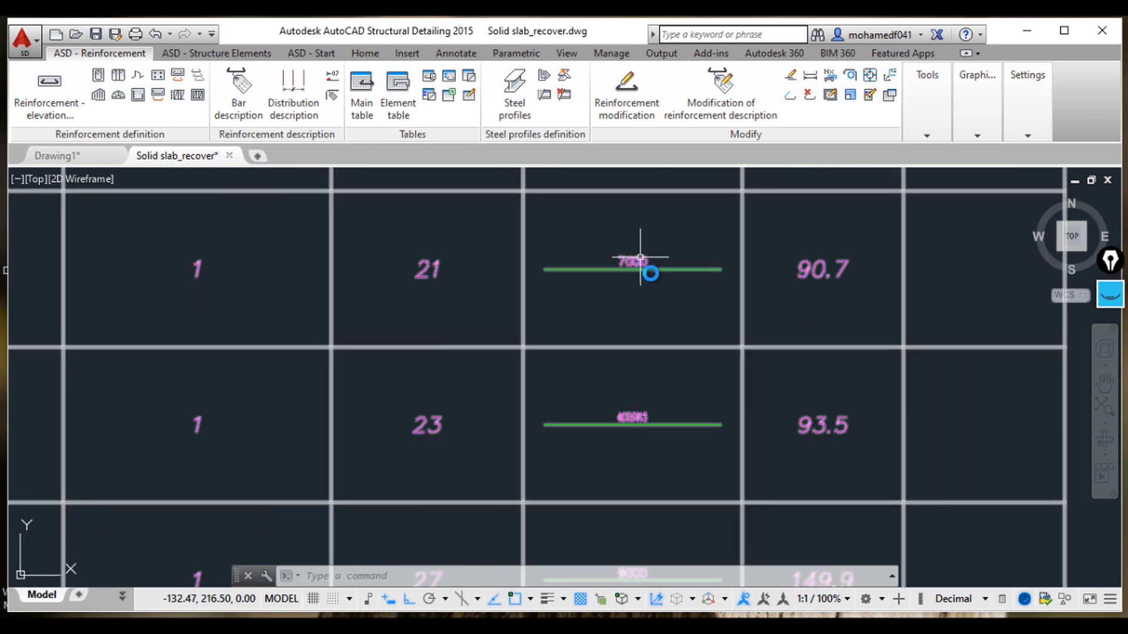
scroll(464, 332, "down", 4)
middle_click_drag(454, 325, 611, 216)
scroll(258, 281, "up", 2)
middle_click_drag(615, 305, 505, 317)
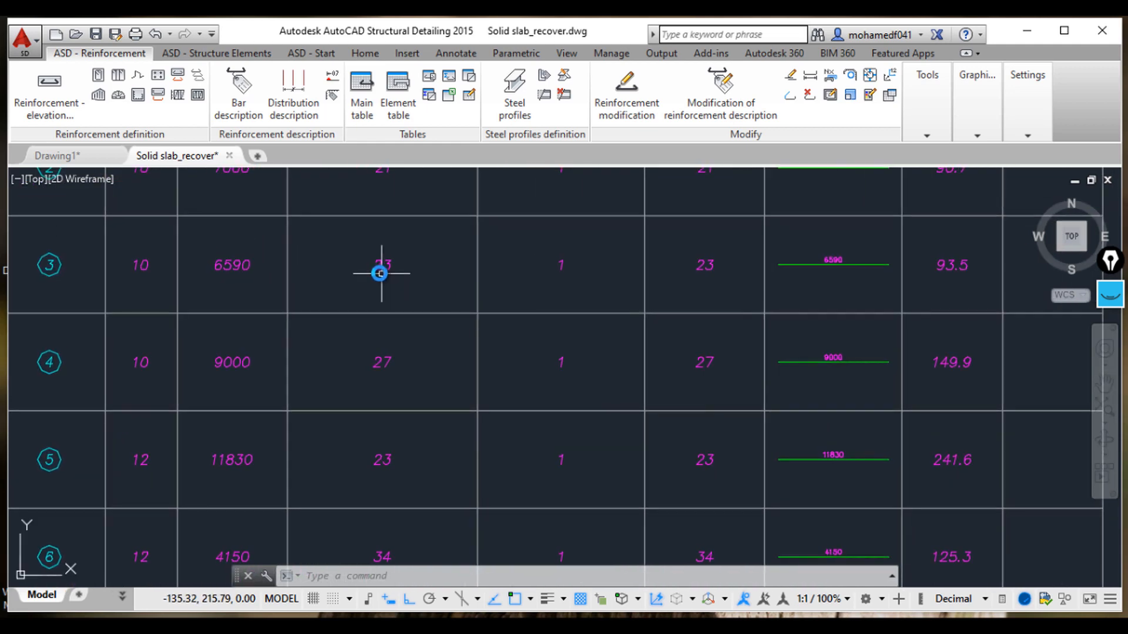
scroll(379, 272, "up", 2)
middle_click_drag(606, 295, 340, 318)
scroll(676, 305, "down", 2)
scroll(844, 265, "up", 6)
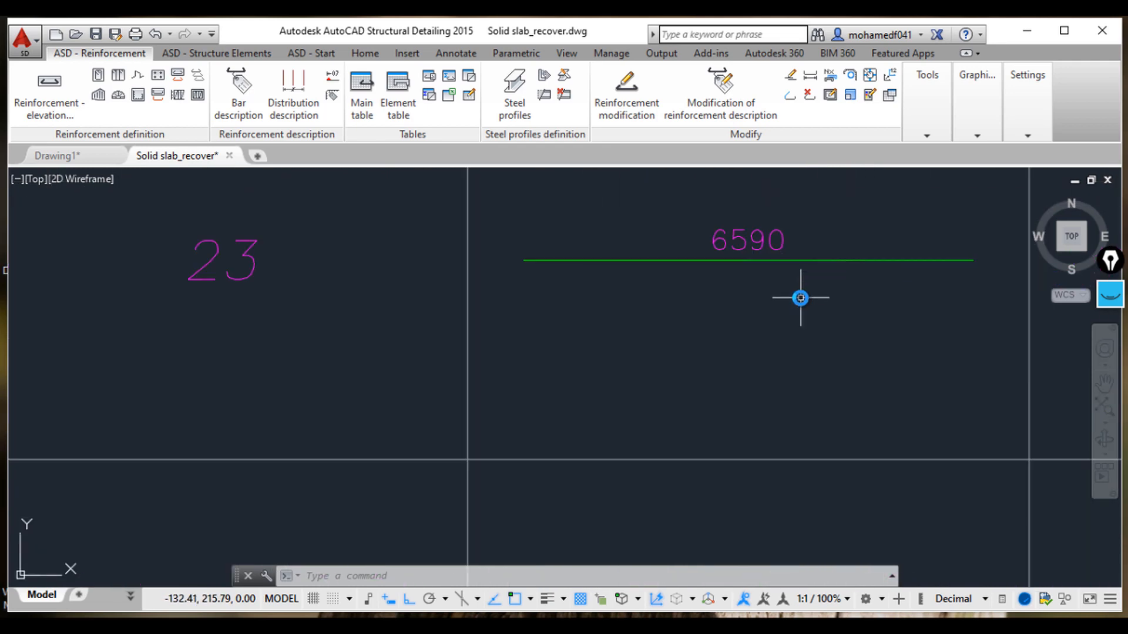
scroll(496, 322, "down", 8)
middle_click_drag(495, 323, 495, 303)
scroll(763, 306, "down", 4)
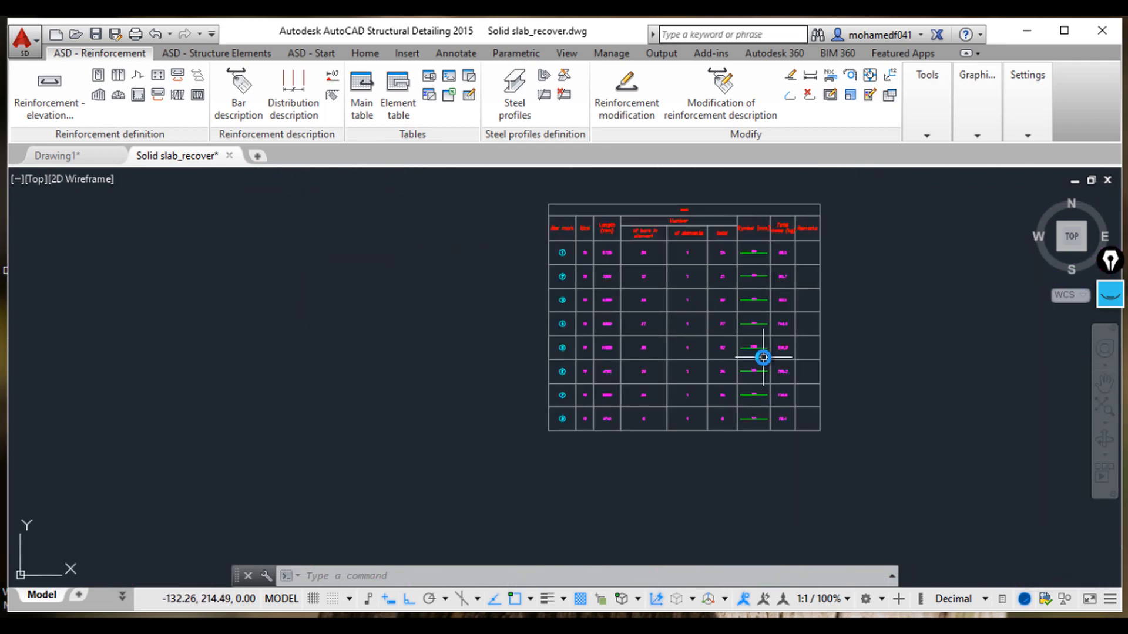
scroll(717, 350, "up", 6)
scroll(664, 326, "down", 2)
middle_click_drag(669, 257, 625, 401)
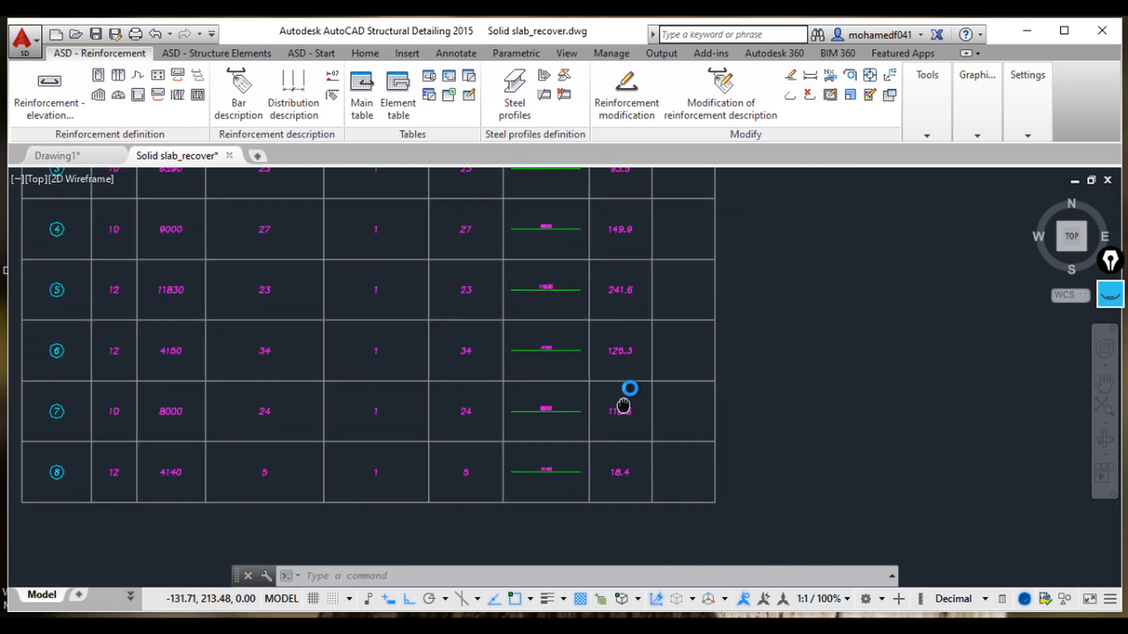
middle_click_drag(655, 203, 635, 387)
scroll(623, 525, "down", 2)
middle_click_drag(679, 436, 691, 314)
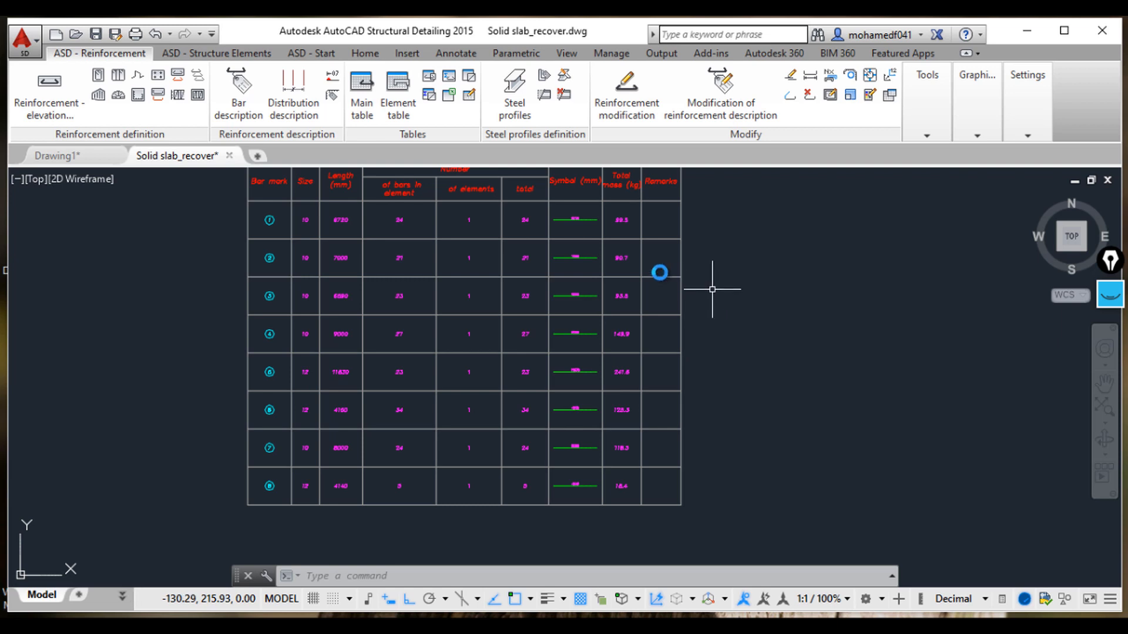
scroll(737, 313, "down", 2)
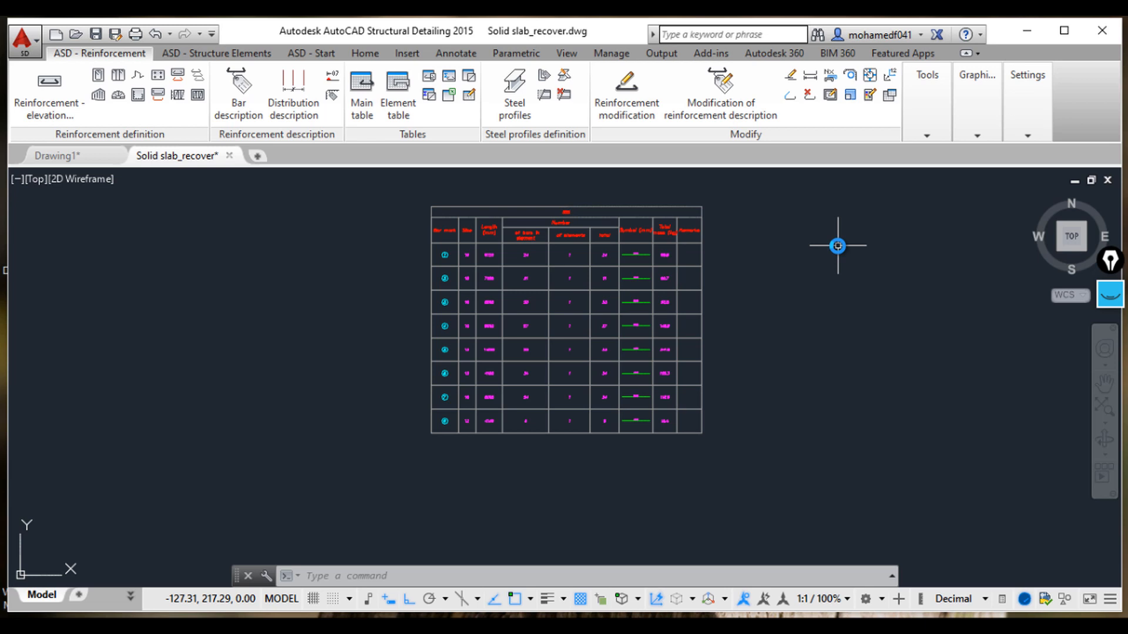
scroll(801, 398, "down", 6)
mouse_move(781, 382)
middle_mouse_down()
mouse_move(728, 359)
mouse_move(728, 406)
middle_mouse_up()
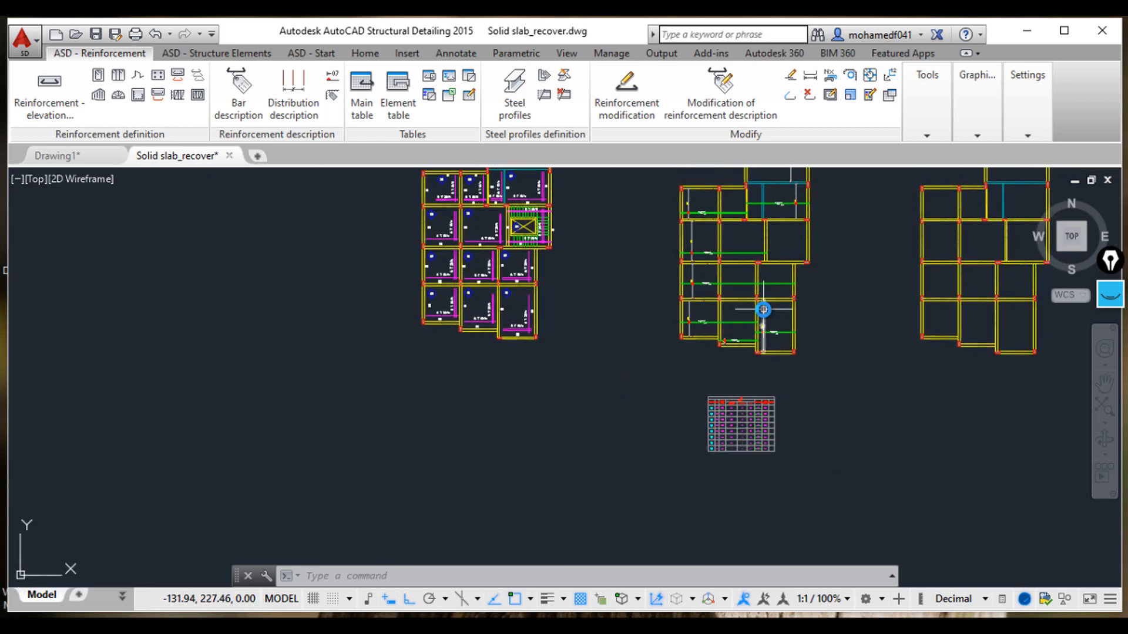
scroll(763, 310, "up", 1)
scroll(732, 304, "up", 4)
scroll(870, 410, "up", 3)
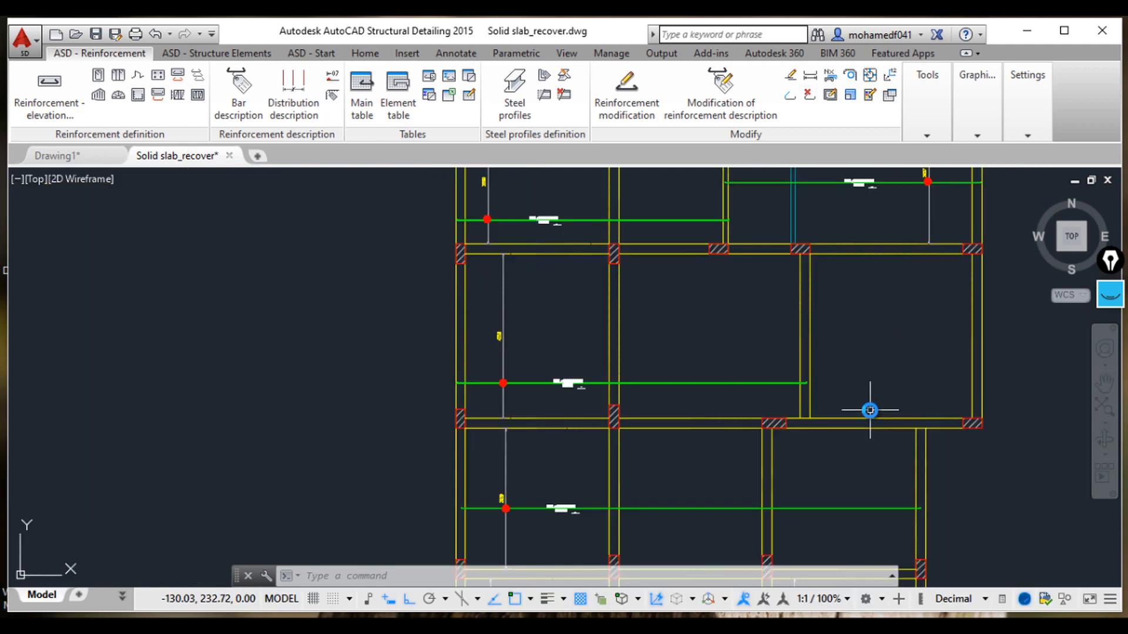
scroll(870, 410, "up", 2)
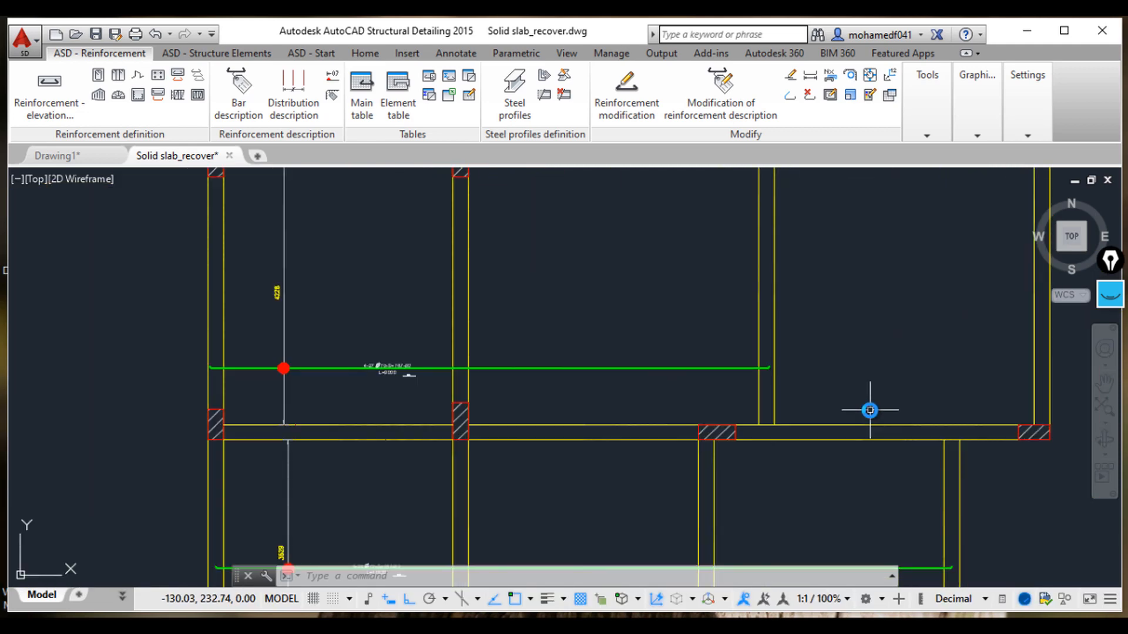
scroll(870, 410, "down", 10)
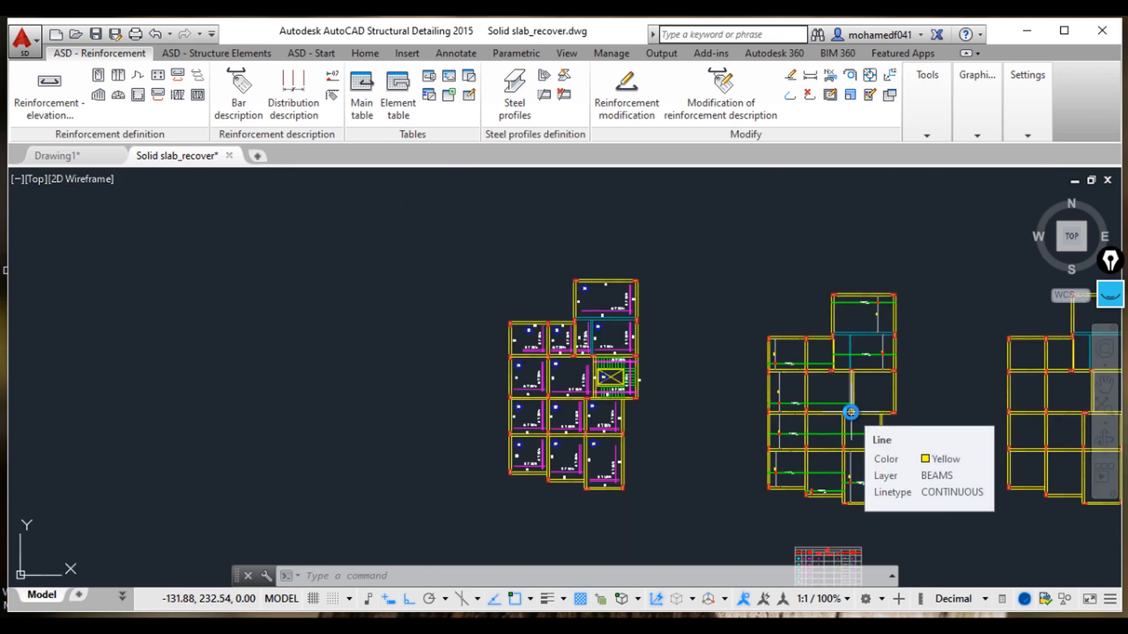
middle_click_drag(945, 479, 786, 400)
middle_click_drag(910, 461, 687, 432)
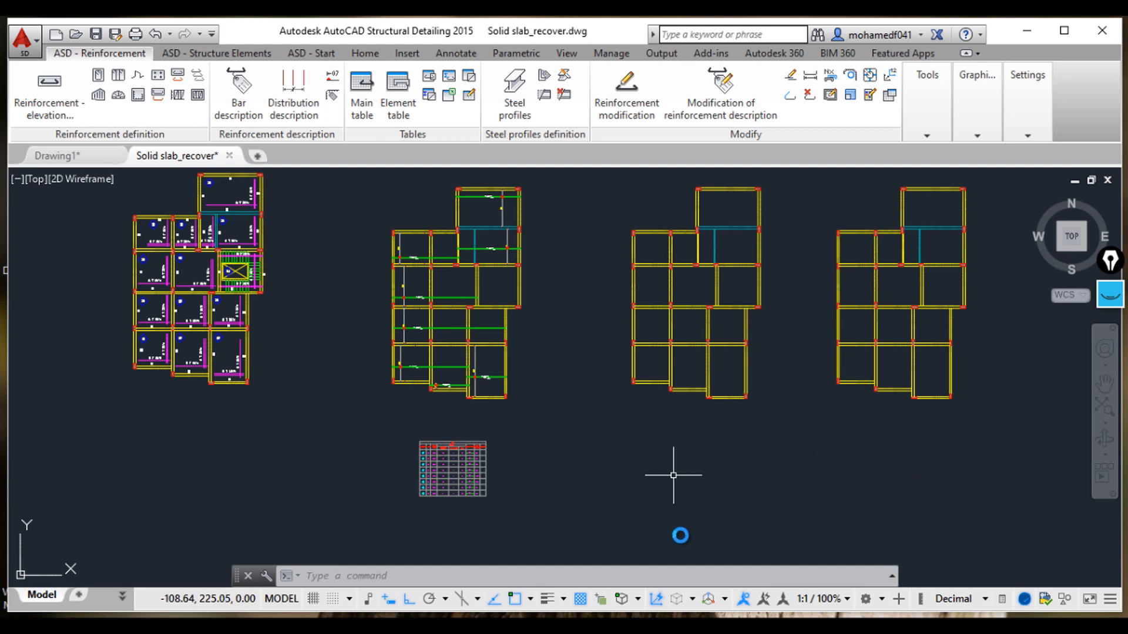
left_click(699, 624)
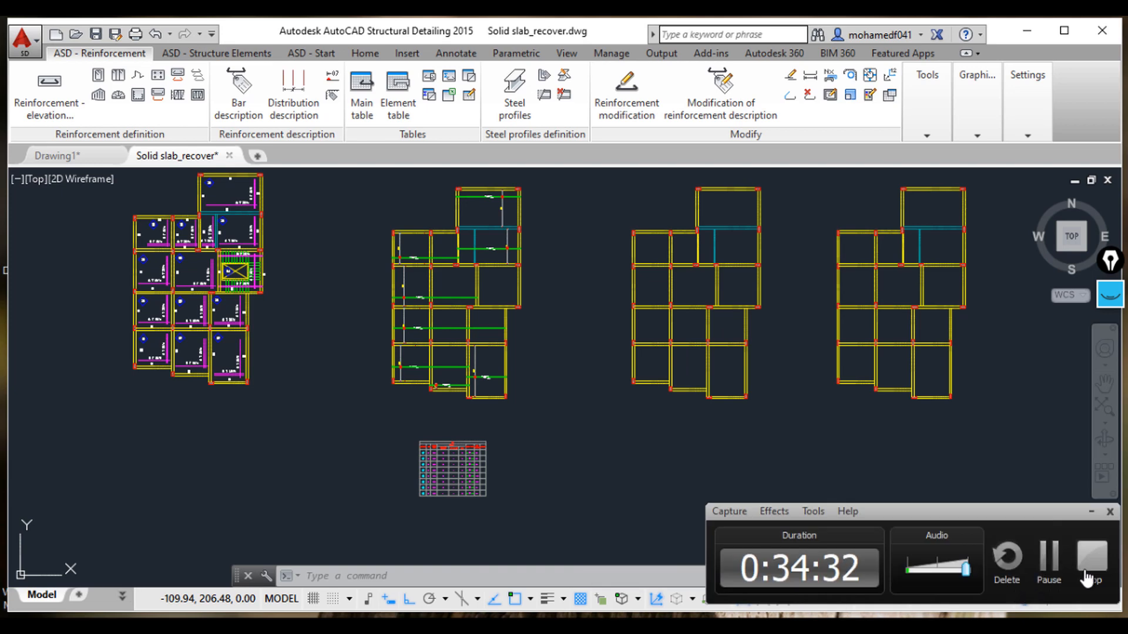